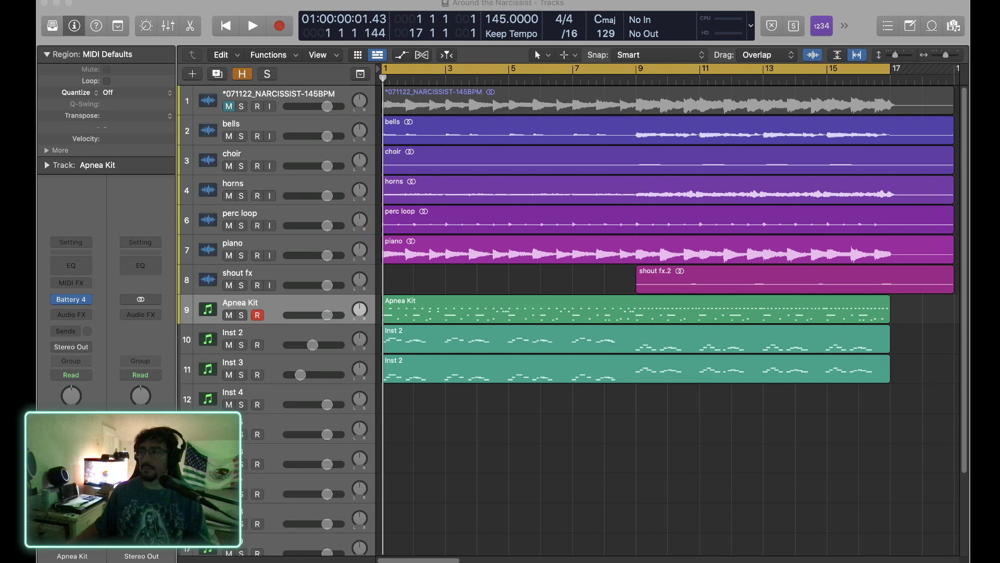
Play through the beat and mute the Inst 2 track.
{"action": "left_click", "coordinate": [553, 400]}
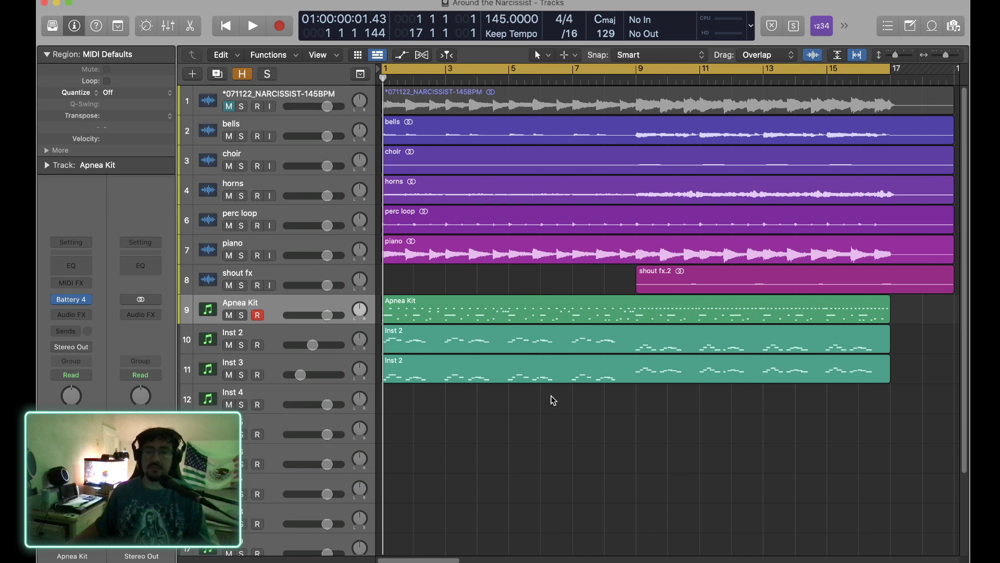
{"action": "key", "text": "space"}
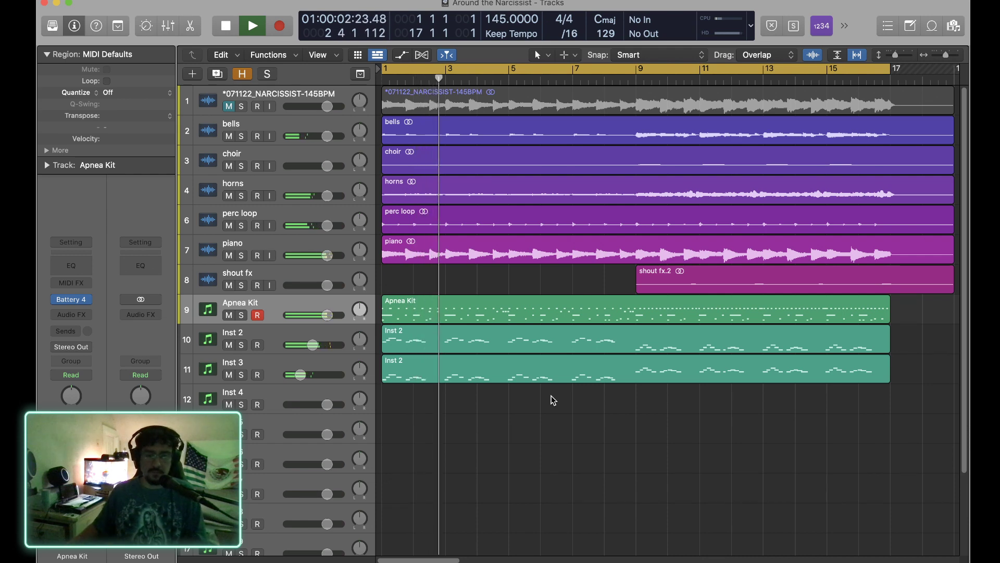
{"action": "left_click", "coordinate": [230, 345]}
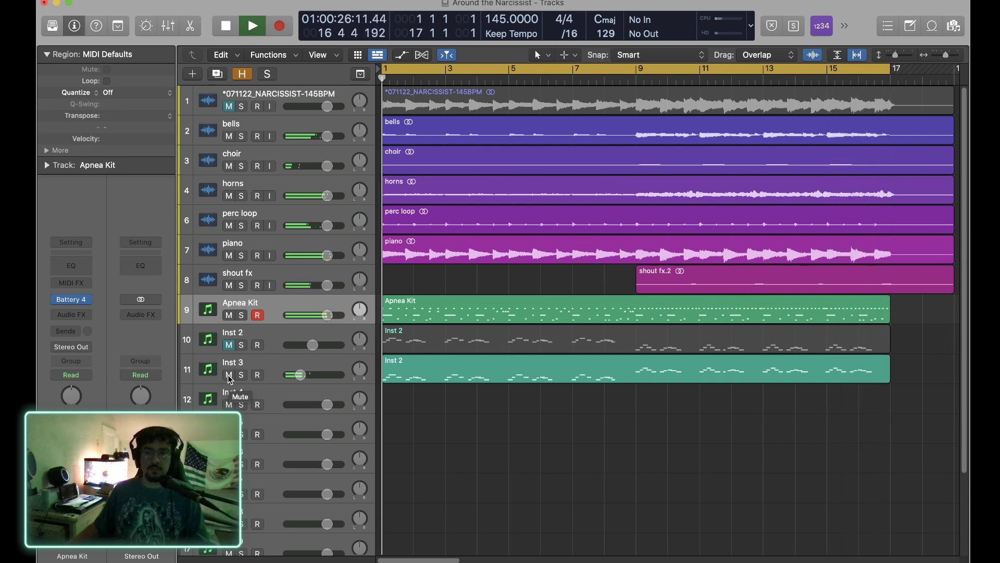
{"action": "key", "text": "space"}
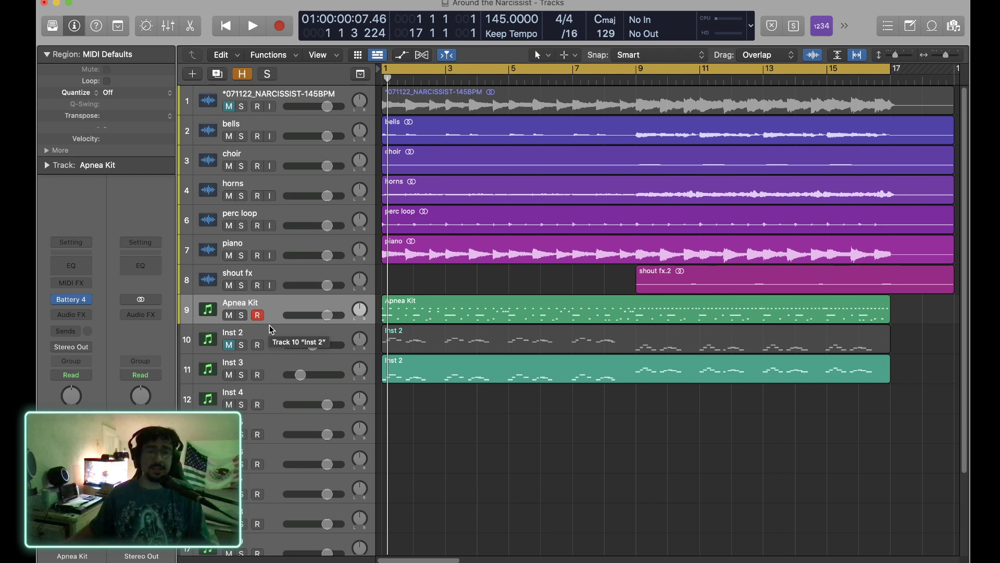
Open the Apnea Kit region in the Piano Roll to review its drum notes, and close the editor.
{"action": "double_click", "coordinate": [397, 308]}
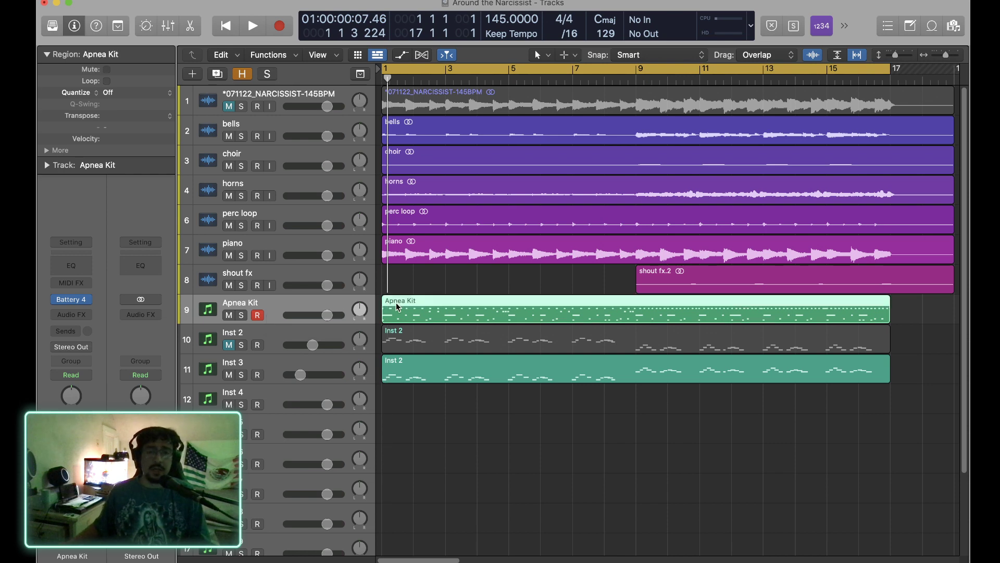
{"action": "scroll", "coordinate": [583, 496], "scroll_direction": "up", "scroll_amount": 8}
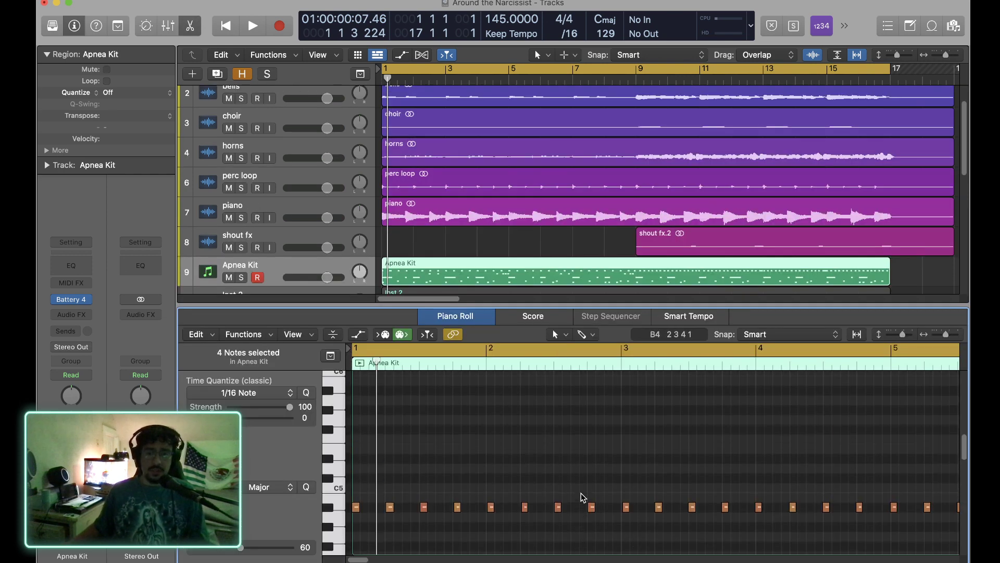
{"action": "scroll", "coordinate": [583, 498], "scroll_direction": "down", "scroll_amount": 10}
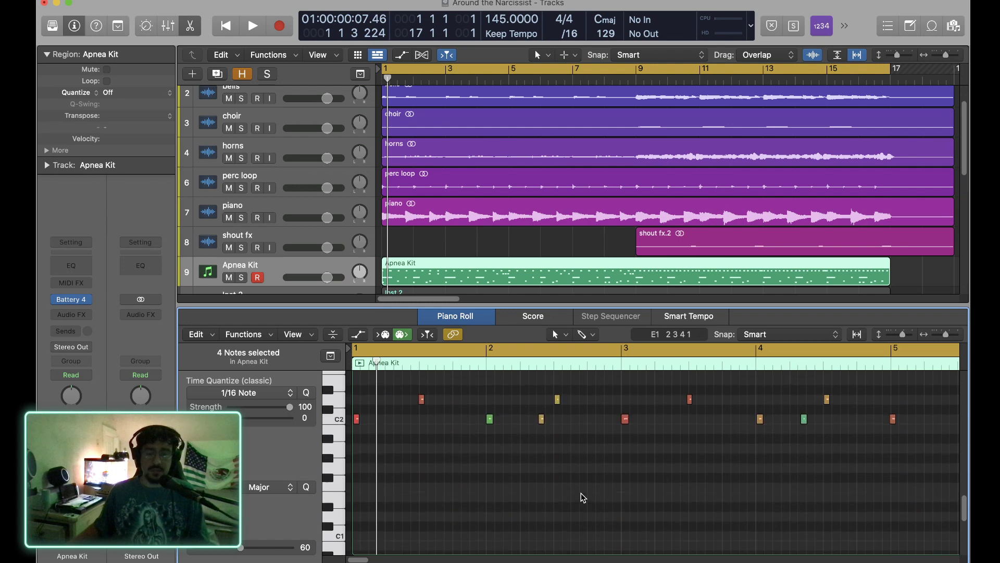
{"action": "scroll", "coordinate": [583, 497], "scroll_direction": "up", "scroll_amount": 2}
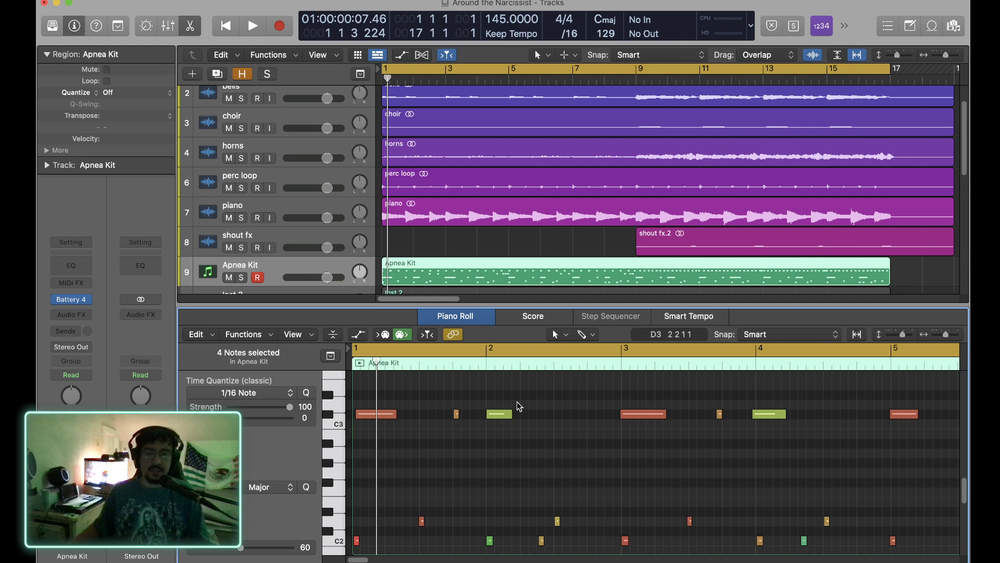
{"action": "key", "text": "e"}
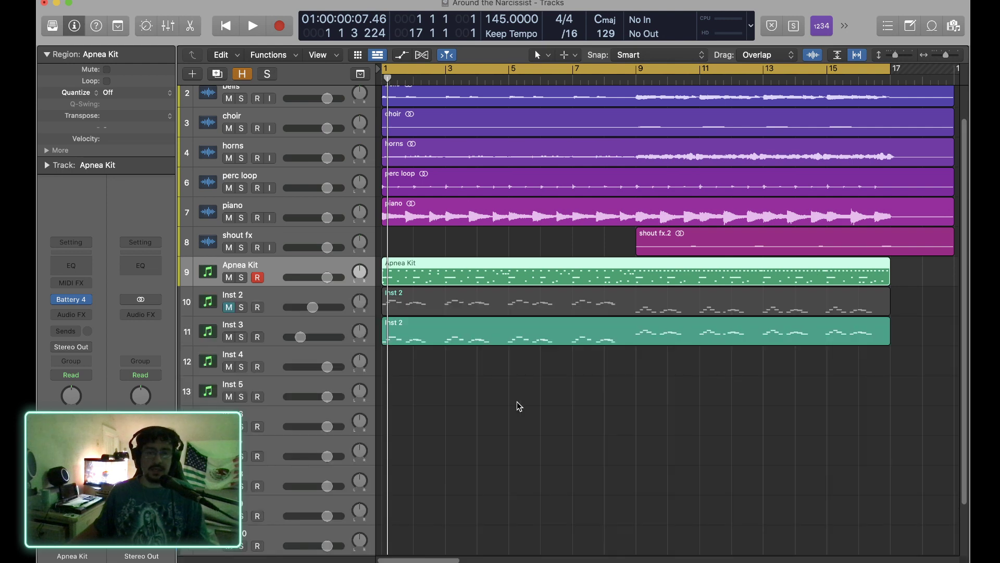
Open the Omnisphere instrument on the Inst 3 track to check its patch, and close it.
{"action": "left_click", "coordinate": [314, 327]}
{"action": "mouse_move", "coordinate": [73, 304]}
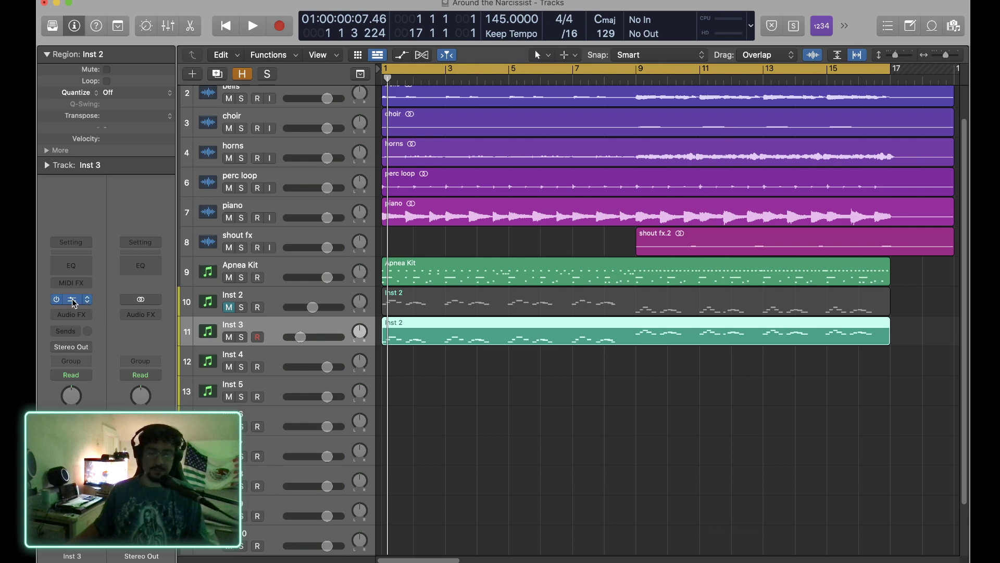
{"action": "left_click", "coordinate": [73, 301]}
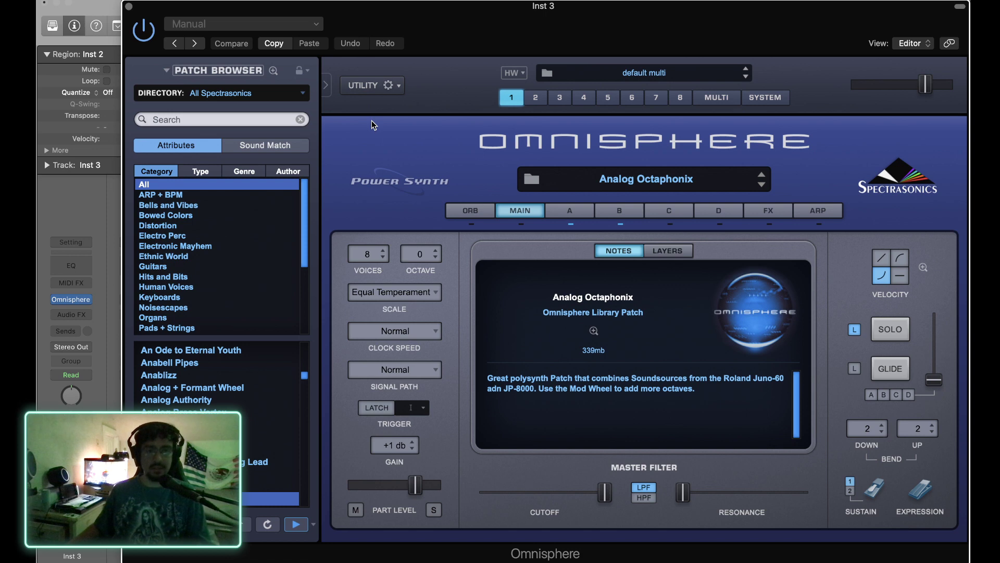
{"action": "left_click", "coordinate": [129, 7]}
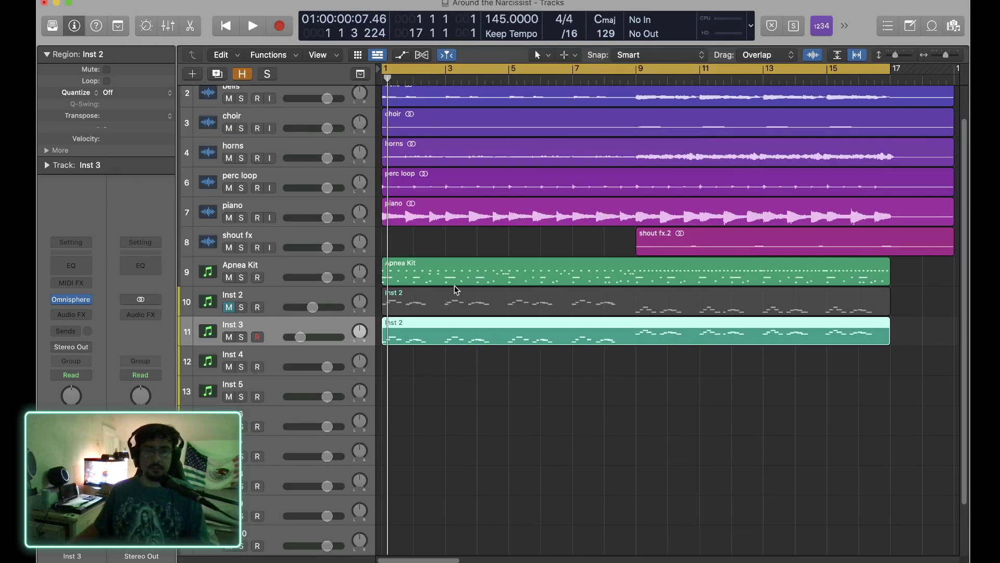
Play the opening bars of the beat, stopping at about bar 3.
{"action": "scroll", "coordinate": [551, 418], "scroll_direction": "up", "scroll_amount": 2}
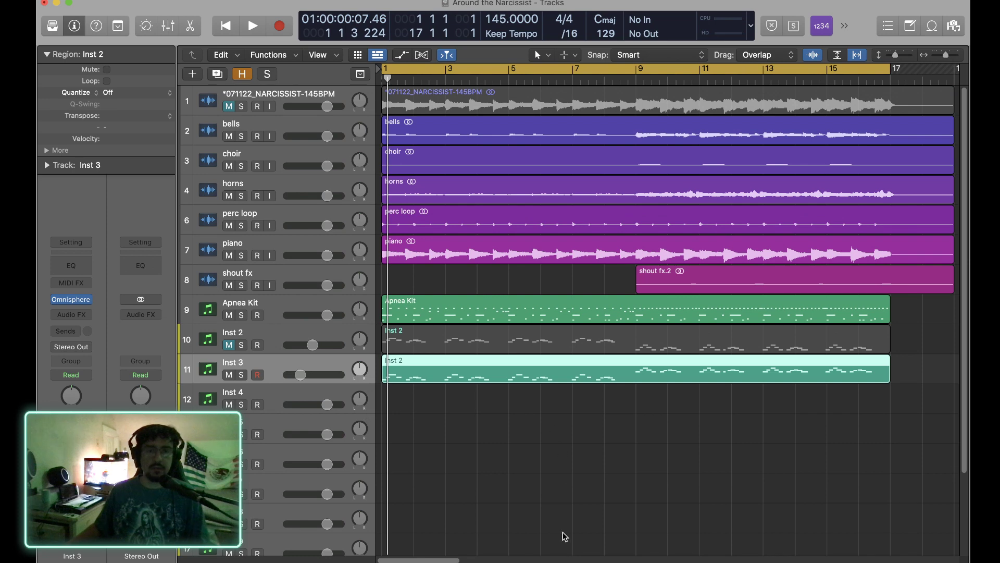
{"action": "key", "text": "space"}
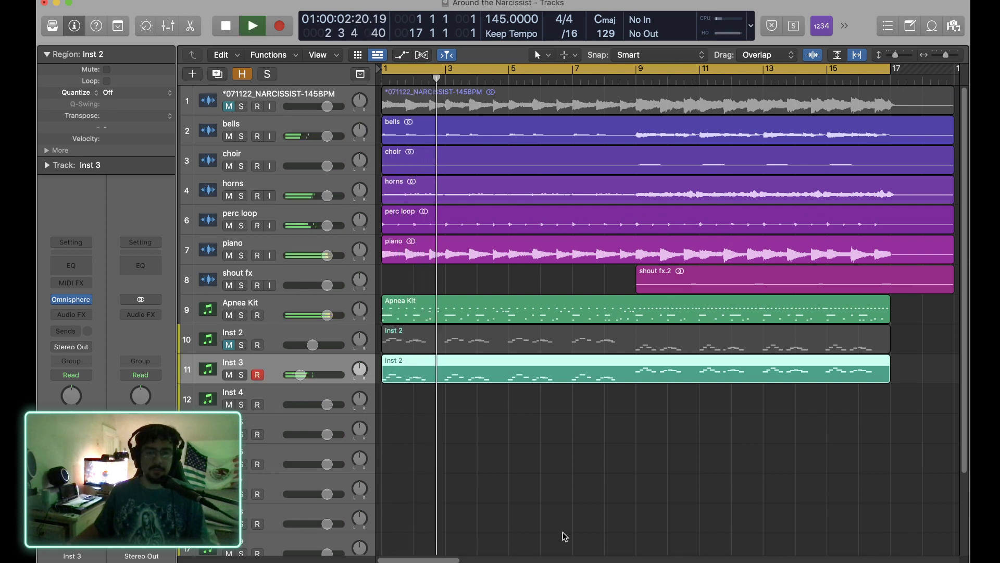
{"action": "key", "text": "space"}
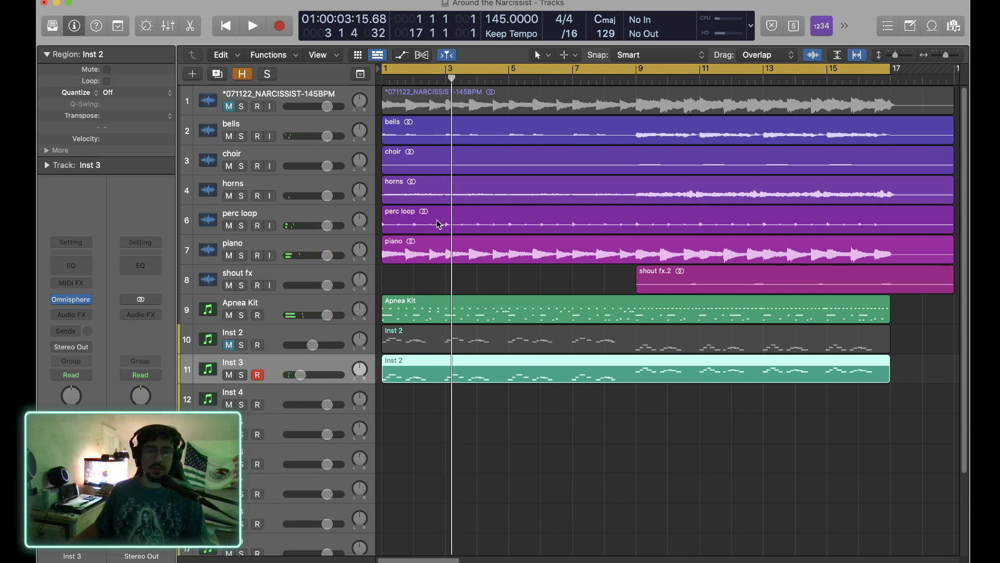
In the Apnea Kit region's Piano Roll, move the B3 notes from bar 4 to bar 6 about an eighth note earlier.
{"action": "left_click", "coordinate": [445, 312]}
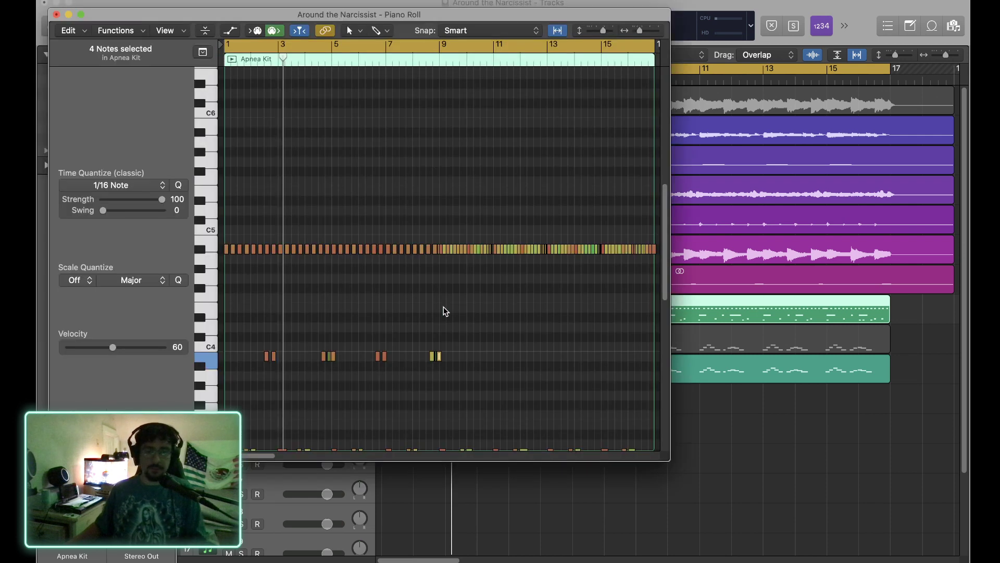
{"action": "double_click", "coordinate": [445, 311]}
{"action": "key", "text": "cmd+Right"}
{"action": "key", "text": "cmd+Right"}
{"action": "key", "text": "cmd+Right"}
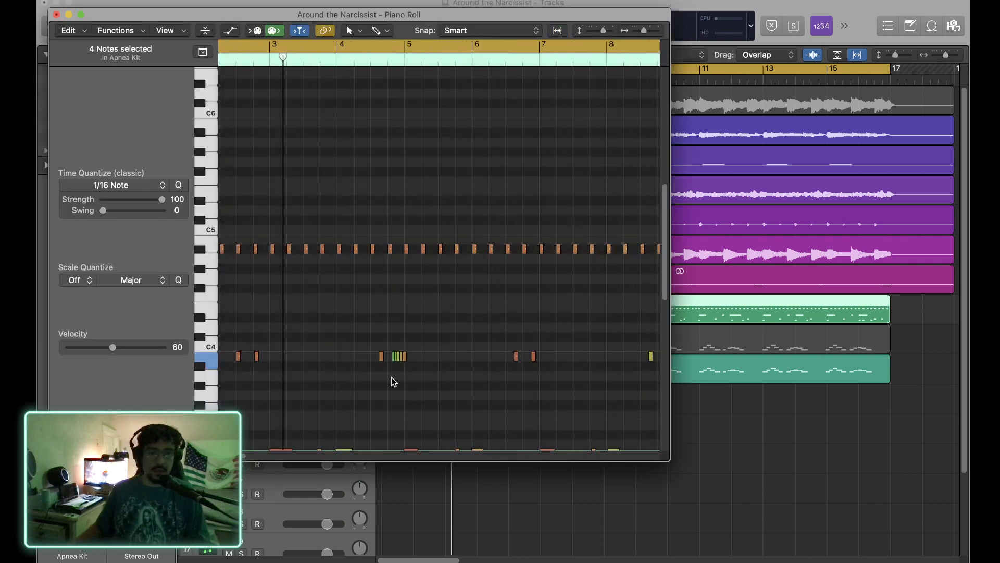
{"action": "left_click", "coordinate": [545, 337]}
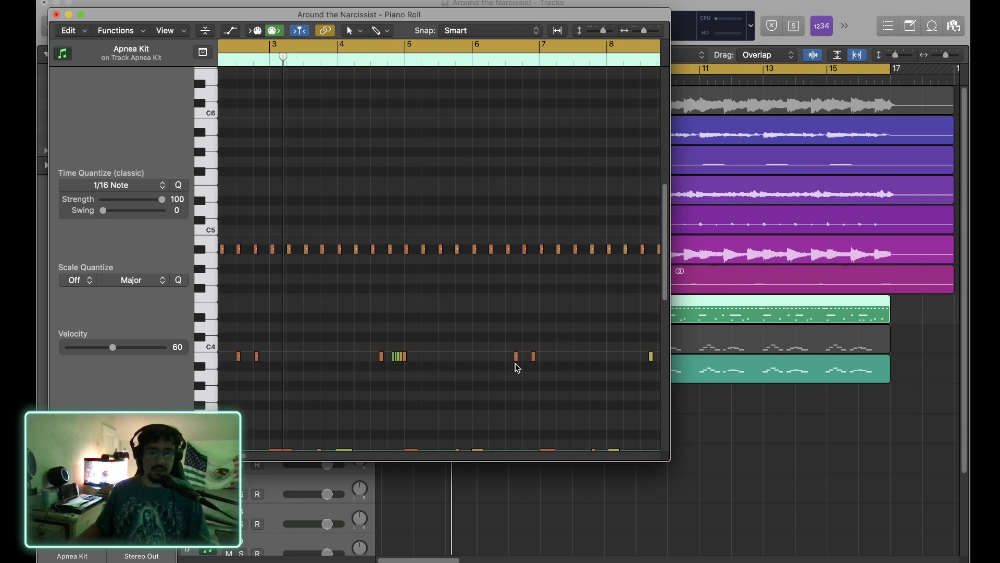
{"action": "left_click_drag", "start_coordinate": [367, 336], "coordinate": [530, 381]}
{"action": "scroll", "coordinate": [531, 381], "scroll_direction": "left", "scroll_amount": 10}
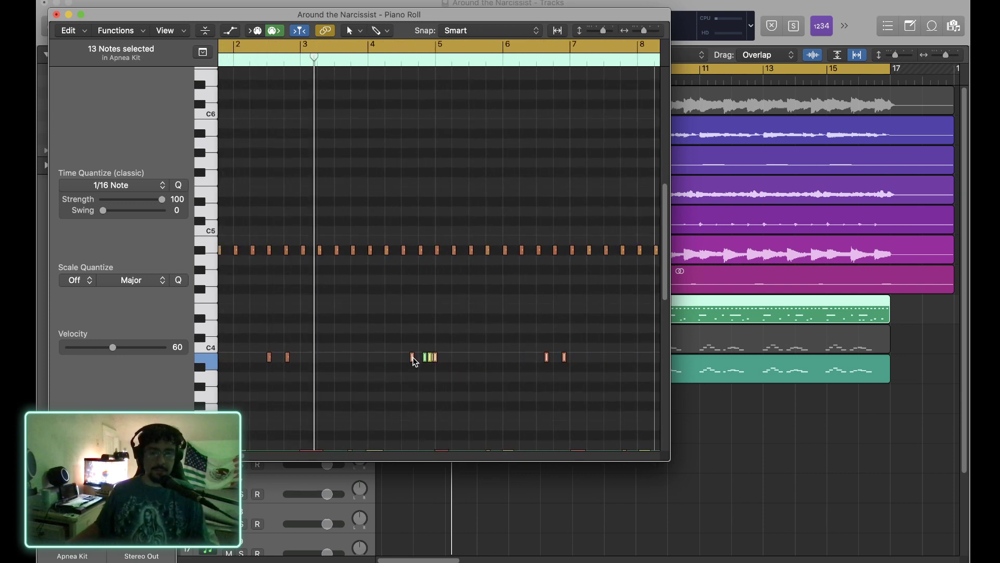
{"action": "left_click_drag", "start_coordinate": [413, 357], "coordinate": [404, 357]}
{"action": "left_click", "coordinate": [447, 413]}
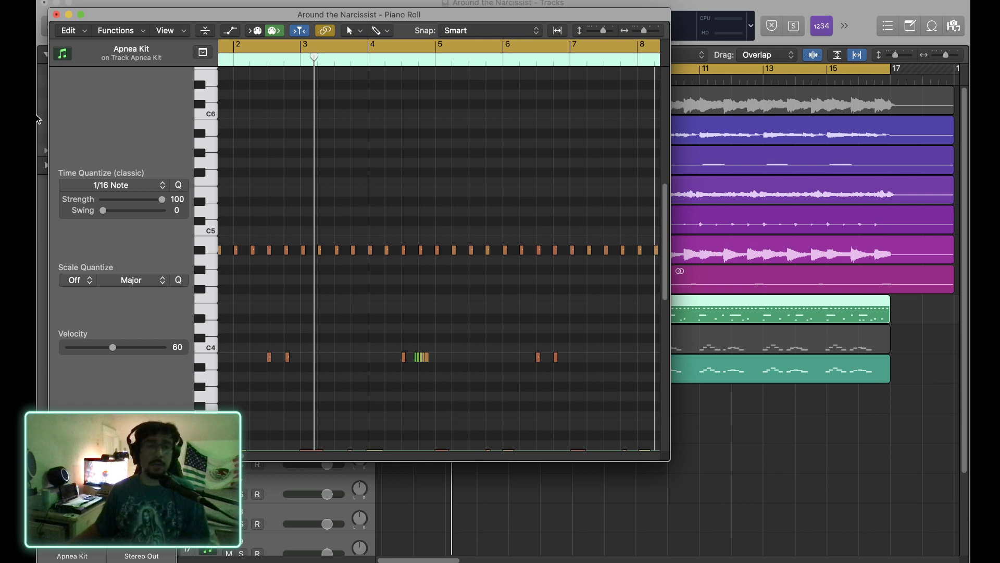
{"action": "left_click", "coordinate": [56, 14]}
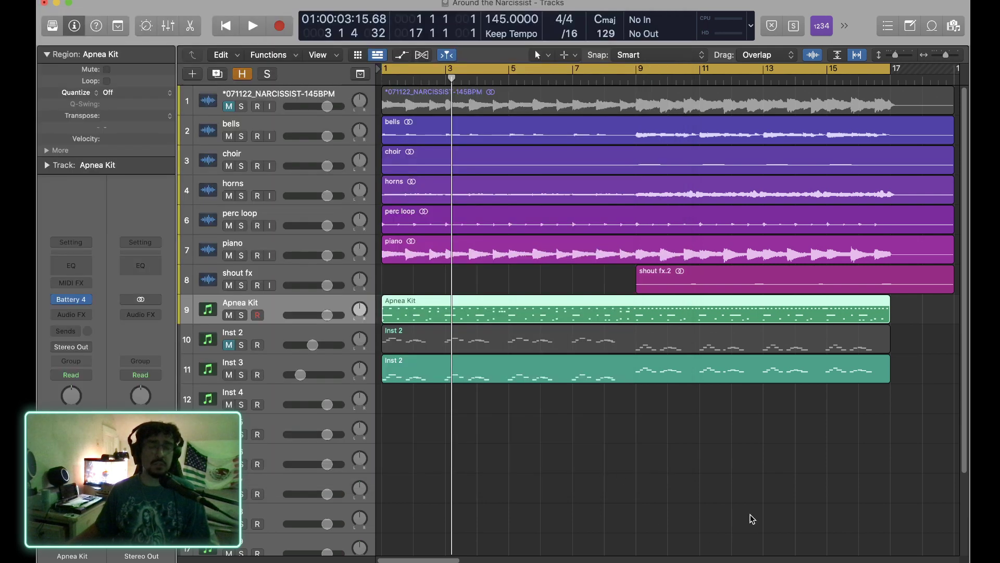
Play the beat from the beginning up to about bar 7 to check the shifted drum notes.
{"action": "key", "text": "Return"}
{"action": "key", "text": "space"}
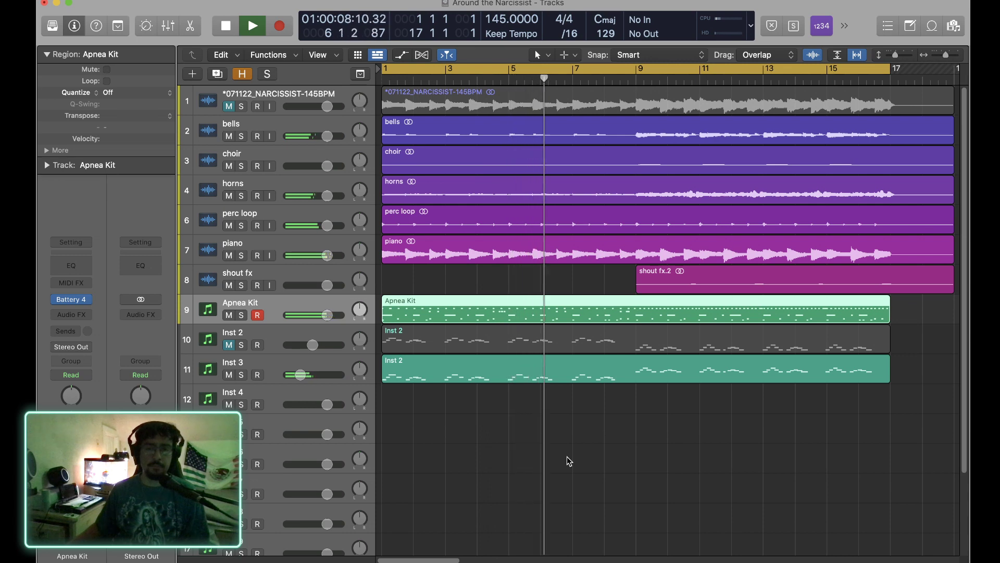
{"action": "key", "text": "space"}
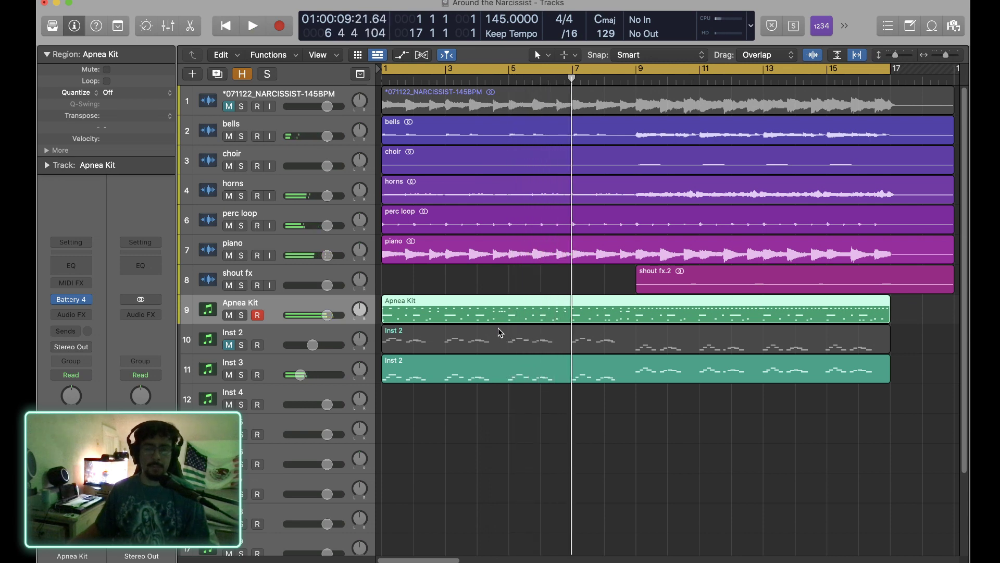
Remove the first note from the start of the fast B3 roll before bar 5, and play back the section.
{"action": "key", "text": "super+4"}
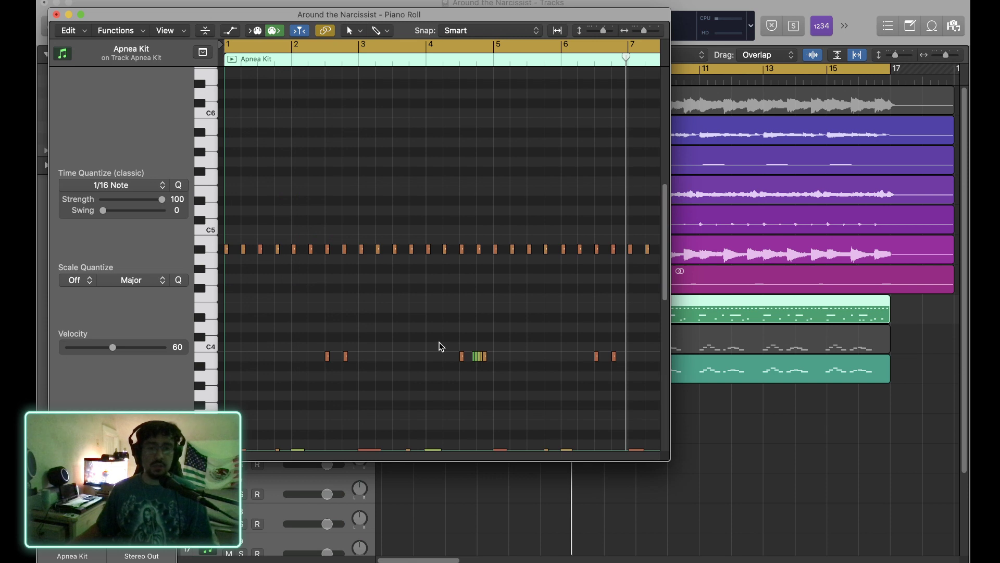
{"action": "scroll", "coordinate": [440, 347], "scroll_direction": "down", "scroll_amount": 4}
{"action": "key", "text": "super+Right"}
{"action": "key", "text": "super+Right"}
{"action": "key", "text": "super+Right"}
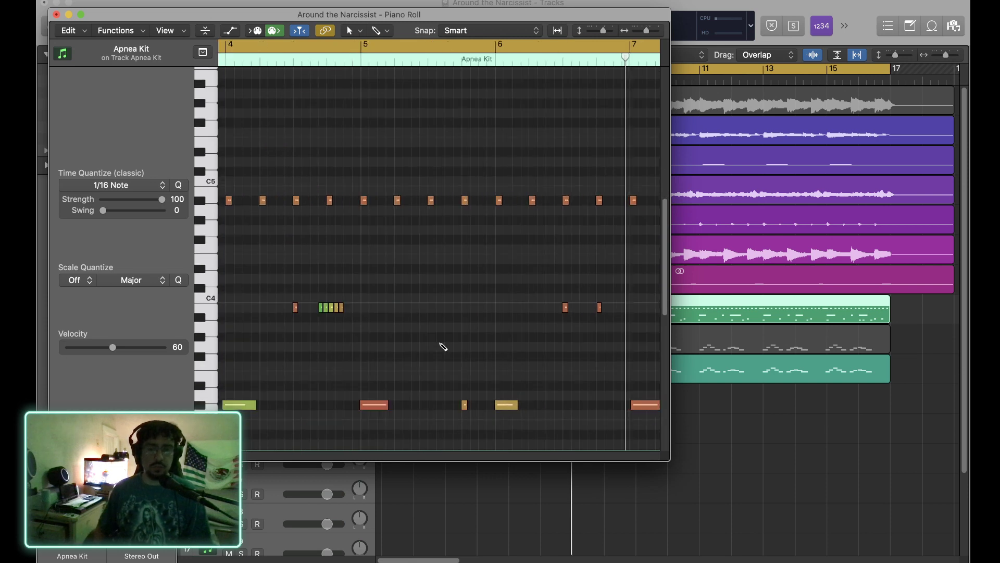
{"action": "scroll", "coordinate": [440, 347], "scroll_direction": "left", "scroll_amount": 5}
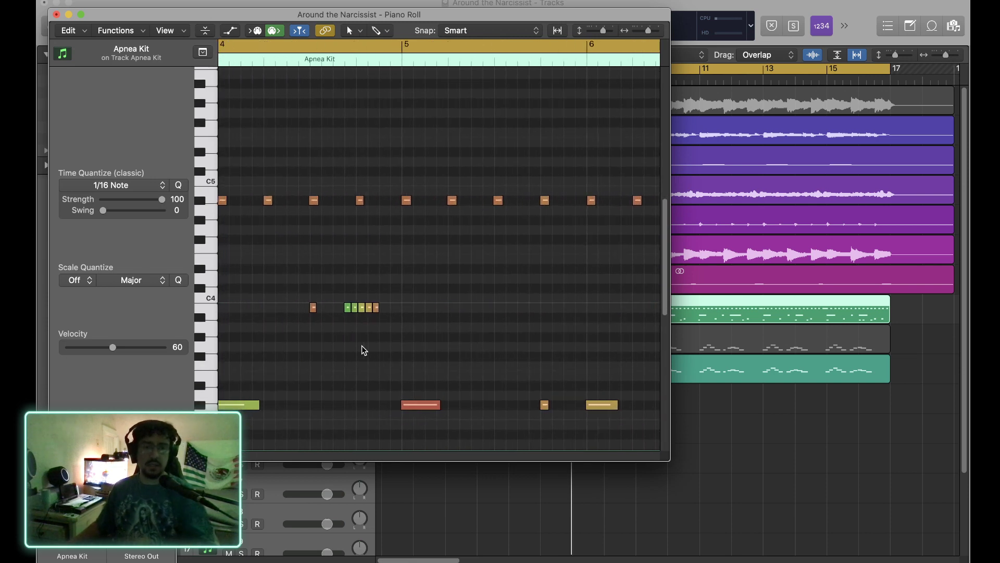
{"action": "left_click", "coordinate": [348, 309]}
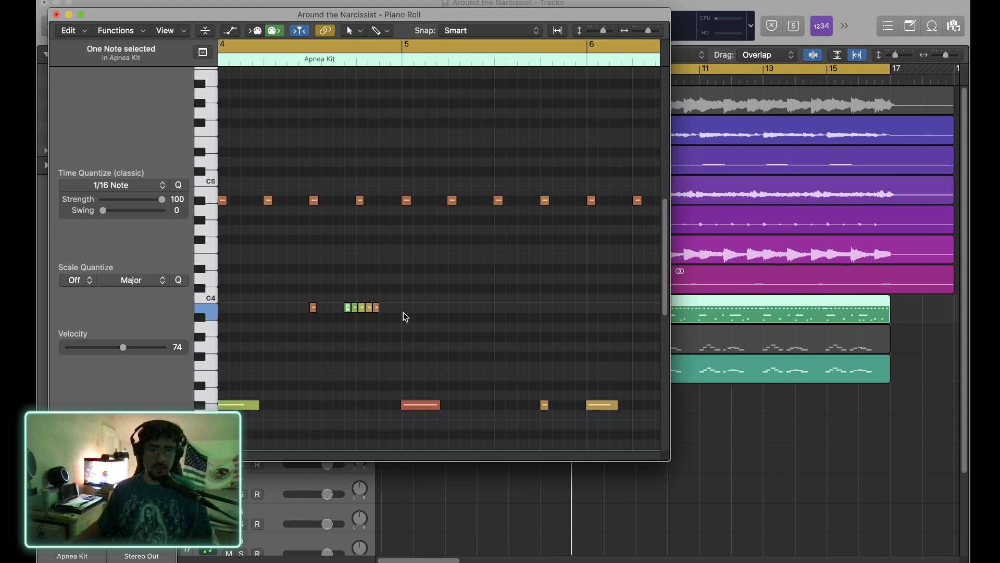
{"action": "key", "text": "BackSpace"}
{"action": "key", "text": "space"}
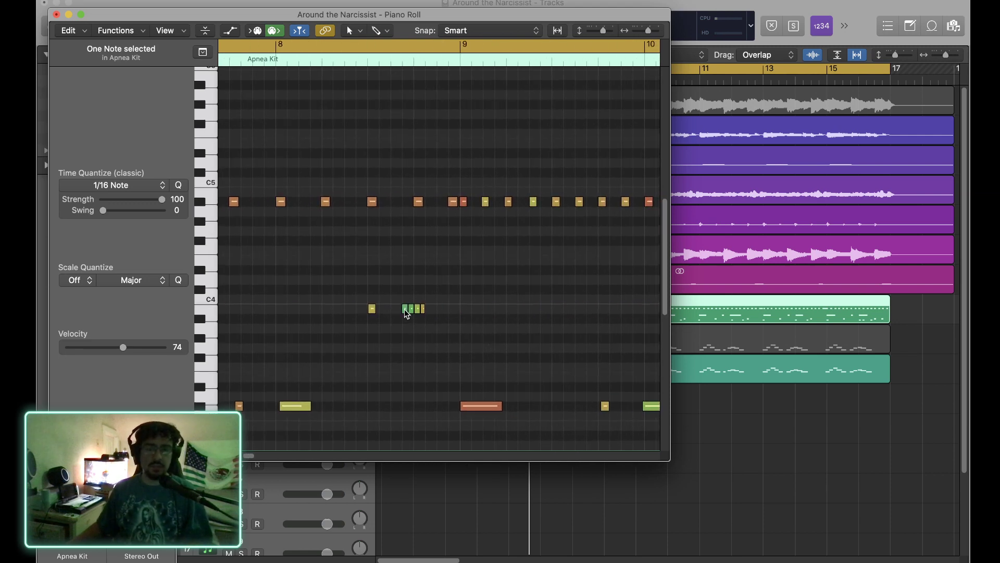
Move the first note of the B3 roll before bar 9 to the roll's end, play it back and close the Piano Roll.
{"action": "left_click", "coordinate": [406, 310]}
{"action": "left_click_drag", "start_coordinate": [405, 311], "coordinate": [428, 310]}
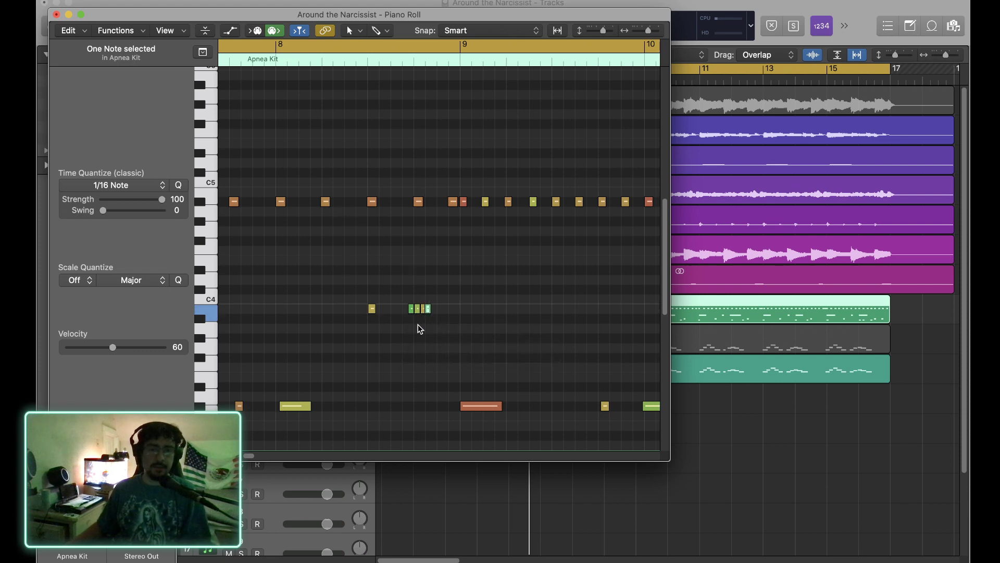
{"action": "left_click", "coordinate": [266, 60]}
{"action": "key", "text": "space"}
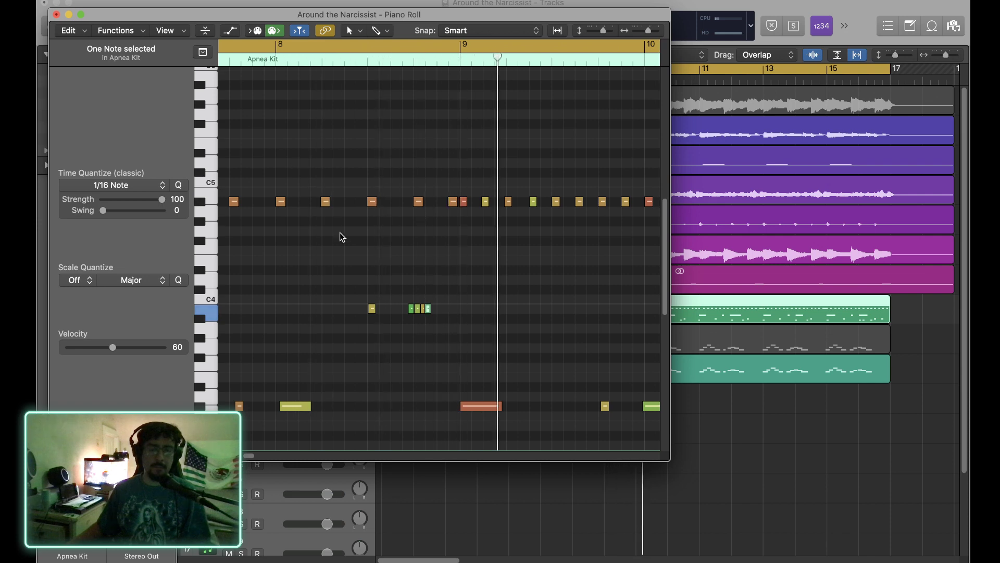
{"action": "left_click", "coordinate": [57, 15]}
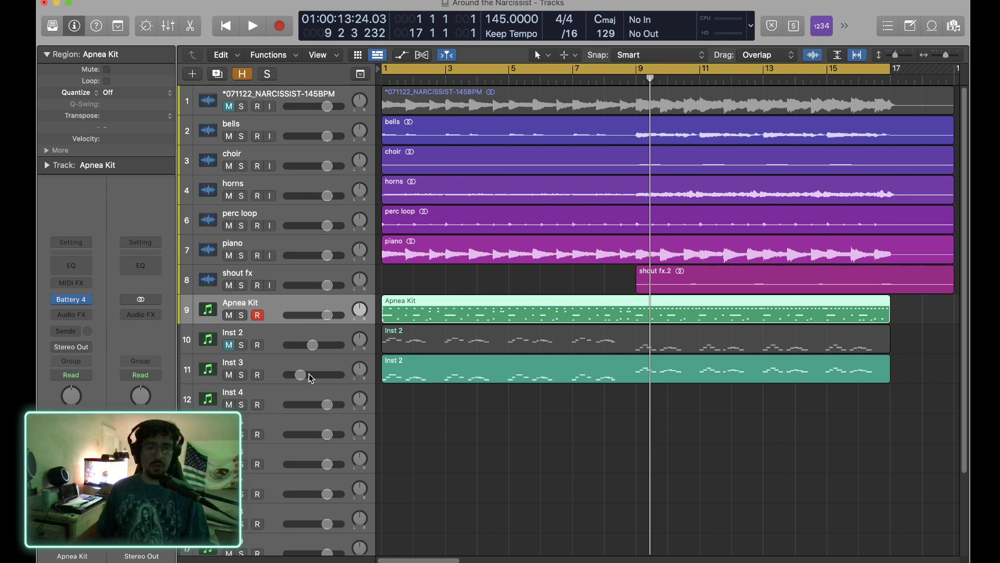
Open the Omnisphere instrument on the Inst 2 melody track and search its patches for "choir".
{"action": "left_click", "coordinate": [292, 338]}
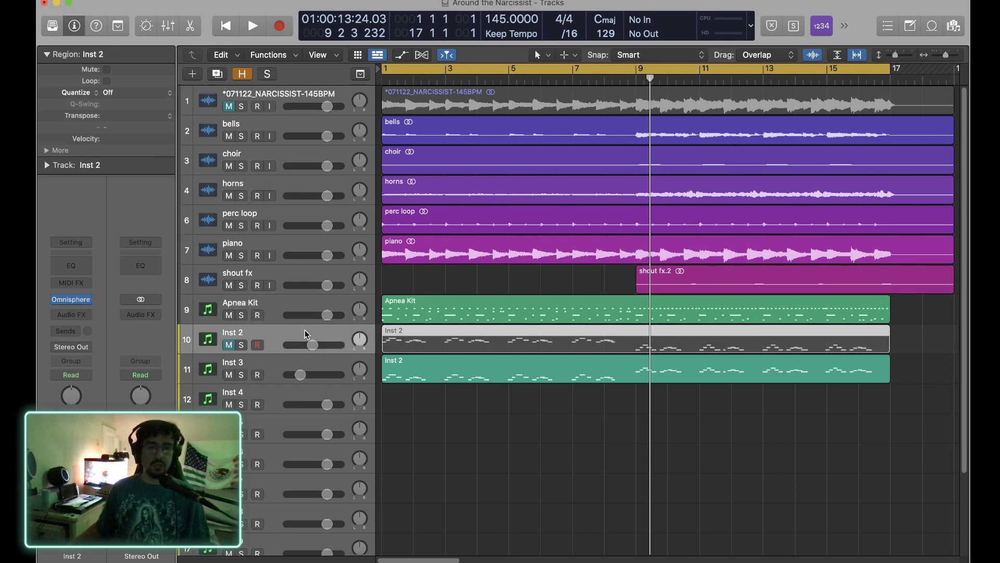
{"action": "left_click", "coordinate": [74, 303]}
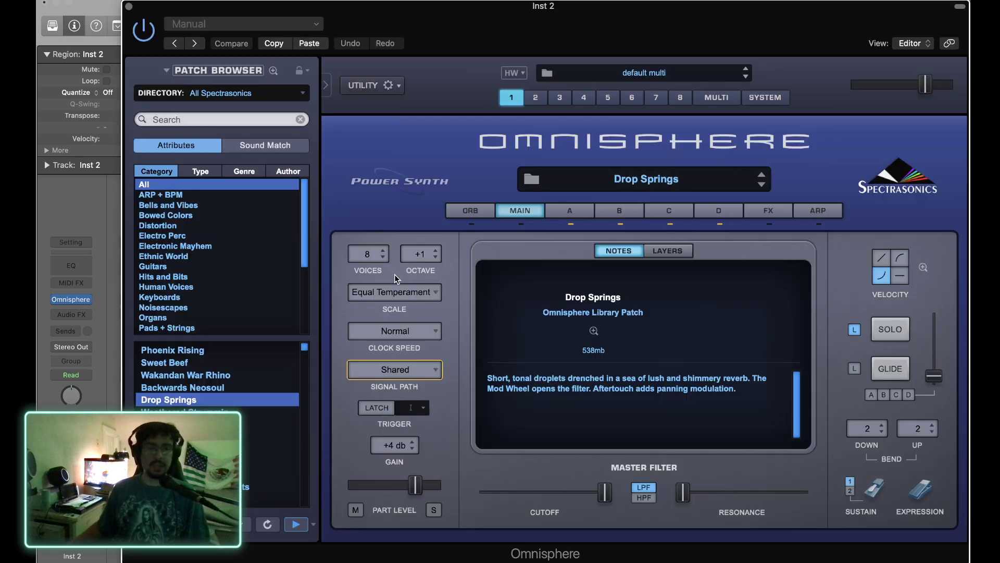
{"action": "left_click", "coordinate": [212, 119]}
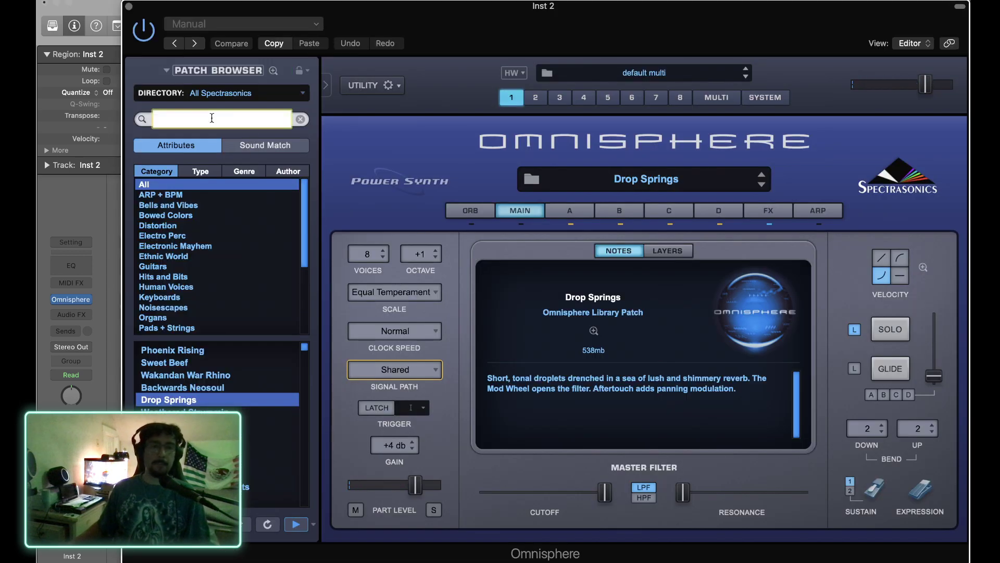
{"action": "type", "text": "choi"}
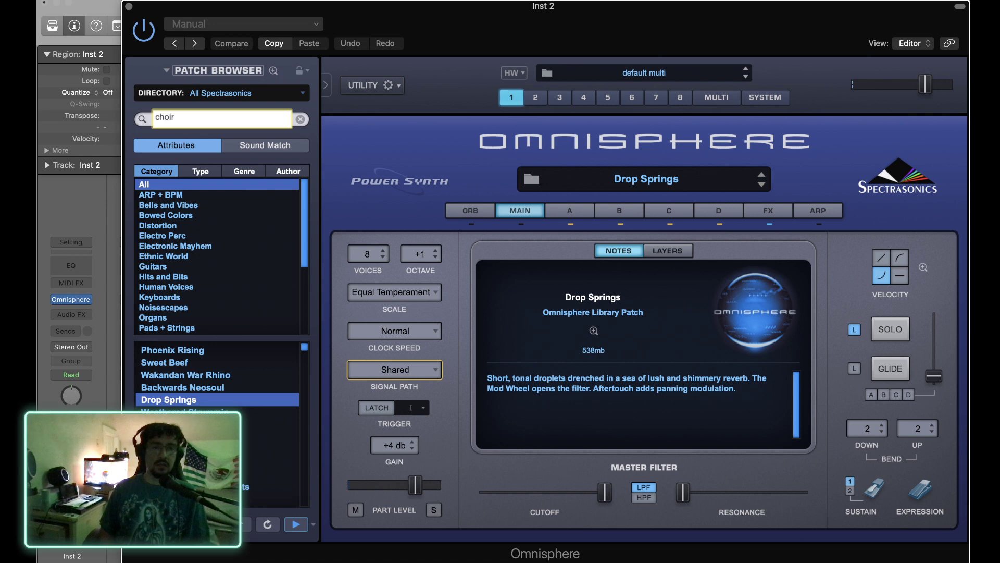
{"action": "type", "text": "r"}
{"action": "key", "text": "Return"}
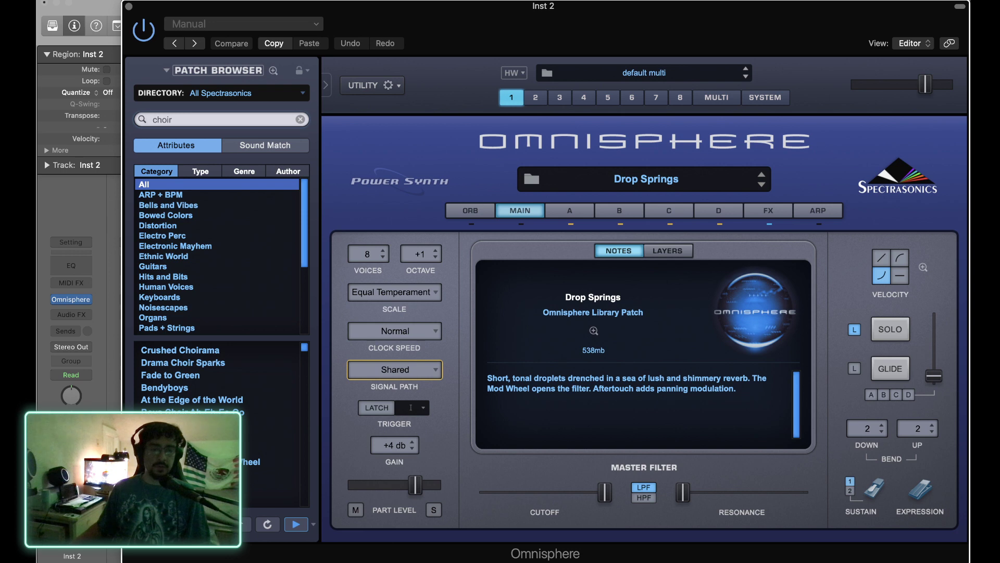
Audition the Boys Choir Ahs ^, Boys Choir Ahs - p, Boys Choir and Solos Wheel and Boys Choir Ees ^ patches.
{"action": "left_click", "coordinate": [183, 424]}
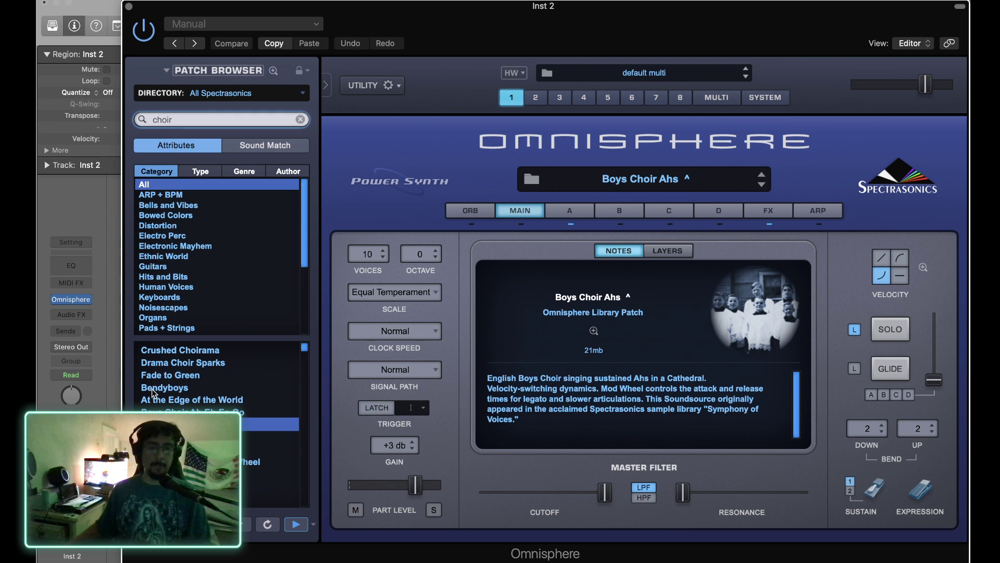
{"action": "left_click", "coordinate": [183, 449]}
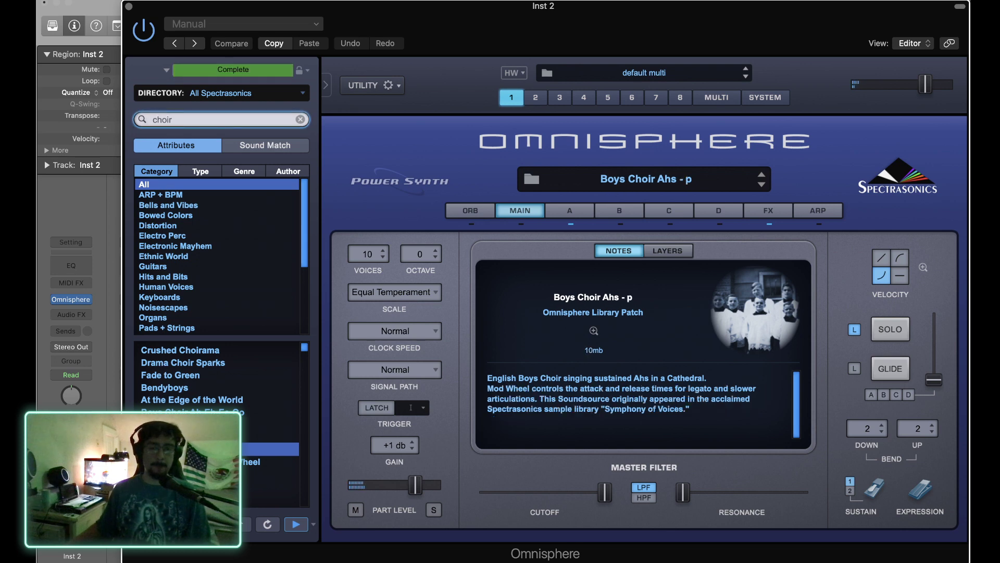
{"action": "left_click", "coordinate": [183, 425]}
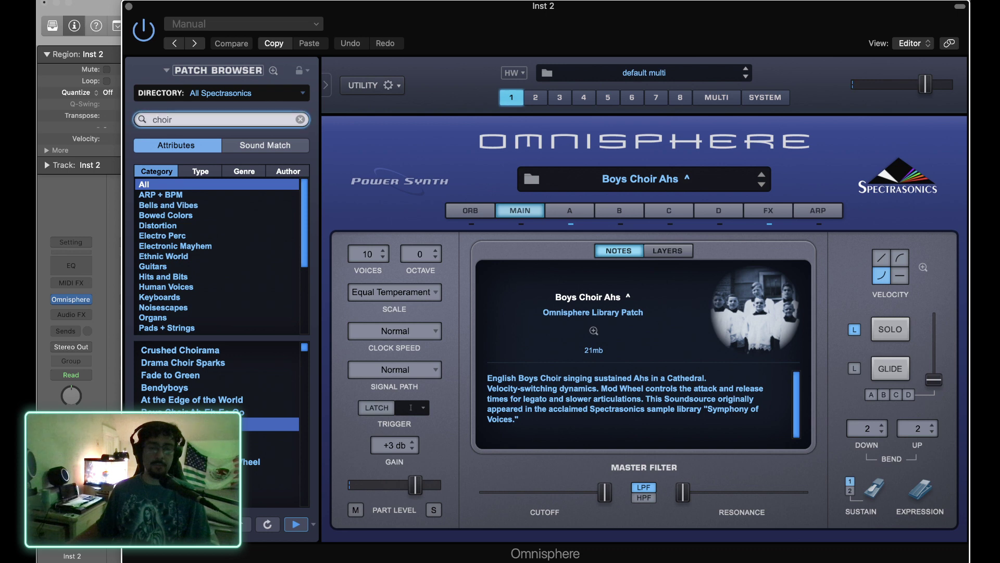
{"action": "left_click", "coordinate": [182, 462]}
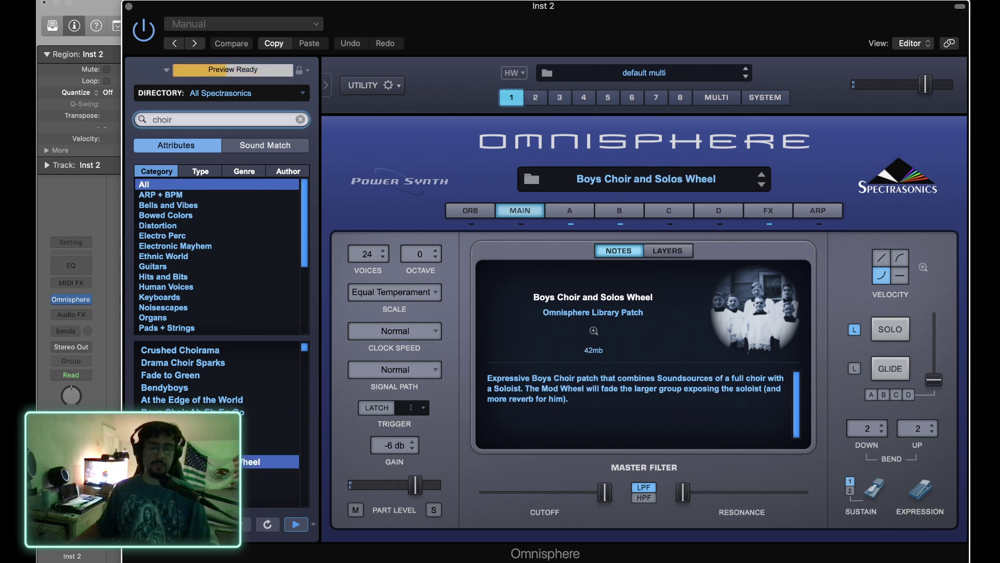
{"action": "left_click", "coordinate": [182, 474]}
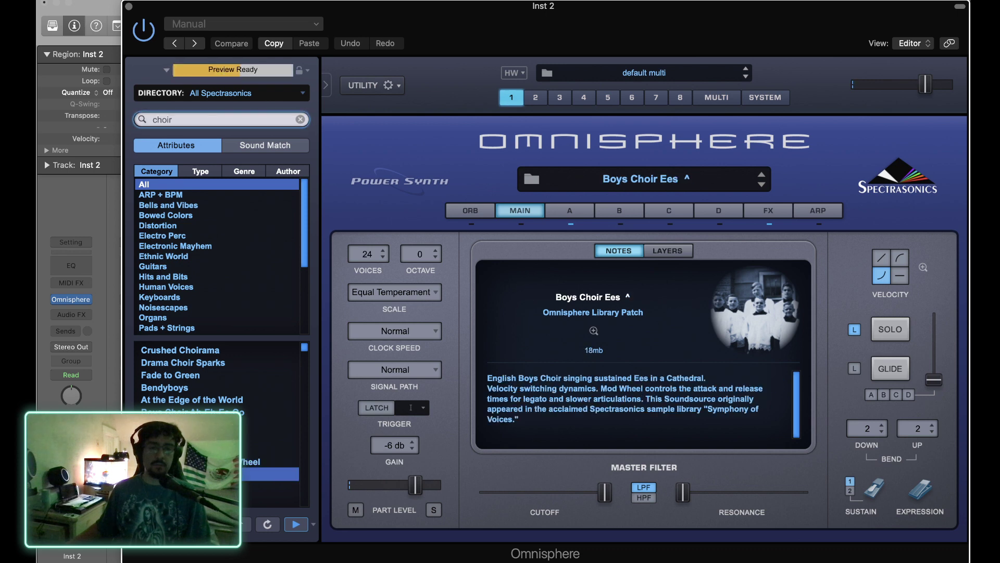
{"action": "scroll", "coordinate": [182, 474], "scroll_direction": "down", "scroll_amount": 3}
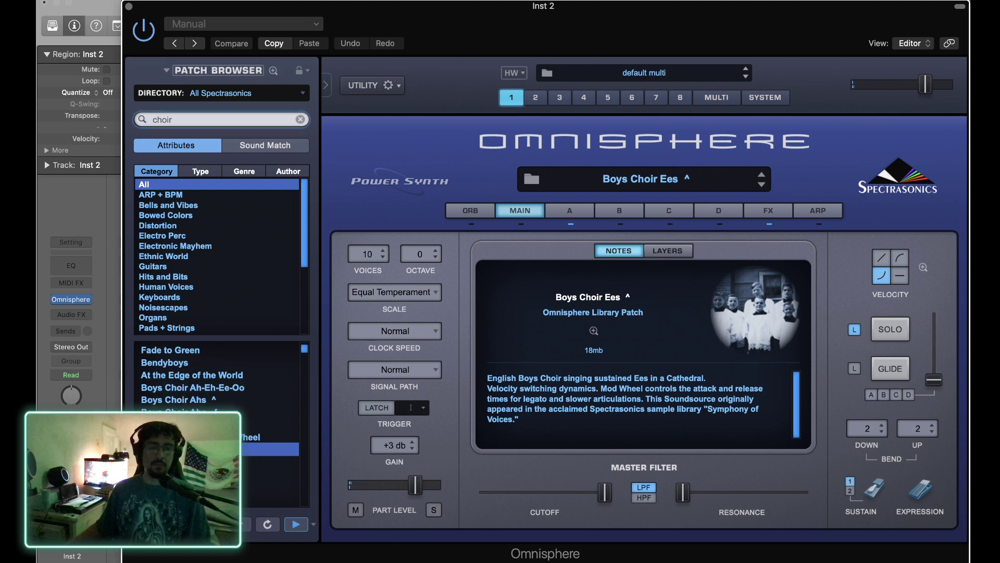
Audition the Boys Choir Oh-Eh-Ah, Boys Choir Mms, Boys Choir Oos-Ees Wheel and Boys Choir Warm-Up patches.
{"action": "left_click", "coordinate": [182, 486]}
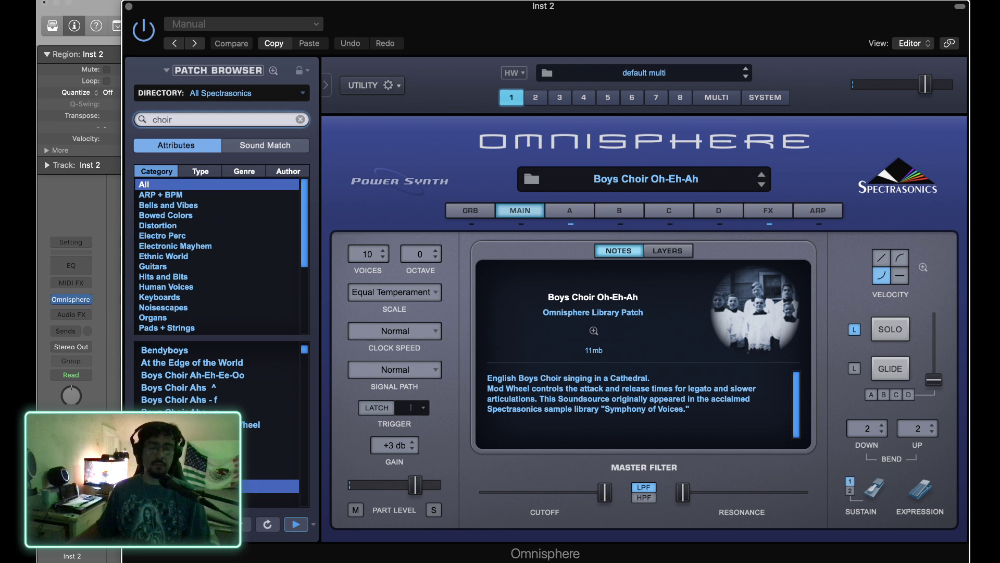
{"action": "key", "text": "Up"}
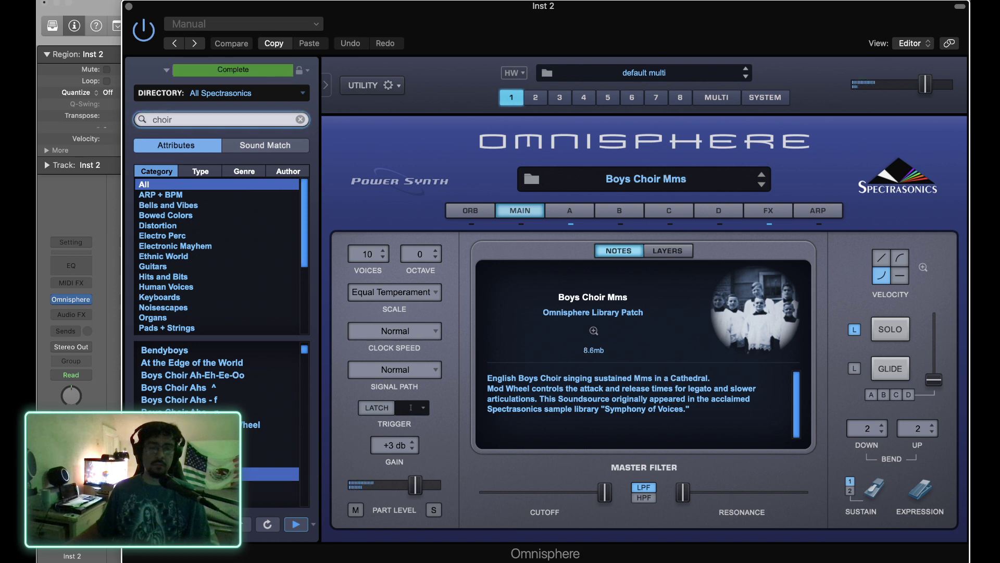
{"action": "scroll", "coordinate": [218, 442], "scroll_direction": "down", "scroll_amount": 2}
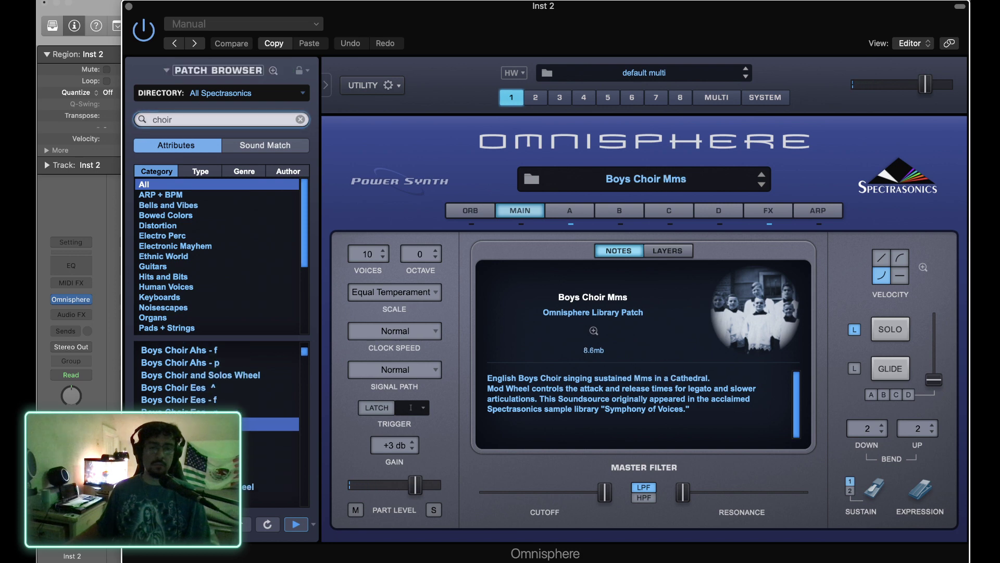
{"action": "left_click", "coordinate": [209, 487]}
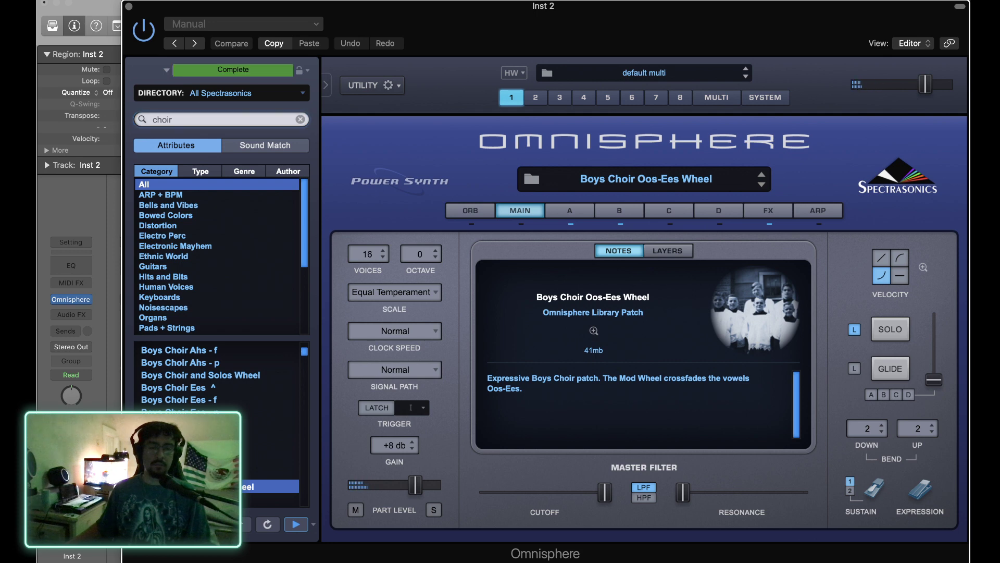
{"action": "scroll", "coordinate": [219, 442], "scroll_direction": "down", "scroll_amount": 2}
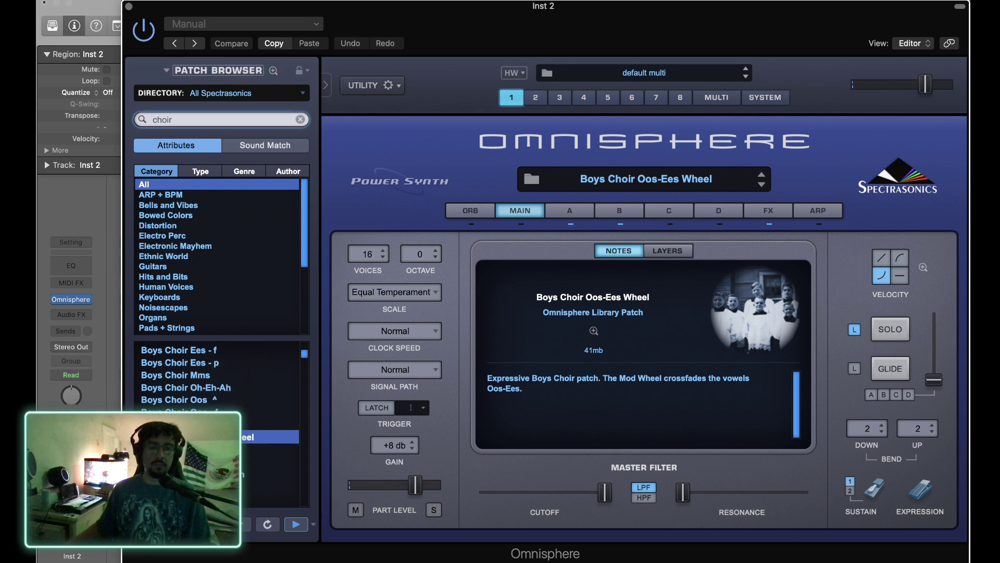
{"action": "left_click", "coordinate": [208, 487]}
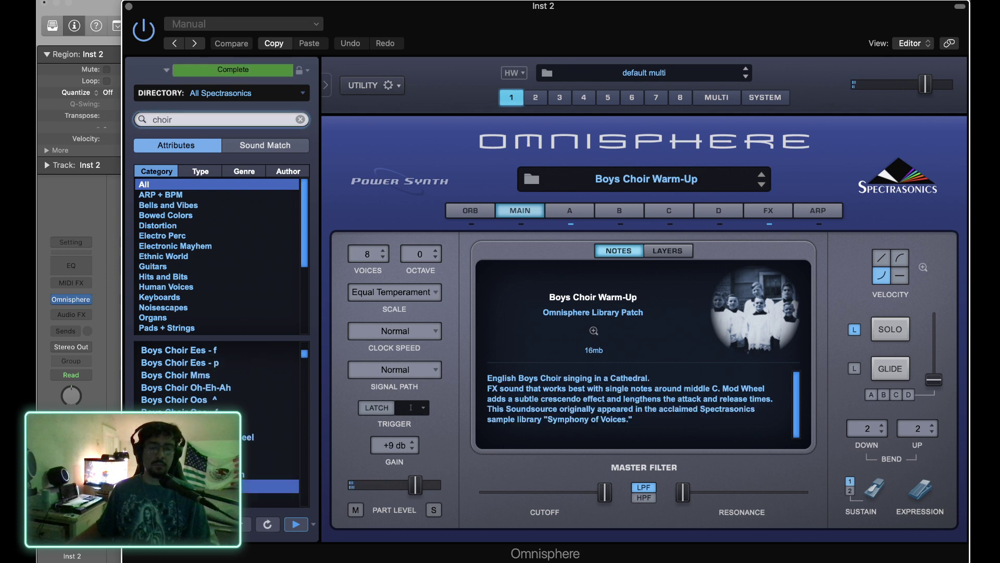
Audition the Boys Intervals All, Boys X-Fade Agnus Dei->Oos and Choir Full Ahs ^ patches.
{"action": "scroll", "coordinate": [219, 443], "scroll_direction": "down", "scroll_amount": 2}
{"action": "left_click", "coordinate": [208, 461]}
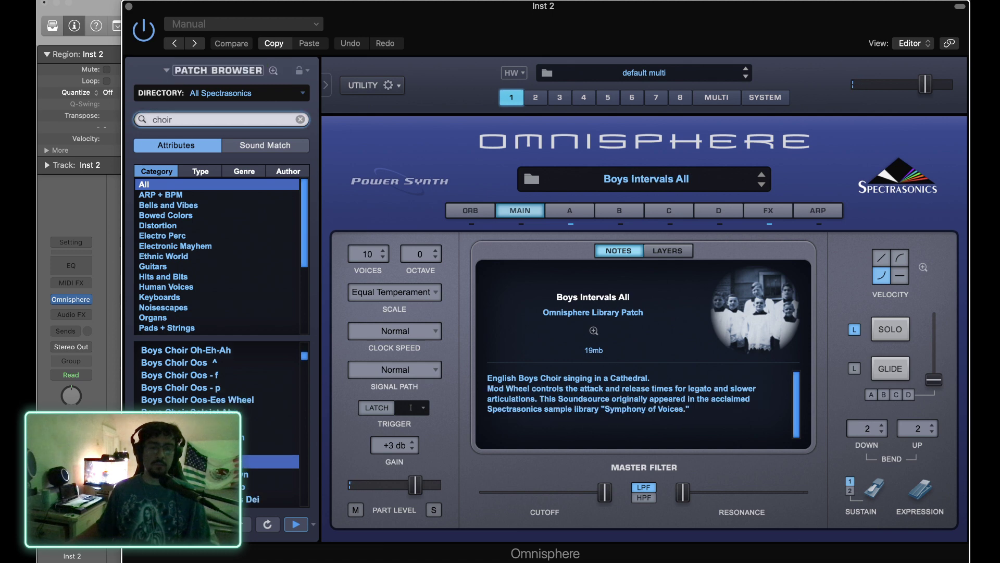
{"action": "scroll", "coordinate": [208, 462], "scroll_direction": "down", "scroll_amount": 3}
{"action": "left_click", "coordinate": [208, 475]}
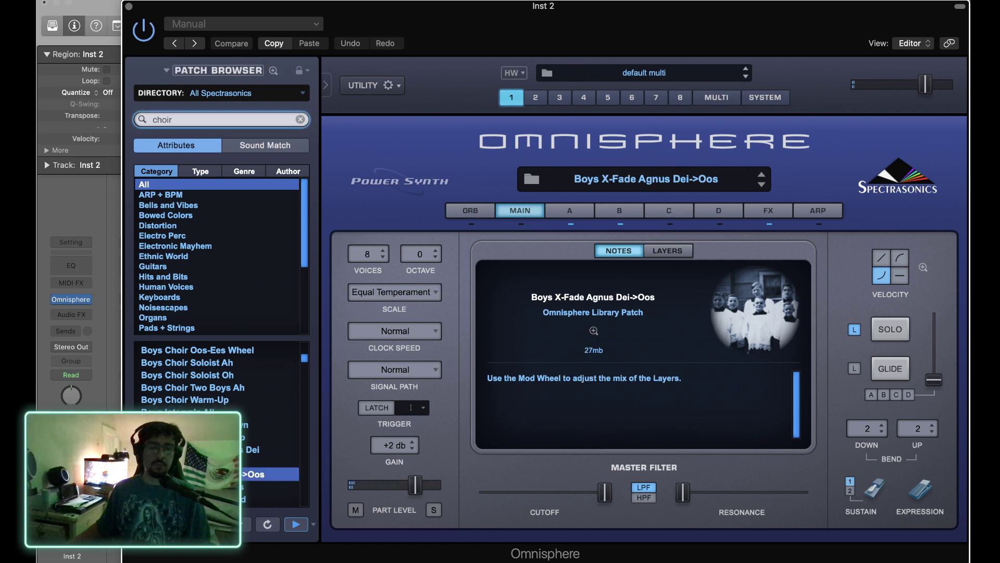
{"action": "scroll", "coordinate": [209, 474], "scroll_direction": "down", "scroll_amount": 3}
{"action": "left_click", "coordinate": [208, 474]}
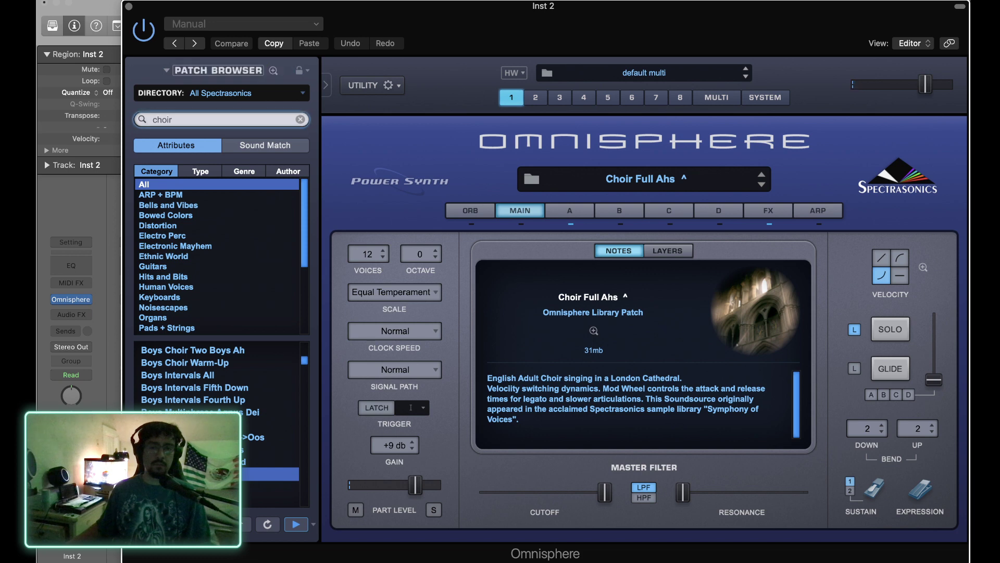
Load the Boys Choir Oh-Eh-Ah patch on Inst 2 and close the instrument window.
{"action": "scroll", "coordinate": [208, 392], "scroll_direction": "up", "scroll_amount": 6}
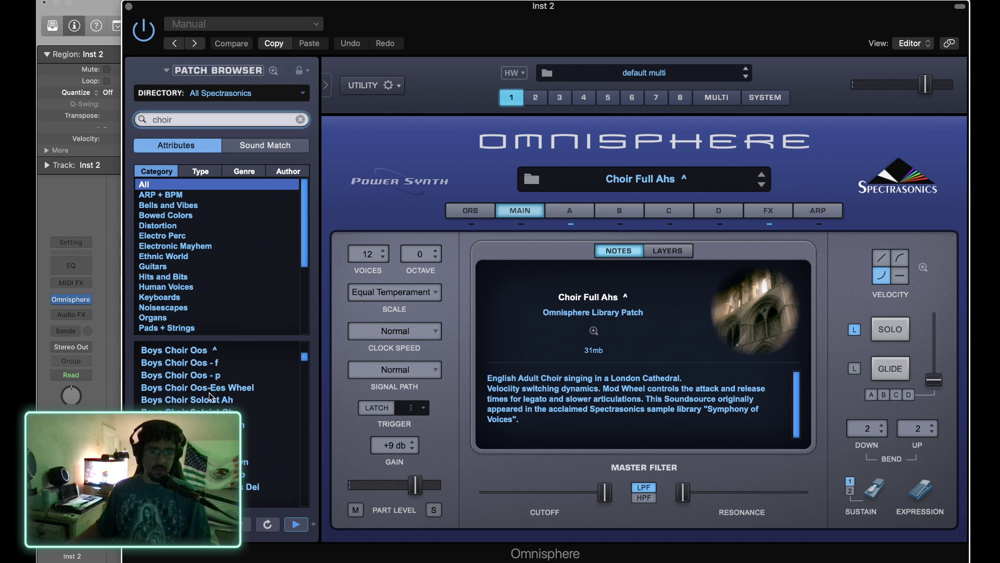
{"action": "scroll", "coordinate": [209, 392], "scroll_direction": "up", "scroll_amount": 4}
{"action": "left_click", "coordinate": [210, 392]}
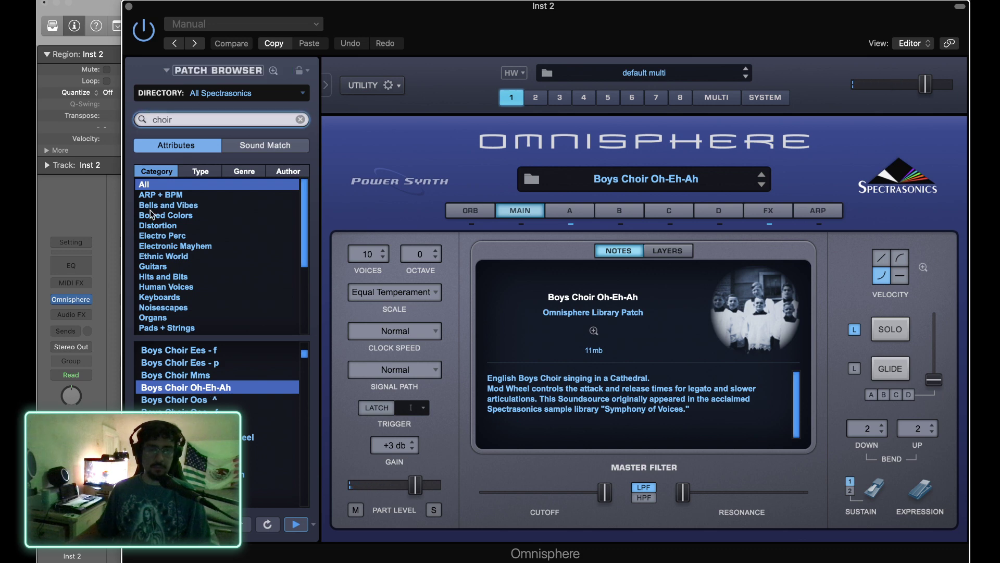
{"action": "left_click", "coordinate": [129, 6]}
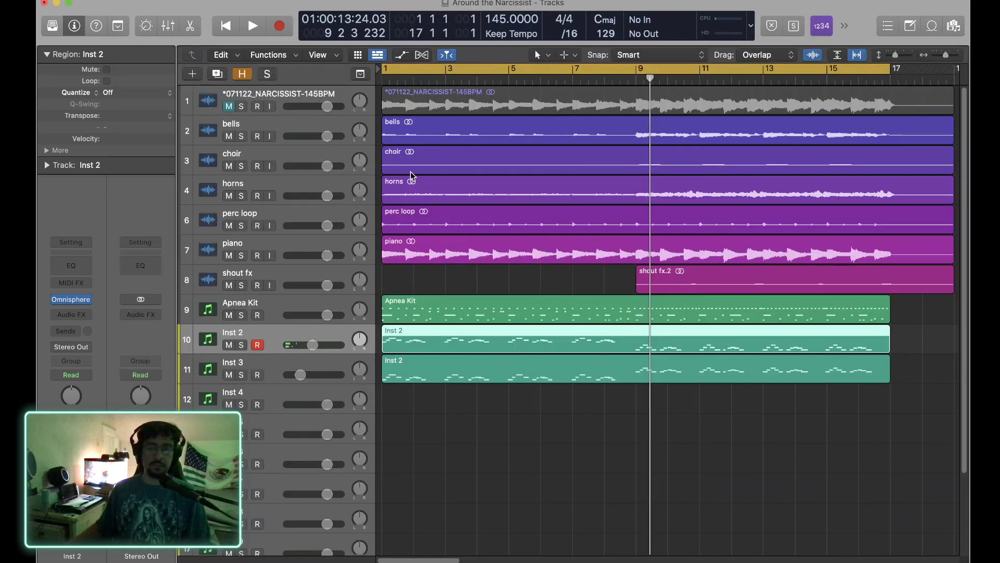
Play the beat from the beginning twice, up to about bar 3, to hear the choir melody in context.
{"action": "key", "text": "Return"}
{"action": "key", "text": "space"}
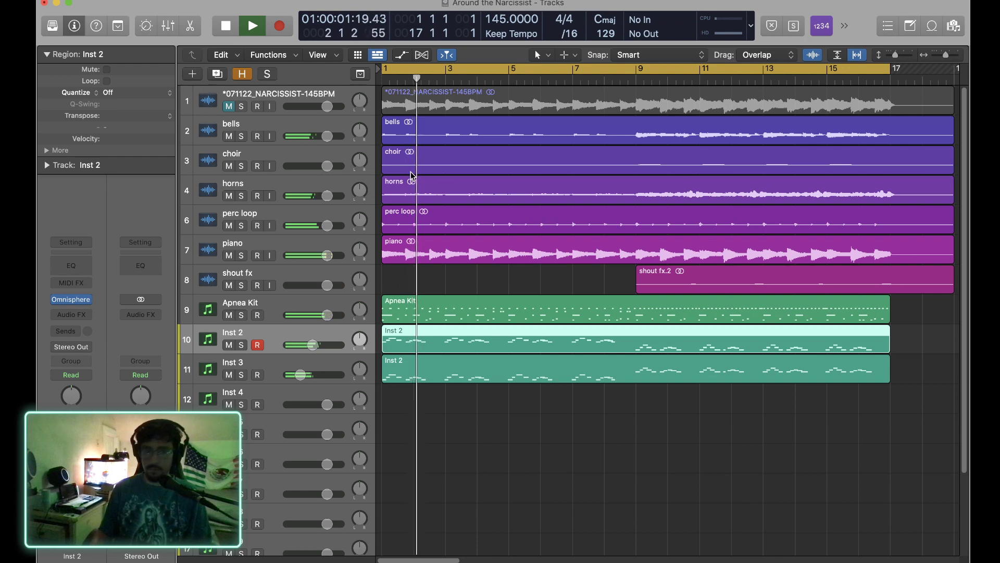
{"action": "key", "text": "space"}
{"action": "key", "text": "Return"}
{"action": "key", "text": "space"}
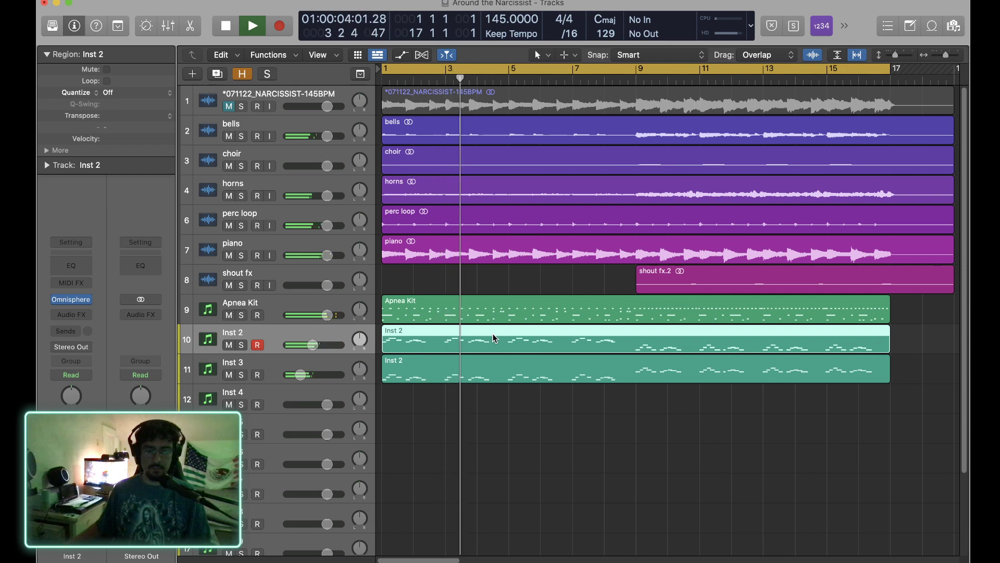
{"action": "key", "text": "space"}
Delete the melody region on the Inst 2 track and play the beat from the beginning to about bar 8.
{"action": "key", "text": "Delete"}
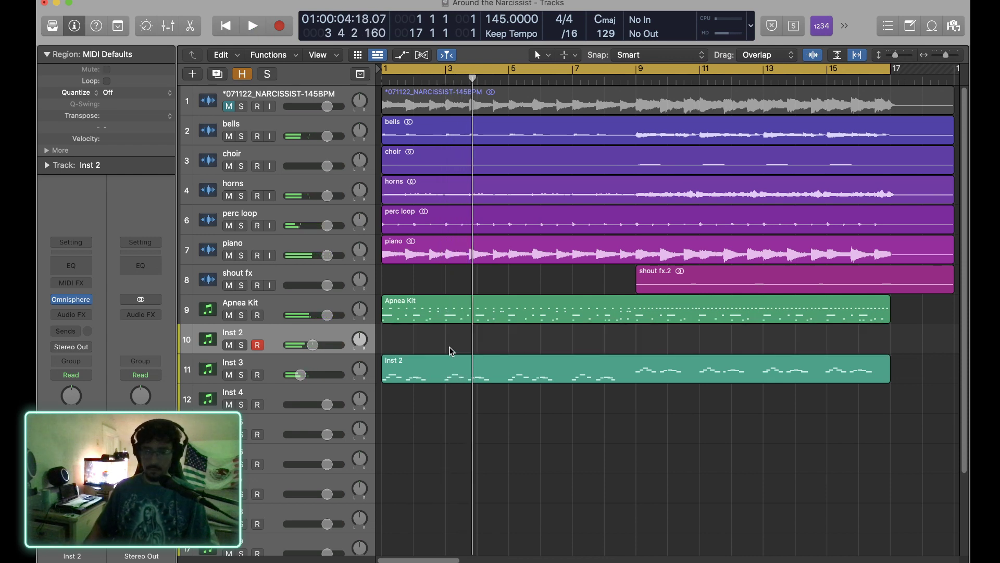
{"action": "key", "text": "Return"}
{"action": "key", "text": "space"}
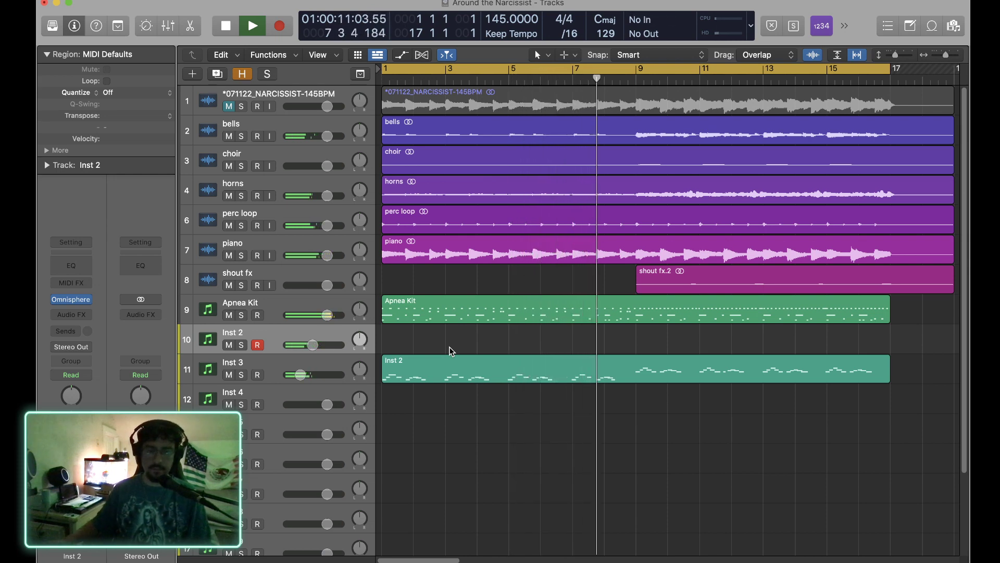
Reopen Omnisphere on Inst 2, load the Boys Choir Oos ^ patch and close the instrument window.
{"action": "left_click", "coordinate": [81, 304]}
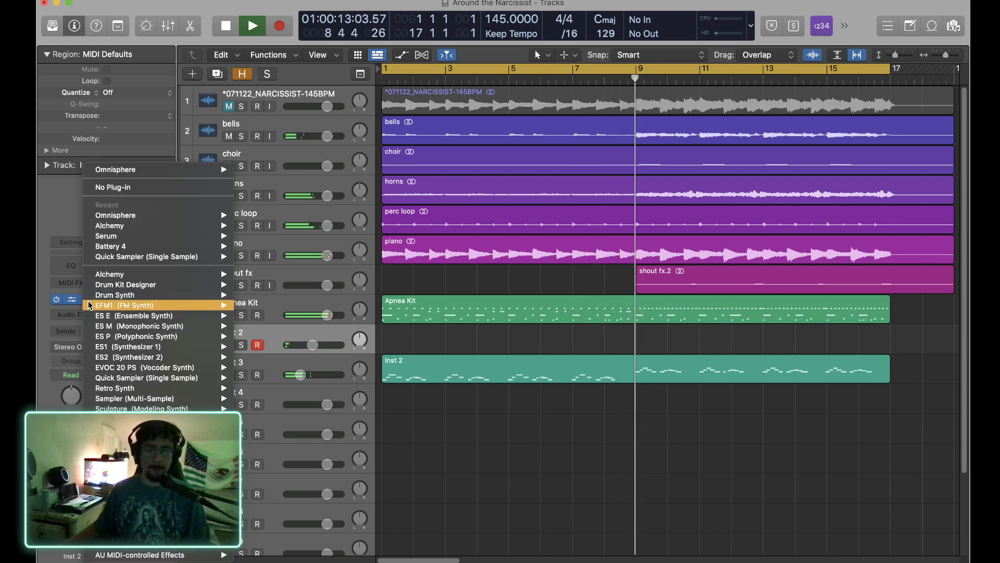
{"action": "left_click", "coordinate": [67, 294]}
{"action": "left_click", "coordinate": [70, 300]}
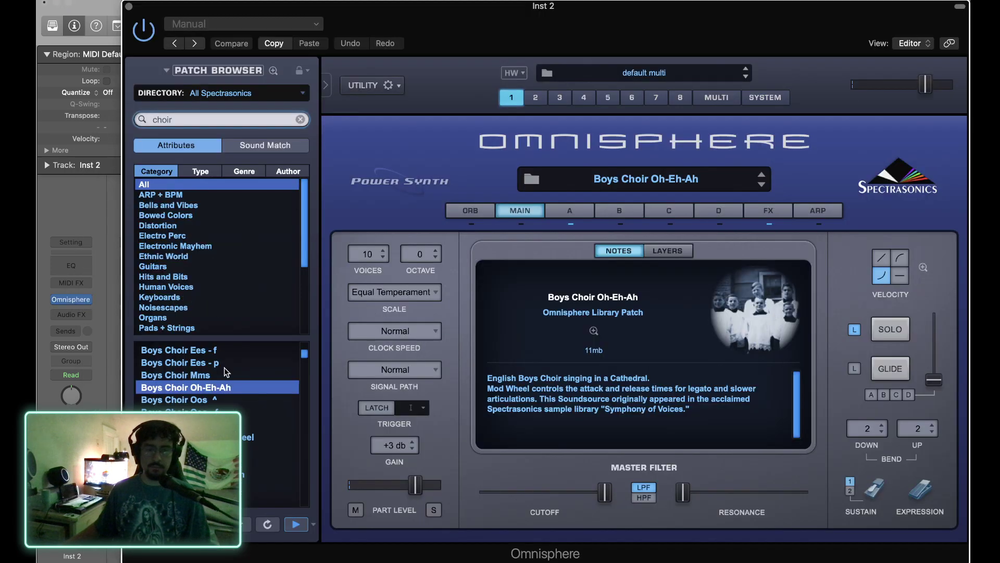
{"action": "left_click", "coordinate": [205, 399]}
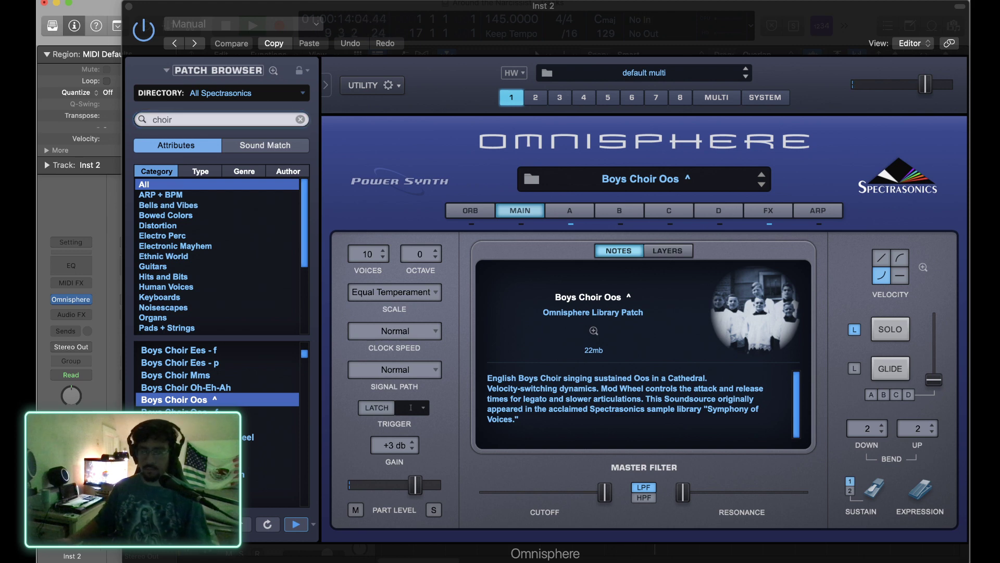
{"action": "left_click", "coordinate": [129, 8]}
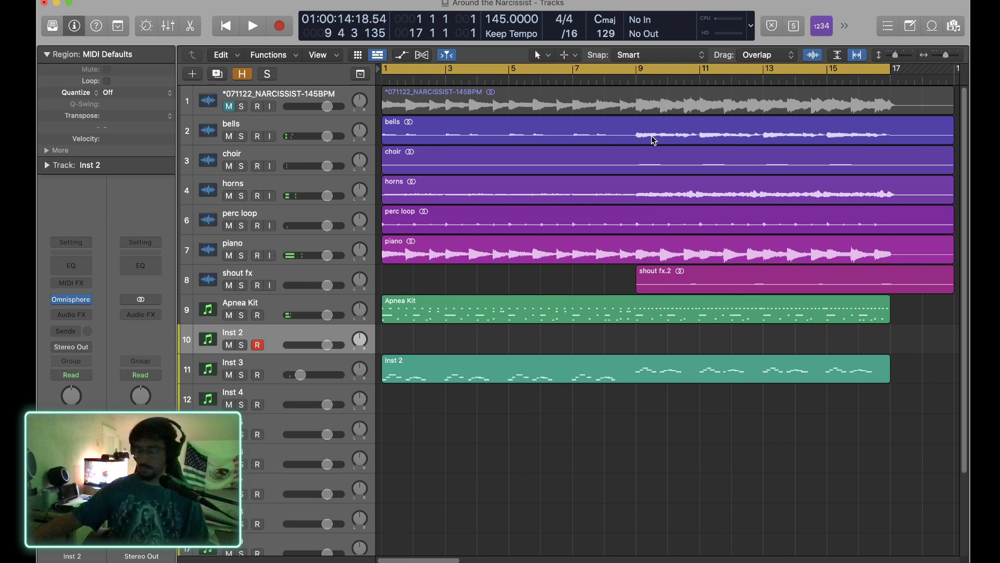
Record a part of long sustained choir notes on Inst 2 from bar 1 to about bar 9.
{"action": "key", "text": "Return"}
{"action": "key", "text": "r"}
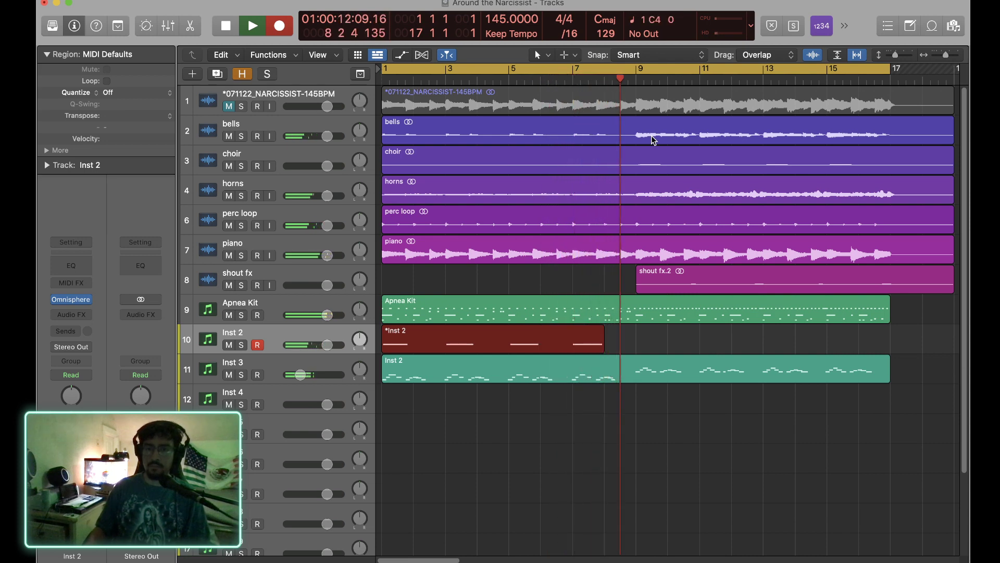
{"action": "key", "text": "space"}
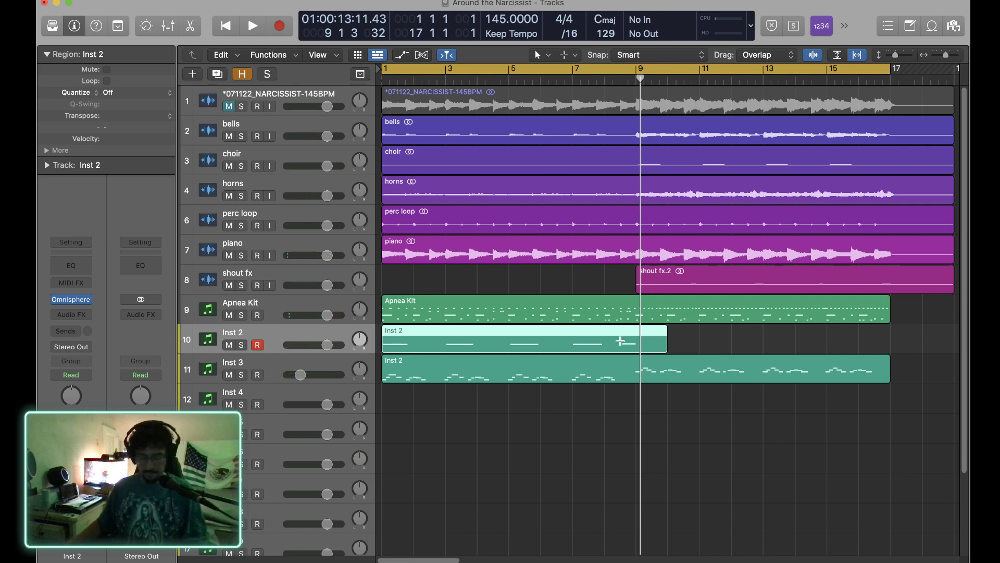
In the Piano Roll of the new Inst 2 region, transpose the long C4 note before bar 8 up four semitones to E4.
{"action": "double_click", "coordinate": [621, 344]}
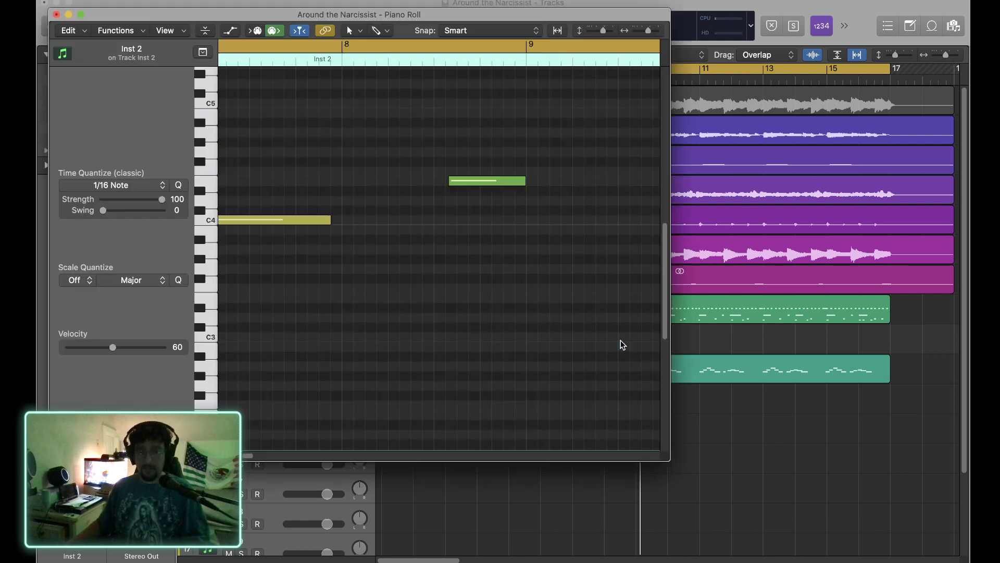
{"action": "left_click", "coordinate": [321, 219]}
{"action": "key", "text": "alt+Up"}
{"action": "key", "text": "alt+Up"}
{"action": "key", "text": "alt+Up"}
{"action": "key", "text": "alt+Up"}
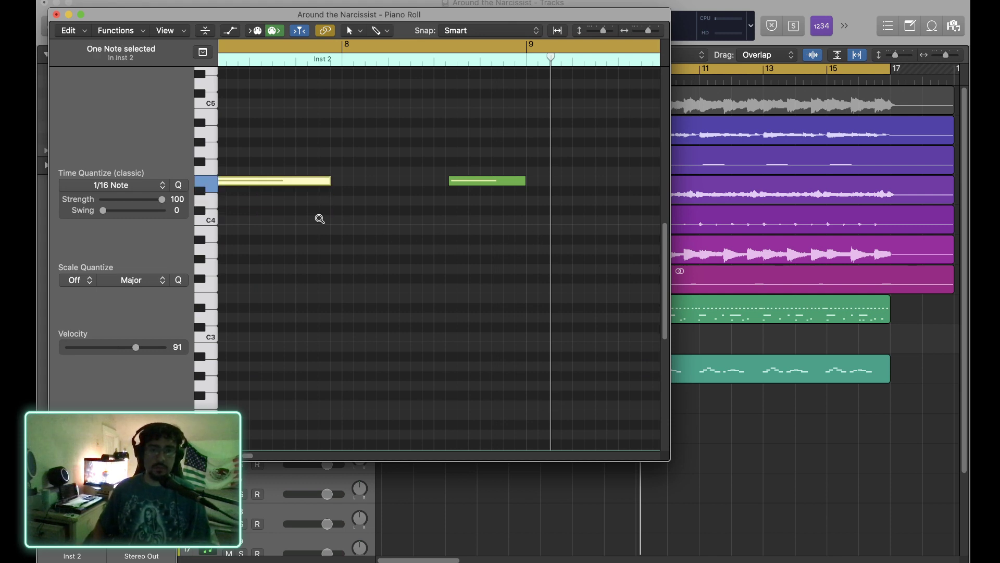
Delete the short note just before bar 9 in the Inst 2 part and trim the region's end to bar 9.
{"action": "left_click_drag", "start_coordinate": [537, 136], "coordinate": [476, 183]}
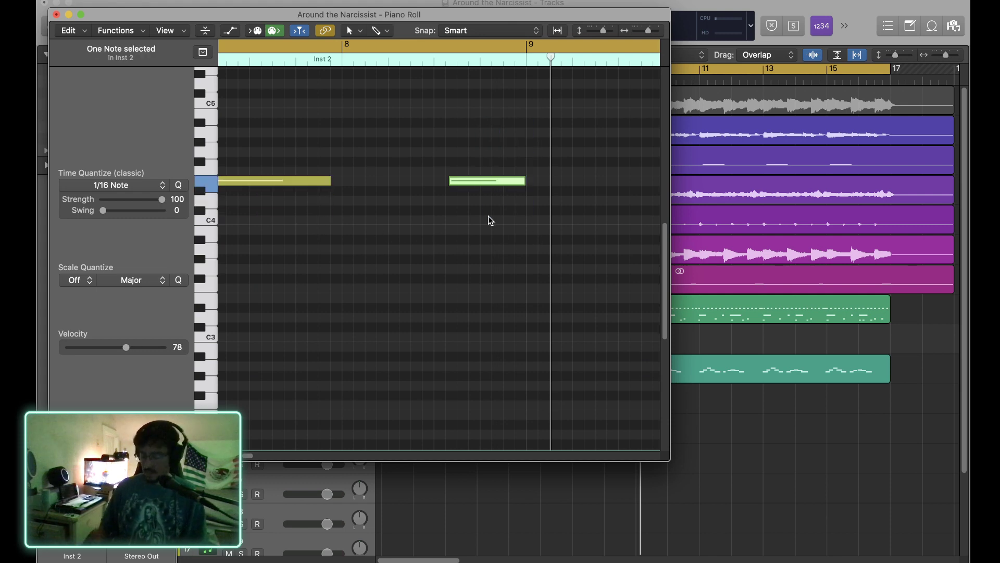
{"action": "key", "text": "Delete"}
{"action": "left_click", "coordinate": [57, 15]}
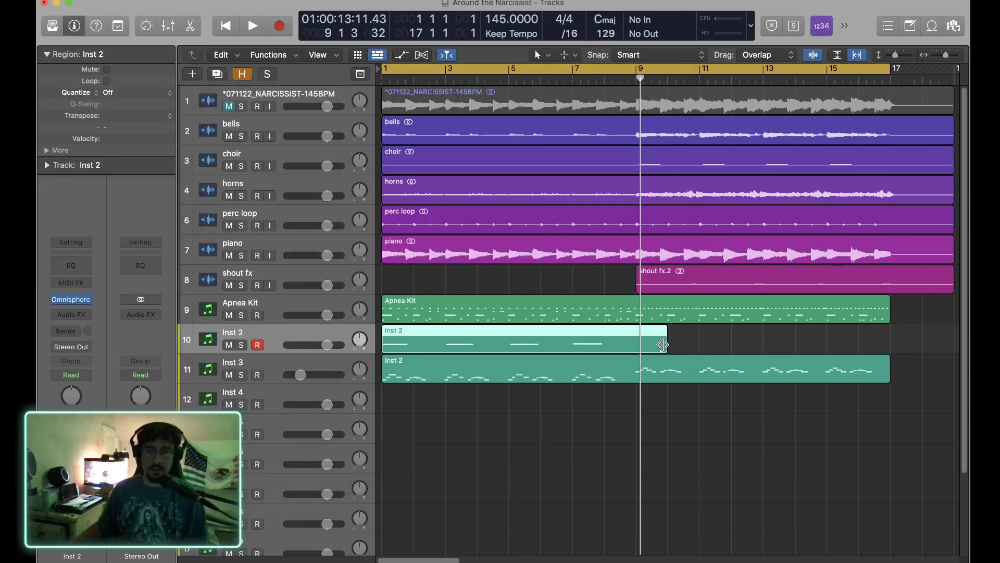
{"action": "left_click_drag", "start_coordinate": [663, 345], "coordinate": [633, 353]}
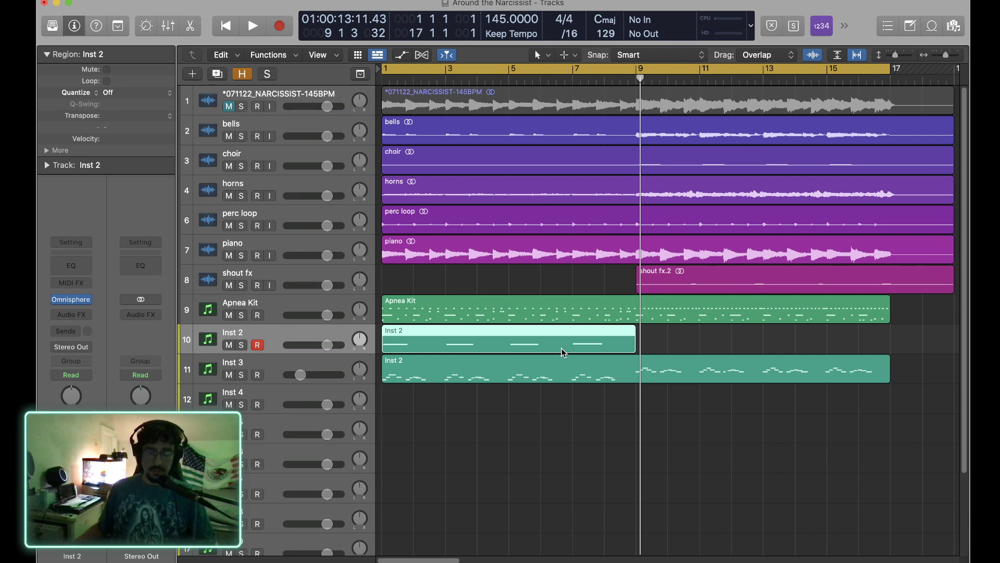
Review all the choir notes of the Inst 2 region in the Piano Roll, fitted to the full region length.
{"action": "key", "text": "b"}
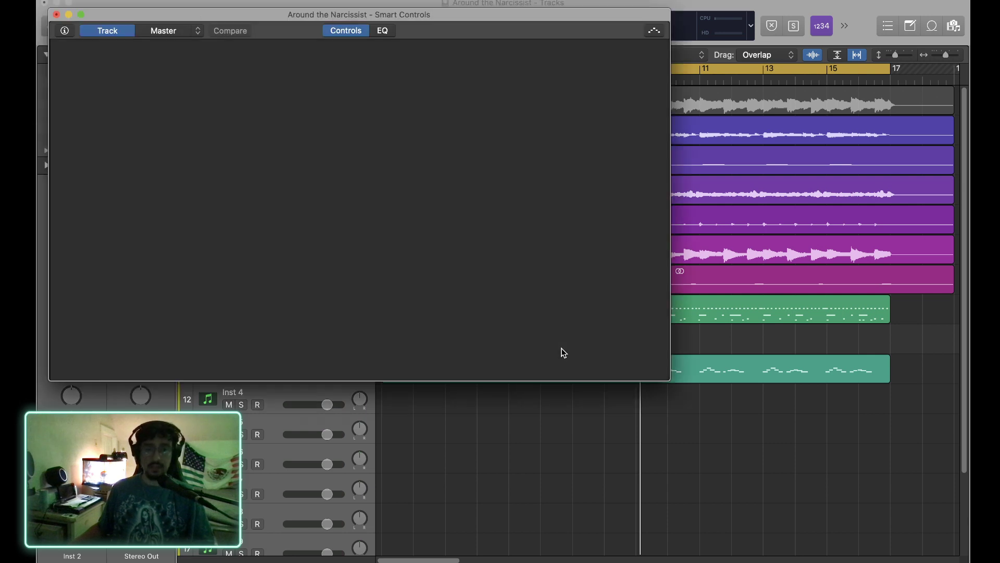
{"action": "left_click", "coordinate": [56, 14]}
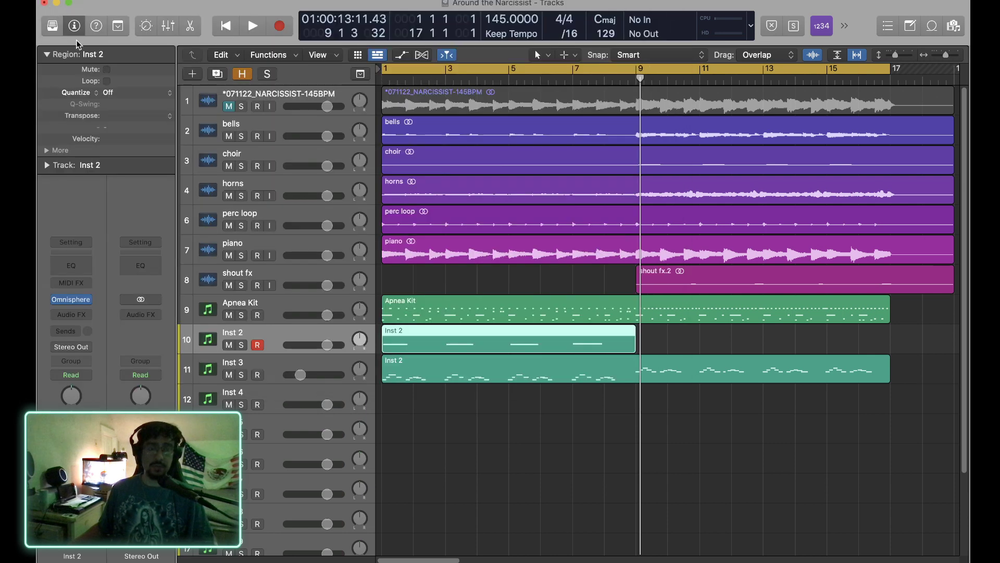
{"action": "double_click", "coordinate": [506, 349]}
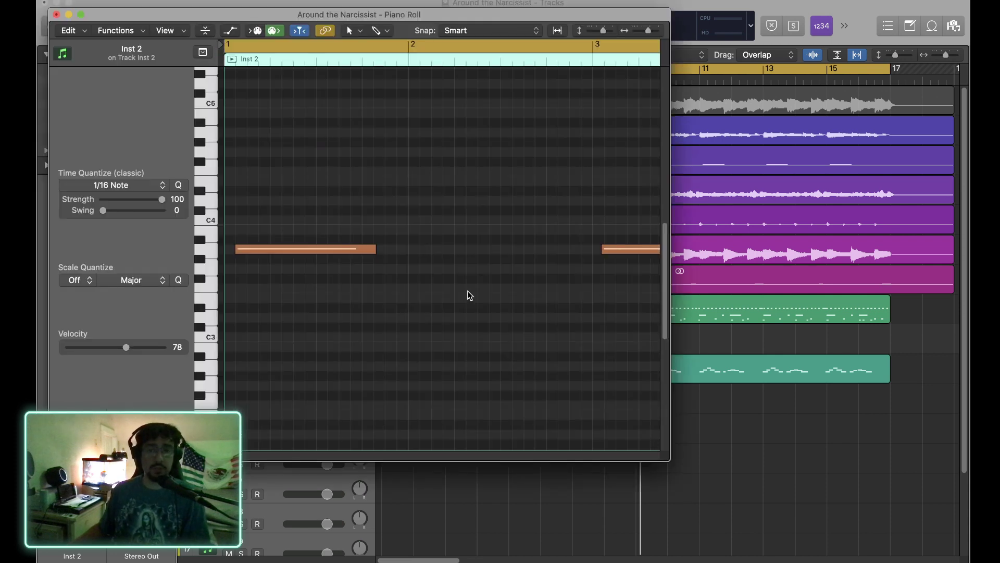
{"action": "left_click", "coordinate": [556, 32]}
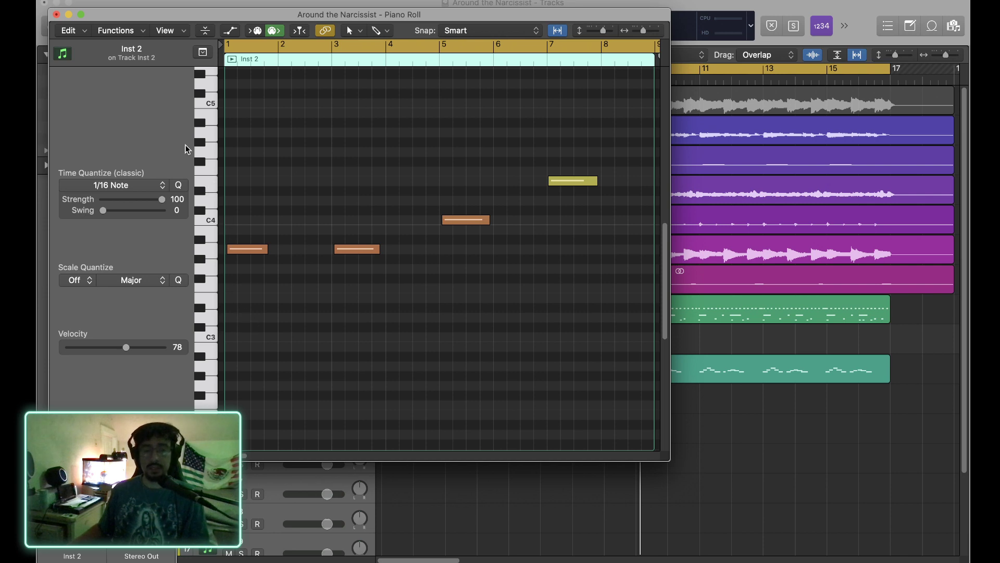
{"action": "left_click", "coordinate": [57, 15]}
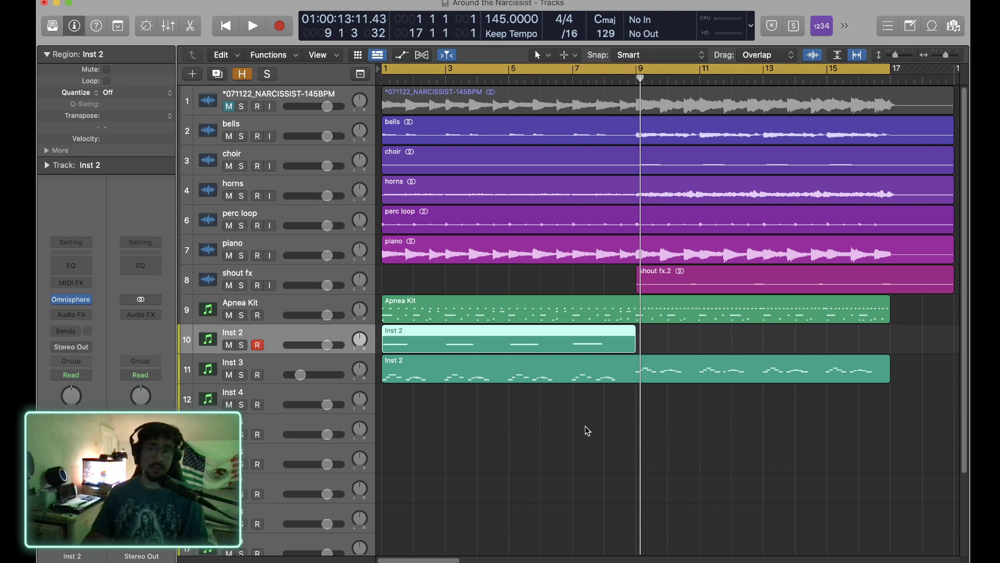
Play the beat from the beginning to about bar 3 to hear the new choir part in the mix.
{"action": "key", "text": "Return"}
{"action": "key", "text": "space"}
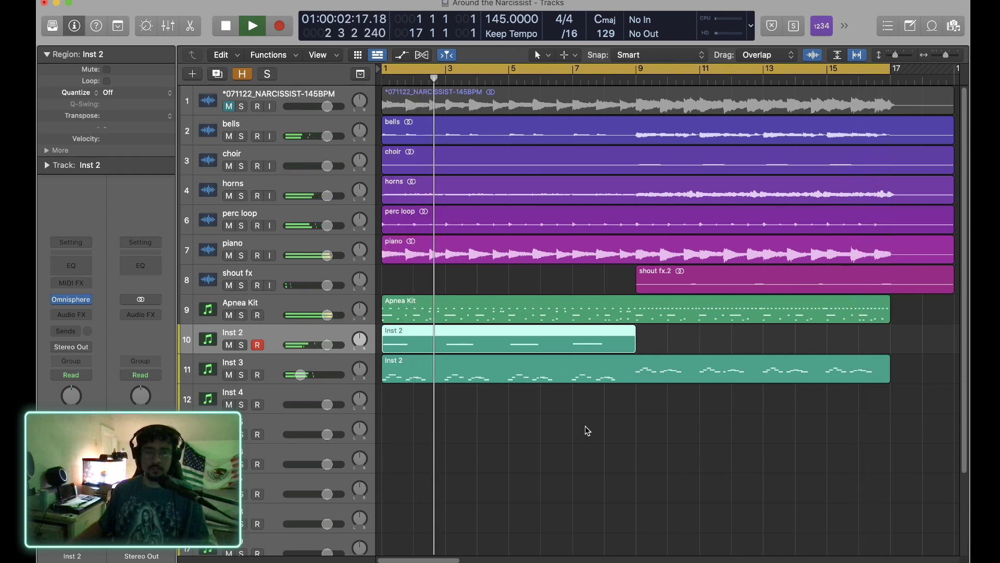
{"action": "key", "text": "space"}
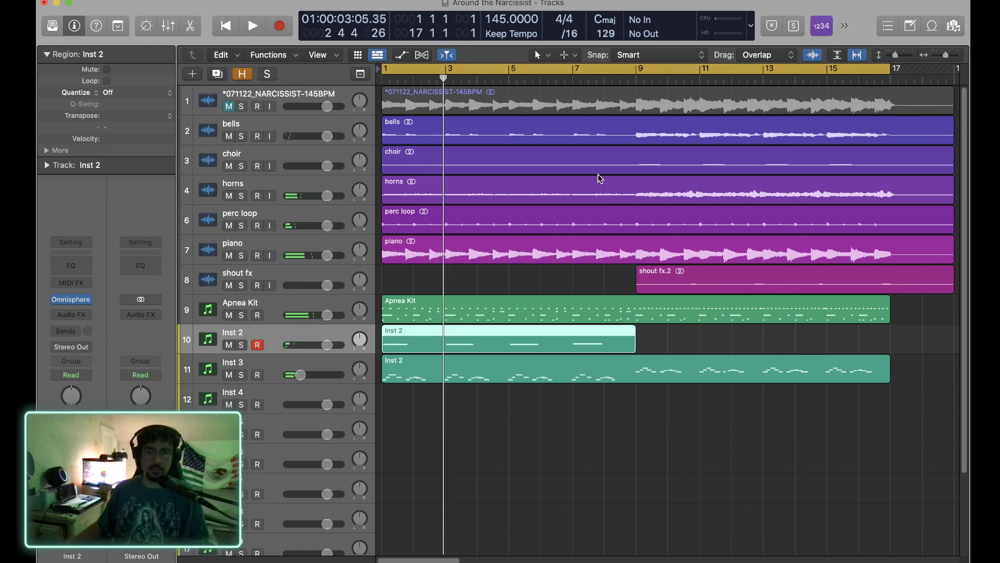
Solo the choir track, listen to it from bar 9 to about bar 12, and turn the solo off again.
{"action": "left_click", "coordinate": [241, 166]}
{"action": "double_click", "coordinate": [635, 80]}
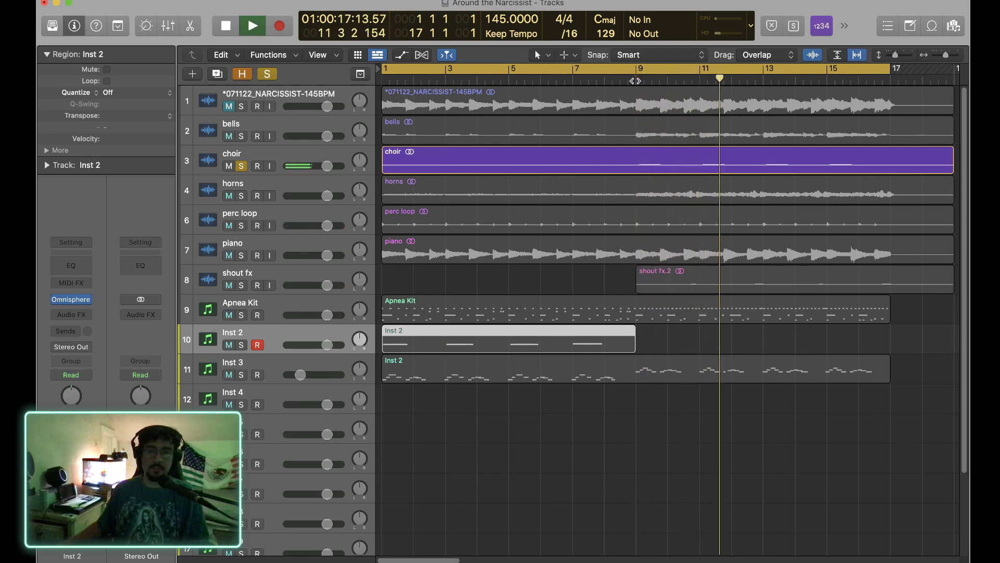
{"action": "key", "text": "space"}
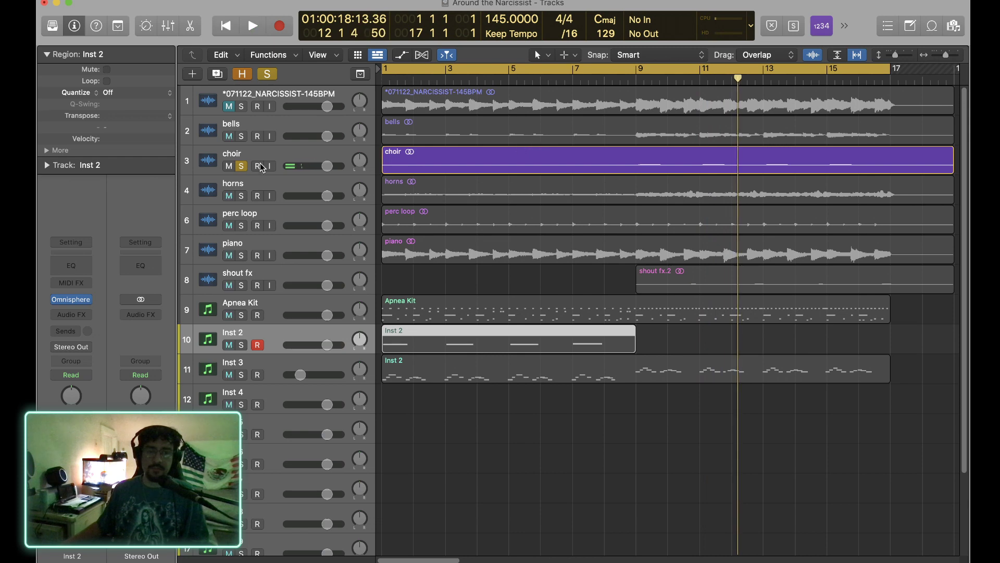
{"action": "left_click", "coordinate": [242, 167]}
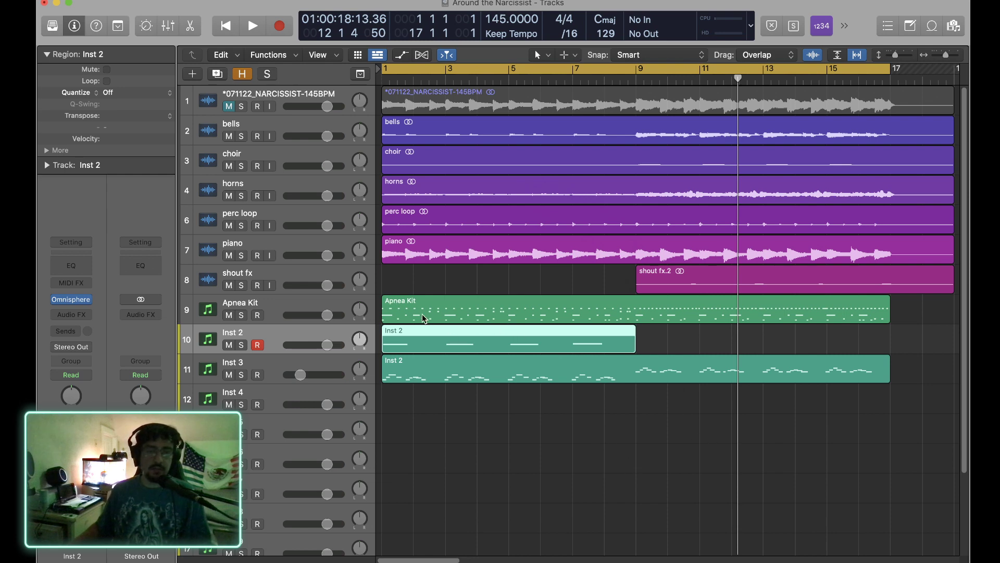
Move the Inst 2 and Inst 3 tracks together to the end of the track list, below Inst 10.
{"action": "scroll", "coordinate": [399, 469], "scroll_direction": "down", "scroll_amount": 3}
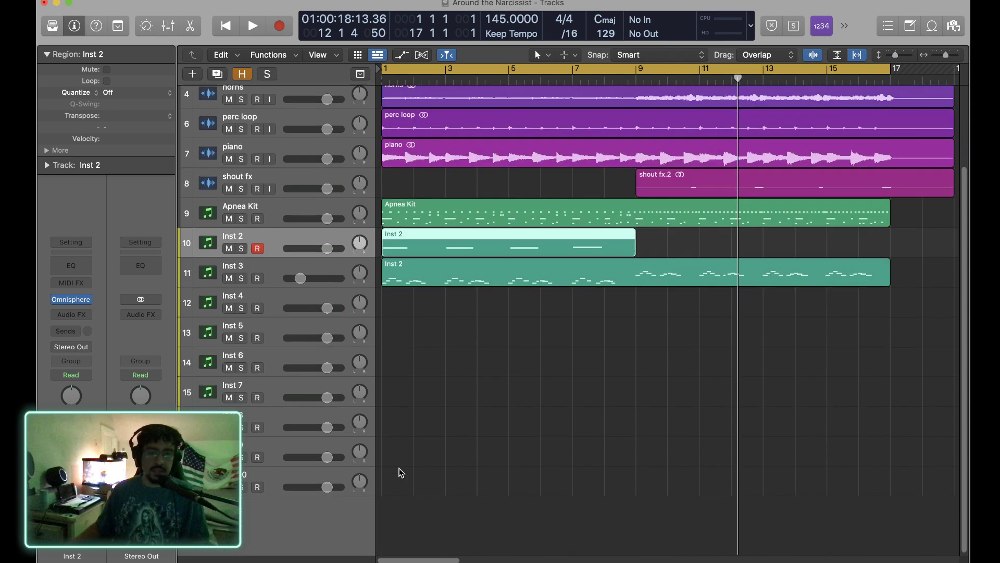
{"action": "scroll", "coordinate": [401, 473], "scroll_direction": "up", "scroll_amount": 2}
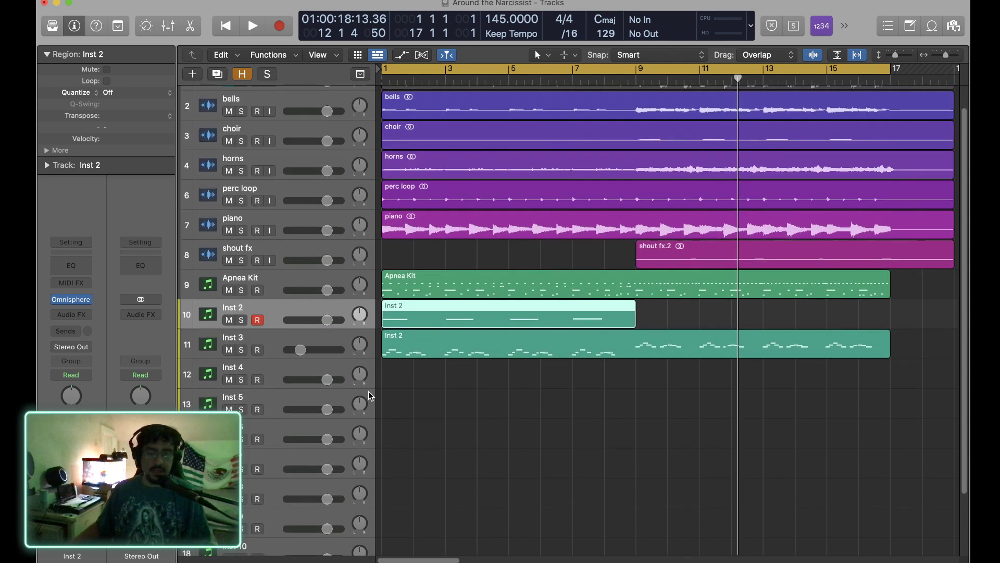
{"action": "left_click", "coordinate": [307, 338], "text": "shift"}
{"action": "key", "text": "super+BackSpace"}
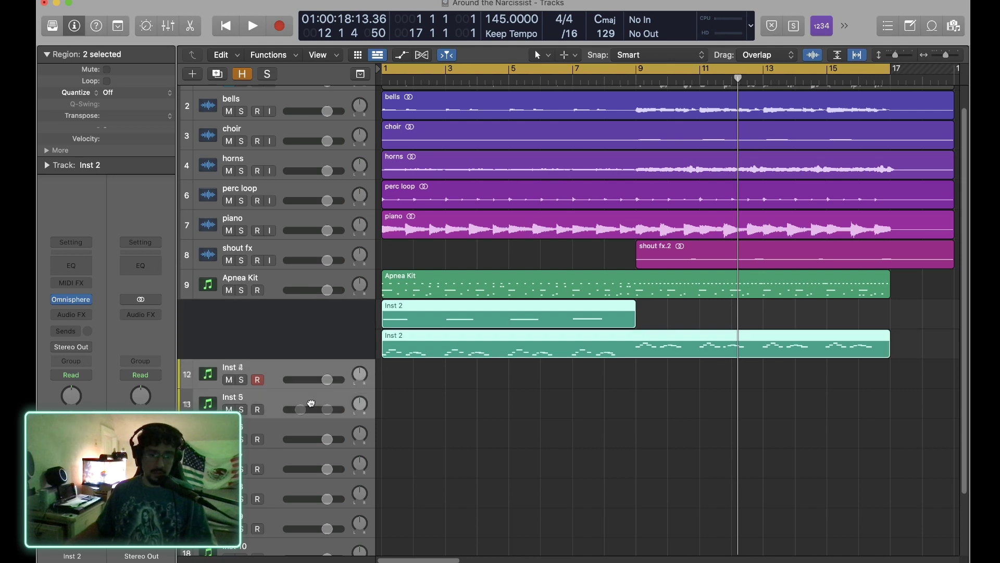
{"action": "left_click_drag", "start_coordinate": [311, 546], "coordinate": [320, 501]}
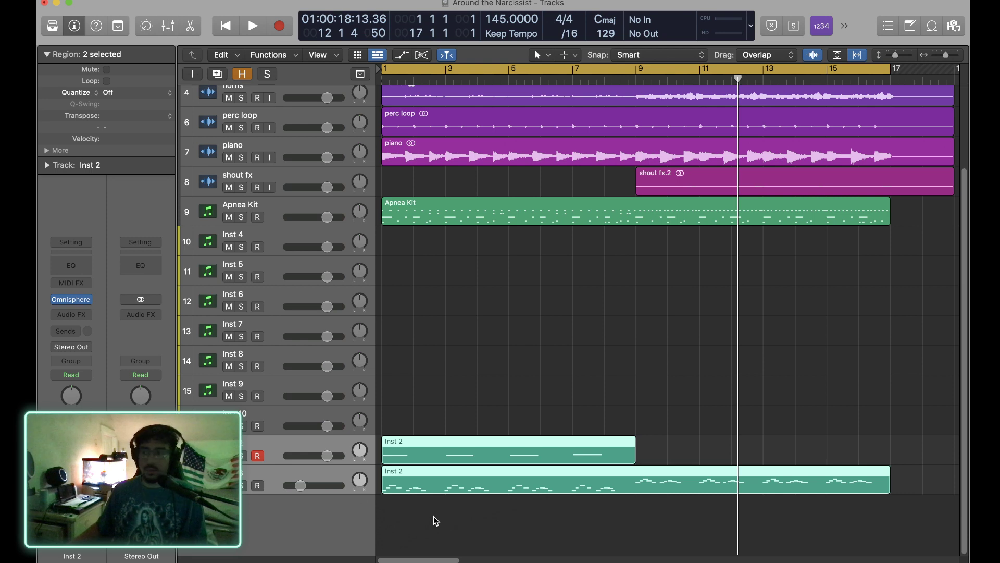
Show the mixer and inspect the Battery 4 instrument on the Apnea Kit channel, closing its window when done.
{"action": "key", "text": "x"}
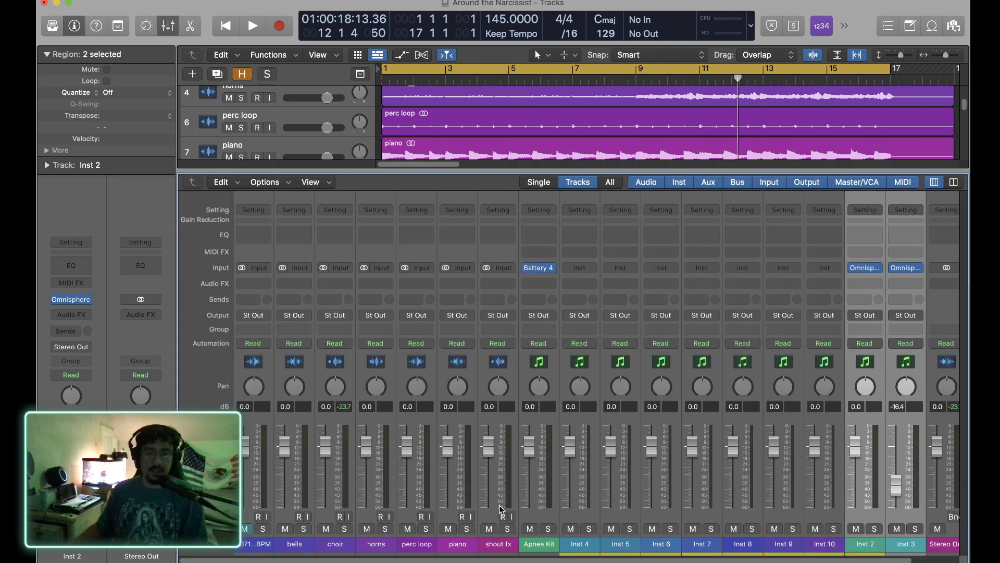
{"action": "left_click", "coordinate": [547, 522]}
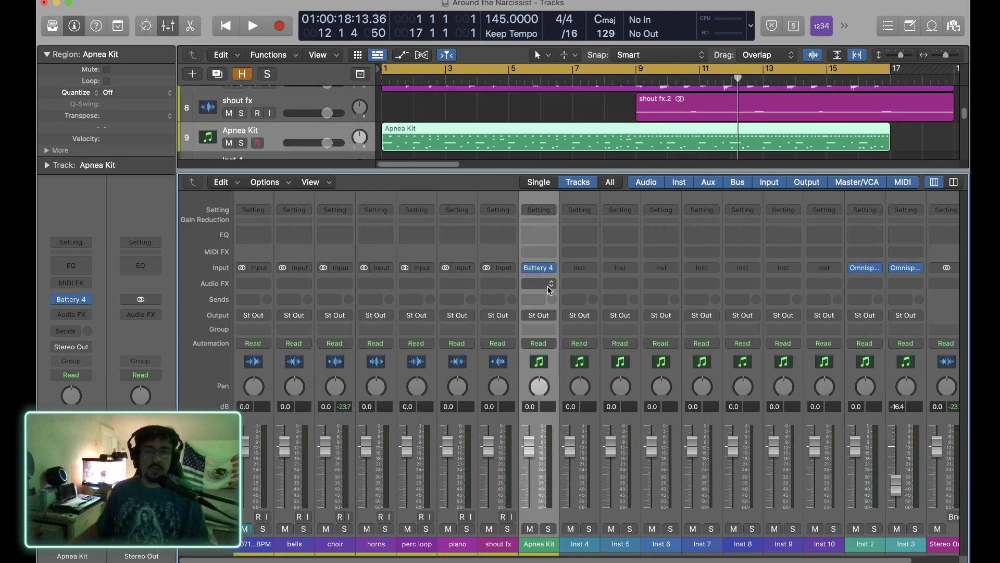
{"action": "mouse_move", "coordinate": [542, 269]}
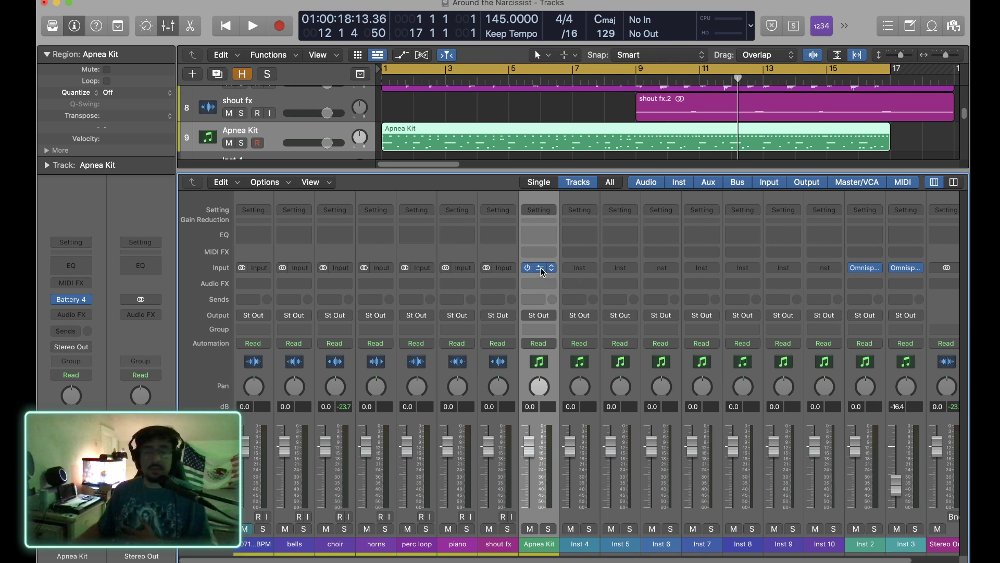
{"action": "left_click", "coordinate": [541, 268]}
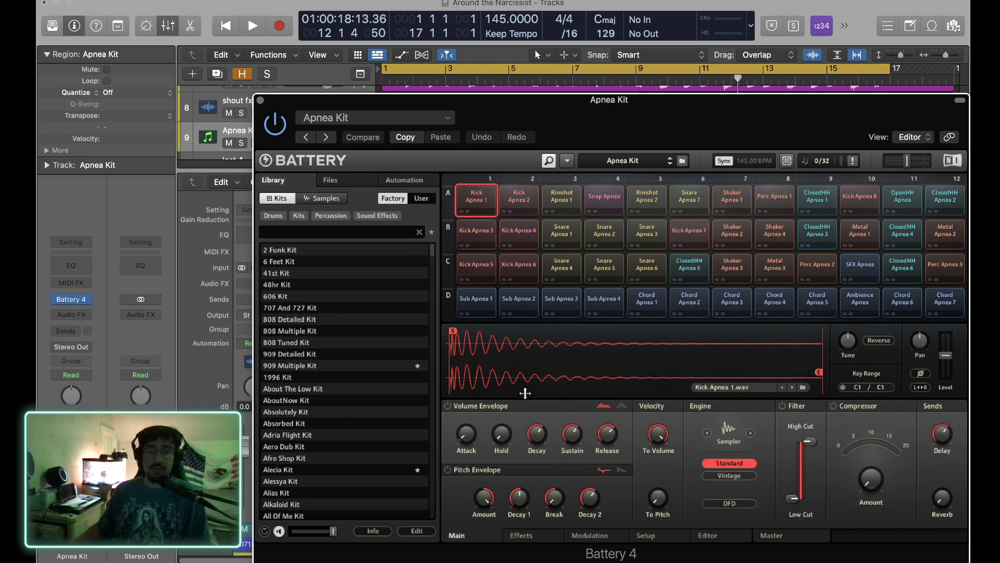
{"action": "mouse_move", "coordinate": [508, 434]}
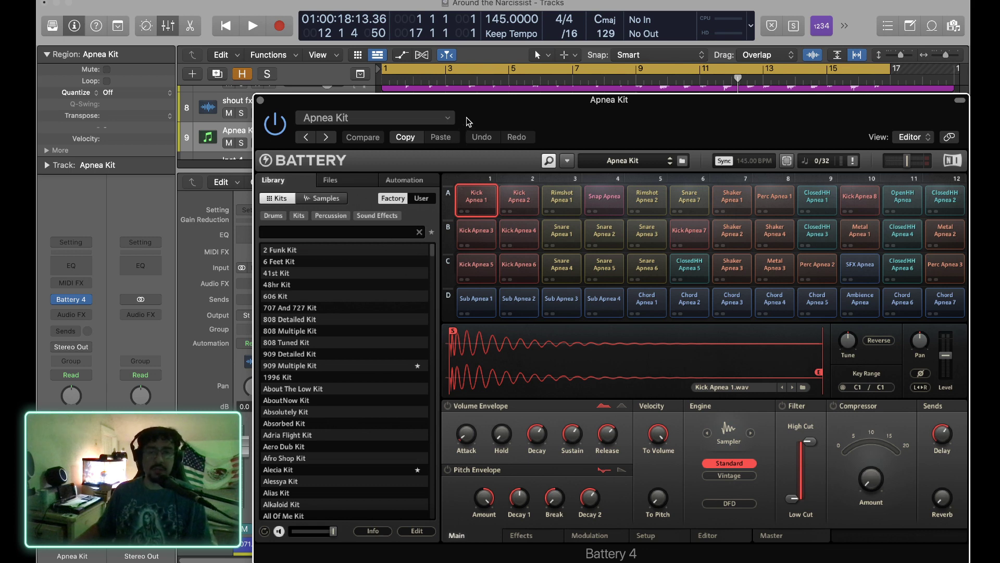
{"action": "left_click", "coordinate": [261, 100]}
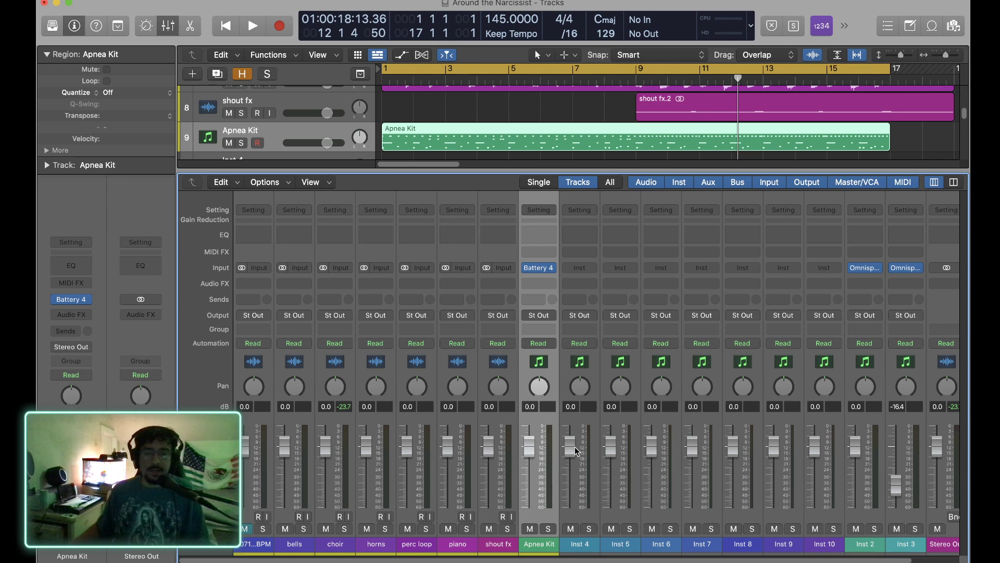
Examine the drum rows of the Apnea Kit region in the Piano Roll, highlighting all C#3 notes, and close the editor.
{"action": "key", "text": "e"}
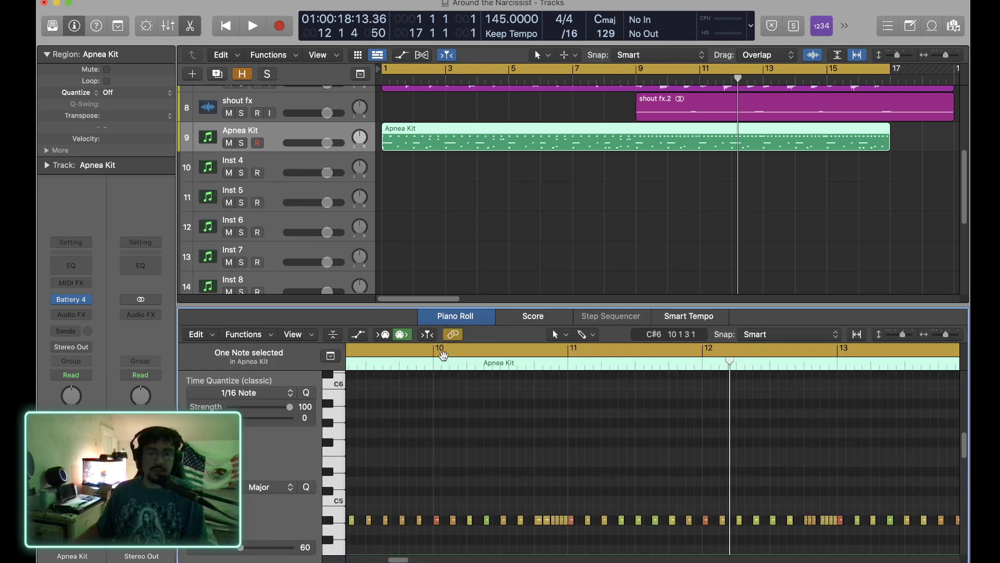
{"action": "key", "text": "e"}
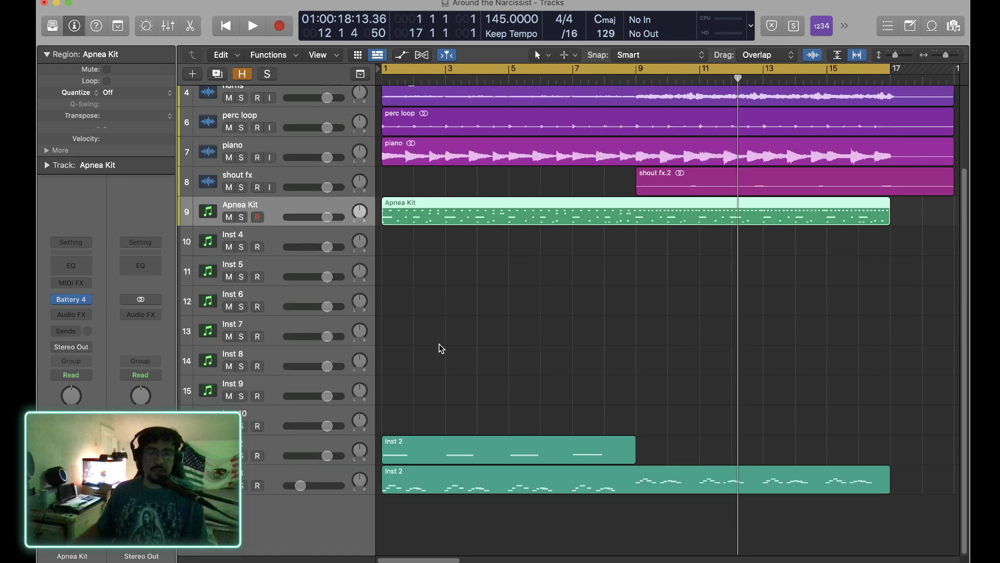
{"action": "double_click", "coordinate": [424, 223]}
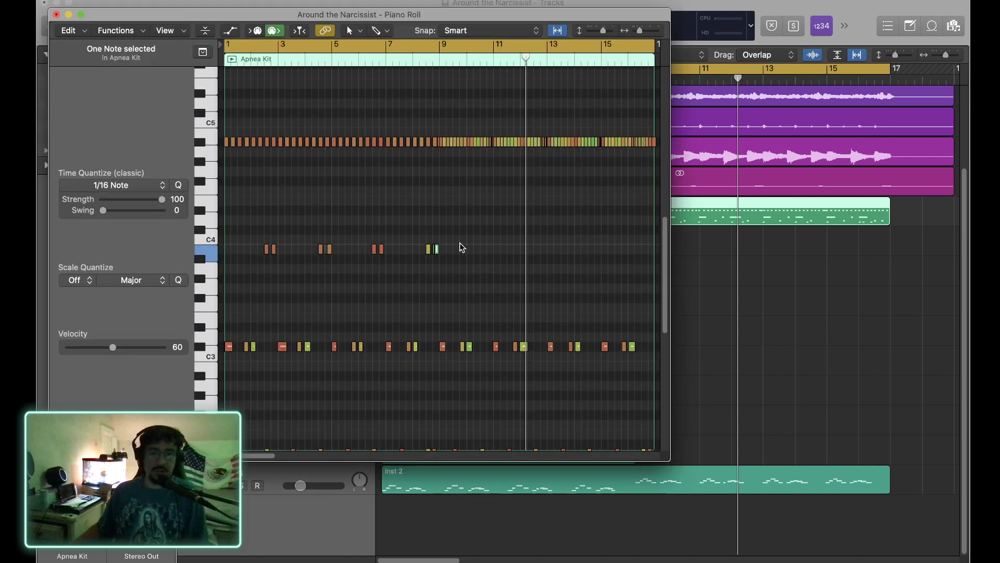
{"action": "scroll", "coordinate": [372, 333], "scroll_direction": "down", "scroll_amount": 8}
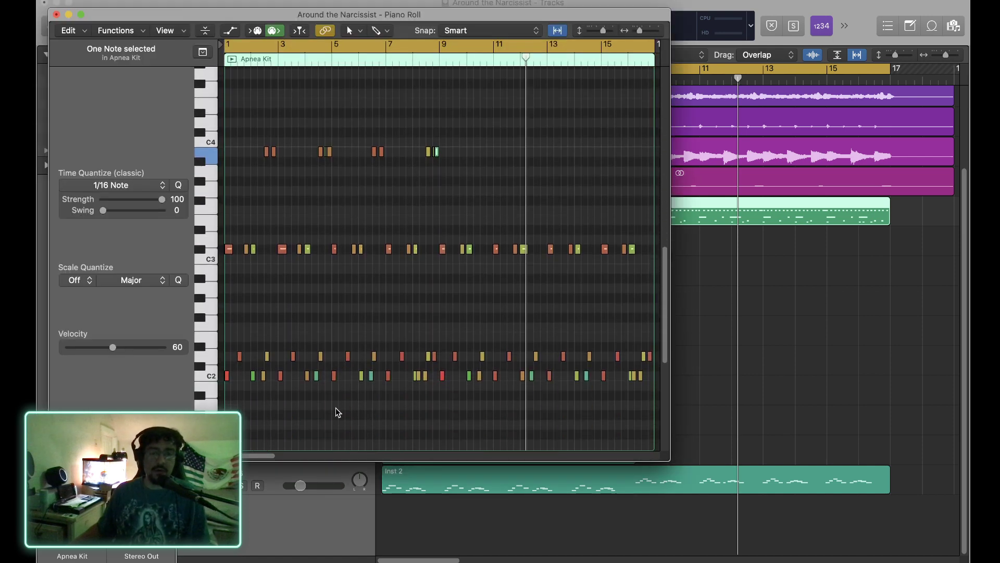
{"action": "scroll", "coordinate": [337, 442], "scroll_direction": "up", "scroll_amount": 10}
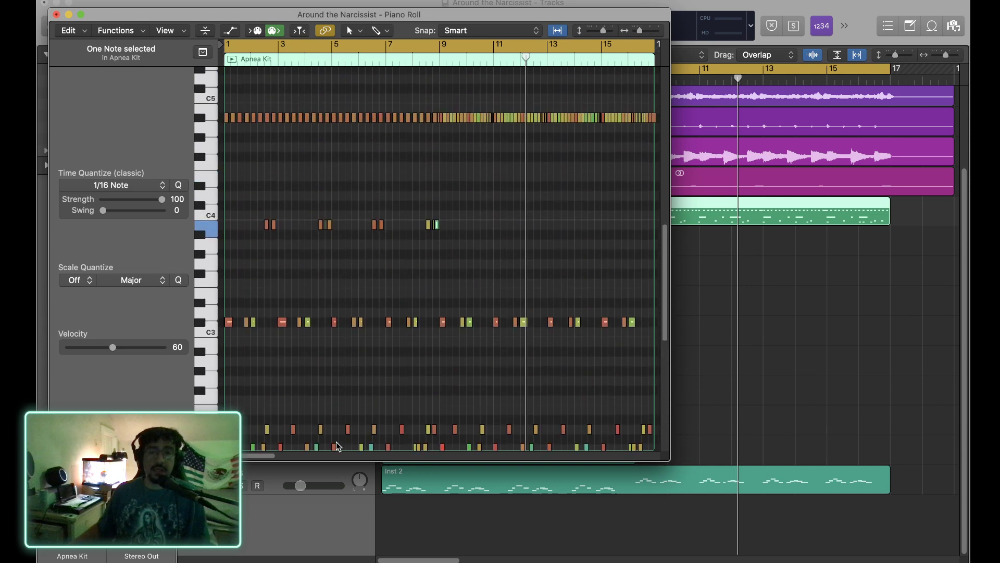
{"action": "scroll", "coordinate": [336, 442], "scroll_direction": "up", "scroll_amount": 5}
{"action": "scroll", "coordinate": [336, 442], "scroll_direction": "down", "scroll_amount": 15}
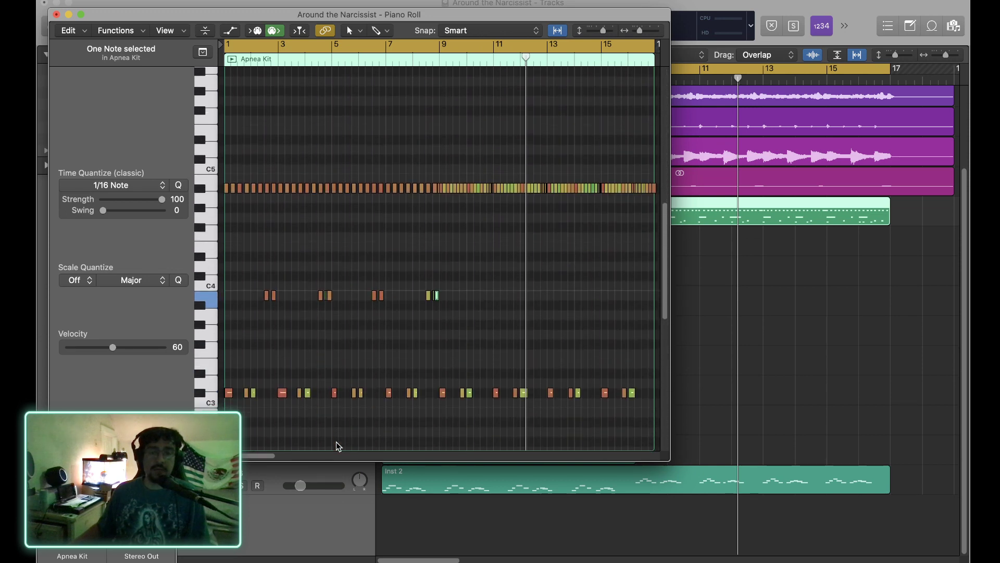
{"action": "scroll", "coordinate": [336, 441], "scroll_direction": "down", "scroll_amount": 3}
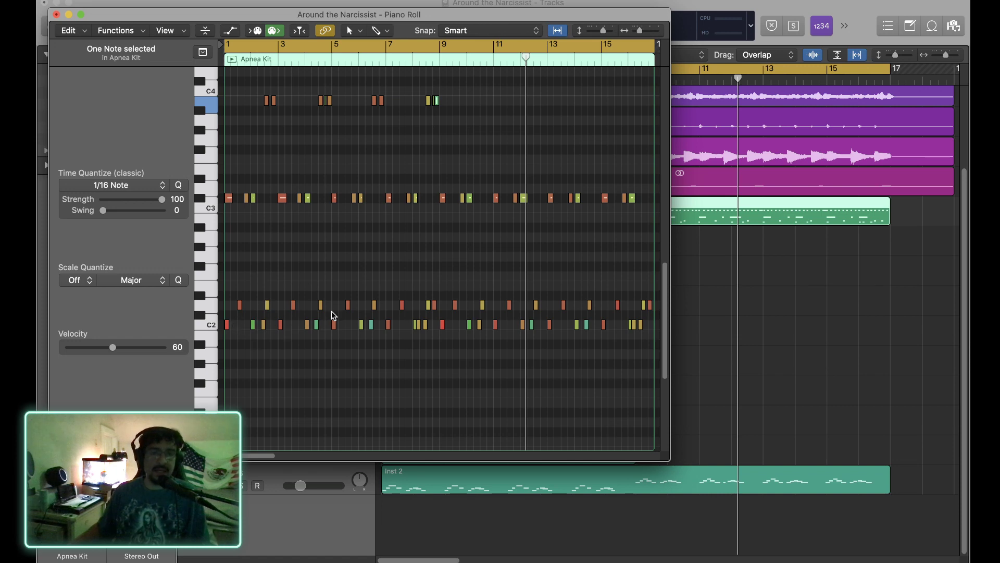
{"action": "scroll", "coordinate": [315, 327], "scroll_direction": "up", "scroll_amount": 2}
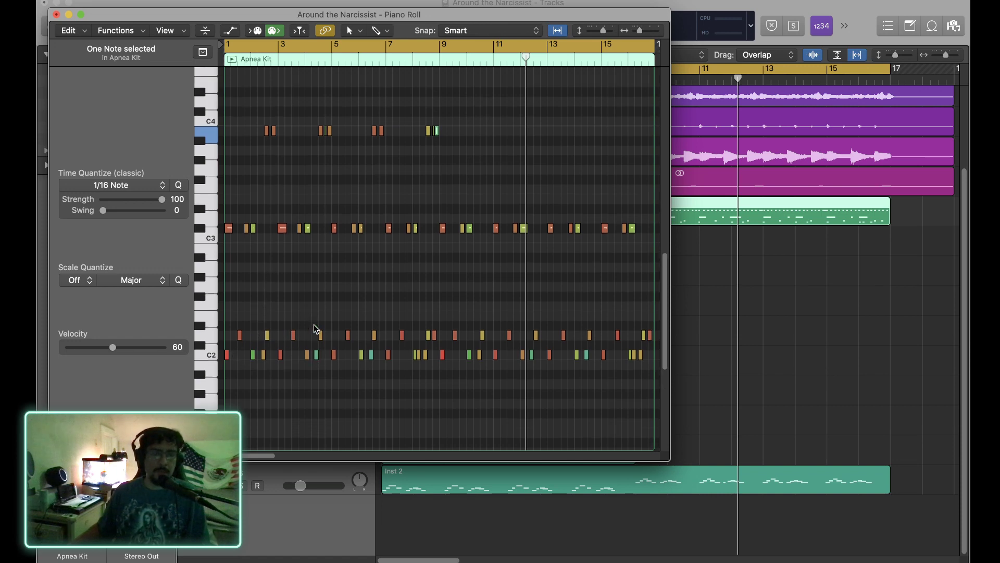
{"action": "scroll", "coordinate": [316, 329], "scroll_direction": "up", "scroll_amount": 3}
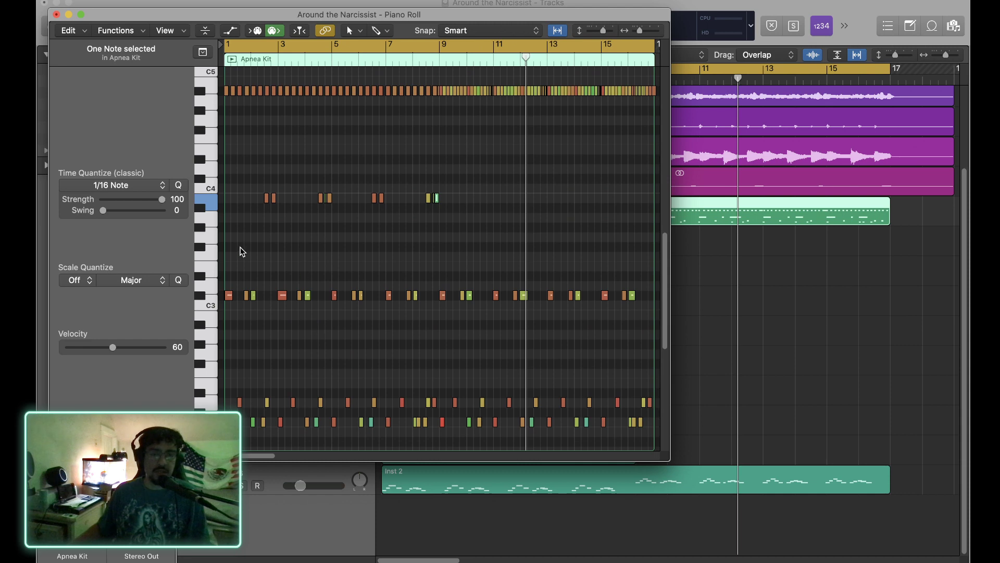
{"action": "left_click", "coordinate": [205, 296]}
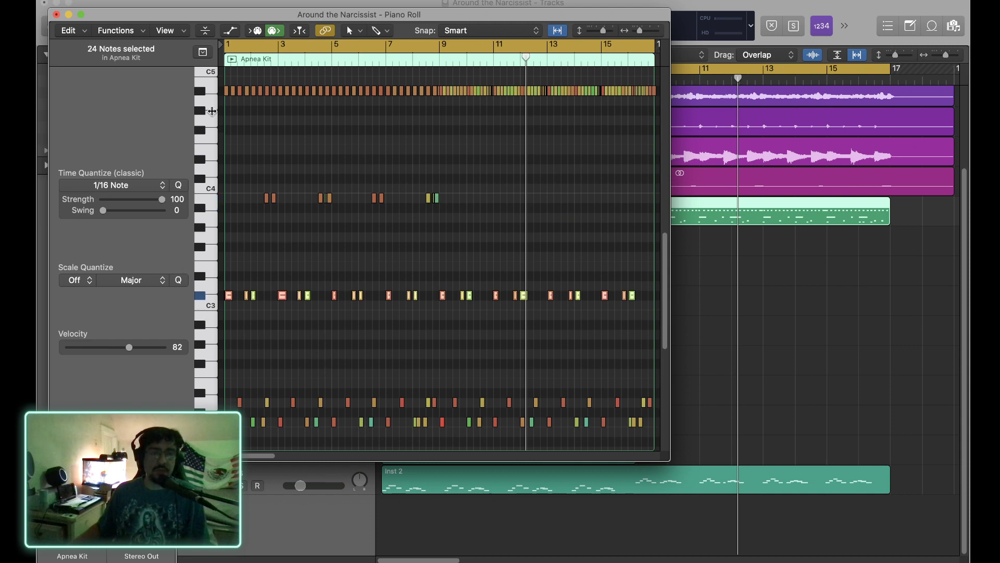
{"action": "left_click", "coordinate": [56, 14]}
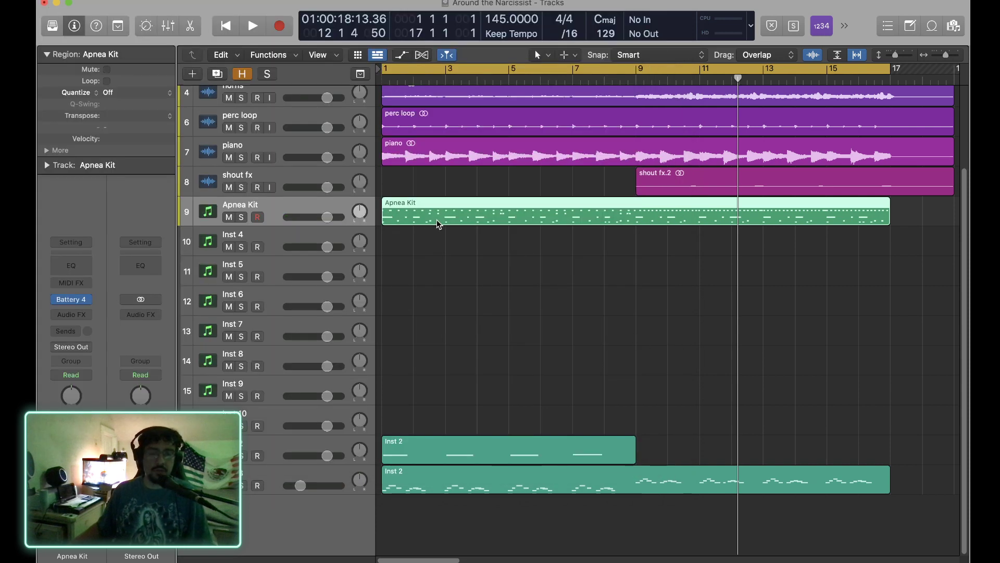
Copy the Apnea Kit region onto the Inst 4, Inst 5, Inst 6 and Inst 7 tracks, keeping its start at bar 1.
{"action": "left_click_drag", "start_coordinate": [437, 220], "coordinate": [425, 325]}
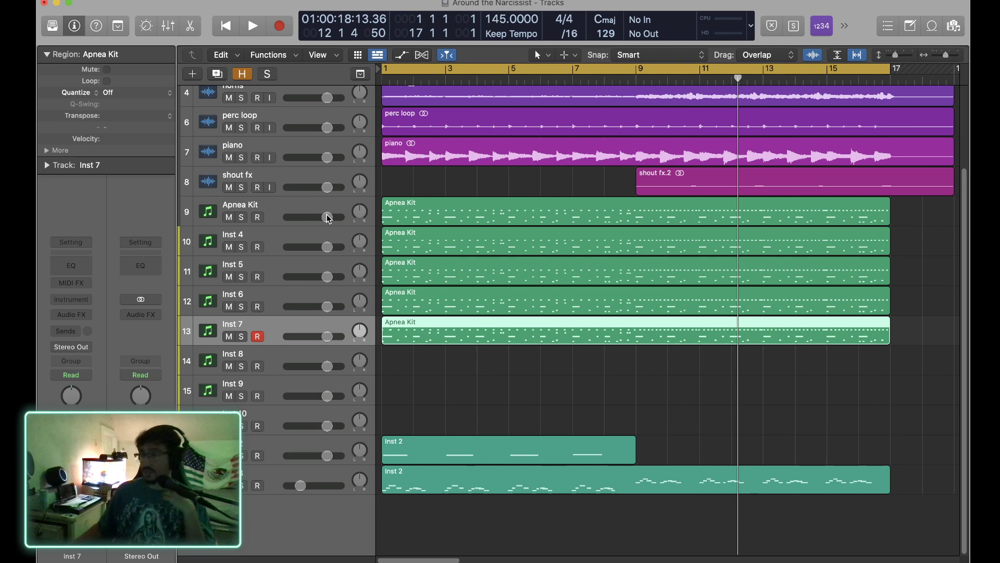
Copy the Battery 4 instrument from the Apnea Kit channel onto the Inst 4, Inst 5 and Inst 6 channels in the mixer.
{"action": "left_click", "coordinate": [307, 202]}
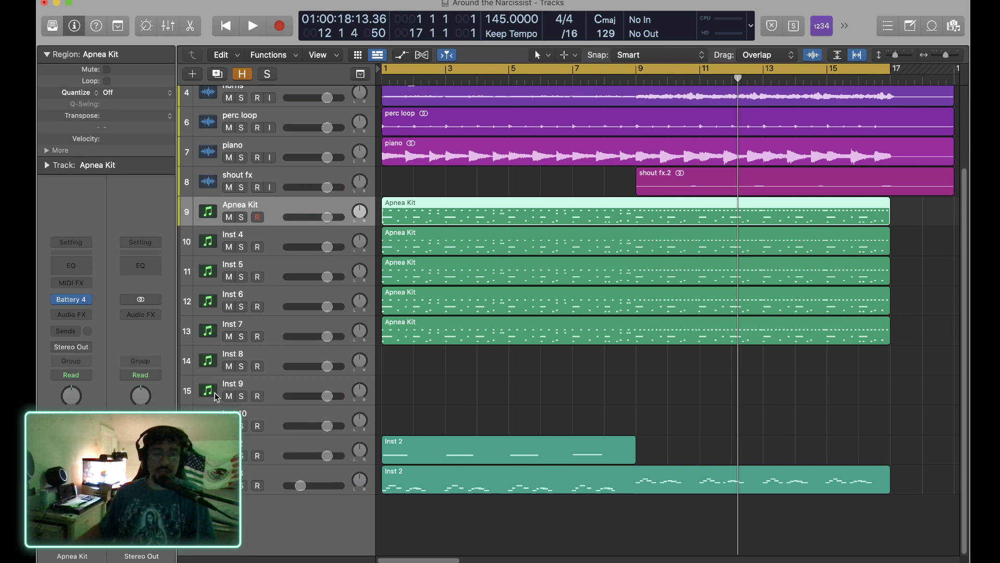
{"action": "mouse_move", "coordinate": [71, 300]}
{"action": "key", "text": "x"}
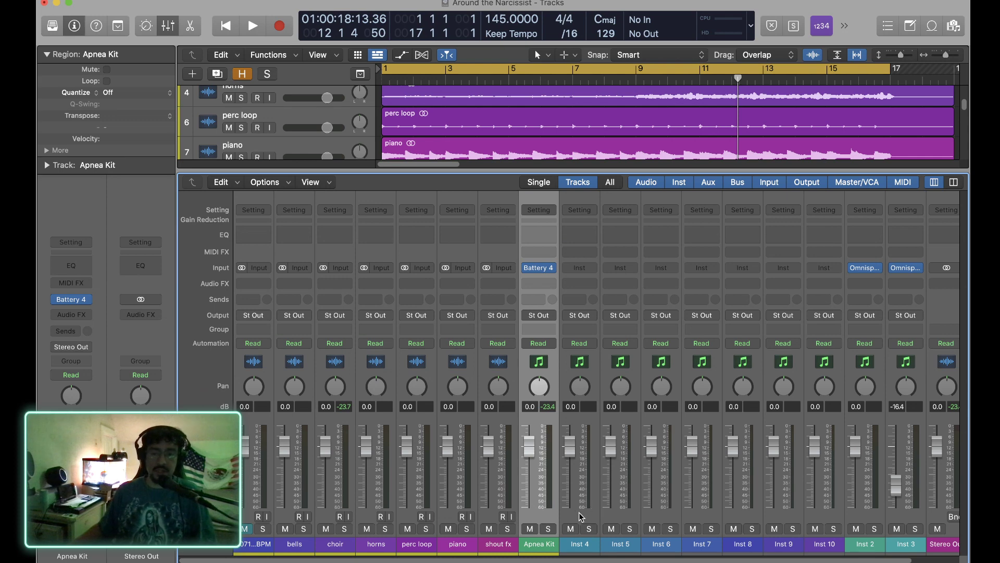
{"action": "key", "text": "x"}
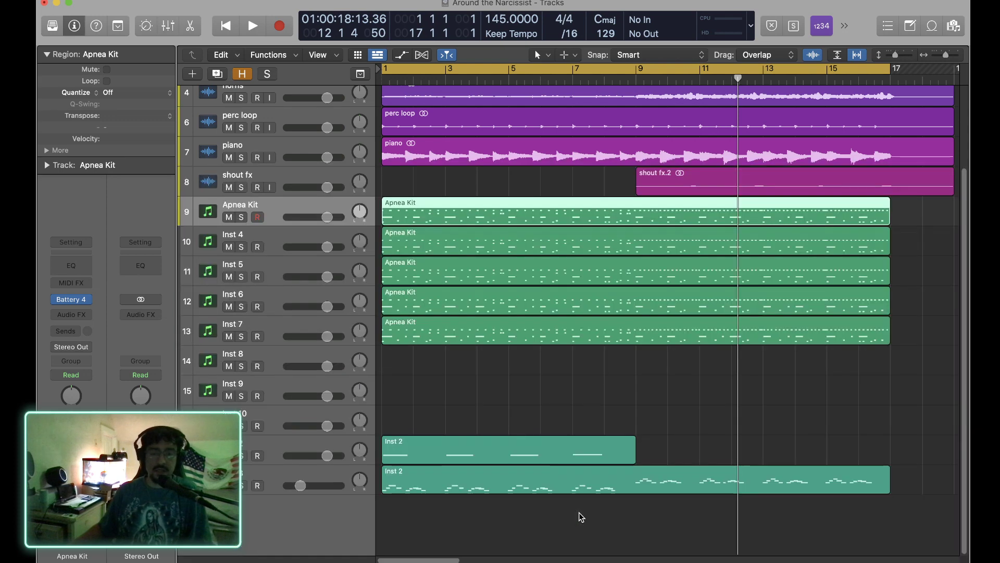
{"action": "left_click", "coordinate": [320, 324]}
{"action": "left_click", "coordinate": [299, 238], "text": "shift"}
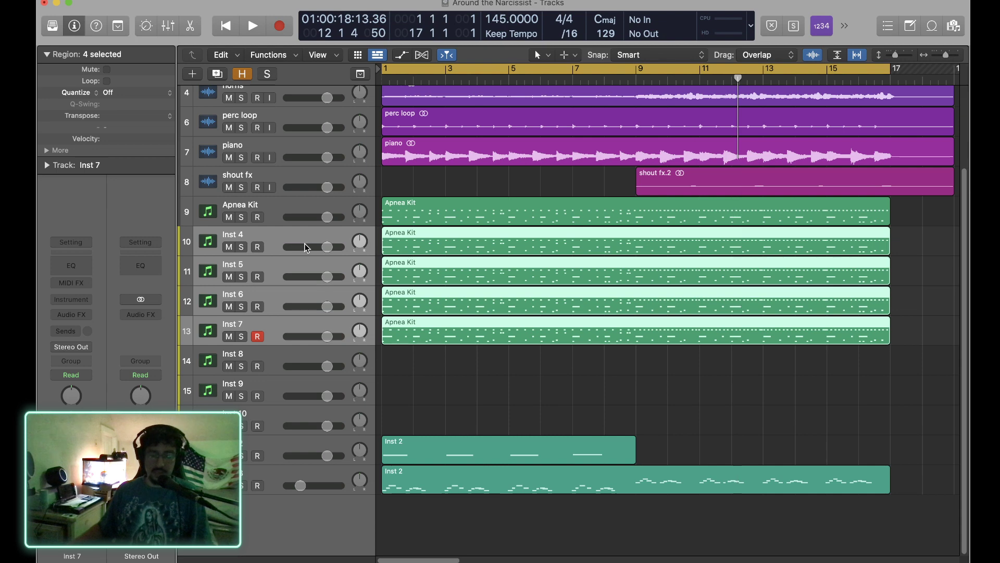
{"action": "key", "text": "x"}
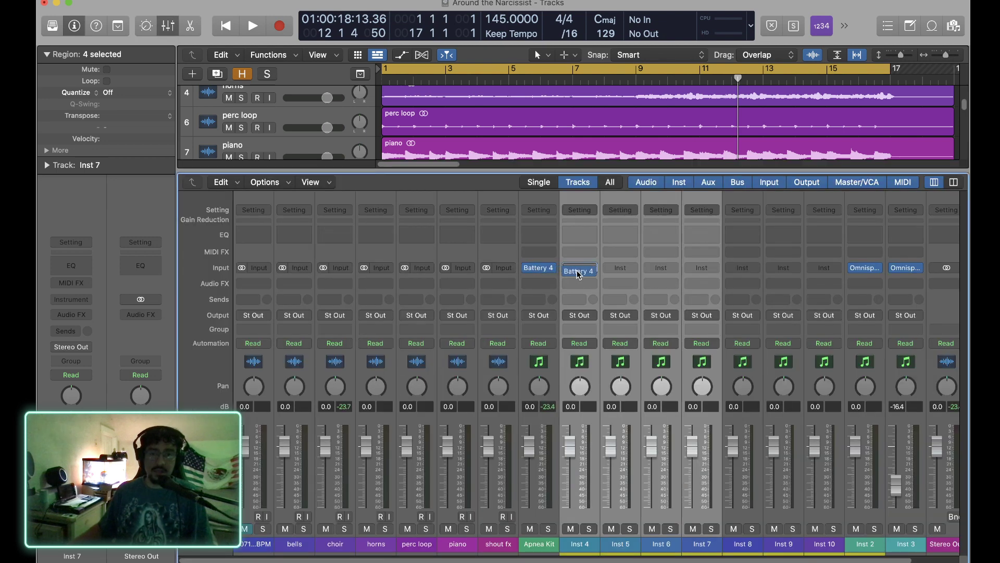
{"action": "left_click_drag", "start_coordinate": [539, 269], "coordinate": [578, 270]}
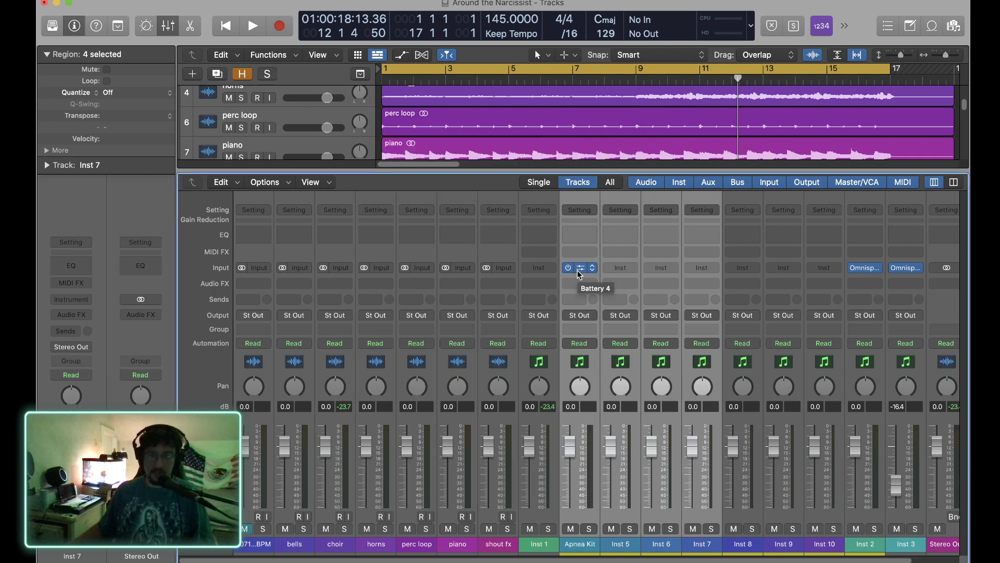
{"action": "left_click_drag", "start_coordinate": [582, 272], "coordinate": [666, 271]}
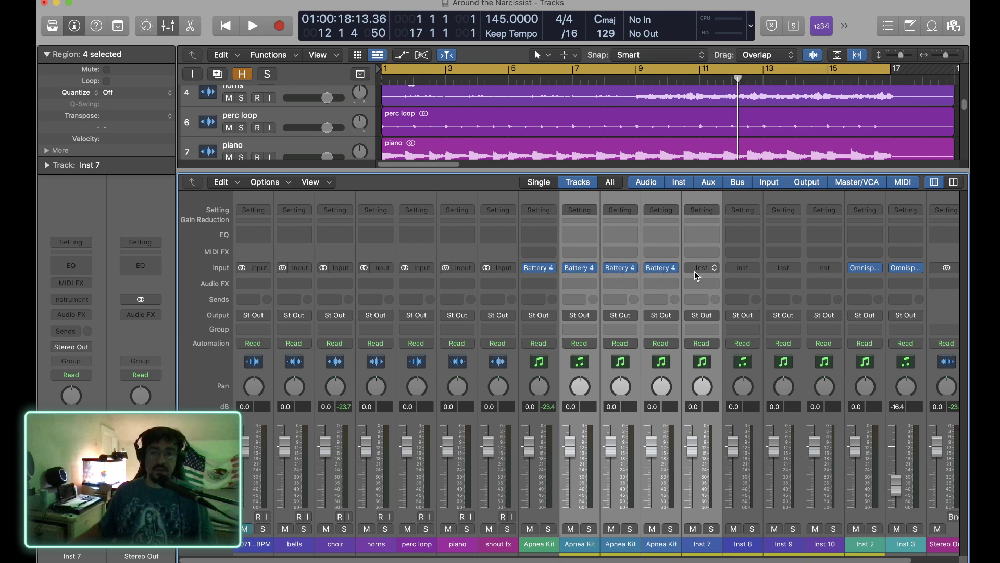
Copy the Battery 4 instrument onto the Inst 7 channel as well and hide the mixer.
{"action": "left_click", "coordinate": [692, 271]}
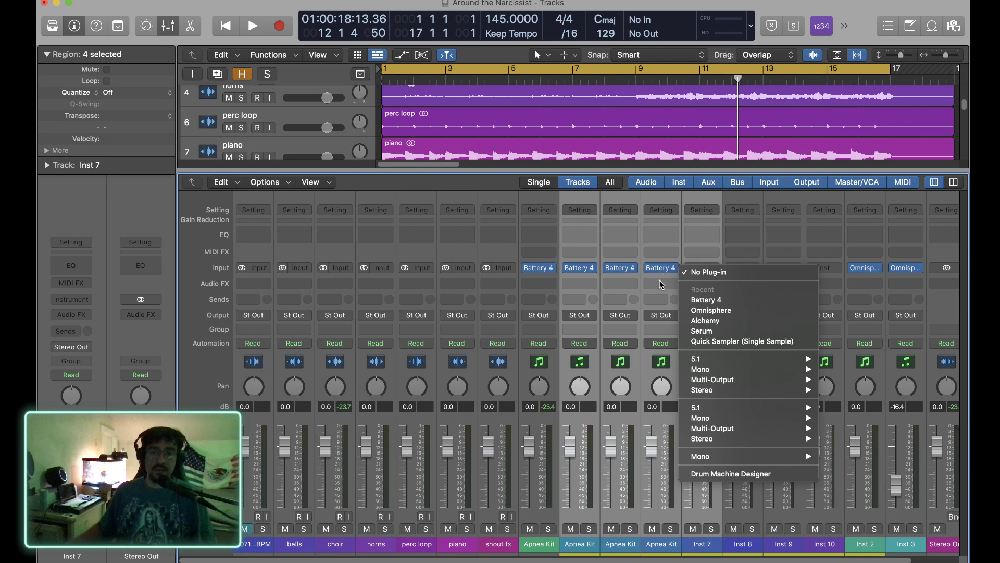
{"action": "left_click", "coordinate": [661, 274]}
{"action": "left_click_drag", "start_coordinate": [671, 268], "coordinate": [690, 270]}
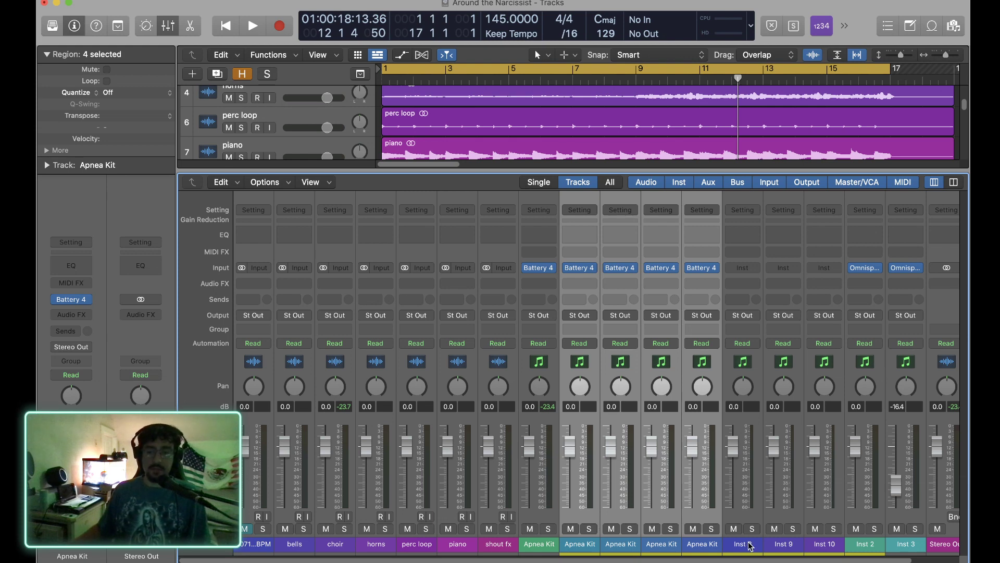
{"action": "key", "text": "p"}
{"action": "key", "text": "p"}
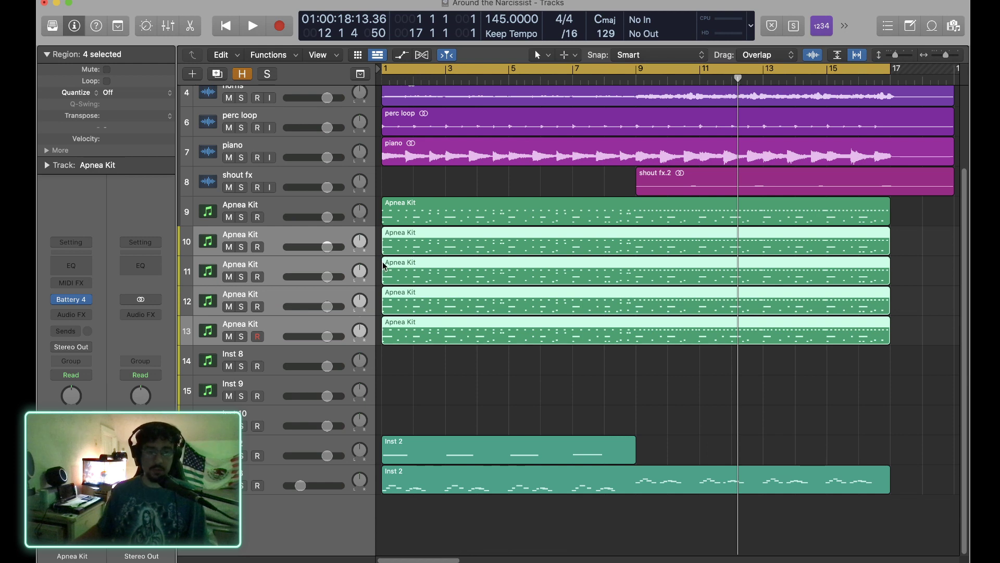
Rename tracks 9 and 10, the first two Apnea Kit tracks, as Kick 1 and Kick 2.
{"action": "left_click", "coordinate": [242, 204]}
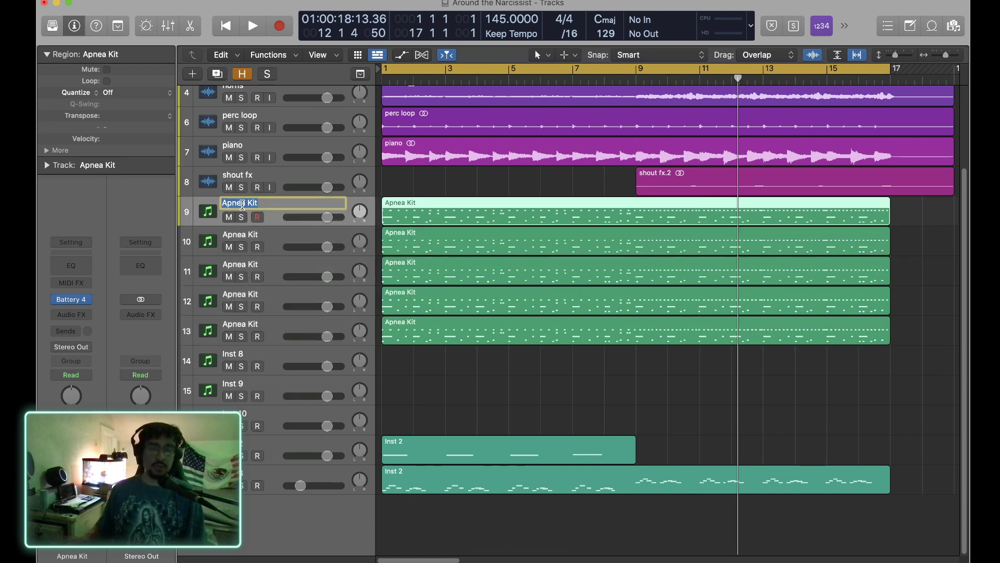
{"action": "double_click", "coordinate": [242, 204]}
{"action": "type", "text": "Kick"}
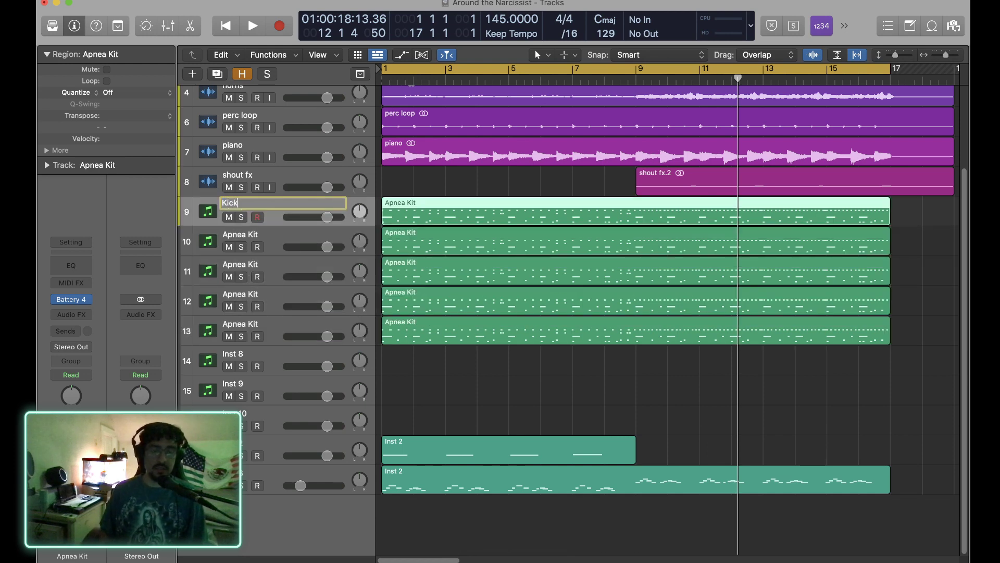
{"action": "type", "text": " 1"}
{"action": "key", "text": "Tab"}
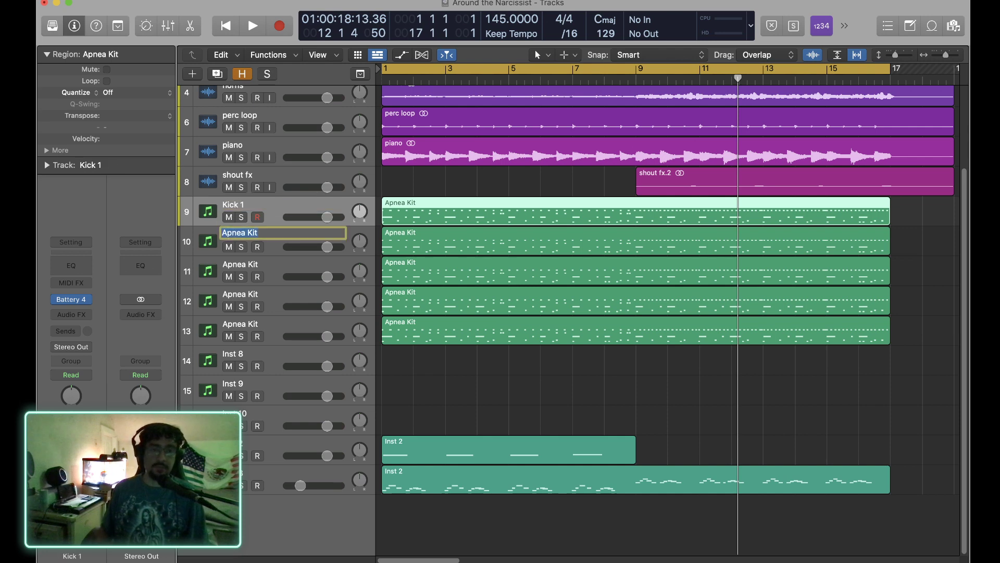
{"action": "type", "text": "Kick"}
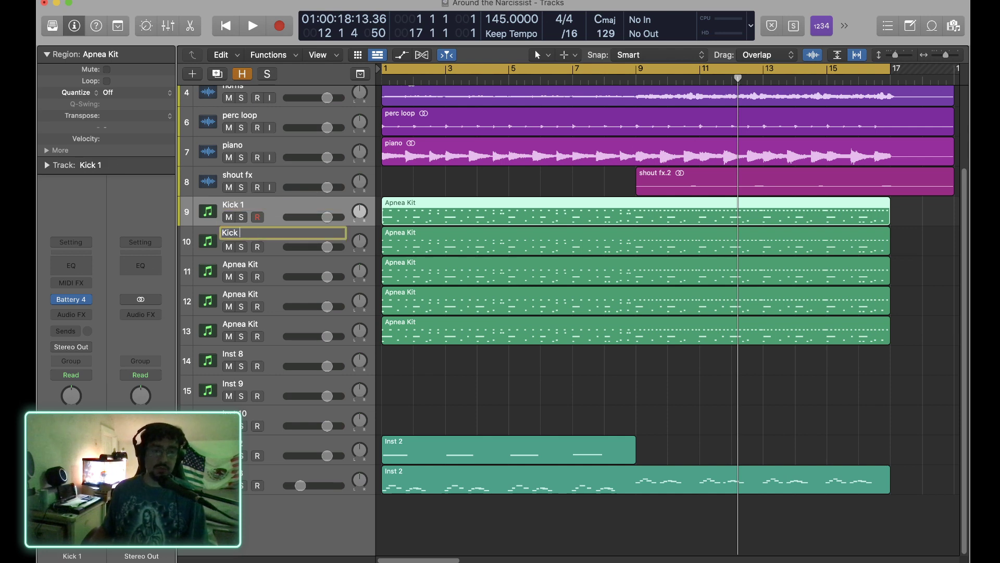
{"action": "type", "text": " 2"}
{"action": "key", "text": "Tab"}
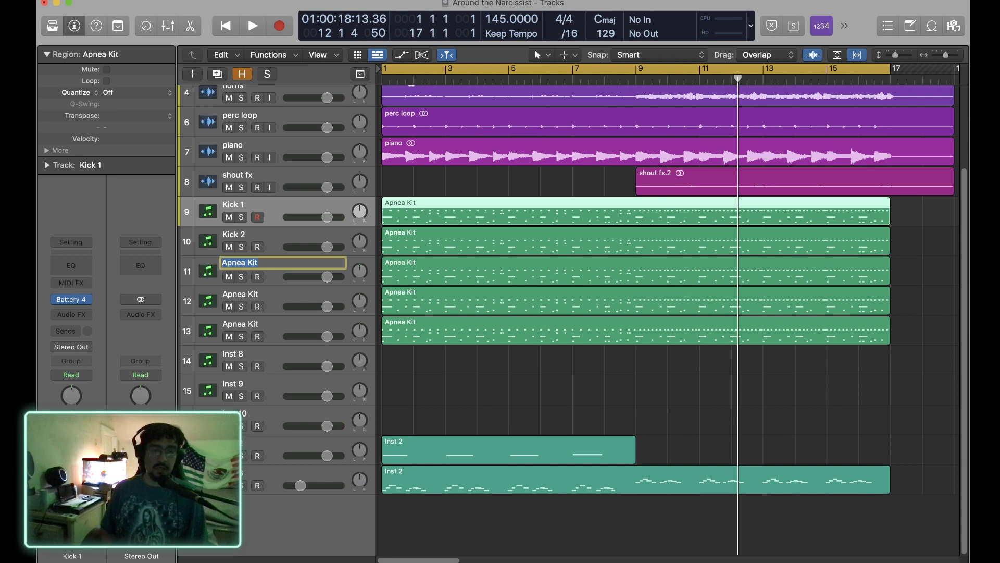
Rename tracks 11, 12 and 13 as Snare, Cls HH and Rachet.
{"action": "type", "text": "Snare"}
{"action": "key", "text": "Tab"}
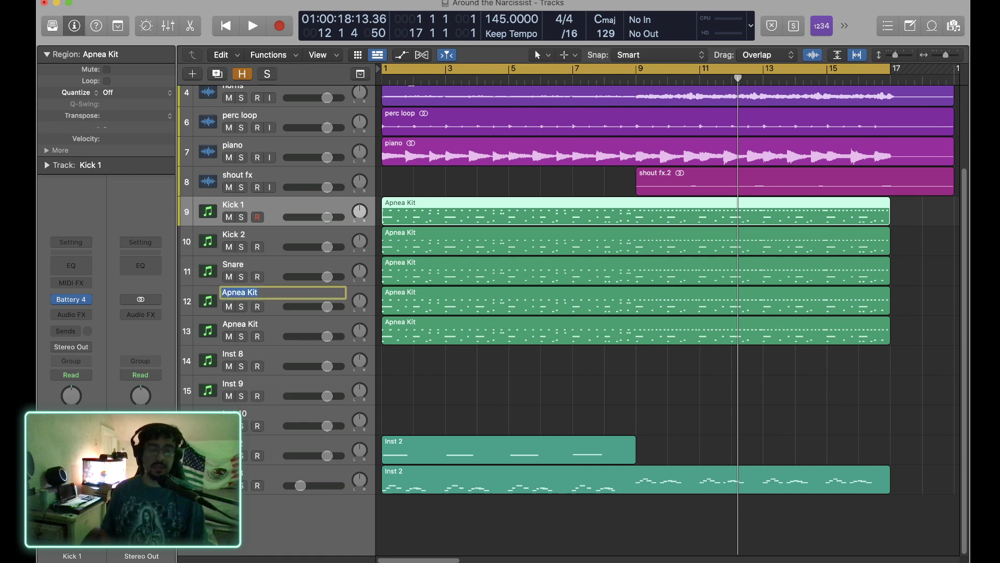
{"action": "key", "text": "BackSpace"}
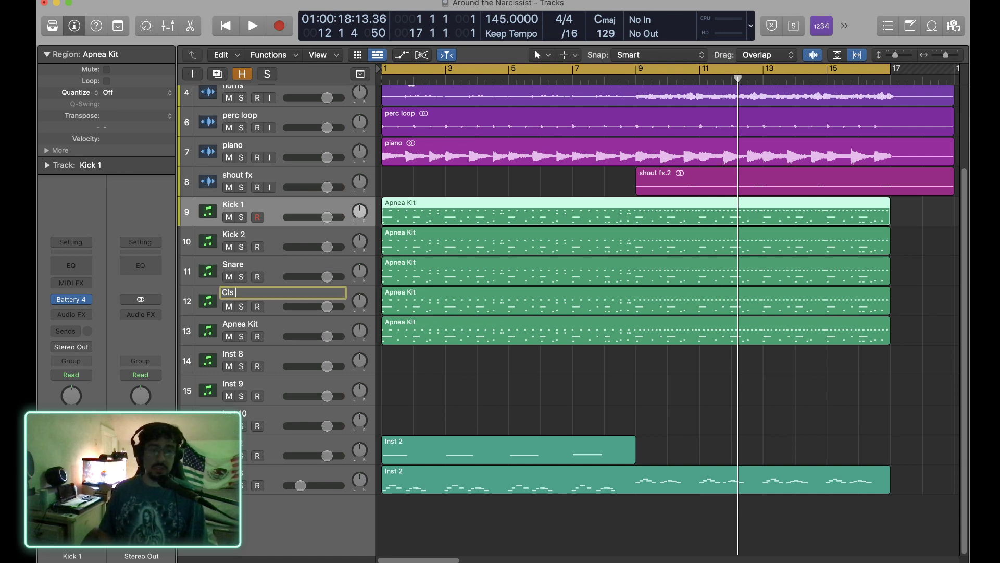
{"action": "key", "text": "Tab"}
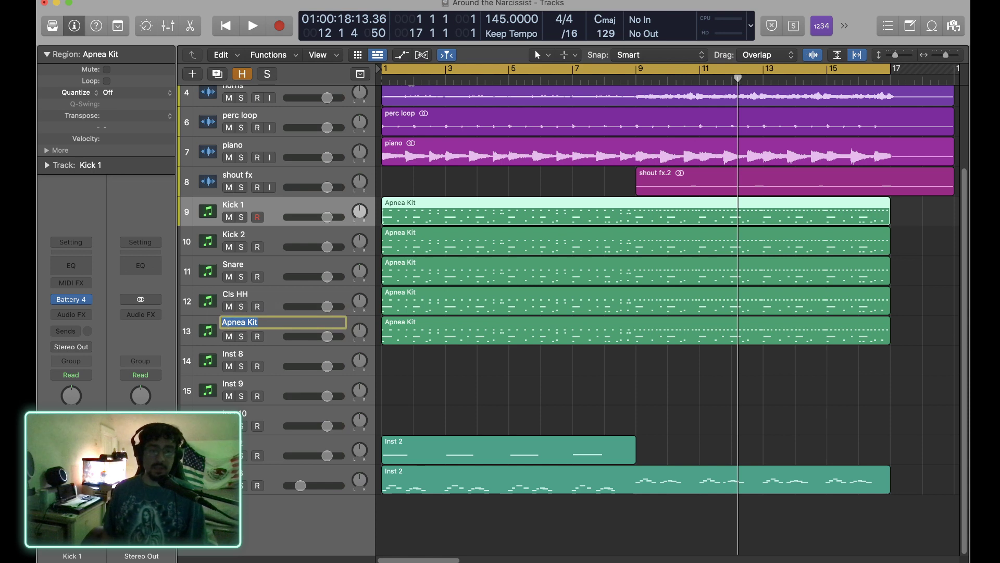
{"action": "type", "text": "RA"}
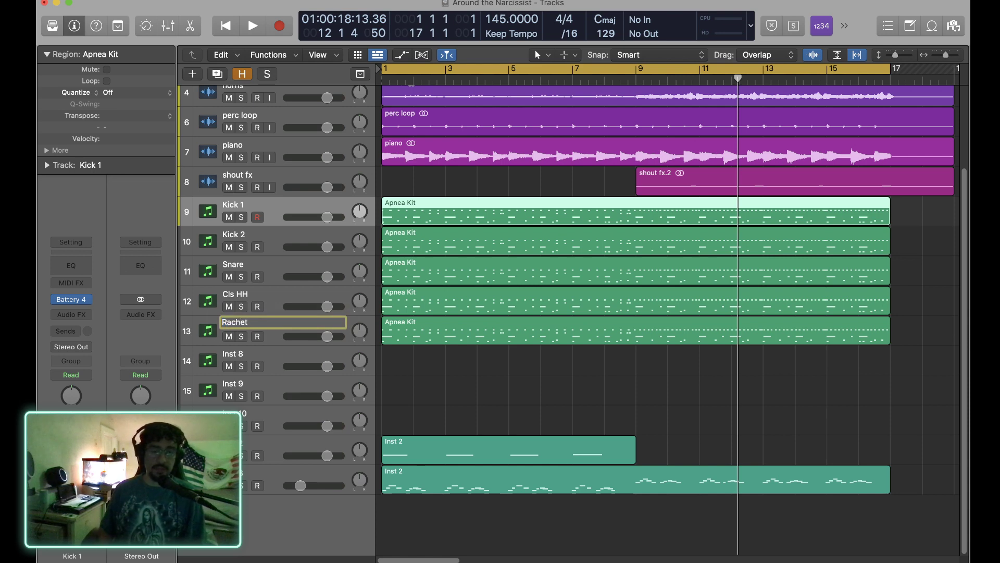
{"action": "type", "text": "chet"}
{"action": "key", "text": "Return"}
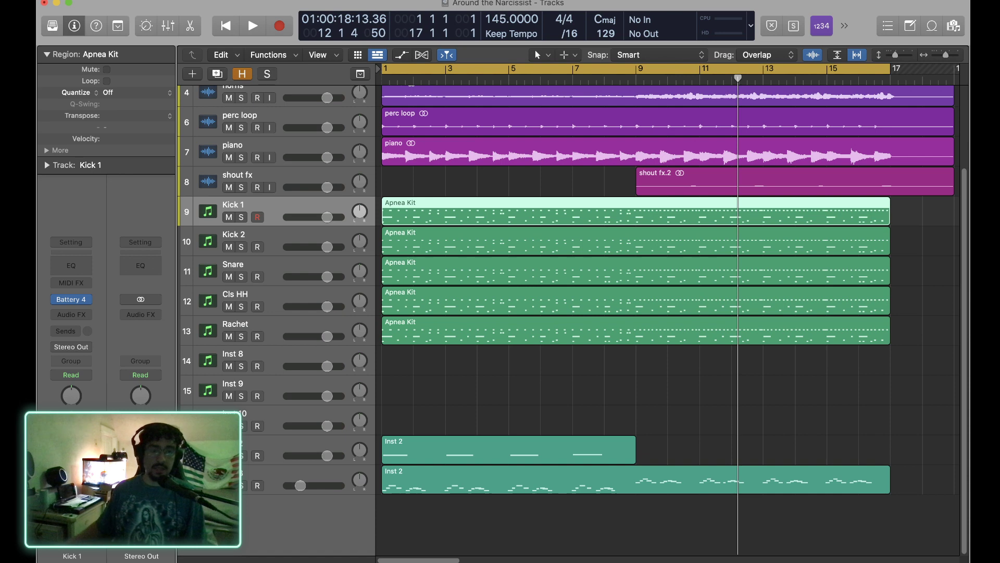
Delete every note except the C2 row from the Kick 1 track's region in the Piano Roll, and close the editor.
{"action": "double_click", "coordinate": [425, 215]}
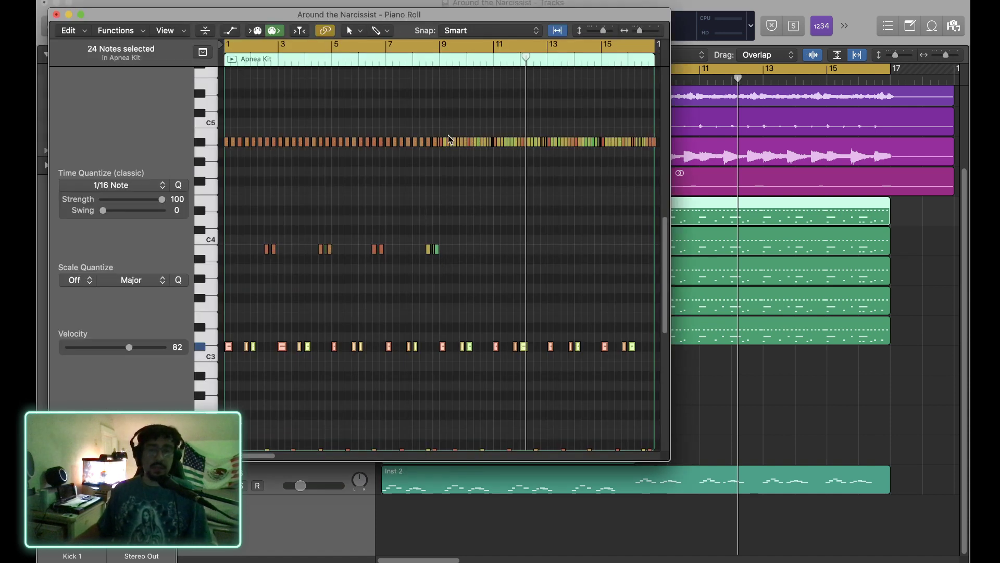
{"action": "scroll", "coordinate": [554, 166], "scroll_direction": "down", "scroll_amount": 3}
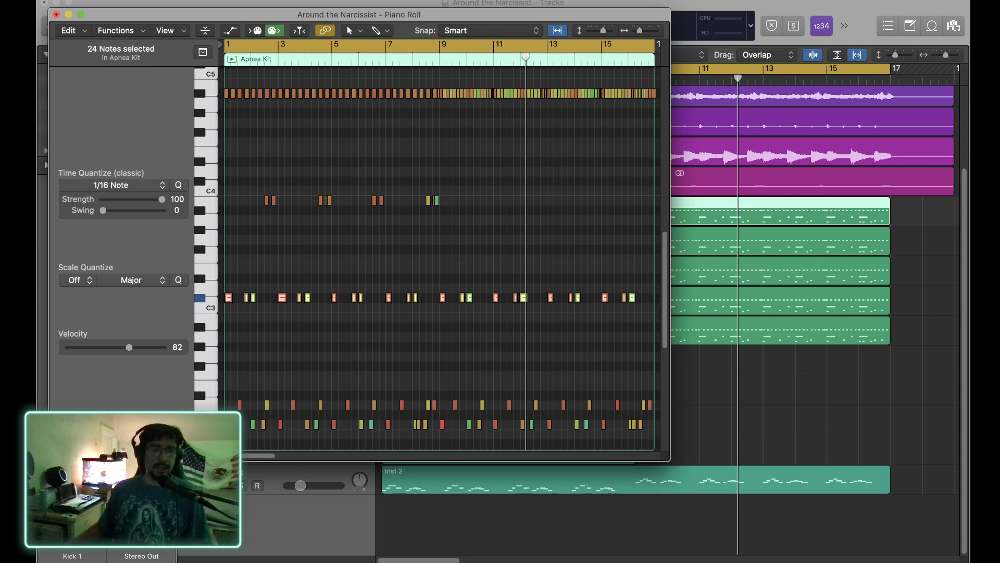
{"action": "left_click", "coordinate": [206, 424]}
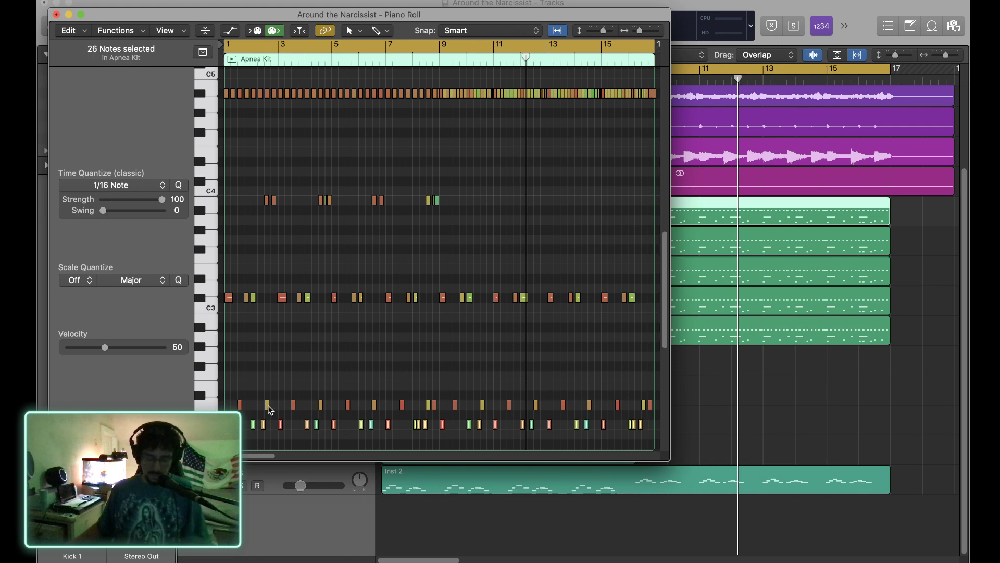
{"action": "key", "text": "super+a"}
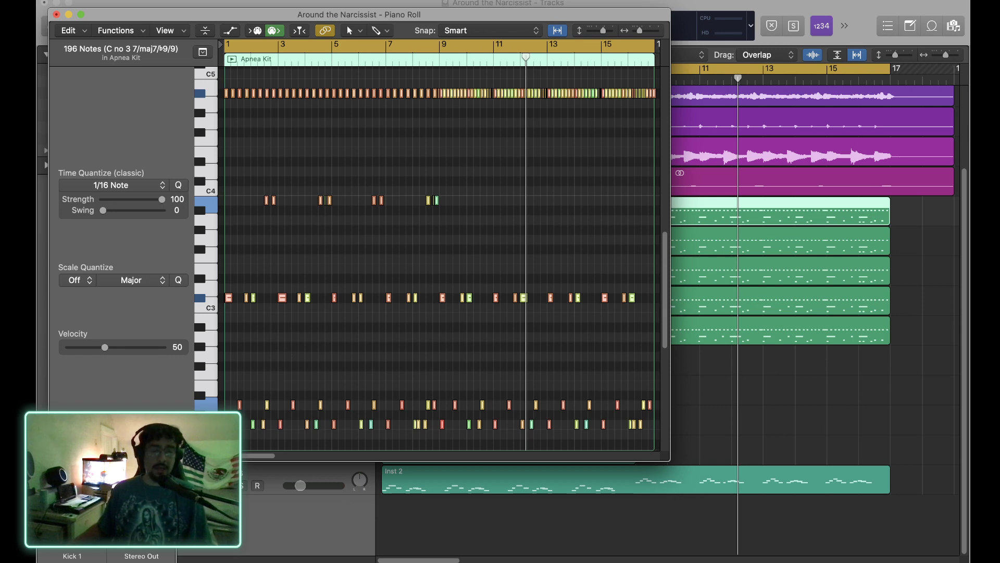
{"action": "left_click", "coordinate": [206, 424], "text": "shift"}
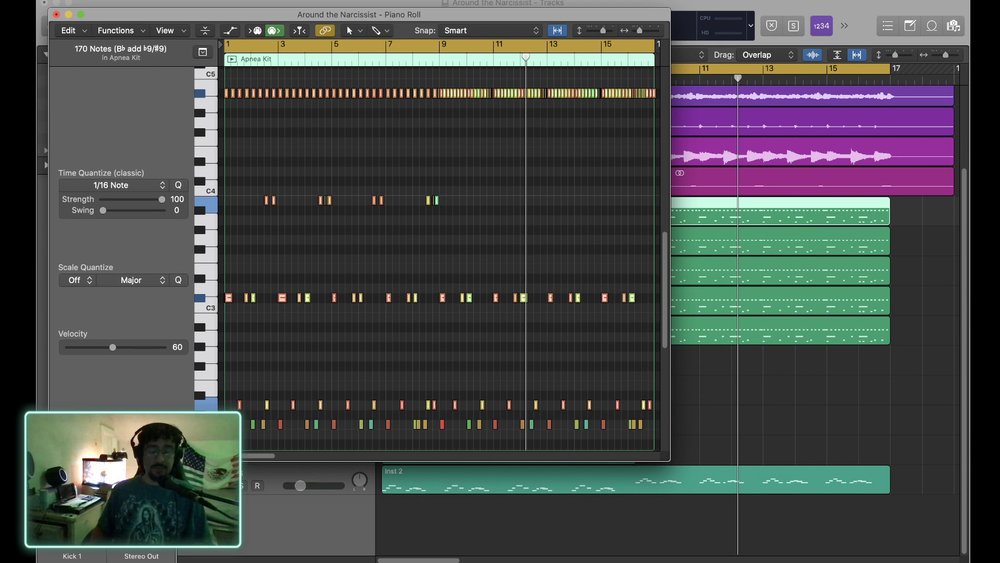
{"action": "key", "text": "Delete"}
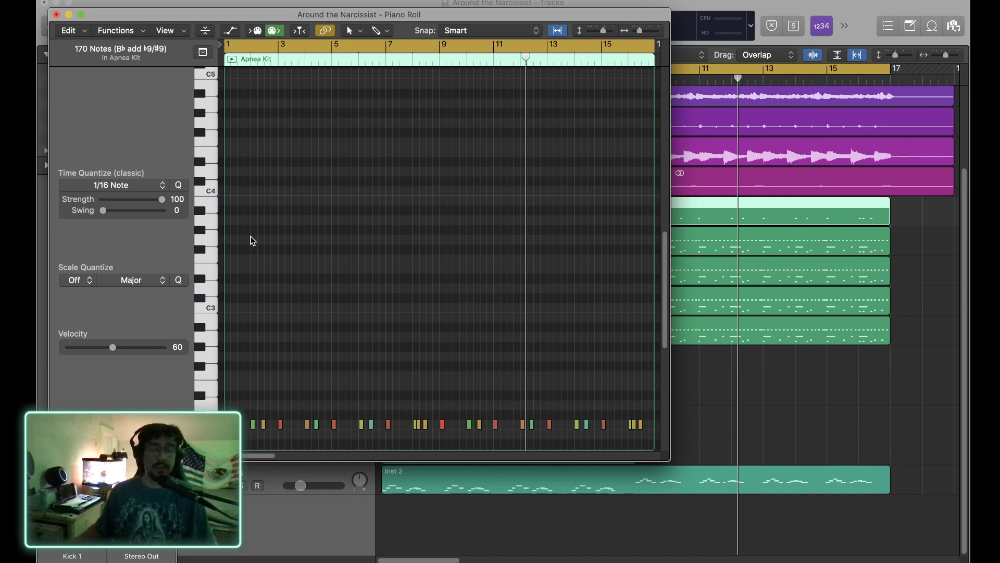
{"action": "left_click", "coordinate": [57, 14]}
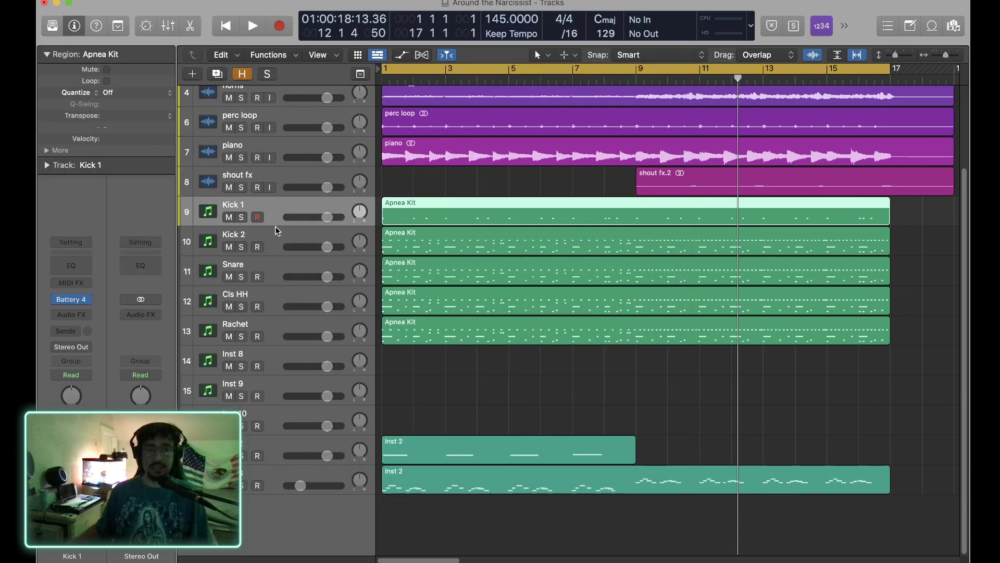
Delete all notes except the C#3 row from the Kick 2 track's region in the Piano Roll, and close the editor.
{"action": "left_click", "coordinate": [418, 243]}
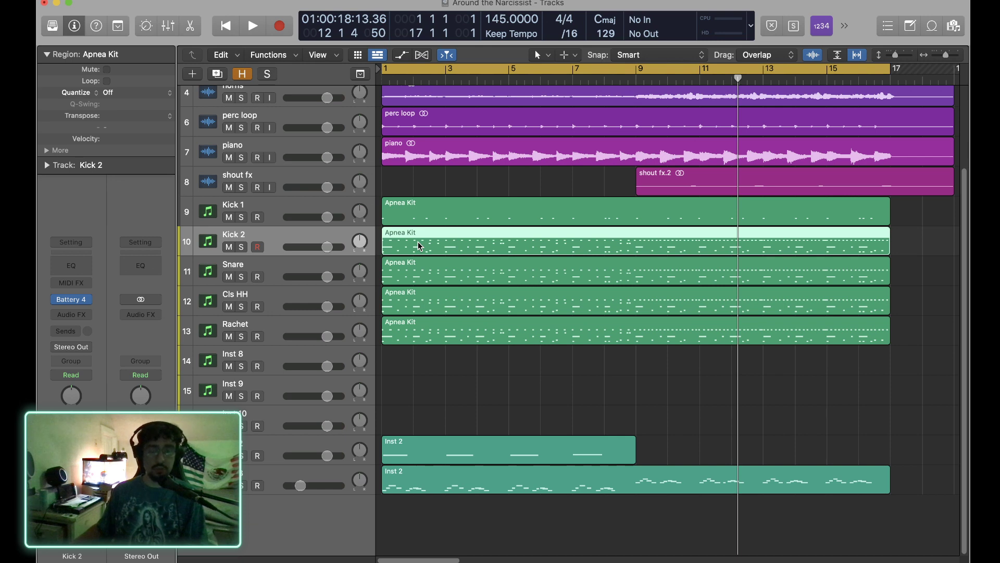
{"action": "double_click", "coordinate": [419, 245]}
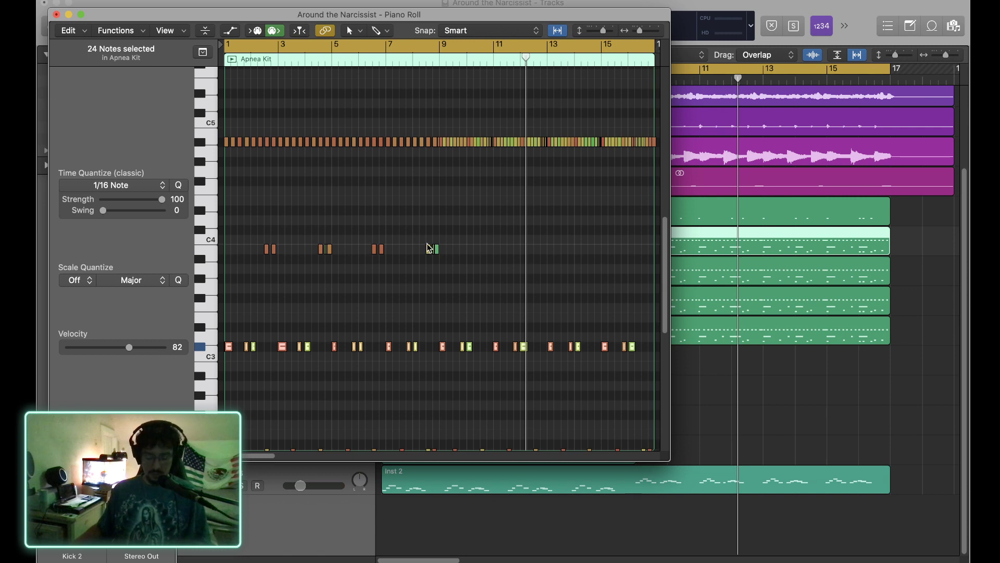
{"action": "mouse_move", "coordinate": [429, 247]}
{"action": "scroll", "coordinate": [363, 205], "scroll_direction": "down", "scroll_amount": 5}
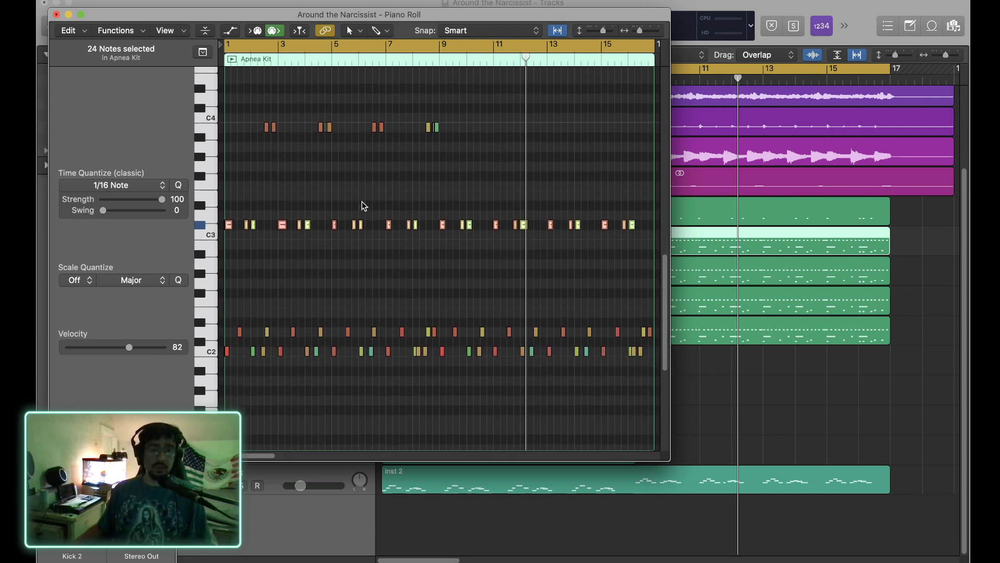
{"action": "left_click", "coordinate": [378, 165]}
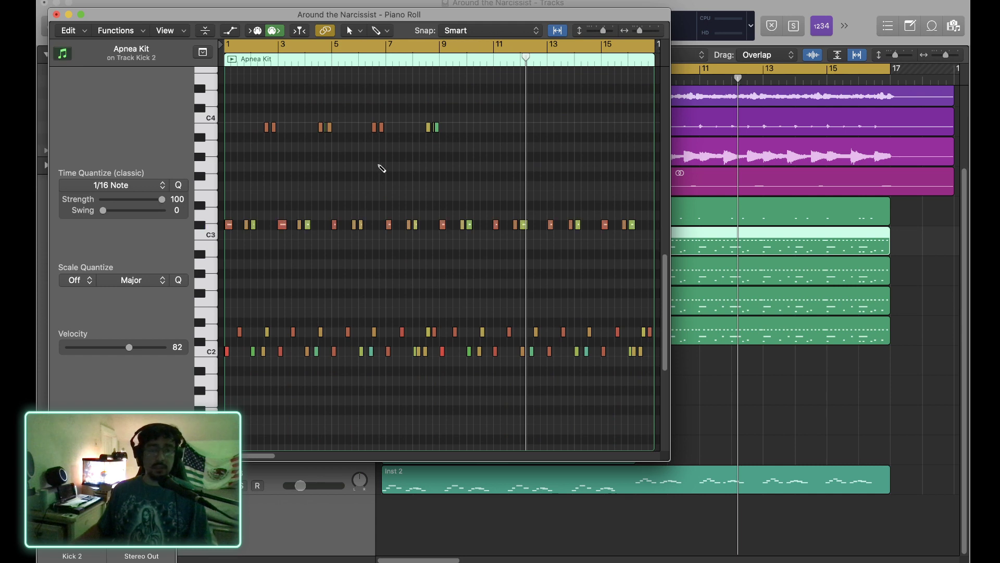
{"action": "key", "text": "super+a"}
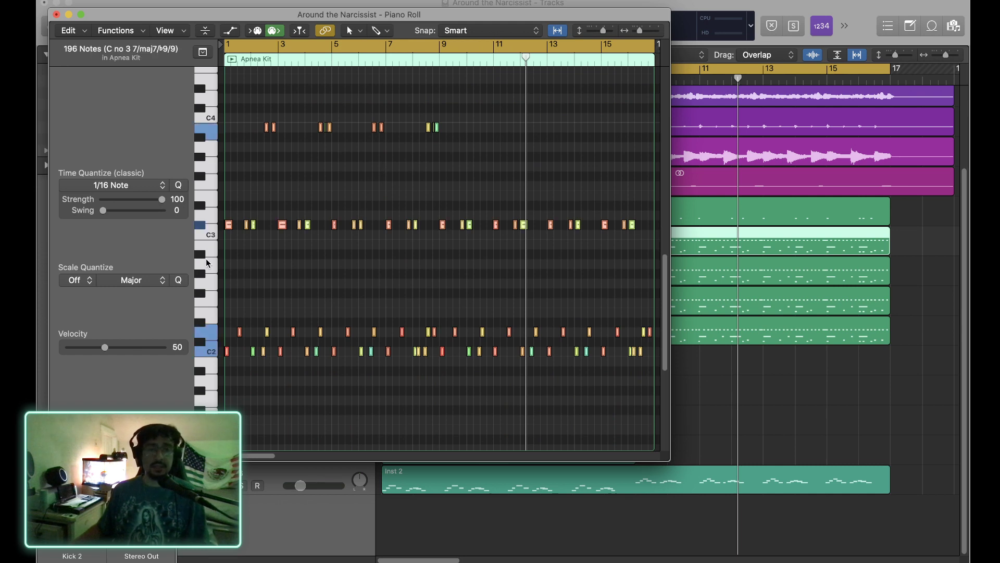
{"action": "left_click", "coordinate": [203, 230]}
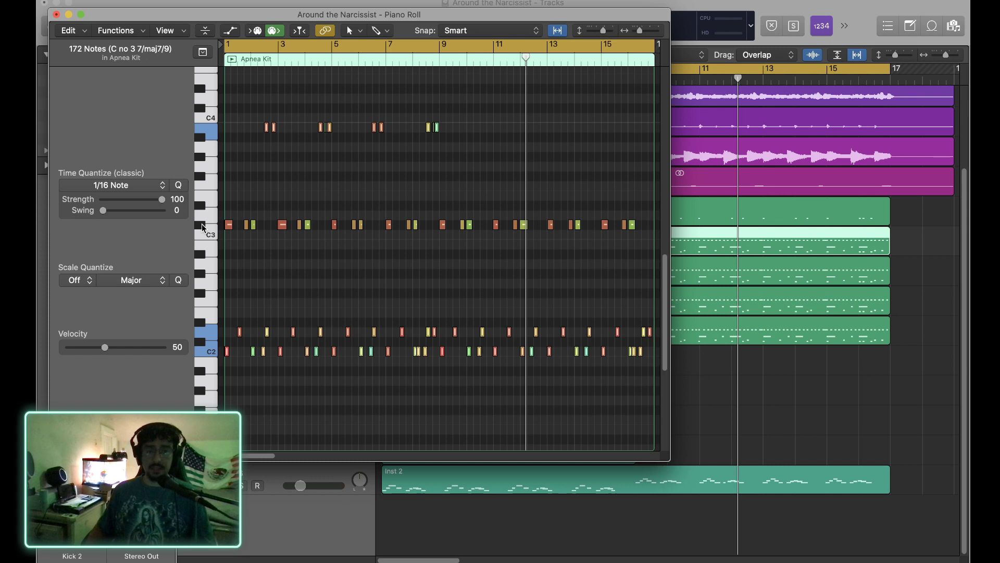
{"action": "key", "text": "Delete"}
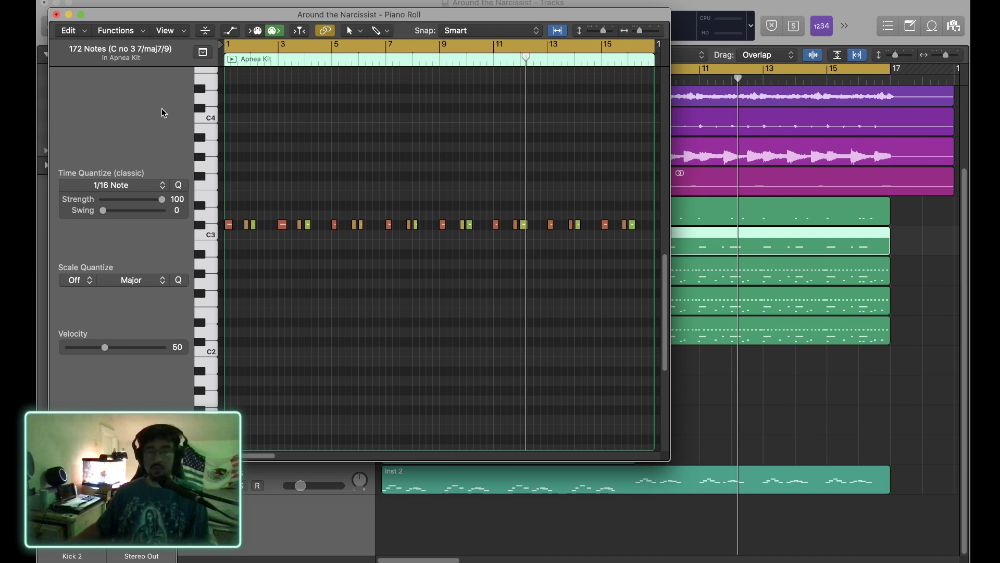
{"action": "left_click", "coordinate": [57, 15]}
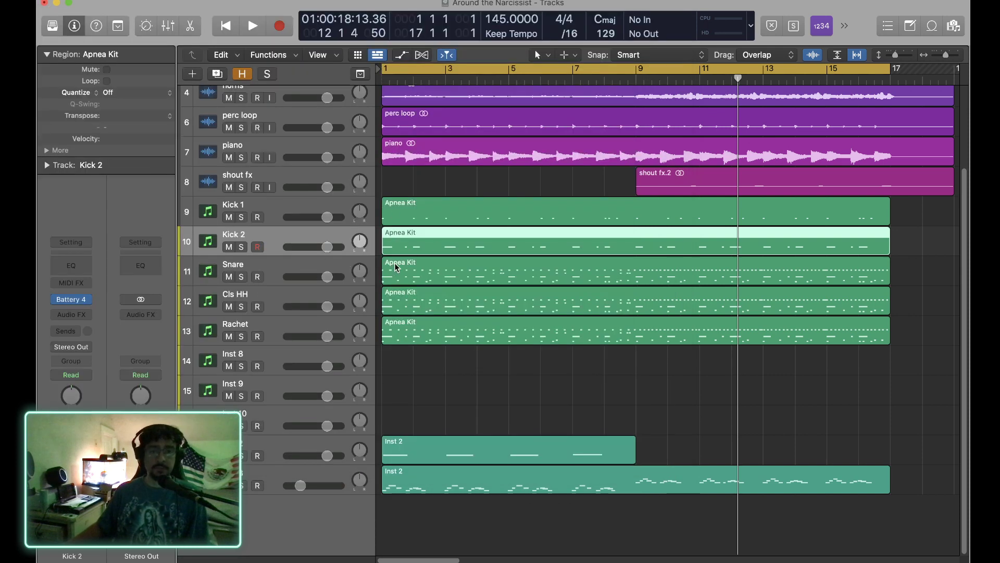
Delete every note except the D2 row from the Snare track's region in the Piano Roll, and close the editor.
{"action": "left_click", "coordinate": [401, 277]}
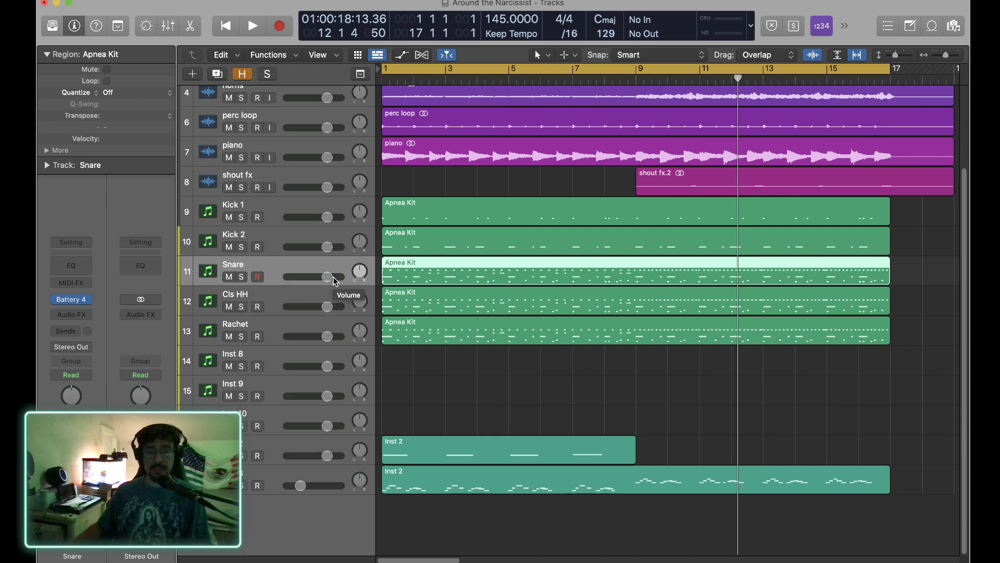
{"action": "key", "text": "super+4"}
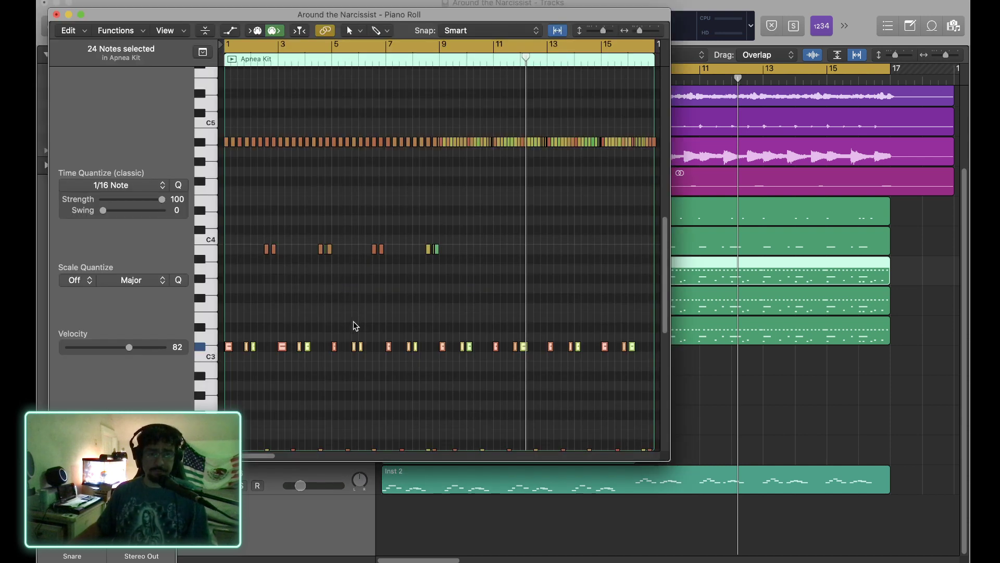
{"action": "key", "text": "super+a"}
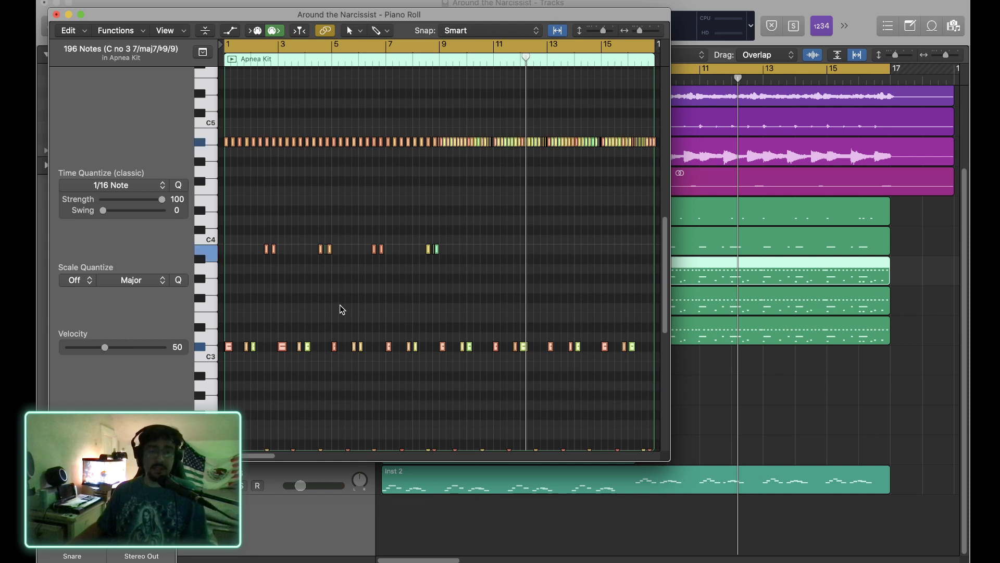
{"action": "scroll", "coordinate": [342, 292], "scroll_direction": "down", "scroll_amount": 5}
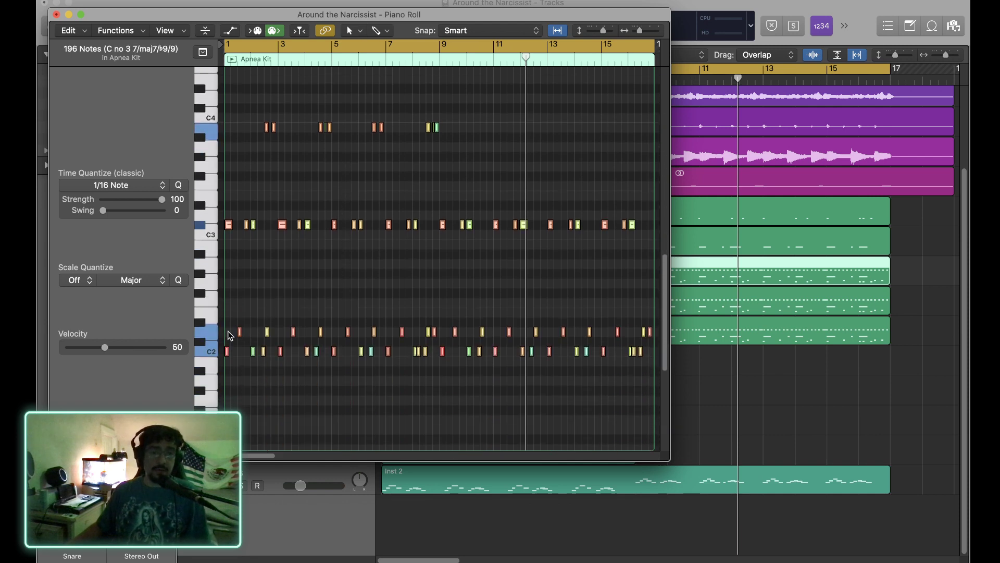
{"action": "left_click", "coordinate": [211, 336], "text": "shift"}
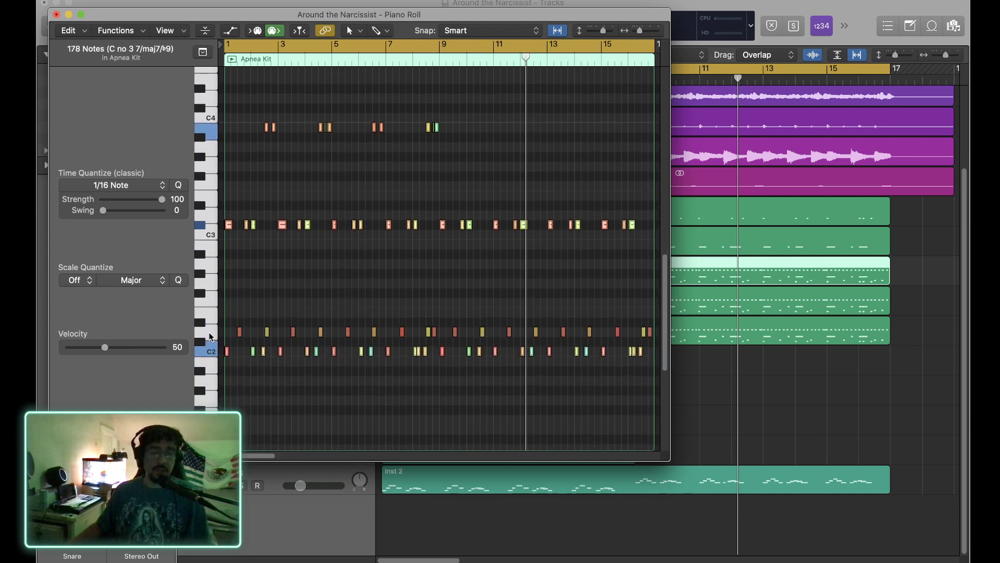
{"action": "scroll", "coordinate": [357, 295], "scroll_direction": "up", "scroll_amount": 5}
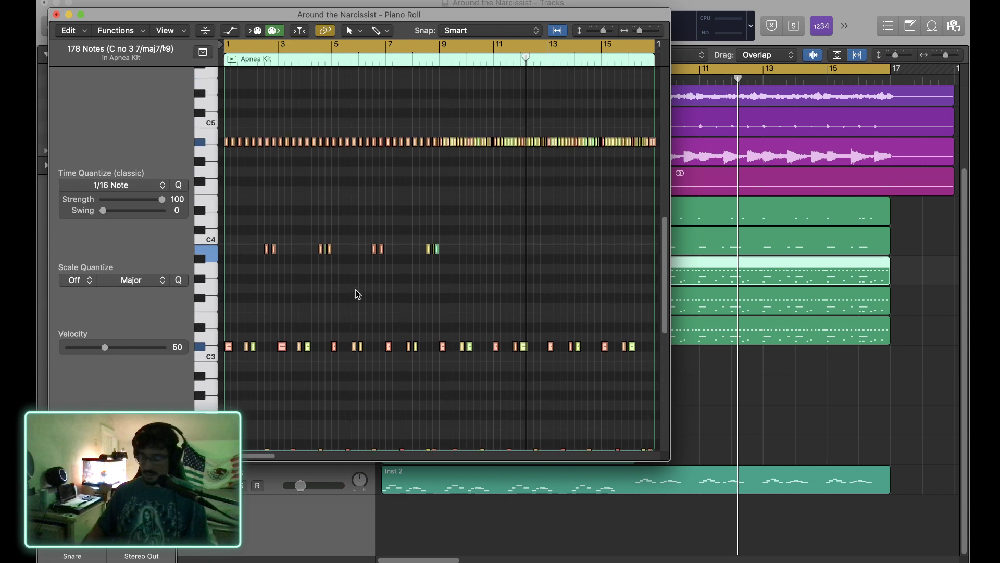
{"action": "key", "text": "Delete"}
{"action": "scroll", "coordinate": [438, 261], "scroll_direction": "down", "scroll_amount": 6}
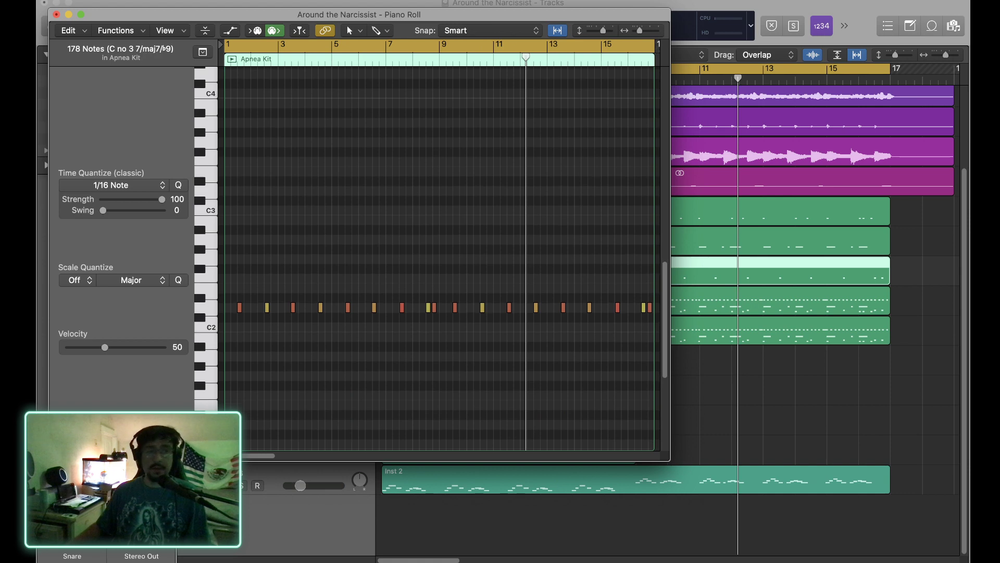
{"action": "left_click", "coordinate": [56, 14]}
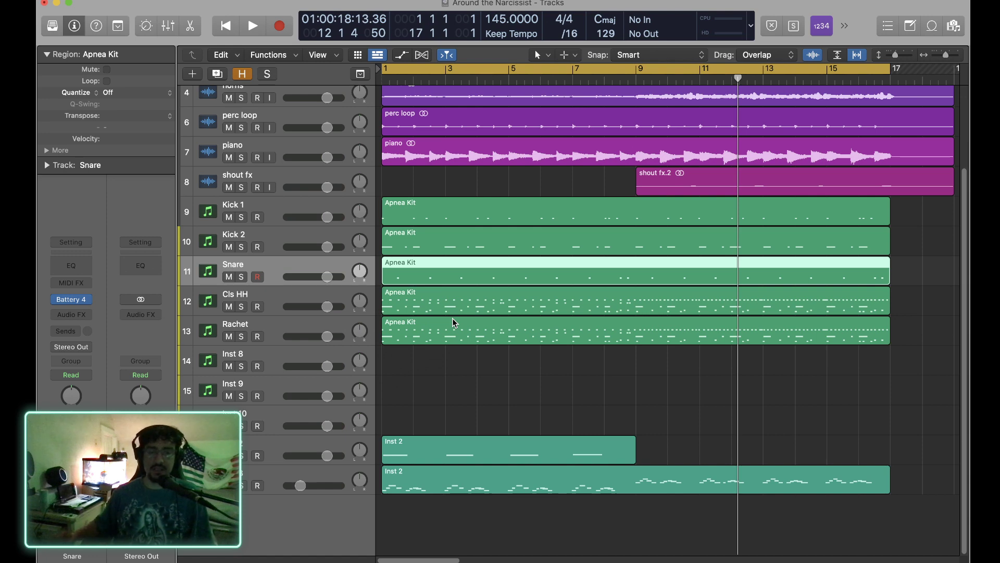
Delete all notes except the A#4 row from the Cls HH track's region in the Piano Roll, and close the editor.
{"action": "left_click", "coordinate": [298, 296]}
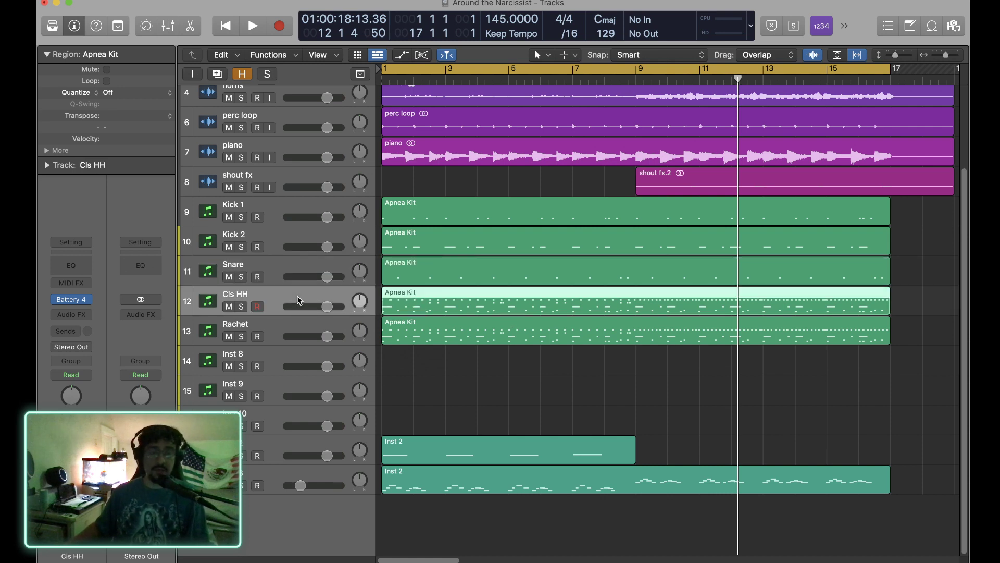
{"action": "key", "text": "super+4"}
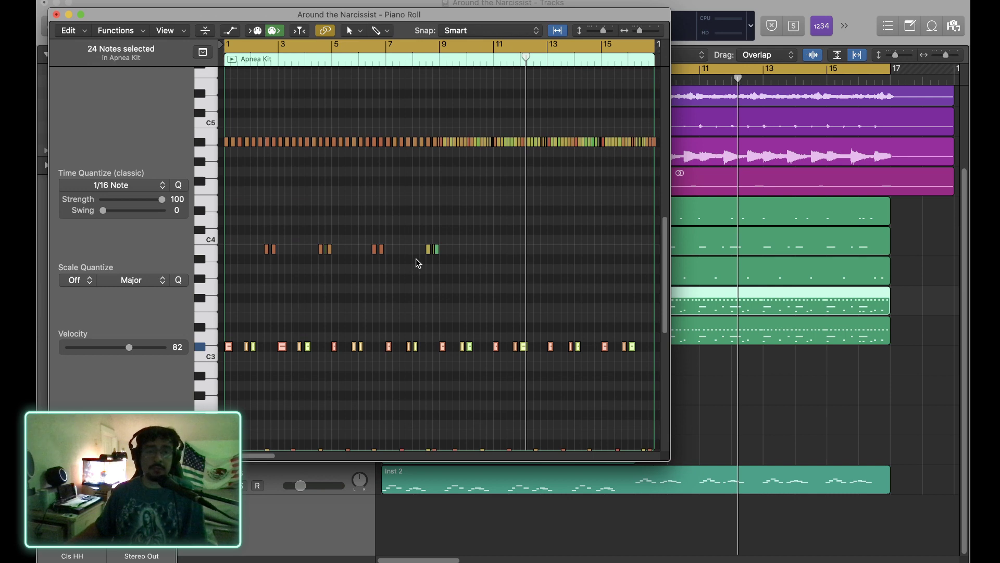
{"action": "key", "text": "super+a"}
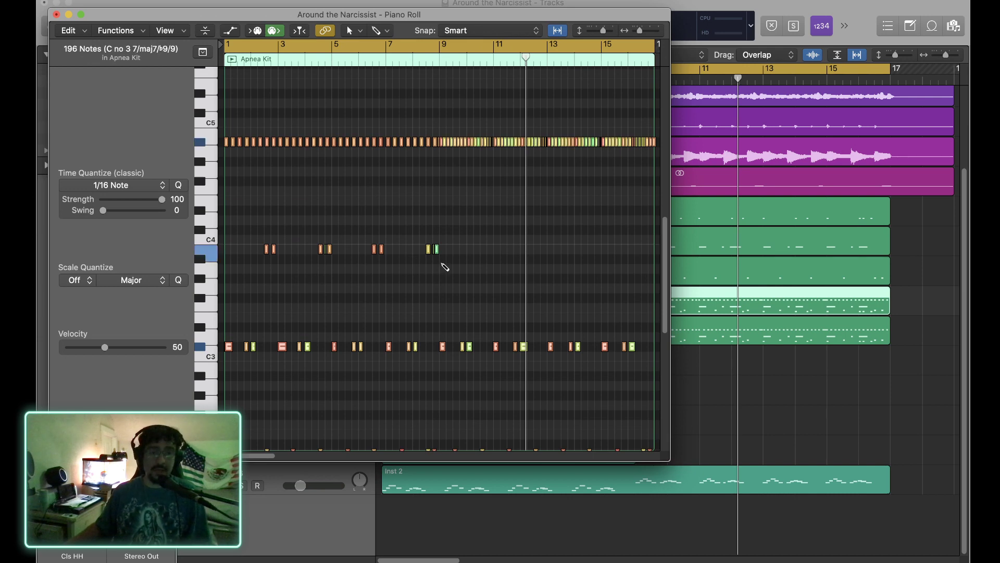
{"action": "scroll", "coordinate": [442, 266], "scroll_direction": "down", "scroll_amount": 2}
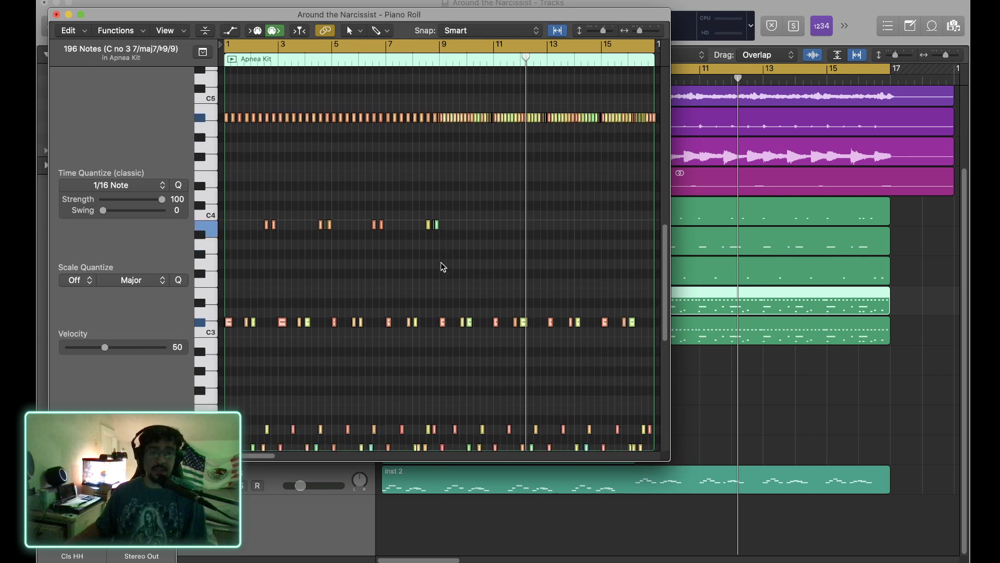
{"action": "left_click", "coordinate": [203, 119], "text": "shift"}
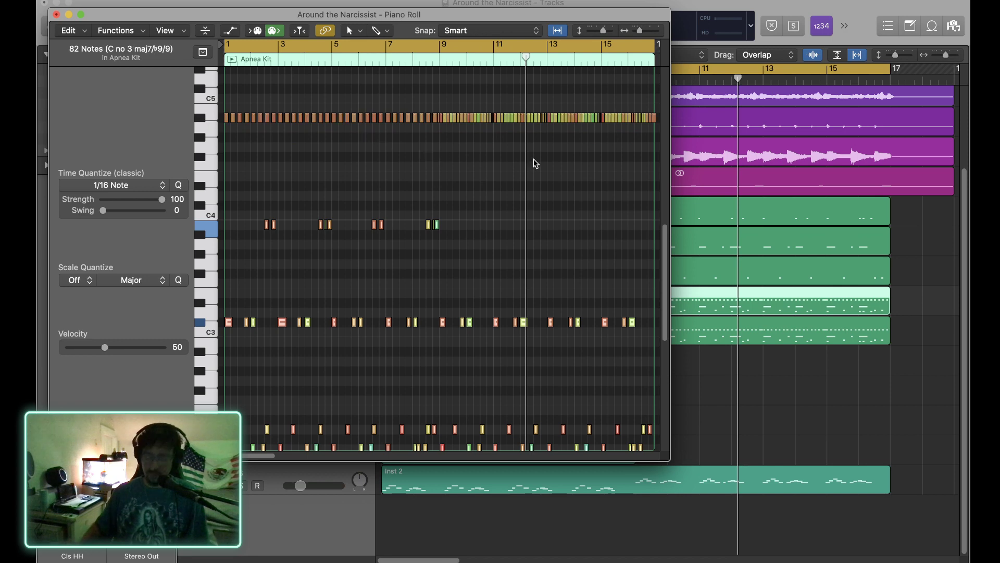
{"action": "key", "text": "Delete"}
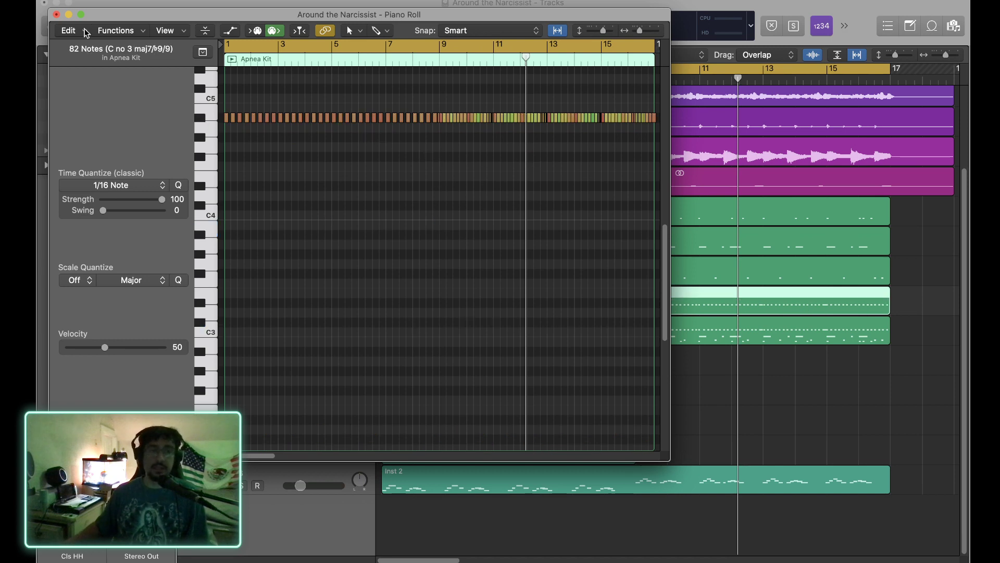
{"action": "left_click", "coordinate": [56, 14]}
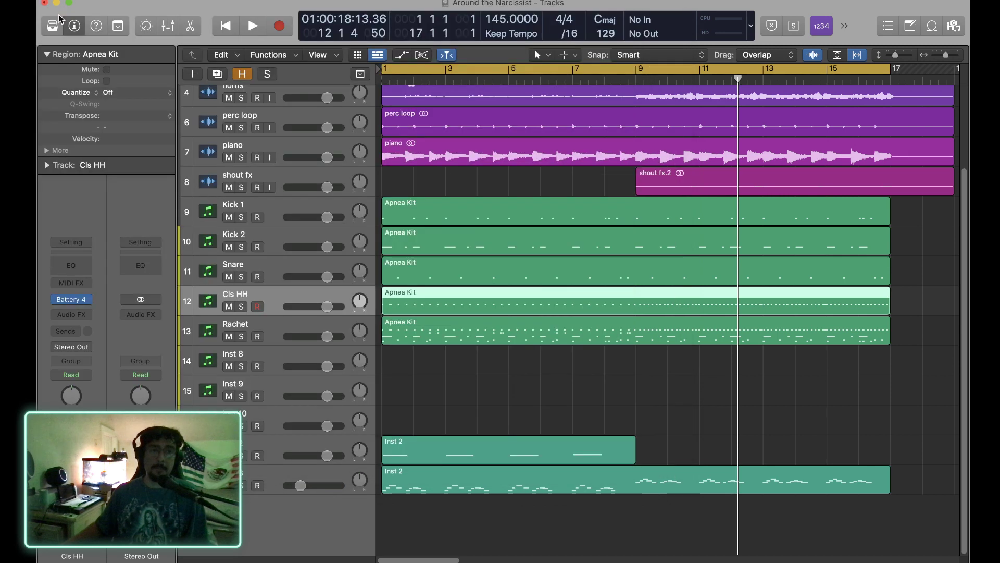
Delete all notes except the B3 row from the Rachet track's region in the Piano Roll, and close the editor.
{"action": "left_click", "coordinate": [280, 327]}
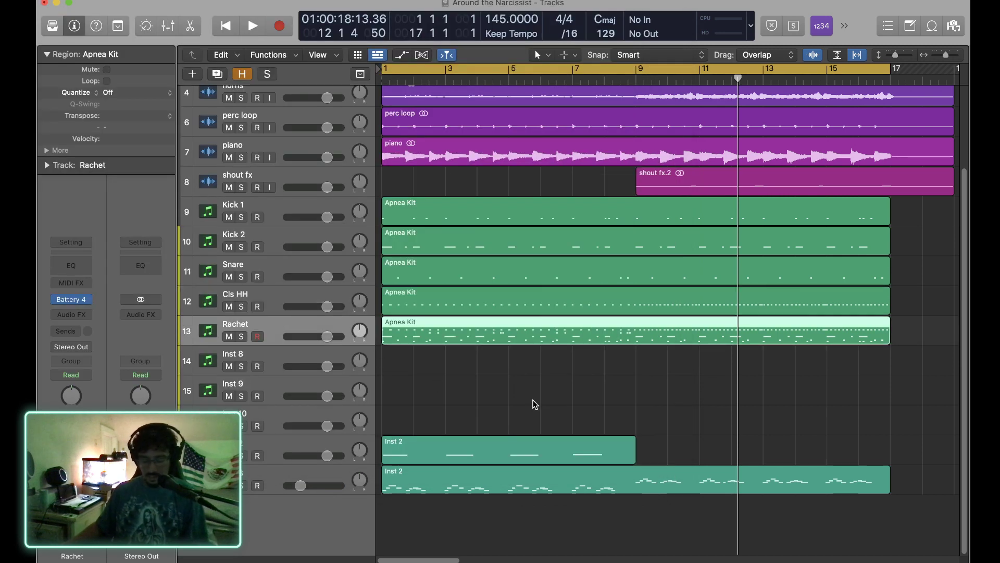
{"action": "key", "text": "super+4"}
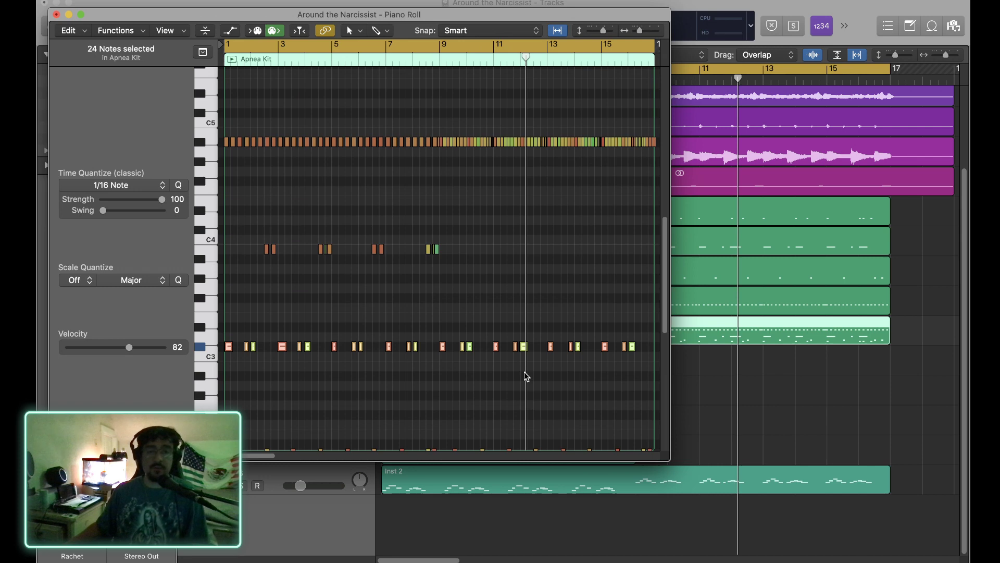
{"action": "key", "text": "super+a"}
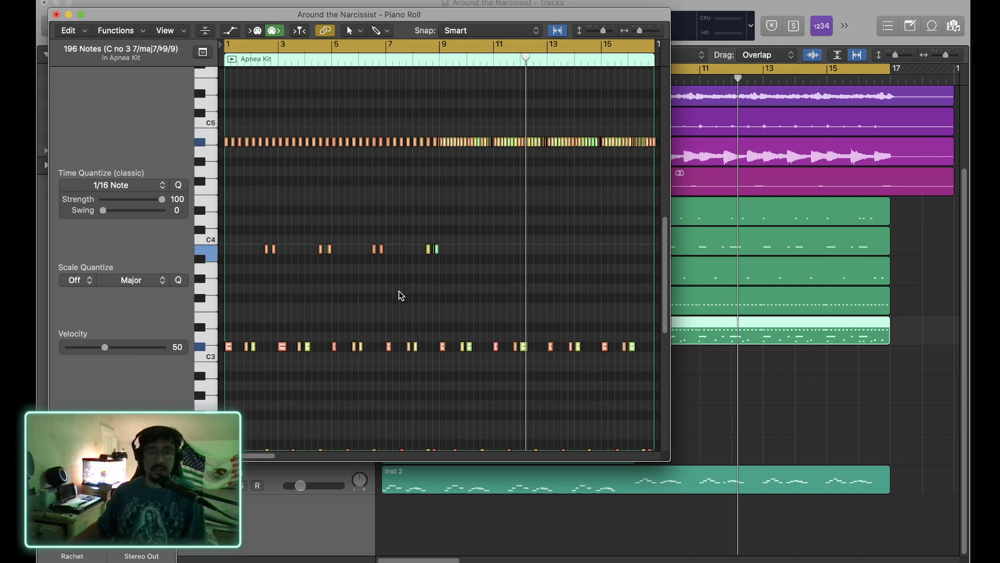
{"action": "left_click", "coordinate": [207, 250], "text": "shift"}
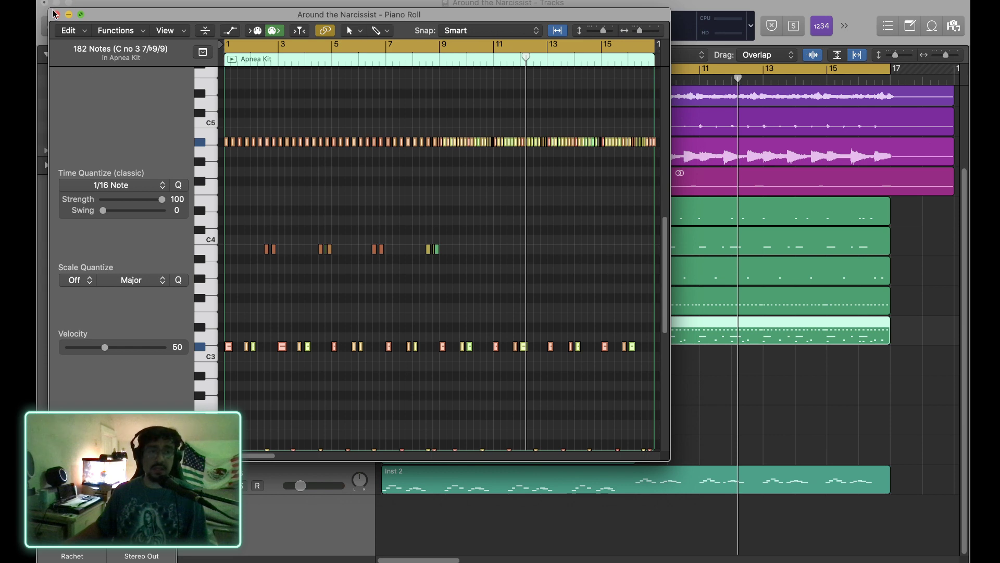
{"action": "key", "text": "Delete"}
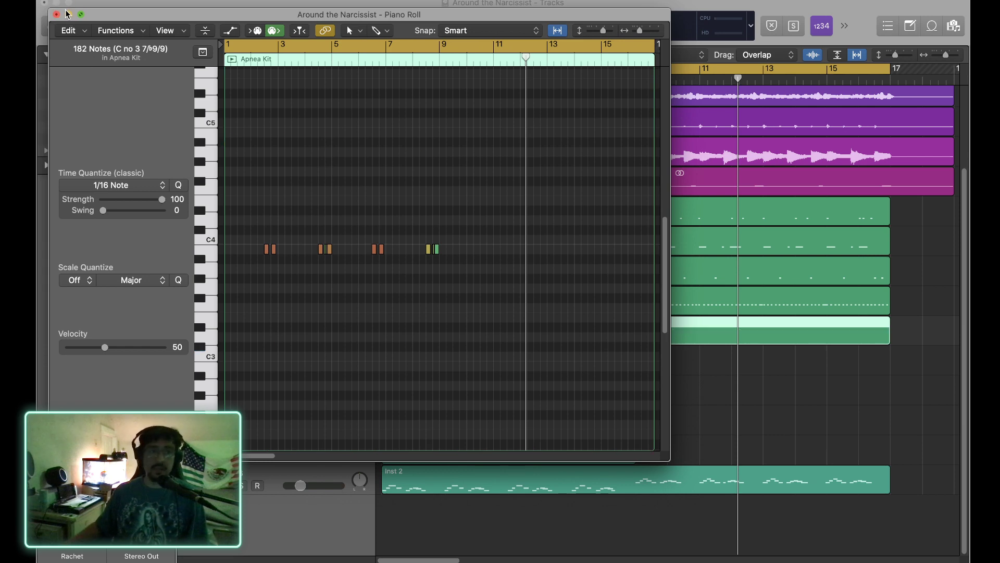
{"action": "left_click", "coordinate": [57, 14]}
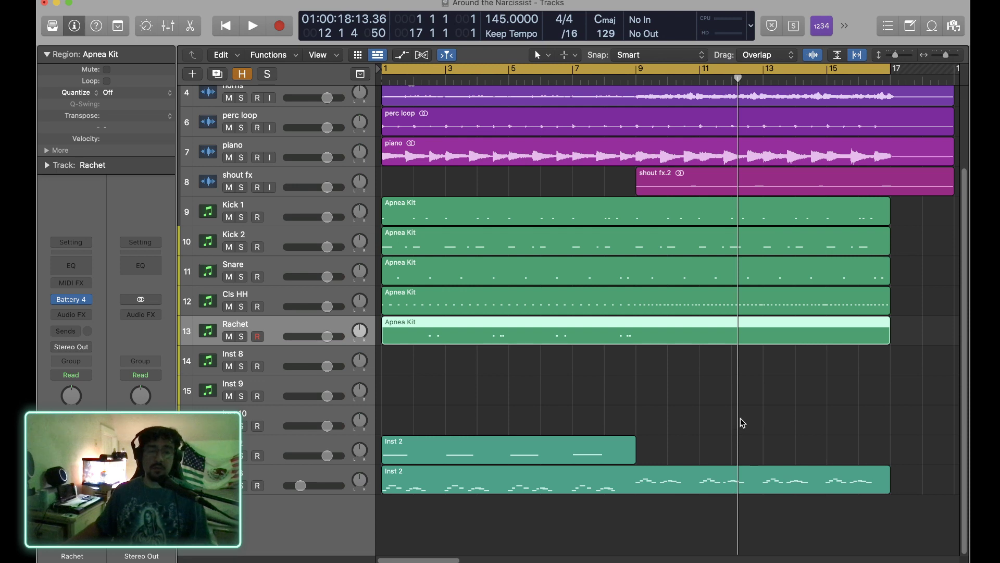
Move the empty Inst 8, Inst 9 and Inst 10 tracks below the Inst 3 track.
{"action": "left_click", "coordinate": [295, 364]}
{"action": "left_click", "coordinate": [295, 408]}
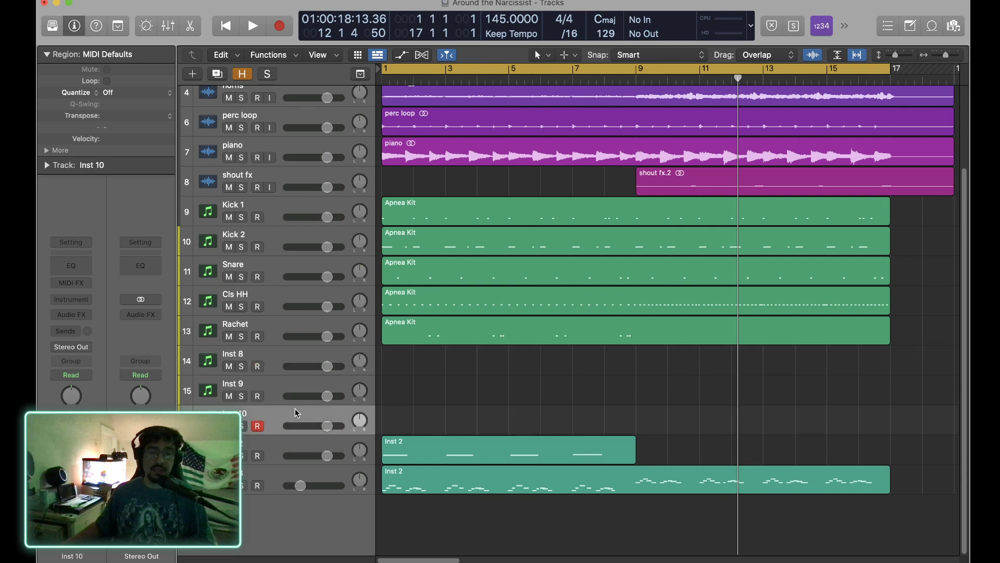
{"action": "left_click", "coordinate": [276, 359], "text": "shift"}
{"action": "left_click_drag", "start_coordinate": [276, 360], "coordinate": [276, 504]}
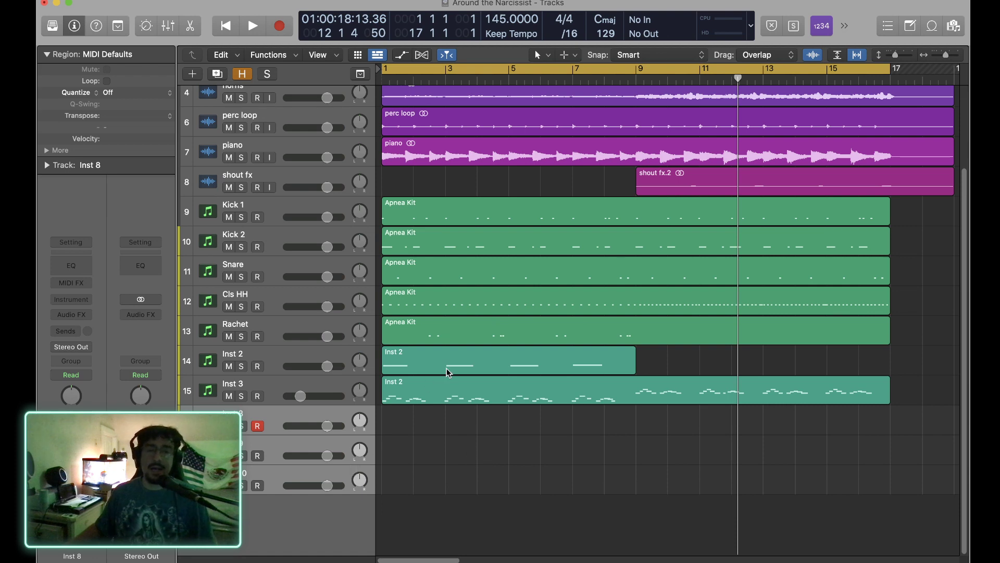
Hide the muted *071122_NARCISSIST-145BPM track and the empty Inst 8, Inst 9 and Inst 10 tracks.
{"action": "scroll", "coordinate": [436, 466], "scroll_direction": "up", "scroll_amount": 5}
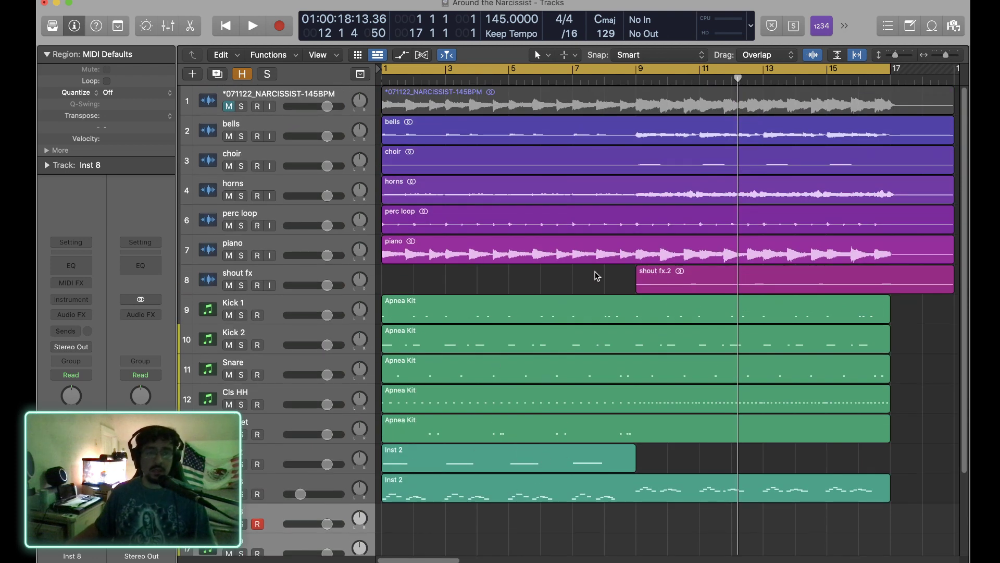
{"action": "key", "text": "h"}
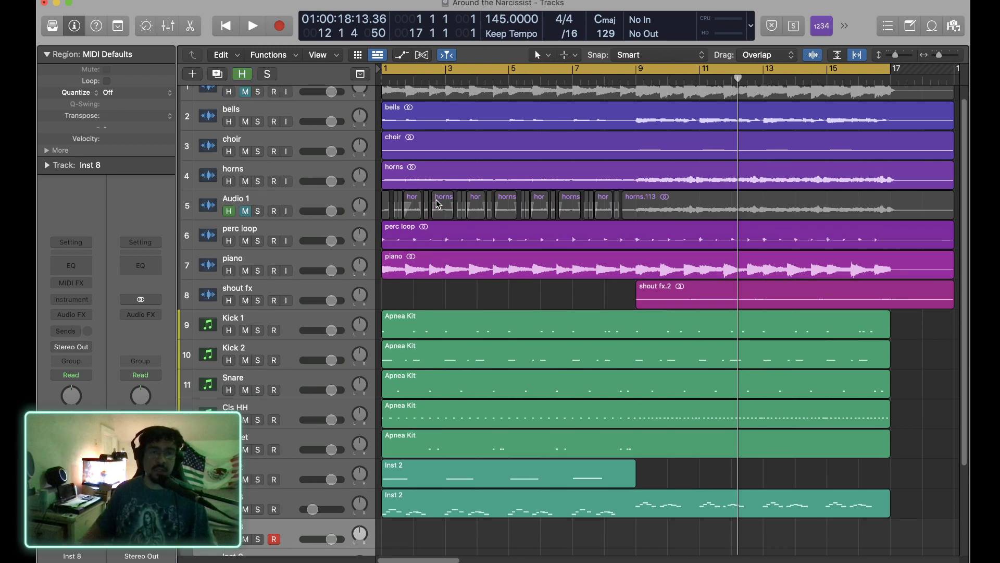
{"action": "scroll", "coordinate": [473, 284], "scroll_direction": "up", "scroll_amount": 1}
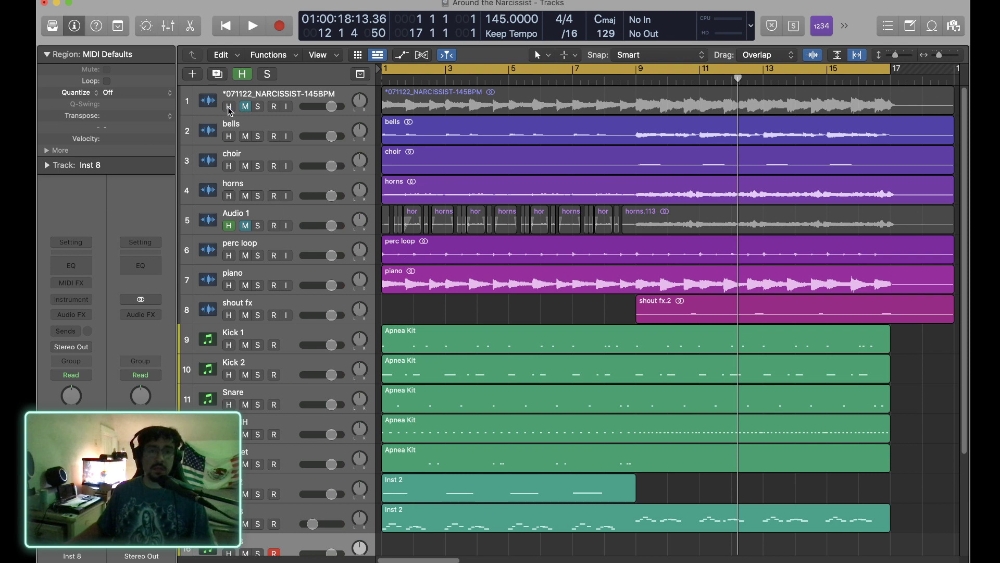
{"action": "scroll", "coordinate": [271, 213], "scroll_direction": "down", "scroll_amount": 8}
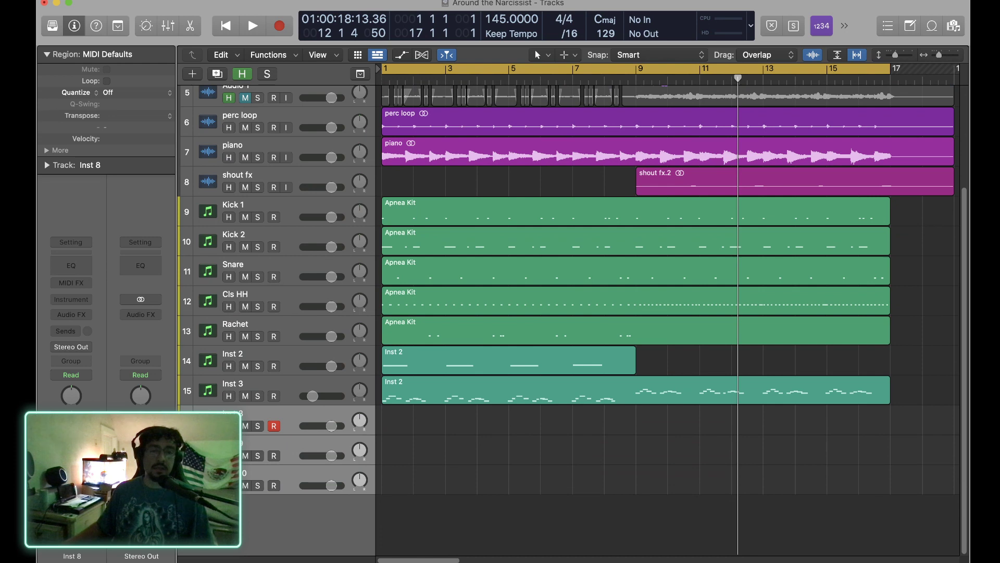
{"action": "key", "text": "h"}
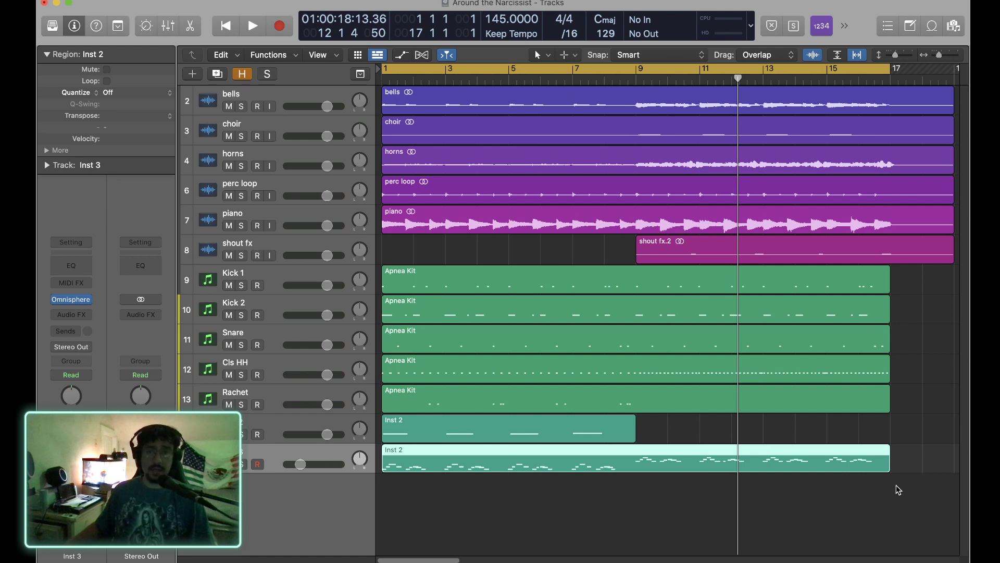
Play the beat from the beginning to check the separated drum tracks, and stop playback.
{"action": "key", "text": "Return"}
{"action": "key", "text": "space"}
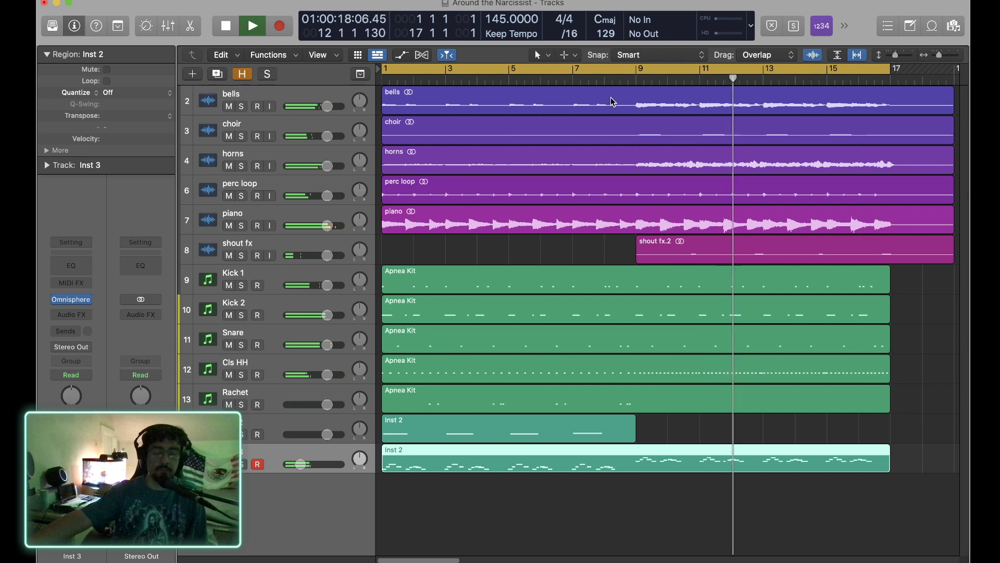
{"action": "key", "text": "space"}
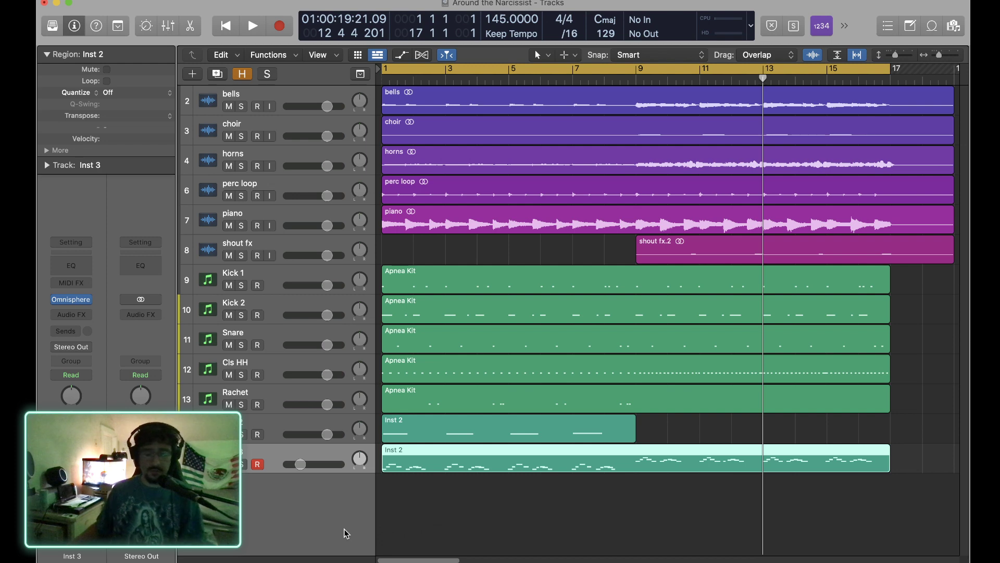
Open the Mixer to review the channel strips up to the Master, and close it.
{"action": "key", "text": "x"}
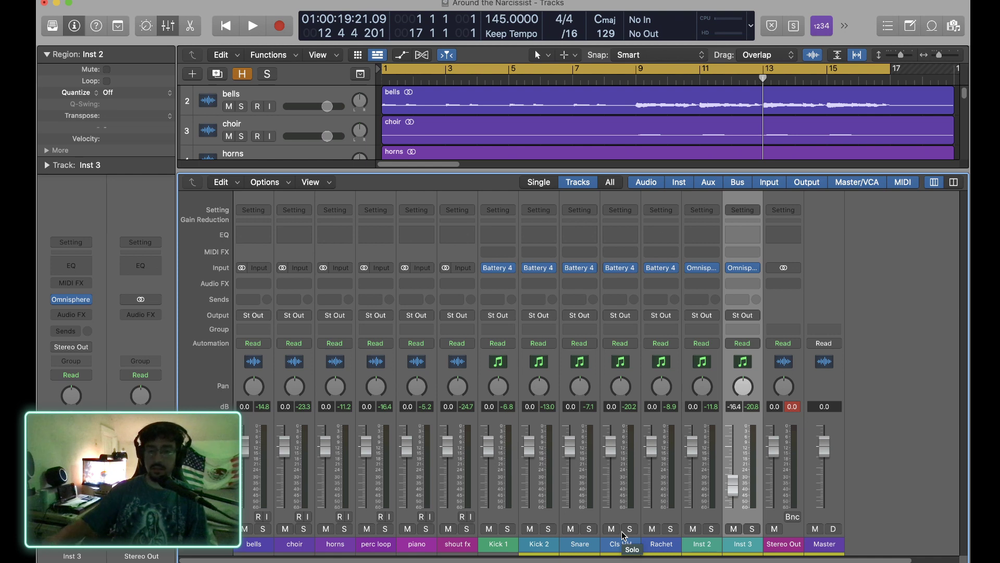
{"action": "key", "text": "Right"}
{"action": "key", "text": "Right"}
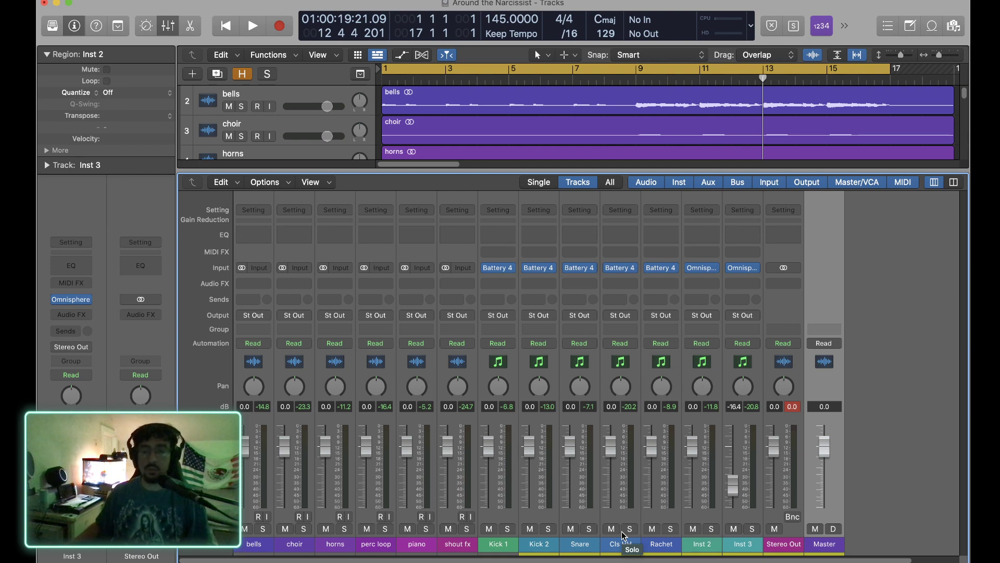
{"action": "key", "text": "x"}
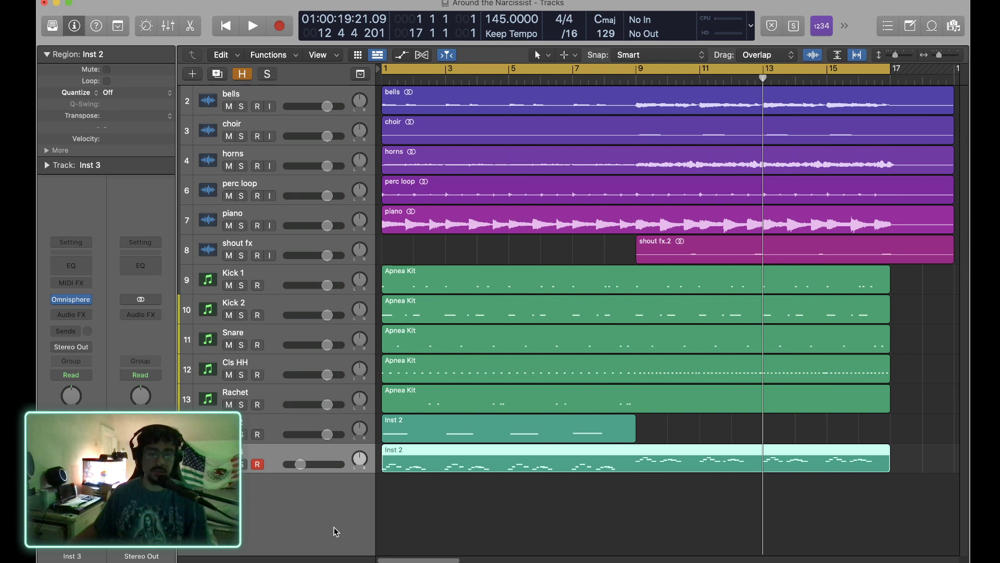
Solo the horns track and play it from bar 16 to check how its tail runs past bar 17.
{"action": "left_click", "coordinate": [891, 81]}
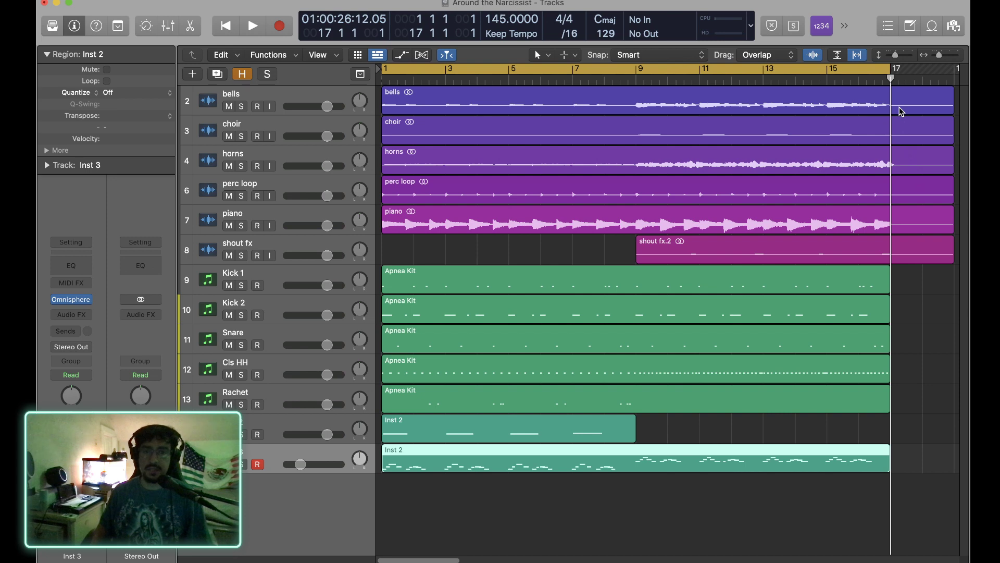
{"action": "key", "text": "super+Right"}
{"action": "key", "text": "super+Right"}
{"action": "key", "text": "super+Right"}
{"action": "key", "text": "super+Right"}
{"action": "key", "text": "super+Right"}
{"action": "key", "text": "super+Right"}
{"action": "key", "text": "super+Right"}
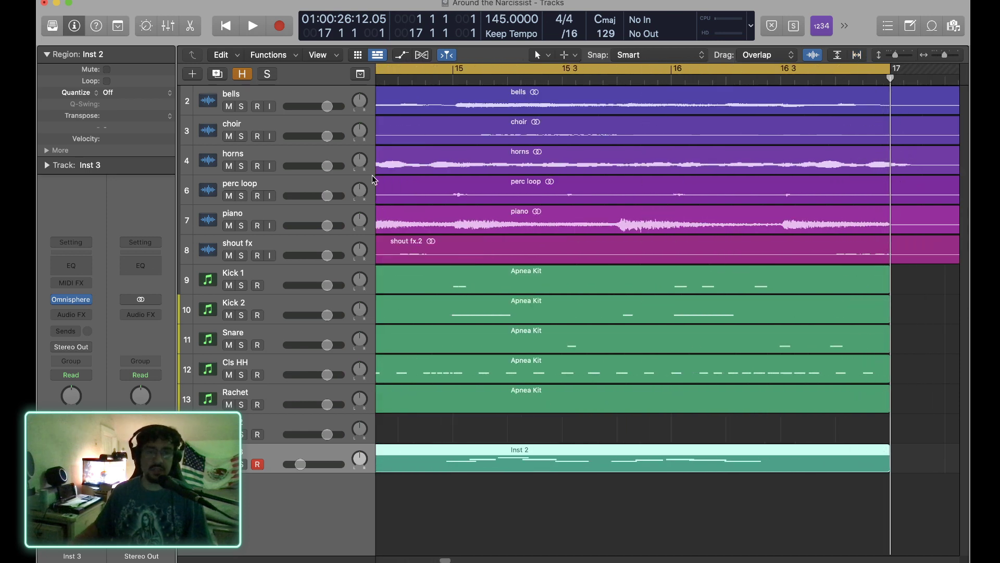
{"action": "left_click", "coordinate": [242, 166]}
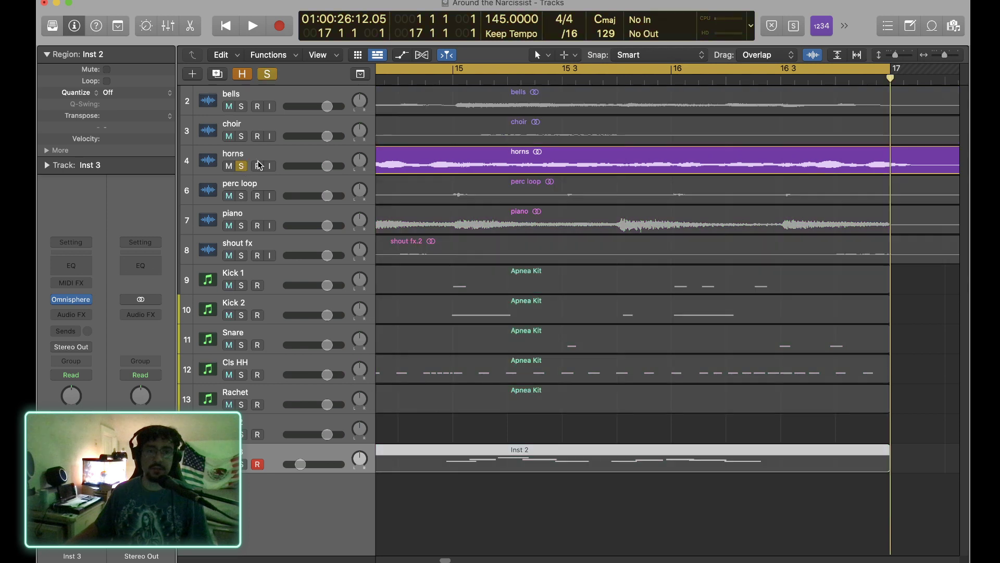
{"action": "left_click", "coordinate": [672, 79]}
{"action": "key", "text": "space"}
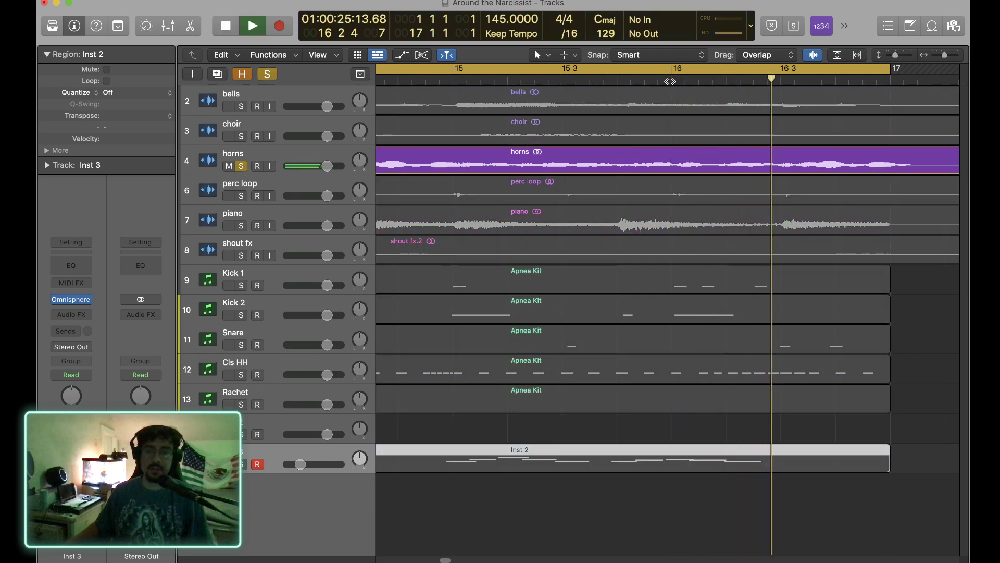
{"action": "key", "text": "Return"}
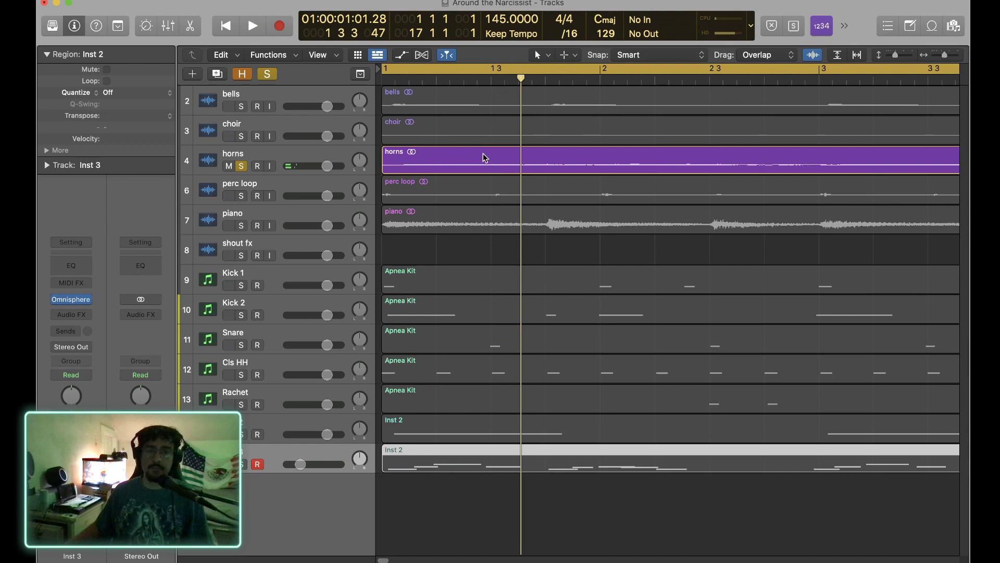
Place the playhead at 17 1 3 1, just past the end of the horns' tail.
{"action": "key", "text": "super+Left"}
{"action": "key", "text": "super+Left"}
{"action": "key", "text": "super+Left"}
{"action": "key", "text": "super+Left"}
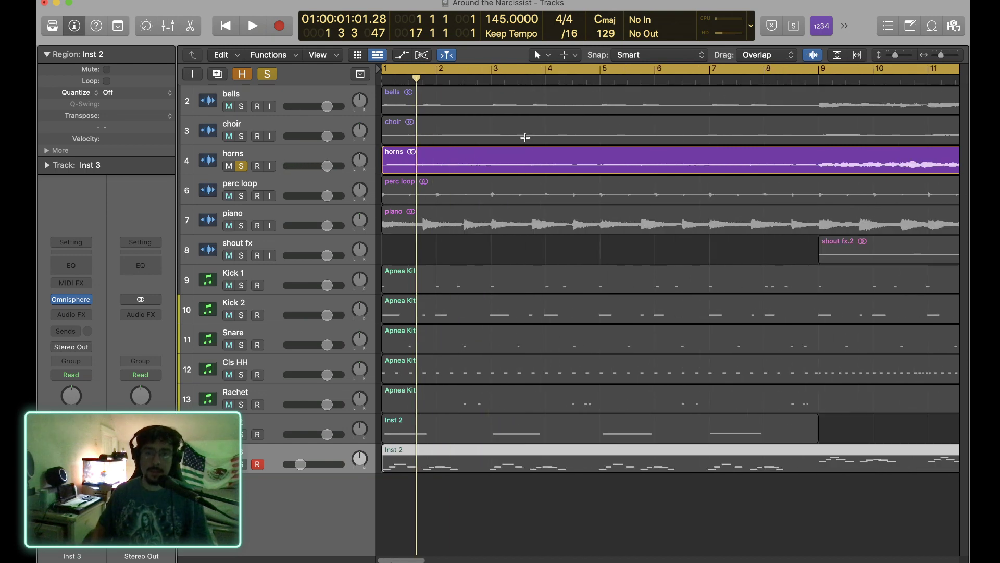
{"action": "key", "text": "super+Left"}
{"action": "key", "text": "super+Left"}
{"action": "key", "text": "super+Left"}
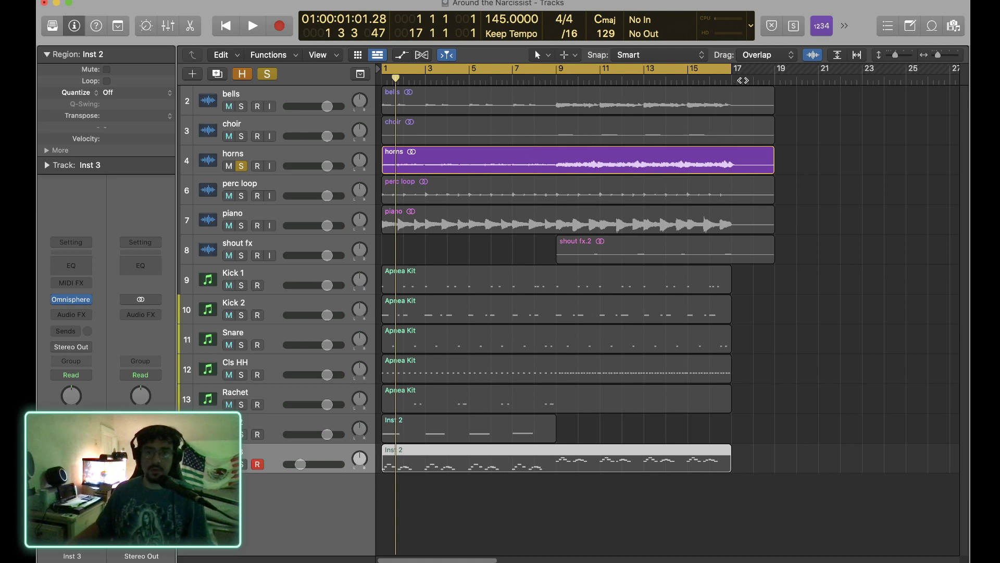
{"action": "left_click_drag", "start_coordinate": [744, 79], "coordinate": [737, 80]}
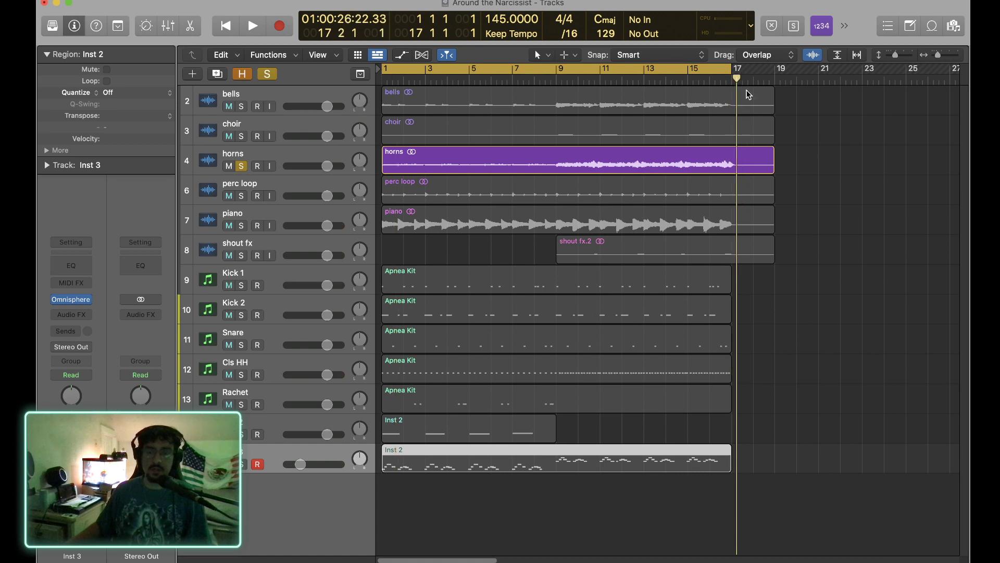
{"action": "key", "text": "super+Right"}
{"action": "key", "text": "super+Right"}
{"action": "key", "text": "super+Right"}
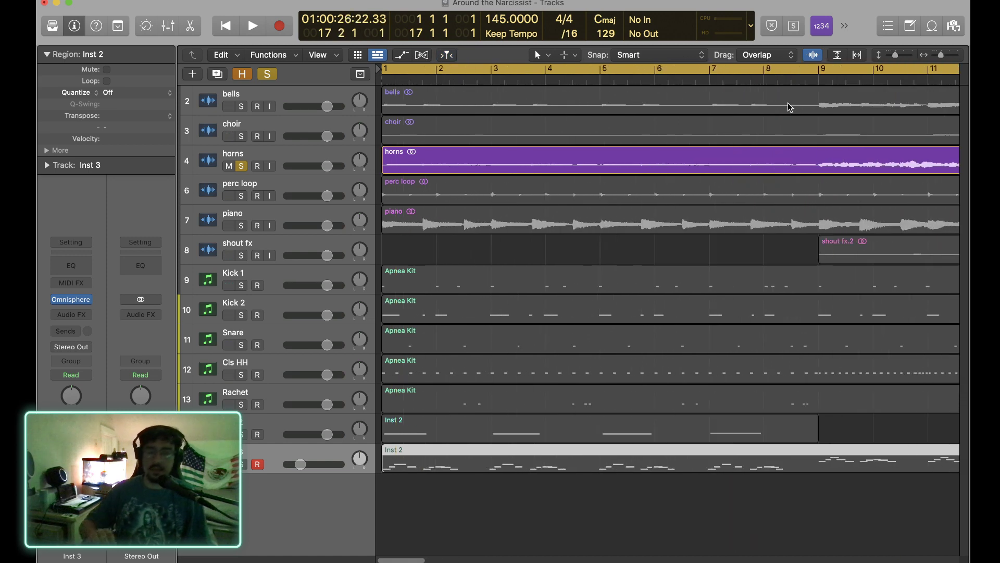
{"action": "scroll", "coordinate": [788, 103], "scroll_direction": "right", "scroll_amount": 2}
{"action": "scroll", "coordinate": [787, 102], "scroll_direction": "right", "scroll_amount": 10}
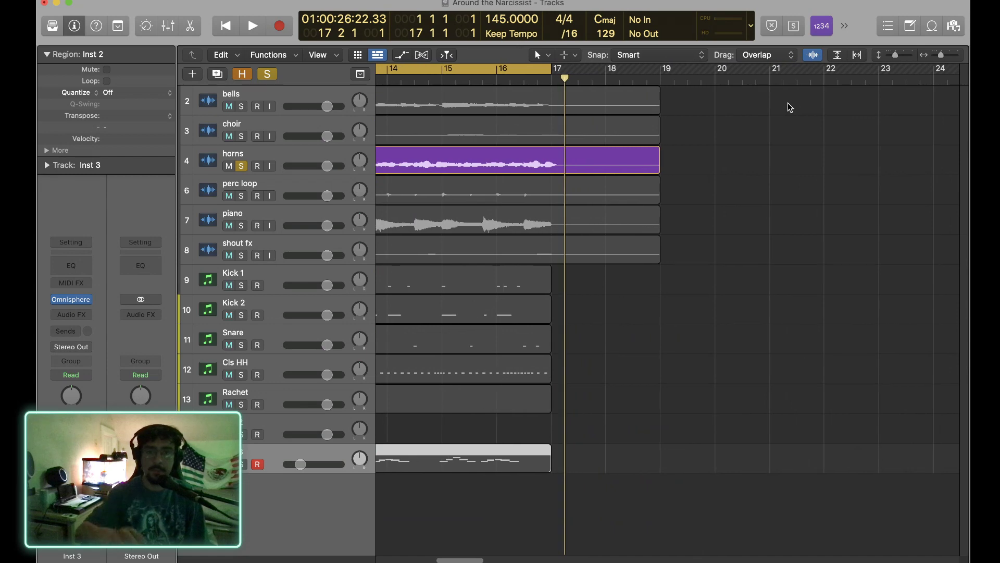
{"action": "key", "text": "super+Right"}
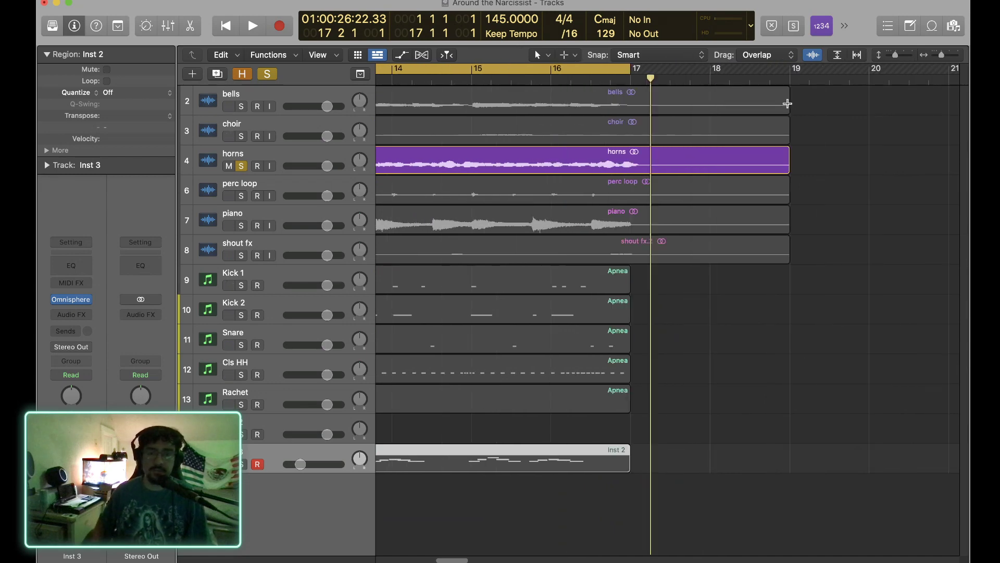
{"action": "key", "text": "super+Right"}
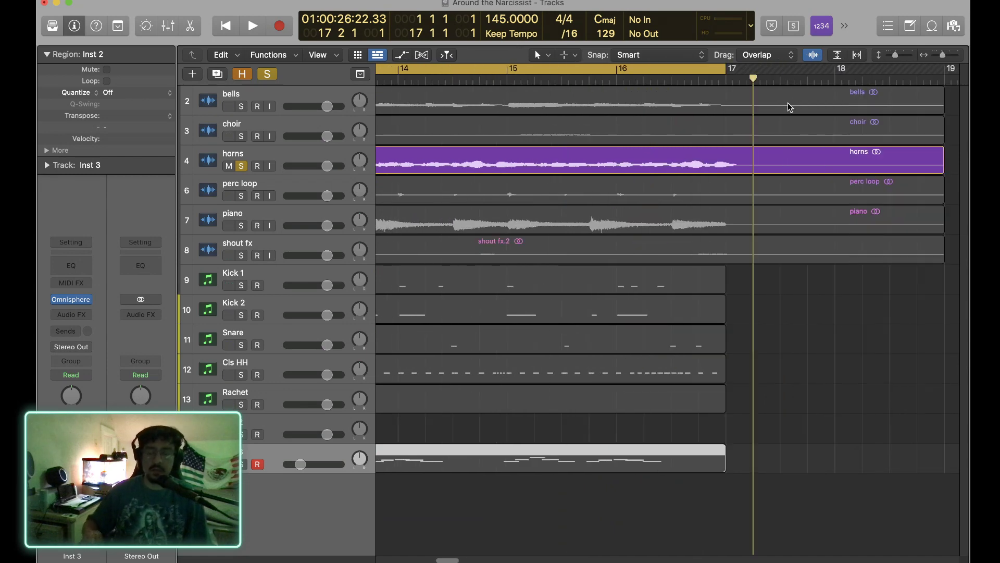
{"action": "key", "text": "super+Right"}
{"action": "scroll", "coordinate": [788, 102], "scroll_direction": "right", "scroll_amount": 5}
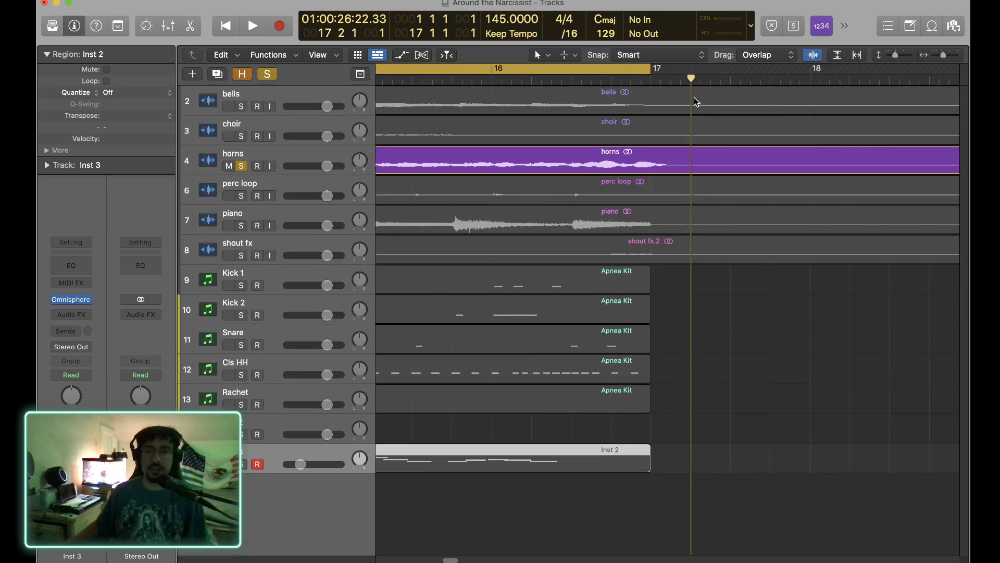
{"action": "left_click", "coordinate": [670, 81]}
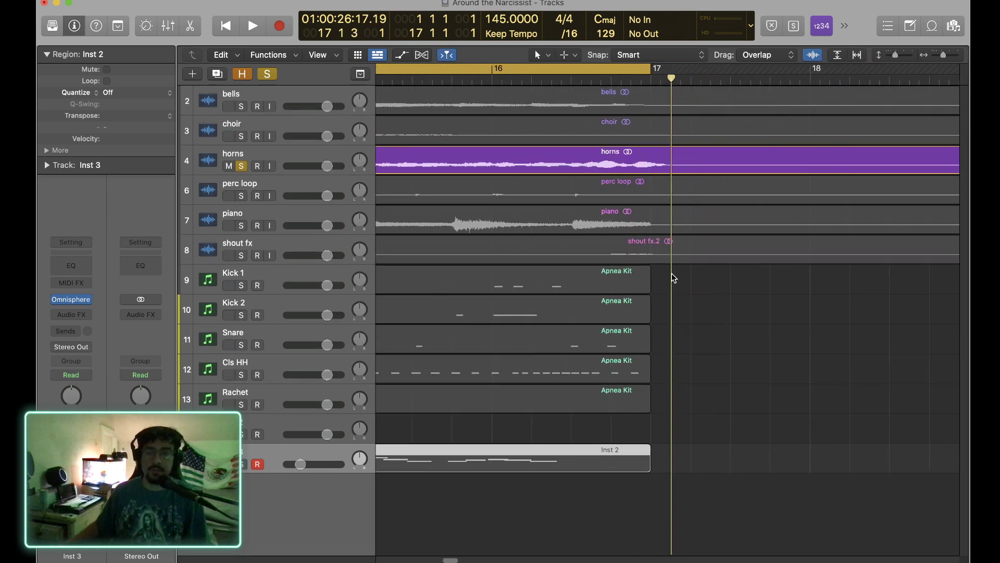
Split the six audio regions from bells to shout fx at the playhead and delete the parts after it.
{"action": "left_click_drag", "start_coordinate": [687, 289], "coordinate": [700, 103]}
{"action": "key", "text": "super+t"}
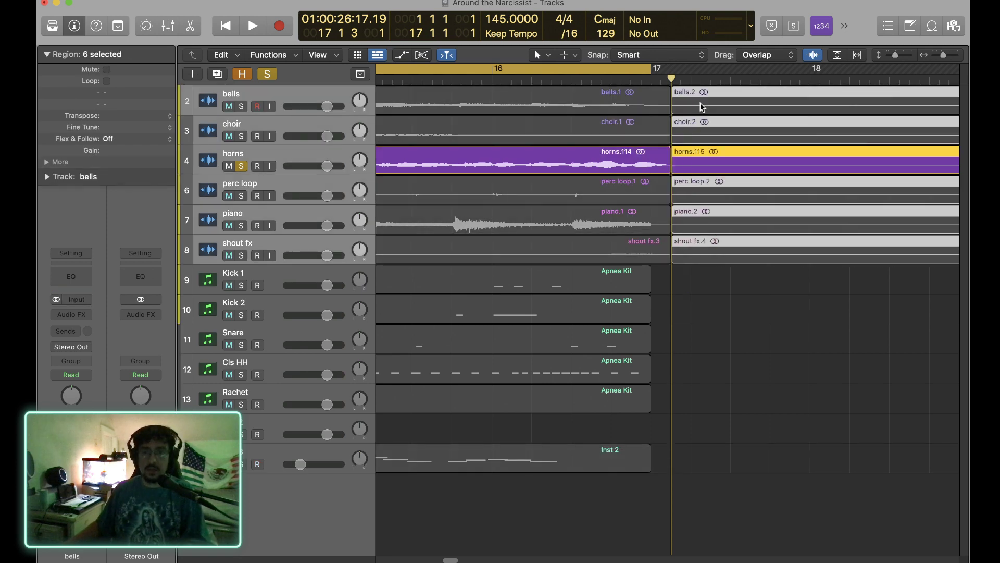
{"action": "key", "text": "Delete"}
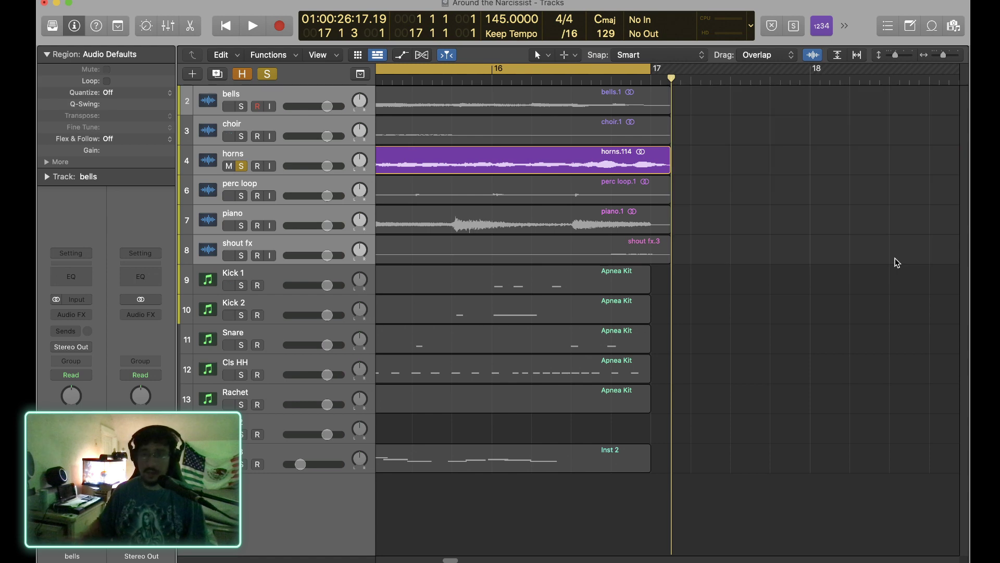
Examine the trimmed ends of the audio regions around bar 17 against the ends of the MIDI regions.
{"action": "key", "text": "super+Left"}
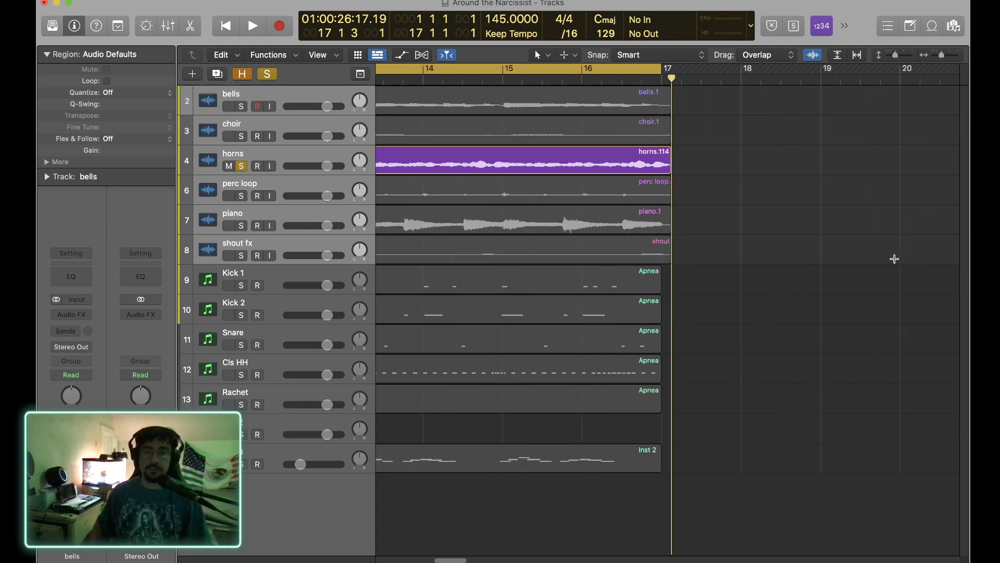
{"action": "key", "text": "super+Left"}
{"action": "key", "text": "super+Left"}
{"action": "key", "text": "super+Left"}
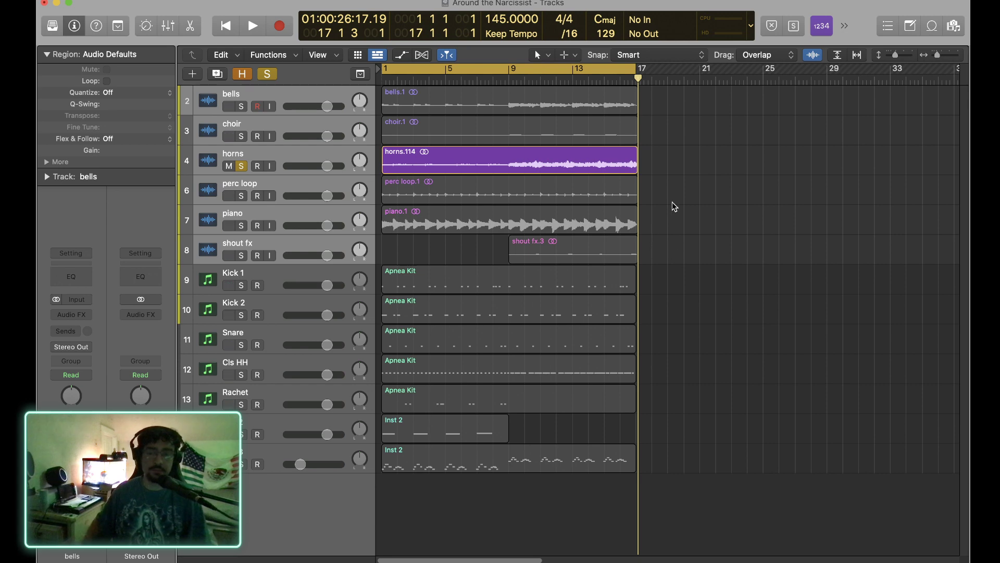
{"action": "key", "text": "super+Right"}
{"action": "key", "text": "super+Right"}
{"action": "key", "text": "super+Right"}
{"action": "key", "text": "super+Right"}
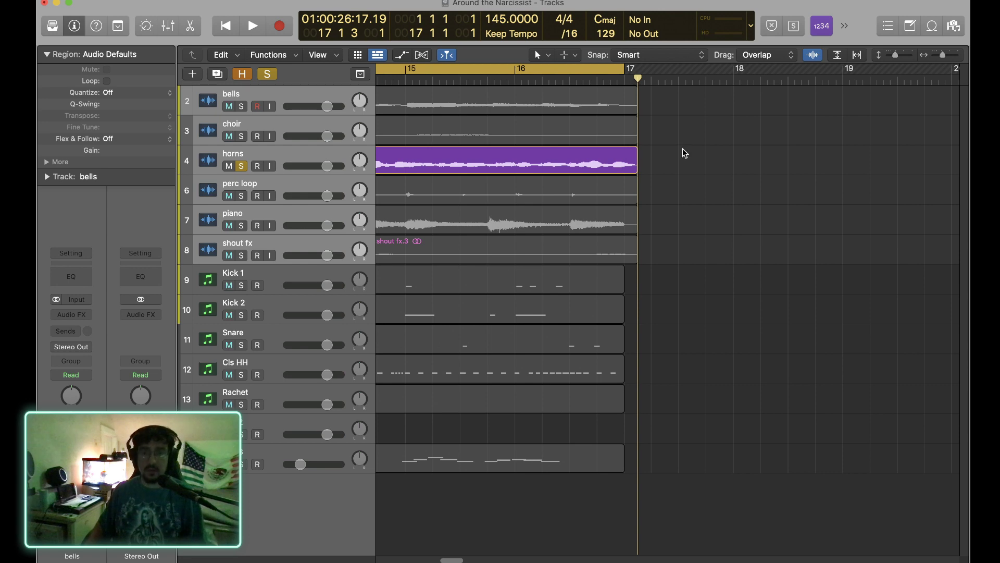
{"action": "key", "text": "super+Left"}
{"action": "key", "text": "super+Left"}
{"action": "key", "text": "super+Left"}
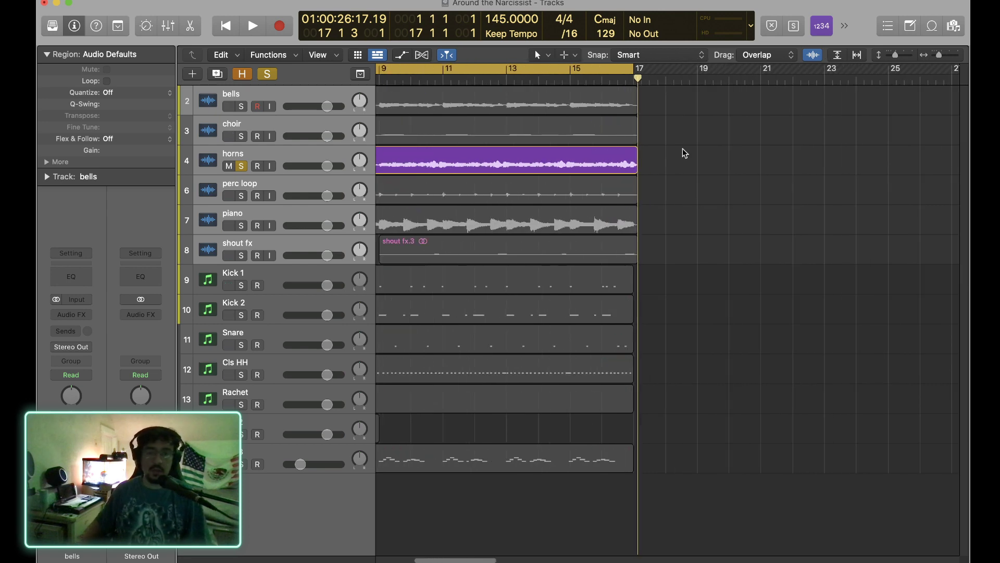
Place the playhead at bar 9 and turn off the solo on the horns track.
{"action": "scroll", "coordinate": [683, 150], "scroll_direction": "left", "scroll_amount": 5}
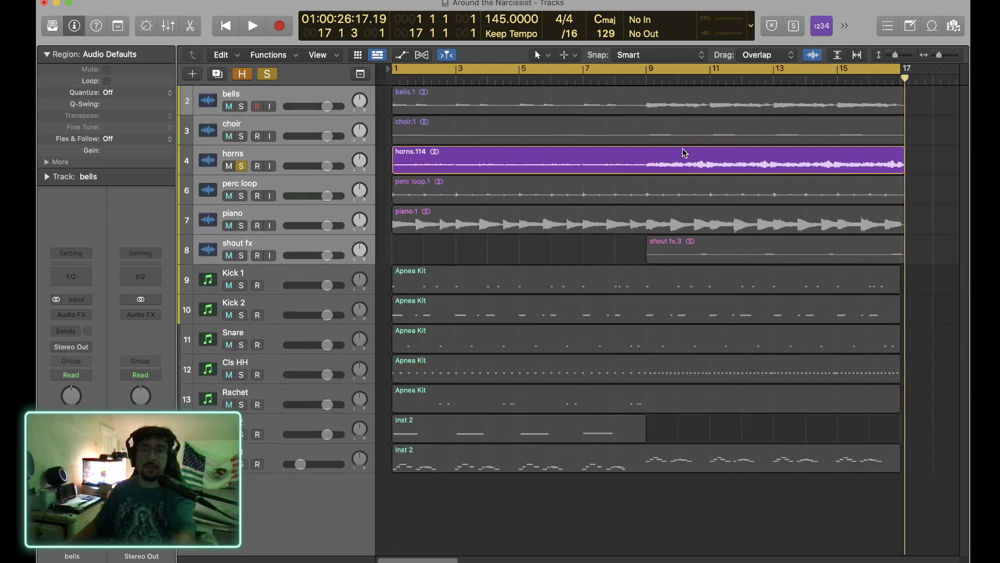
{"action": "left_click", "coordinate": [635, 79]}
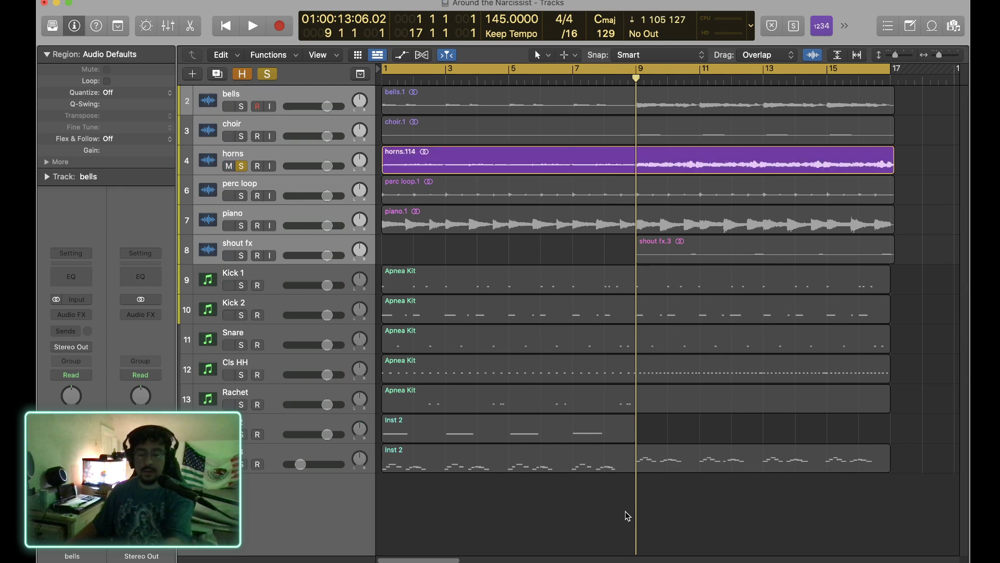
{"action": "key", "text": "s"}
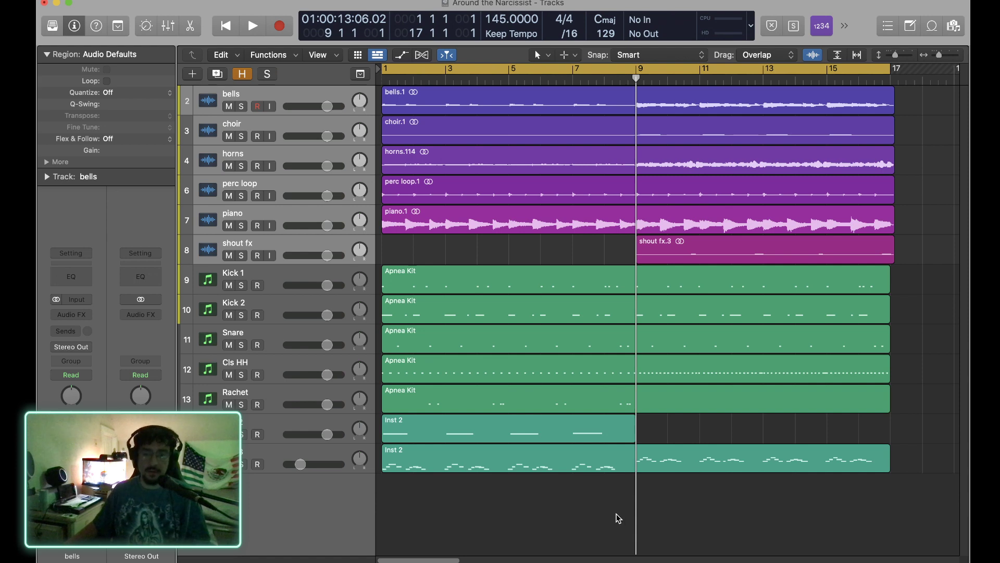
{"action": "left_click_drag", "start_coordinate": [617, 514], "coordinate": [617, 100]}
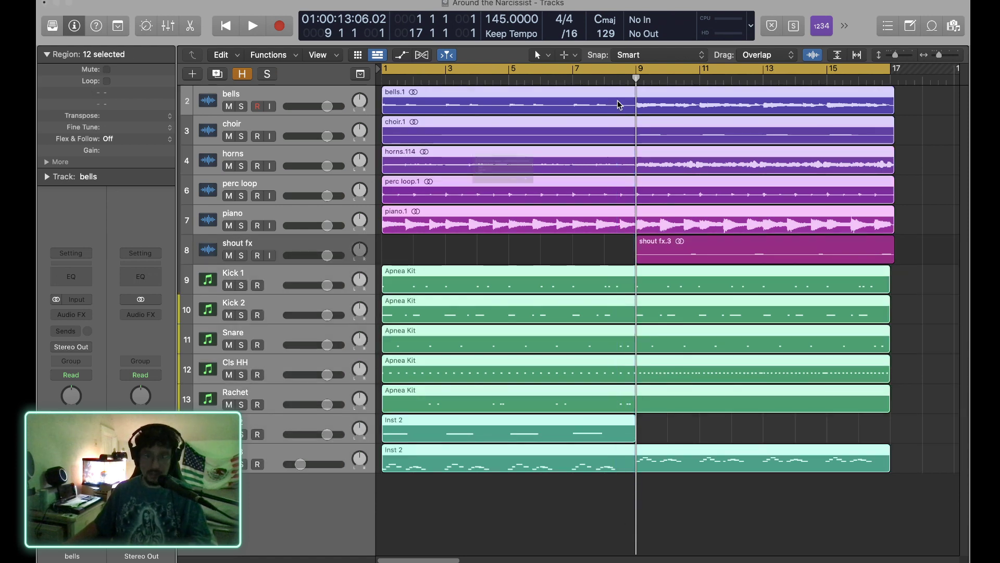
{"action": "key", "text": "super+t"}
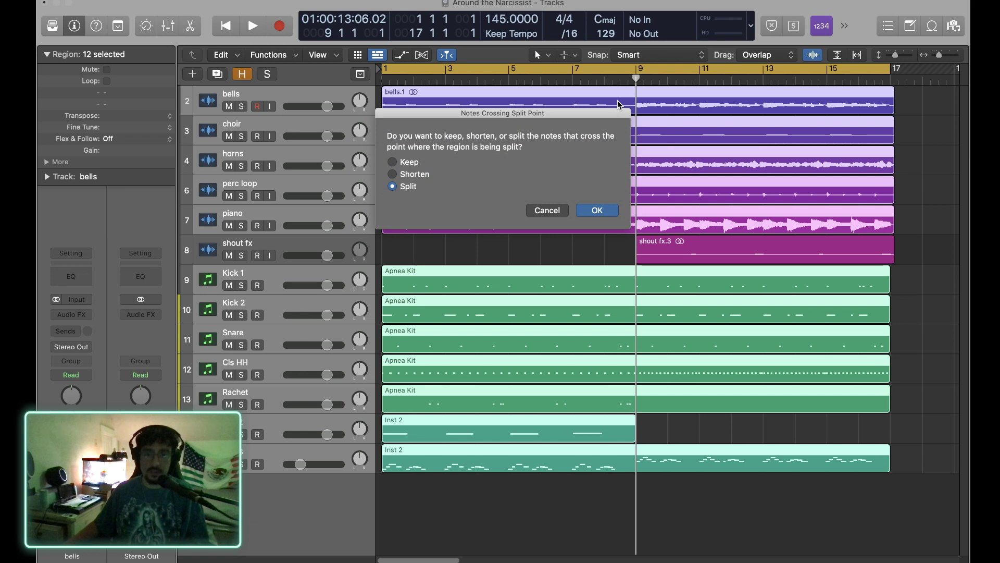
{"action": "left_click", "coordinate": [555, 211]}
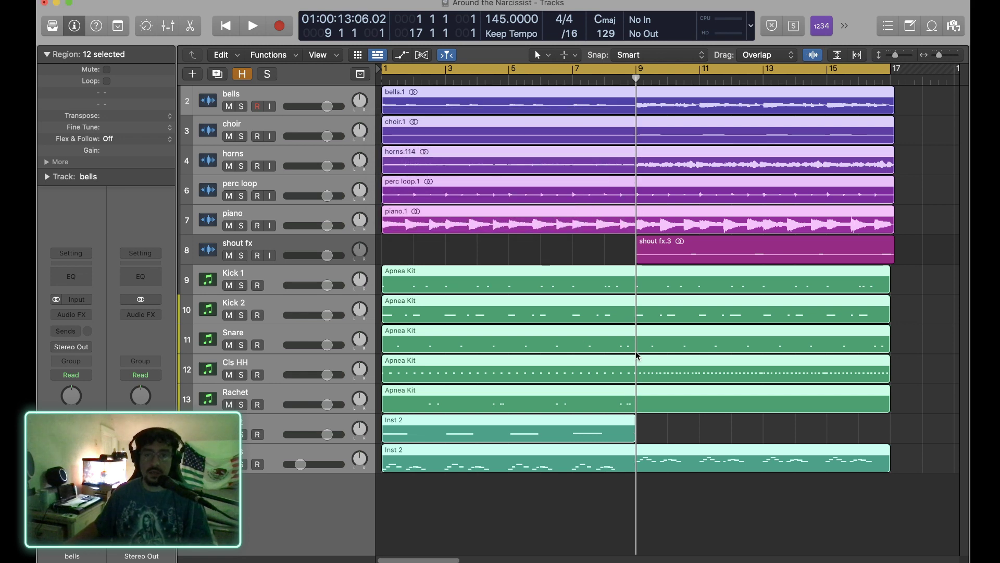
{"action": "left_click", "coordinate": [606, 259]}
Split the Kick 2, Kick 1 and Inst 3 track regions individually at bar 9.
{"action": "left_click", "coordinate": [628, 314]}
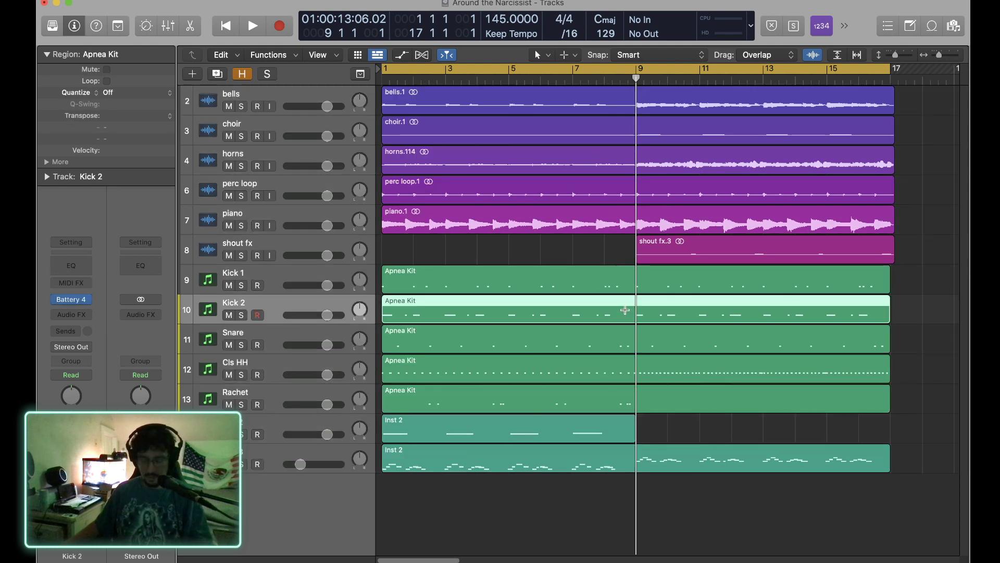
{"action": "key", "text": "super+t"}
{"action": "left_click", "coordinate": [628, 293]}
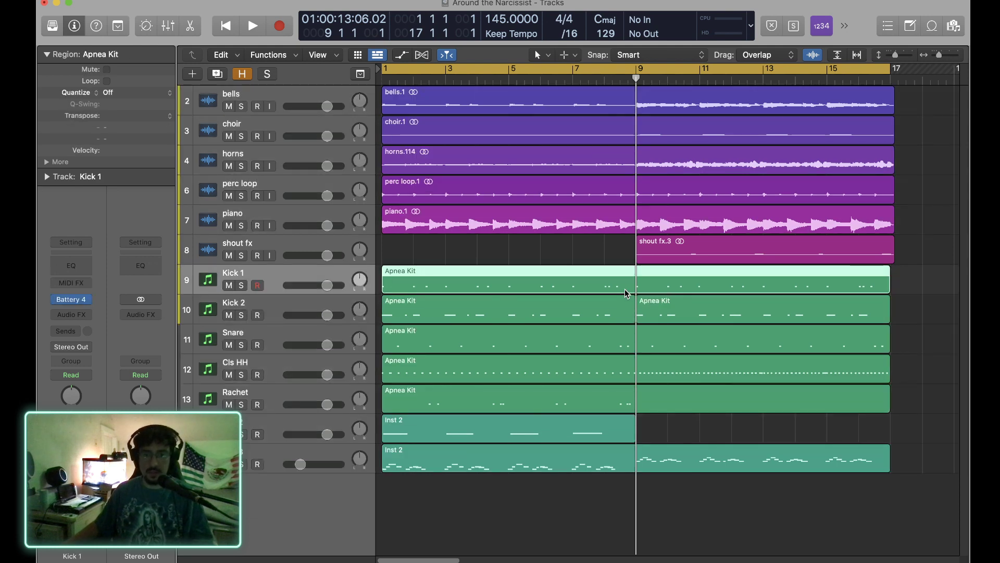
{"action": "key", "text": "super+t"}
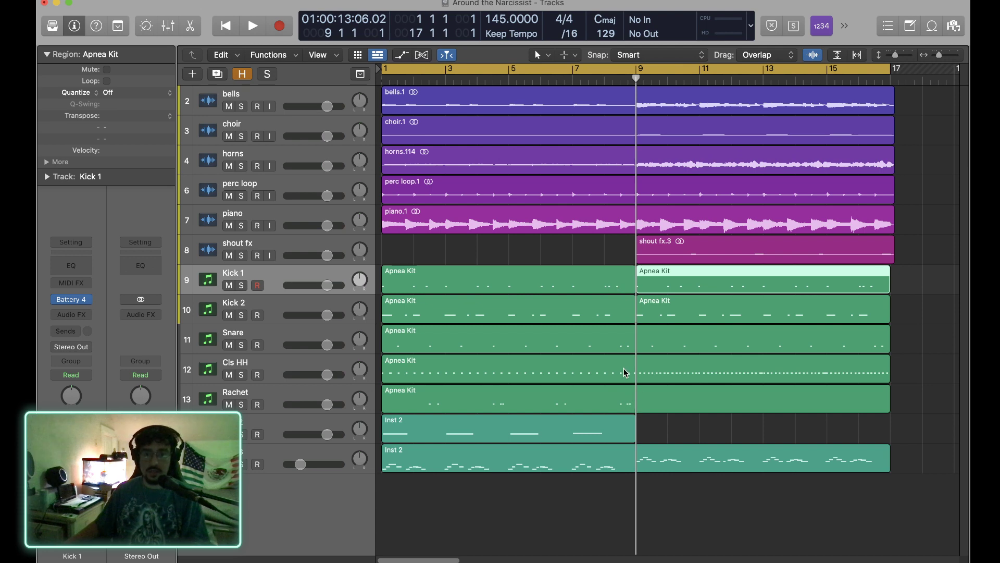
{"action": "left_click", "coordinate": [638, 457]}
{"action": "key", "text": "super+t"}
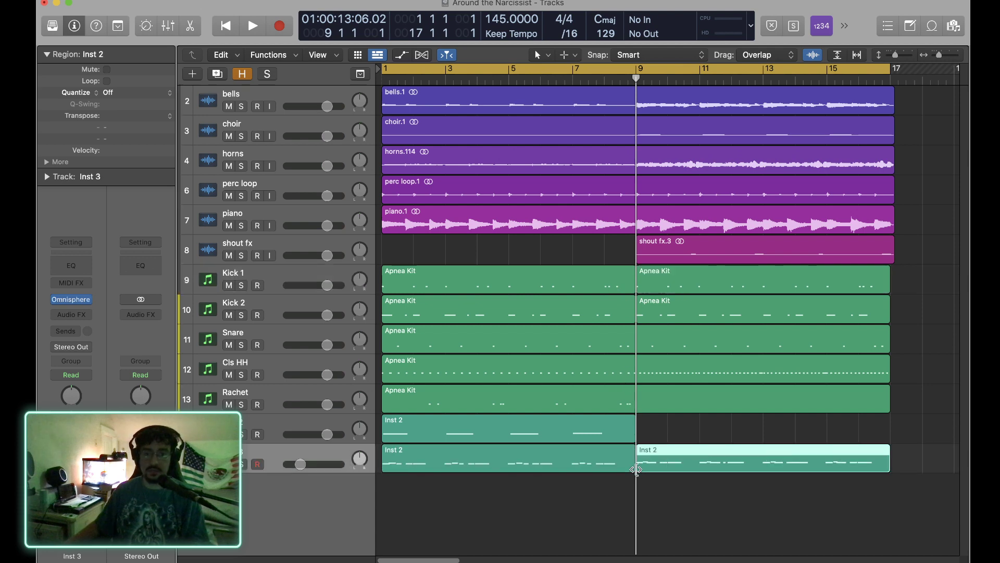
{"action": "left_click", "coordinate": [633, 370]}
{"action": "key", "text": "super+t"}
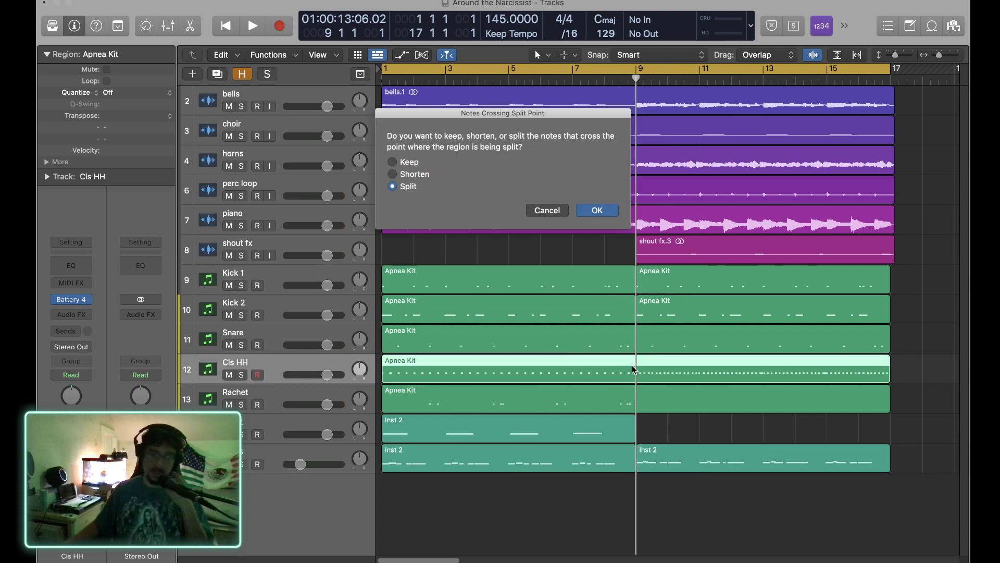
{"action": "left_click", "coordinate": [562, 212]}
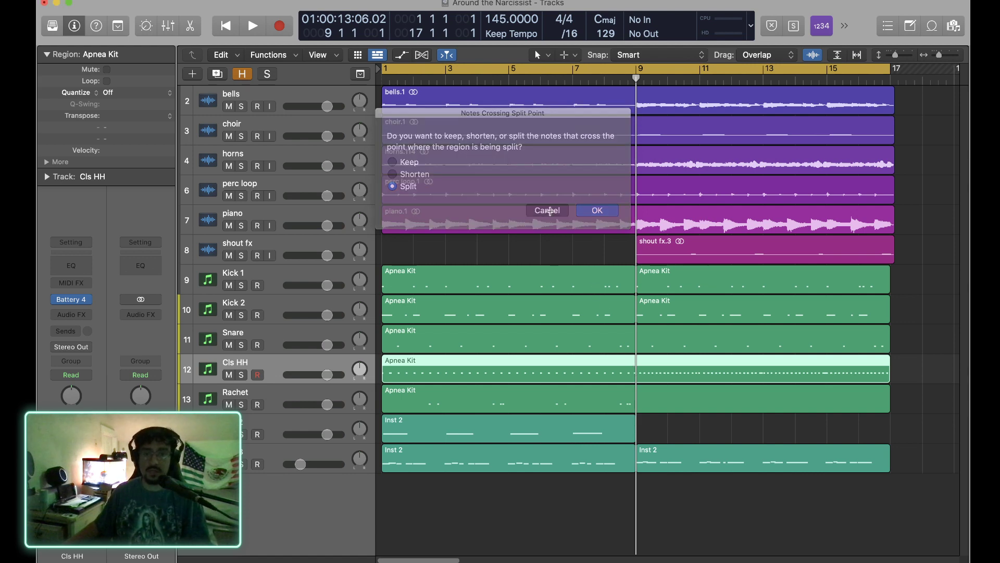
Open the Cls HH region in the Piano Roll and shift the note crossing bar 9 to start on the bar line.
{"action": "double_click", "coordinate": [628, 373]}
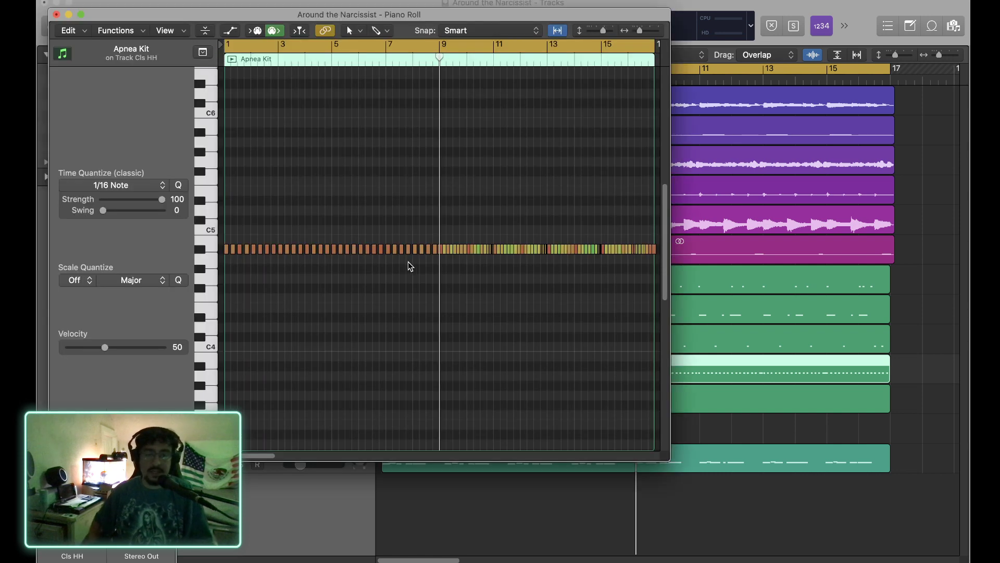
{"action": "key", "text": "super+Right"}
{"action": "key", "text": "super+Right"}
{"action": "key", "text": "super+Right"}
{"action": "key", "text": "super+Right"}
{"action": "key", "text": "super+Right"}
{"action": "key", "text": "super+Right"}
{"action": "key", "text": "super+Right"}
{"action": "key", "text": "super+Right"}
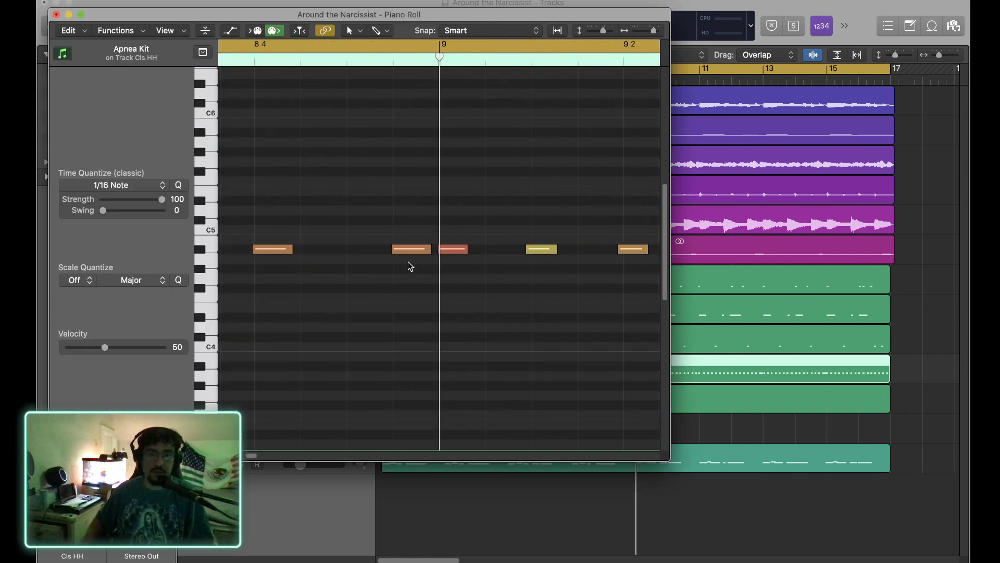
{"action": "left_click", "coordinate": [449, 254]}
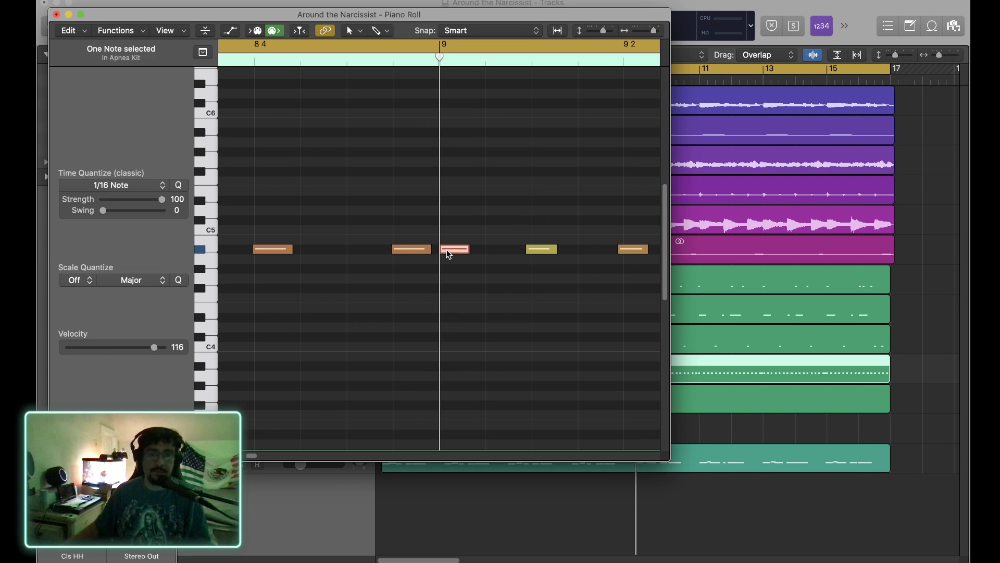
Close the Piano Roll and split the bells, choir, horns, perc loop, piano, Snare, Cls HH and Rachet regions at bar 9.
{"action": "left_click", "coordinate": [57, 15]}
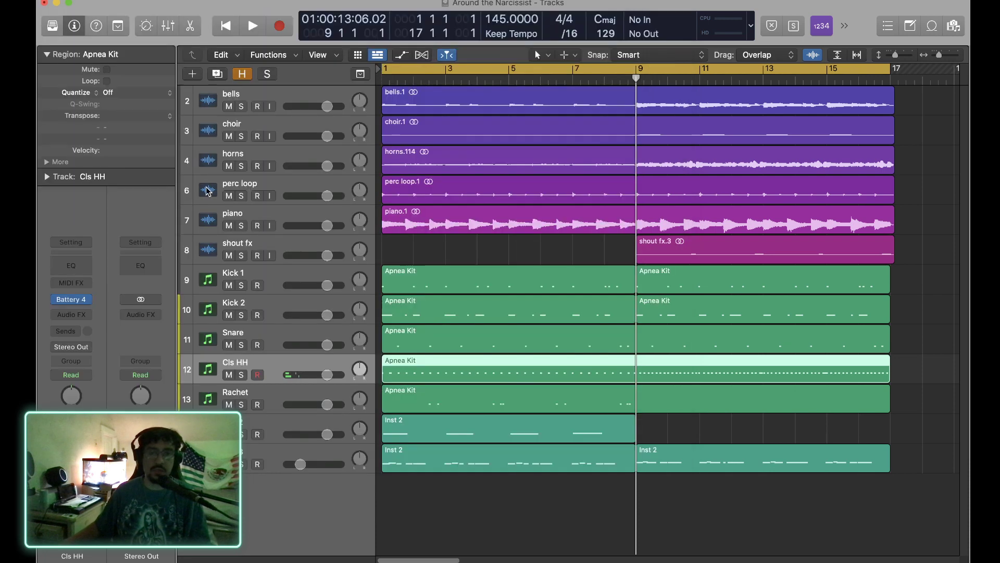
{"action": "left_click_drag", "start_coordinate": [603, 502], "coordinate": [606, 109]}
{"action": "key", "text": "super+t"}
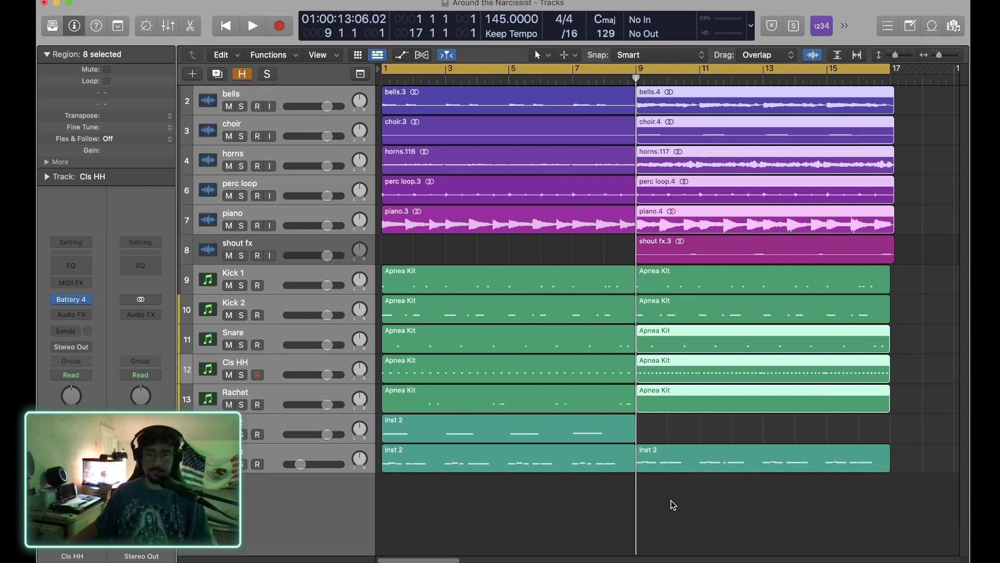
Move all the regions that start at bar 9 together along the timeline so that they start at bar 41.
{"action": "key", "text": "super+Left"}
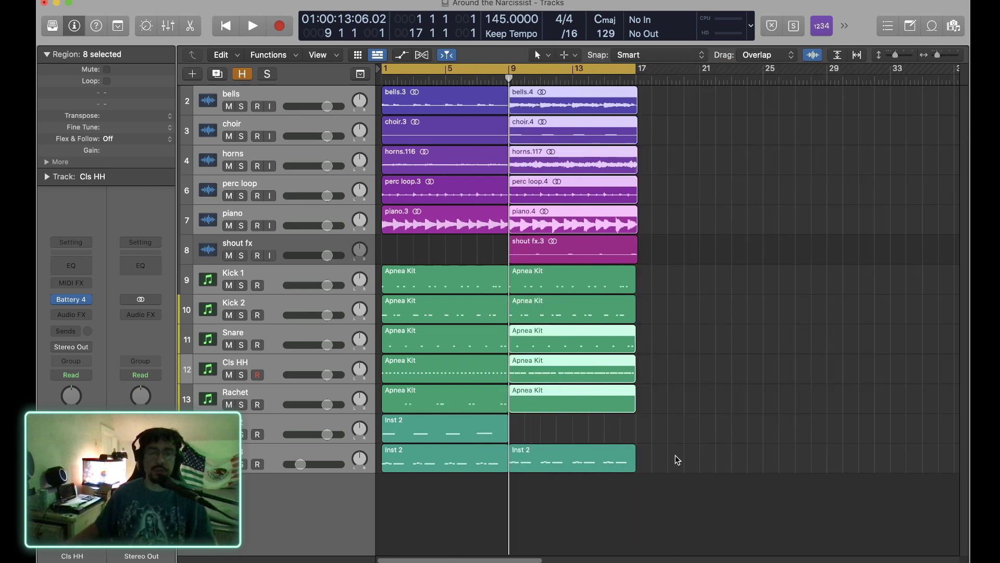
{"action": "left_click_drag", "start_coordinate": [545, 507], "coordinate": [792, 117]}
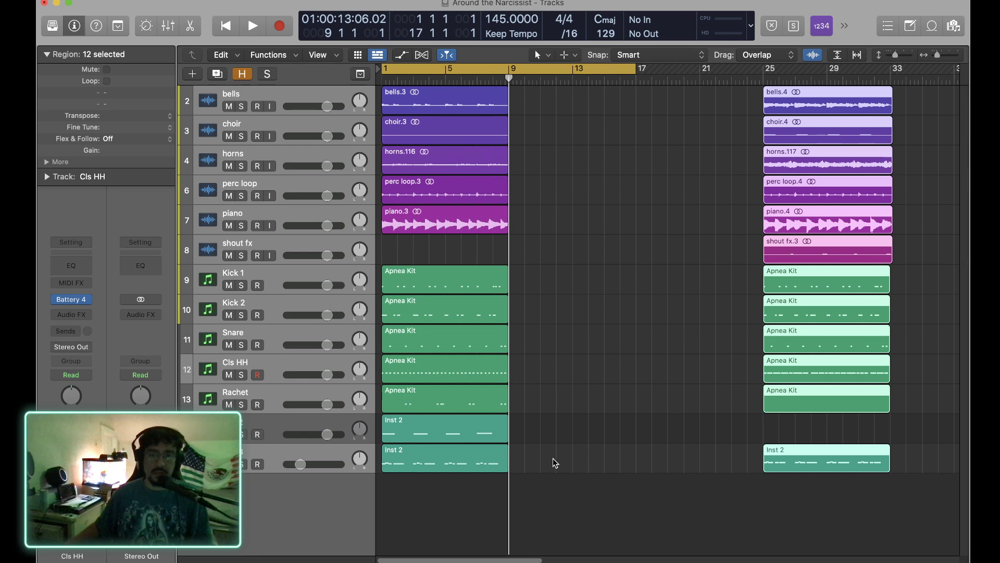
{"action": "mouse_move", "coordinate": [553, 459]}
{"action": "left_mouse_down"}
{"action": "mouse_move", "coordinate": [472, 463]}
{"action": "mouse_move", "coordinate": [543, 448]}
{"action": "left_mouse_up"}
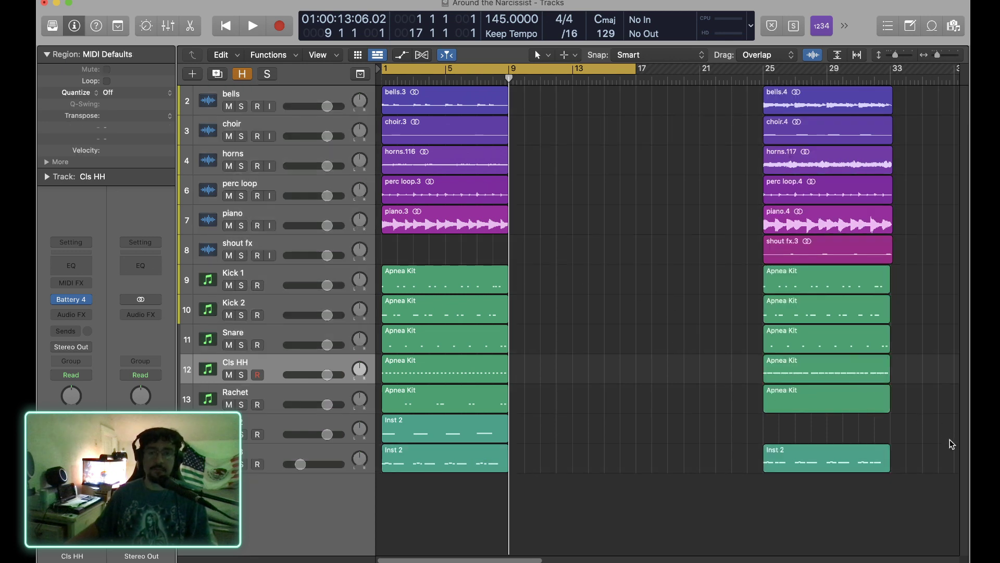
{"action": "left_click_drag", "start_coordinate": [941, 459], "coordinate": [792, 119]}
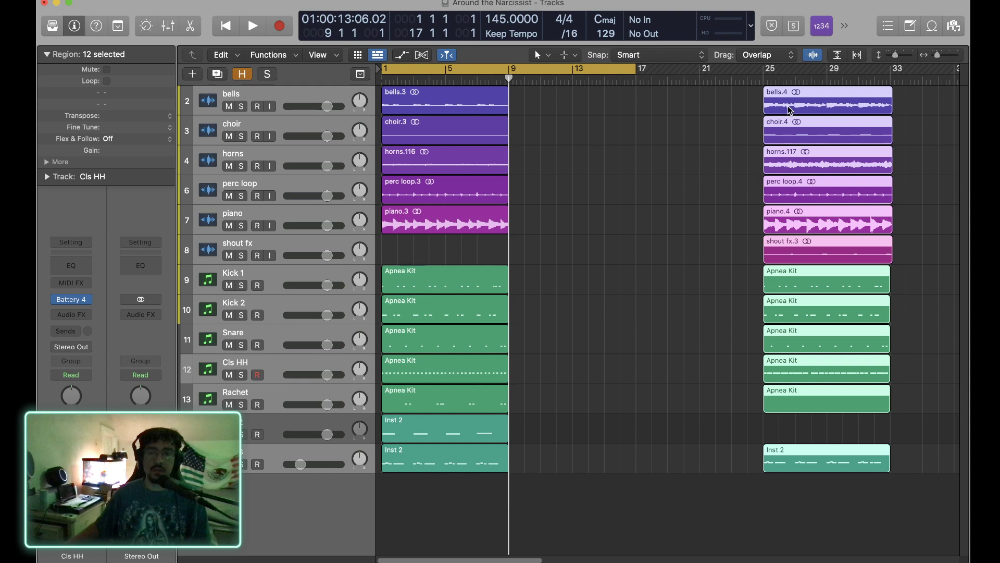
{"action": "left_click_drag", "start_coordinate": [788, 105], "coordinate": [912, 116]}
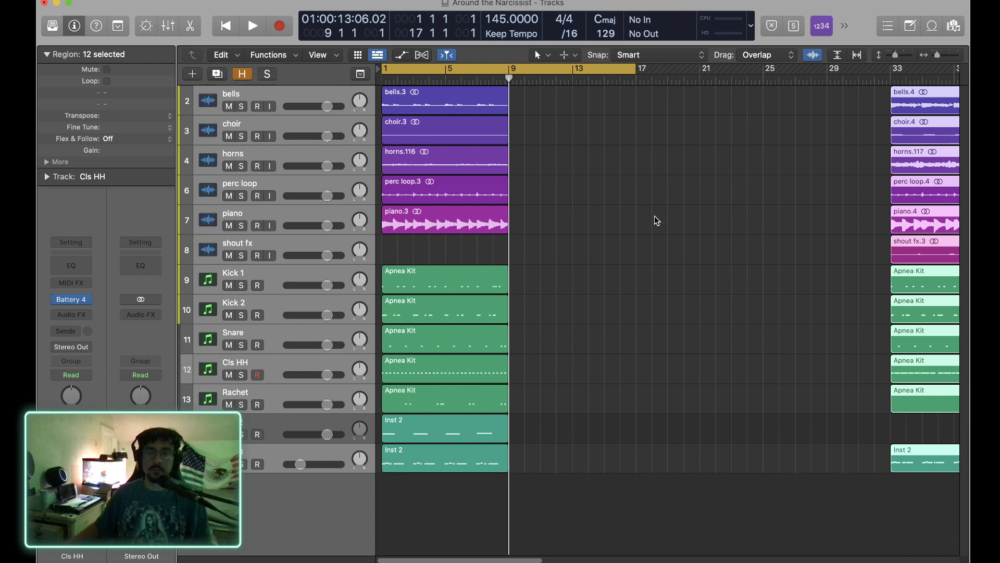
{"action": "scroll", "coordinate": [679, 212], "scroll_direction": "right", "scroll_amount": 10}
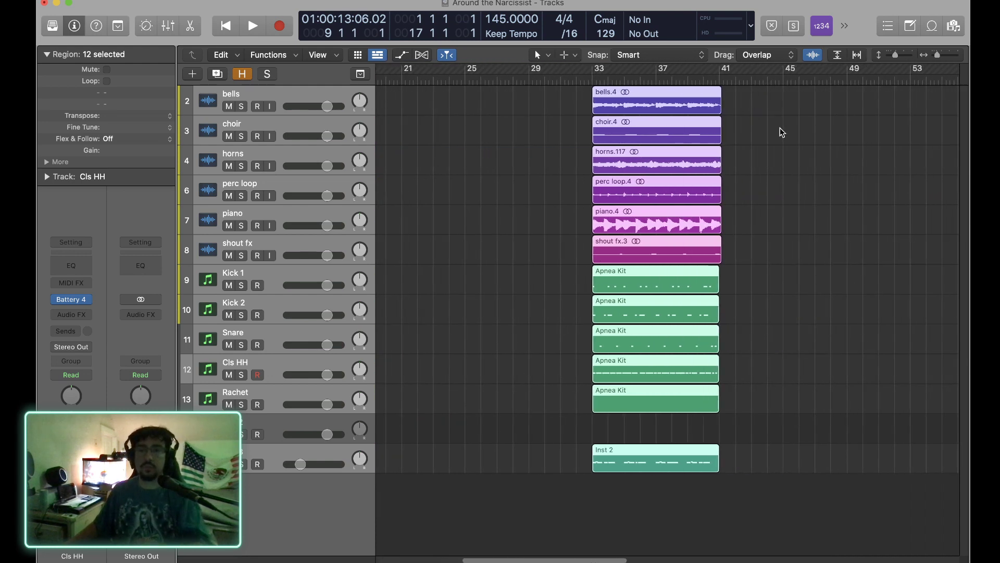
{"action": "left_click_drag", "start_coordinate": [767, 101], "coordinate": [577, 495]}
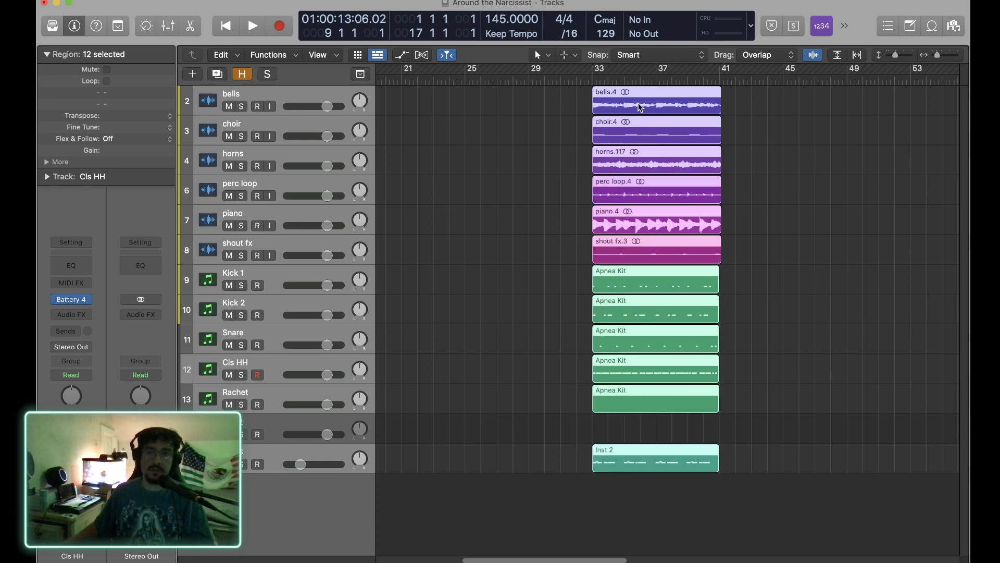
{"action": "left_click_drag", "start_coordinate": [641, 107], "coordinate": [764, 108]}
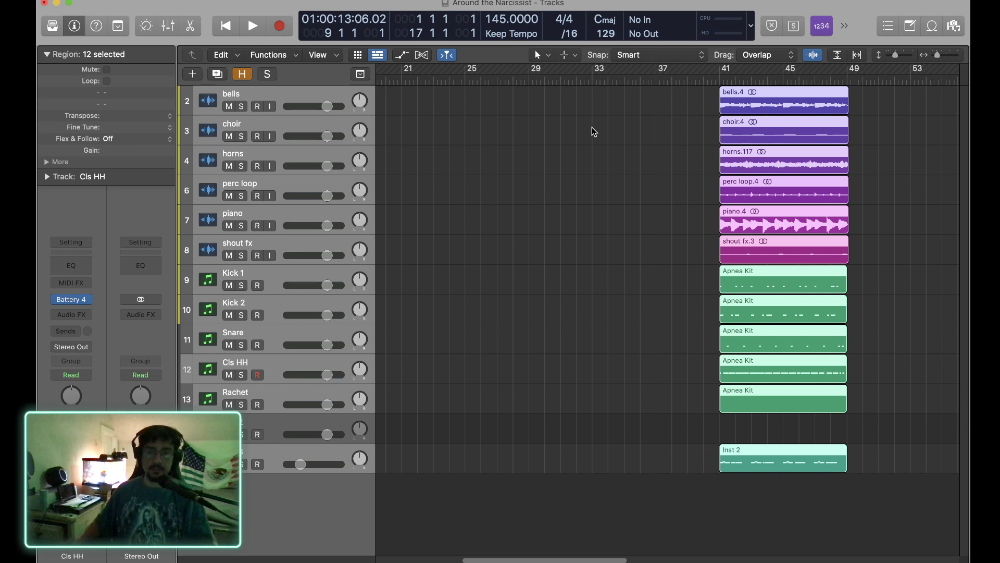
Repeat all the regions in bars 1 to 9 once to fill bars 9 to 17.
{"action": "key", "text": "super+Left"}
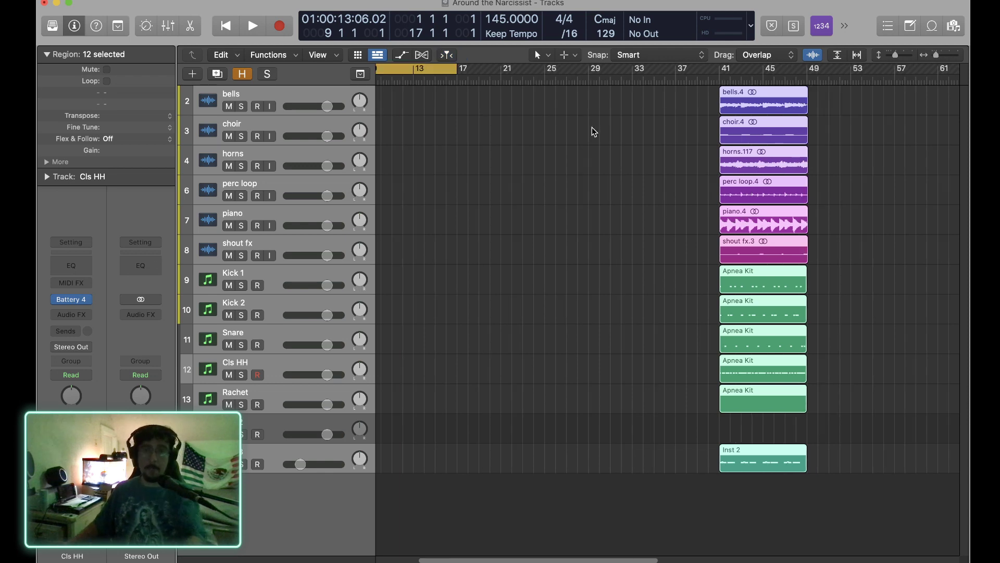
{"action": "scroll", "coordinate": [592, 127], "scroll_direction": "left", "scroll_amount": 5}
{"action": "left_click_drag", "start_coordinate": [501, 102], "coordinate": [407, 483]}
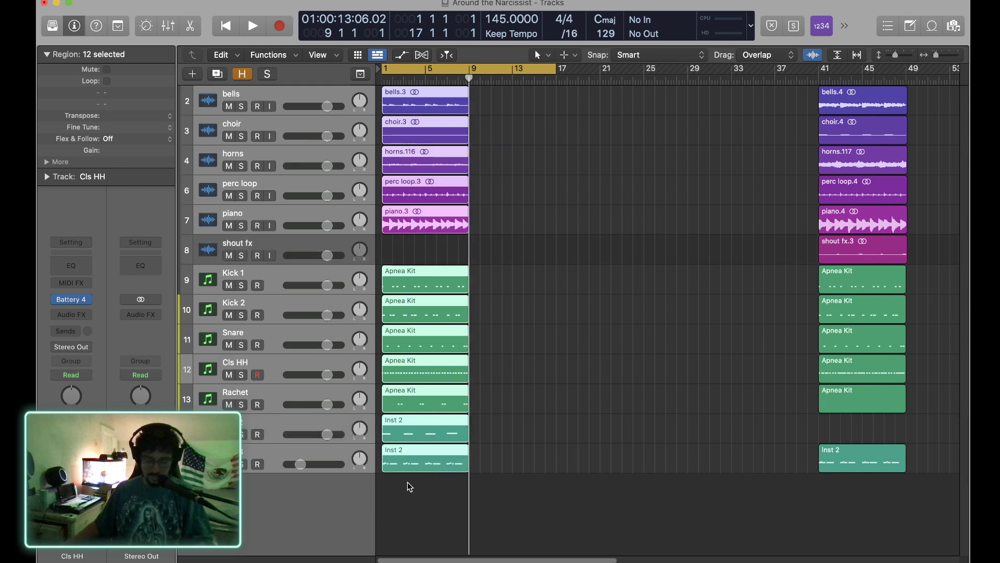
{"action": "key", "text": "super+r"}
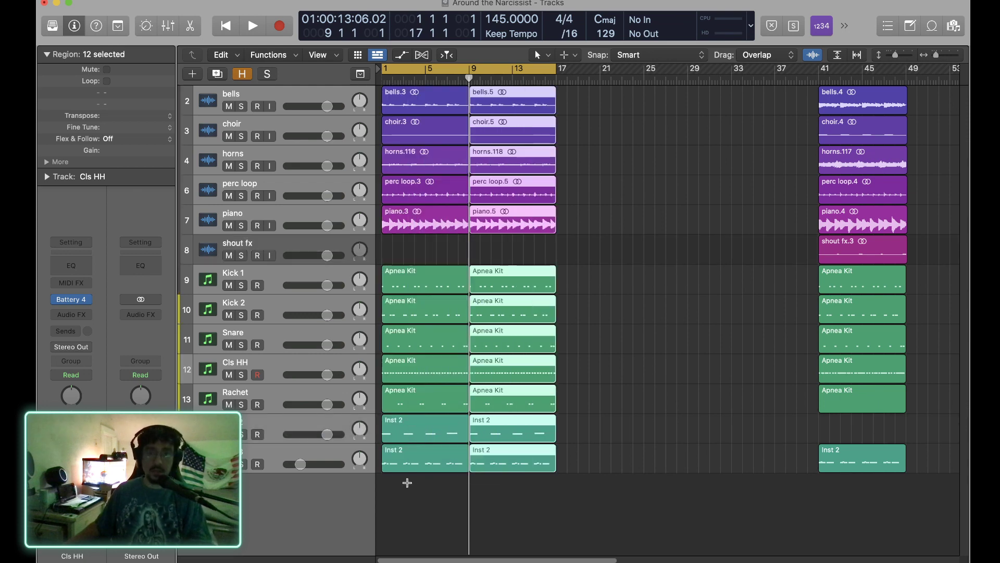
Repeat the copied regions three more times to fill the gap from bar 17 to bar 41.
{"action": "key", "text": "super+r"}
{"action": "key", "text": "super+r"}
{"action": "key", "text": "super+r"}
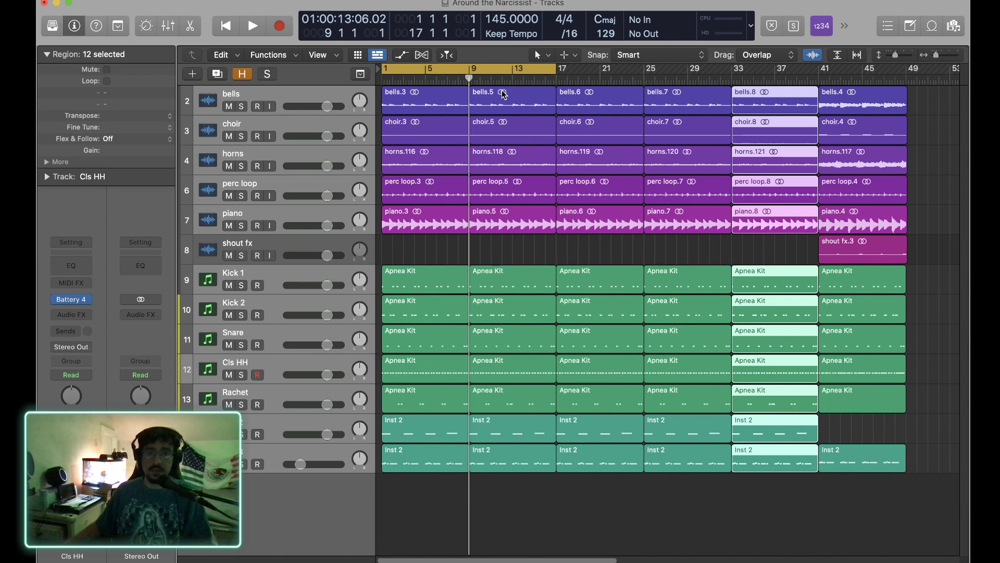
Place the playhead at bar 10 and repeat all the regions that start at bar 41 once.
{"action": "left_click_drag", "start_coordinate": [471, 78], "coordinate": [480, 78]}
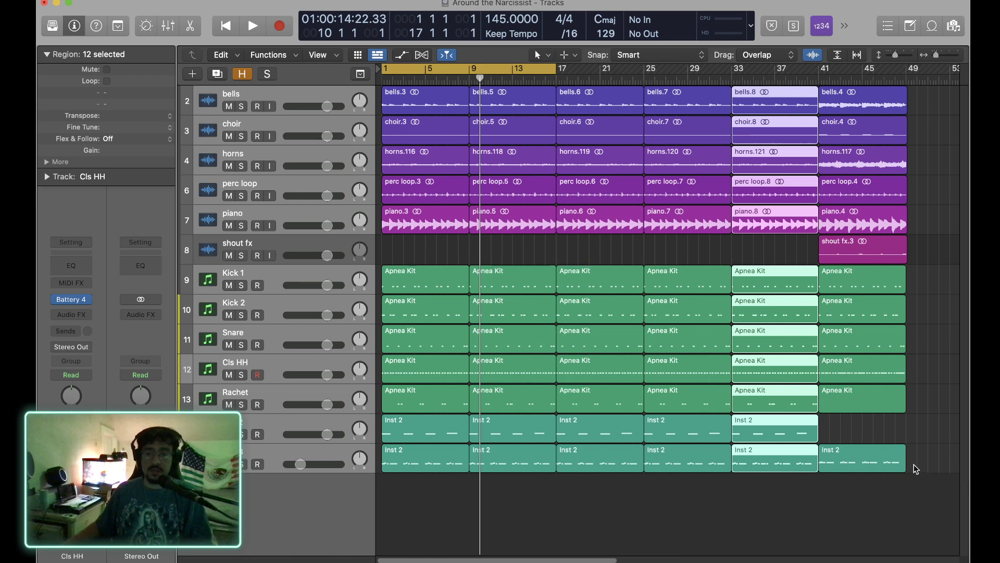
{"action": "left_click", "coordinate": [926, 455]}
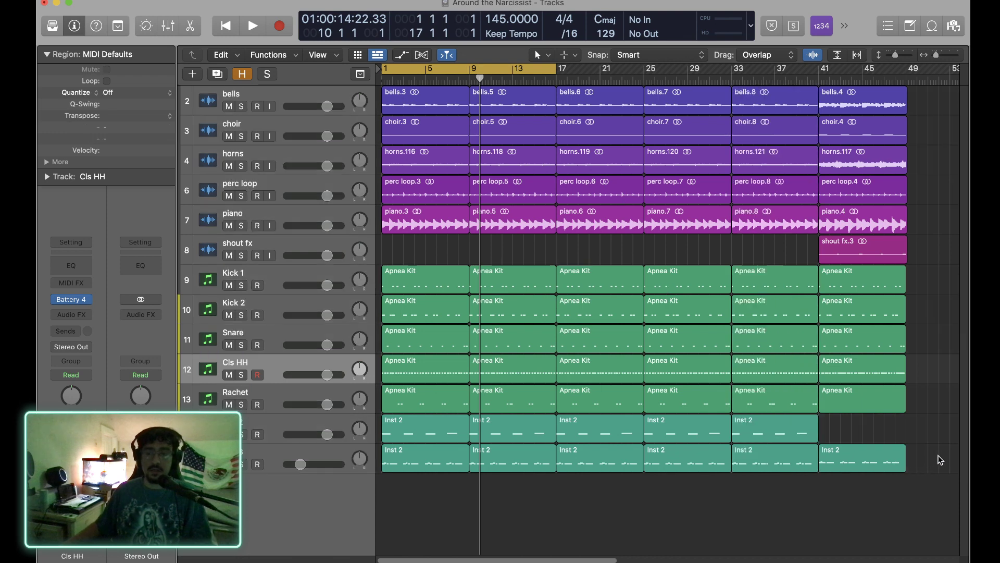
{"action": "scroll", "coordinate": [939, 459], "scroll_direction": "right", "scroll_amount": 5}
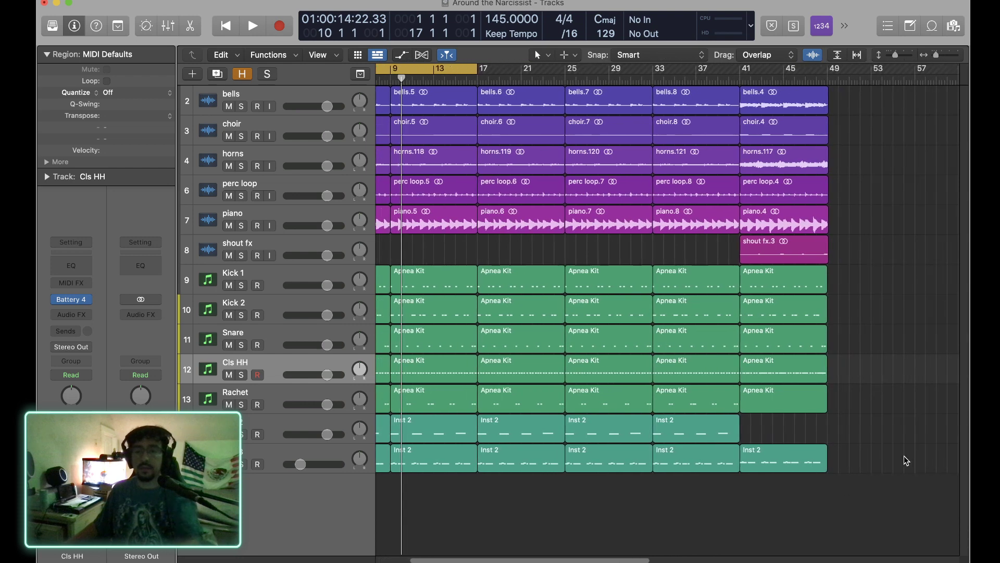
{"action": "left_click_drag", "start_coordinate": [890, 457], "coordinate": [770, 100]}
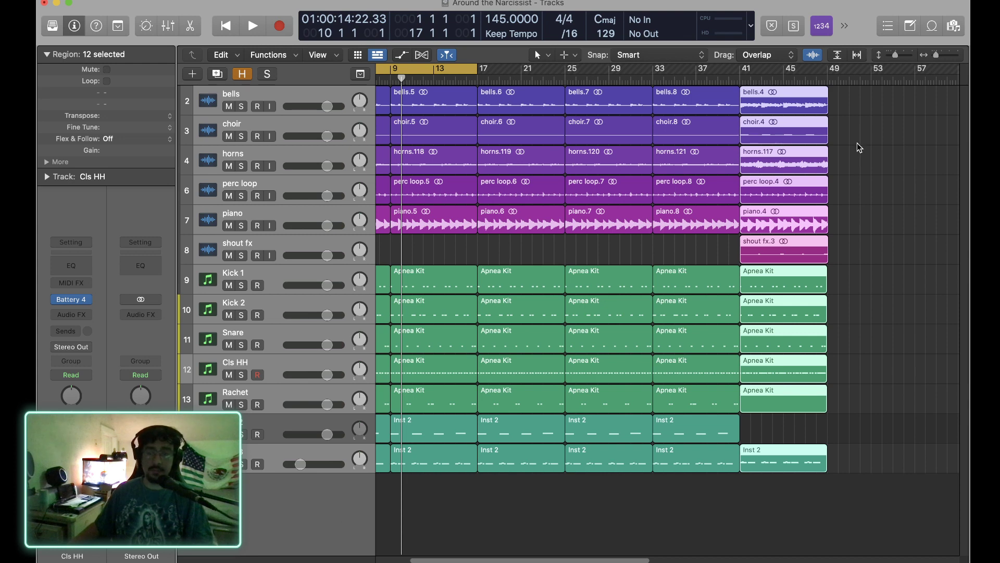
{"action": "key", "text": "super+r"}
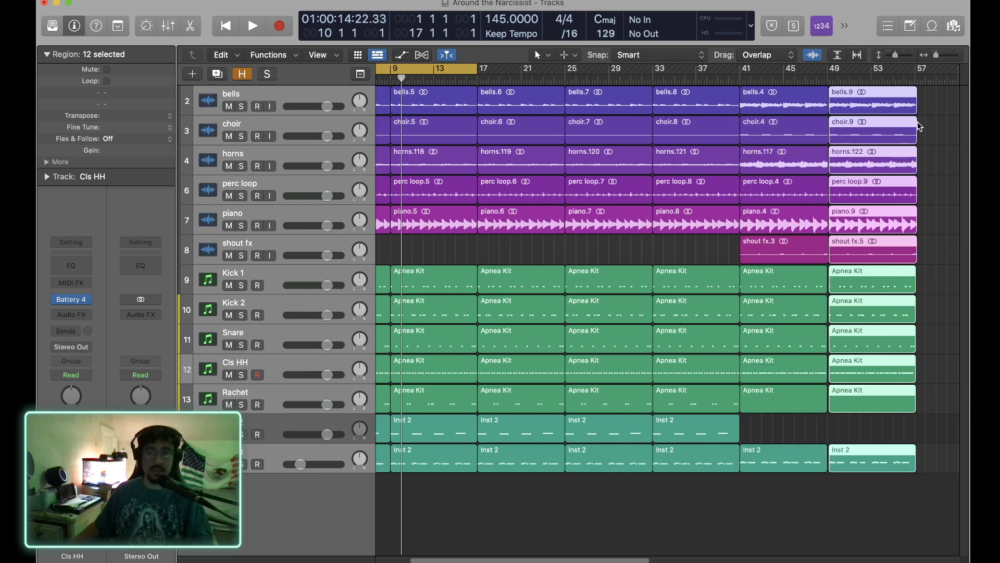
Repeat all the regions from bar 9 to bar 57 once and place the playhead near the copies' end in bar 104.
{"action": "mouse_move", "coordinate": [933, 99]}
{"action": "left_mouse_down"}
{"action": "mouse_move", "coordinate": [896, 317]}
{"action": "mouse_move", "coordinate": [833, 466]}
{"action": "mouse_move", "coordinate": [364, 437]}
{"action": "mouse_move", "coordinate": [475, 438]}
{"action": "mouse_move", "coordinate": [500, 480]}
{"action": "left_mouse_up"}
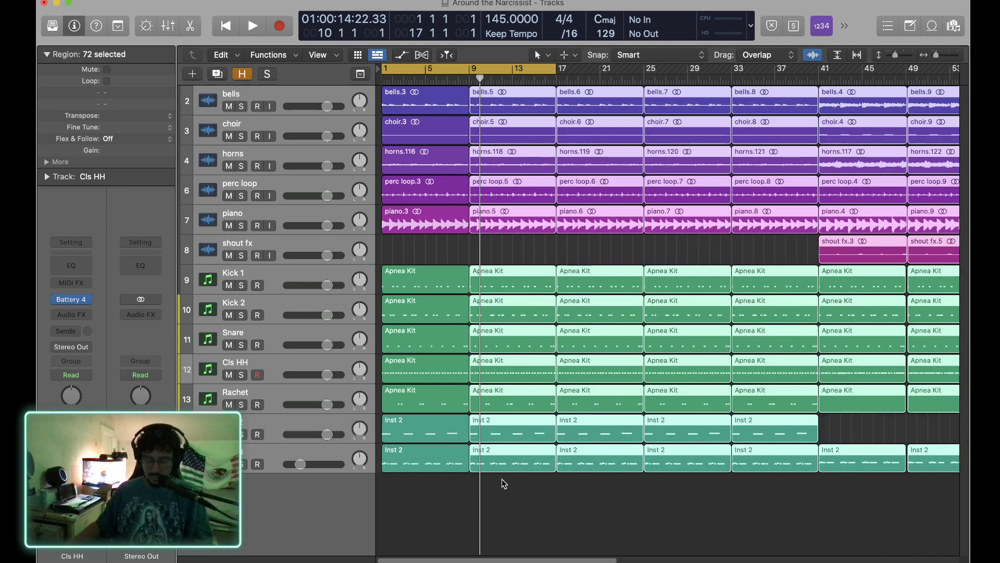
{"action": "key", "text": "super+r"}
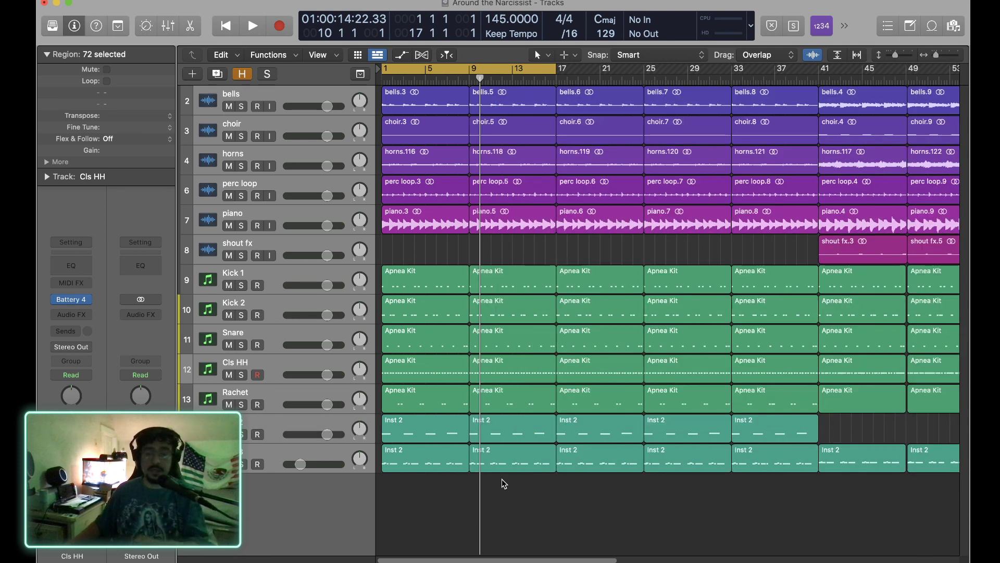
{"action": "key", "text": "super+Left"}
{"action": "key", "text": "super+Left"}
{"action": "key", "text": "super+Left"}
{"action": "key", "text": "super+Left"}
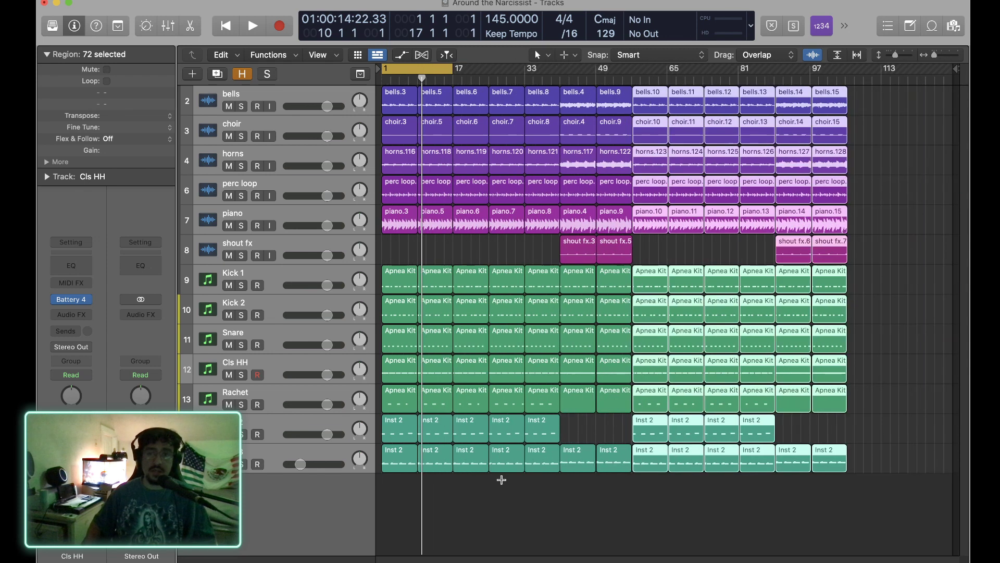
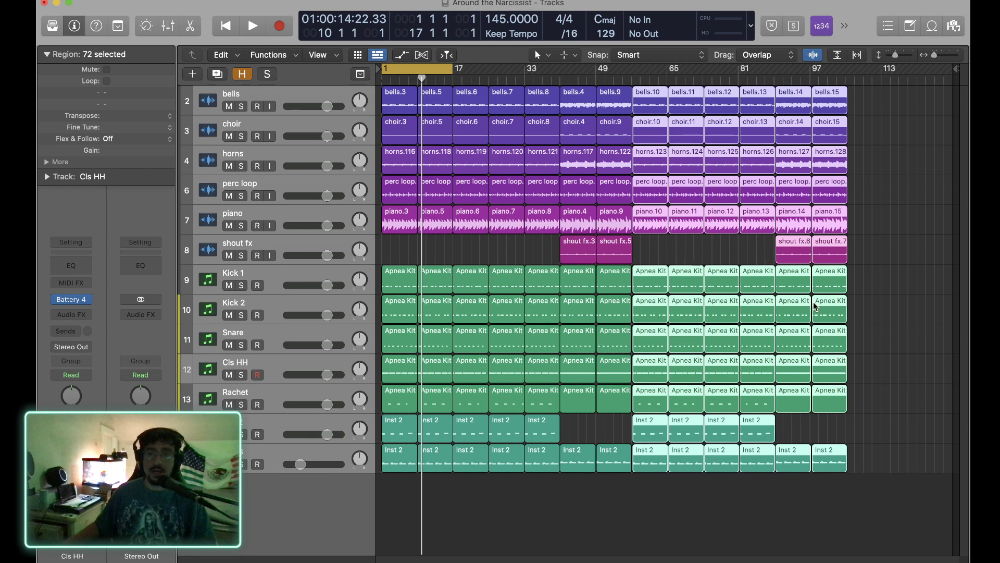
{"action": "left_click", "coordinate": [842, 78]}
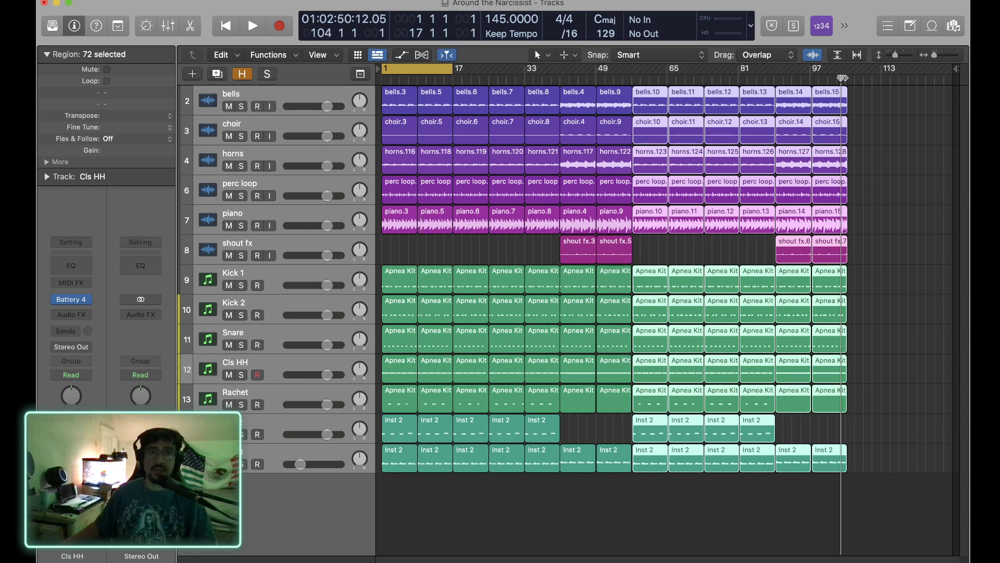
{"action": "left_click_drag", "start_coordinate": [842, 78], "coordinate": [845, 79]}
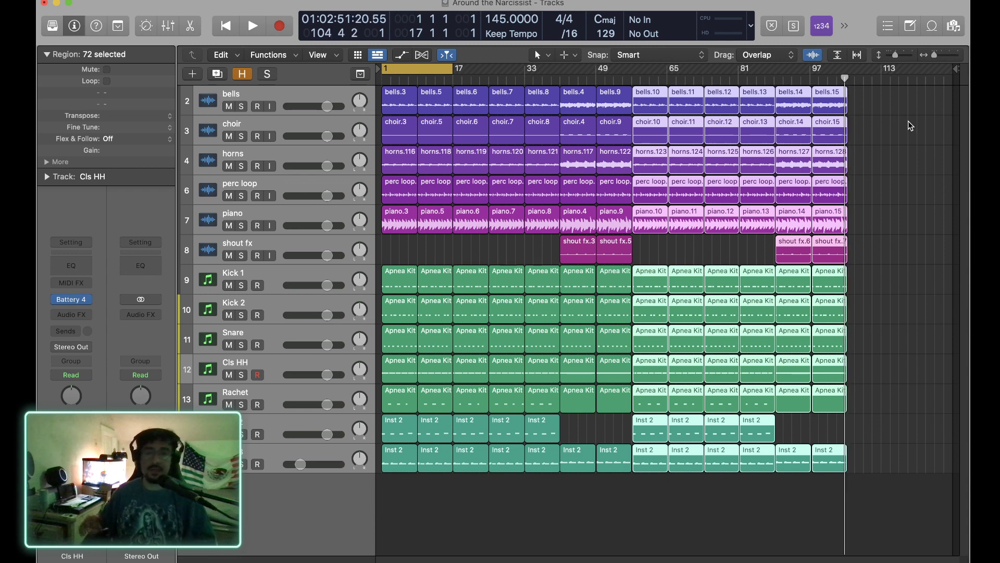
Undo the repeats back to the single copy of the opening regions at bars 9 to 17.
{"action": "key", "text": "Delete"}
{"action": "key", "text": "Delete"}
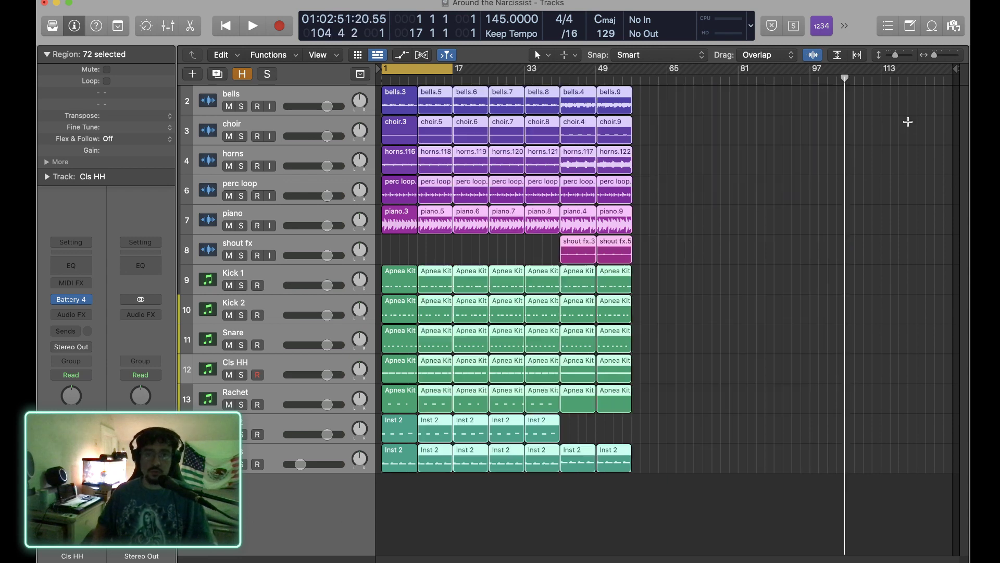
{"action": "key", "text": "Delete"}
{"action": "key", "text": "Delete"}
{"action": "key", "text": "Delete"}
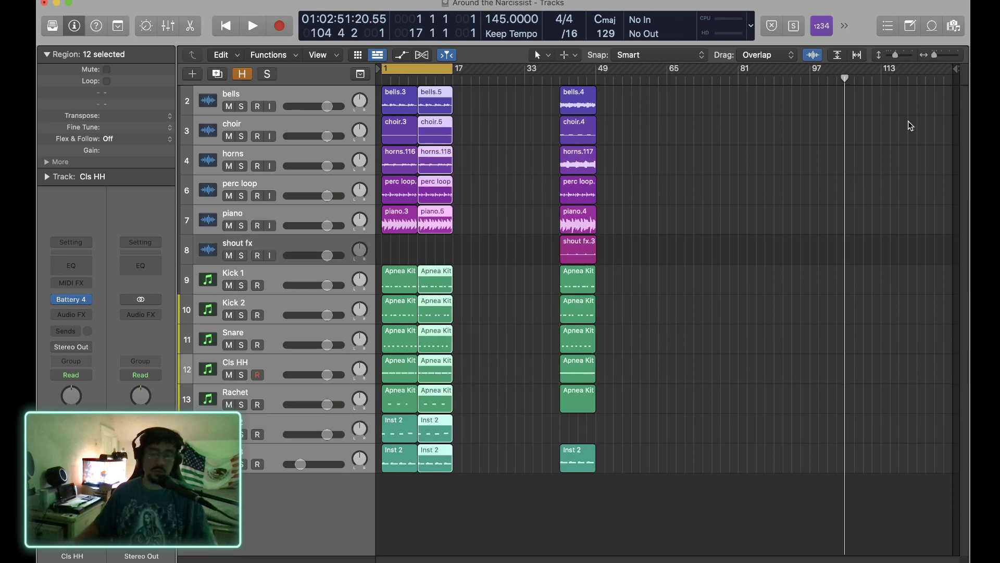
Examine the copied regions in close-up, checking where they meet the originals at bar 9 and where they end at bar 17.
{"action": "key", "text": "z"}
{"action": "key", "text": "super+Right"}
{"action": "key", "text": "super+Right"}
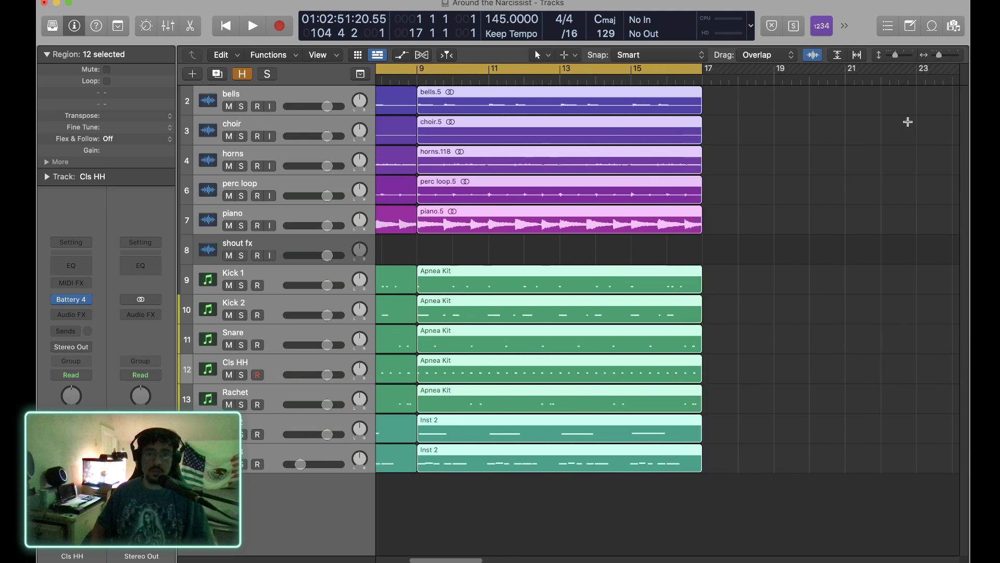
{"action": "key", "text": "super+Right"}
{"action": "key", "text": "super+Right"}
{"action": "key", "text": "super+Right"}
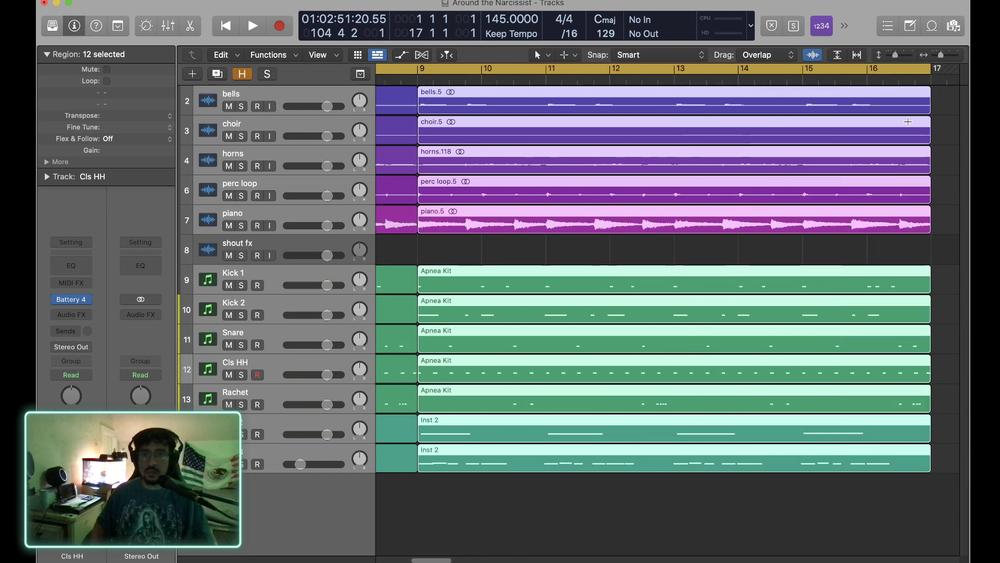
{"action": "key", "text": "super+Right"}
{"action": "key", "text": "super+Right"}
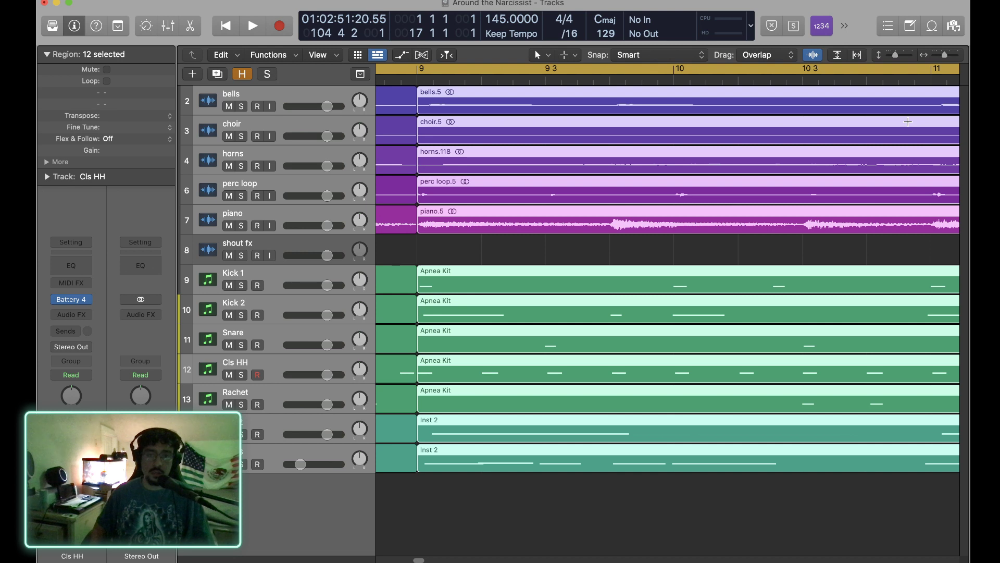
{"action": "key", "text": "super+Left"}
{"action": "key", "text": "super+Left"}
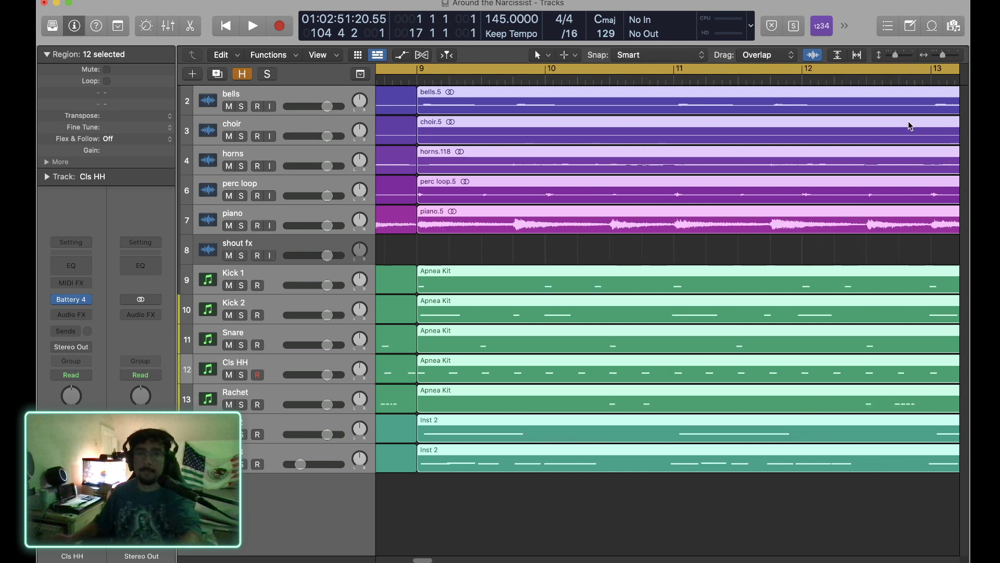
{"action": "scroll", "coordinate": [908, 122], "scroll_direction": "right", "scroll_amount": 12}
{"action": "scroll", "coordinate": [908, 125], "scroll_direction": "right", "scroll_amount": 3}
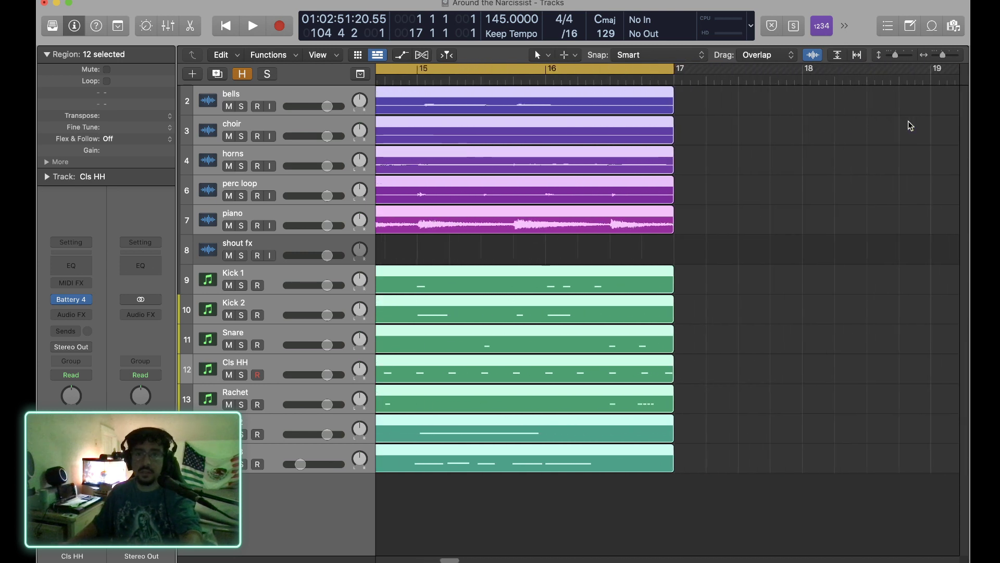
{"action": "scroll", "coordinate": [701, 150], "scroll_direction": "left", "scroll_amount": 15}
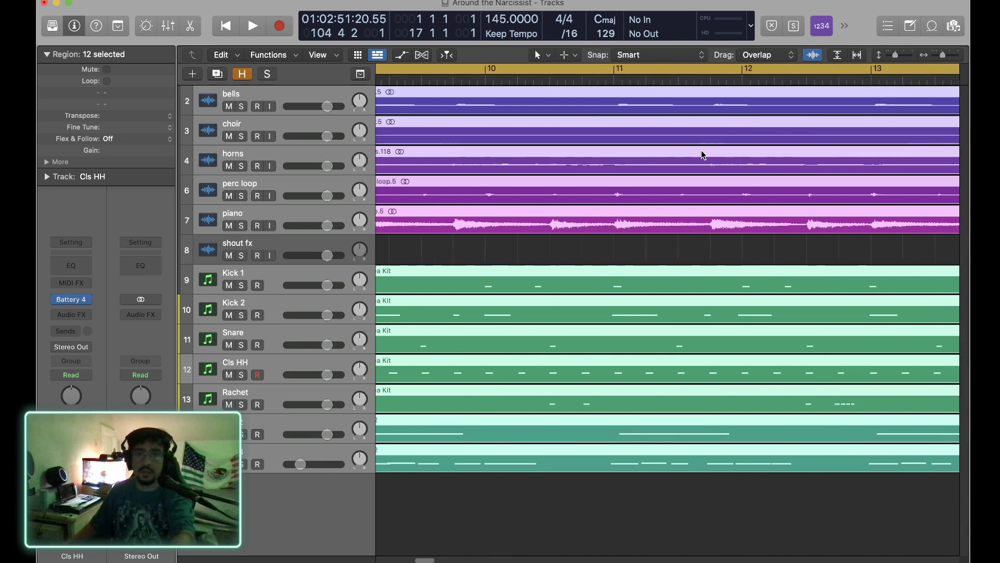
{"action": "scroll", "coordinate": [701, 155], "scroll_direction": "left", "scroll_amount": 7}
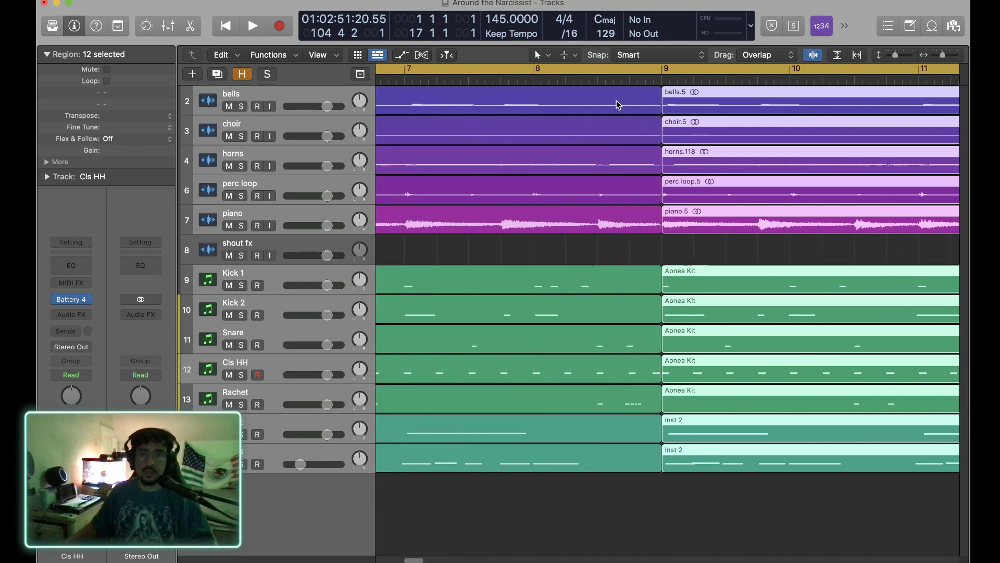
{"action": "left_click", "coordinate": [616, 105]}
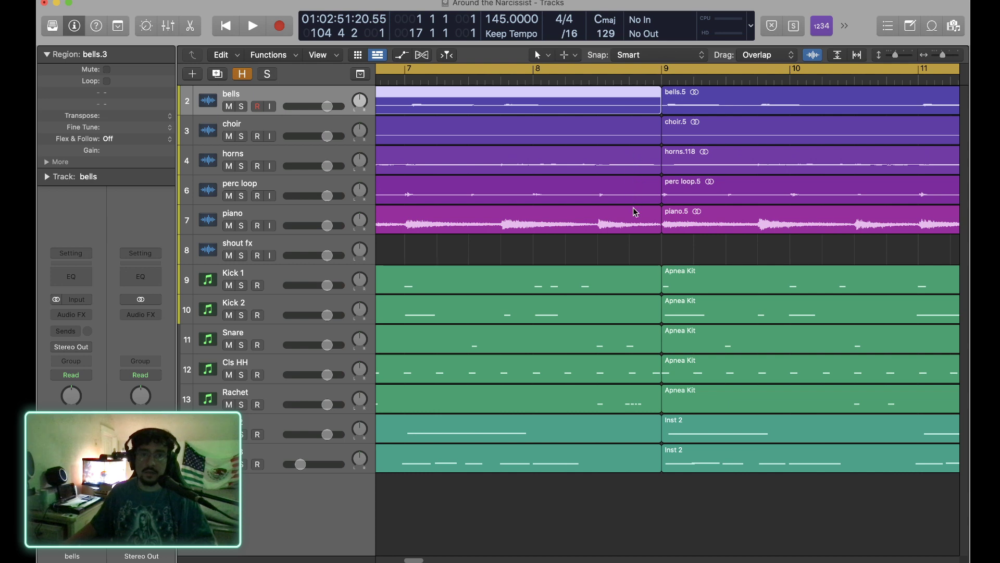
Check the horns region's edge at bar 9, the end of the copies at bar 17 and the ending of the section at bar 49.
{"action": "left_click", "coordinate": [629, 168]}
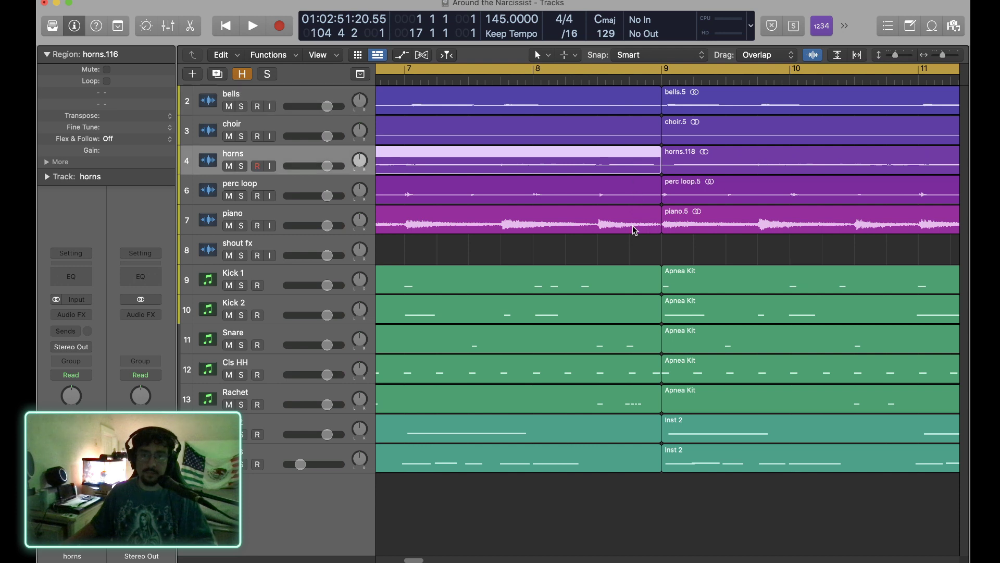
{"action": "scroll", "coordinate": [638, 286], "scroll_direction": "right", "scroll_amount": 15}
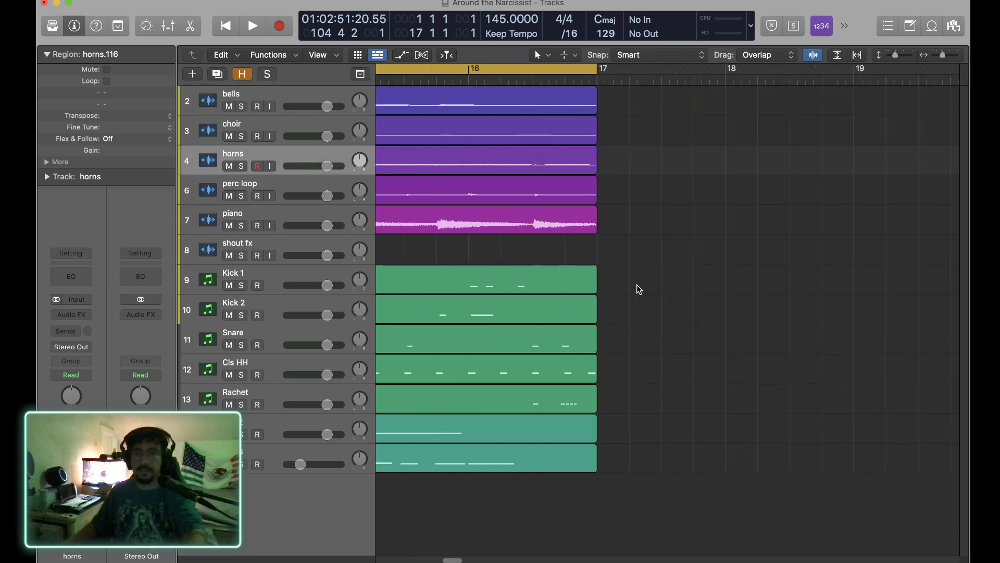
{"action": "scroll", "coordinate": [637, 286], "scroll_direction": "right", "scroll_amount": 8}
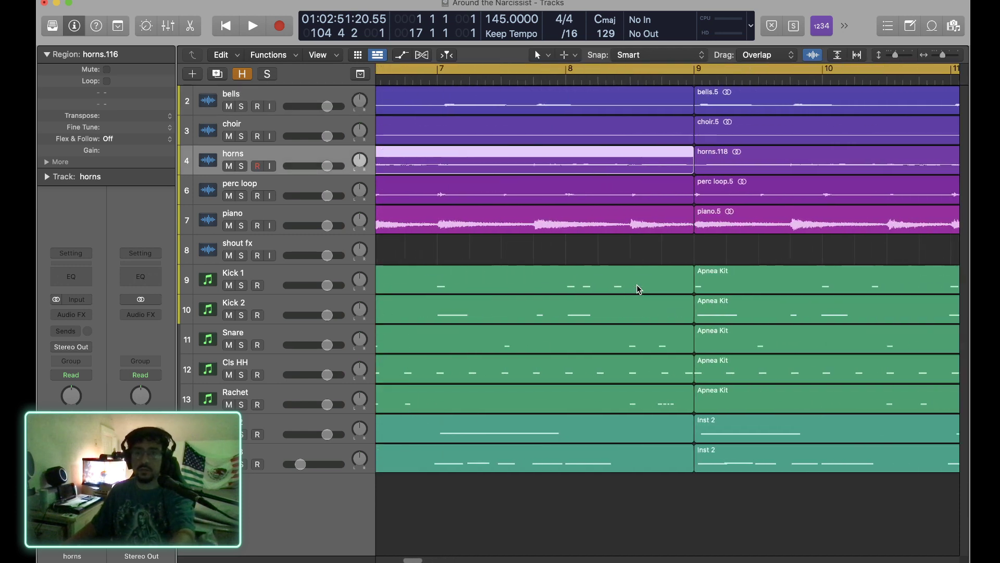
{"action": "scroll", "coordinate": [639, 290], "scroll_direction": "right", "scroll_amount": 20}
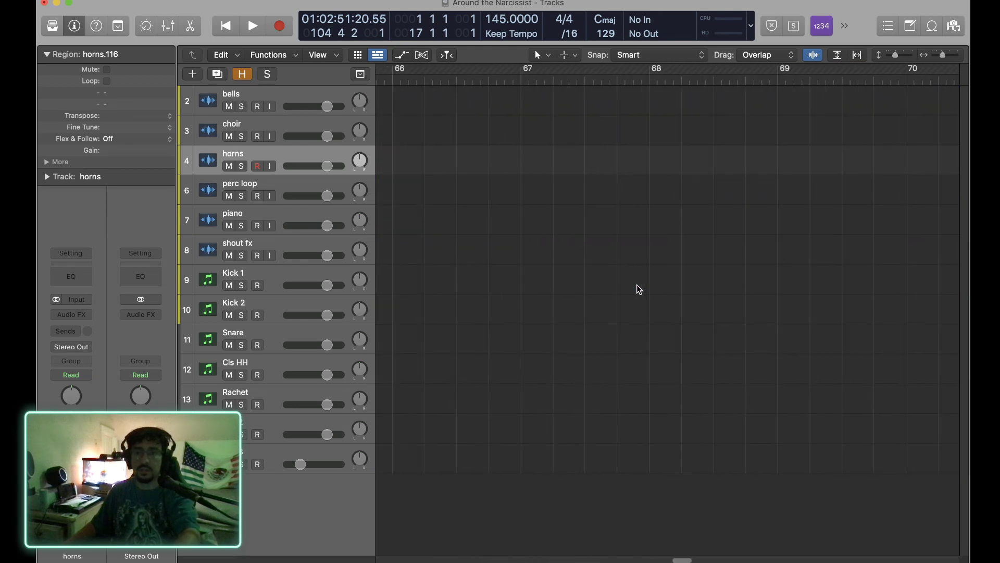
{"action": "scroll", "coordinate": [639, 290], "scroll_direction": "left", "scroll_amount": 10}
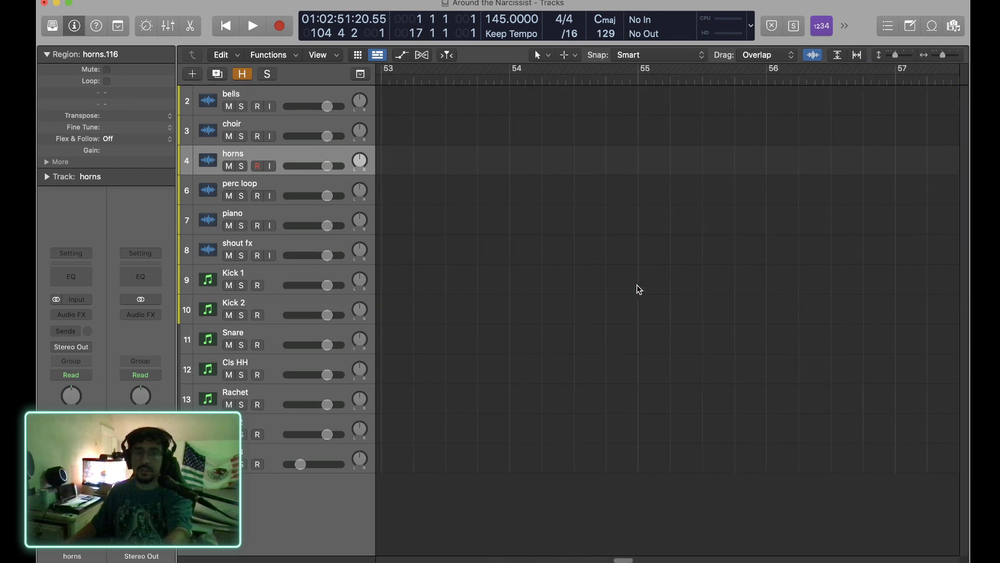
{"action": "scroll", "coordinate": [640, 290], "scroll_direction": "left", "scroll_amount": 1}
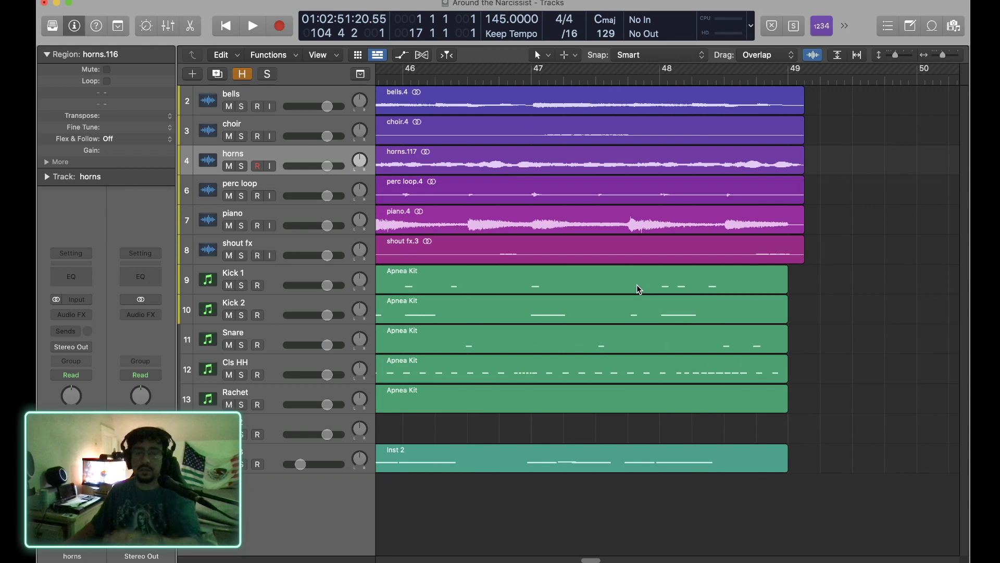
Repeat the opening eight-bar regions on all their tracks until they fill the arrangement up to bar 41.
{"action": "key", "text": "super+a"}
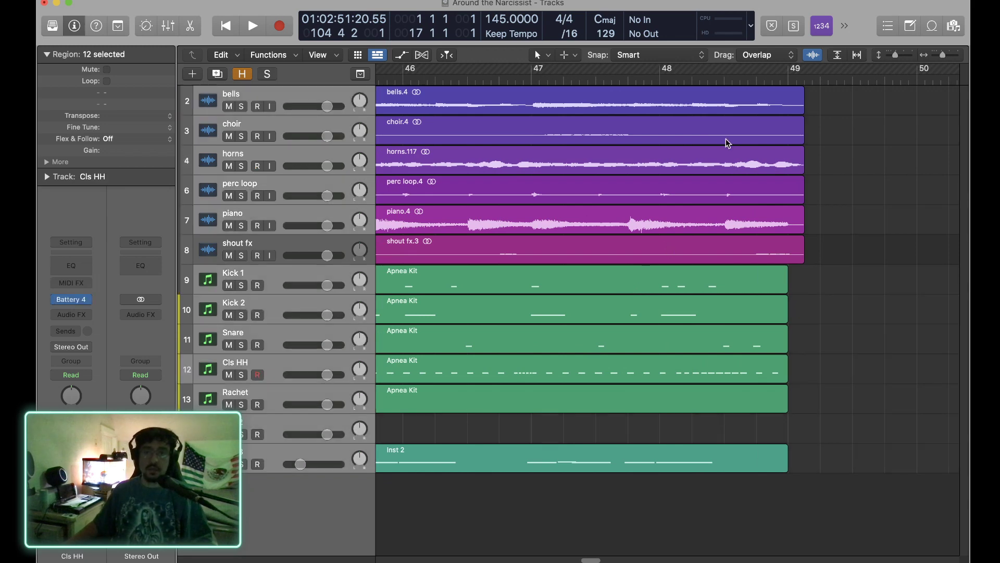
{"action": "left_click", "coordinate": [857, 55]}
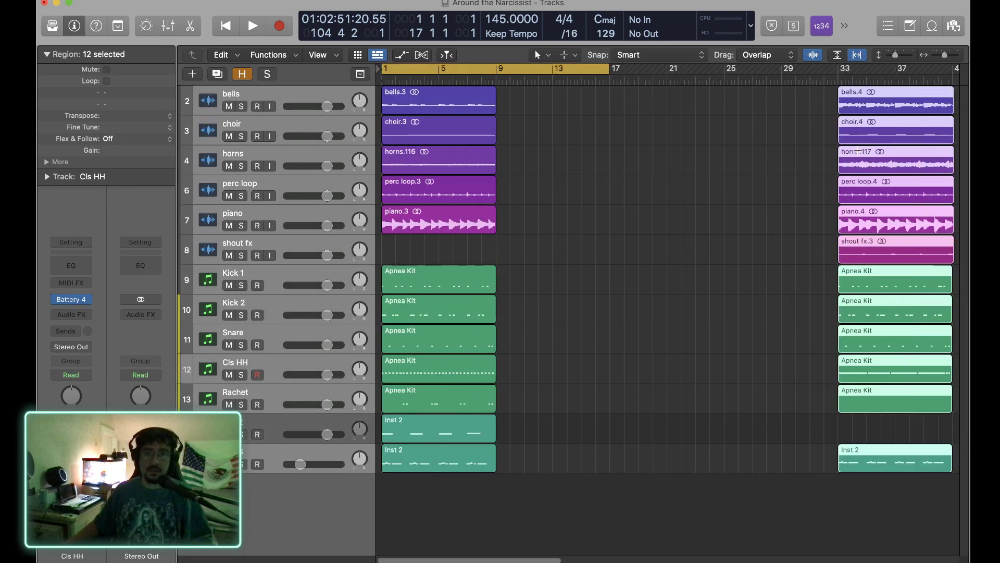
{"action": "key", "text": "super+r"}
{"action": "key", "text": "super+r"}
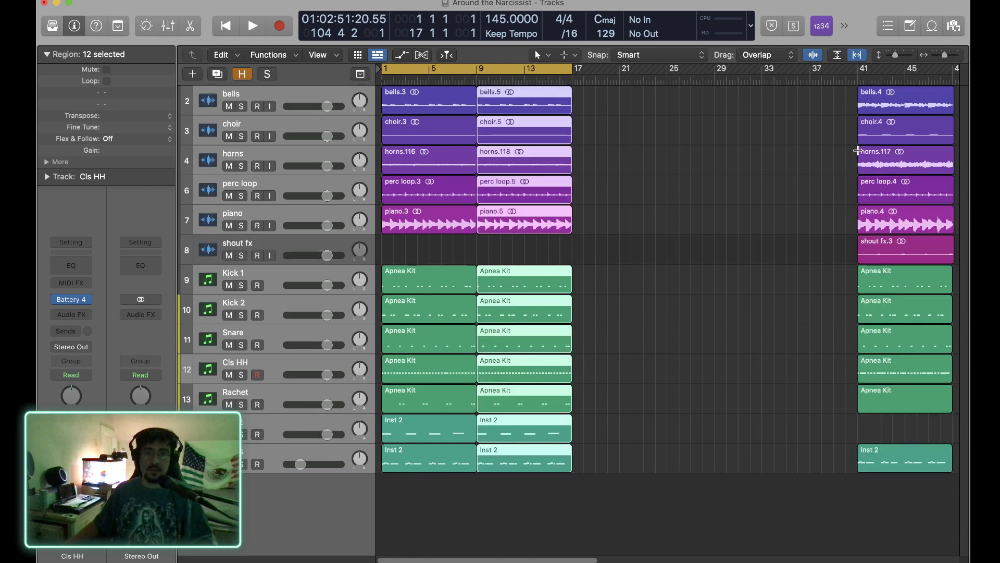
{"action": "key", "text": "super+r"}
{"action": "key", "text": "super+r"}
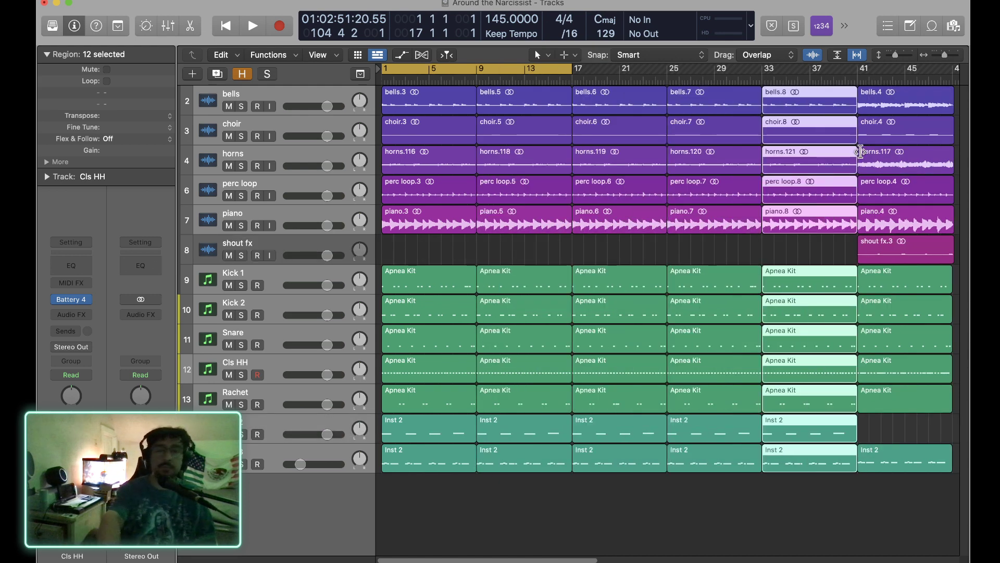
Select all the regions starting at bar 41 and copy them once so that the copies start at bar 49.
{"action": "scroll", "coordinate": [861, 151], "scroll_direction": "right", "scroll_amount": 8}
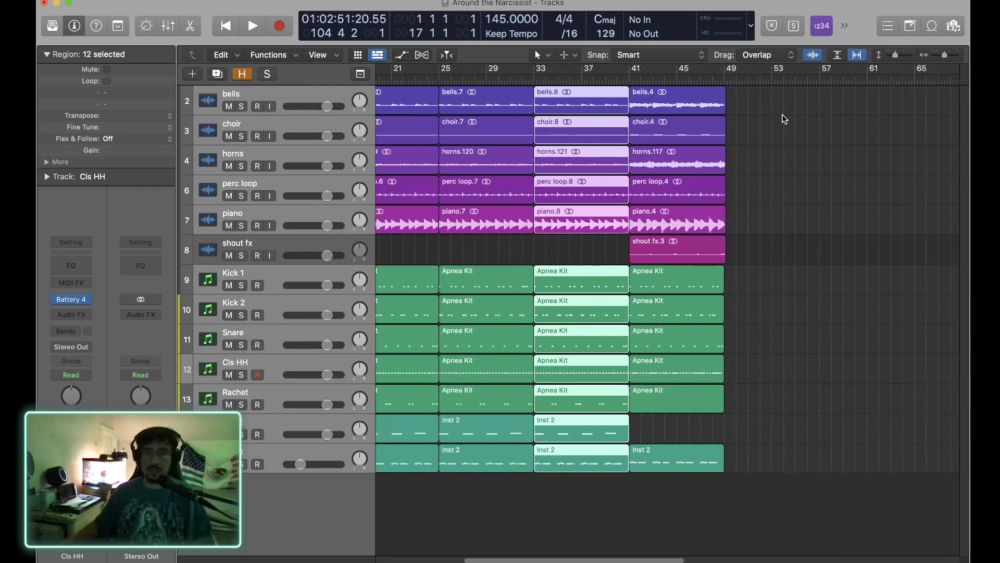
{"action": "left_click_drag", "start_coordinate": [773, 95], "coordinate": [665, 460]}
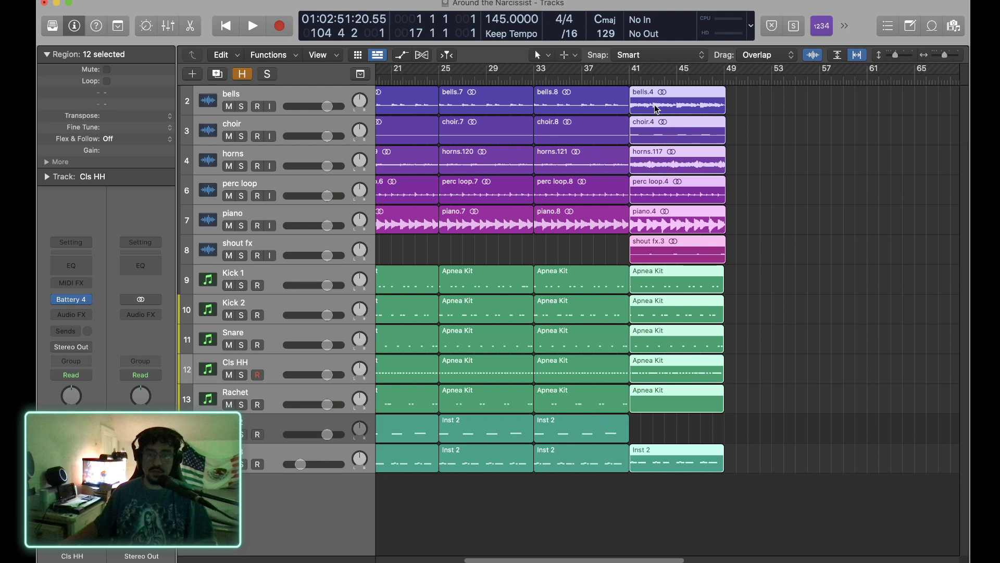
{"action": "left_click_drag", "start_coordinate": [655, 105], "coordinate": [749, 115]}
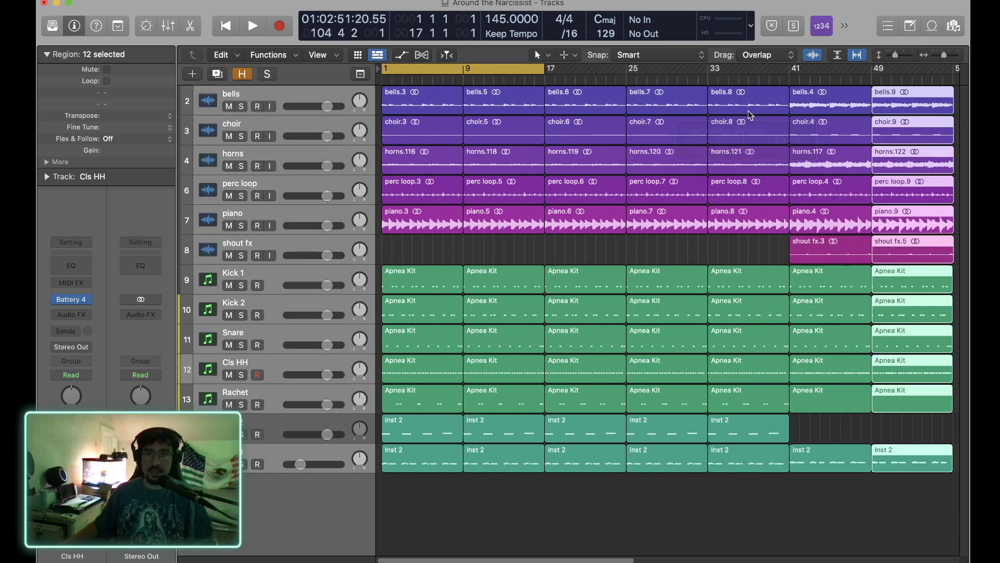
Examine the join at bar 49 in close-up, where the copied regions meet the section before them, and clear the region selection.
{"action": "key", "text": "super+Right"}
{"action": "key", "text": "super+Right"}
{"action": "key", "text": "super+Right"}
{"action": "key", "text": "super+Right"}
{"action": "key", "text": "super+Right"}
{"action": "key", "text": "super+Right"}
{"action": "key", "text": "super+Right"}
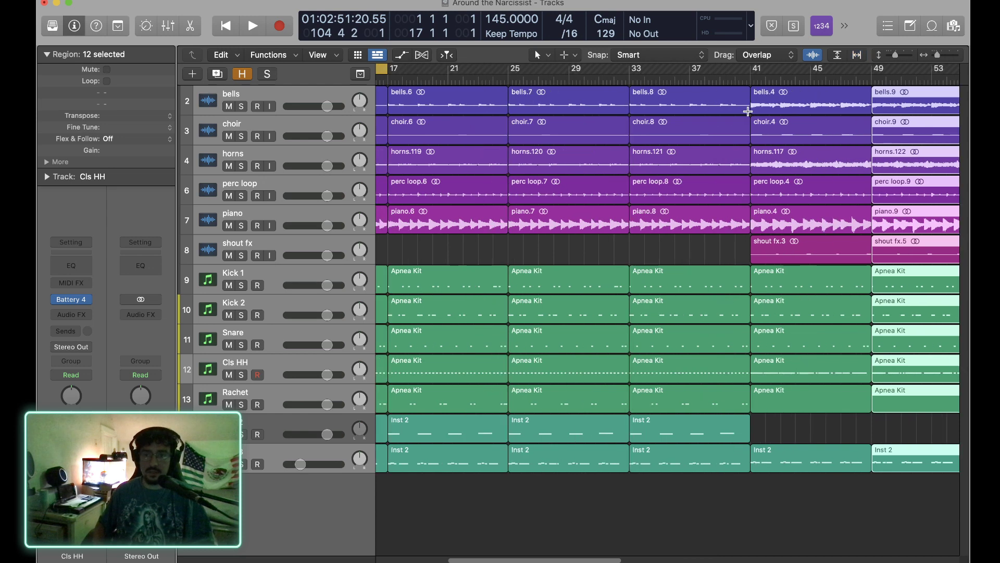
{"action": "scroll", "coordinate": [749, 115], "scroll_direction": "right", "scroll_amount": 5}
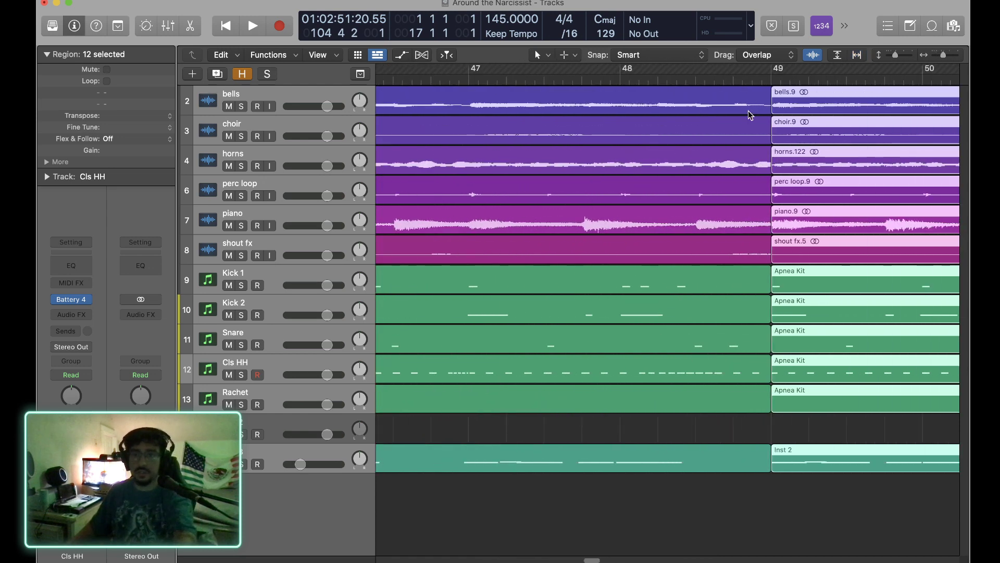
{"action": "left_click", "coordinate": [531, 438]}
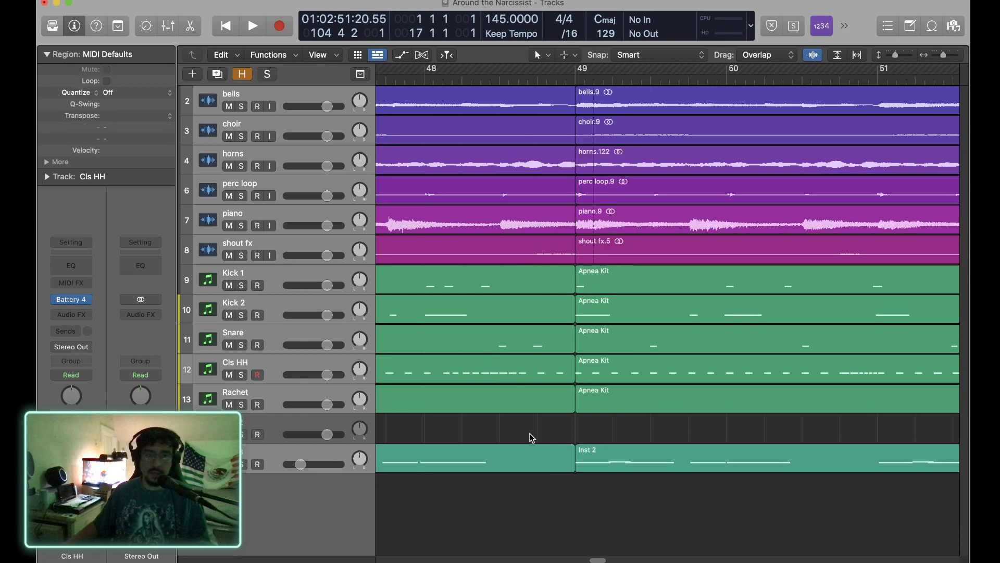
Select both horns regions meeting at bar 49 and open them in the audio editor at their overlap.
{"action": "left_click", "coordinate": [561, 167]}
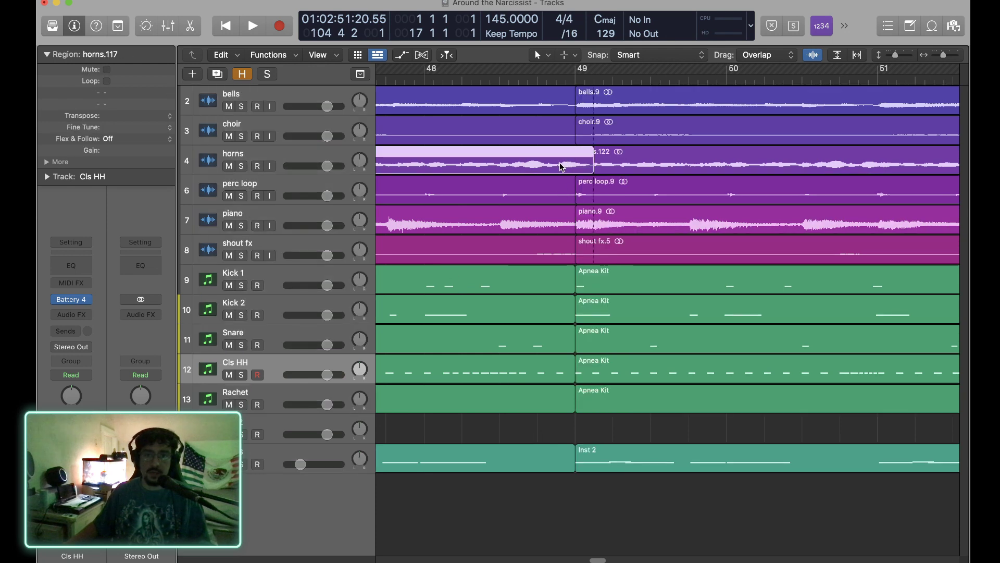
{"action": "left_click", "coordinate": [613, 165], "text": "shift"}
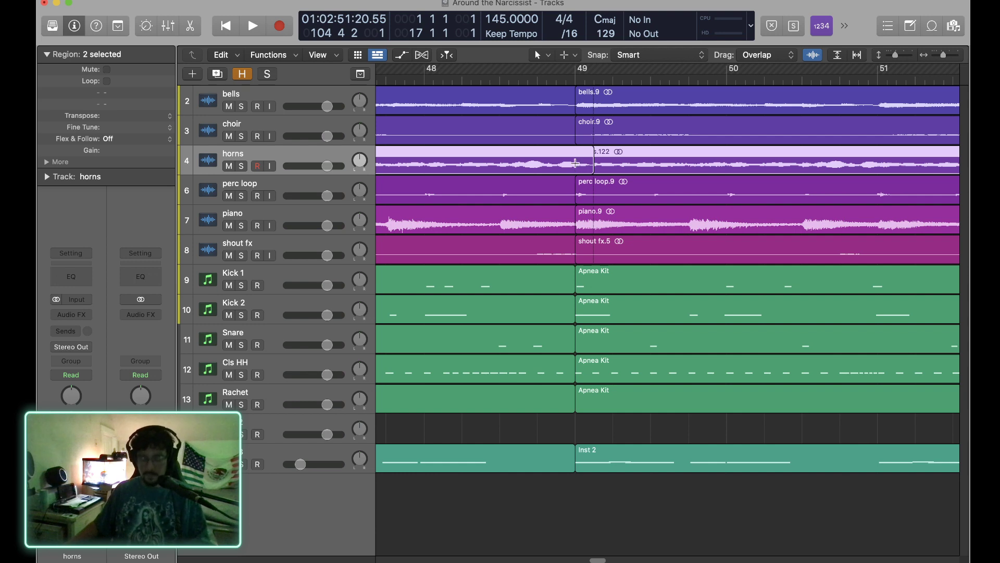
{"action": "key", "text": "super+e"}
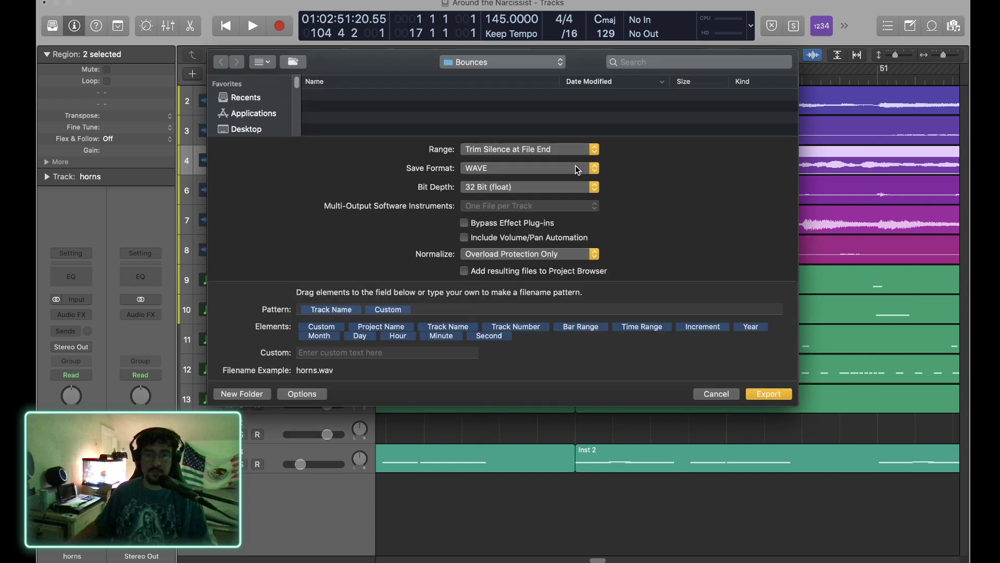
{"action": "left_click", "coordinate": [703, 394]}
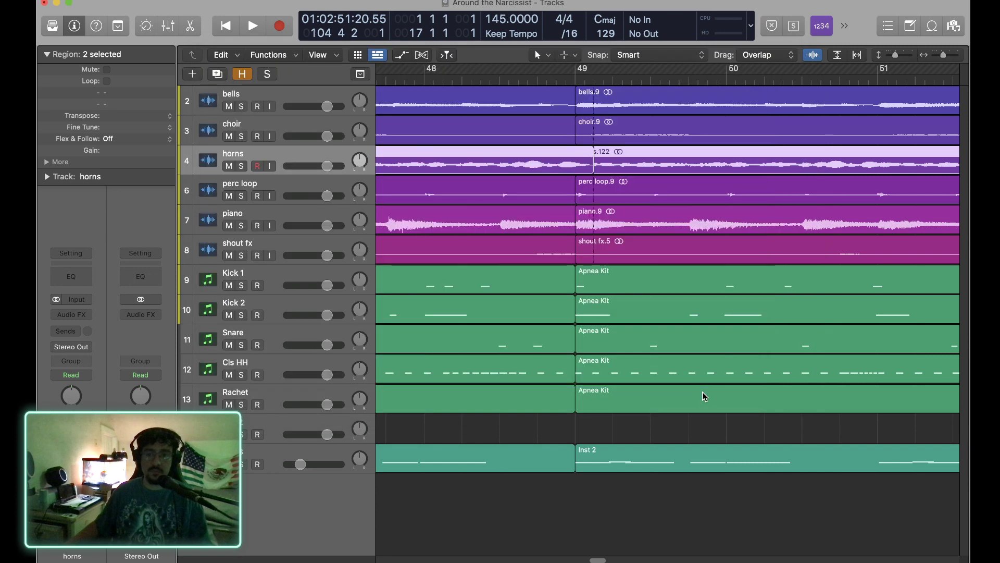
{"action": "key", "text": "e"}
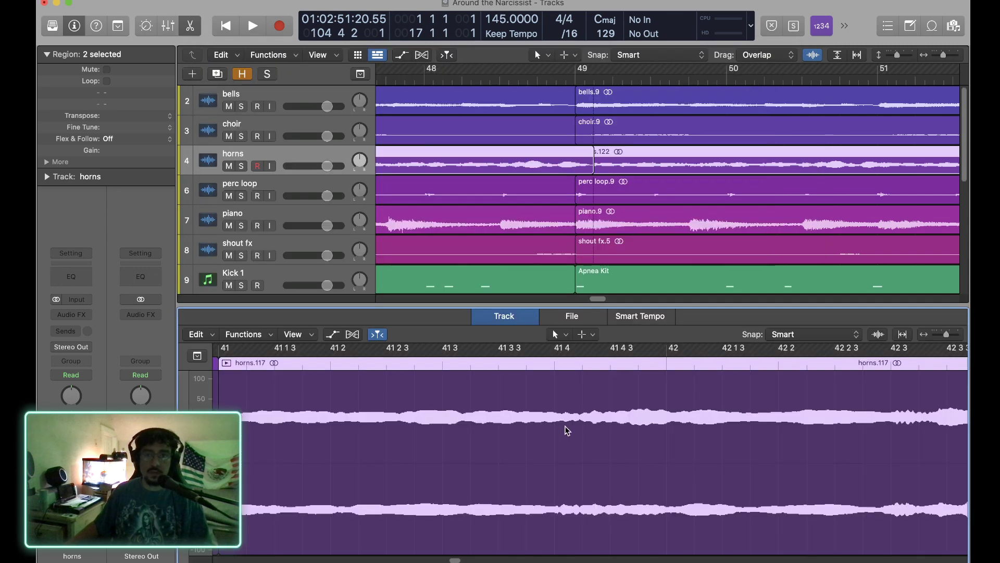
{"action": "scroll", "coordinate": [576, 430], "scroll_direction": "right", "scroll_amount": 10}
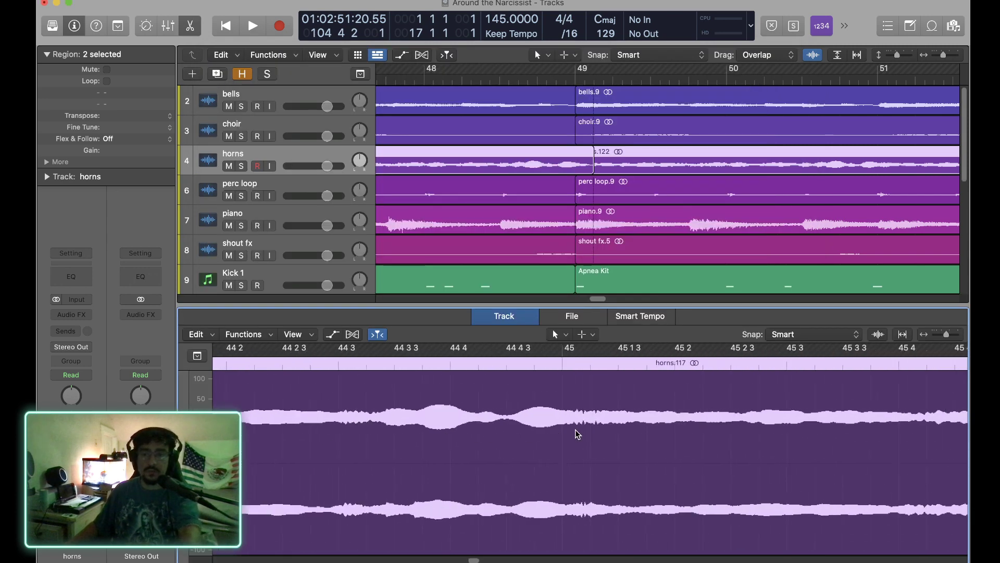
{"action": "scroll", "coordinate": [576, 430], "scroll_direction": "right", "scroll_amount": 12}
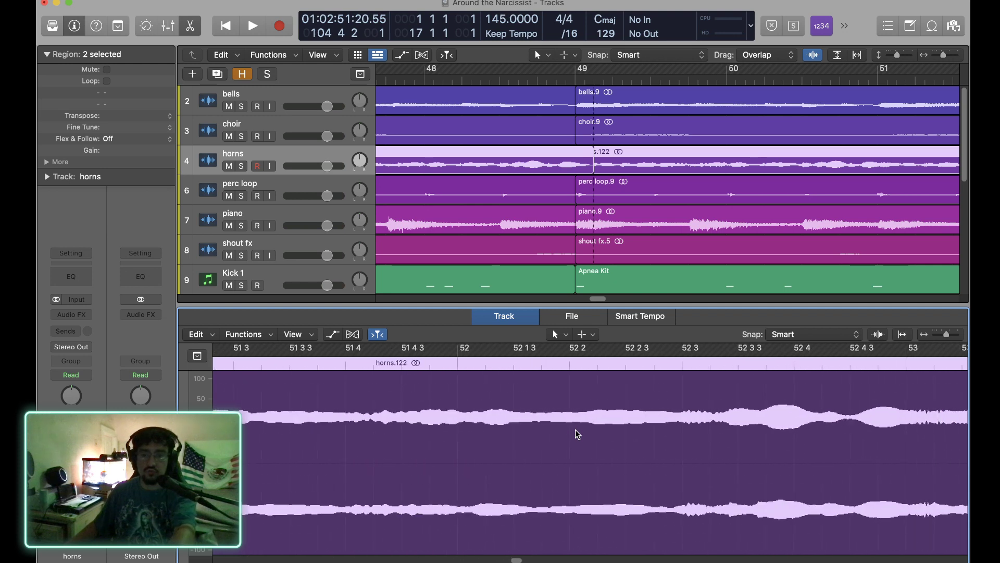
{"action": "scroll", "coordinate": [575, 429], "scroll_direction": "left", "scroll_amount": 5}
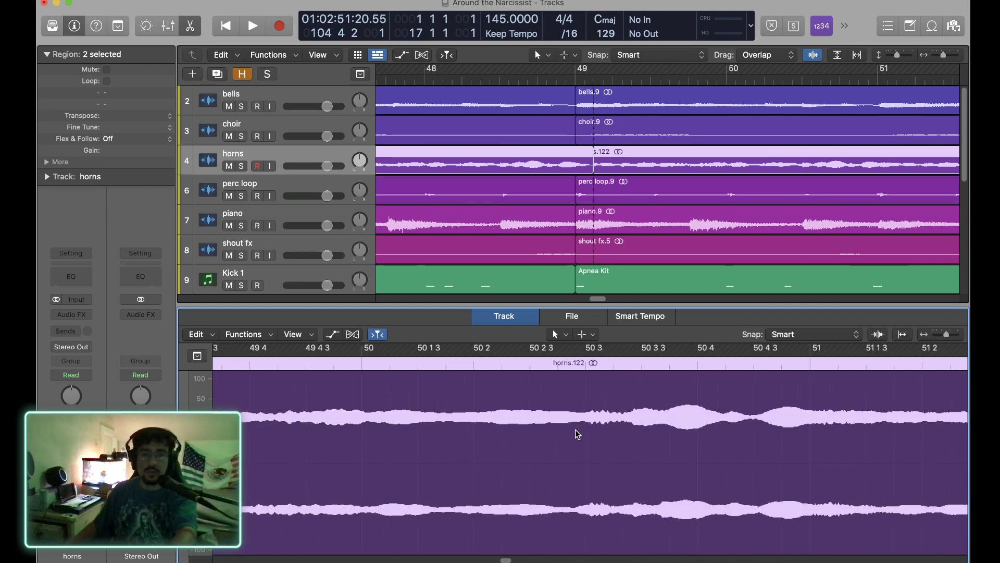
{"action": "scroll", "coordinate": [575, 429], "scroll_direction": "left", "scroll_amount": 3}
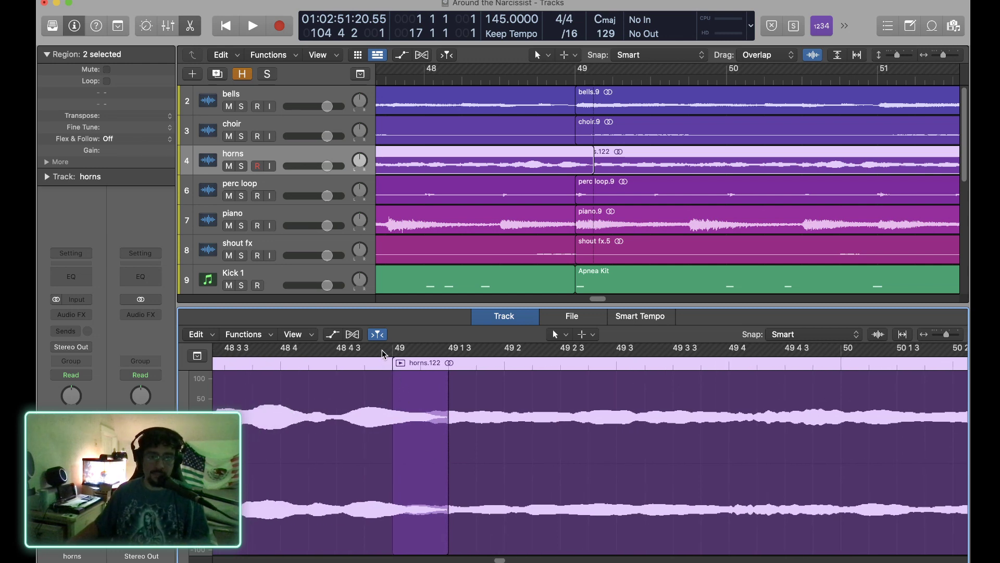
With the Fade Tool, crossfade the two horns regions from just before bar 49 to just past 49 1 3, and adjust the curves to cross midway.
{"action": "left_click", "coordinate": [556, 334]}
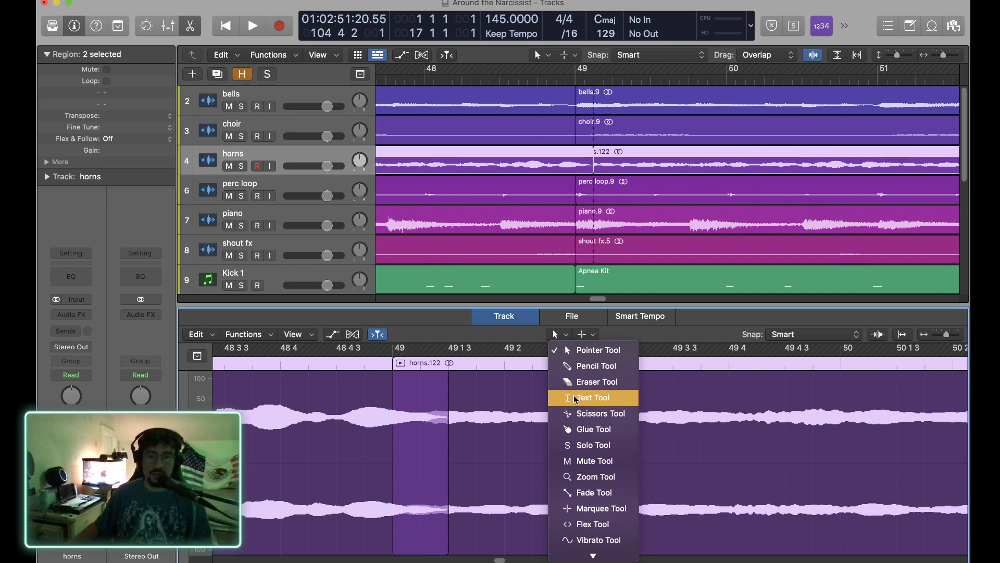
{"action": "left_click", "coordinate": [594, 493]}
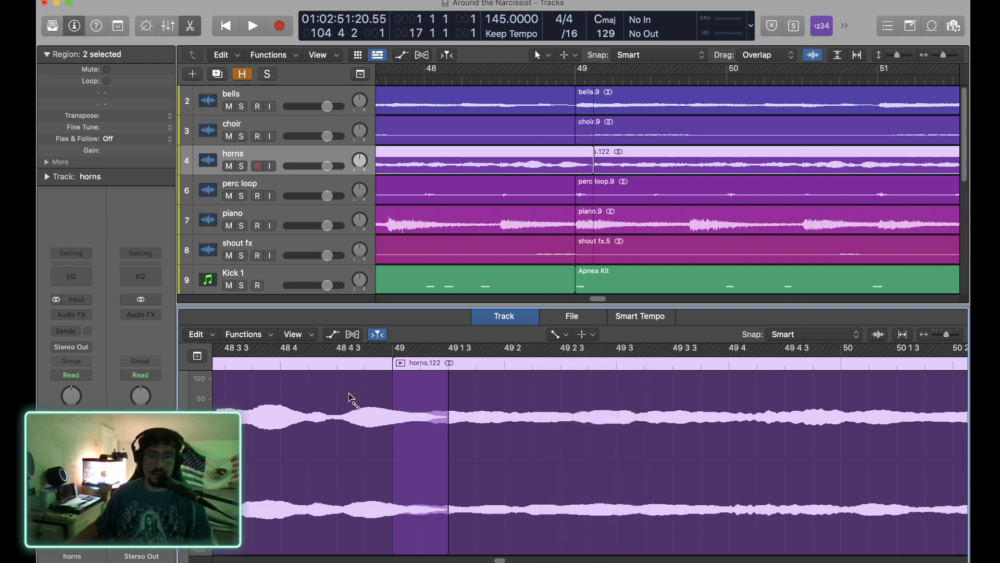
{"action": "left_click_drag", "start_coordinate": [381, 389], "coordinate": [471, 395]}
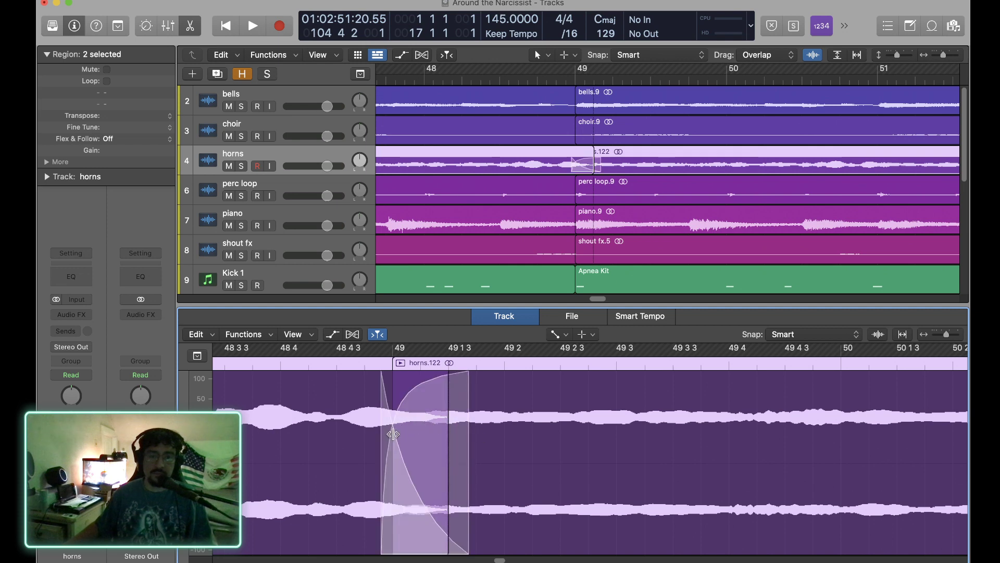
{"action": "left_click_drag", "start_coordinate": [397, 438], "coordinate": [503, 425]}
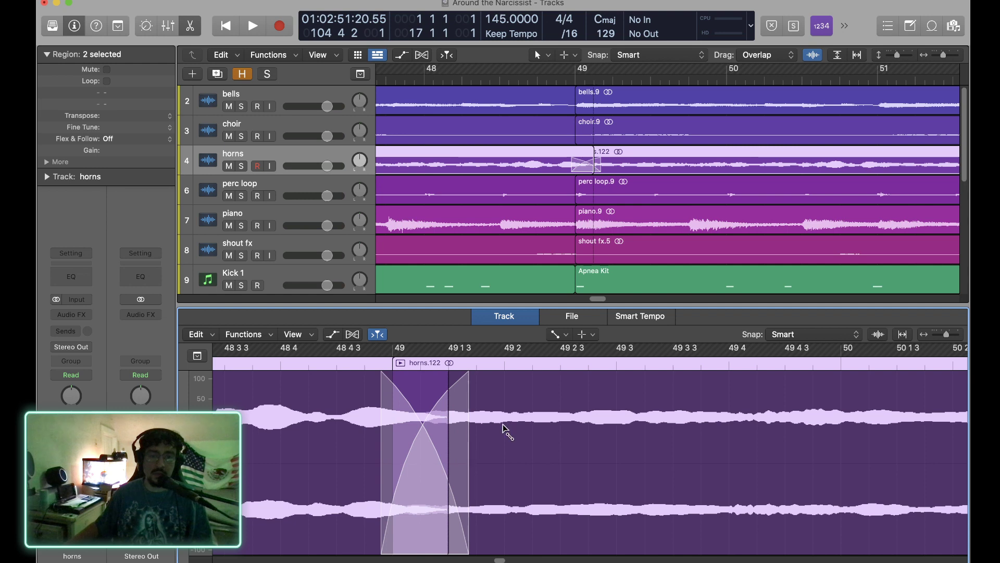
Play back the horns crossfade at bar 49, stop in bar 49, and close the audio editor to check the arrangement up to bar 57.
{"action": "double_click", "coordinate": [231, 360]}
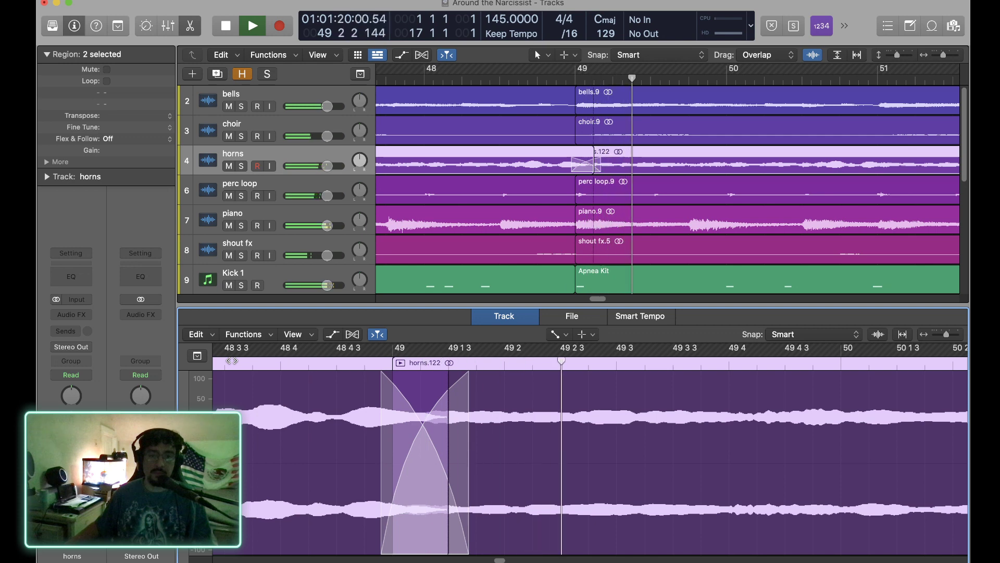
{"action": "key", "text": "space"}
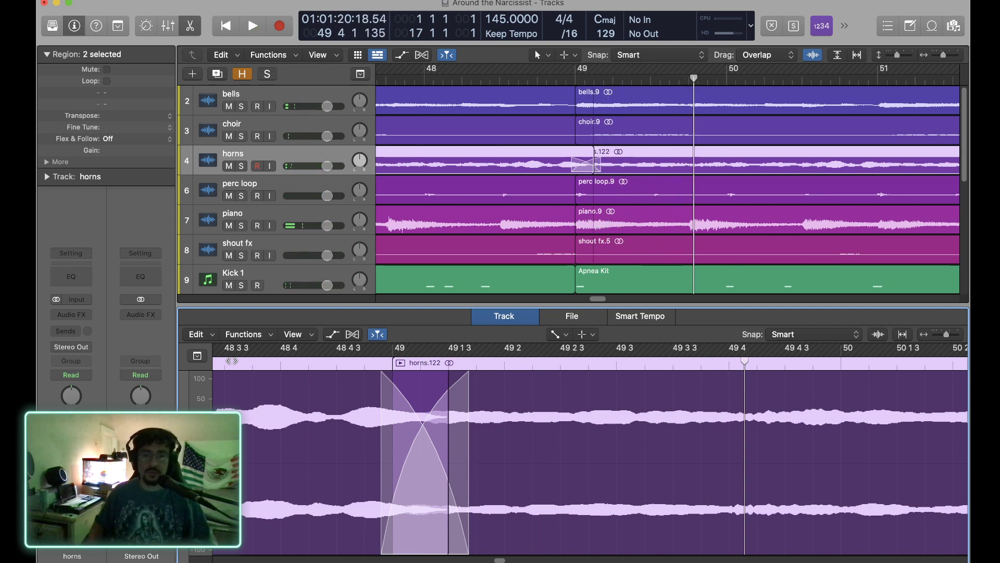
{"action": "scroll", "coordinate": [231, 361], "scroll_direction": "down", "scroll_amount": 3}
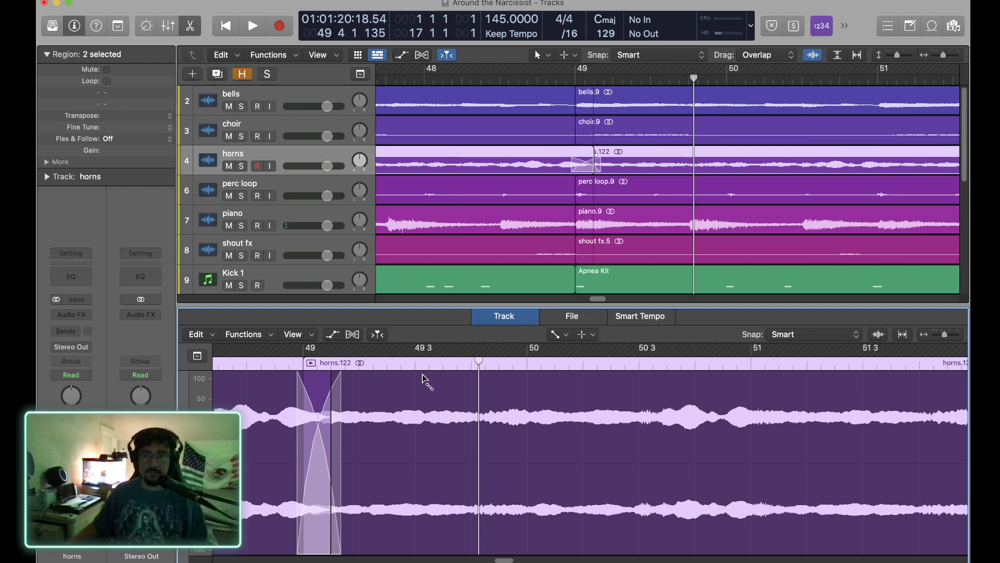
{"action": "key", "text": "e"}
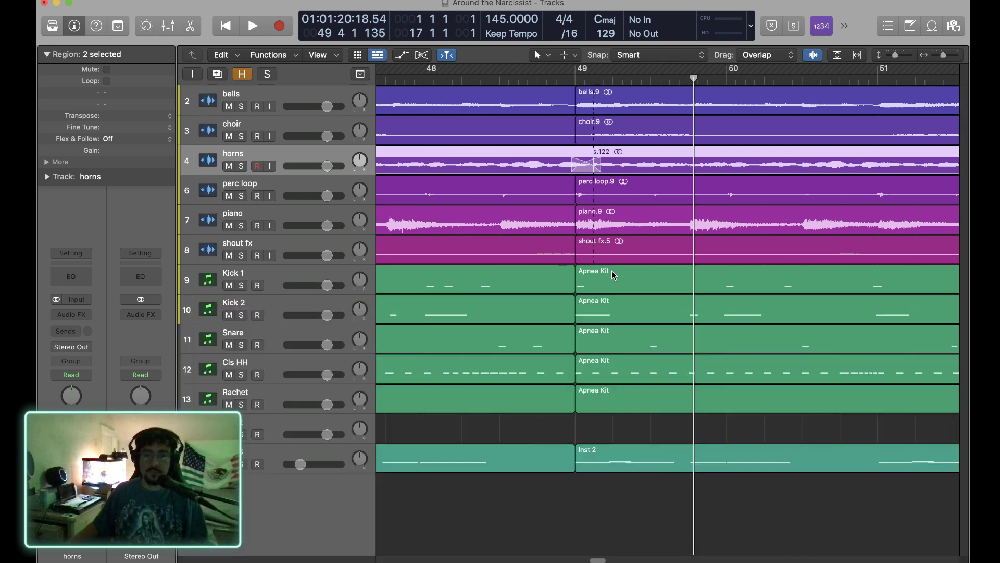
{"action": "scroll", "coordinate": [691, 284], "scroll_direction": "down", "scroll_amount": 5}
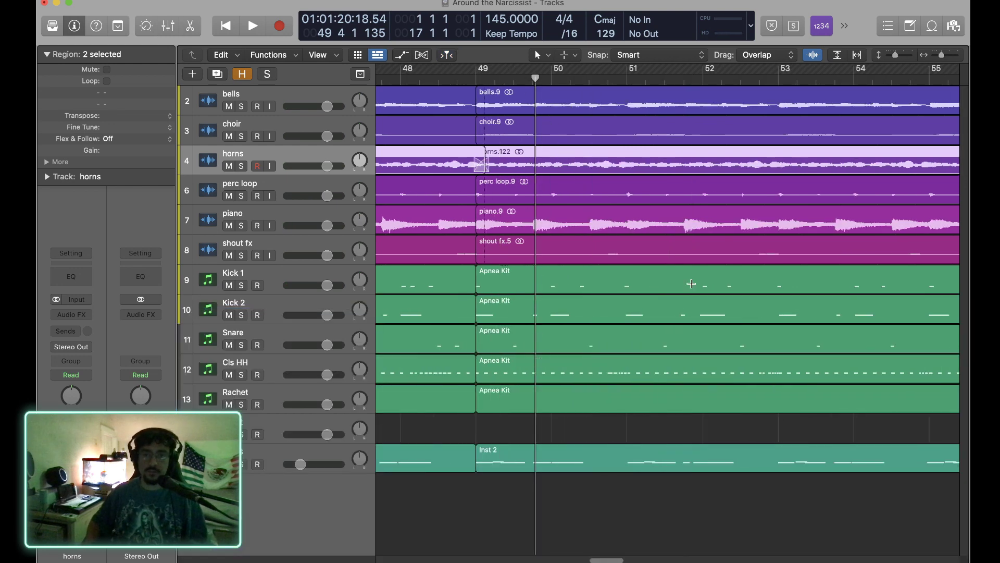
{"action": "scroll", "coordinate": [691, 283], "scroll_direction": "down", "scroll_amount": 2}
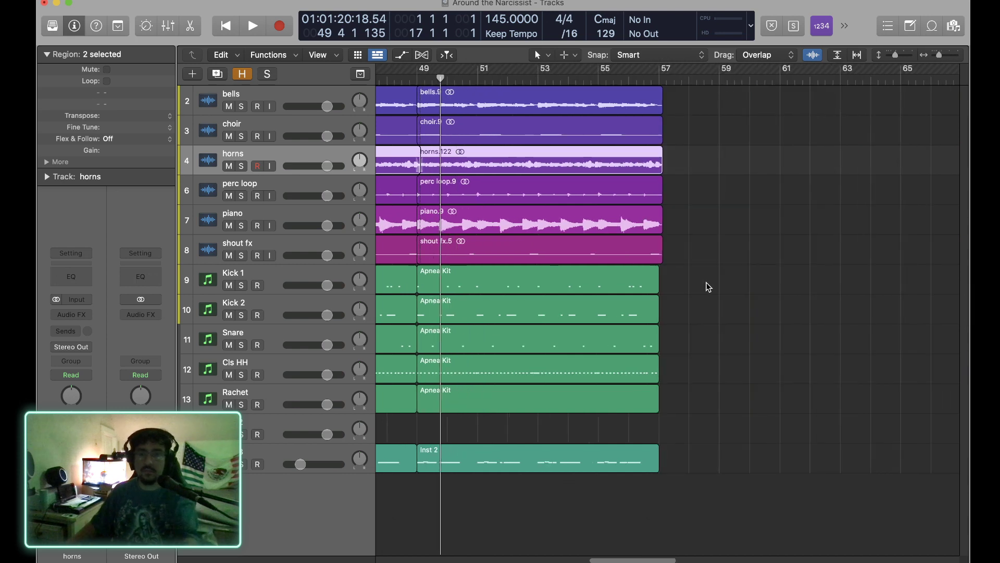
Select the regions on all tracks from bar 9 to bar 57 and copy them to start at bar 59.
{"action": "scroll", "coordinate": [708, 283], "scroll_direction": "left", "scroll_amount": 5}
{"action": "scroll", "coordinate": [710, 281], "scroll_direction": "left", "scroll_amount": 8}
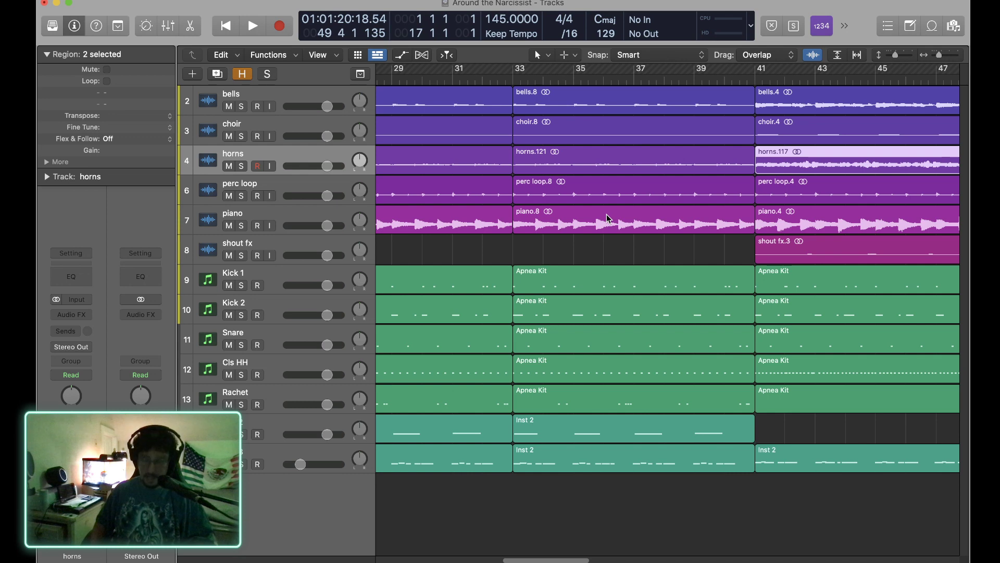
{"action": "scroll", "coordinate": [606, 214], "scroll_direction": "down", "scroll_amount": 2}
{"action": "scroll", "coordinate": [606, 214], "scroll_direction": "down", "scroll_amount": 2}
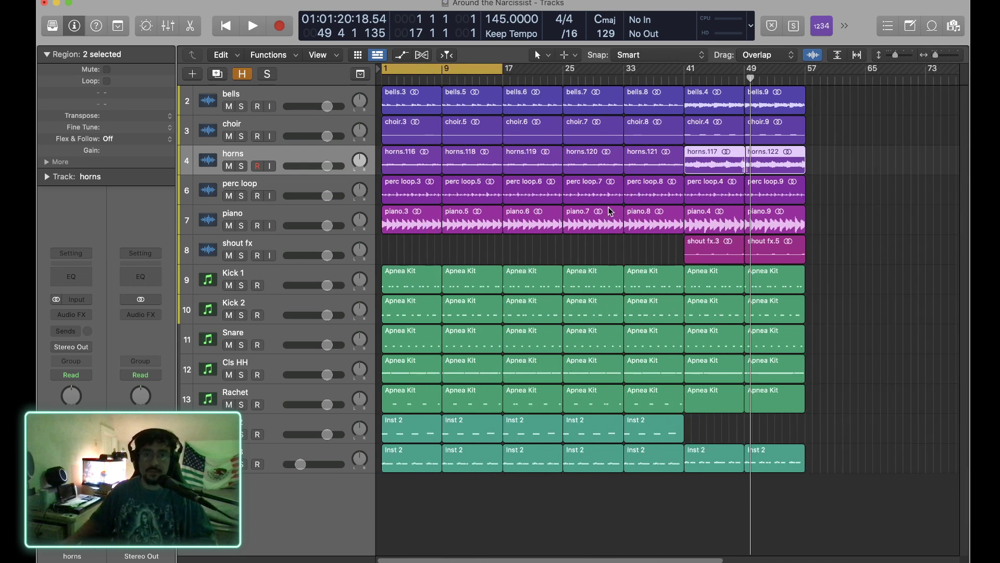
{"action": "left_click_drag", "start_coordinate": [836, 98], "coordinate": [467, 472]}
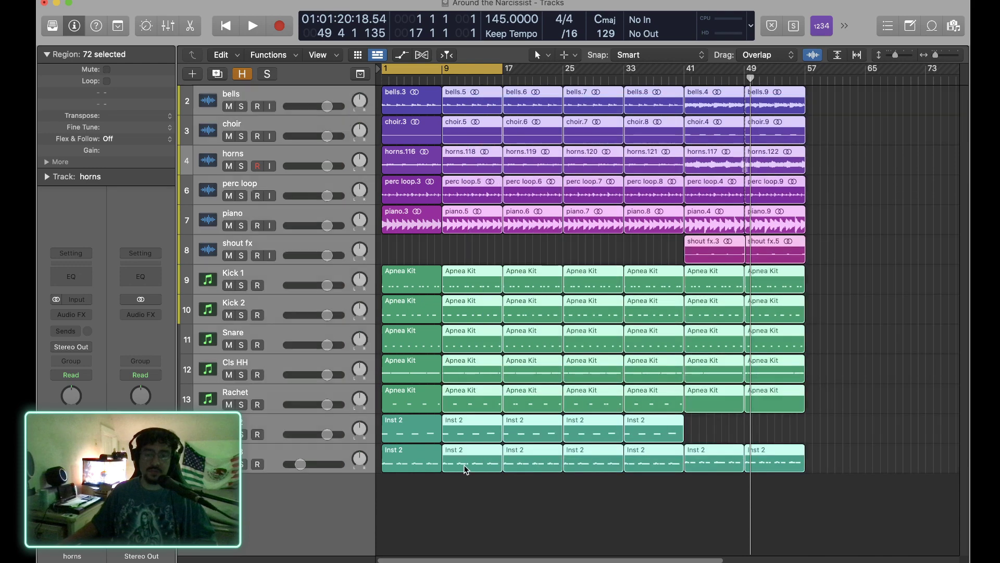
{"action": "left_click_drag", "start_coordinate": [463, 464], "coordinate": [838, 449]}
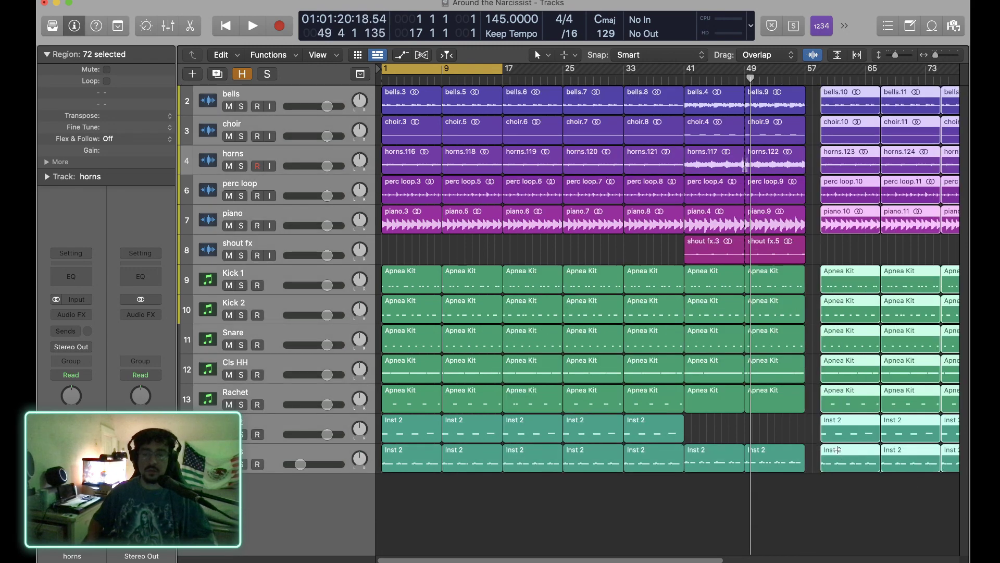
Move the copied regions two bars earlier to start at 57 1 1 1, and clear the selection.
{"action": "scroll", "coordinate": [838, 449], "scroll_direction": "up", "scroll_amount": 5}
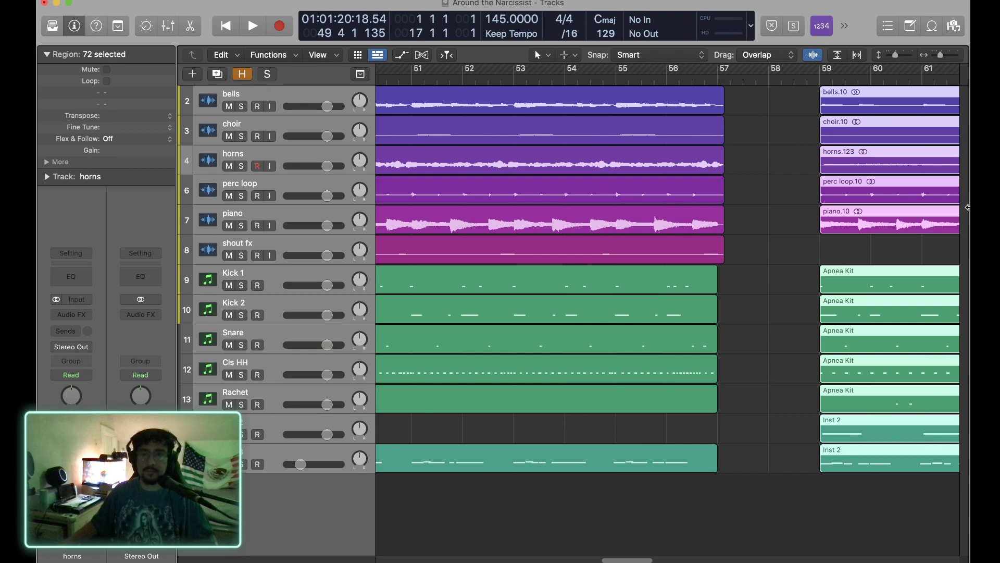
{"action": "left_click_drag", "start_coordinate": [847, 108], "coordinate": [745, 111]}
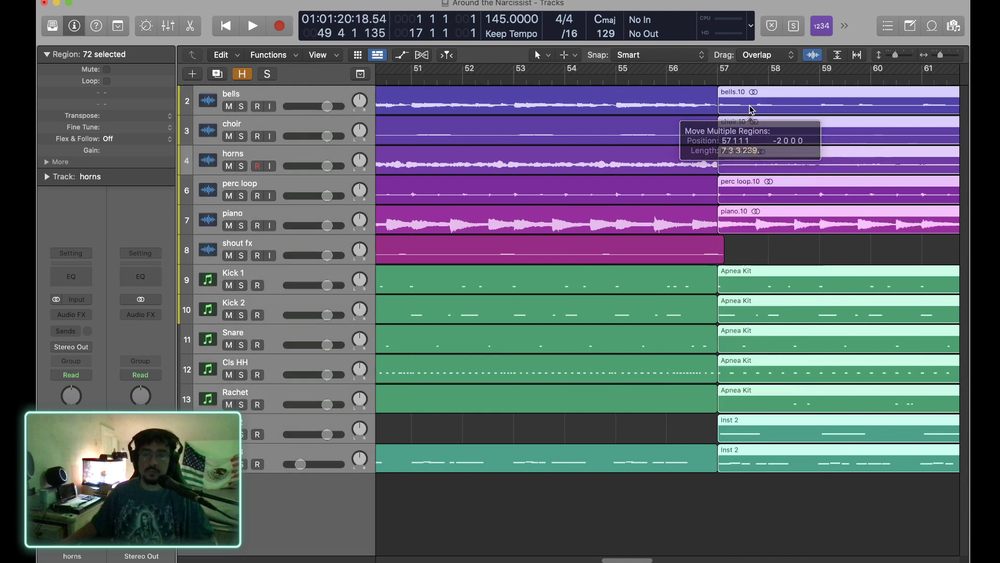
{"action": "left_click", "coordinate": [780, 257]}
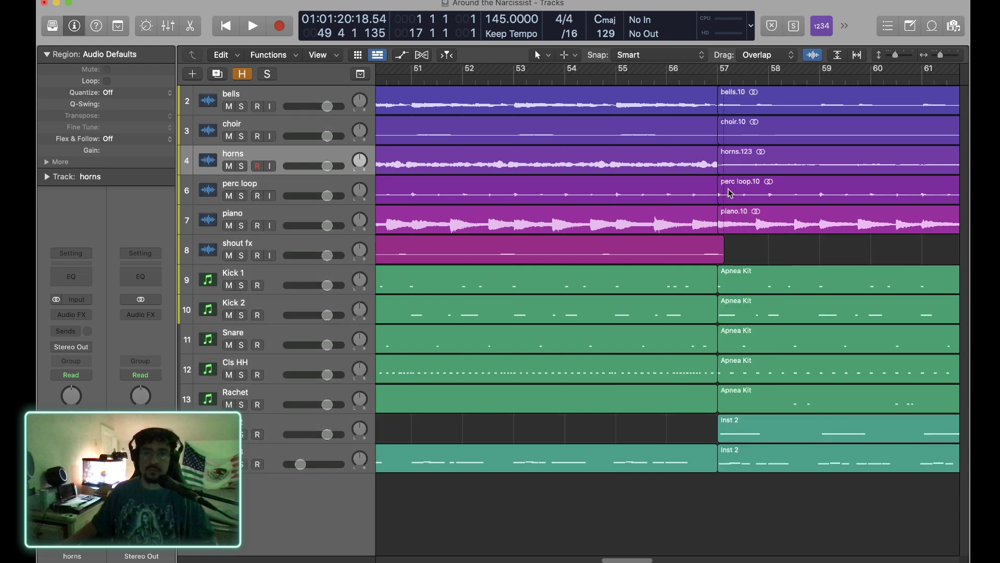
Open the piano region ending at bar 57 in the audio editor, crossfade its join at bar 49, and adjust the curves to cross midway.
{"action": "left_click", "coordinate": [715, 226]}
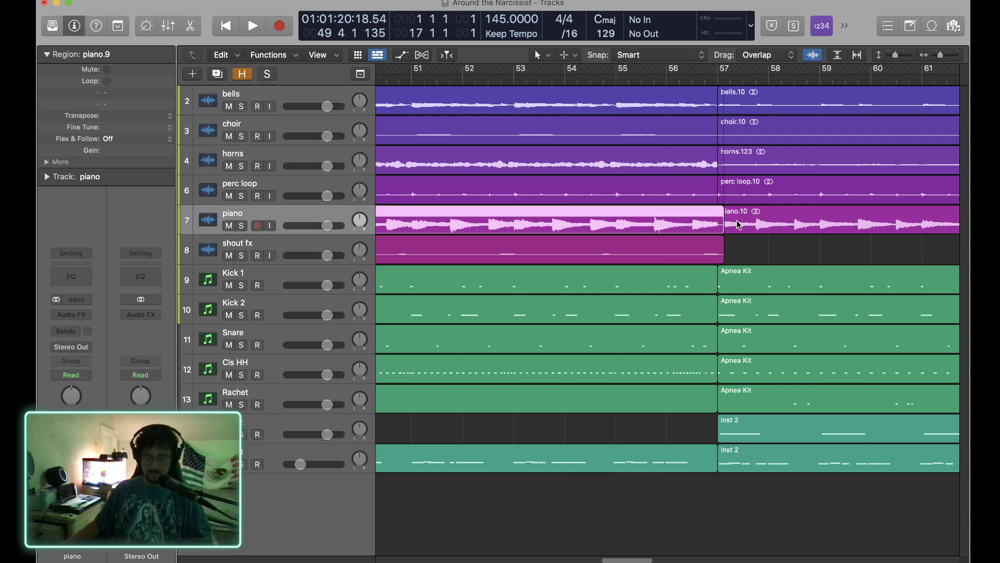
{"action": "key", "text": "e"}
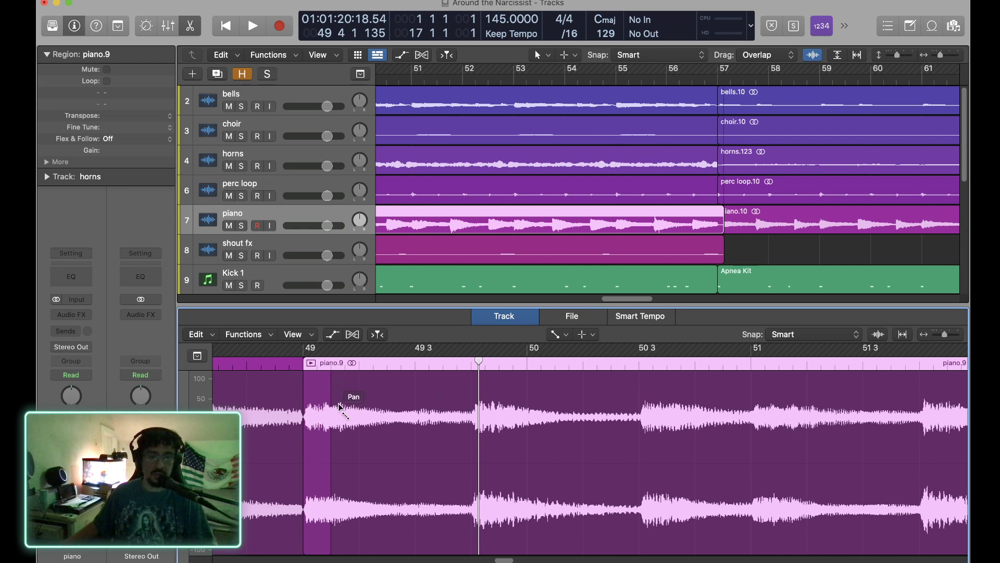
{"action": "left_click_drag", "start_coordinate": [340, 397], "coordinate": [290, 397]}
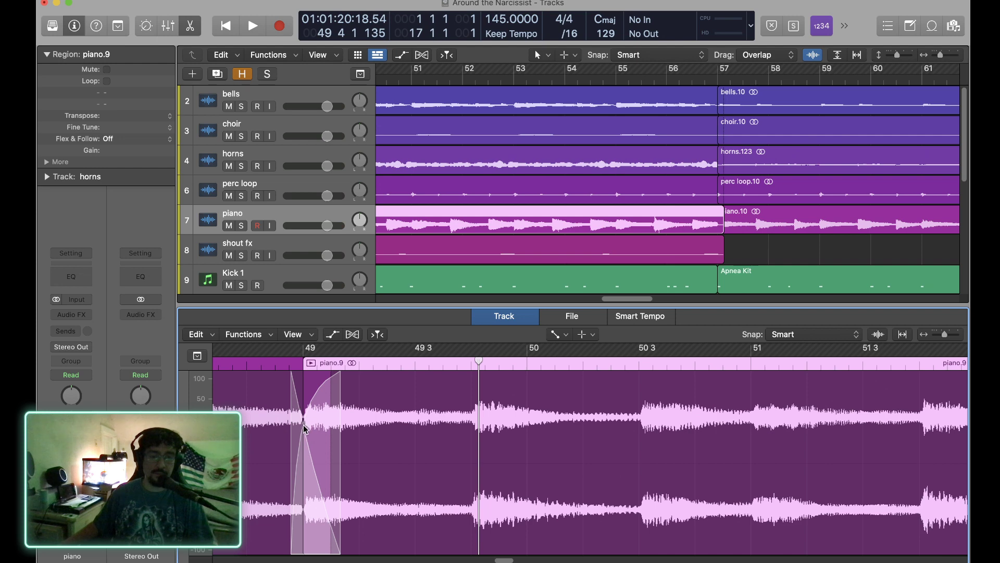
{"action": "left_click_drag", "start_coordinate": [317, 394], "coordinate": [365, 394]}
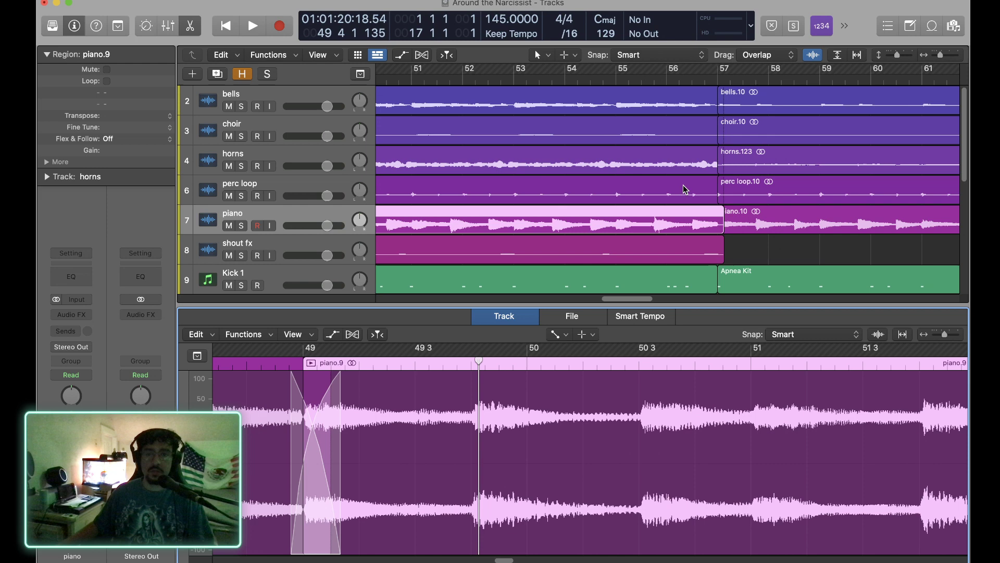
Crossfade the two perc loop regions meeting at bar 49, then extend the fade's start earlier so the curves cross midway.
{"action": "left_click", "coordinate": [685, 189]}
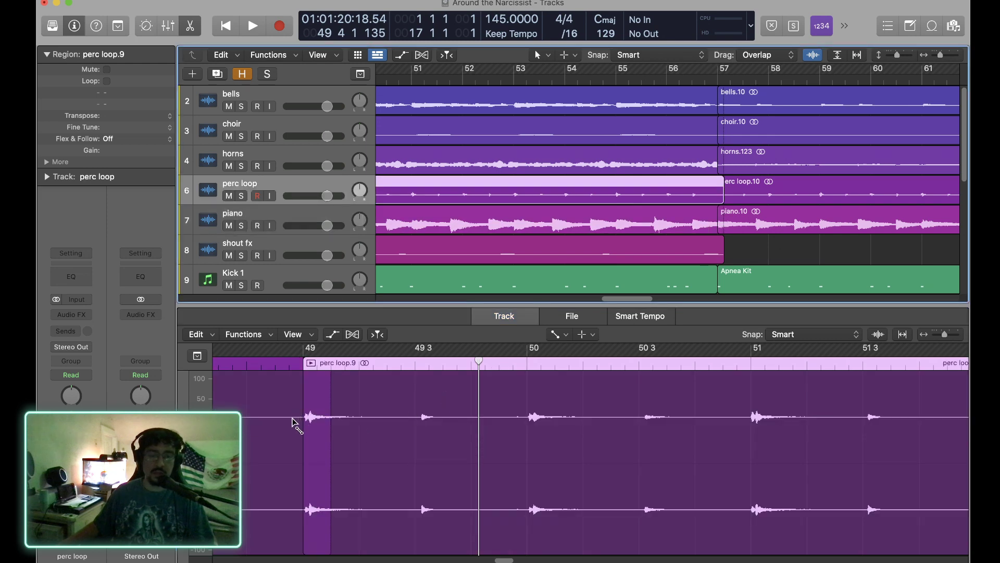
{"action": "left_click_drag", "start_coordinate": [295, 404], "coordinate": [348, 420]}
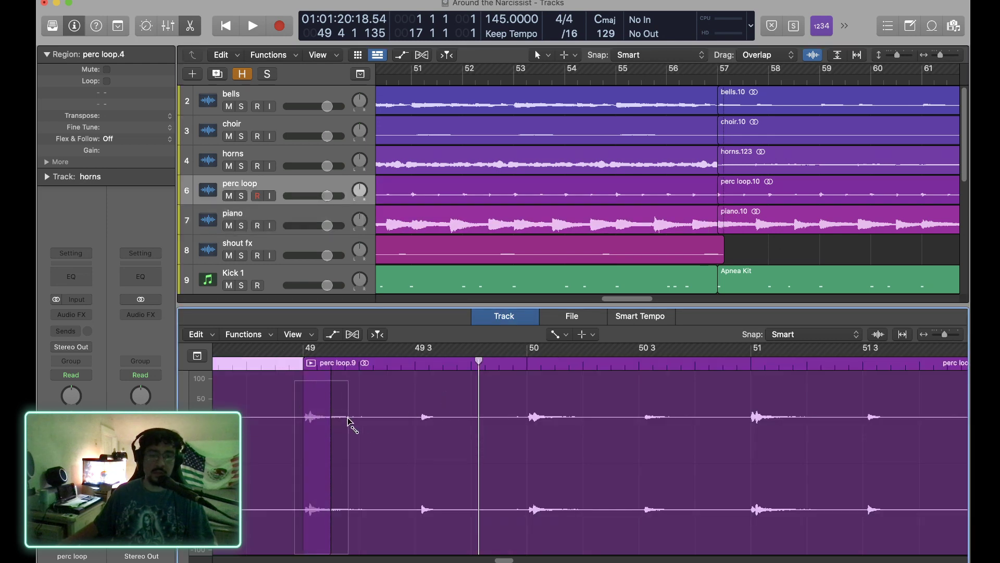
{"action": "left_click", "coordinate": [348, 419]}
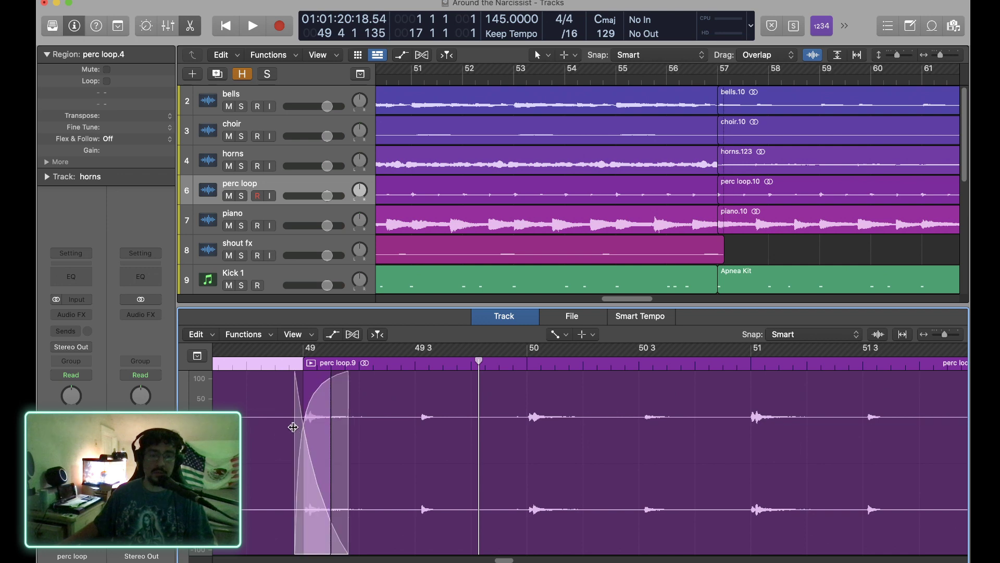
{"action": "left_click_drag", "start_coordinate": [294, 427], "coordinate": [357, 430]}
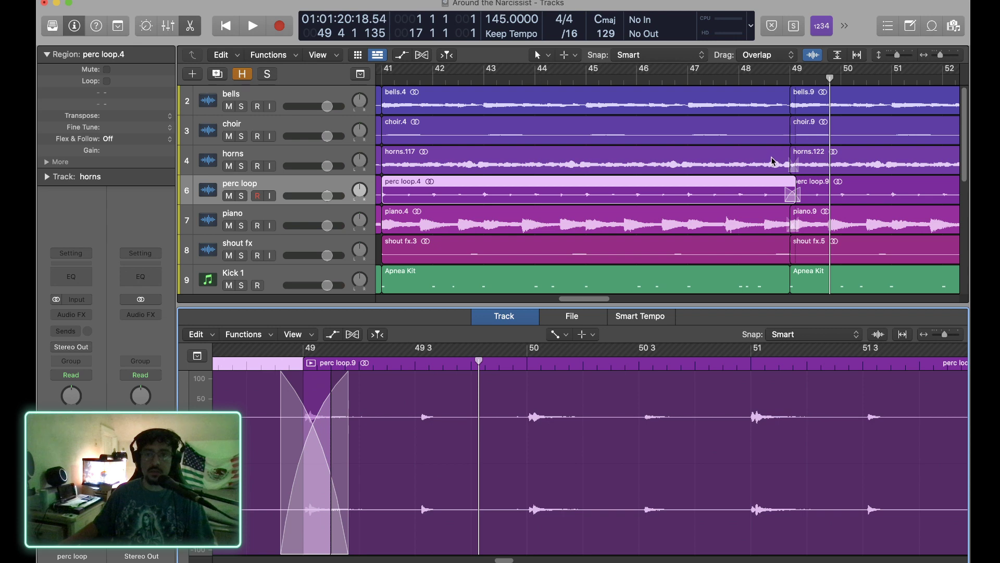
Crossfade the two choir regions meeting at bar 41, from just before to just after the bar line.
{"action": "left_click", "coordinate": [782, 136]}
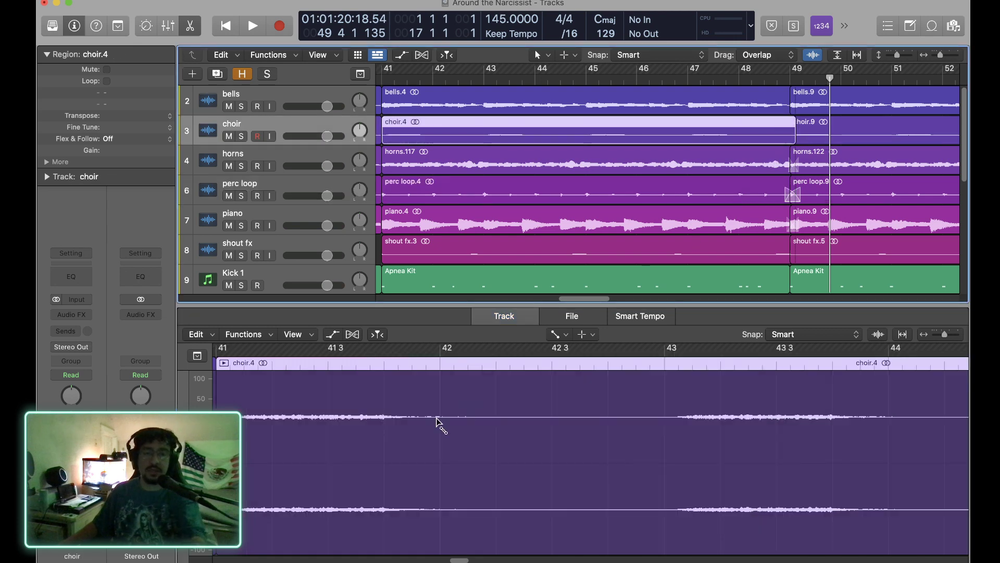
{"action": "scroll", "coordinate": [438, 422], "scroll_direction": "left", "scroll_amount": 5}
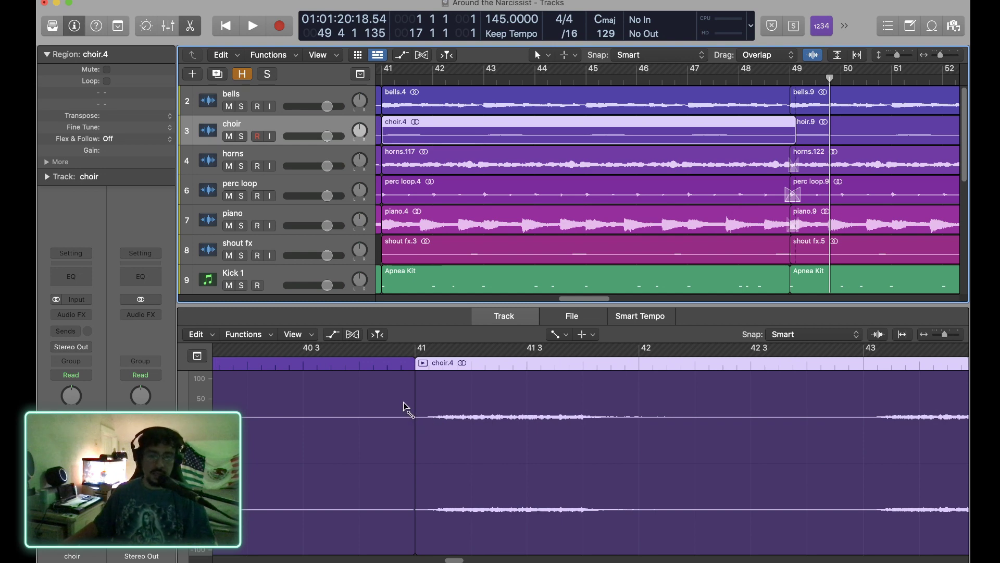
{"action": "left_click_drag", "start_coordinate": [396, 406], "coordinate": [436, 402]}
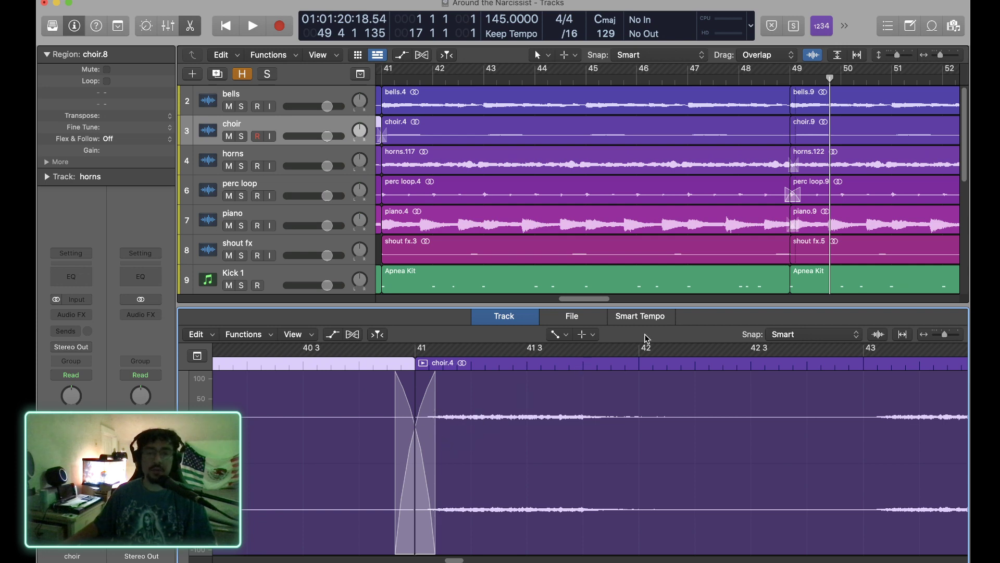
Crossfade the two choir regions meeting at bar 49 across their overlap, and adjust the curves to cross midway.
{"action": "left_click", "coordinate": [784, 135]}
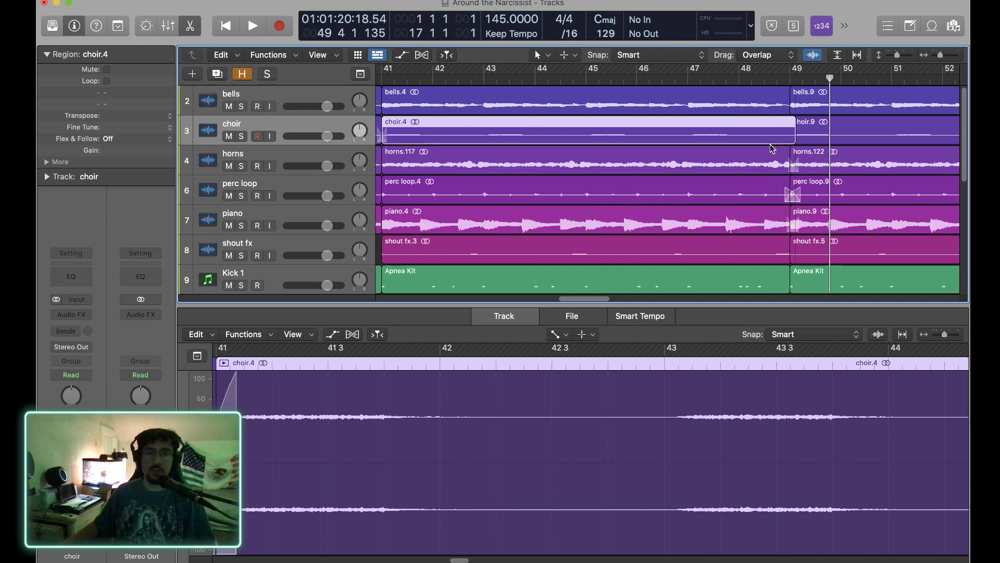
{"action": "scroll", "coordinate": [772, 148], "scroll_direction": "right", "scroll_amount": 5}
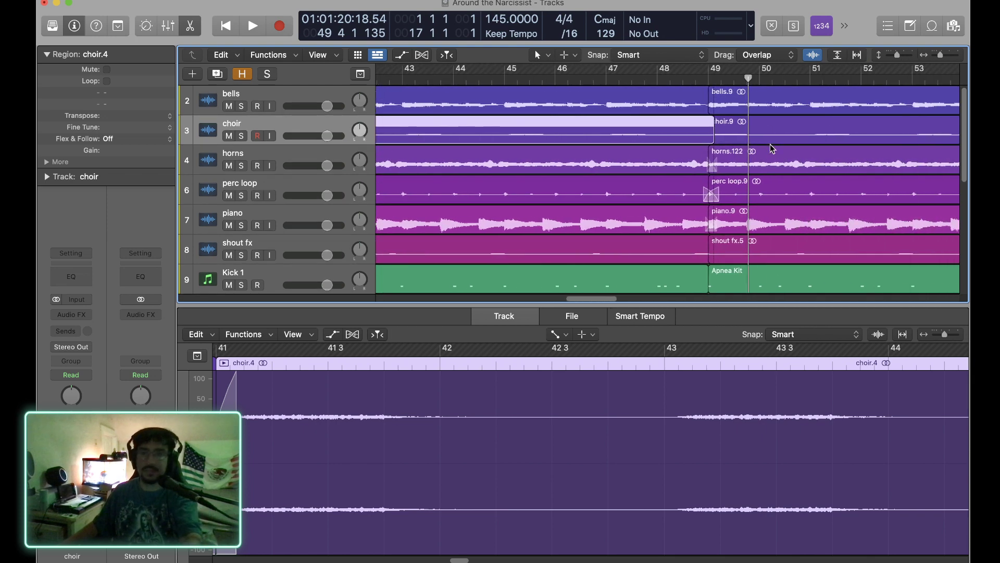
{"action": "scroll", "coordinate": [770, 148], "scroll_direction": "left", "scroll_amount": 3}
{"action": "scroll", "coordinate": [776, 162], "scroll_direction": "right", "scroll_amount": 4}
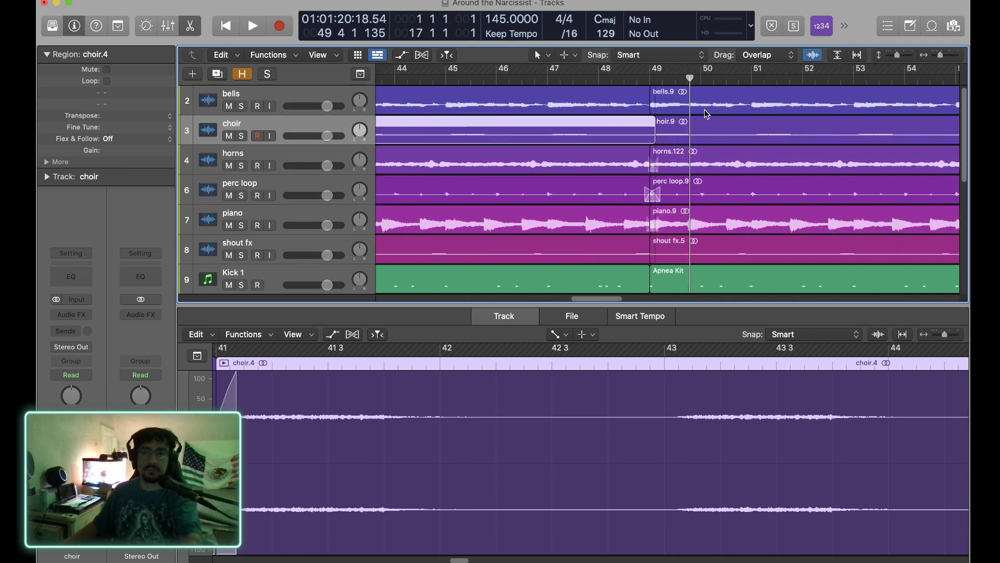
{"action": "left_click_drag", "start_coordinate": [574, 298], "coordinate": [638, 296]}
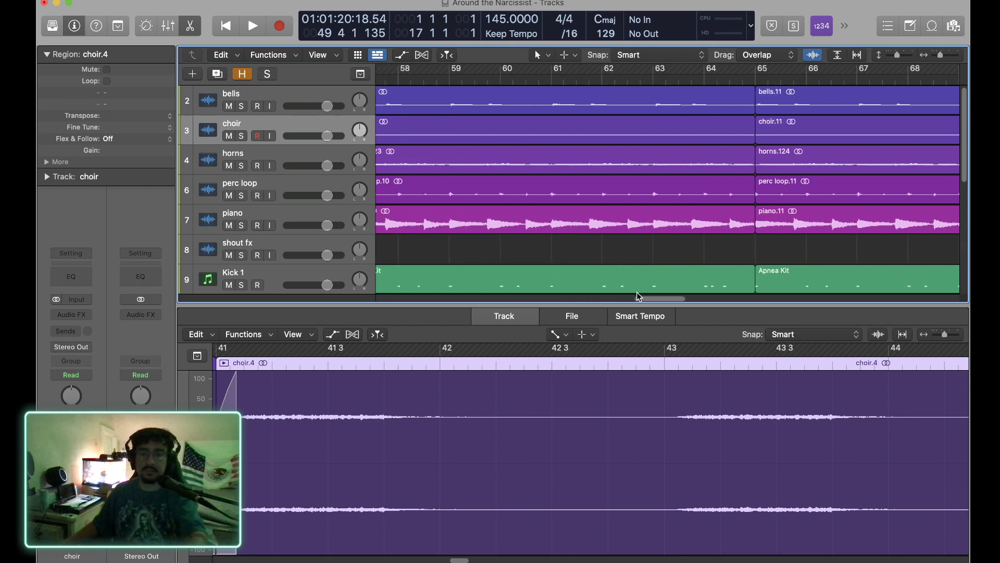
{"action": "scroll", "coordinate": [636, 296], "scroll_direction": "right", "scroll_amount": 1}
{"action": "scroll", "coordinate": [693, 375], "scroll_direction": "right", "scroll_amount": 6}
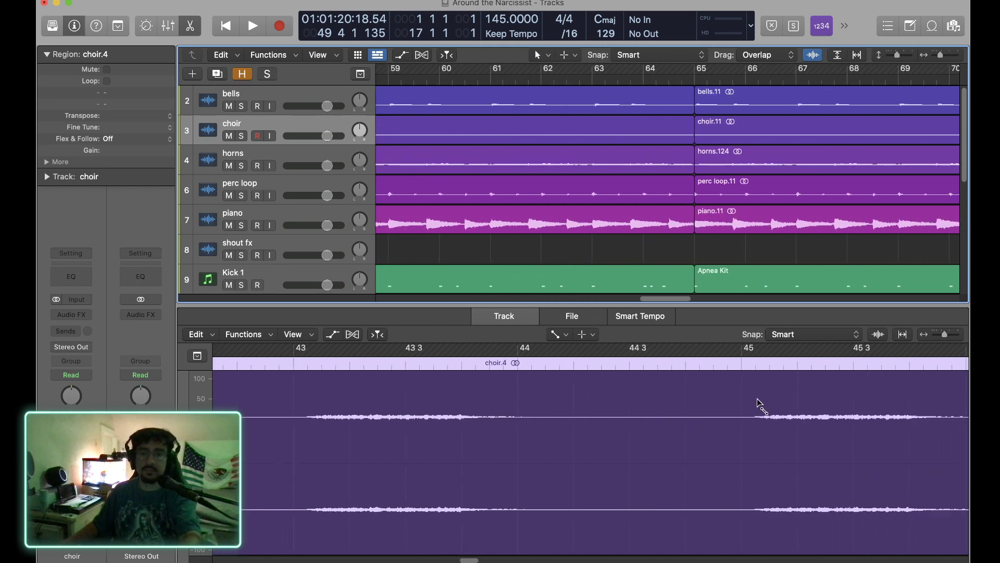
{"action": "scroll", "coordinate": [762, 406], "scroll_direction": "right", "scroll_amount": 12}
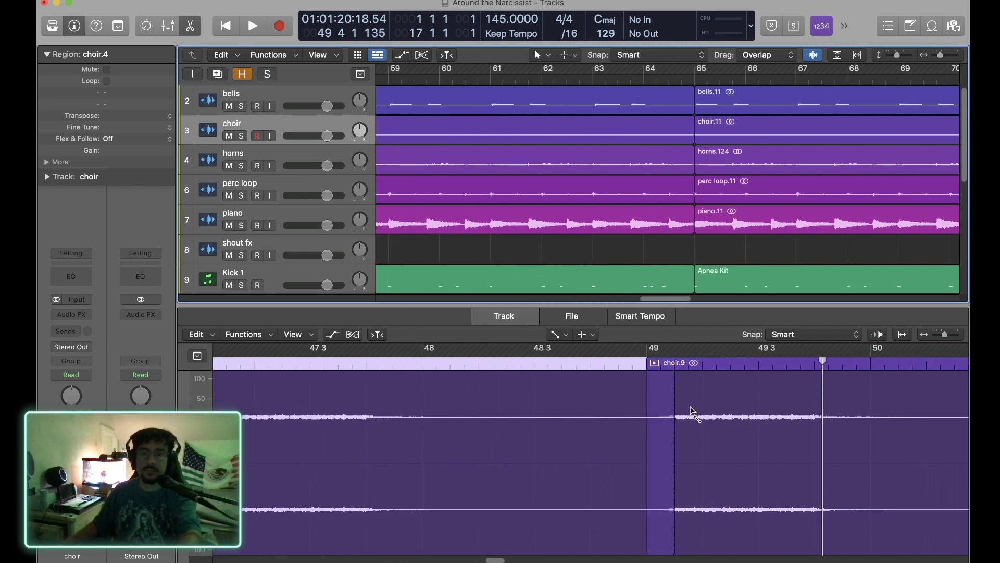
{"action": "scroll", "coordinate": [691, 412], "scroll_direction": "right", "scroll_amount": 2}
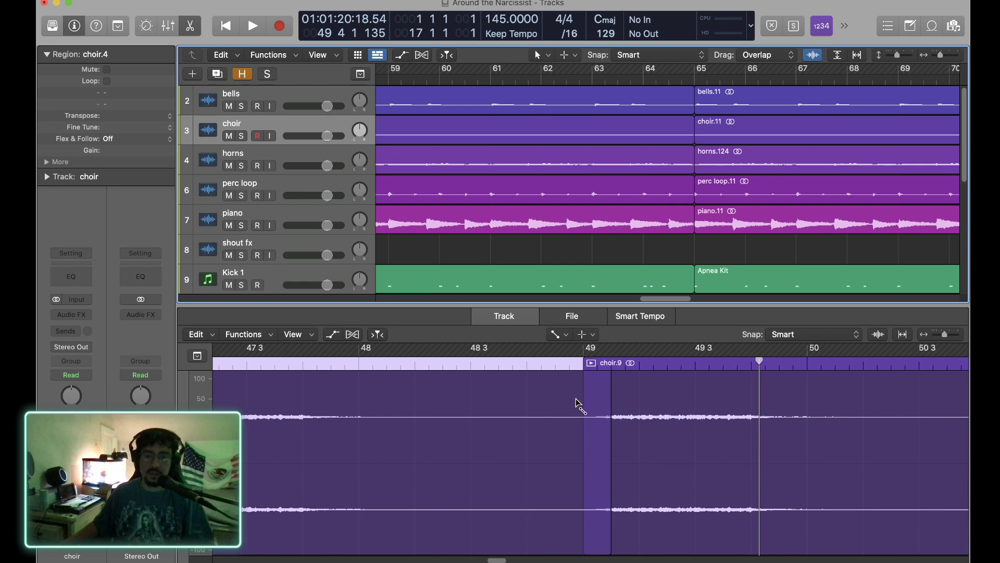
{"action": "left_click_drag", "start_coordinate": [574, 404], "coordinate": [625, 406]}
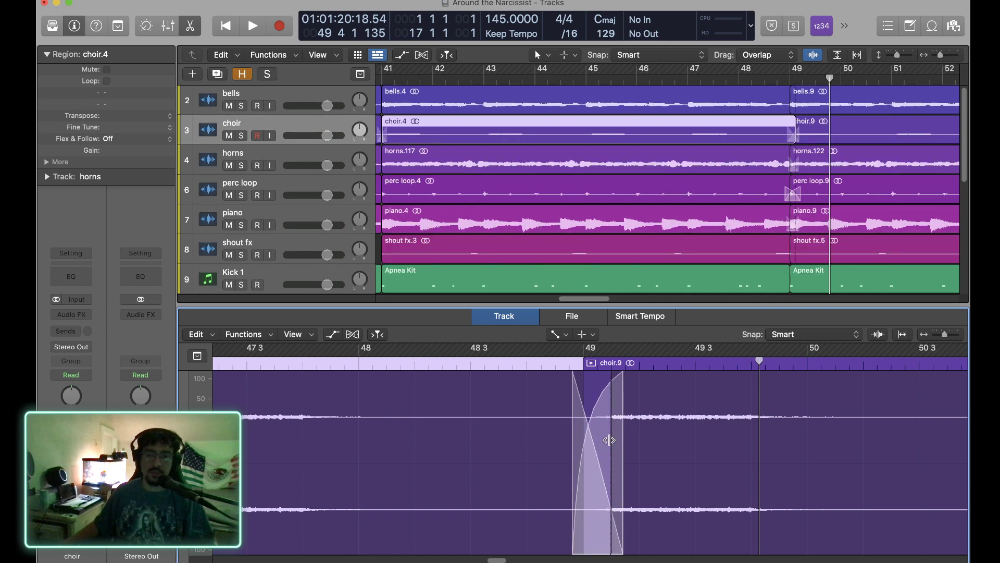
{"action": "left_click_drag", "start_coordinate": [609, 440], "coordinate": [632, 438]}
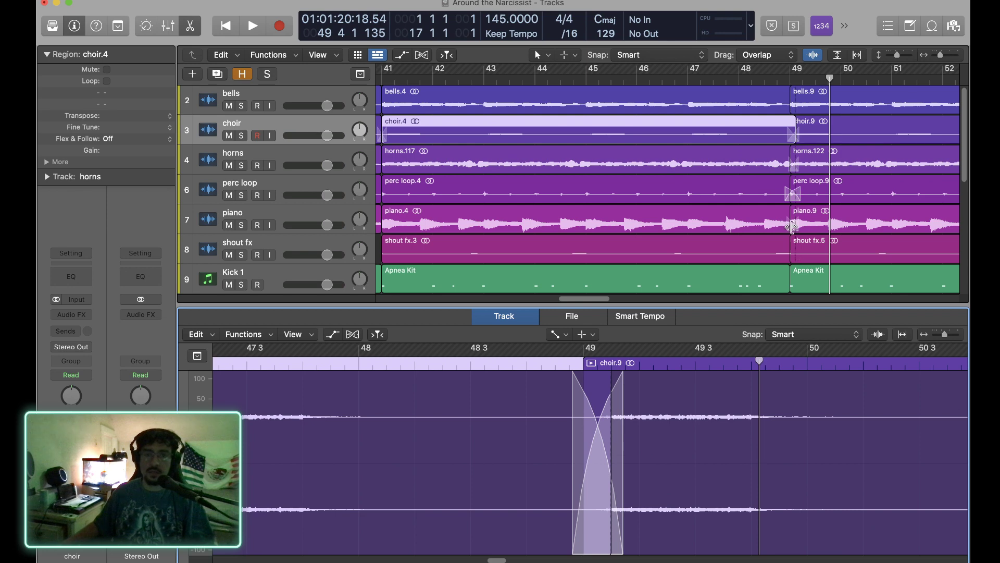
Crossfade the bells regions and the shout fx regions at their bar 49 joins, with the curves crossing midway.
{"action": "left_click", "coordinate": [789, 112]}
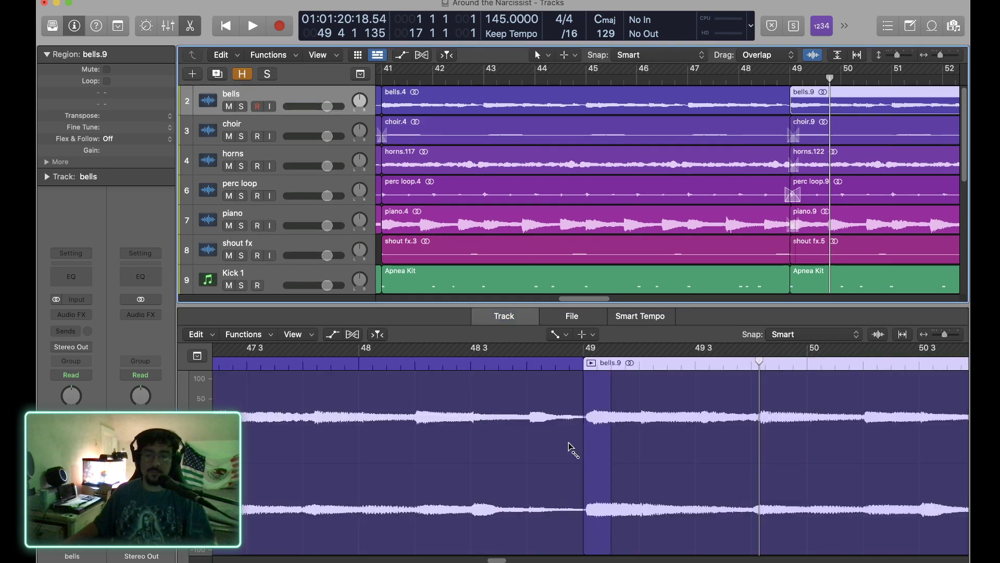
{"action": "left_click_drag", "start_coordinate": [567, 399], "coordinate": [618, 440]}
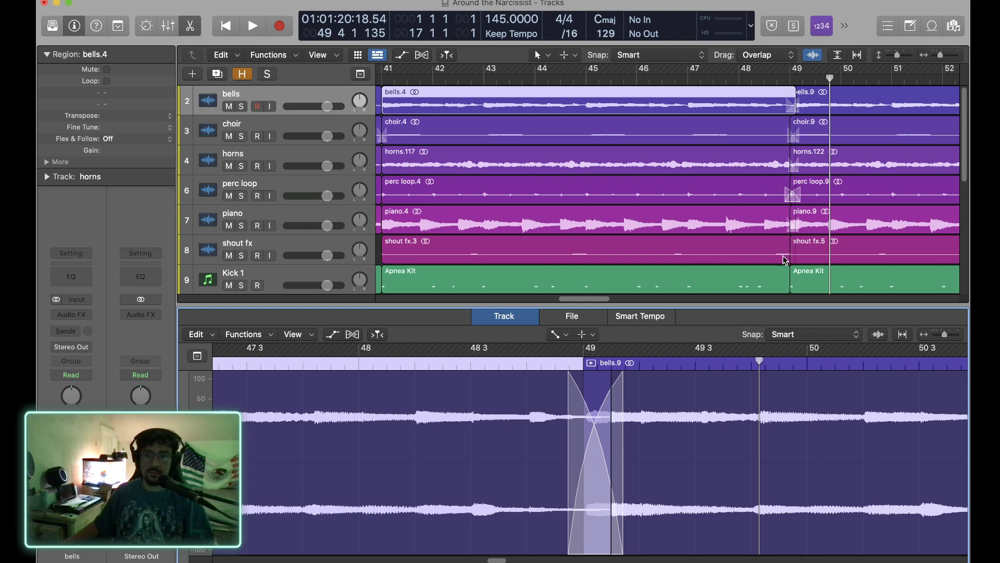
{"action": "left_click", "coordinate": [785, 260]}
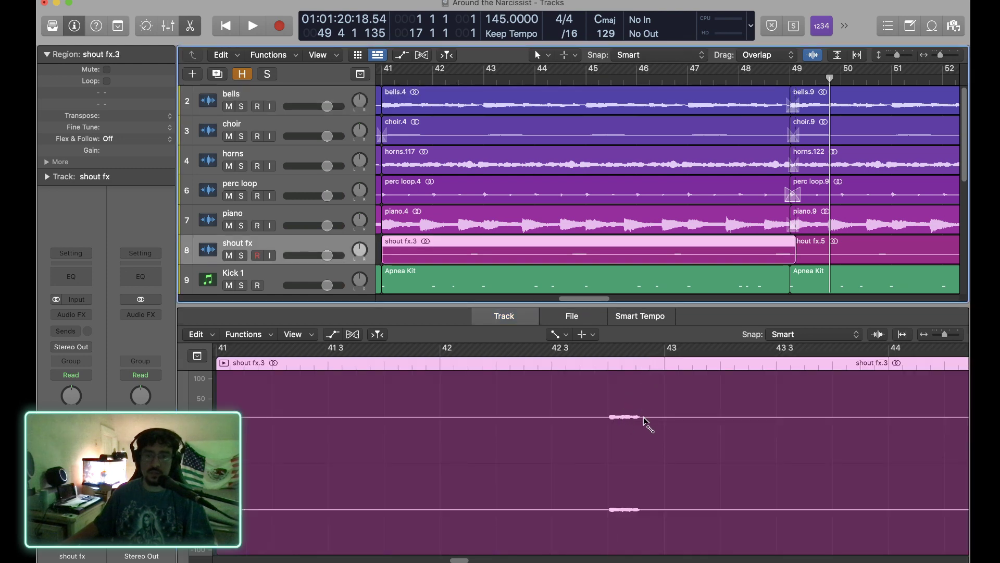
{"action": "scroll", "coordinate": [742, 417], "scroll_direction": "right", "scroll_amount": 10}
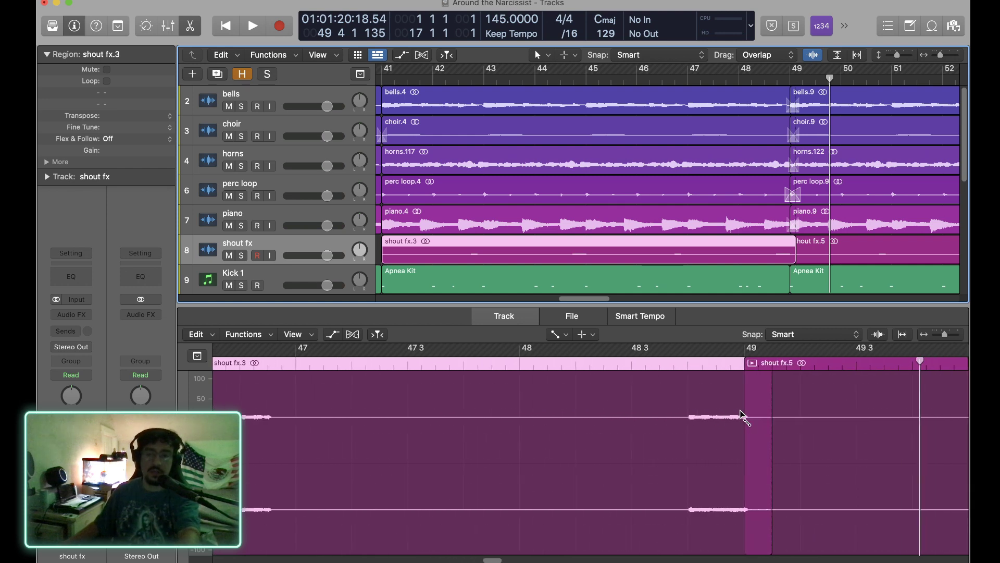
{"action": "scroll", "coordinate": [742, 417], "scroll_direction": "right", "scroll_amount": 4}
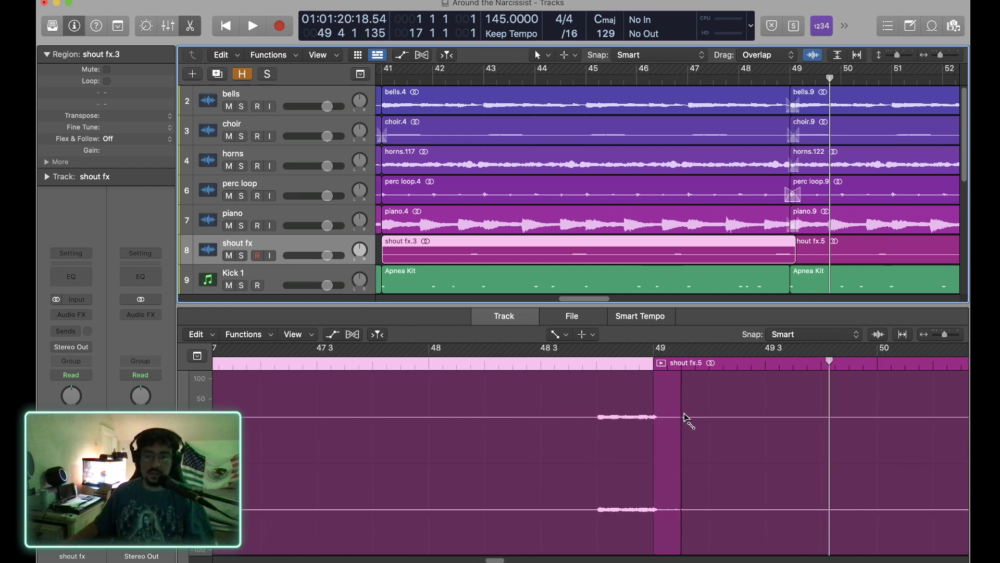
{"action": "left_click_drag", "start_coordinate": [686, 417], "coordinate": [646, 423]}
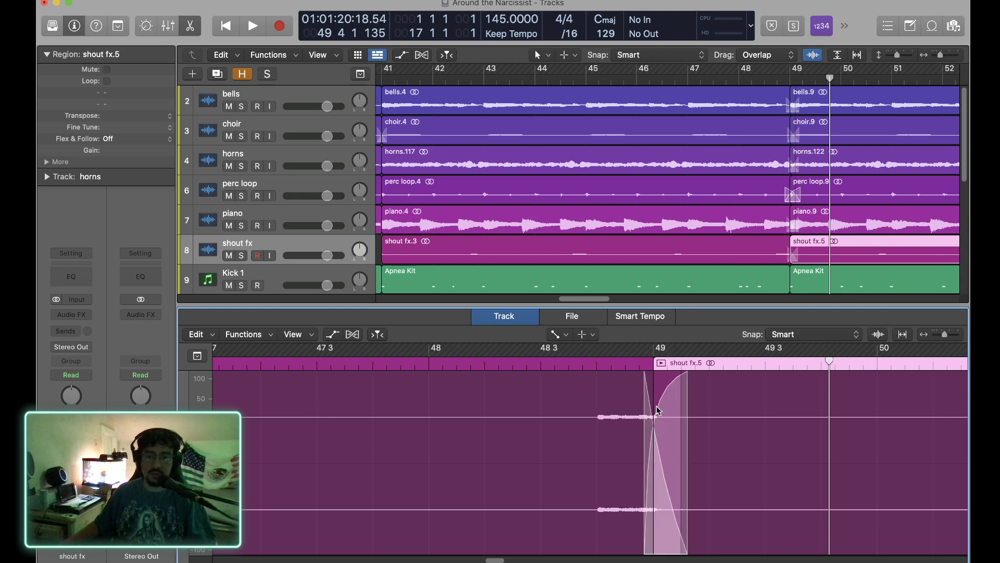
{"action": "left_click_drag", "start_coordinate": [665, 390], "coordinate": [722, 391]}
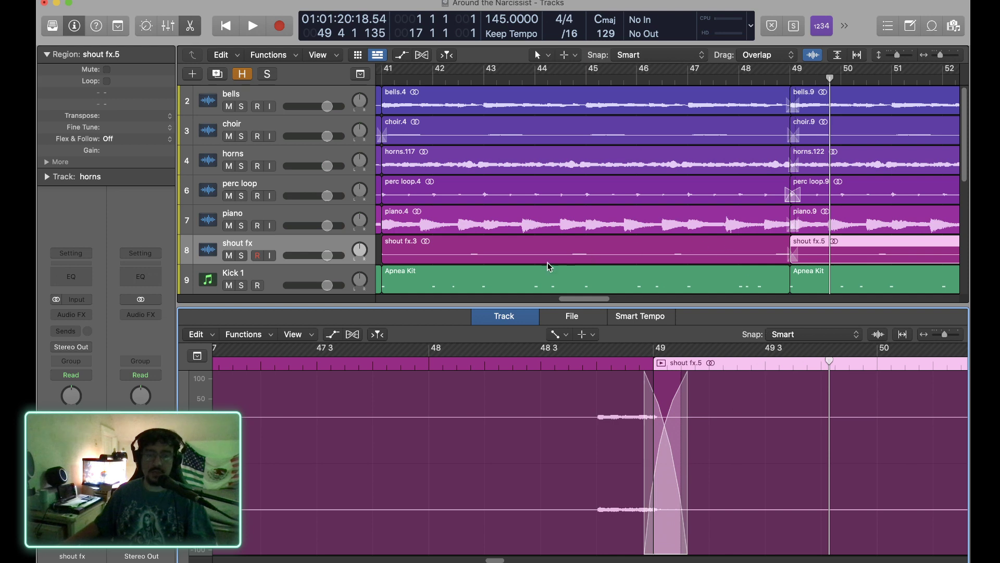
{"action": "scroll", "coordinate": [405, 142], "scroll_direction": "left", "scroll_amount": 5}
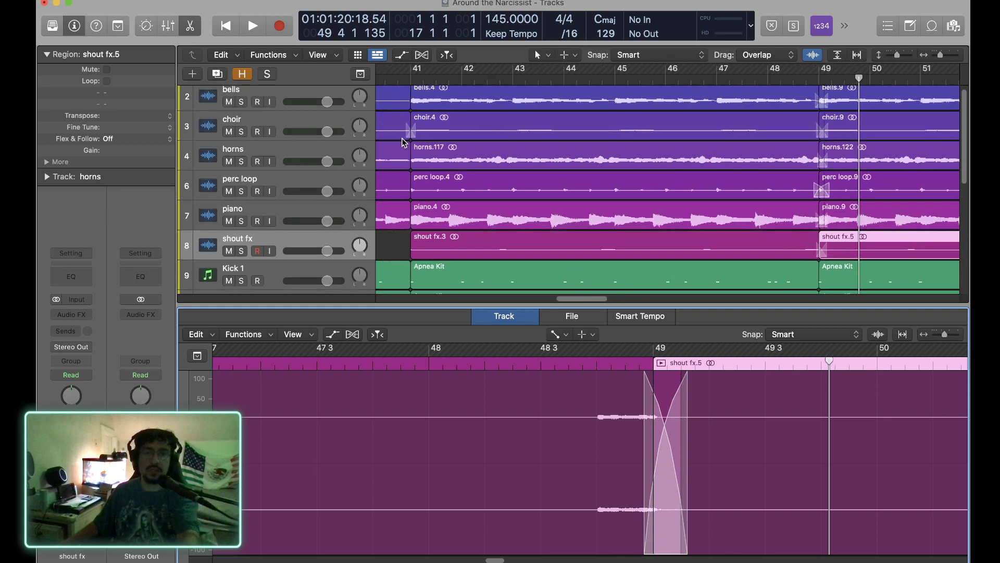
Crossfade the two piano regions meeting at bar 33, from just before to just after the bar line.
{"action": "scroll", "coordinate": [405, 142], "scroll_direction": "left", "scroll_amount": 1}
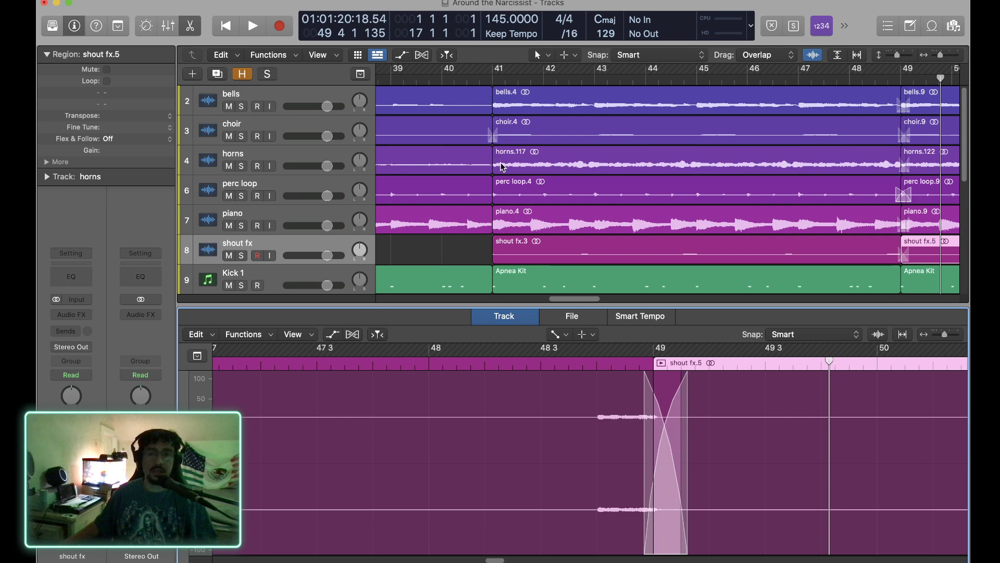
{"action": "left_click", "coordinate": [484, 228]}
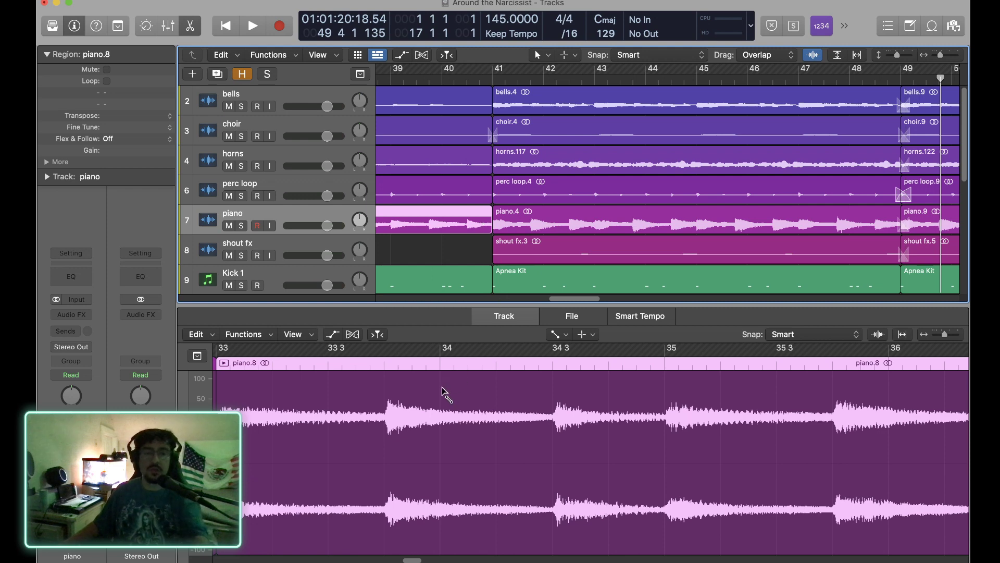
{"action": "scroll", "coordinate": [448, 394], "scroll_direction": "left", "scroll_amount": 5}
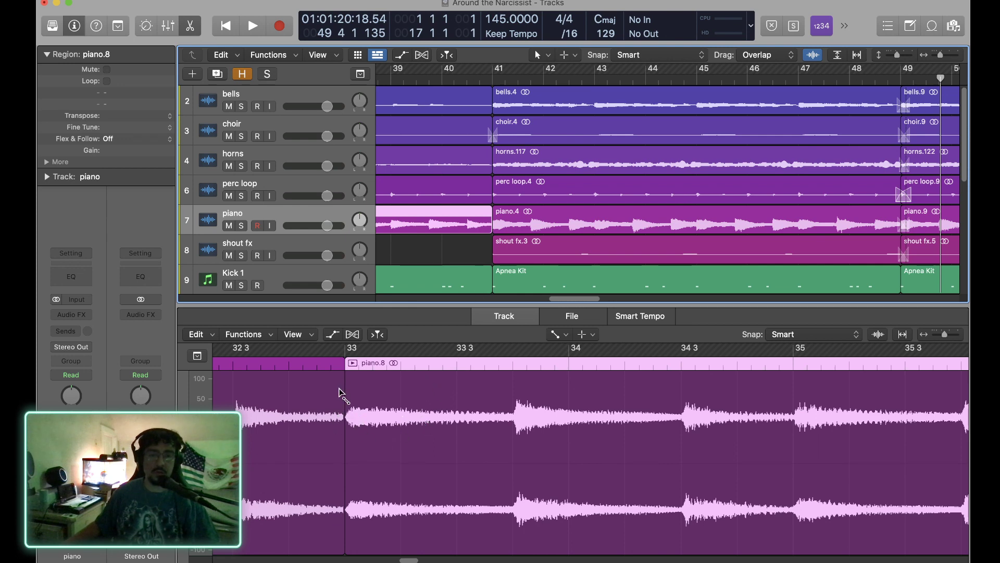
{"action": "left_click_drag", "start_coordinate": [337, 396], "coordinate": [353, 399]}
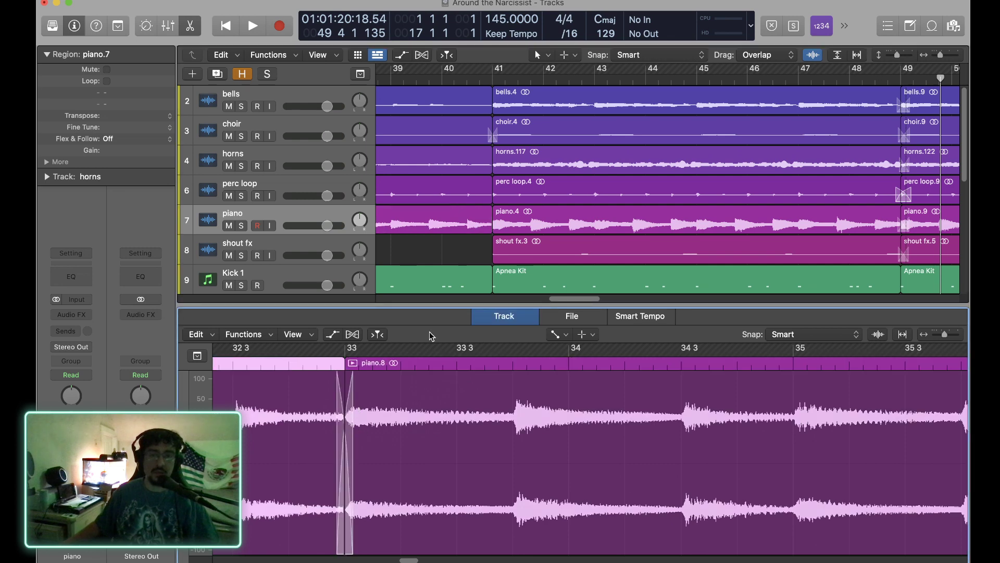
Move the playhead to bar 41 and crossfade the two horns regions that meet there.
{"action": "left_click", "coordinate": [483, 160]}
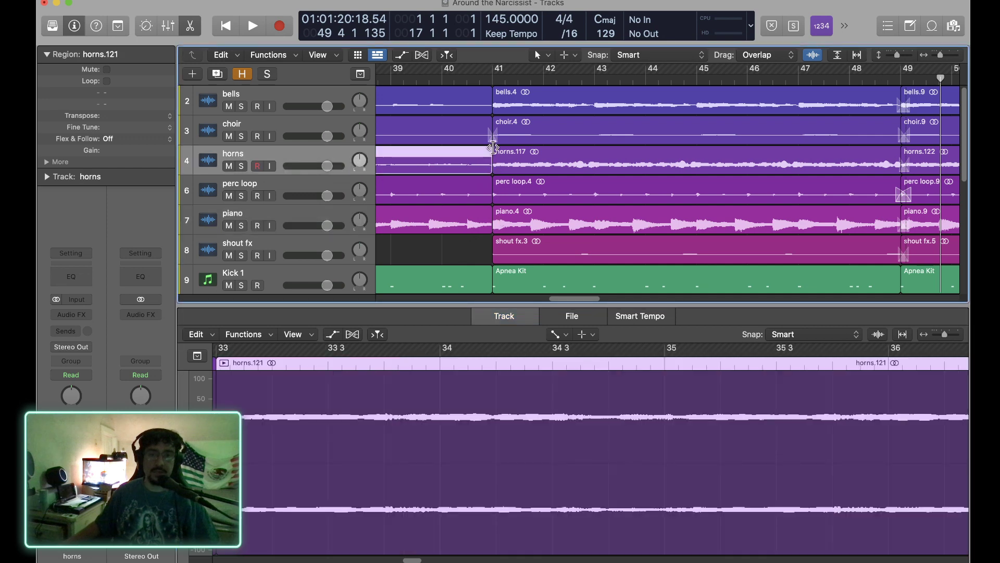
{"action": "left_click", "coordinate": [494, 81]}
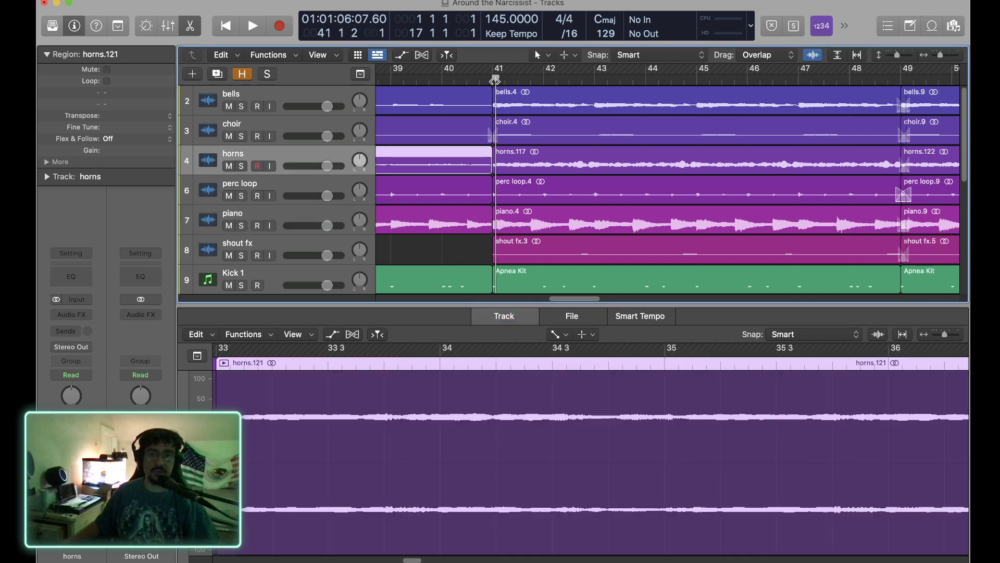
{"action": "left_click", "coordinate": [494, 81]}
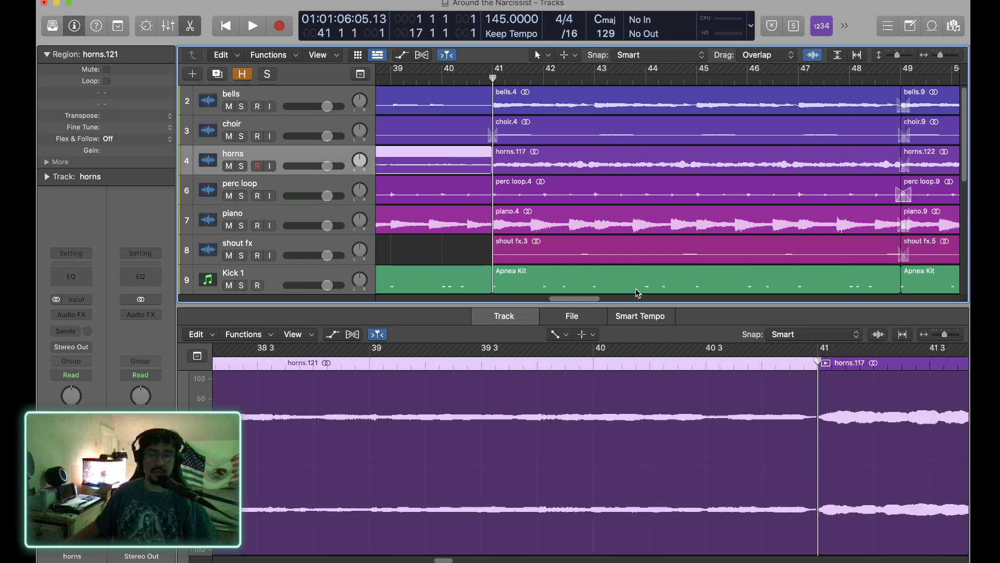
{"action": "left_click_drag", "start_coordinate": [811, 411], "coordinate": [826, 412]}
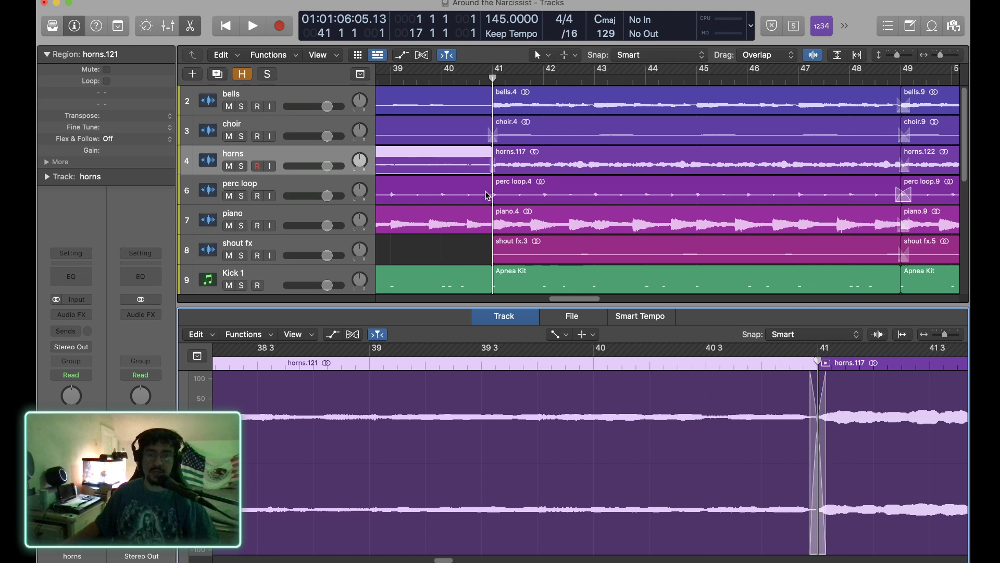
Crossfade the bells regions and the perc loop regions at their bar 41 joins, each fade spanning the bar line.
{"action": "left_click", "coordinate": [486, 107]}
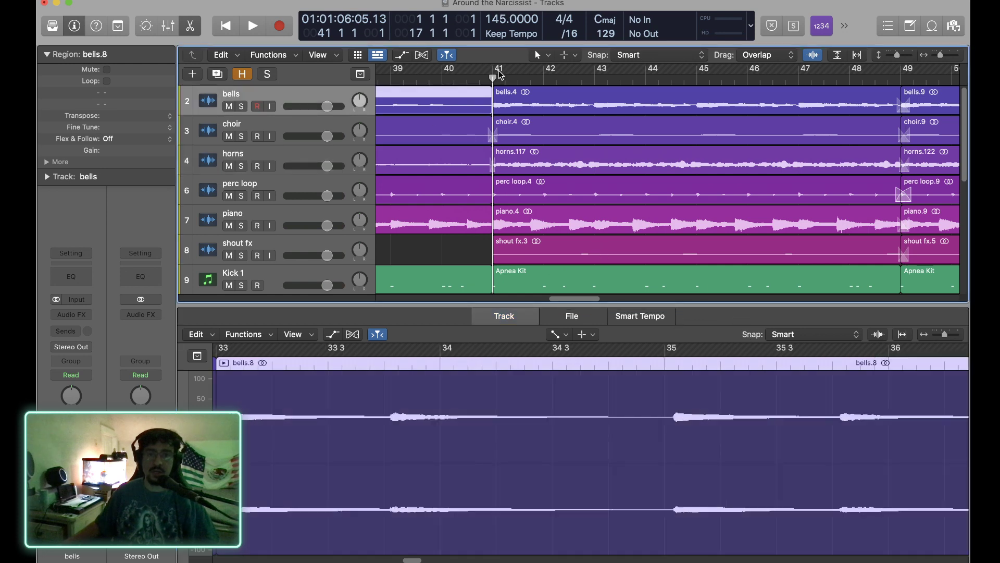
{"action": "left_click", "coordinate": [493, 80]}
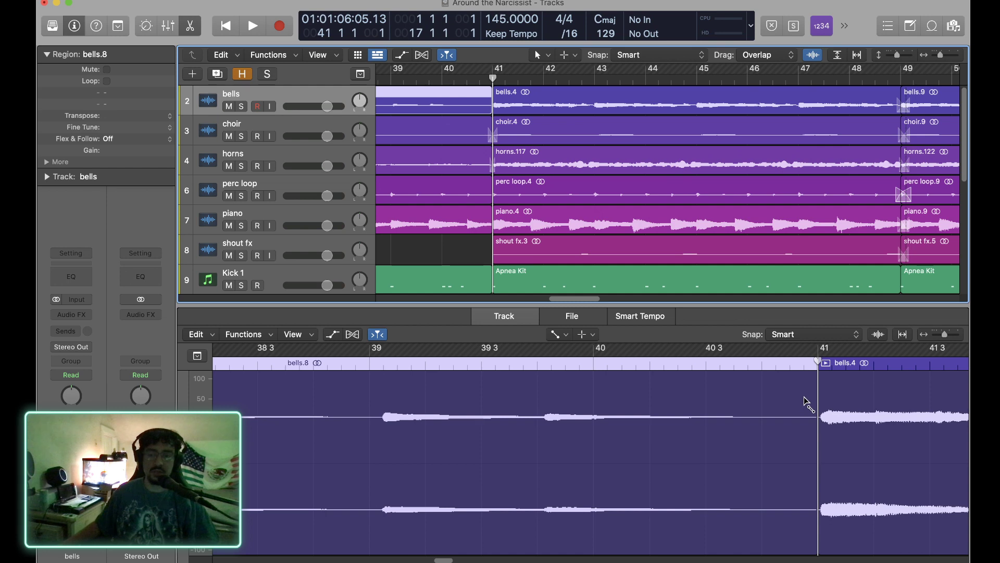
{"action": "left_click_drag", "start_coordinate": [812, 403], "coordinate": [824, 401]}
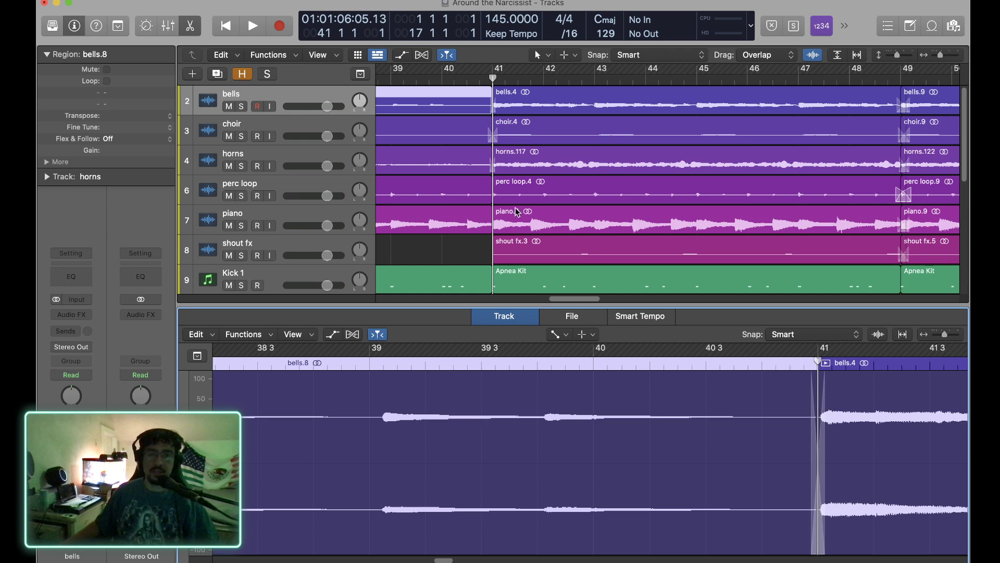
{"action": "left_click", "coordinate": [484, 201]}
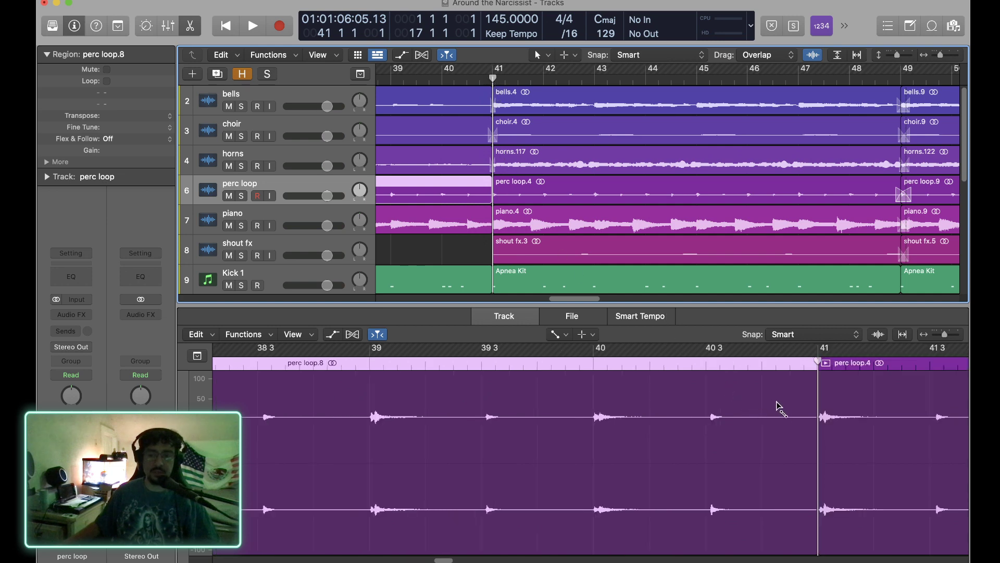
{"action": "left_click_drag", "start_coordinate": [811, 407], "coordinate": [825, 404]}
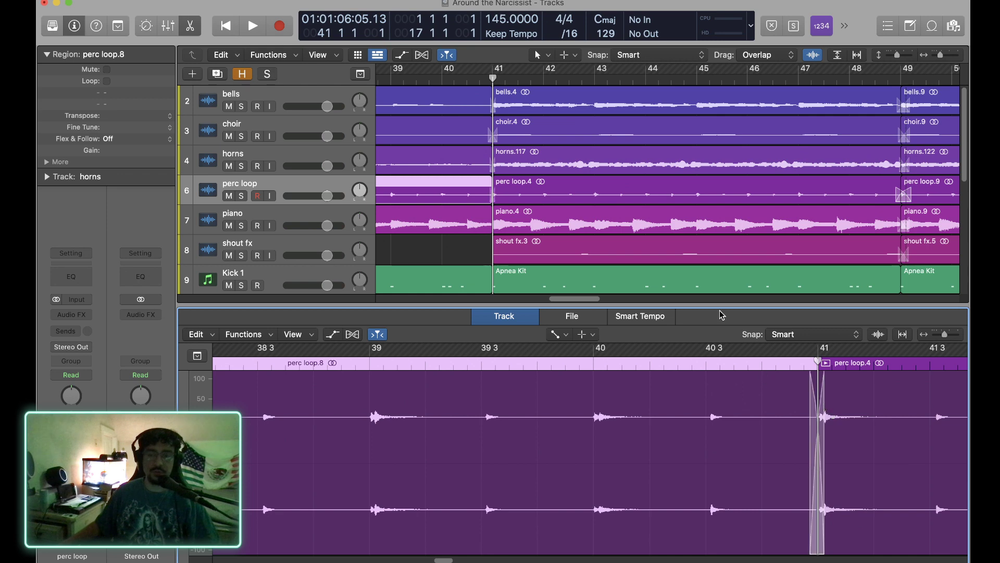
Crossfade the two piano regions meeting at bar 41, from just before to just after the bar line.
{"action": "left_click", "coordinate": [483, 224]}
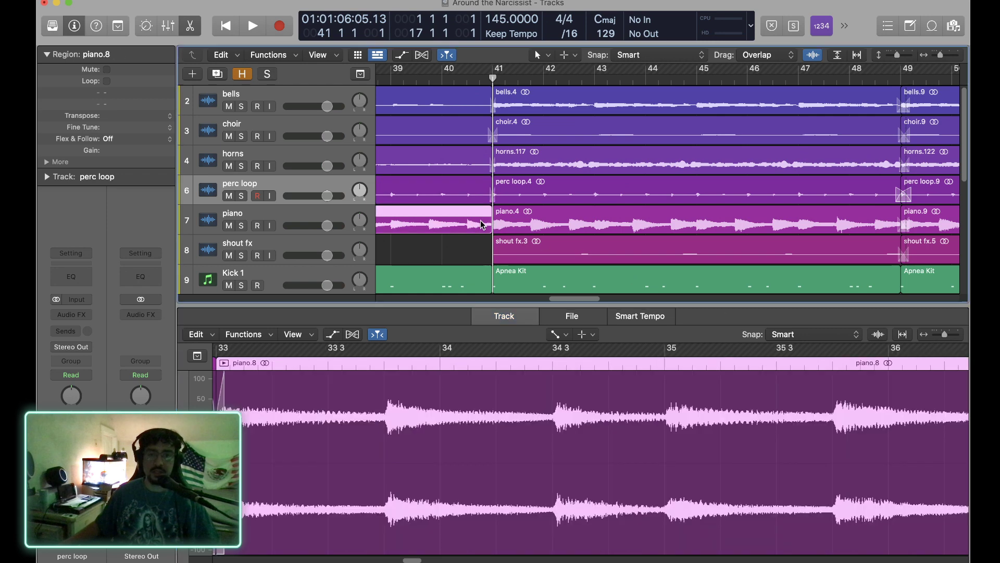
{"action": "left_click", "coordinate": [493, 78]}
{"action": "left_click", "coordinate": [782, 428]}
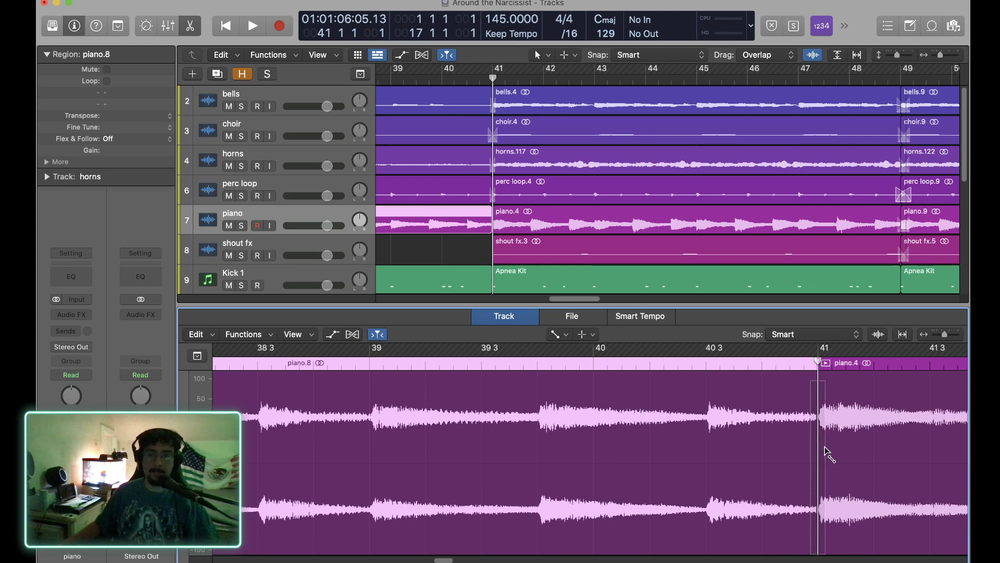
{"action": "left_click_drag", "start_coordinate": [828, 455], "coordinate": [825, 447]}
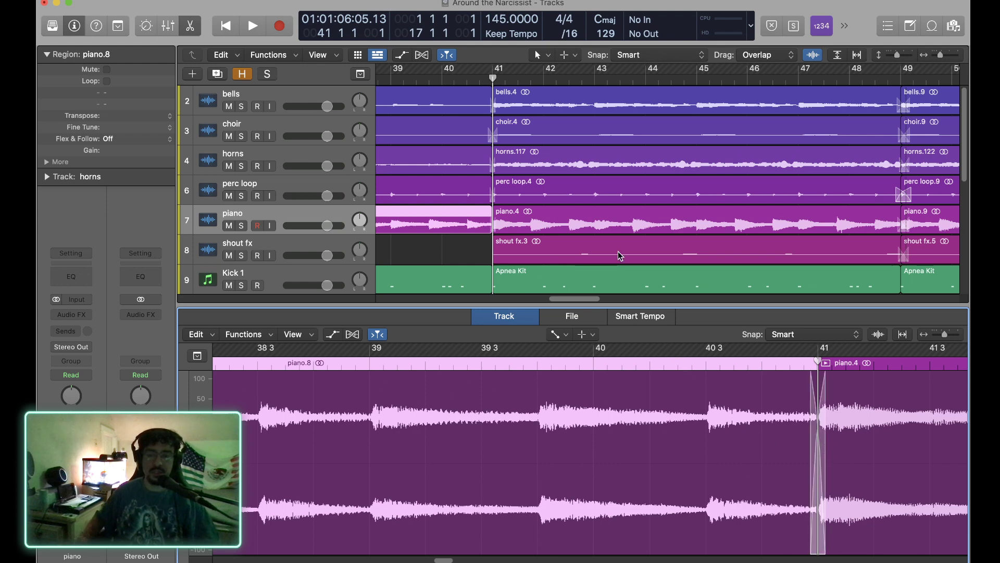
{"action": "key", "text": "super+Left"}
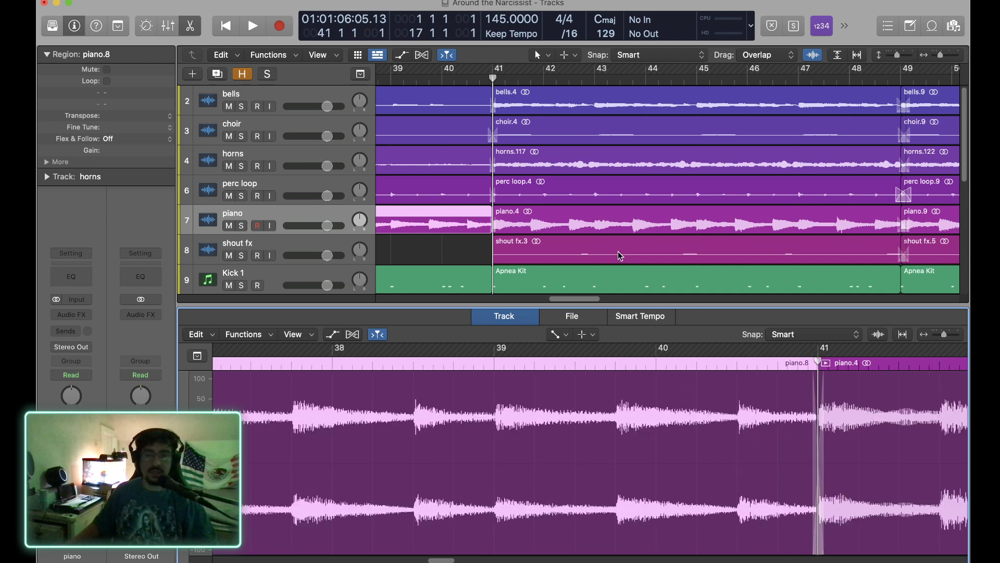
Close the audio editor and delete the regions on all tracks from bar 89 to the end of the arrangement.
{"action": "key", "text": "e"}
{"action": "scroll", "coordinate": [672, 313], "scroll_direction": "right", "scroll_amount": 2}
{"action": "scroll", "coordinate": [672, 313], "scroll_direction": "right", "scroll_amount": 15}
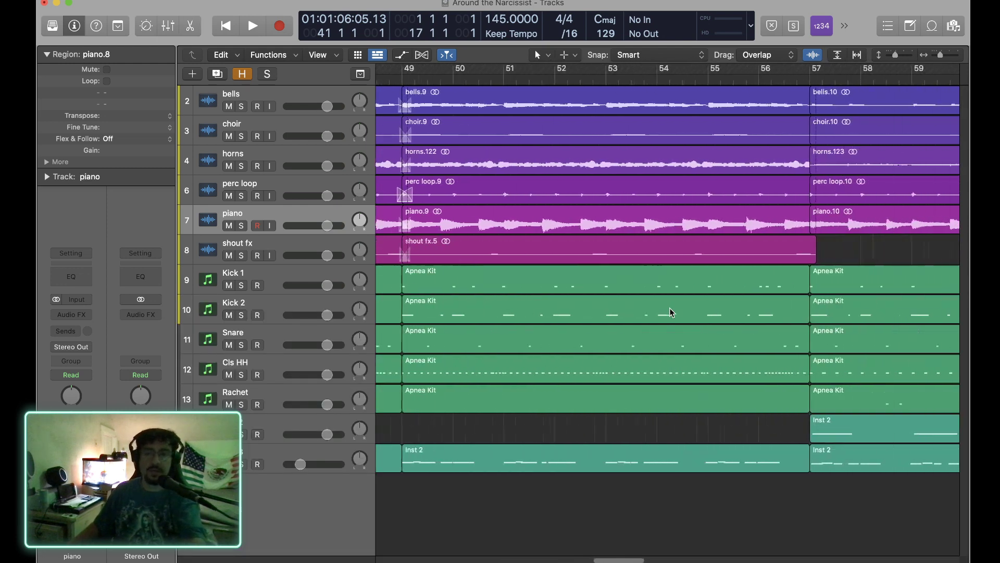
{"action": "scroll", "coordinate": [672, 312], "scroll_direction": "right", "scroll_amount": 8}
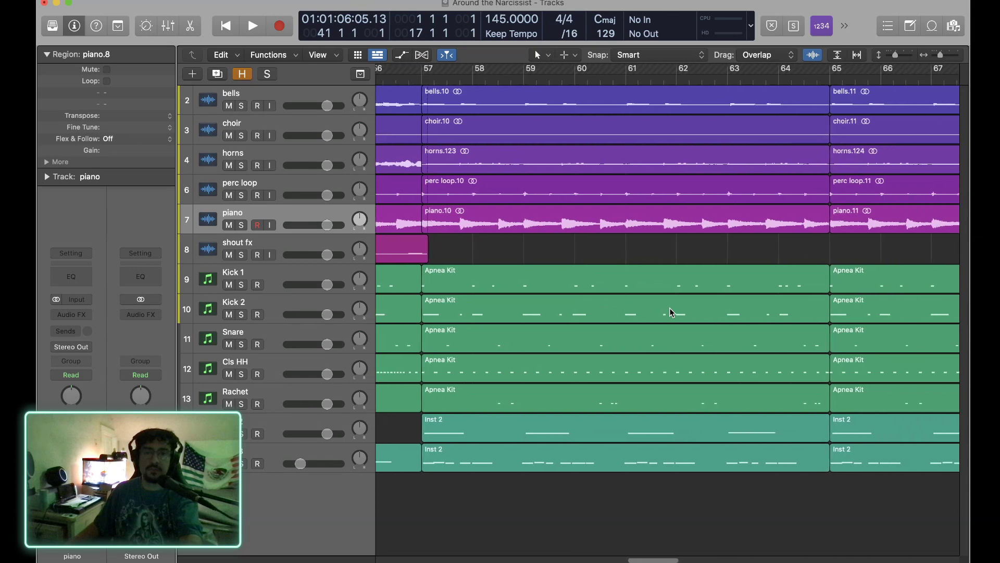
{"action": "scroll", "coordinate": [654, 313], "scroll_direction": "right", "scroll_amount": 3}
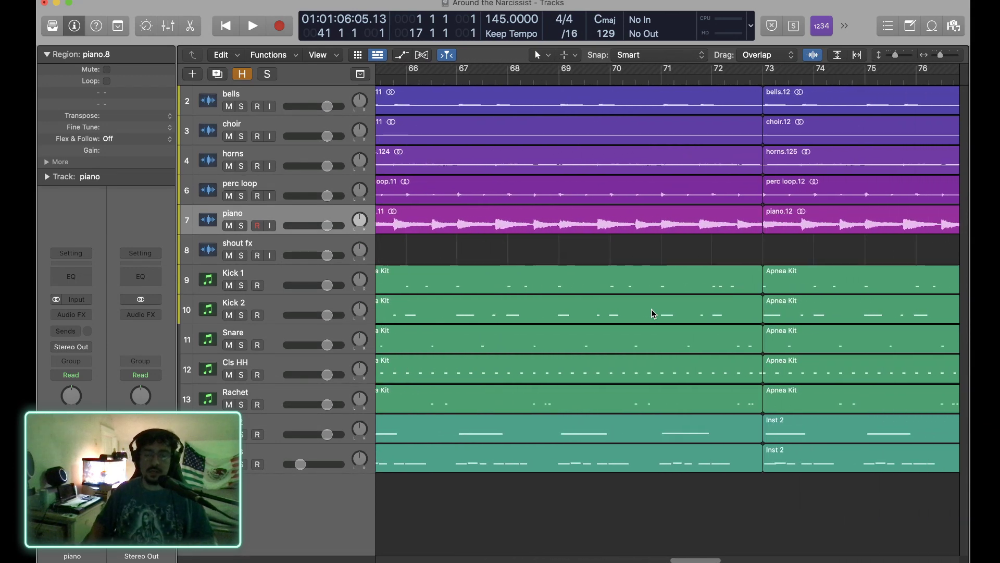
{"action": "key", "text": "super+Left"}
{"action": "key", "text": "super+Left"}
{"action": "key", "text": "super+Left"}
{"action": "key", "text": "super+Left"}
{"action": "key", "text": "super+Left"}
{"action": "key", "text": "super+Left"}
{"action": "key", "text": "super+Left"}
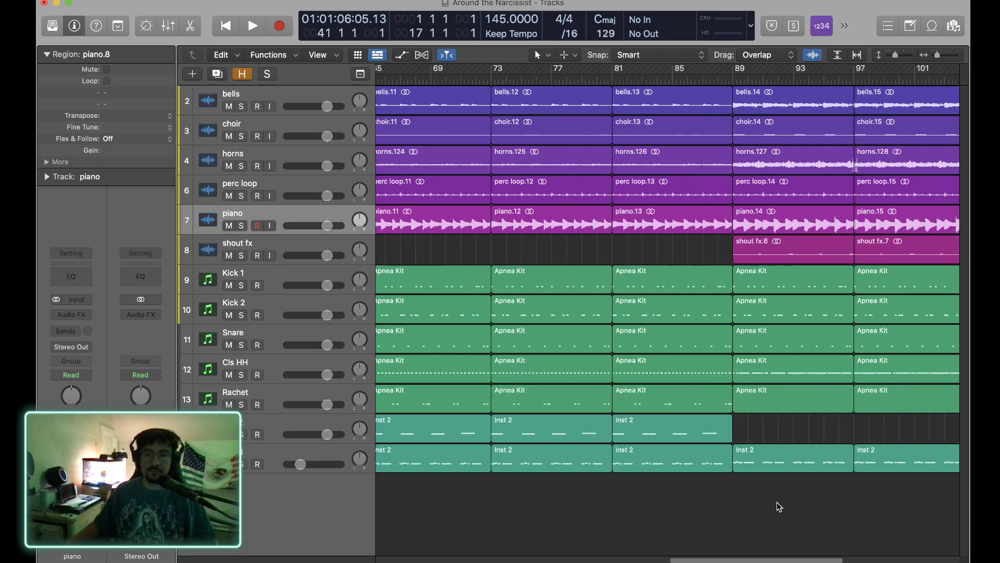
{"action": "left_click_drag", "start_coordinate": [776, 503], "coordinate": [917, 101]}
{"action": "key", "text": "Delete"}
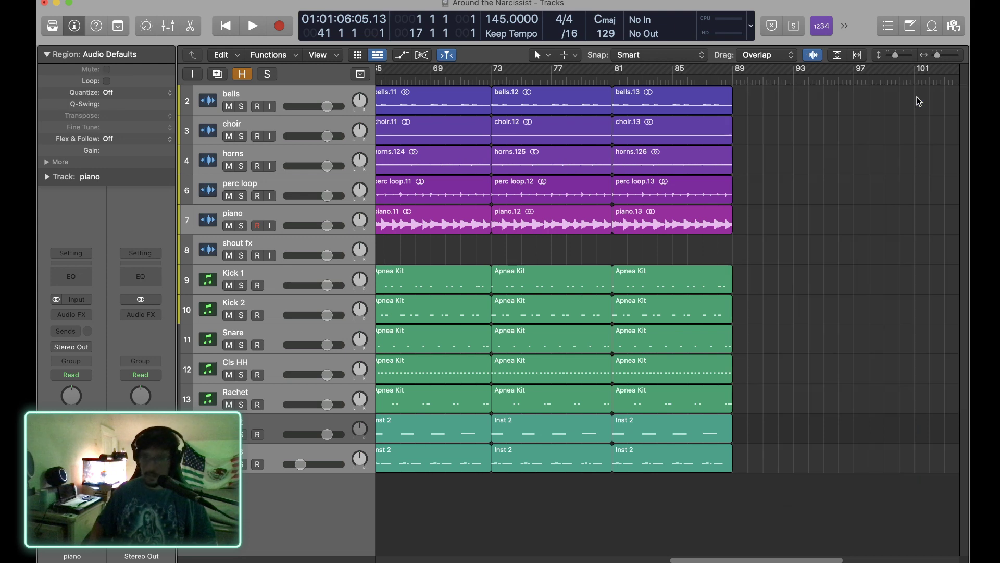
Copy all regions of the two sections between bars 41 and 57, with their crossfades, to bar 89 on the same tracks.
{"action": "key", "text": "z"}
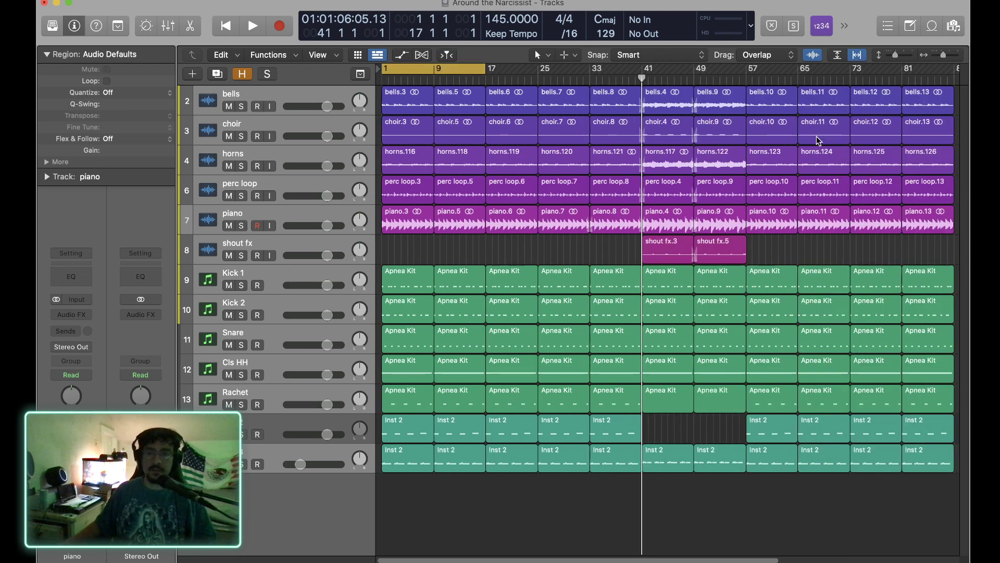
{"action": "left_click_drag", "start_coordinate": [668, 502], "coordinate": [738, 110]}
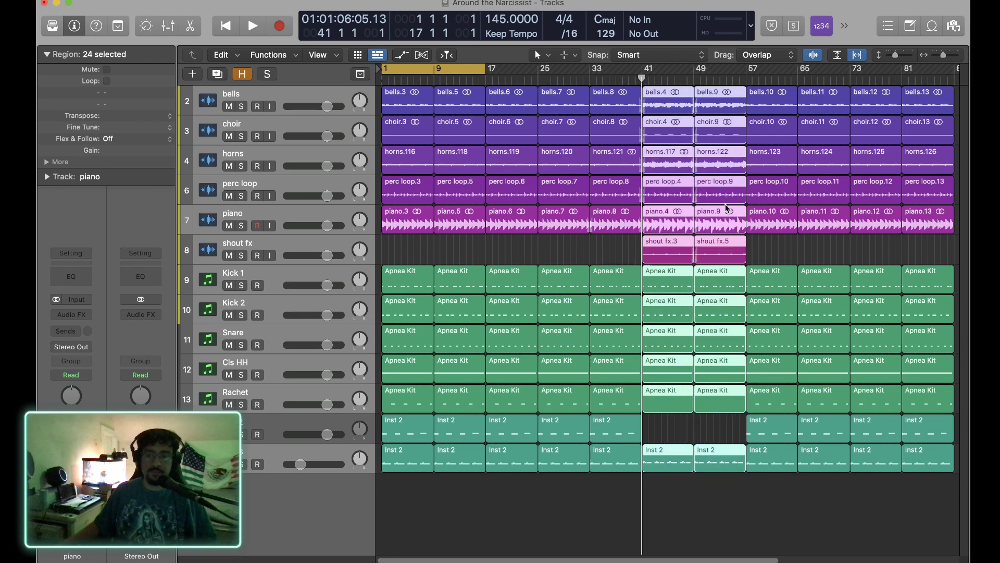
{"action": "scroll", "coordinate": [727, 207], "scroll_direction": "right", "scroll_amount": 4}
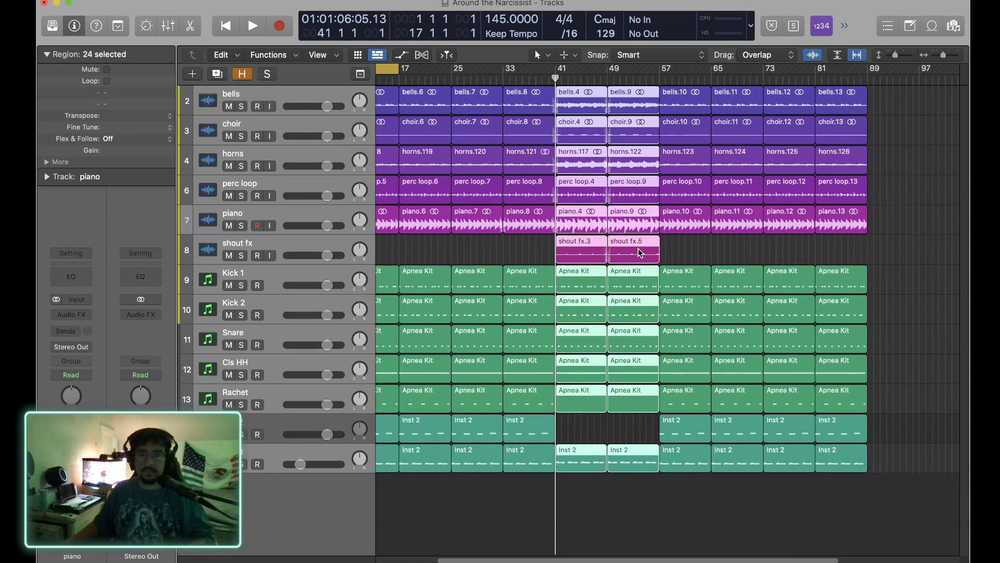
{"action": "left_click_drag", "start_coordinate": [577, 256], "coordinate": [889, 282]}
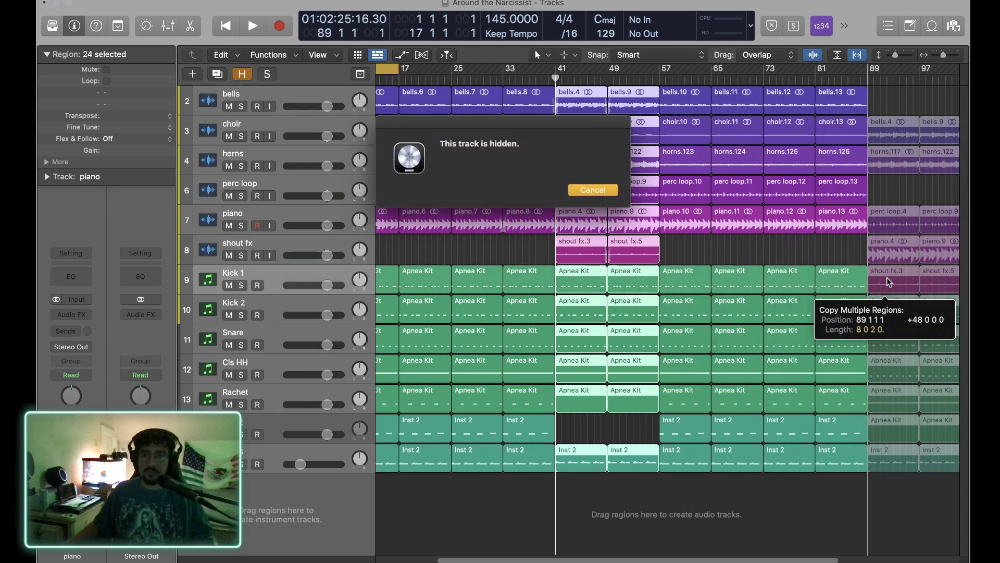
{"action": "left_click", "coordinate": [580, 191]}
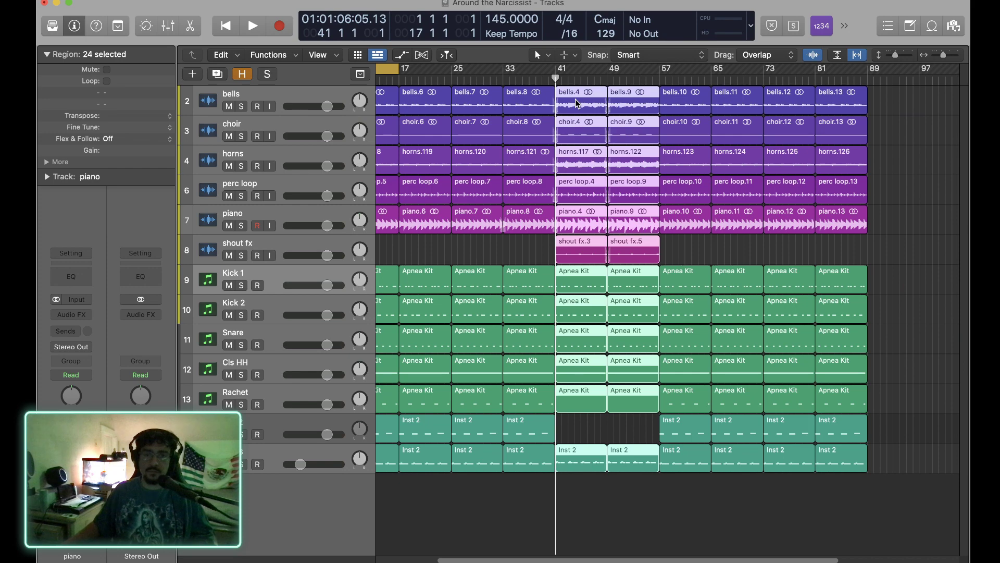
{"action": "left_click_drag", "start_coordinate": [576, 102], "coordinate": [854, 95]}
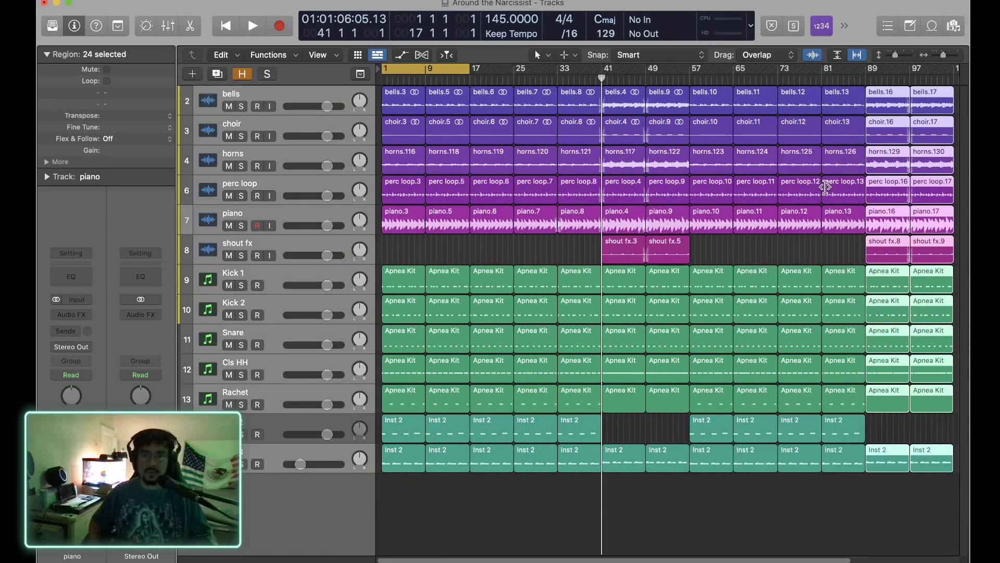
Move the playhead to bar 89 and crossfade the two bells regions meeting there in the audio editor.
{"action": "key", "text": "super+Right"}
{"action": "key", "text": "super+Right"}
{"action": "key", "text": "super+Right"}
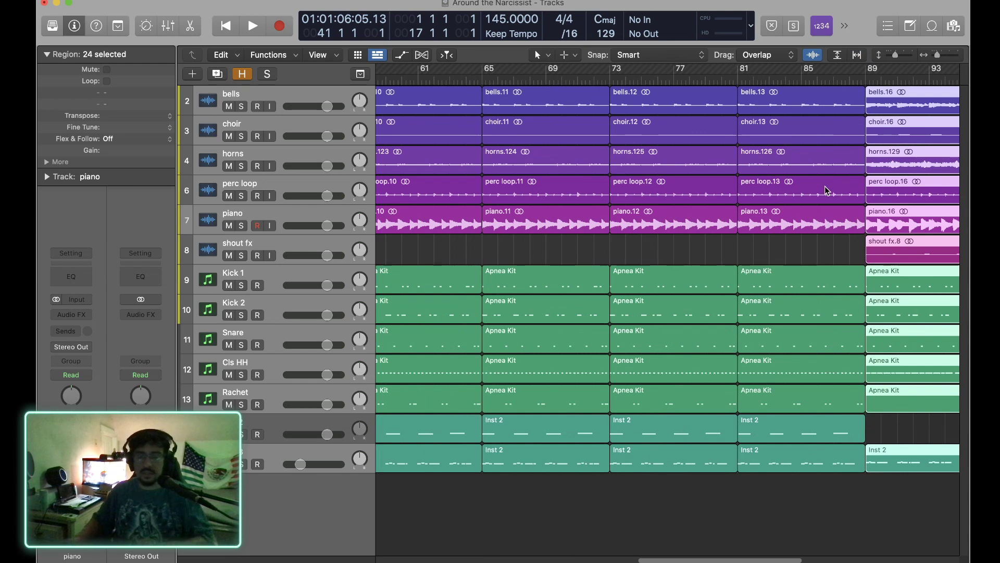
{"action": "scroll", "coordinate": [826, 188], "scroll_direction": "right", "scroll_amount": 5}
{"action": "scroll", "coordinate": [827, 190], "scroll_direction": "right", "scroll_amount": 3}
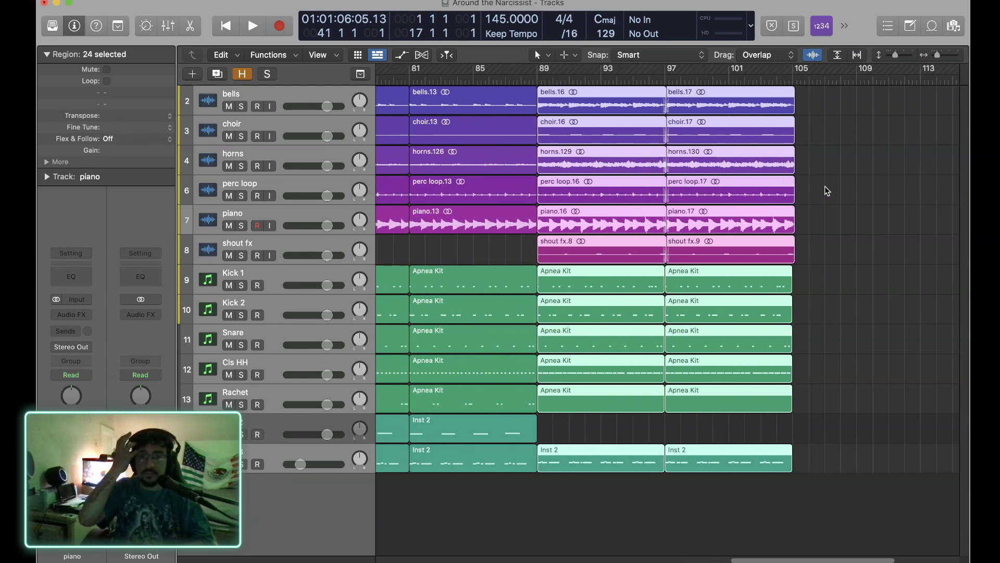
{"action": "key", "text": "super+Right"}
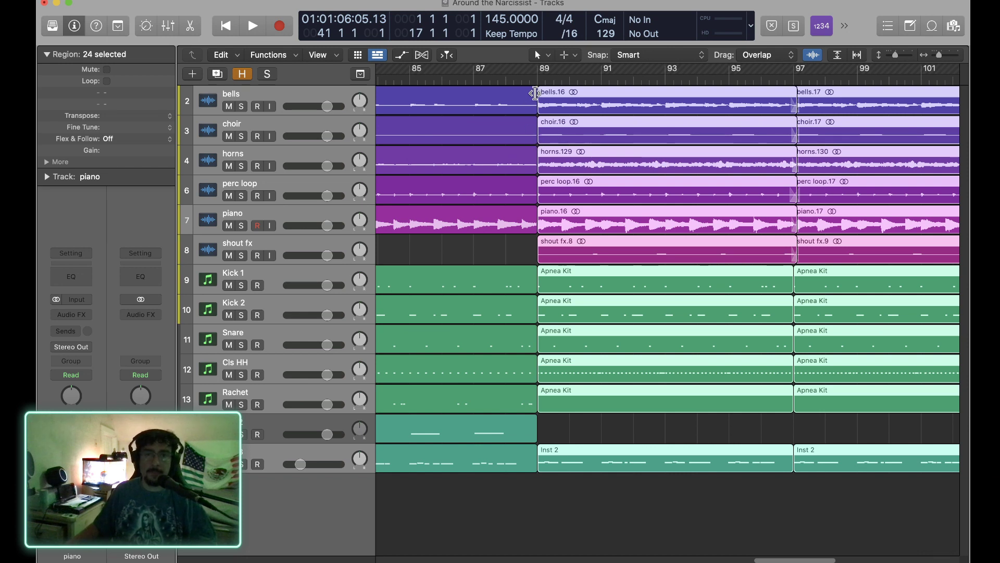
{"action": "left_click", "coordinate": [534, 91]}
{"action": "left_click", "coordinate": [537, 79]}
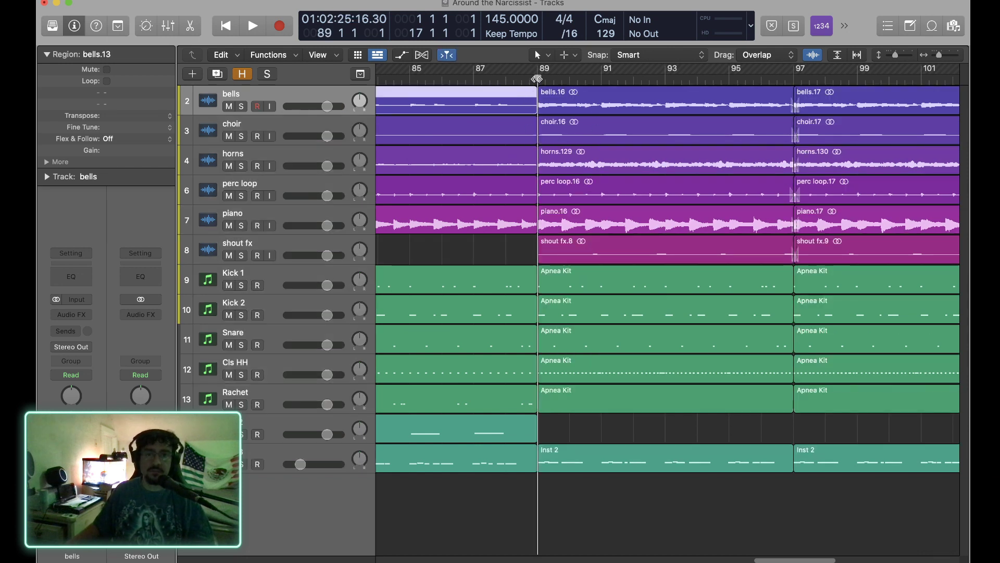
{"action": "key", "text": "e"}
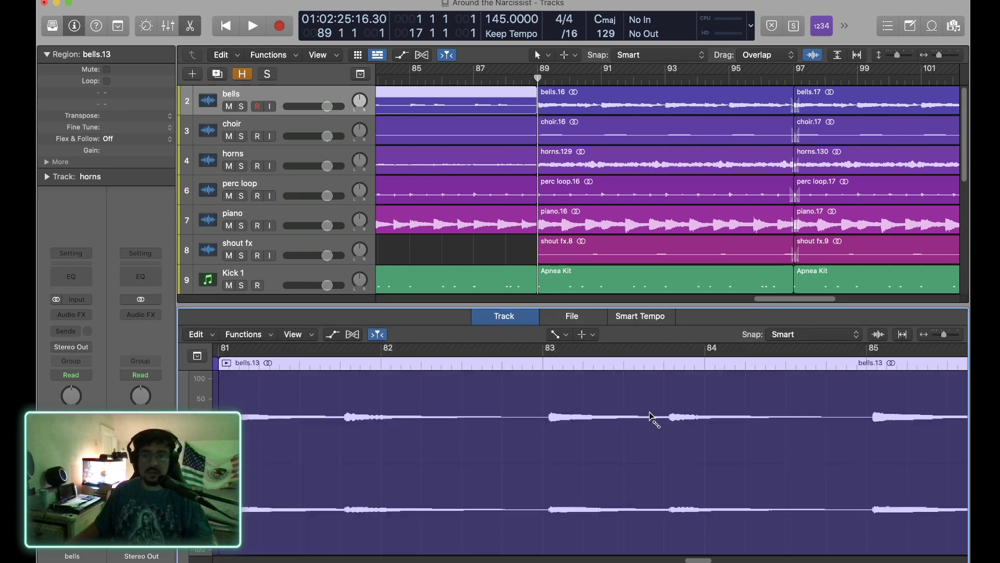
{"action": "scroll", "coordinate": [651, 416], "scroll_direction": "right", "scroll_amount": 10}
{"action": "scroll", "coordinate": [651, 416], "scroll_direction": "right", "scroll_amount": 2}
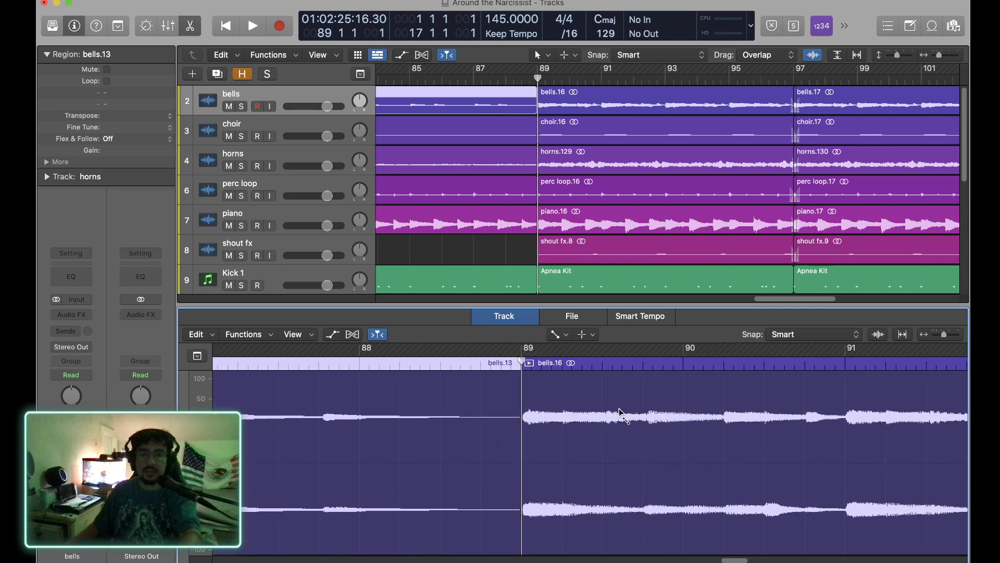
{"action": "left_click_drag", "start_coordinate": [516, 410], "coordinate": [527, 411]}
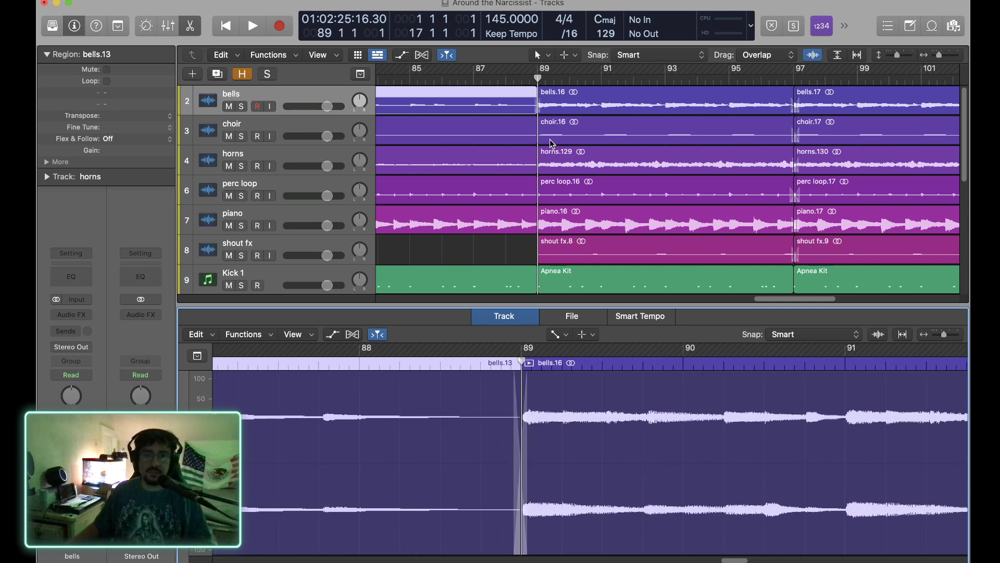
Crossfade the two choir regions meeting at bar 89 in the audio editor, from just before to just after the bar line.
{"action": "left_click", "coordinate": [535, 128]}
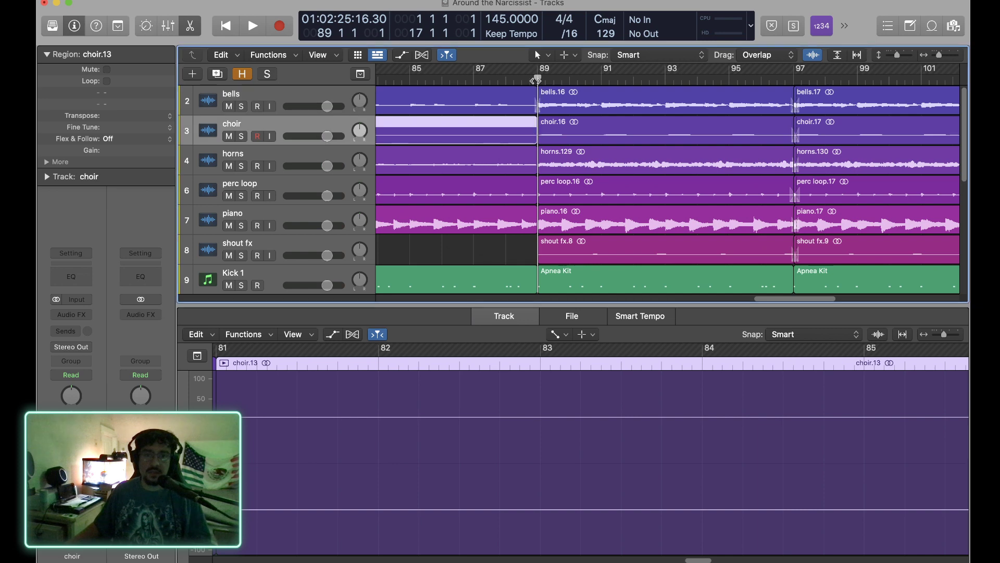
{"action": "left_click", "coordinate": [536, 81]}
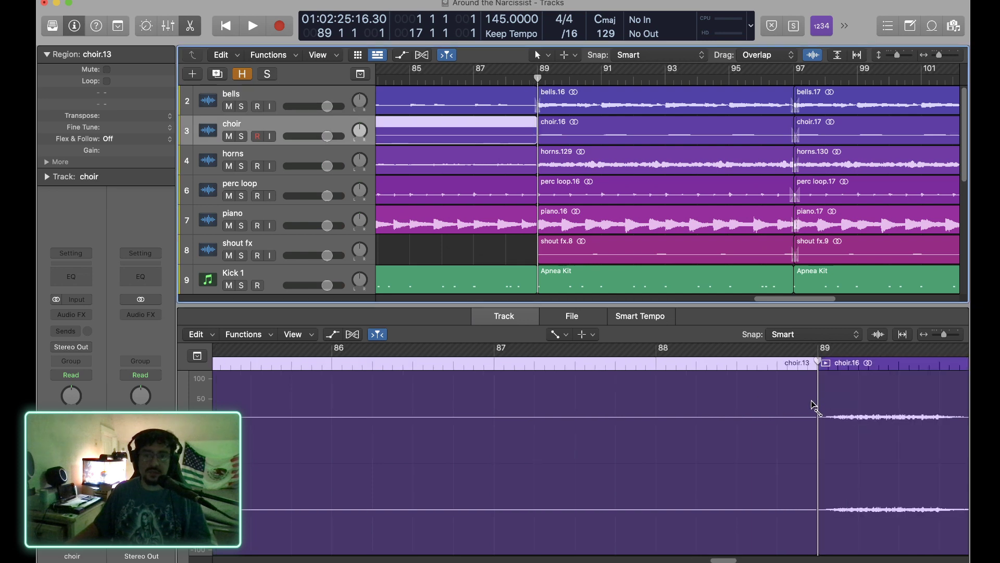
{"action": "left_click_drag", "start_coordinate": [815, 406], "coordinate": [826, 411]}
Crossfade the two horns regions meeting at bar 89, from just before to just after the bar line.
{"action": "left_click", "coordinate": [524, 160]}
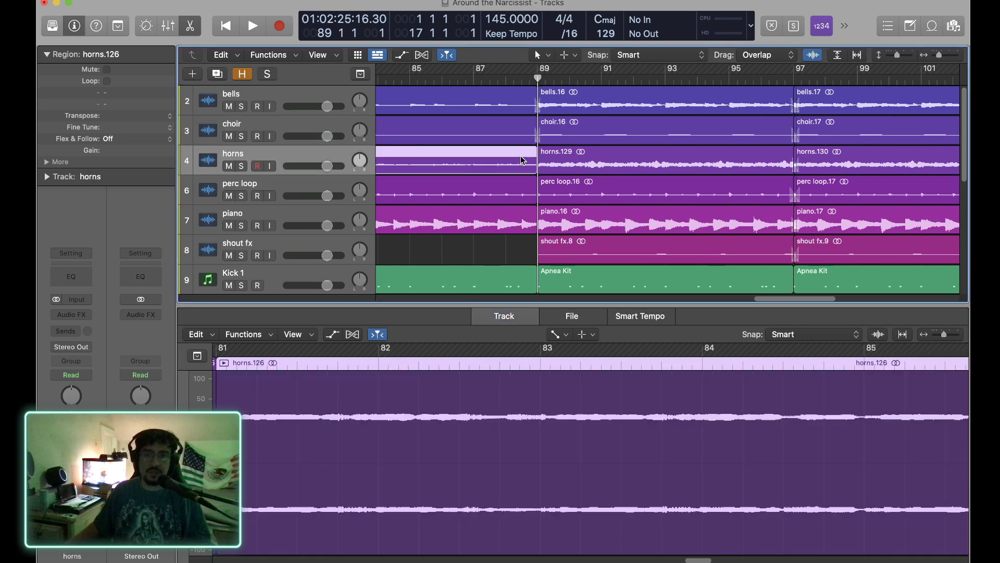
{"action": "scroll", "coordinate": [726, 432], "scroll_direction": "right", "scroll_amount": 5}
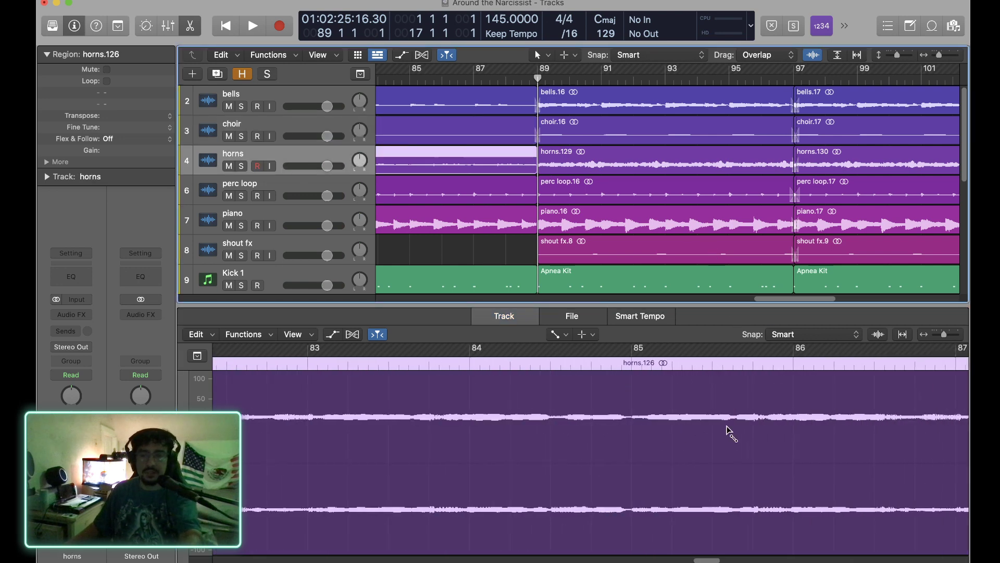
{"action": "scroll", "coordinate": [730, 433], "scroll_direction": "right", "scroll_amount": 7}
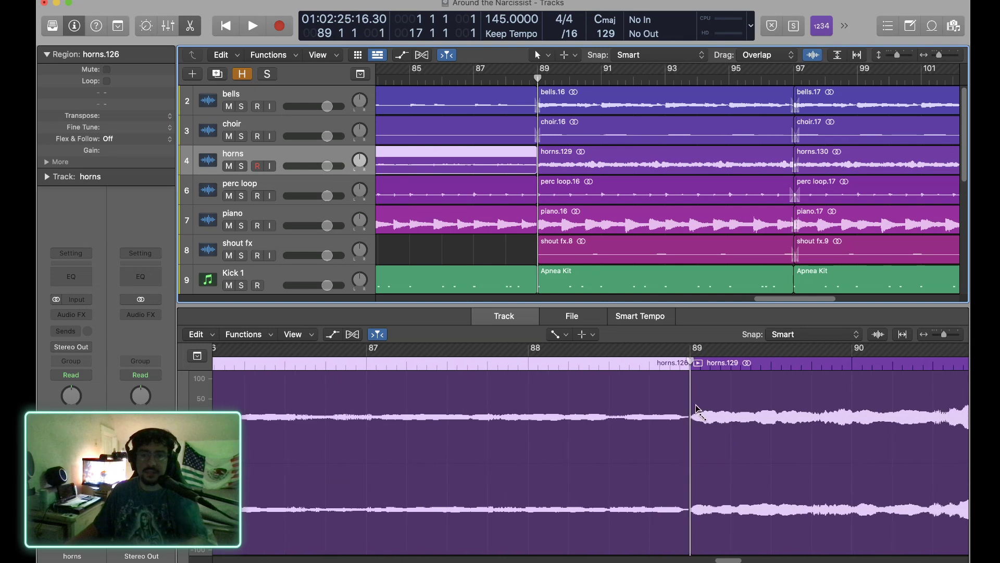
{"action": "left_click", "coordinate": [698, 411]}
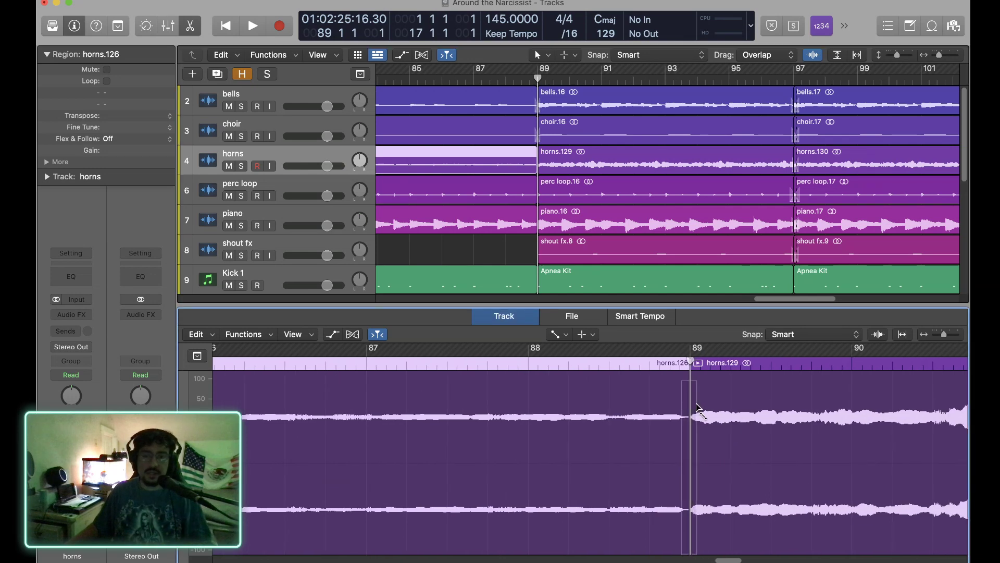
{"action": "left_click_drag", "start_coordinate": [696, 403], "coordinate": [698, 404]}
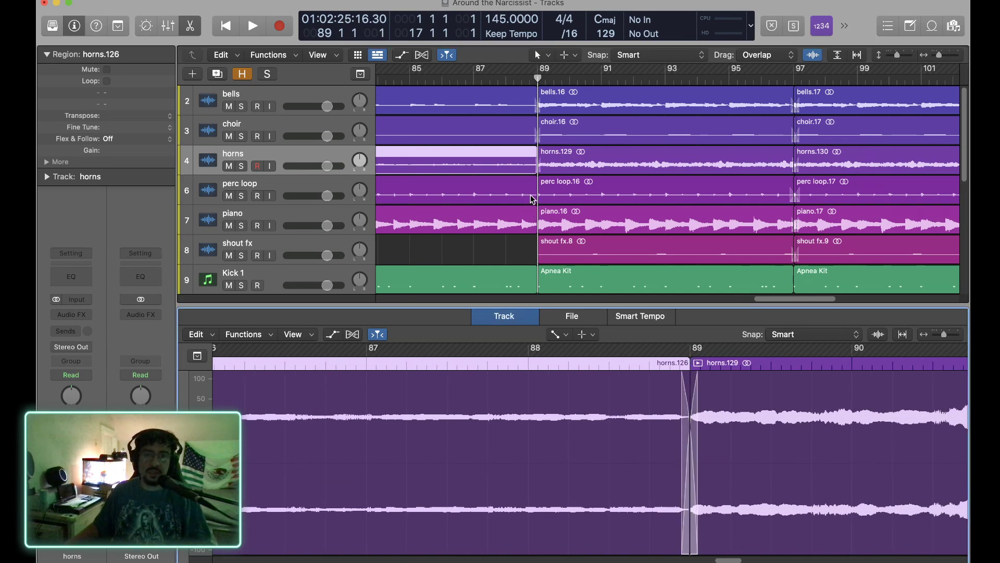
Crossfade the two perc loop regions meeting at bar 89, from just before to just after the bar line.
{"action": "left_click", "coordinate": [533, 199]}
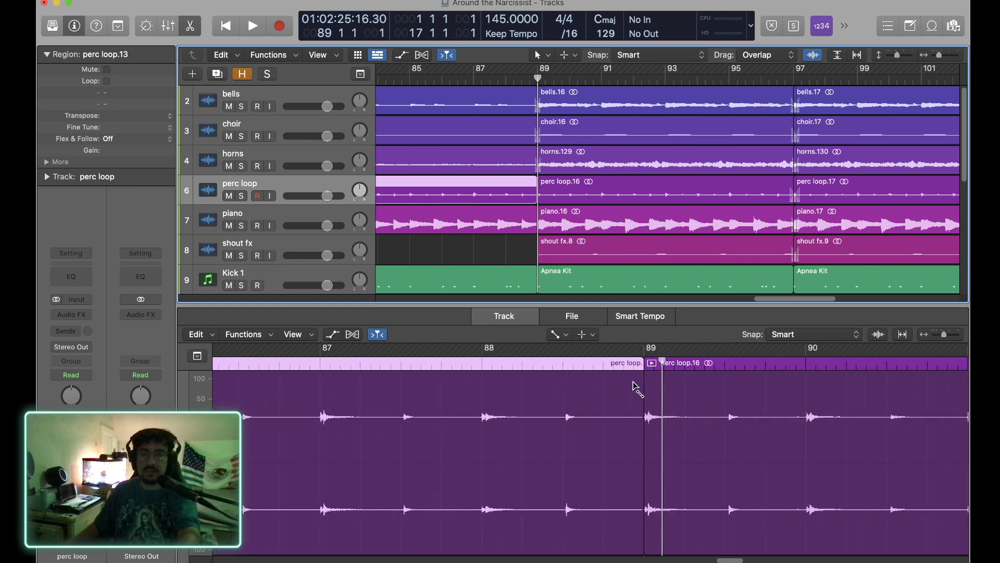
{"action": "scroll", "coordinate": [637, 388], "scroll_direction": "right", "scroll_amount": 5}
{"action": "left_click", "coordinate": [500, 405]}
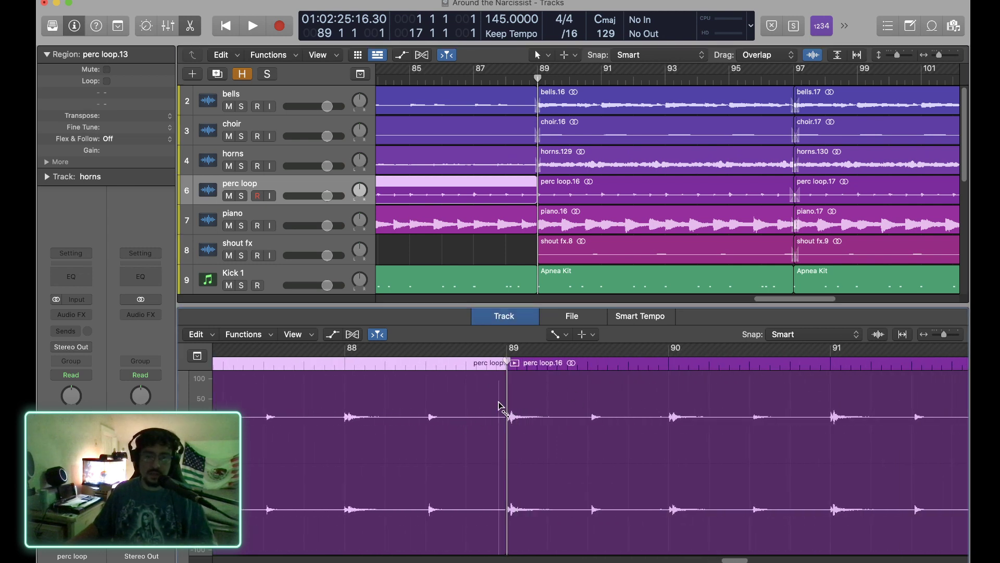
{"action": "left_click_drag", "start_coordinate": [499, 405], "coordinate": [515, 408]}
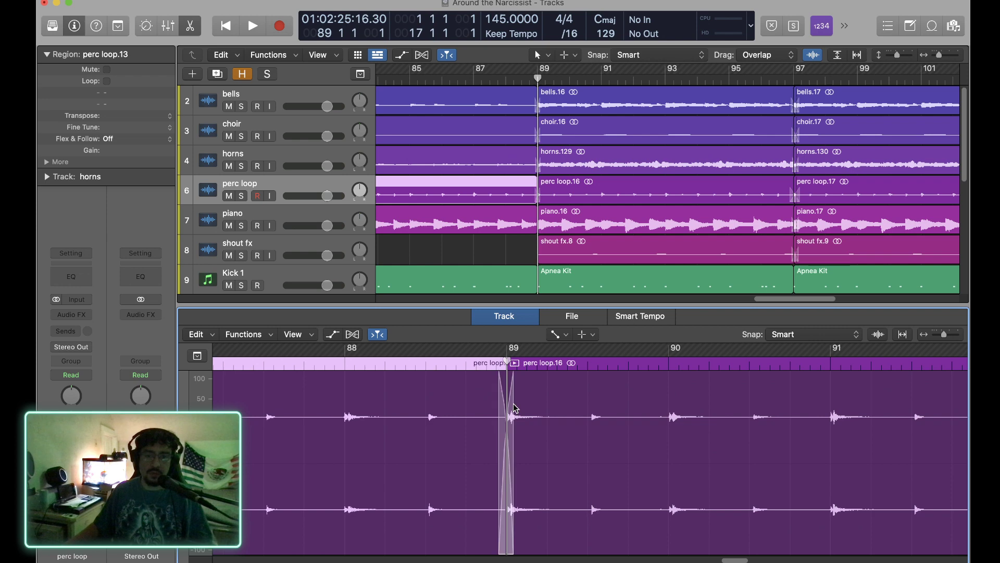
Crossfade the two piano regions meeting at bar 89, from just before to just after the bar line.
{"action": "left_click", "coordinate": [525, 225]}
{"action": "scroll", "coordinate": [583, 395], "scroll_direction": "right", "scroll_amount": 15}
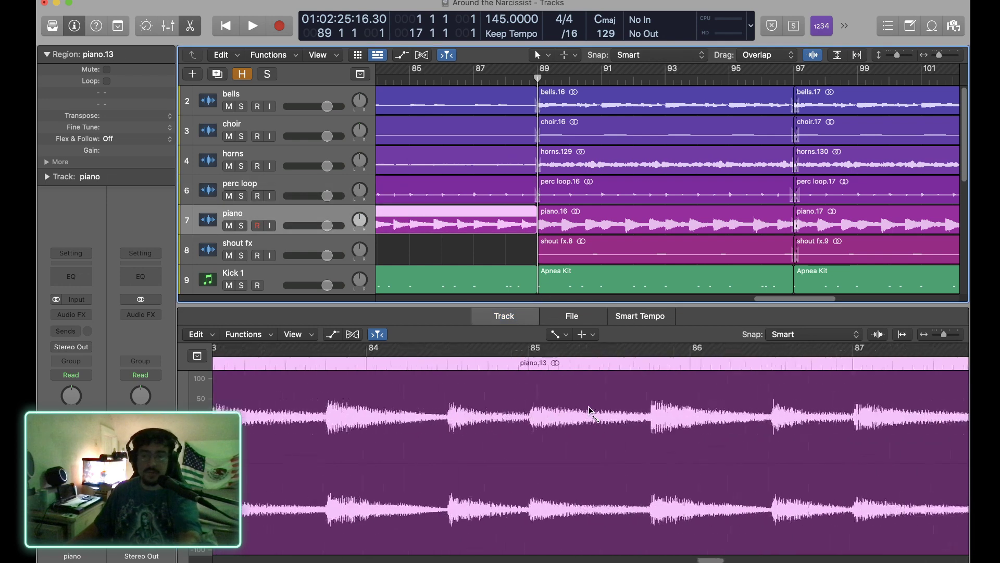
{"action": "scroll", "coordinate": [589, 406], "scroll_direction": "right", "scroll_amount": 1}
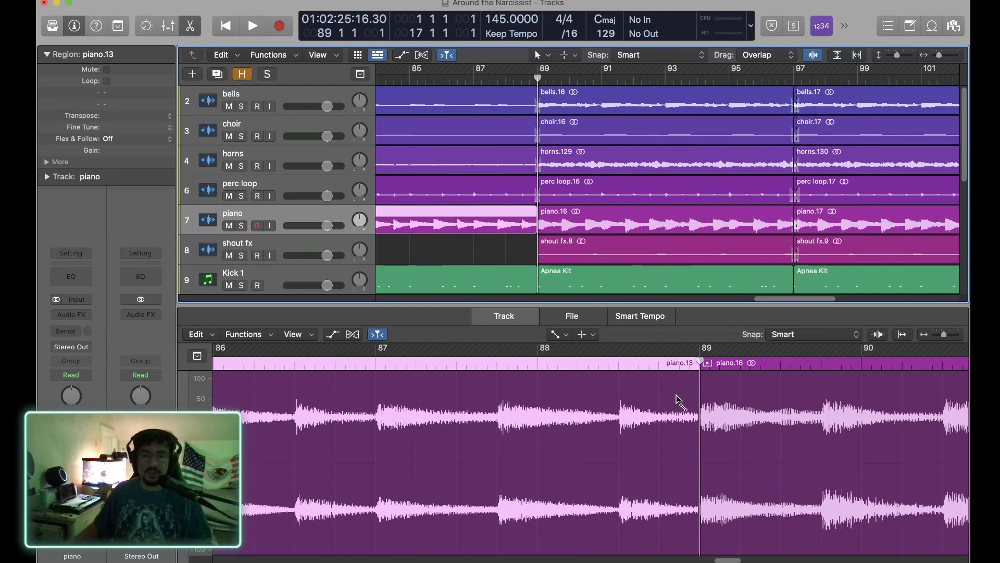
{"action": "left_click_drag", "start_coordinate": [693, 395], "coordinate": [707, 396]}
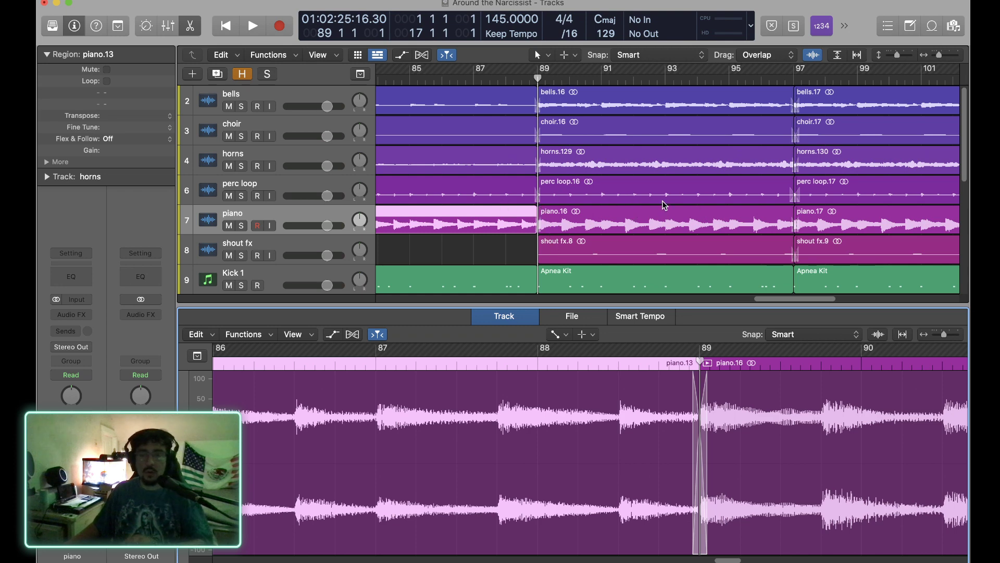
Close the audio editor and copy all regions between bars 89 and 105, with their crossfades, to bar 105 on the same tracks.
{"action": "scroll", "coordinate": [651, 208], "scroll_direction": "right", "scroll_amount": 8}
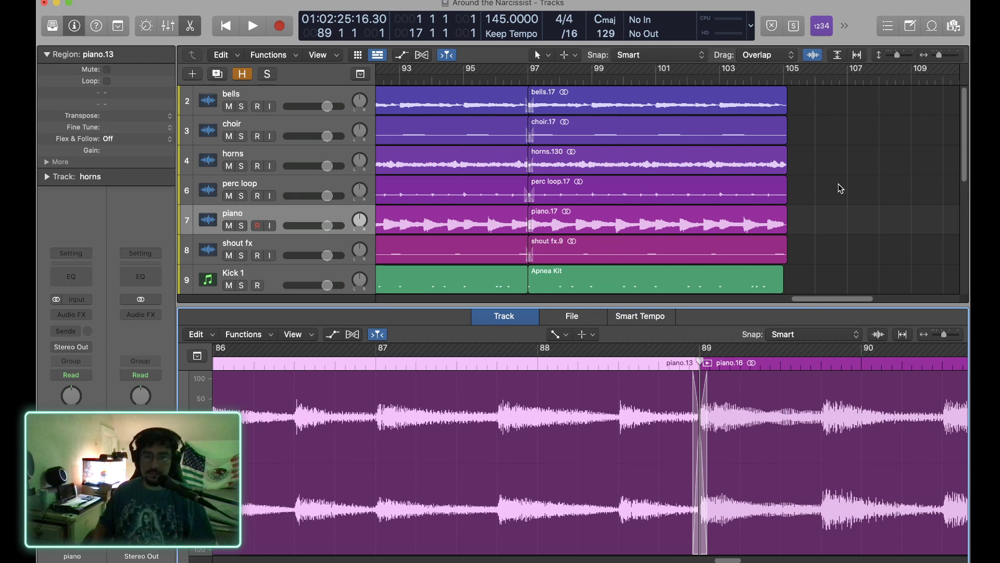
{"action": "key", "text": "e"}
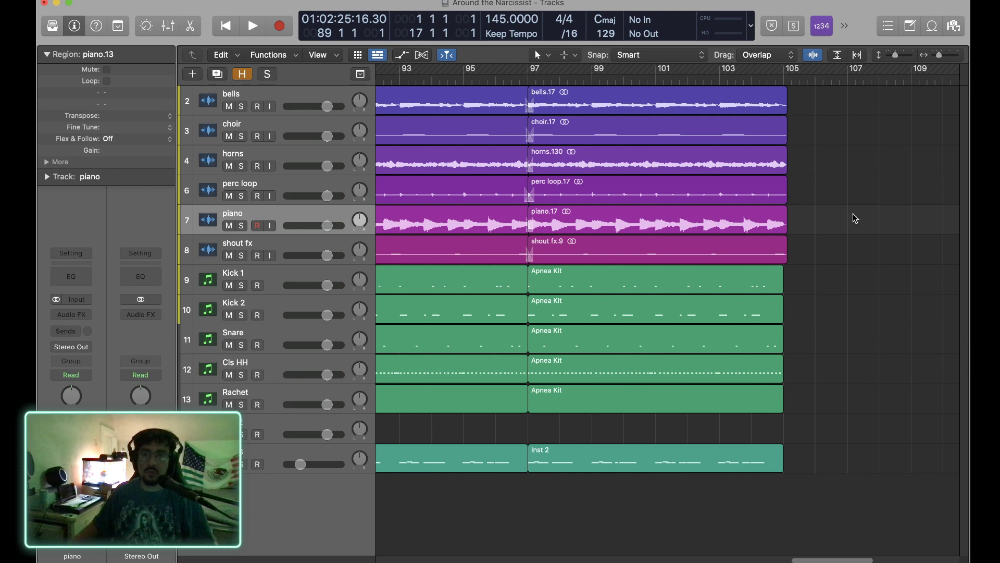
{"action": "left_click", "coordinate": [857, 55]}
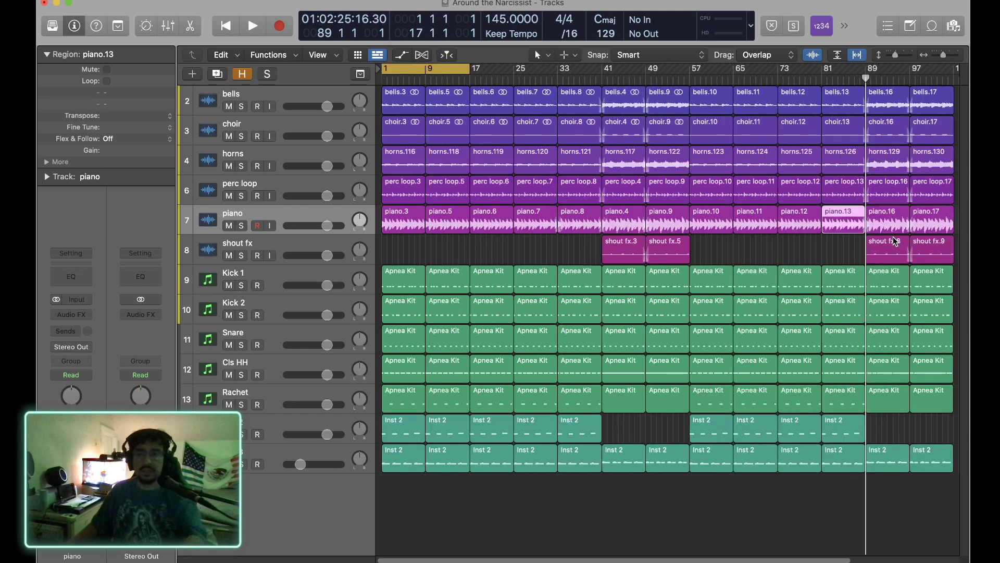
{"action": "scroll", "coordinate": [891, 198], "scroll_direction": "right", "scroll_amount": 3}
{"action": "left_click_drag", "start_coordinate": [887, 102], "coordinate": [869, 462]}
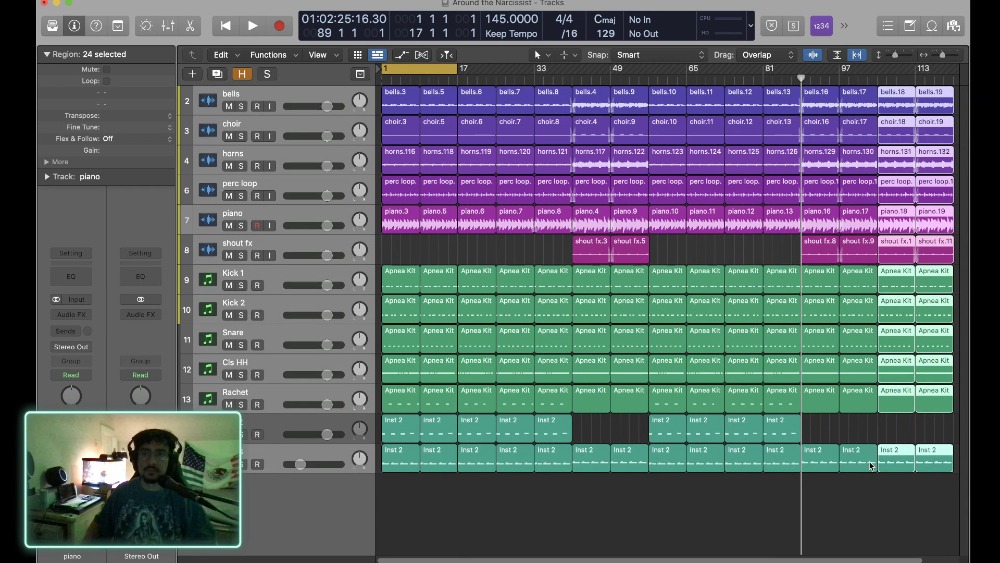
Select the bells region ending at bar 105 and activate the Fade Tool for the tracks area.
{"action": "key", "text": "super+Right"}
{"action": "key", "text": "super+Right"}
{"action": "key", "text": "super+Right"}
{"action": "key", "text": "super+Right"}
{"action": "key", "text": "super+Right"}
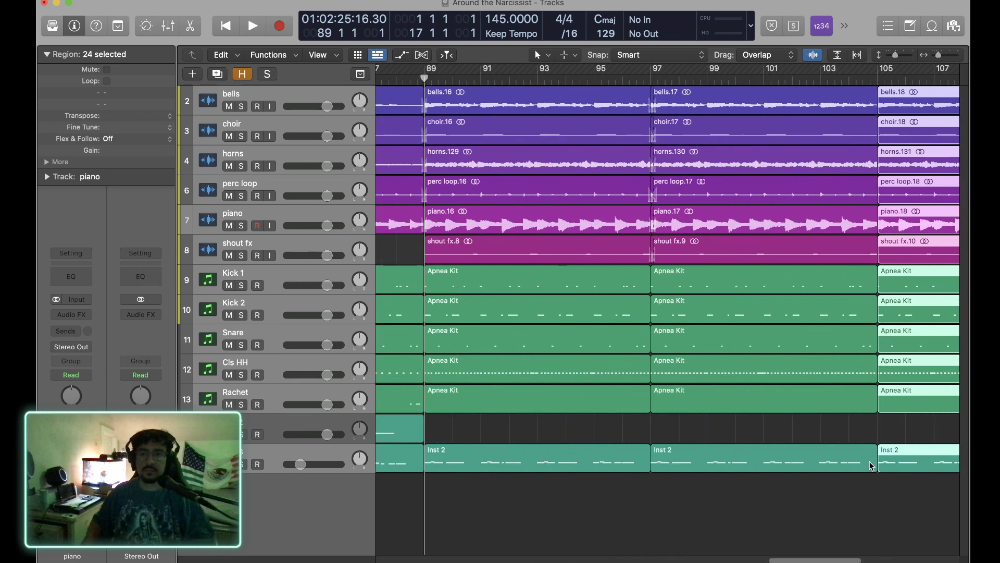
{"action": "scroll", "coordinate": [871, 463], "scroll_direction": "right", "scroll_amount": 10}
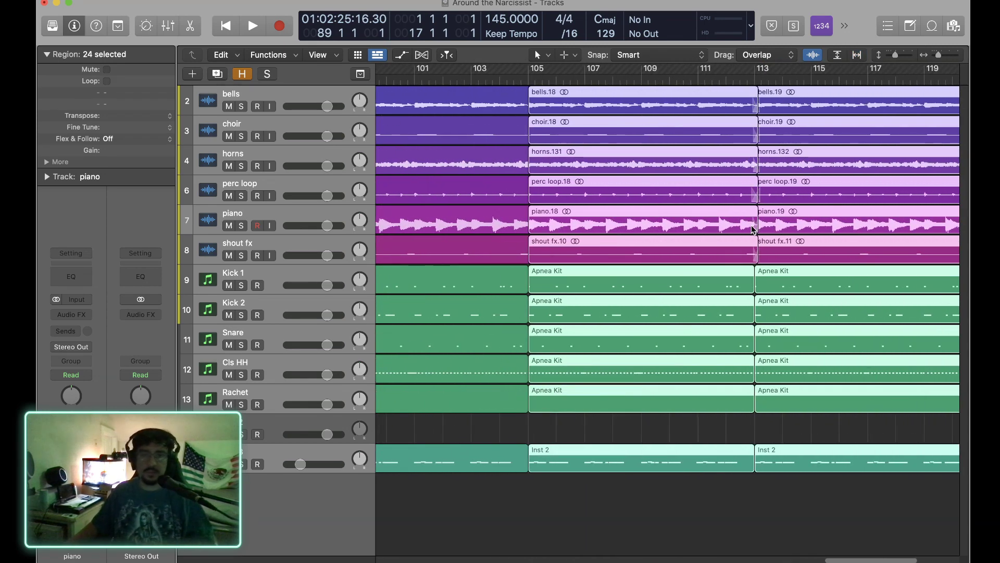
{"action": "left_click", "coordinate": [542, 55]}
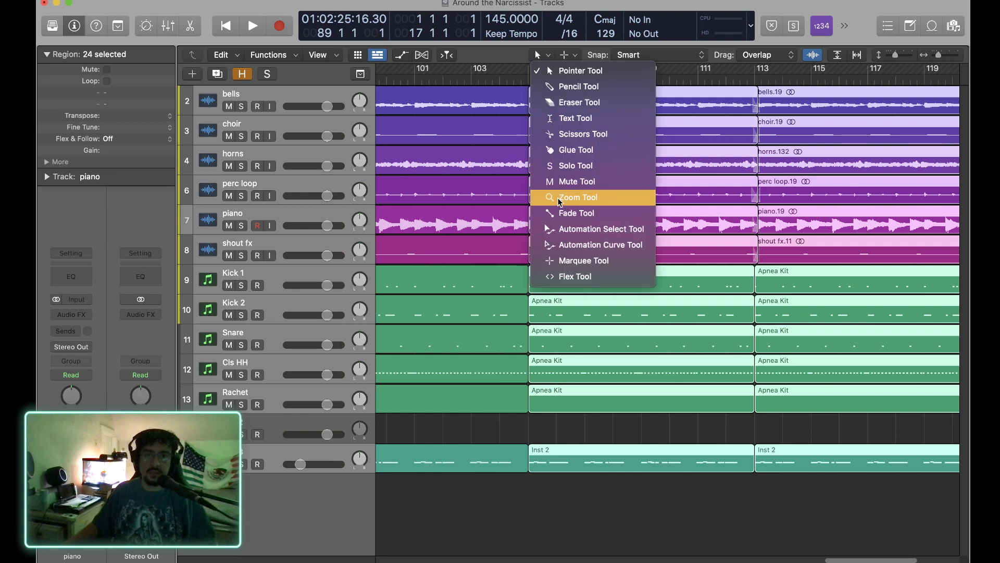
{"action": "left_click", "coordinate": [503, 55]}
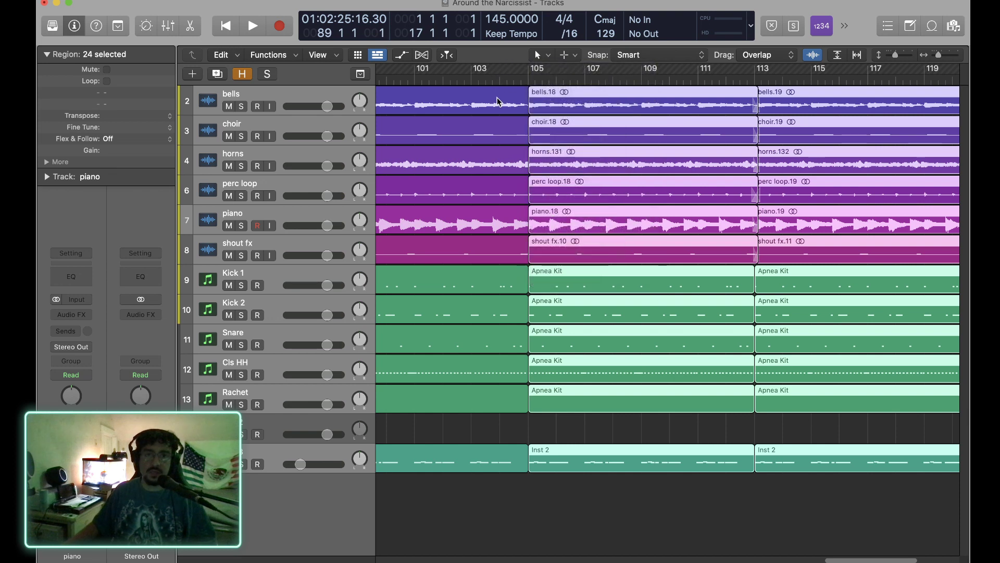
{"action": "left_click", "coordinate": [525, 89]}
{"action": "key", "text": "super+Right"}
{"action": "key", "text": "super+Right"}
{"action": "key", "text": "super+Right"}
{"action": "key", "text": "super+Right"}
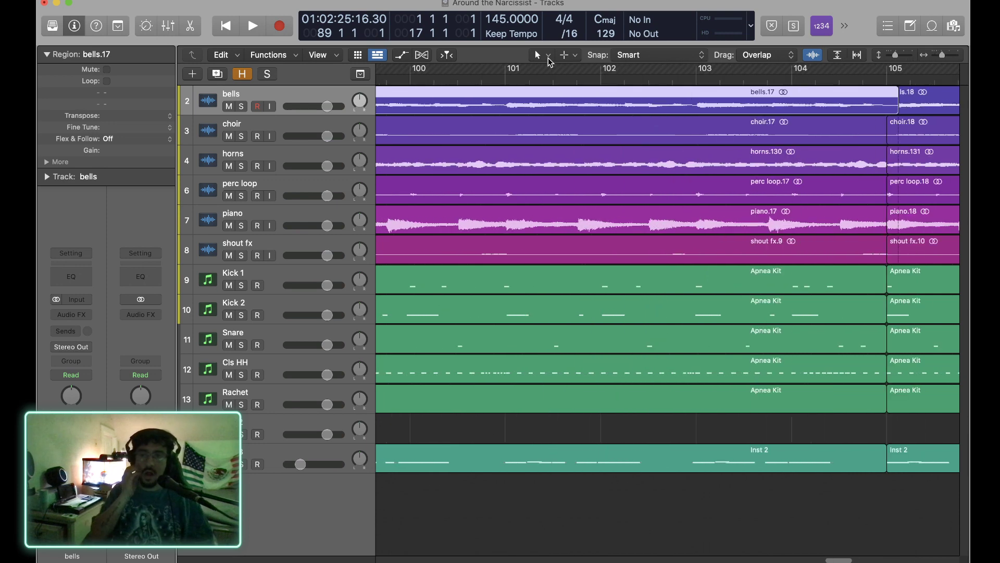
{"action": "key", "text": "super+Right"}
{"action": "key", "text": "super+Right"}
{"action": "key", "text": "super+Right"}
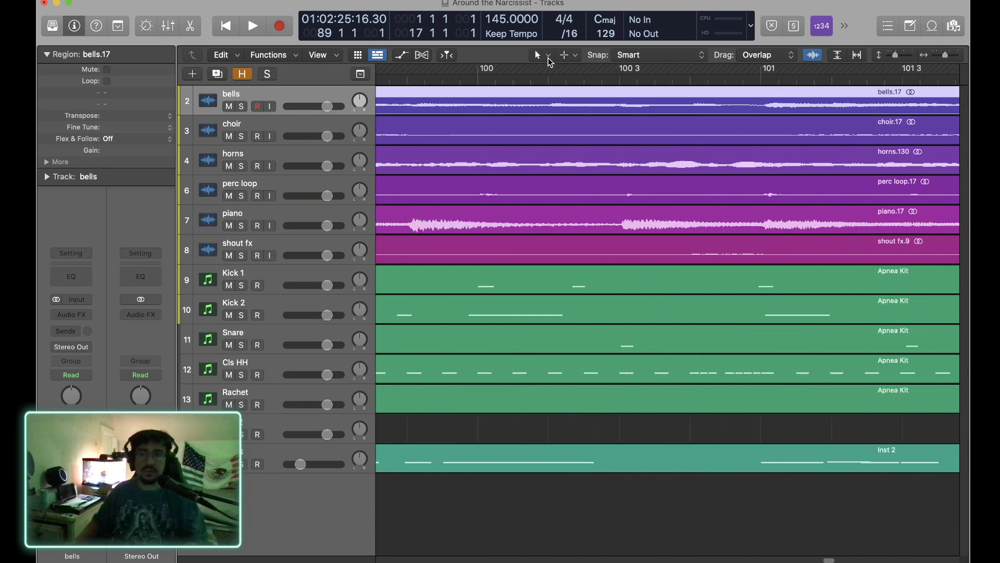
{"action": "scroll", "coordinate": [645, 146], "scroll_direction": "right", "scroll_amount": 12}
{"action": "scroll", "coordinate": [731, 165], "scroll_direction": "right", "scroll_amount": 15}
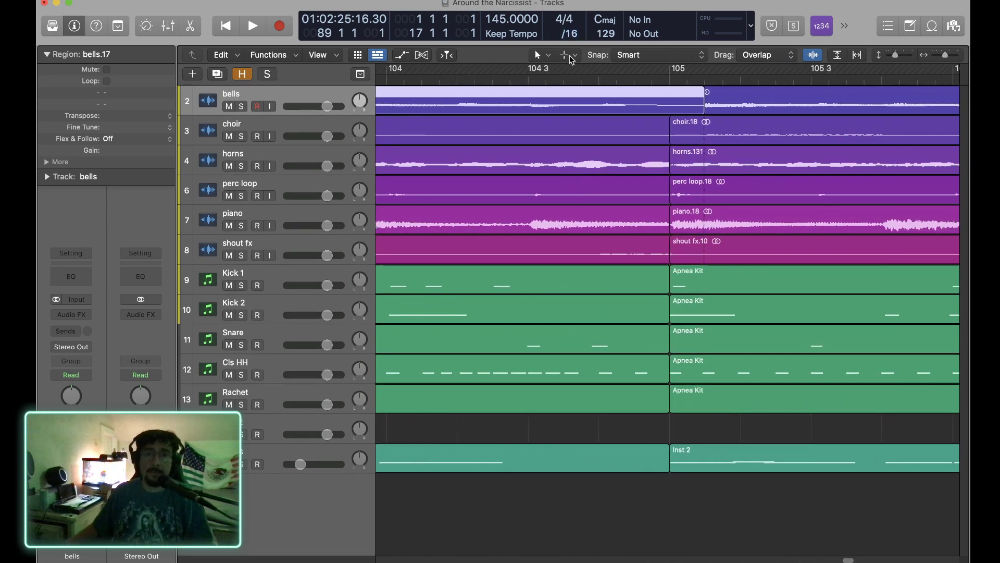
{"action": "left_click", "coordinate": [551, 55]}
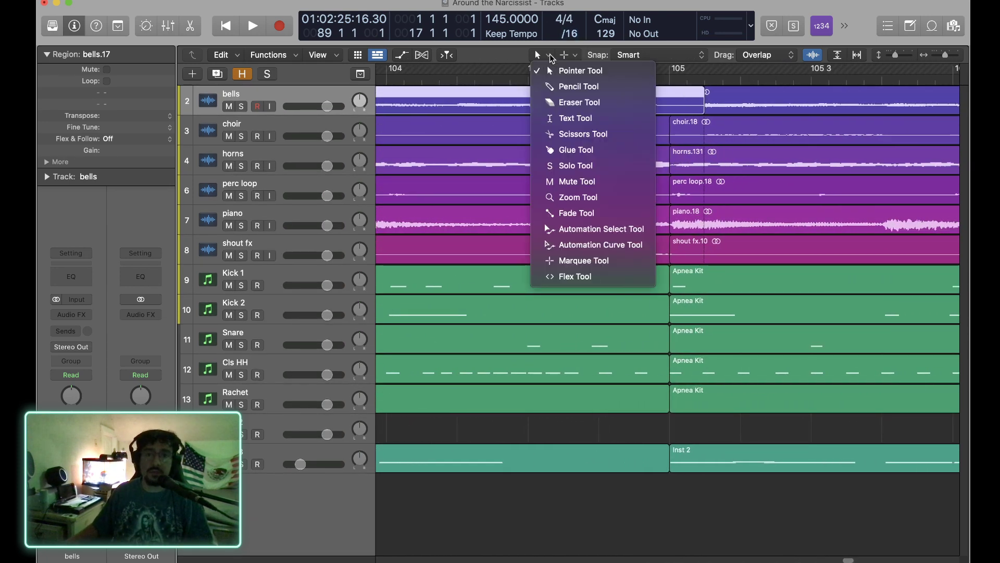
{"action": "left_click", "coordinate": [567, 210]}
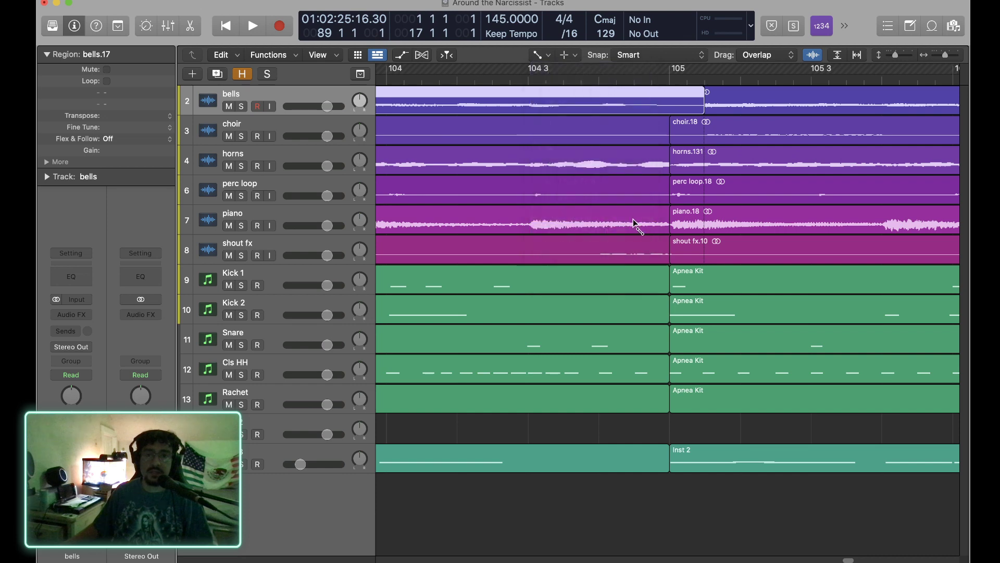
Try to crossfade the shout fx regions meeting at bar 105 directly in the tracks area, and undo the fade attempts.
{"action": "left_click", "coordinate": [667, 255]}
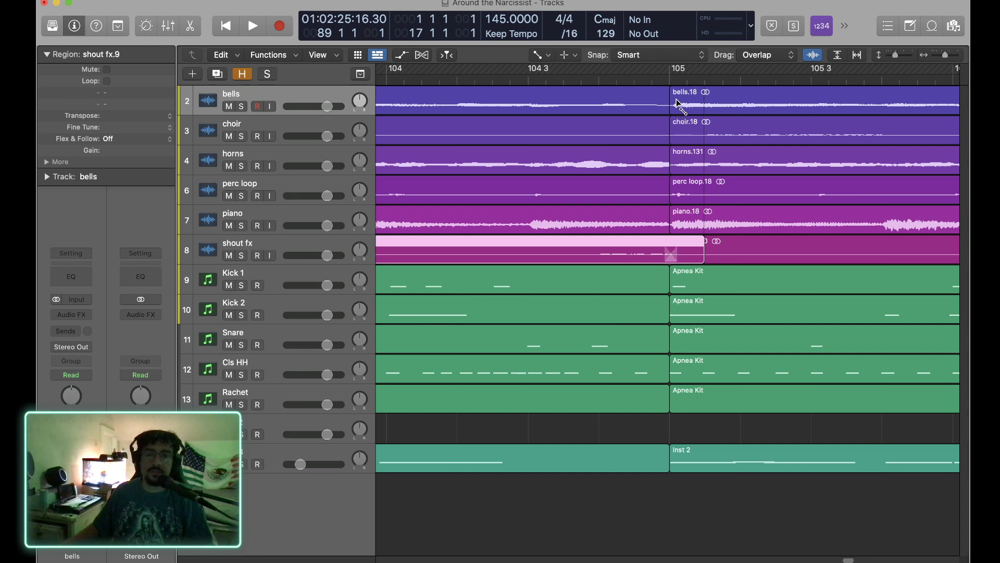
{"action": "key", "text": "super+z"}
{"action": "key", "text": "super+z"}
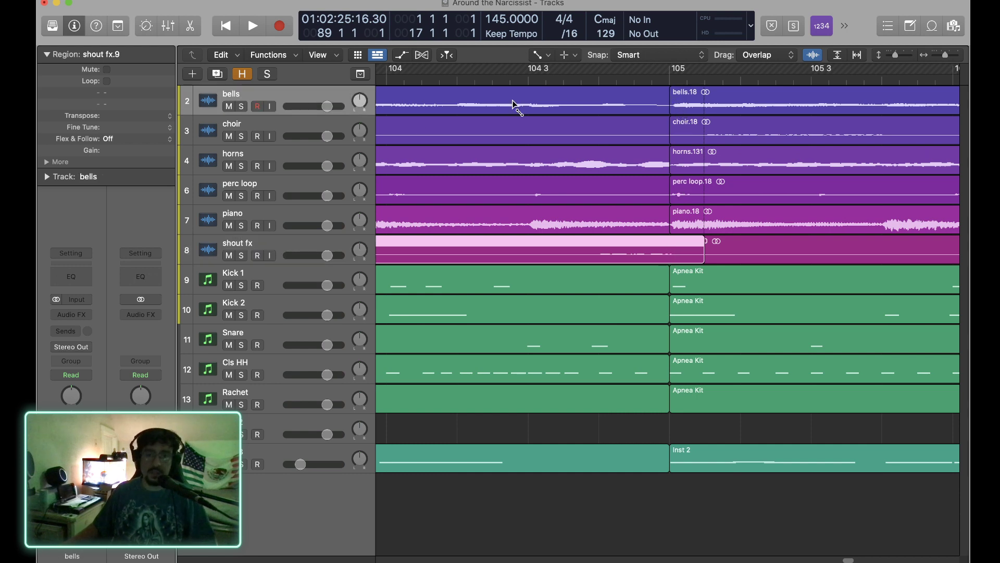
{"action": "key", "text": "super+z"}
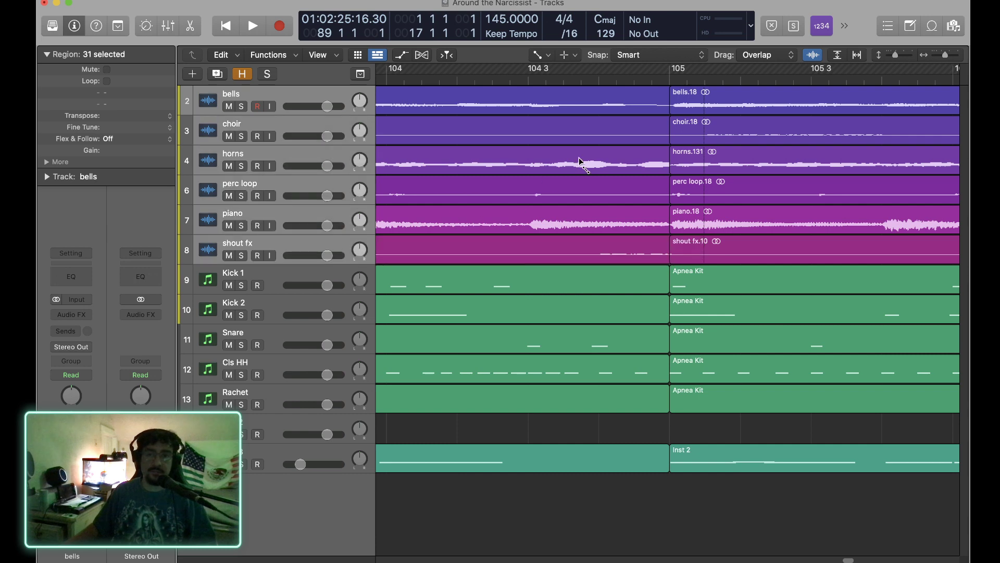
{"action": "key", "text": "super+z"}
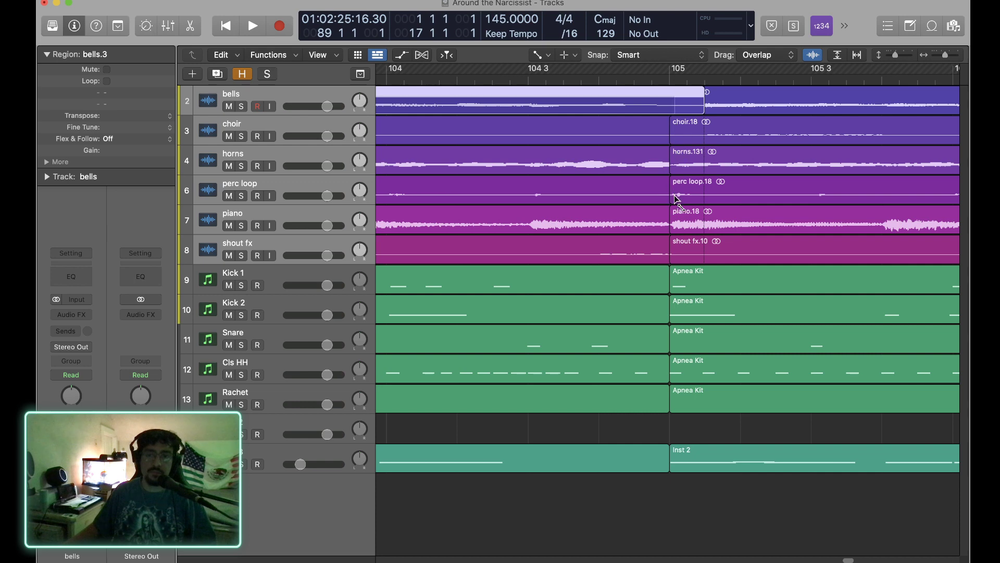
{"action": "key", "text": "super+z"}
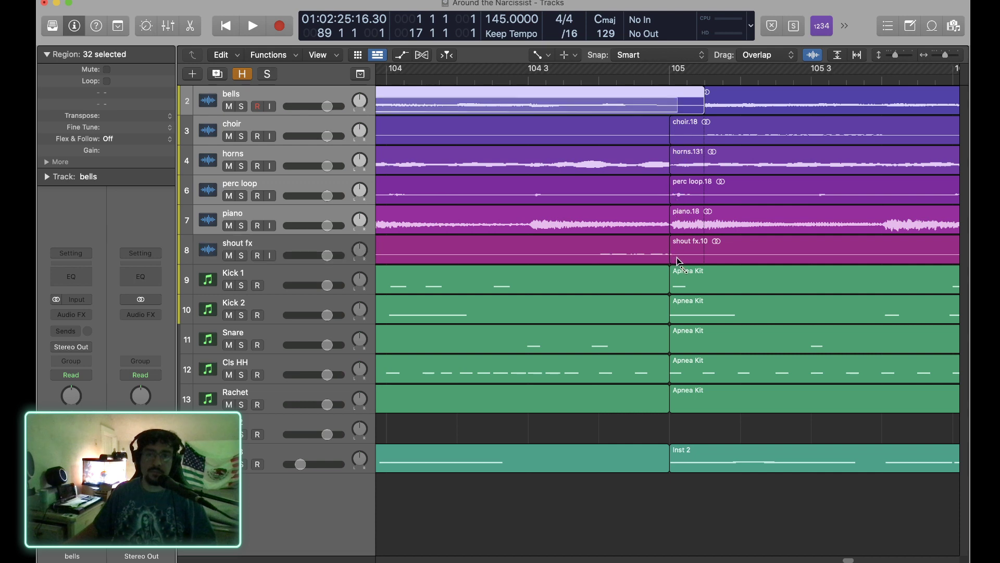
{"action": "key", "text": "super+z"}
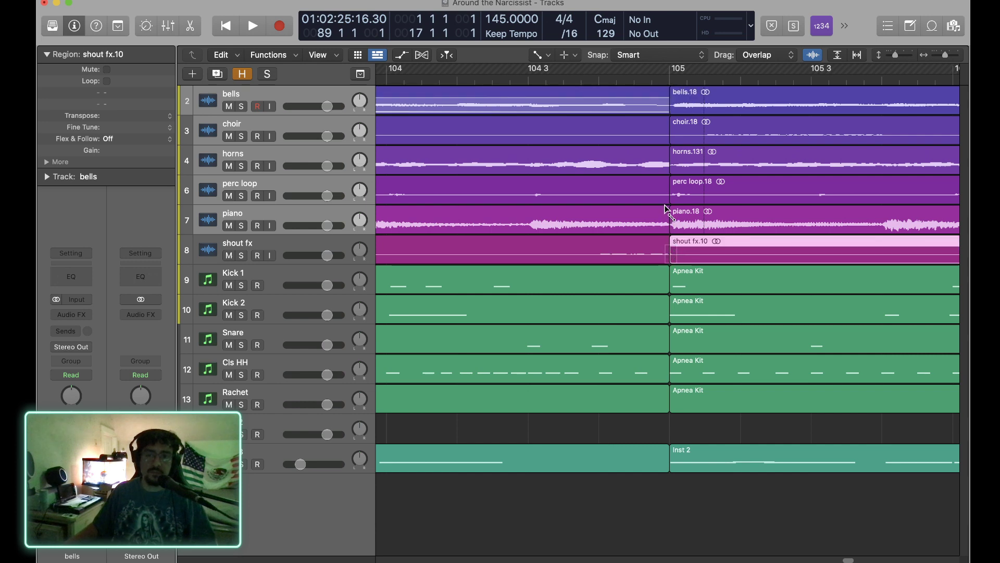
{"action": "left_click_drag", "start_coordinate": [665, 204], "coordinate": [665, 205]}
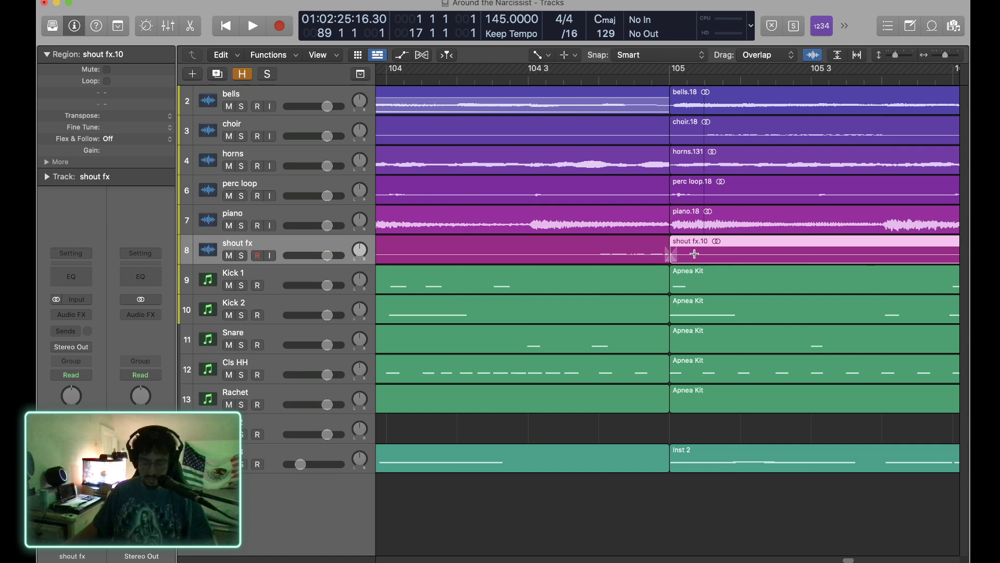
{"action": "key", "text": "super+z"}
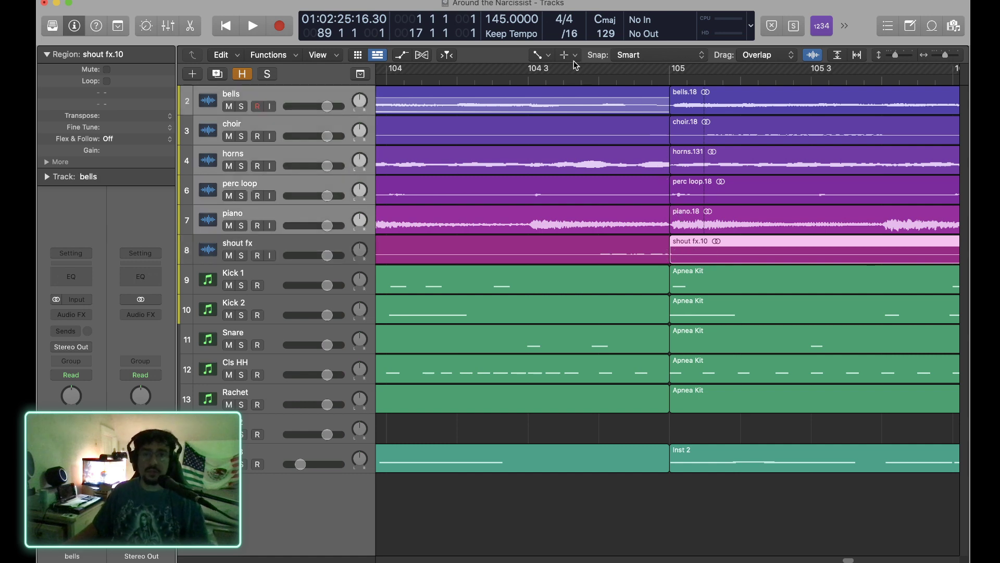
{"action": "left_click", "coordinate": [537, 55]}
{"action": "left_click", "coordinate": [537, 55]}
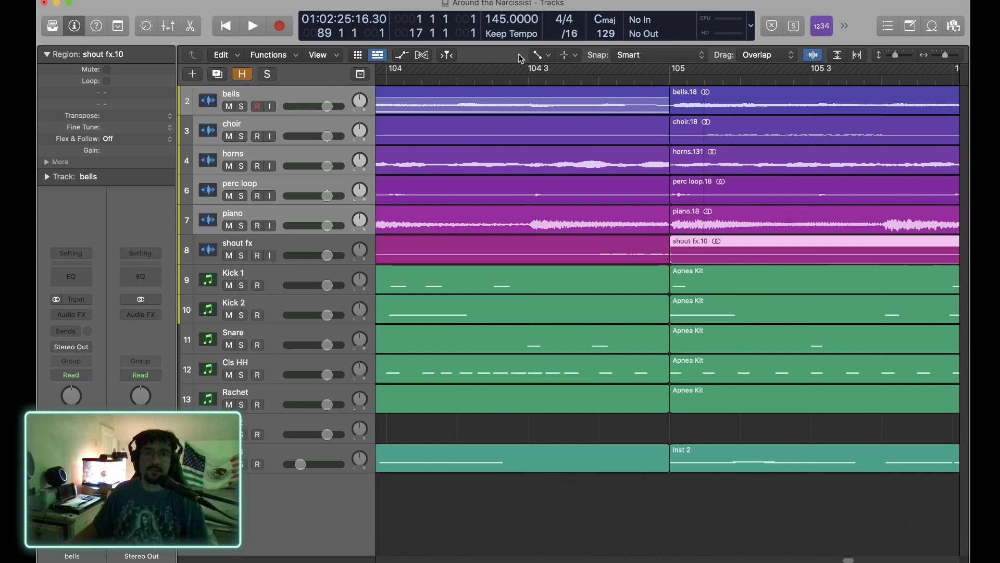
Restore the Pointer Tool in the tracks area and crossfade the two shout fx regions across bar 105 in the audio editor.
{"action": "left_click", "coordinate": [546, 56]}
{"action": "left_click", "coordinate": [545, 56]}
{"action": "left_click", "coordinate": [544, 56]}
{"action": "left_click", "coordinate": [543, 55]}
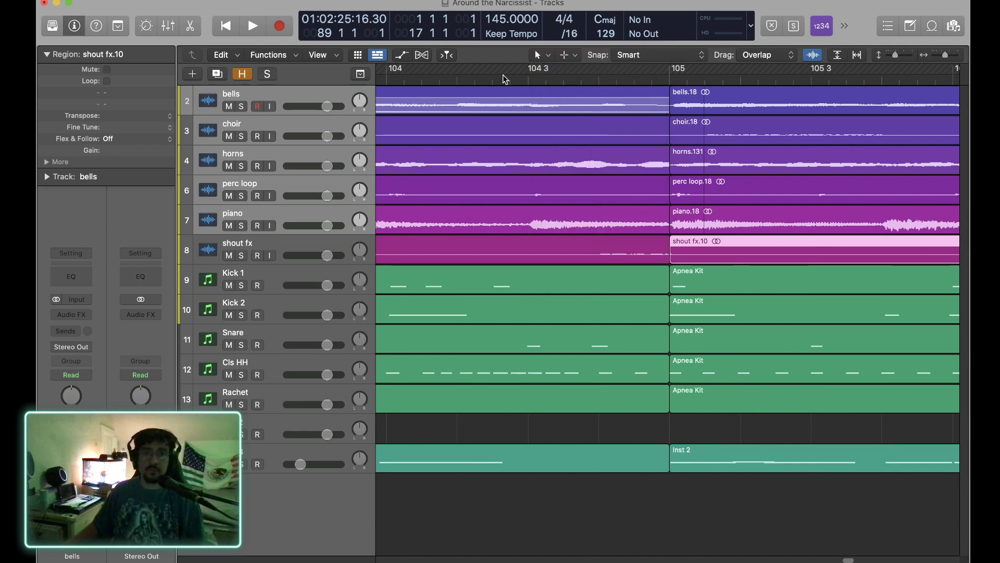
{"action": "double_click", "coordinate": [603, 172]}
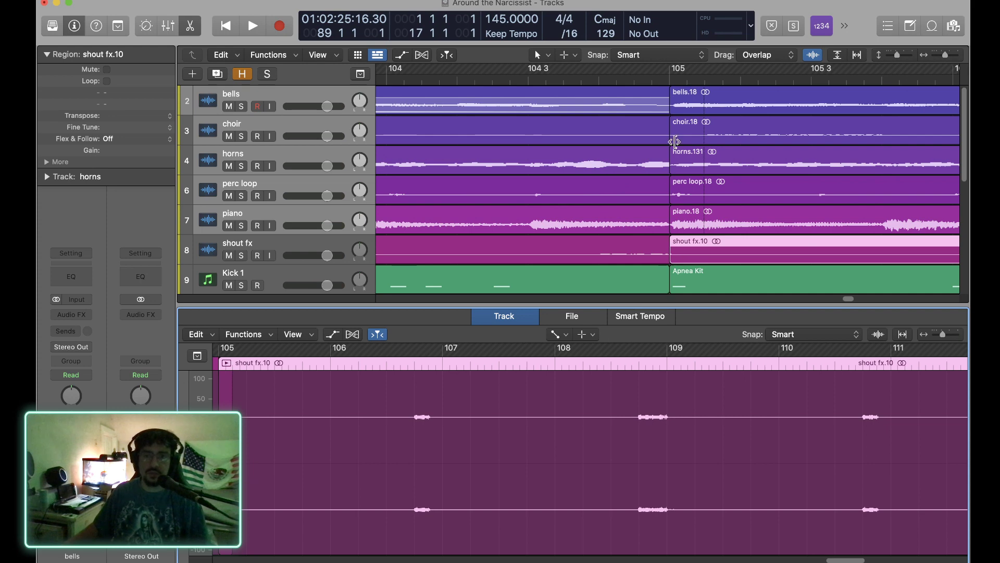
{"action": "scroll", "coordinate": [387, 447], "scroll_direction": "left", "scroll_amount": 5}
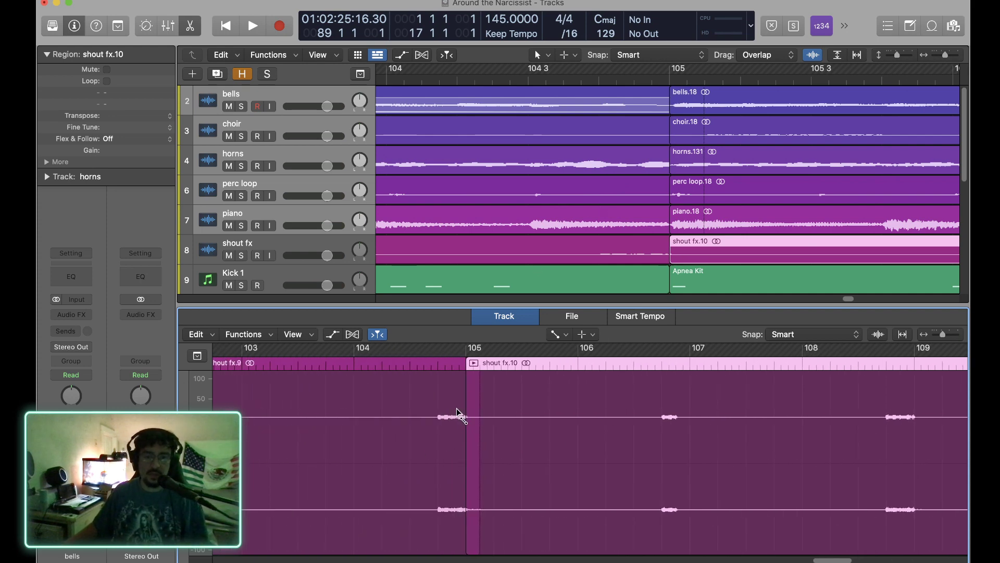
{"action": "left_click_drag", "start_coordinate": [457, 408], "coordinate": [479, 418]}
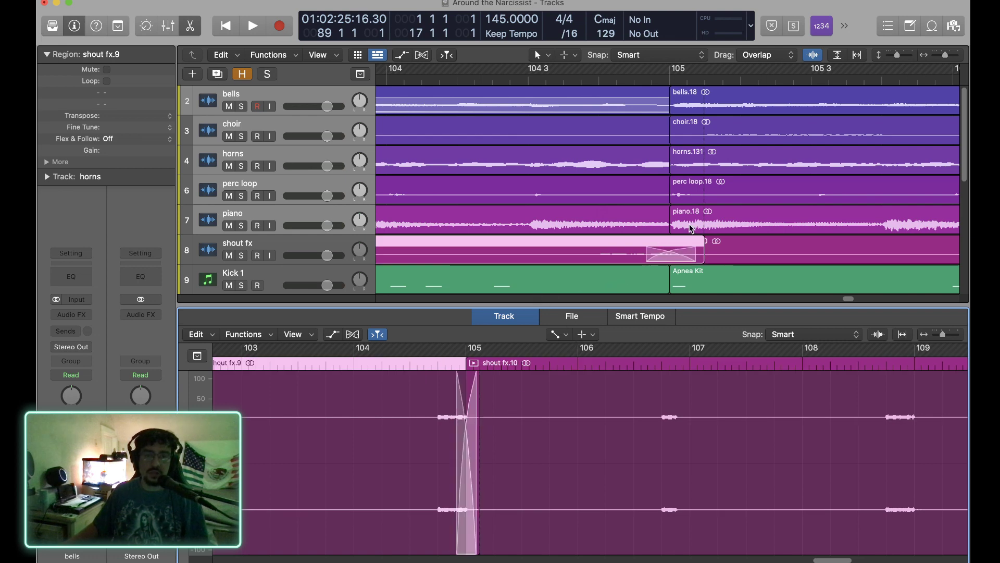
Select the piano region ending at bar 105 and place the playhead at bar 105 to show the join in the audio editor.
{"action": "left_click", "coordinate": [659, 223]}
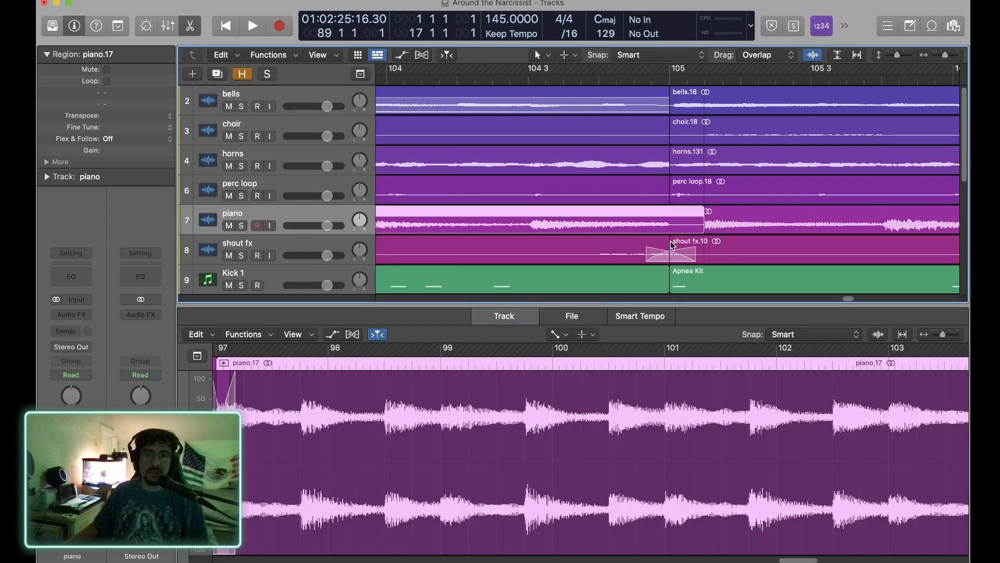
{"action": "left_click", "coordinate": [672, 81]}
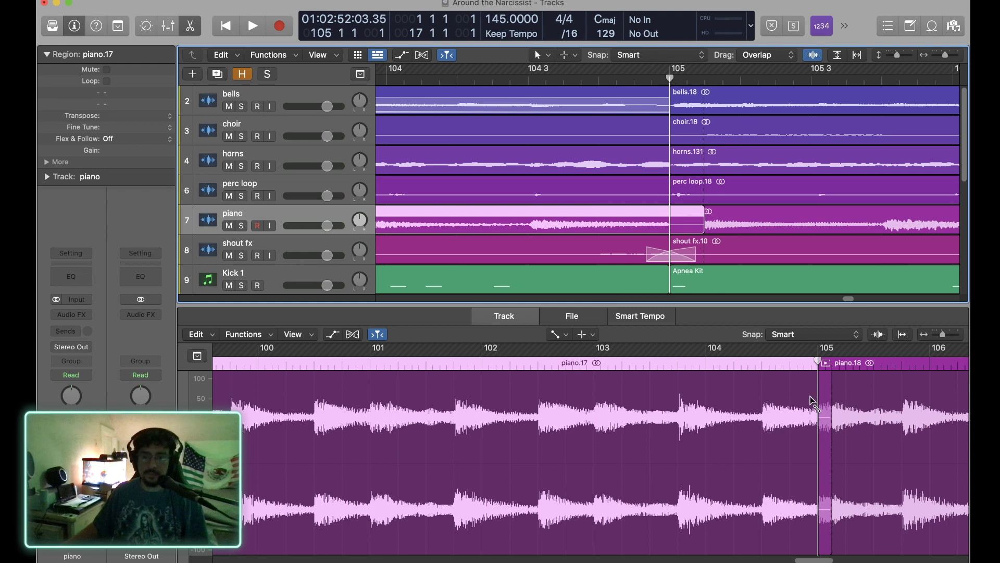
Crossfade piano.17 into piano.18 and perc loop.17 into perc loop.18 across the bar 105 boundary.
{"action": "left_click_drag", "start_coordinate": [810, 396], "coordinate": [834, 401]}
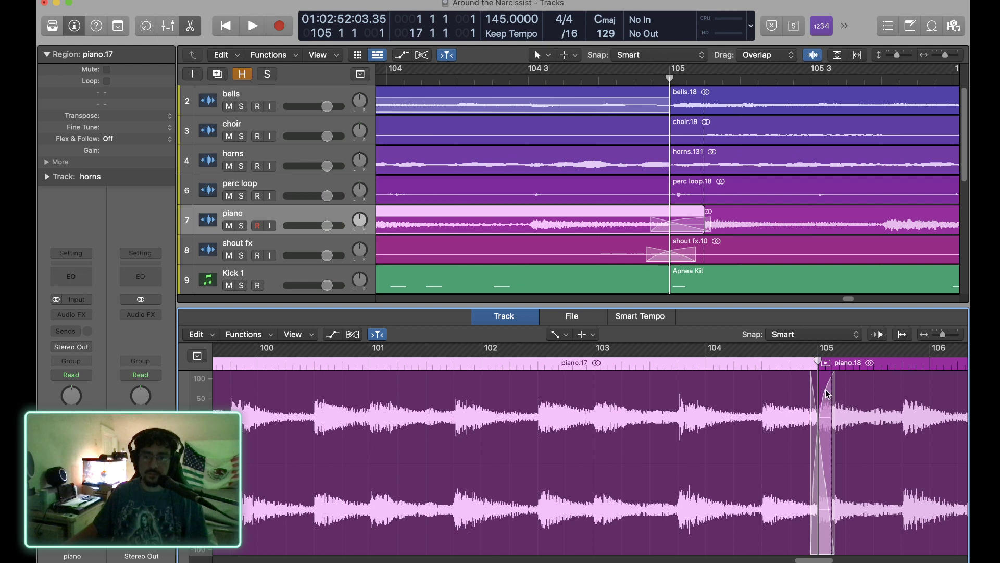
{"action": "left_click_drag", "start_coordinate": [830, 390], "coordinate": [836, 390]}
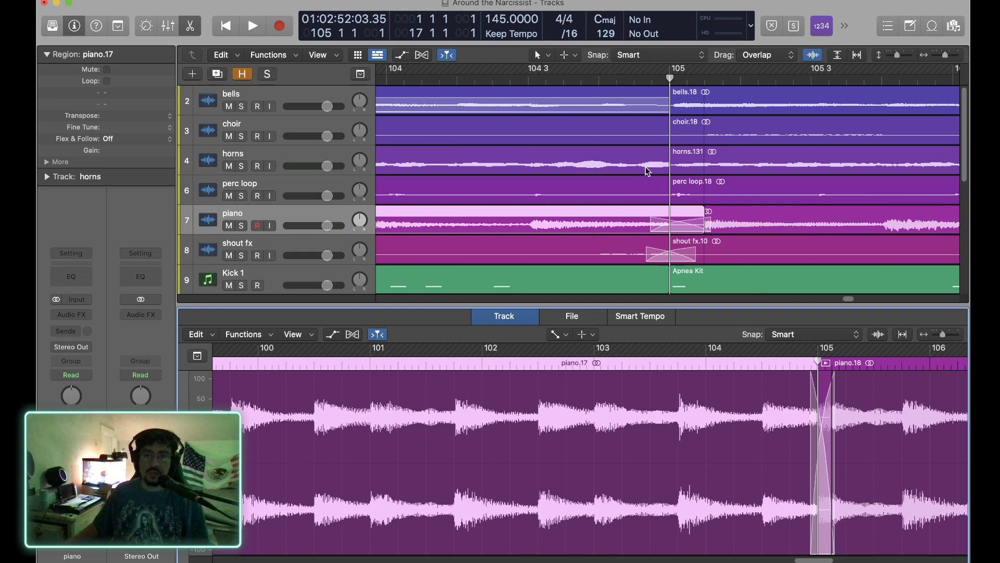
{"action": "left_click", "coordinate": [661, 195]}
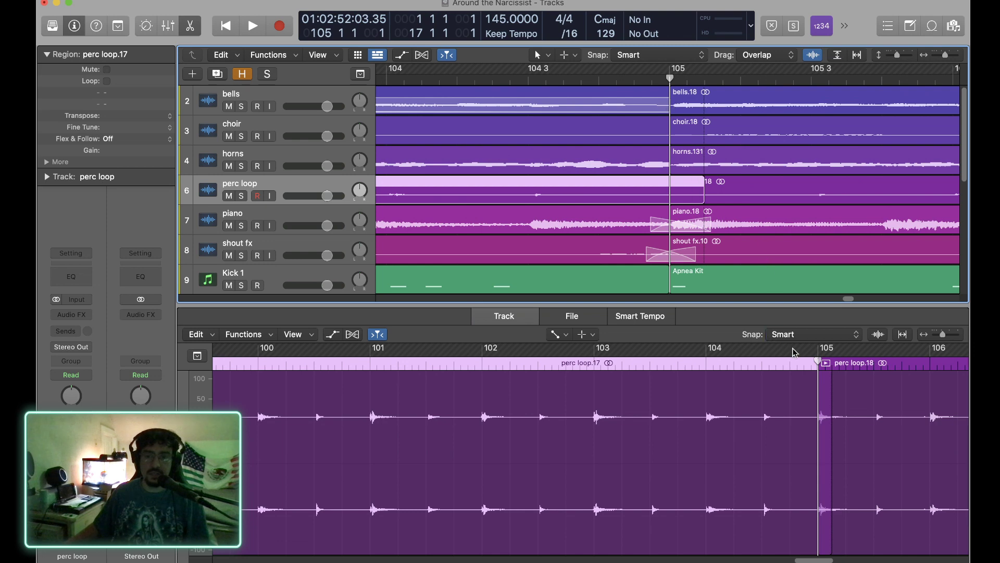
{"action": "left_click_drag", "start_coordinate": [812, 405], "coordinate": [827, 409]}
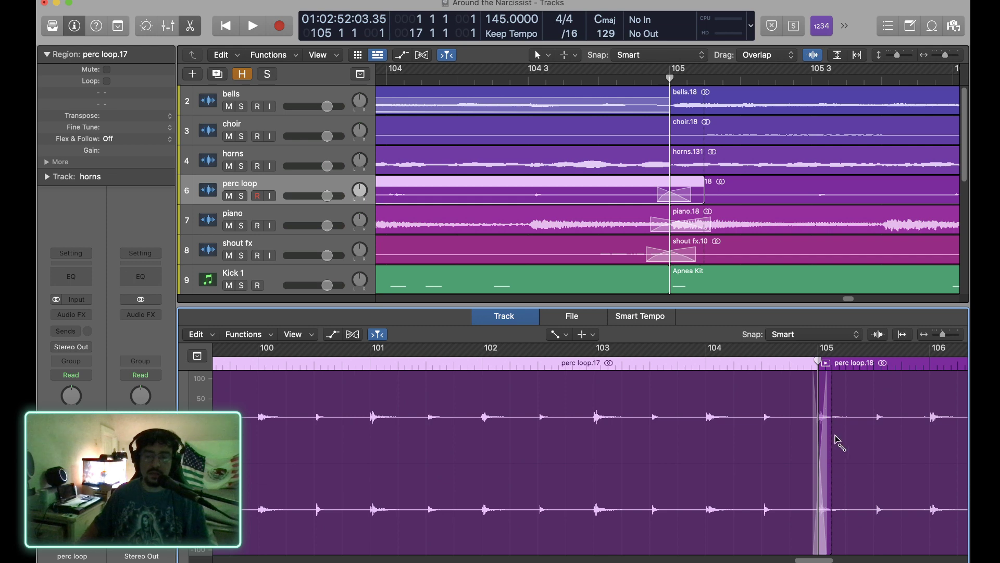
Crossfade horns.130 into horns.131, from just before bar 105 to the end of their overlap.
{"action": "key", "text": "super+Right"}
{"action": "key", "text": "super+Right"}
{"action": "key", "text": "super+Right"}
{"action": "key", "text": "super+Right"}
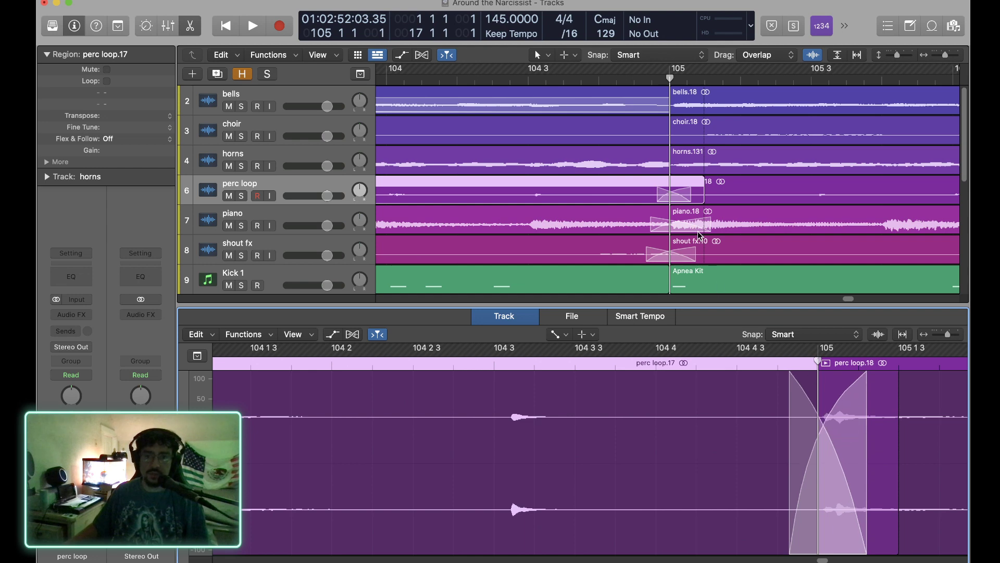
{"action": "left_click", "coordinate": [666, 165]}
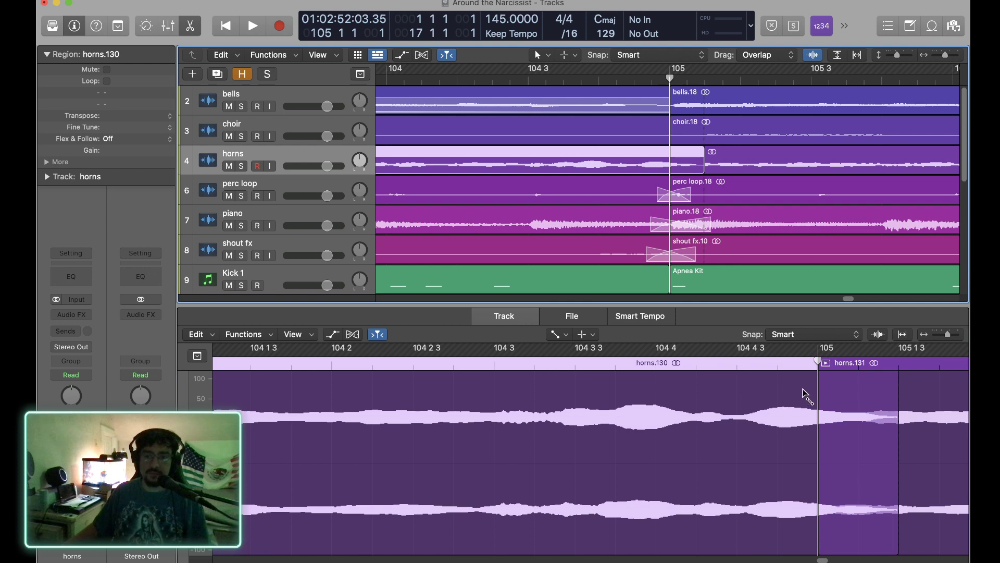
{"action": "left_click_drag", "start_coordinate": [805, 392], "coordinate": [903, 436]}
{"action": "left_click", "coordinate": [904, 404]}
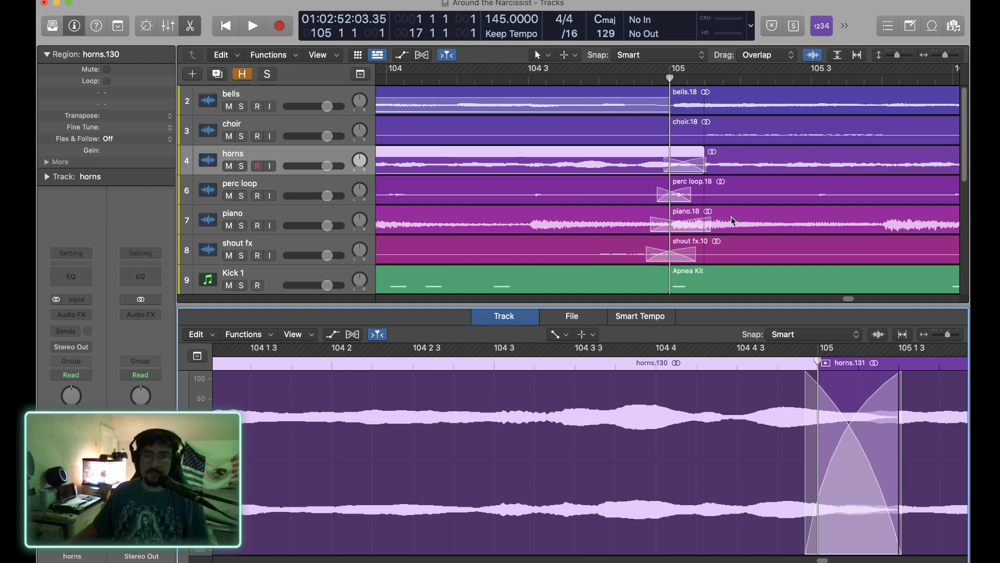
Crossfade choir.17 into choir.18 at bar 105, ending before the choir.18 audio starts, and even out the fade curve.
{"action": "left_click", "coordinate": [669, 134]}
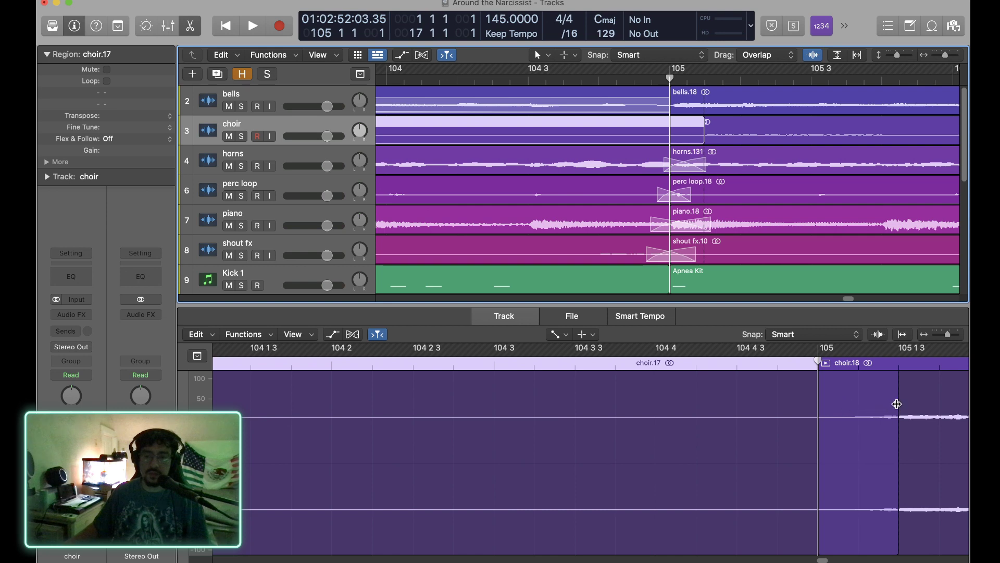
{"action": "left_click_drag", "start_coordinate": [813, 397], "coordinate": [856, 397]}
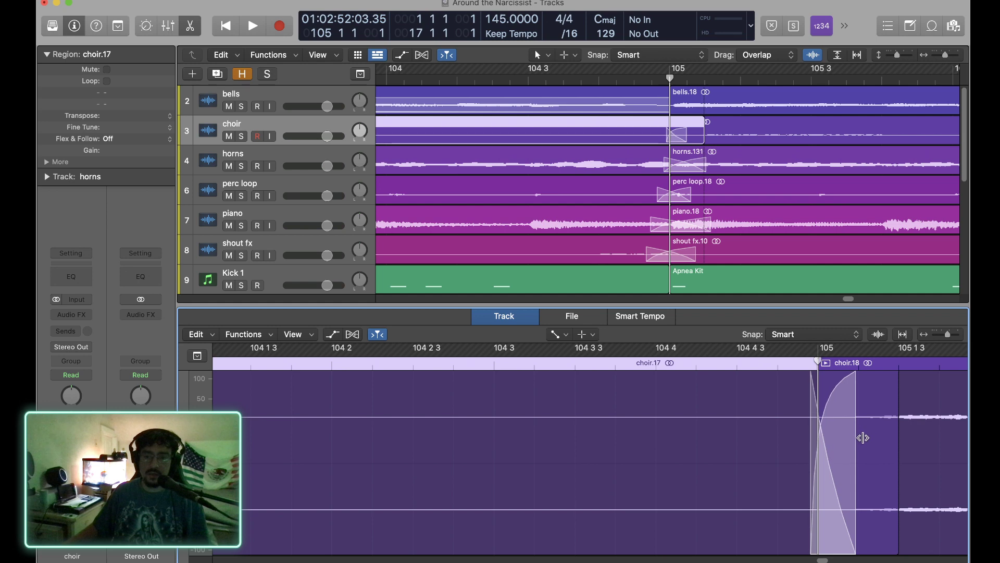
{"action": "left_click_drag", "start_coordinate": [864, 437], "coordinate": [904, 437]}
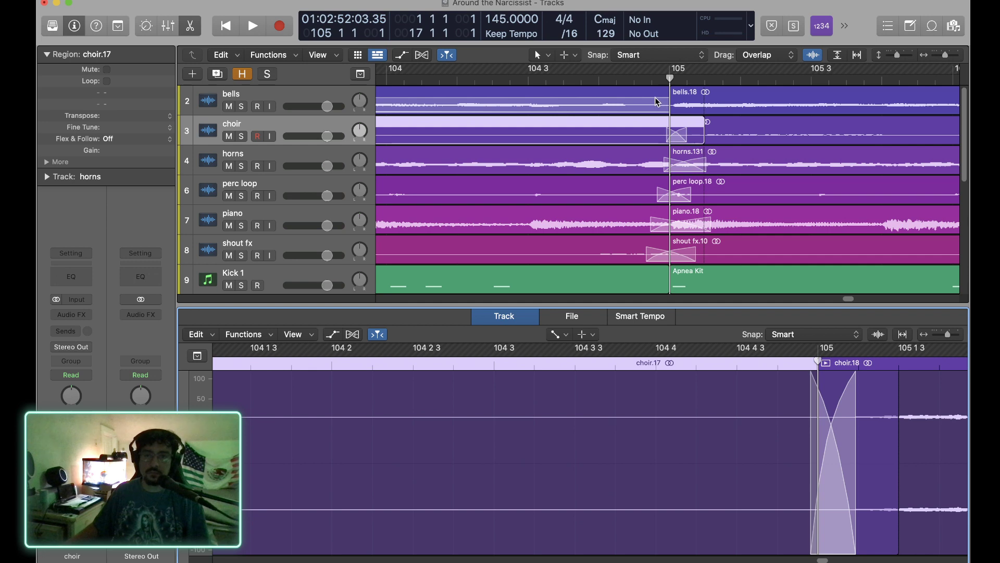
Remove the overly long crossfade spanning the bells.17 region before bar 105.
{"action": "left_click", "coordinate": [657, 101]}
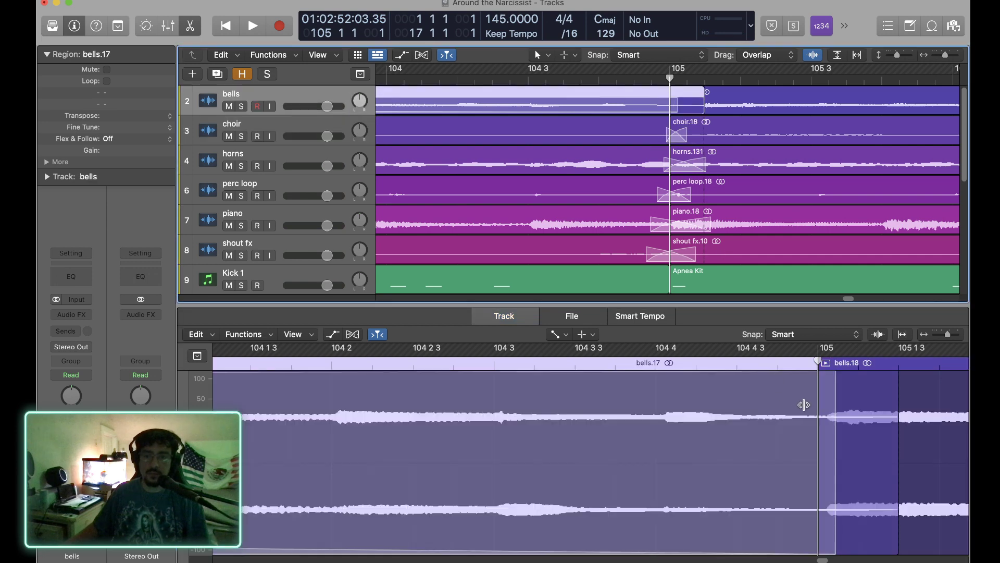
{"action": "left_click", "coordinate": [846, 403]}
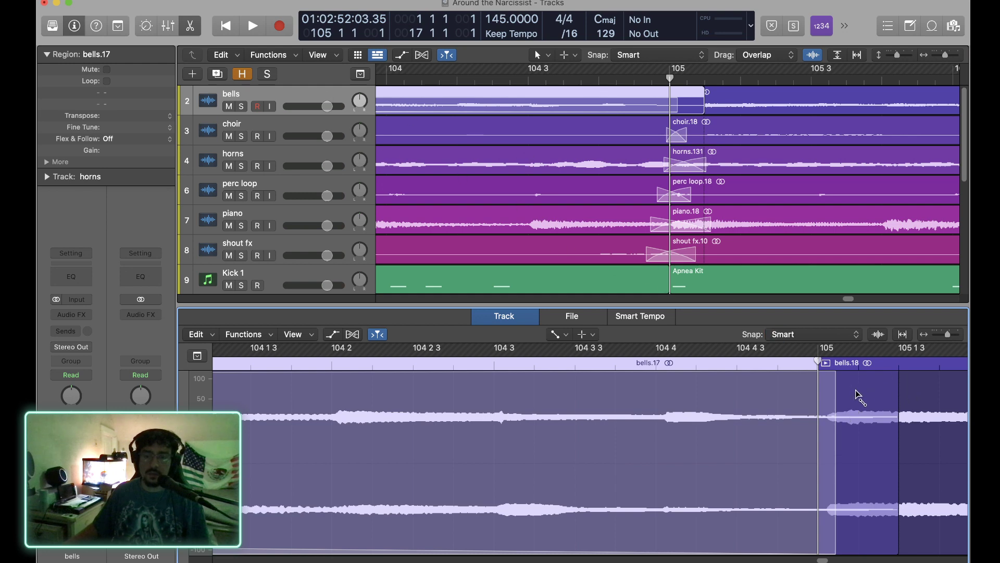
{"action": "left_click", "coordinate": [699, 104]}
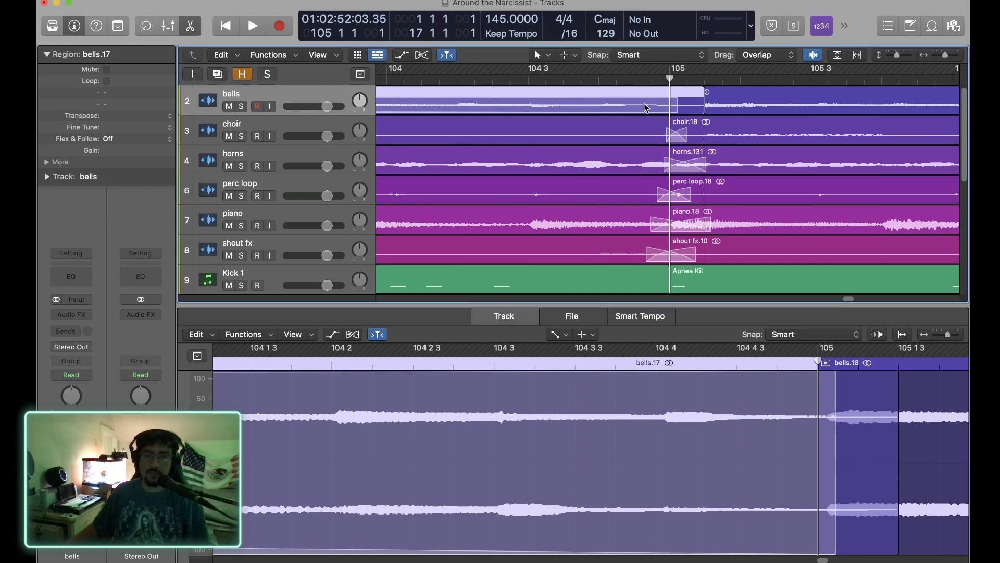
{"action": "right_click", "coordinate": [645, 105]}
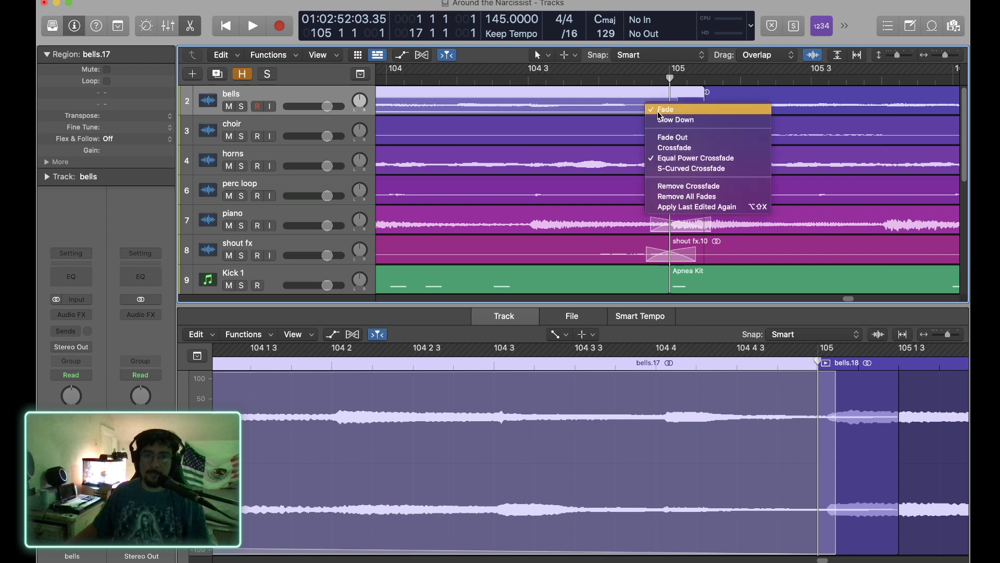
{"action": "left_click", "coordinate": [658, 112]}
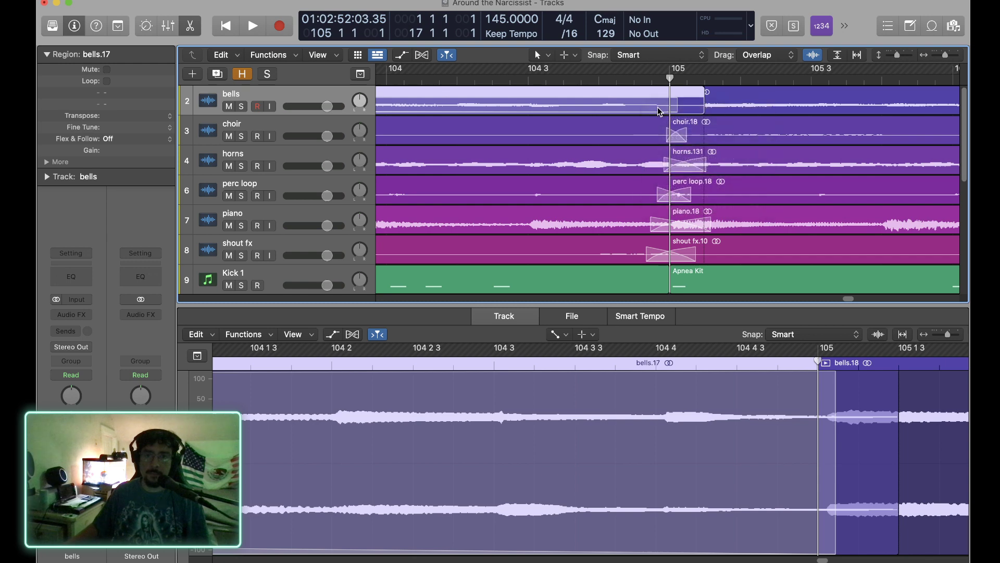
{"action": "right_click", "coordinate": [659, 111]}
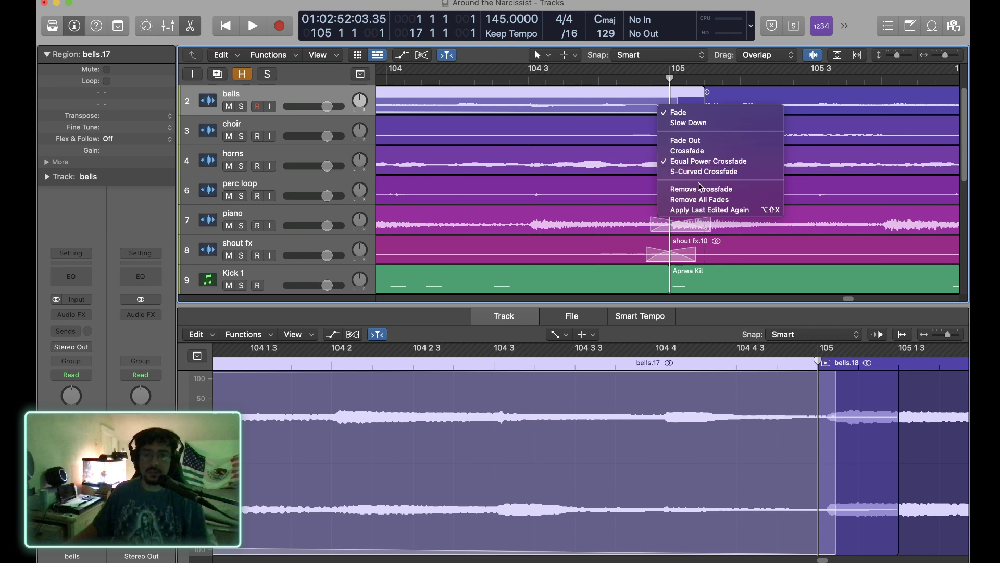
{"action": "left_click", "coordinate": [710, 189]}
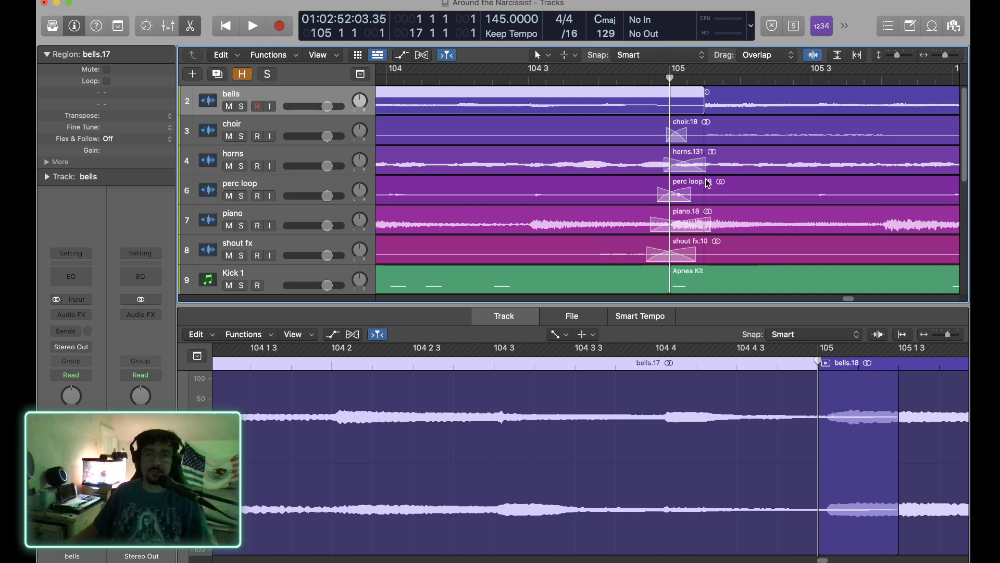
Create a short crossfade from bells.17 into bells.18 at bar 105 and close the audio editor.
{"action": "left_click", "coordinate": [809, 408]}
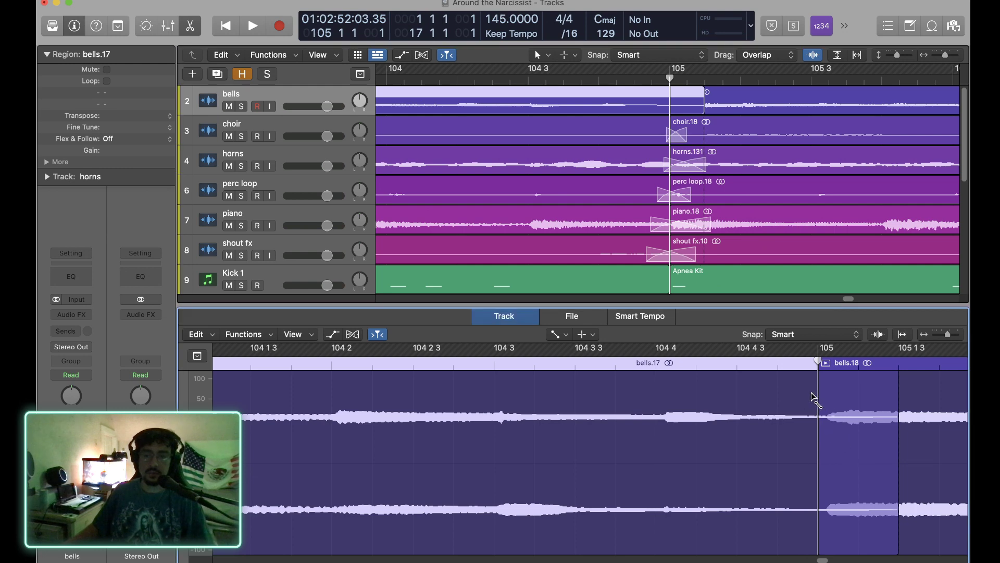
{"action": "left_click_drag", "start_coordinate": [837, 404], "coordinate": [844, 410]}
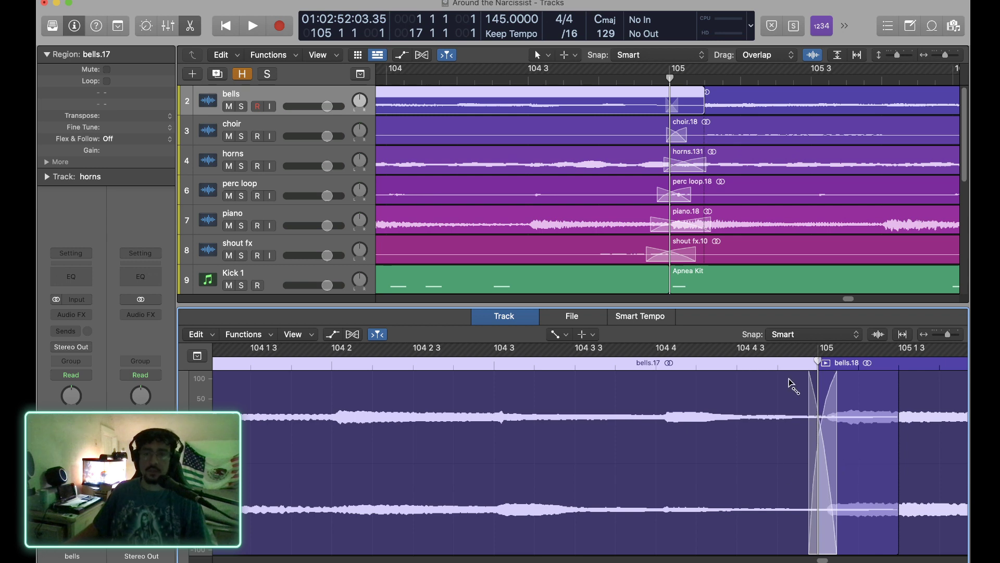
{"action": "key", "text": "e"}
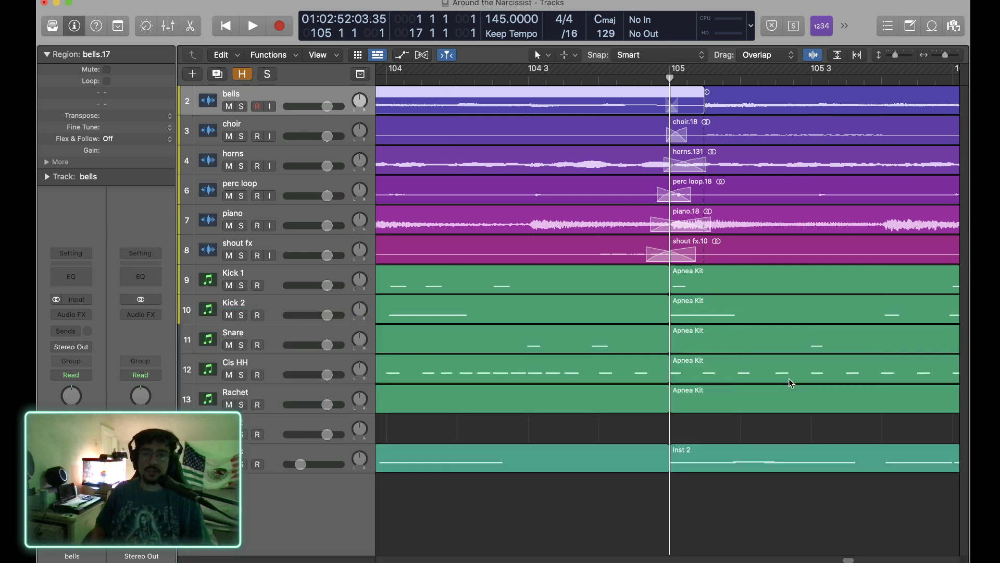
Return the playhead to bar 1 and examine the crossfades between audio regions across the whole arrangement.
{"action": "key", "text": "super+Left"}
{"action": "key", "text": "super+Left"}
{"action": "key", "text": "super+Left"}
{"action": "key", "text": "super+Left"}
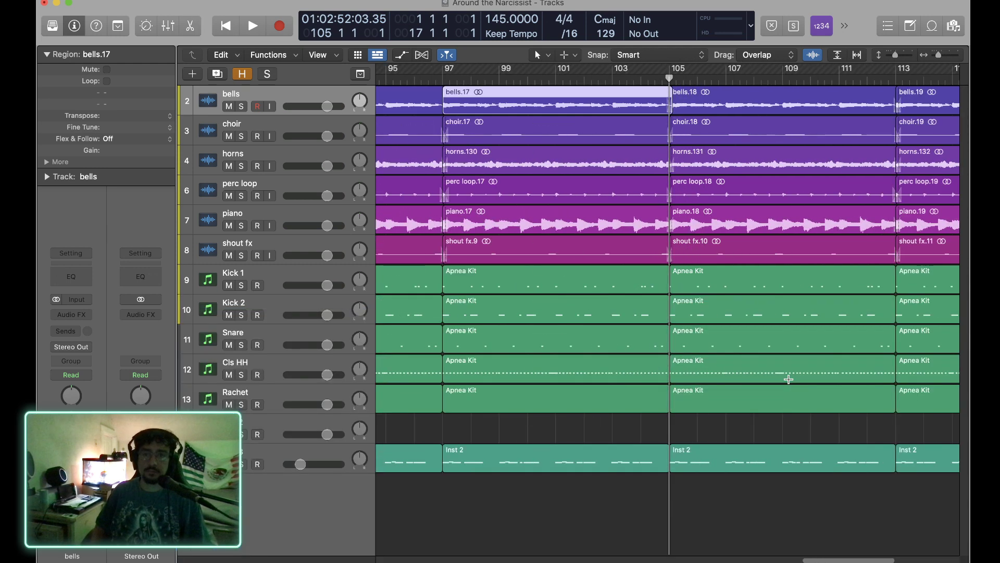
{"action": "scroll", "coordinate": [789, 379], "scroll_direction": "right", "scroll_amount": 10}
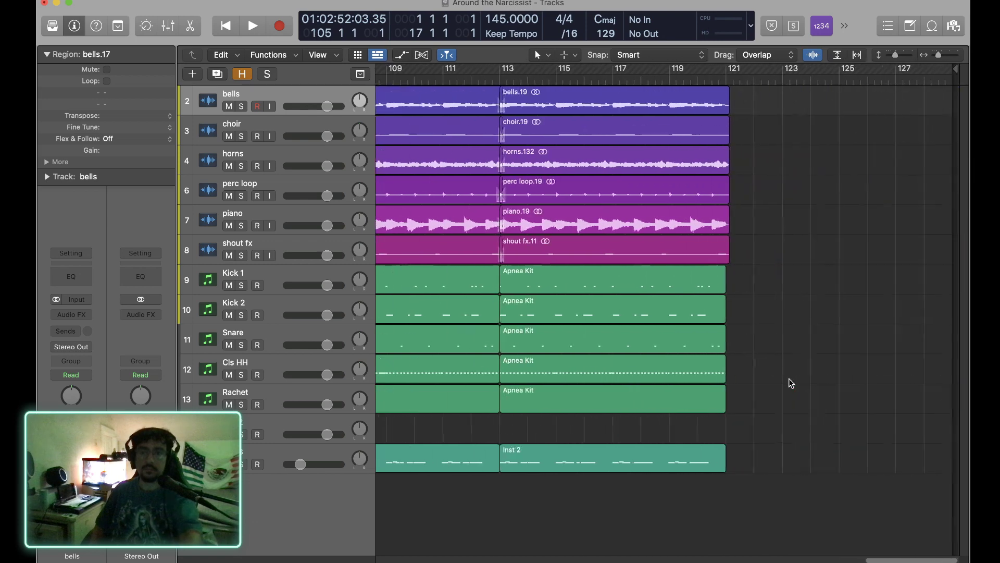
{"action": "scroll", "coordinate": [789, 378], "scroll_direction": "left", "scroll_amount": 20}
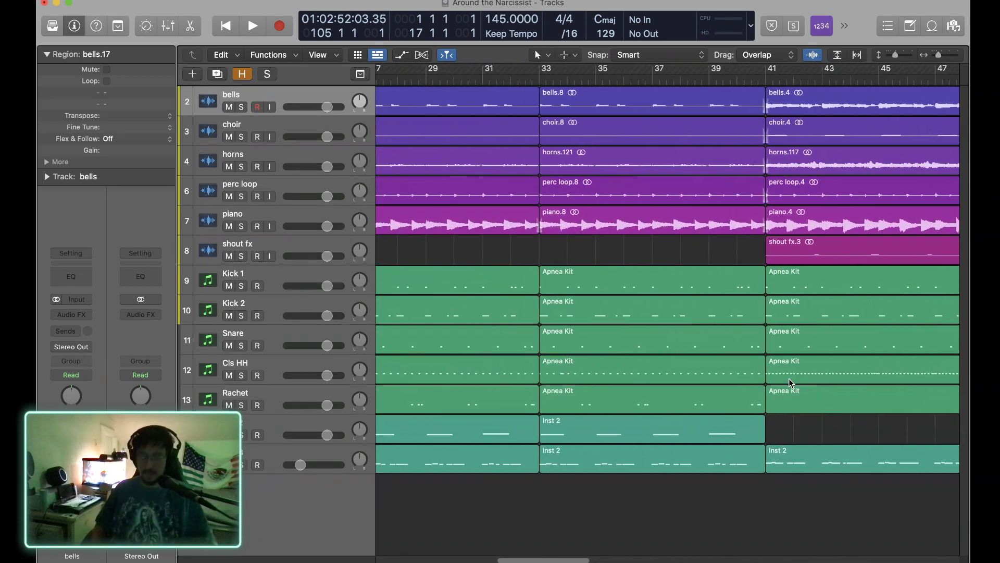
{"action": "key", "text": "Return"}
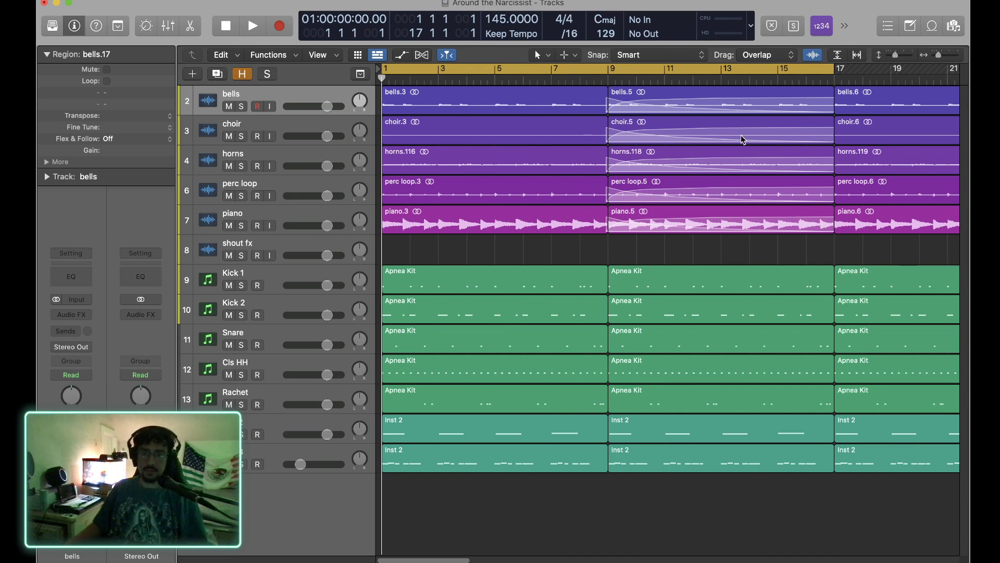
{"action": "key", "text": "super+Left"}
{"action": "key", "text": "super+Left"}
{"action": "key", "text": "super+Left"}
{"action": "key", "text": "super+Left"}
{"action": "key", "text": "super+Left"}
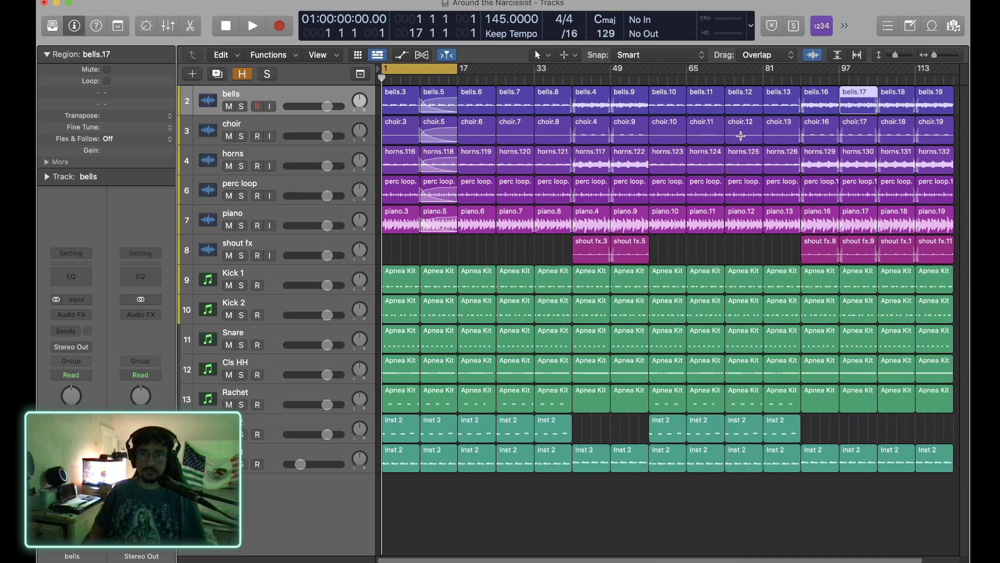
{"action": "key", "text": "super+Right"}
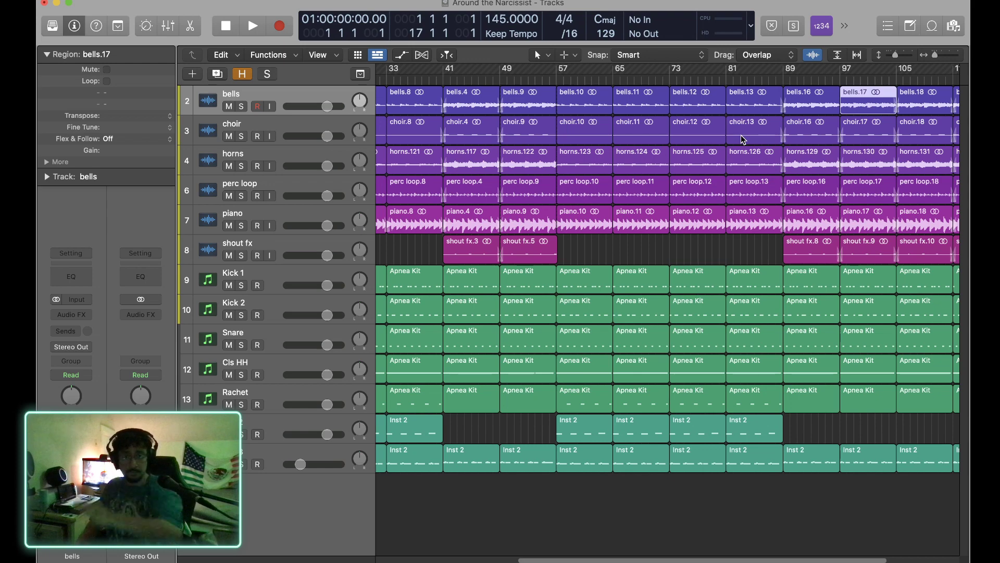
{"action": "scroll", "coordinate": [741, 136], "scroll_direction": "left", "scroll_amount": 10}
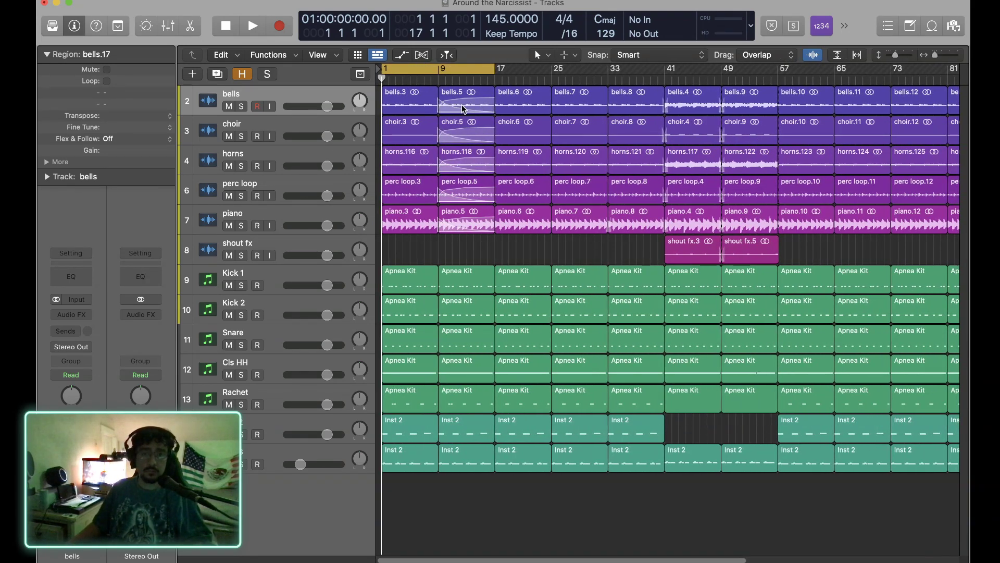
Remove the long crossfade from the piano.5 region at bar 9.
{"action": "left_click", "coordinate": [470, 232]}
{"action": "right_click", "coordinate": [470, 232]}
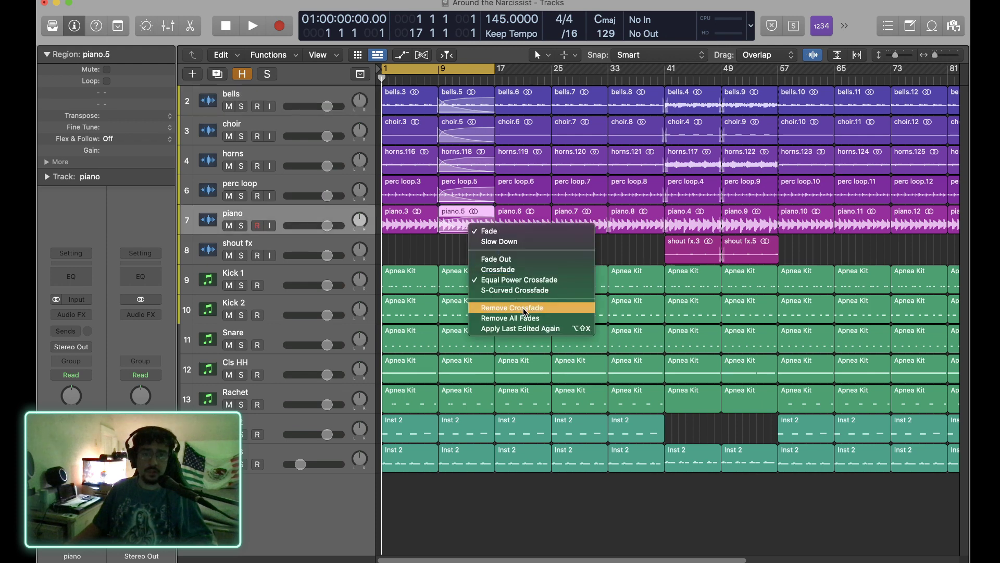
{"action": "left_click", "coordinate": [525, 312]}
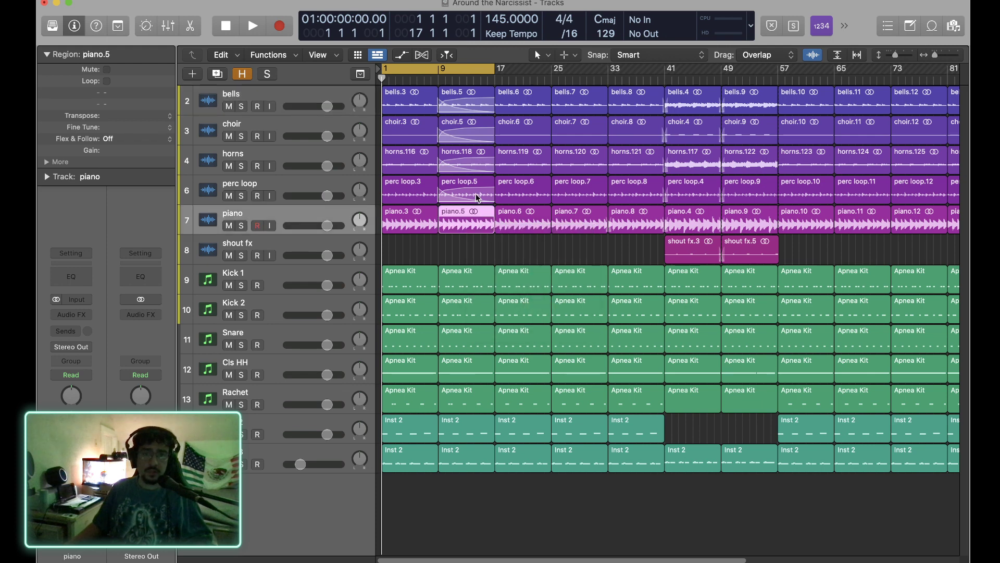
Select the bells, choir, horns, perc loop and piano regions in bars 1 to 17 and remove their crossfades.
{"action": "left_click", "coordinate": [471, 197], "text": "shift"}
{"action": "left_click", "coordinate": [466, 102], "text": "shift"}
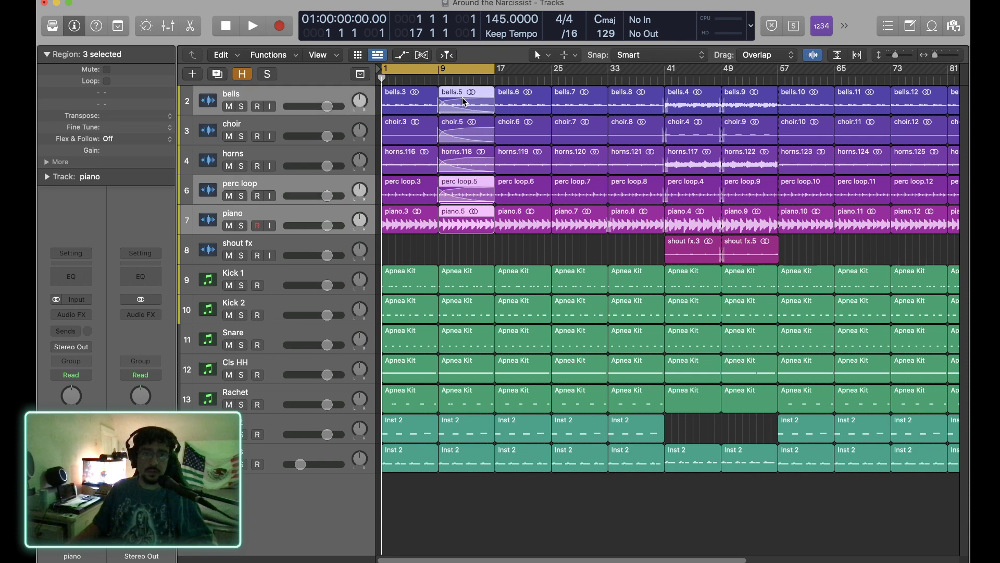
{"action": "left_click", "coordinate": [293, 100], "text": "shift"}
{"action": "left_click", "coordinate": [293, 99], "text": "shift"}
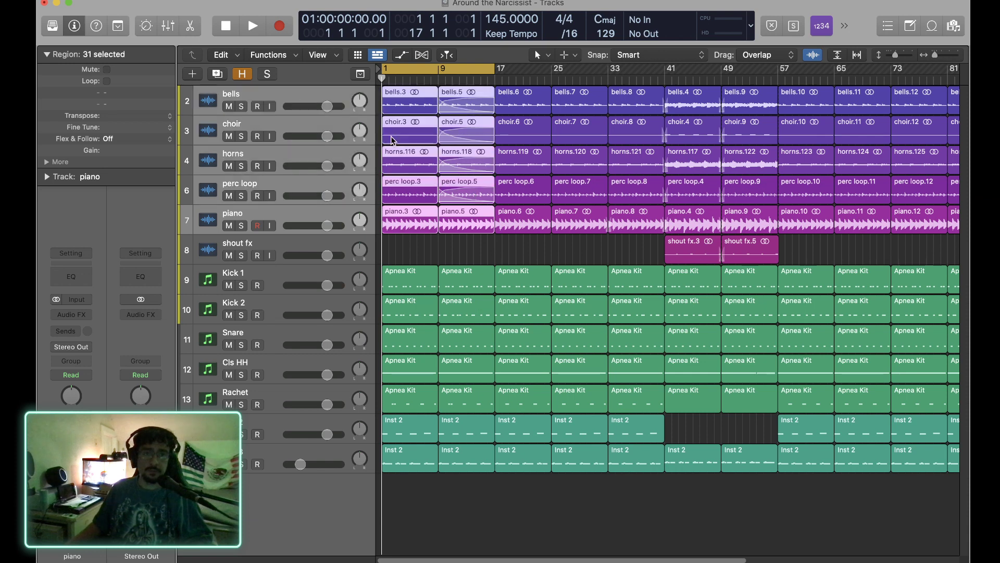
{"action": "right_click", "coordinate": [470, 195]}
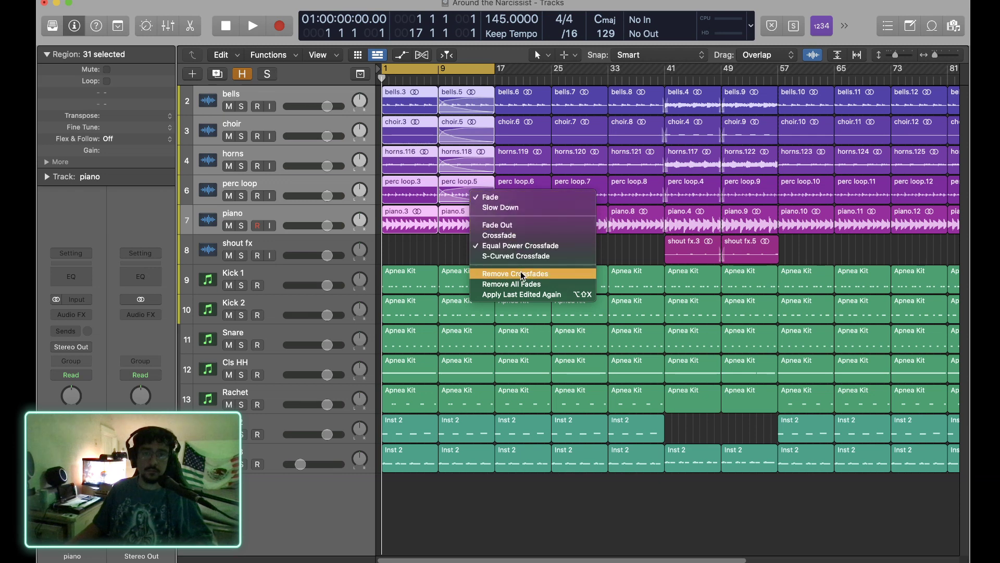
{"action": "left_click", "coordinate": [522, 274]}
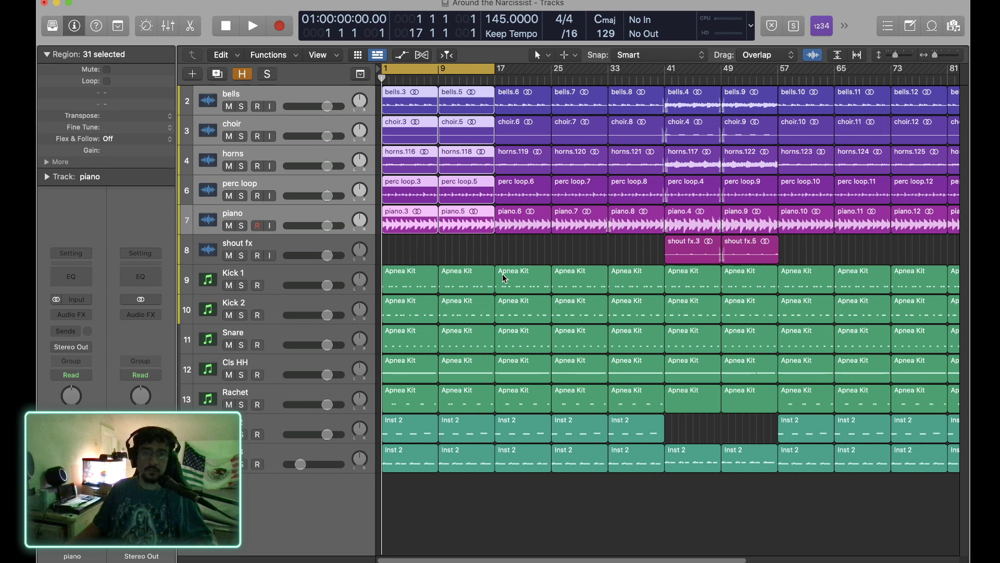
Clear the region selection and place the playhead at bar 9.
{"action": "left_click", "coordinate": [500, 260]}
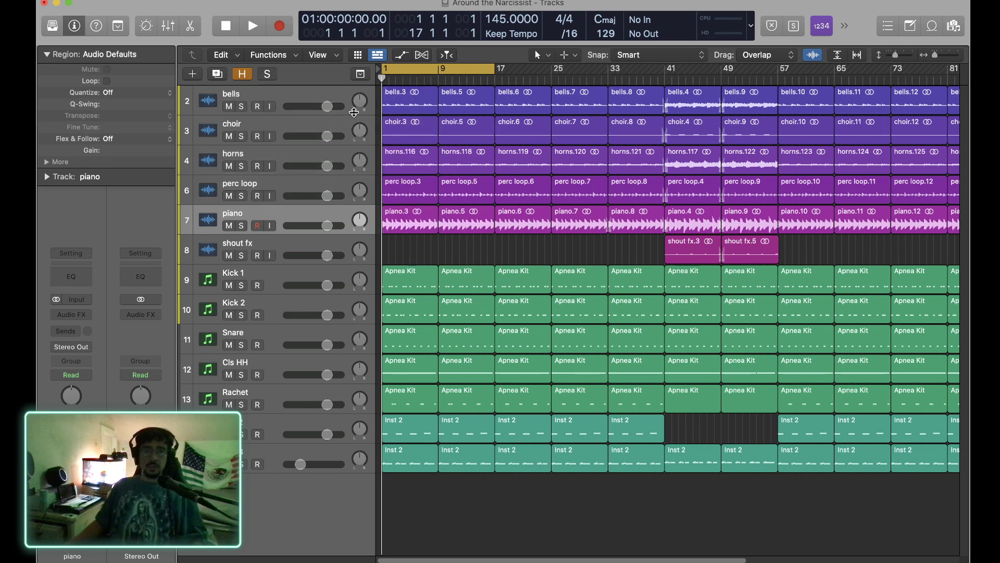
{"action": "left_click", "coordinate": [442, 79]}
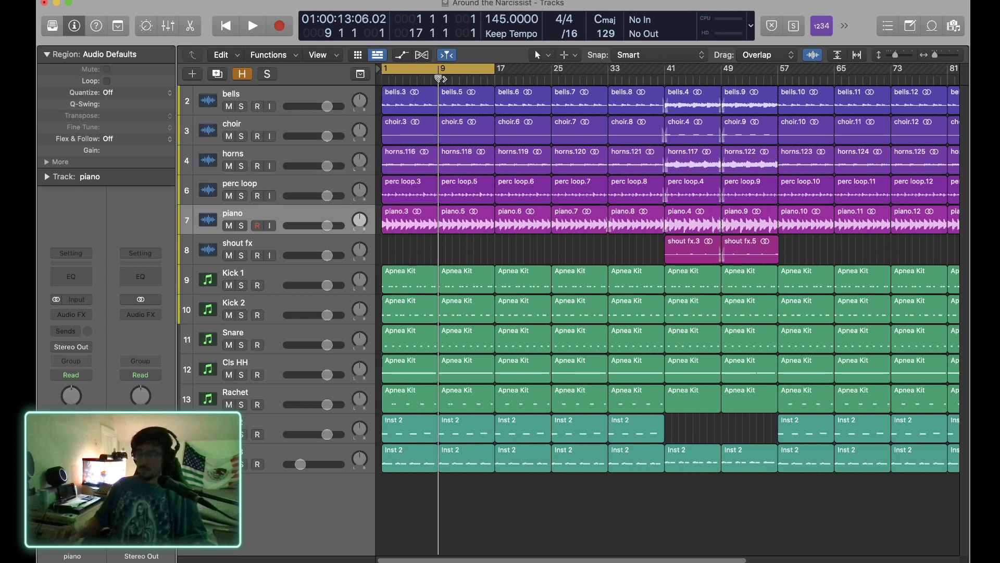
Play the song from bar 9 with cycling off and rename the Inst 2 track as Choir 2.
{"action": "key", "text": "c"}
{"action": "key", "text": "space"}
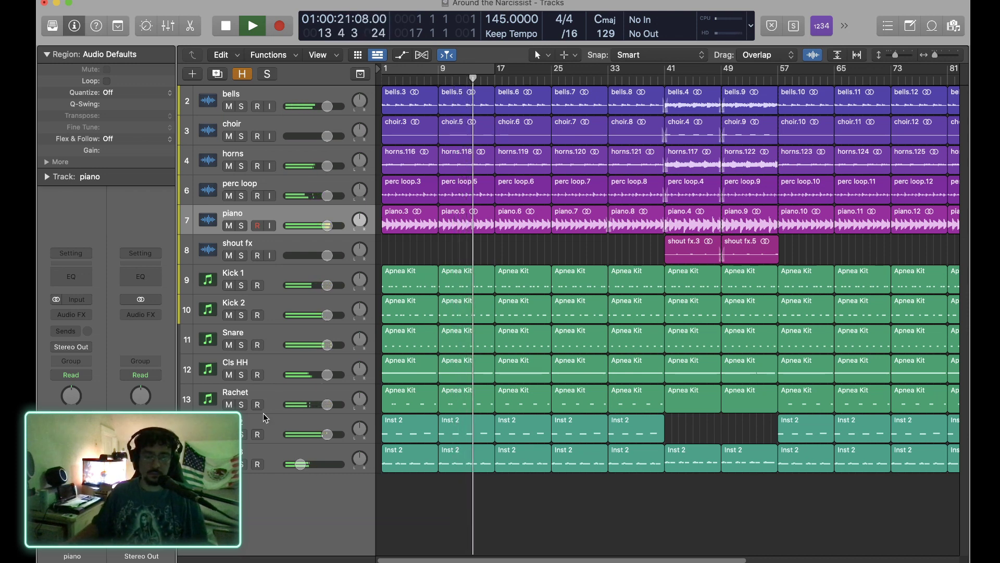
{"action": "double_click", "coordinate": [233, 422]}
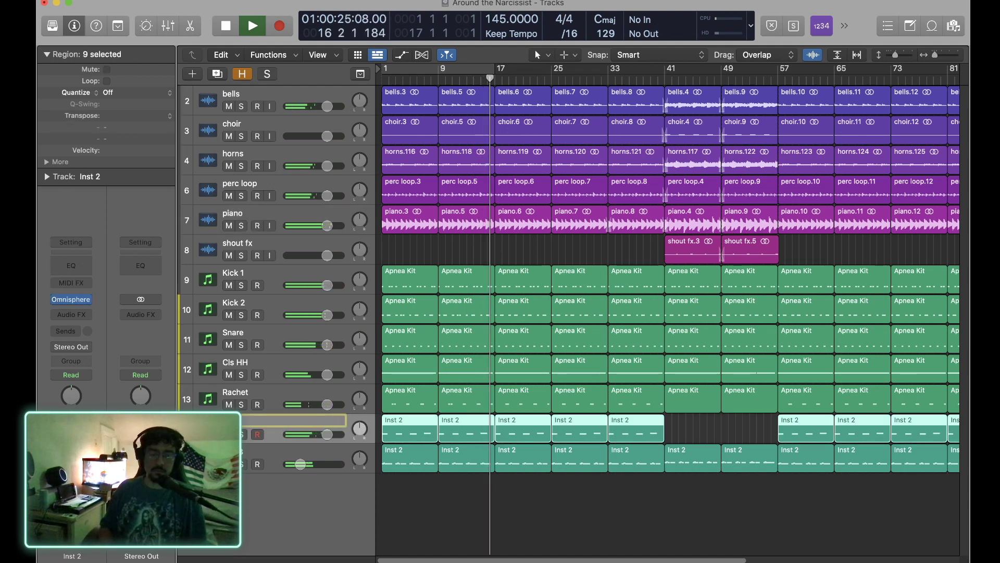
{"action": "type", "text": "Choir"}
{"action": "key", "text": "Return"}
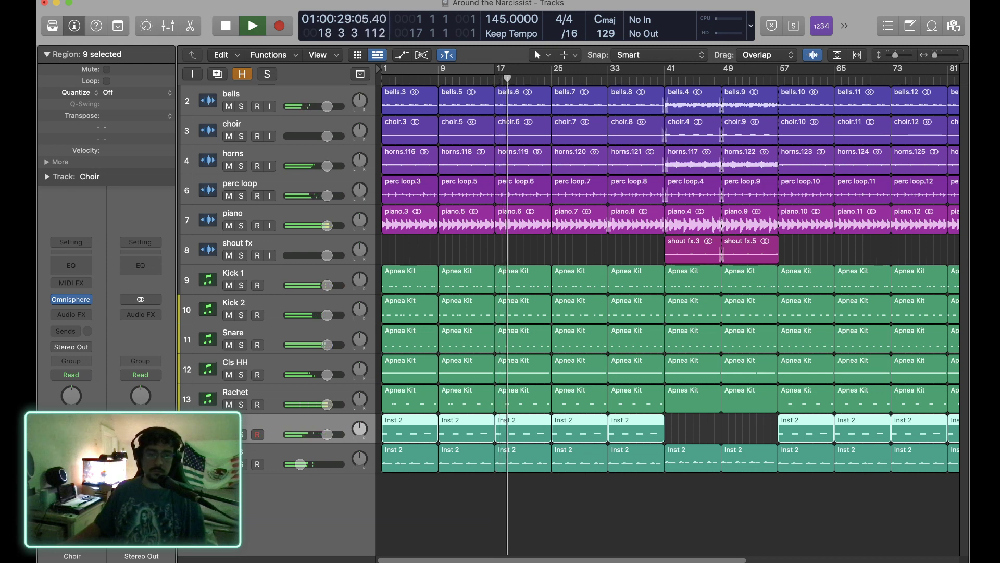
{"action": "double_click", "coordinate": [236, 422]}
{"action": "type", "text": "Choir 2"}
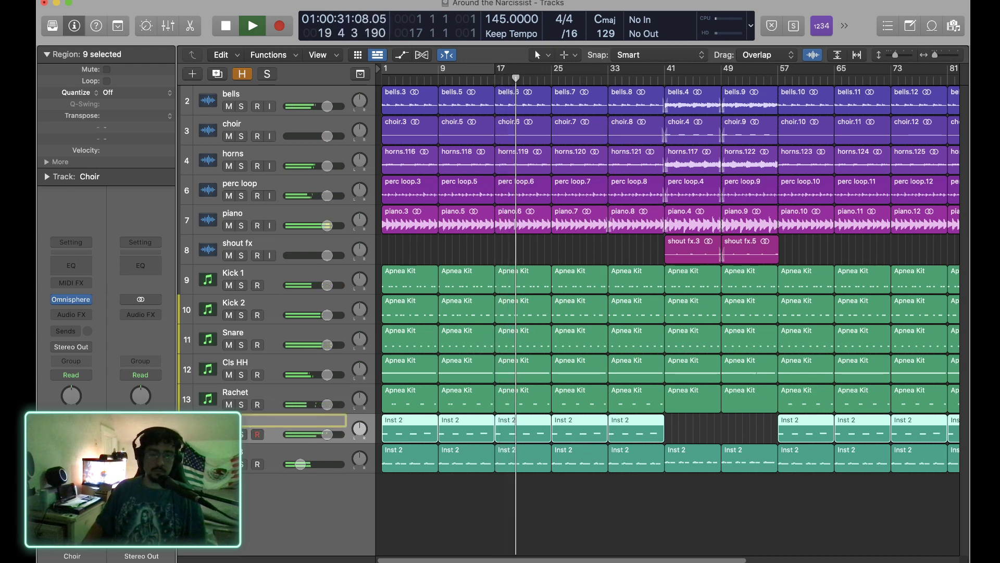
{"action": "key", "text": "Return"}
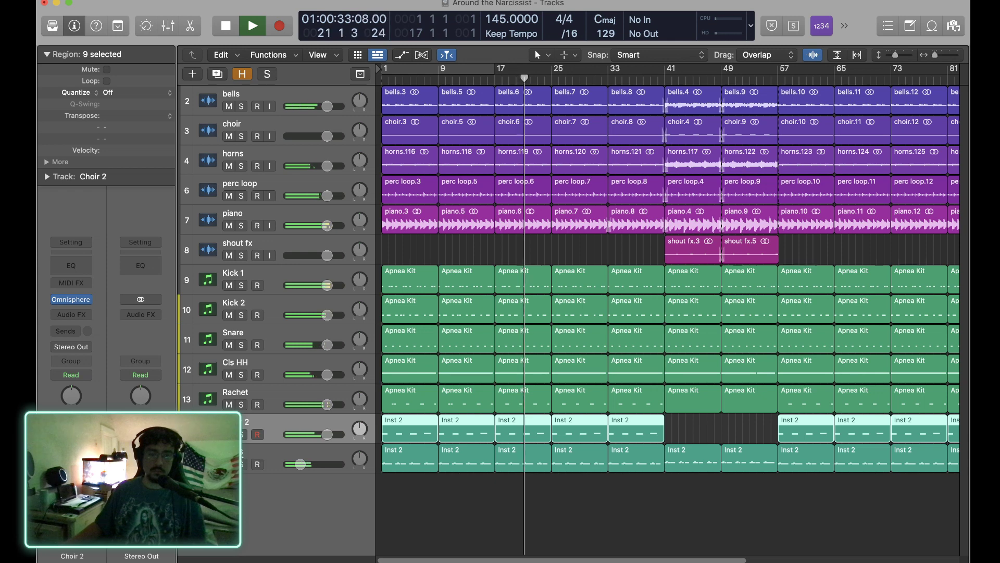
Rename the Inst 3 track as Synth and stop playback.
{"action": "double_click", "coordinate": [282, 449]}
{"action": "type", "text": "Synth"}
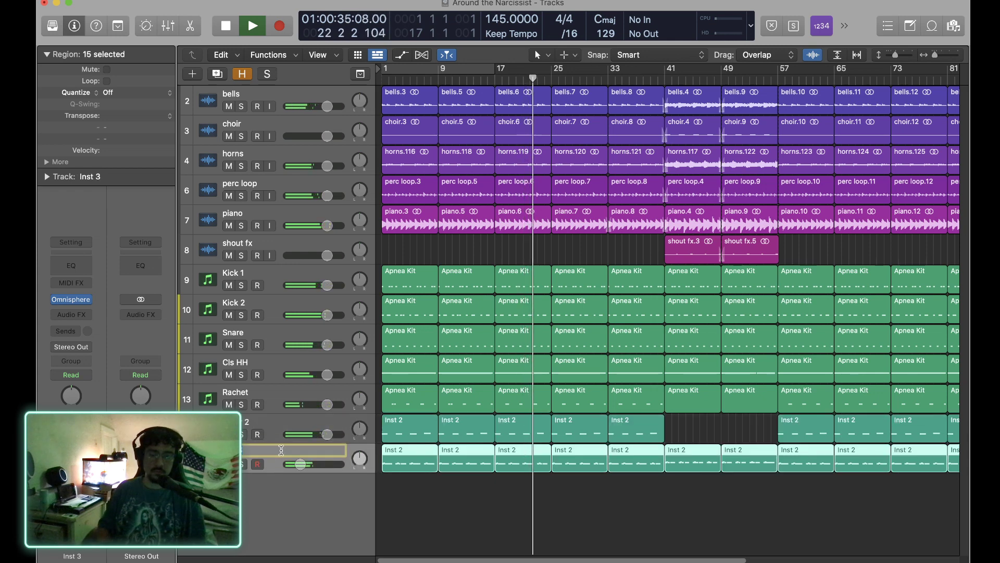
{"action": "key", "text": "Return"}
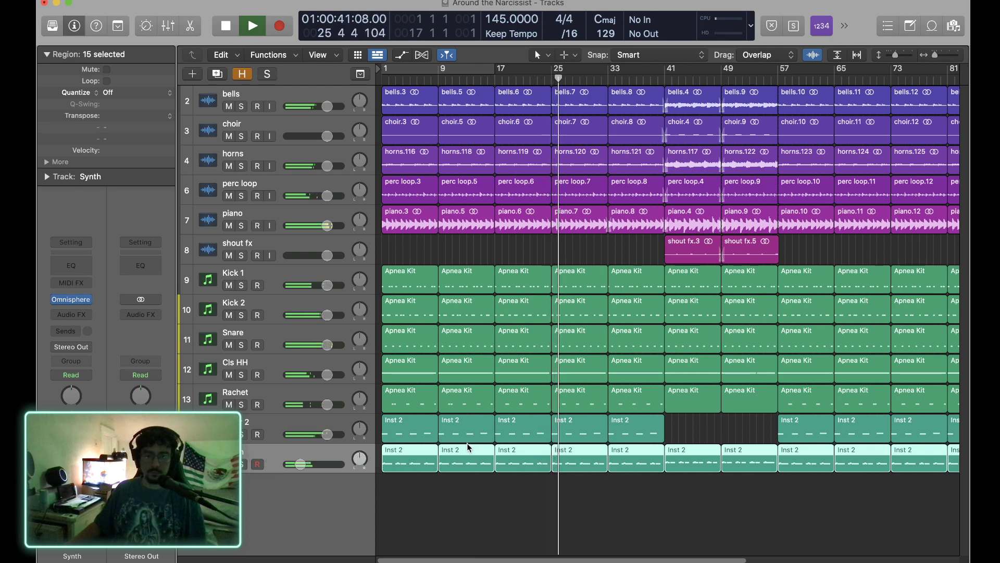
{"action": "key", "text": "space"}
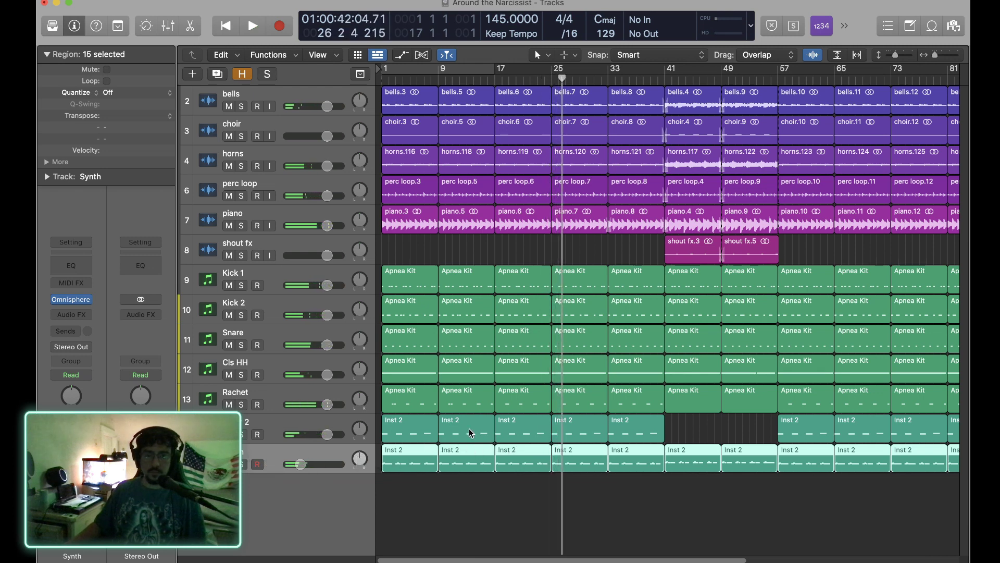
Delete the Choir 2 track's regions at bars 9 and 25.
{"action": "left_click", "coordinate": [467, 431]}
{"action": "left_click", "coordinate": [508, 440]}
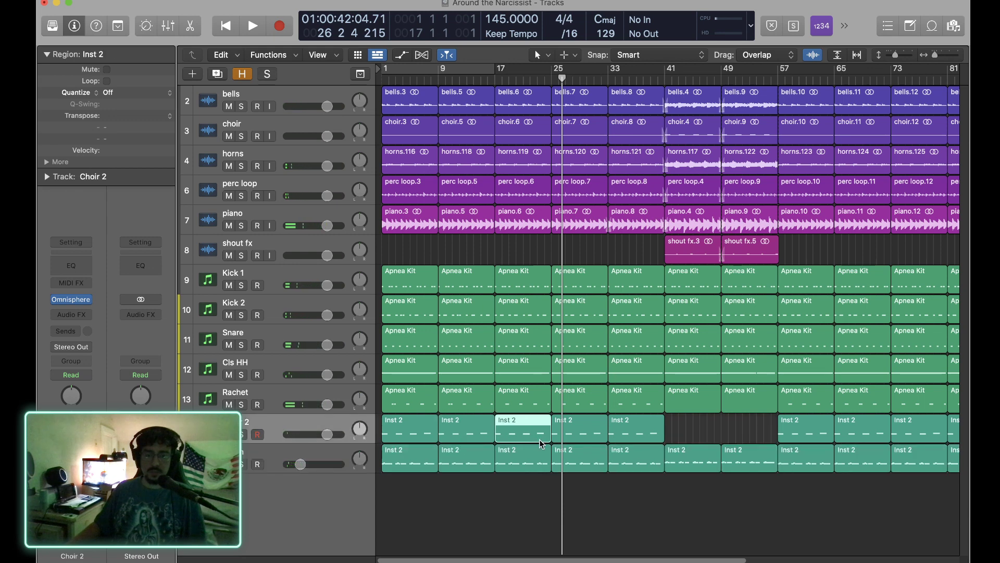
{"action": "left_click", "coordinate": [481, 436]}
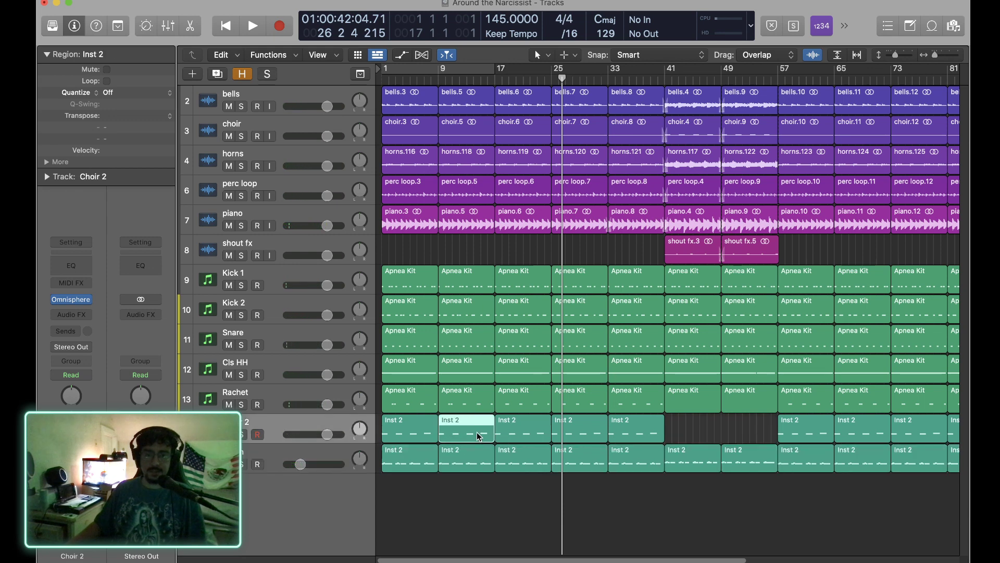
{"action": "left_click", "coordinate": [588, 440], "text": "shift"}
{"action": "key", "text": "Delete"}
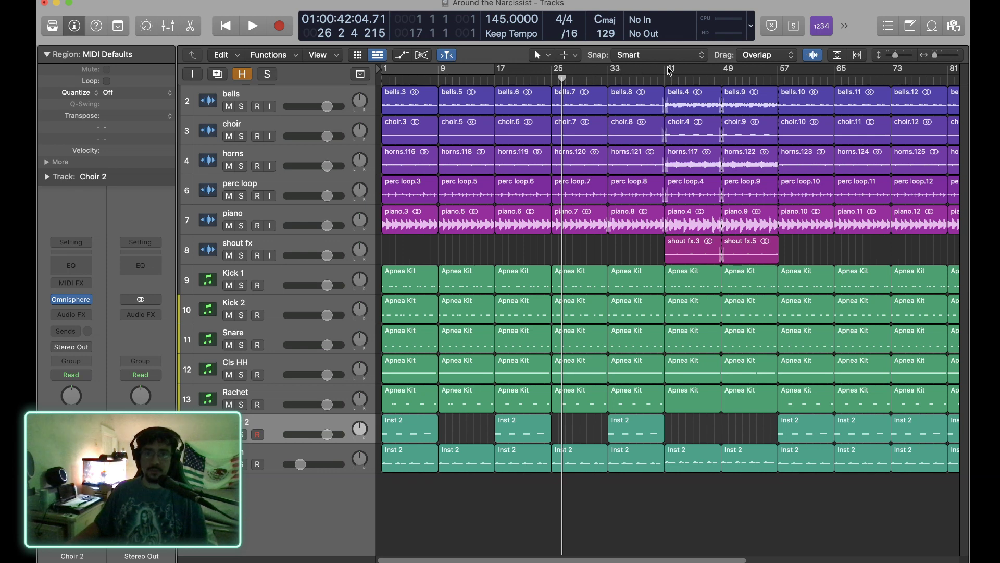
Set the cycle range to bars 1 to 9 and place the playhead at bar 5.
{"action": "left_click_drag", "start_coordinate": [670, 71], "coordinate": [443, 72]}
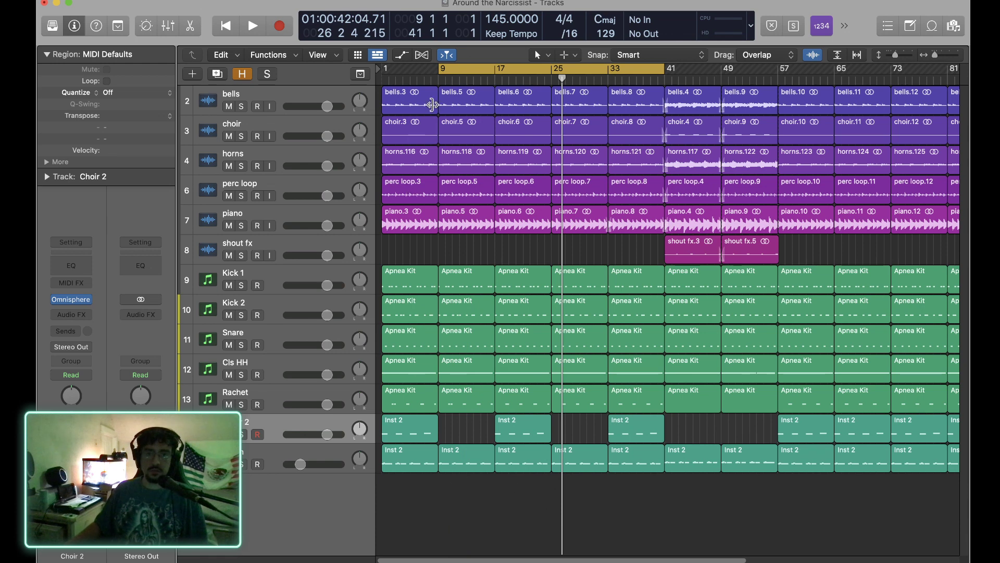
{"action": "left_click", "coordinate": [435, 81]}
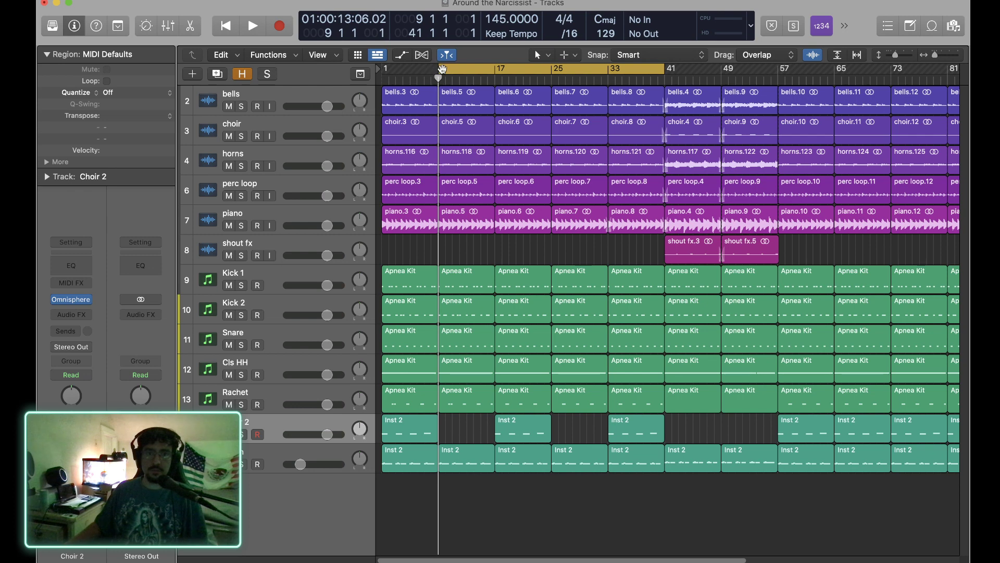
{"action": "left_click", "coordinate": [441, 70]}
{"action": "left_click_drag", "start_coordinate": [441, 70], "coordinate": [384, 70]}
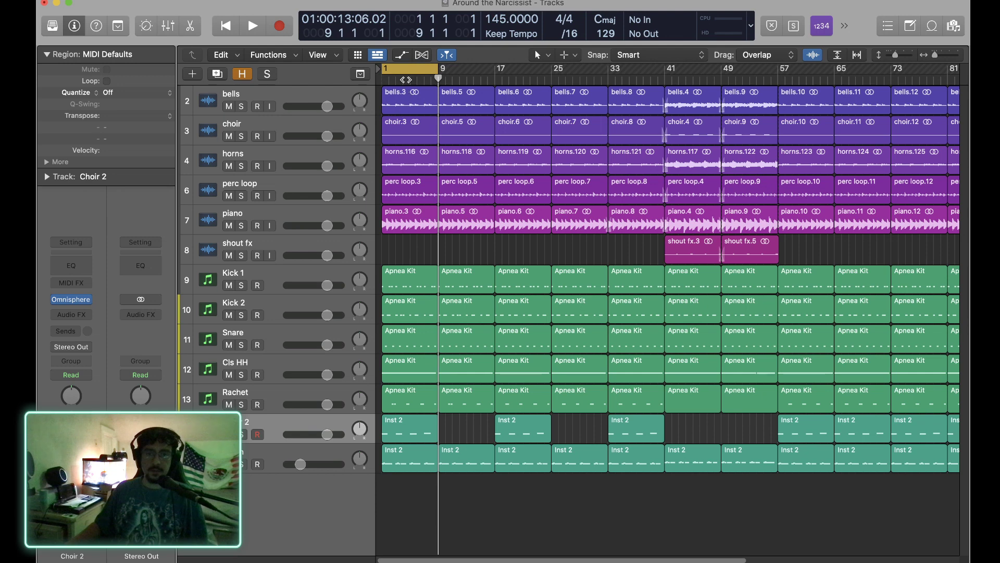
{"action": "left_click", "coordinate": [408, 80]}
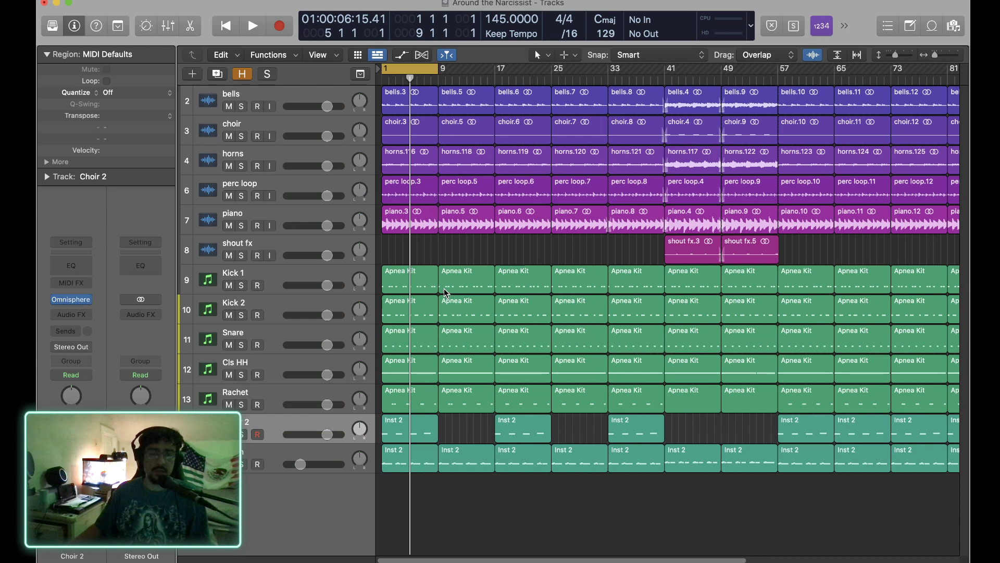
Play the looped intro and mute the Kick 1, Kick 2, Snare, Rachet, Choir 2 and Synth tracks.
{"action": "key", "text": "space"}
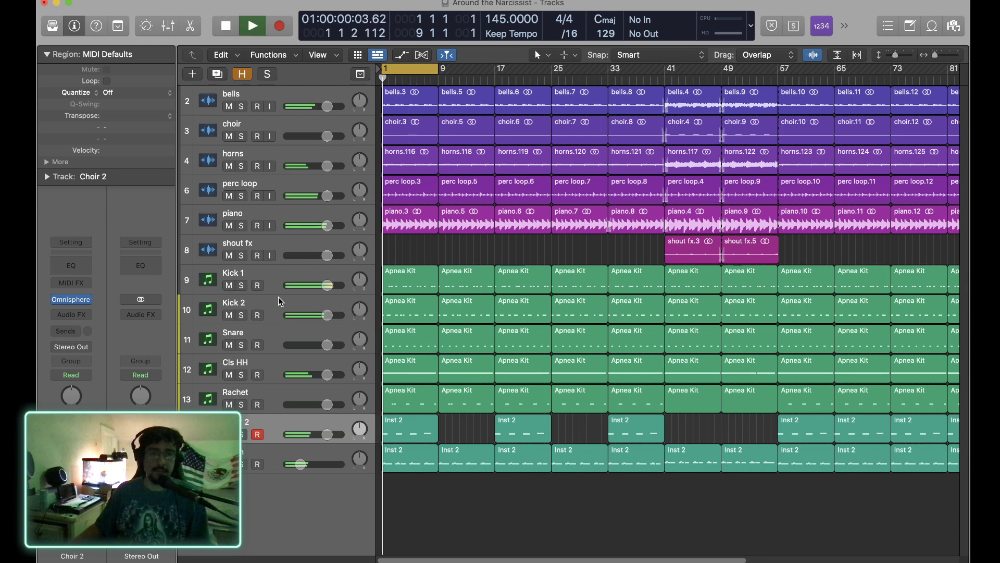
{"action": "left_click", "coordinate": [228, 286]}
{"action": "left_click", "coordinate": [229, 315]}
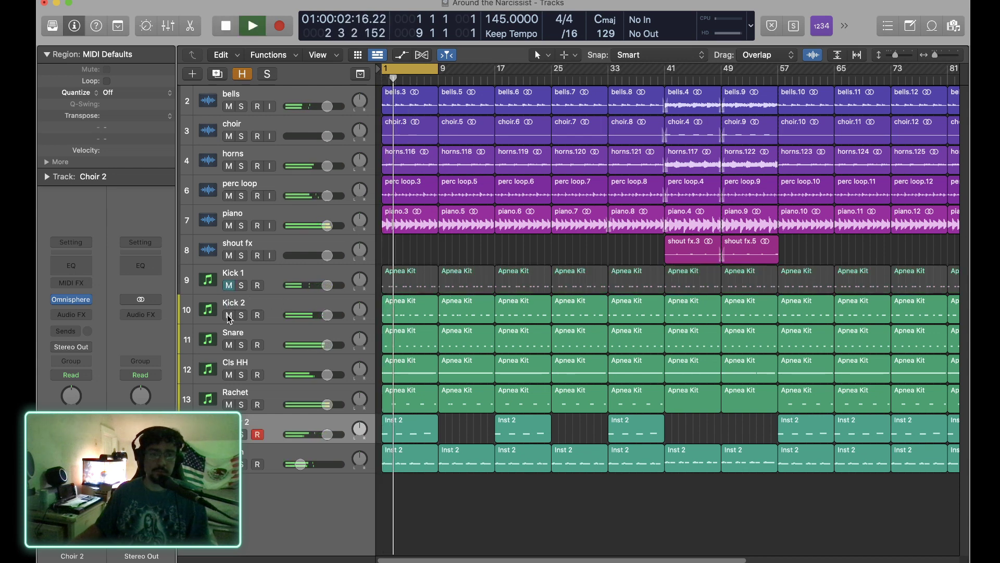
{"action": "left_click", "coordinate": [228, 345]}
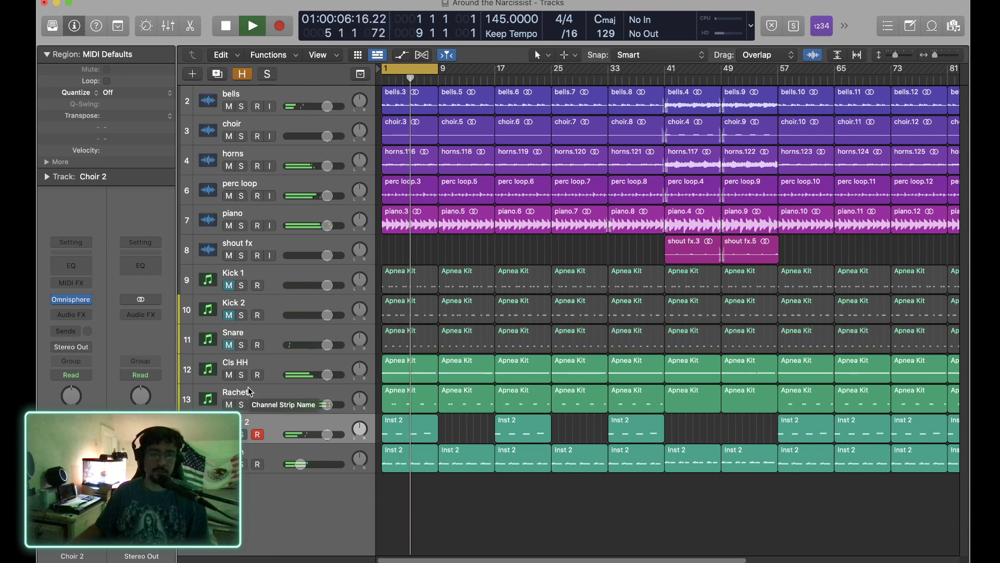
{"action": "left_click", "coordinate": [229, 405]}
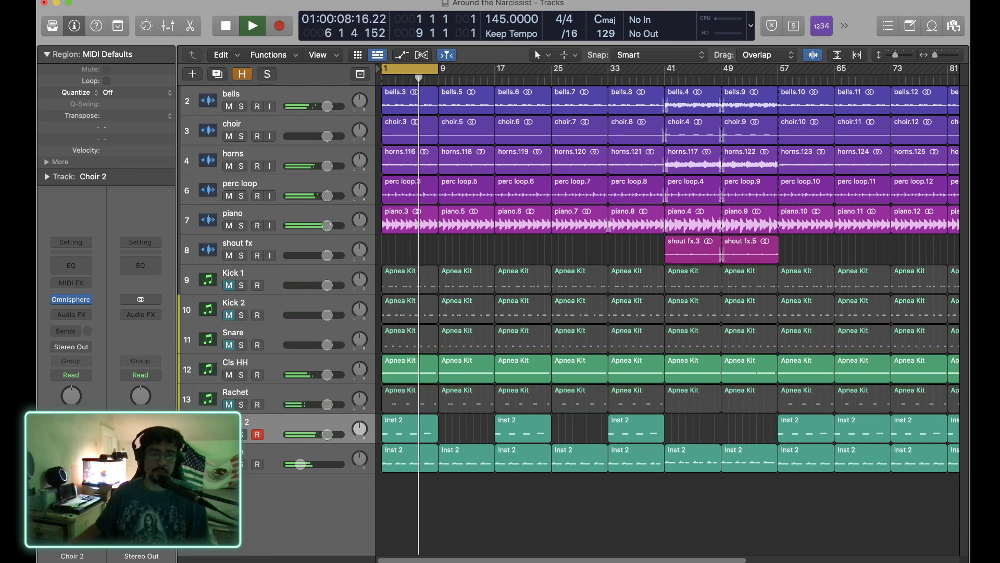
{"action": "left_click", "coordinate": [228, 435]}
{"action": "left_click", "coordinate": [229, 464]}
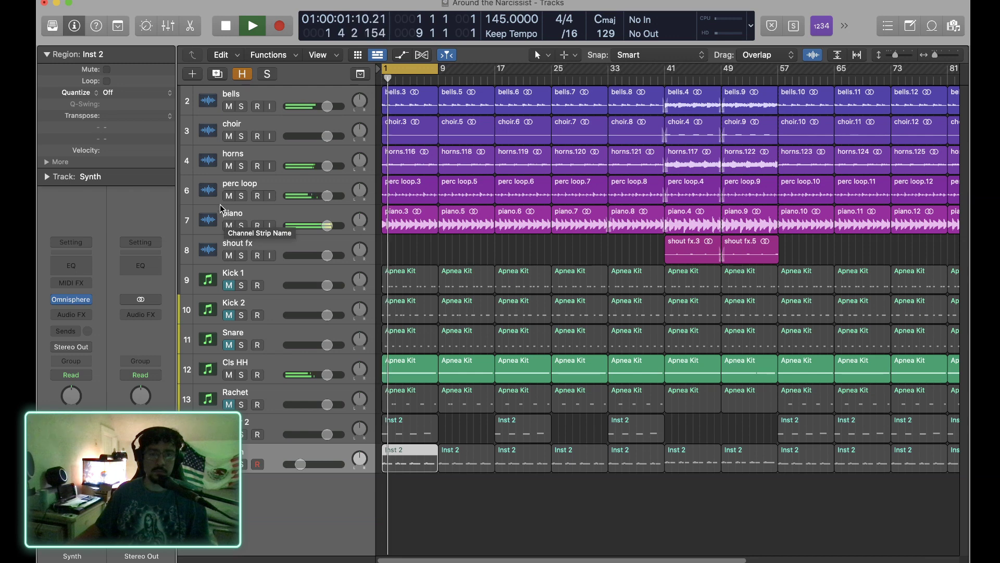
Mute the horns, perc loop and bells tracks as well, then stop playback.
{"action": "left_click", "coordinate": [228, 167]}
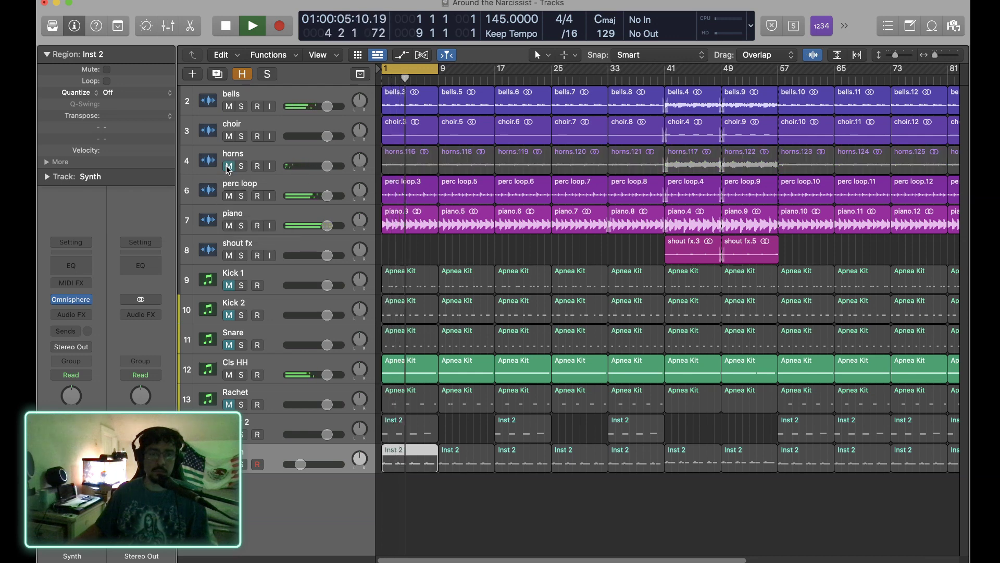
{"action": "left_click", "coordinate": [229, 196]}
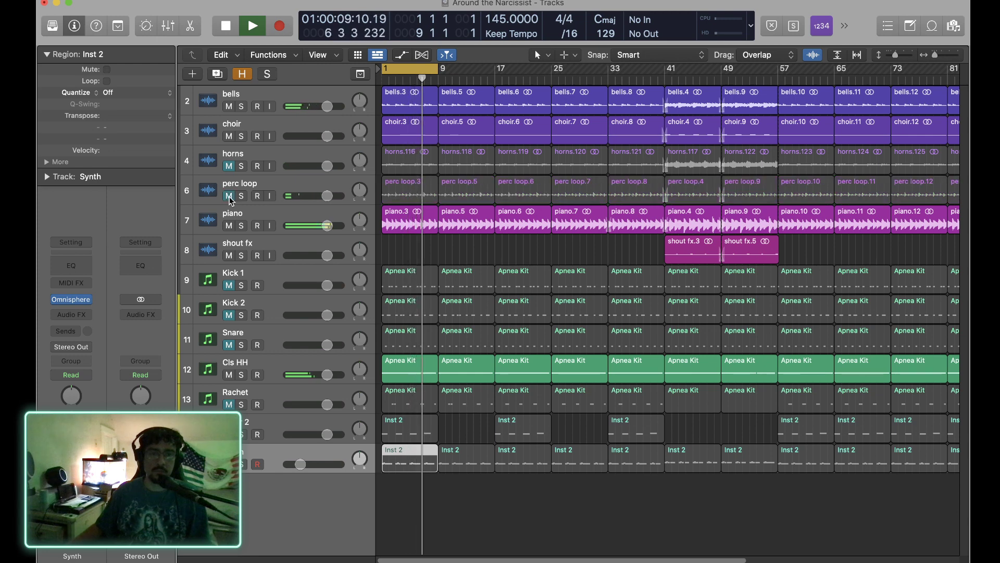
{"action": "left_click", "coordinate": [229, 196]}
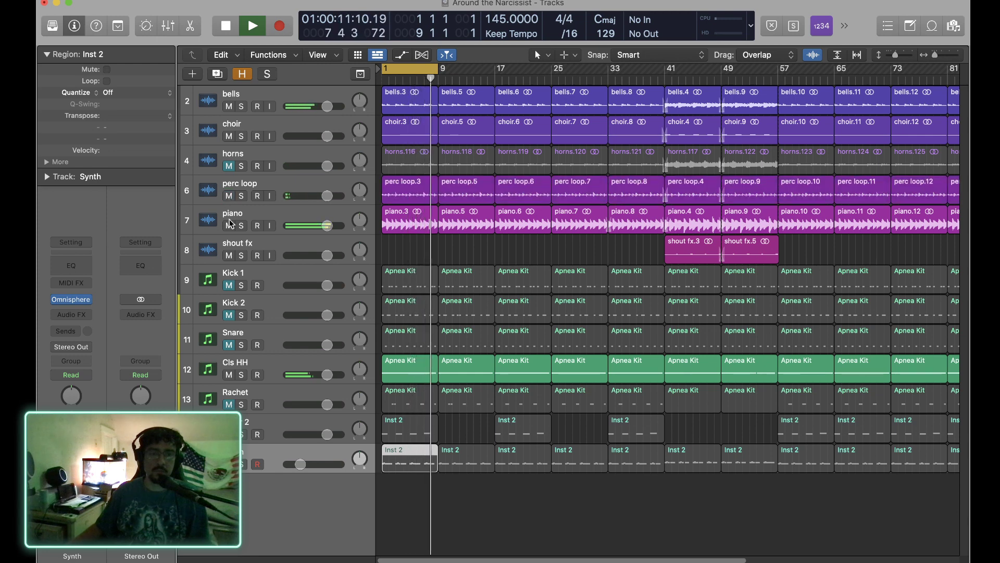
{"action": "left_click", "coordinate": [230, 196]}
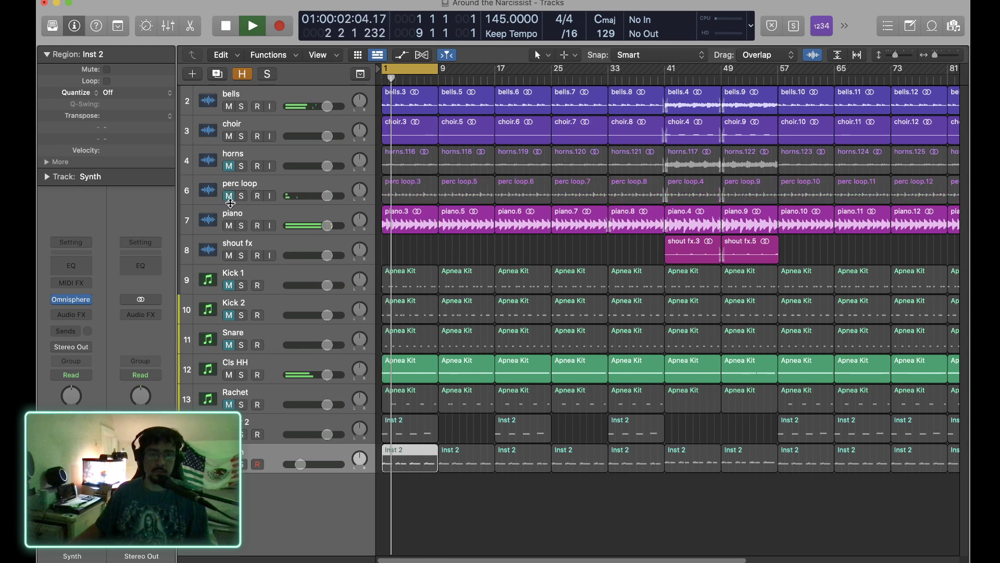
{"action": "left_click", "coordinate": [229, 106]}
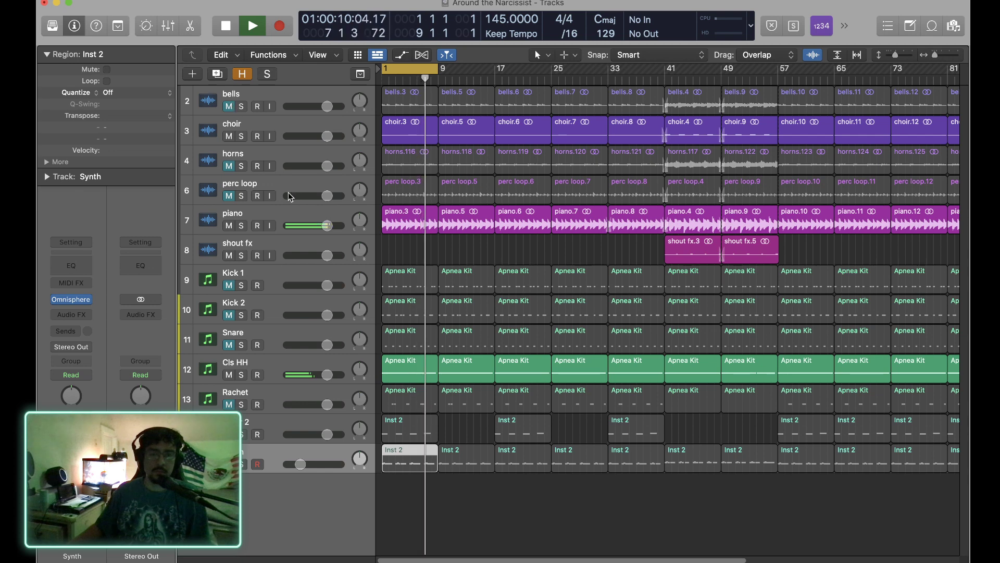
{"action": "key", "text": "space"}
Open the first Cls HH region in the Piano Roll, fit all its notes in view and place the playhead at bar 5.
{"action": "left_click", "coordinate": [405, 369]}
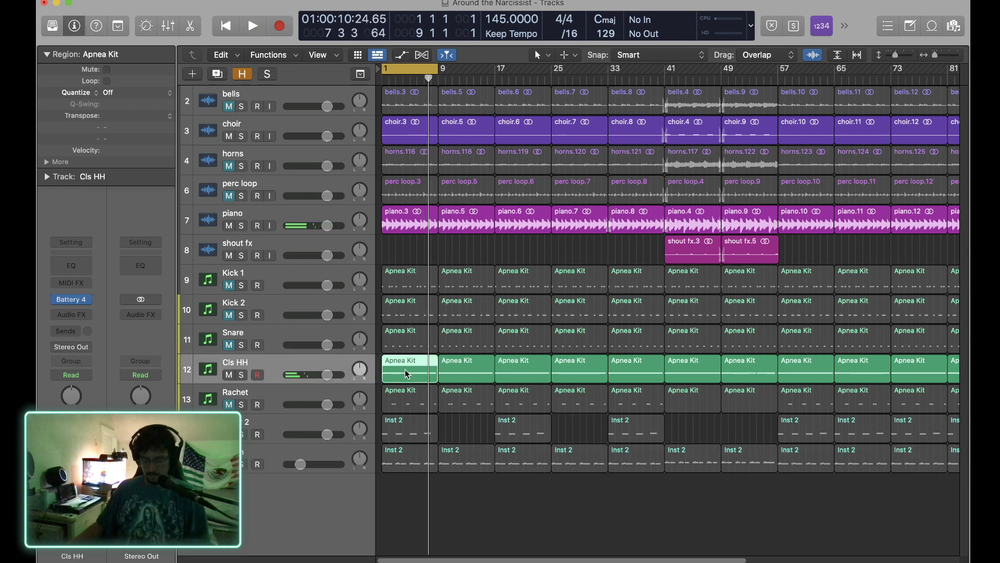
{"action": "double_click", "coordinate": [405, 369]}
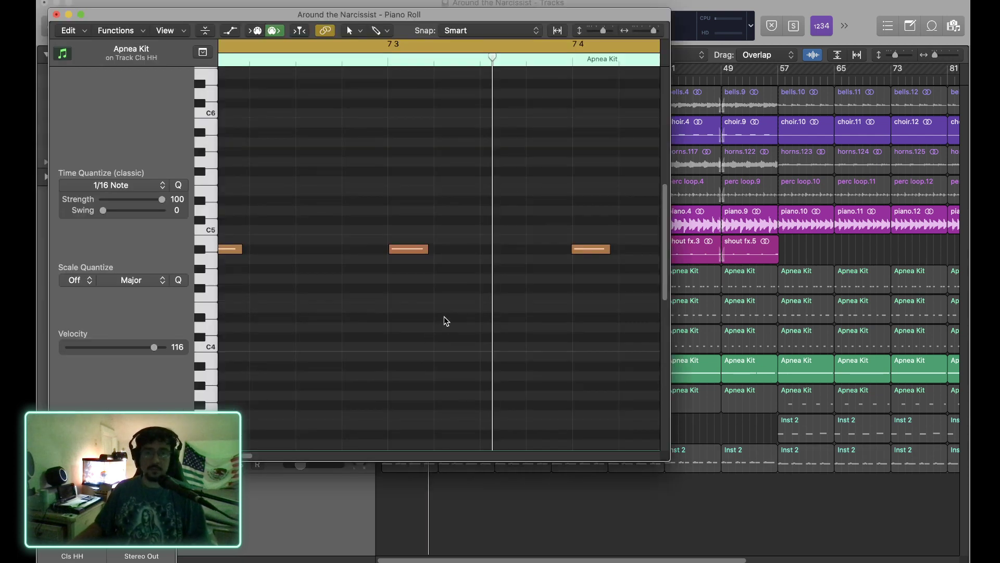
{"action": "left_click", "coordinate": [557, 30]}
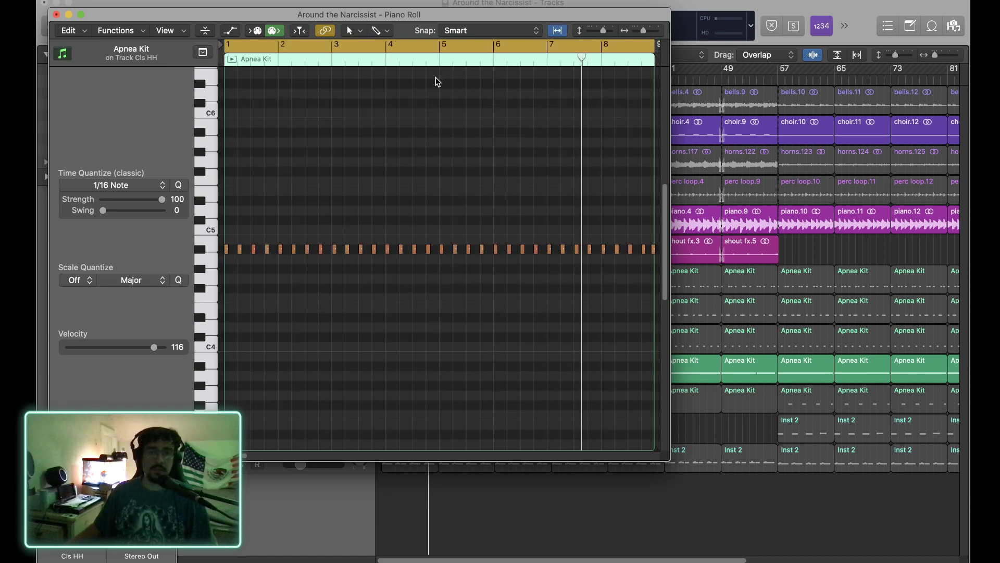
{"action": "left_click", "coordinate": [439, 63]}
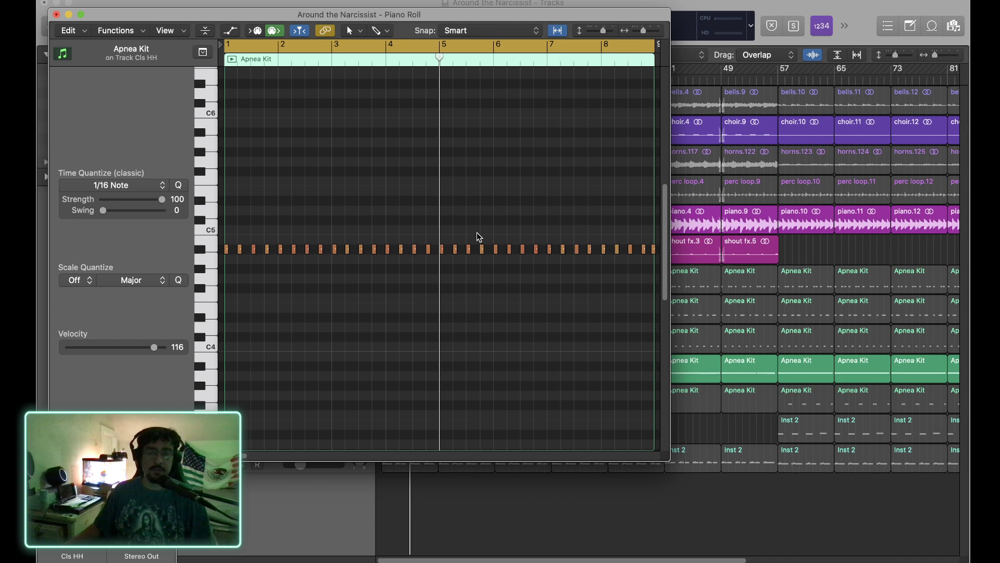
Delete every second Cls HH note in bars 5 to 8, on beats 2 and 4.
{"action": "left_click", "coordinate": [455, 251]}
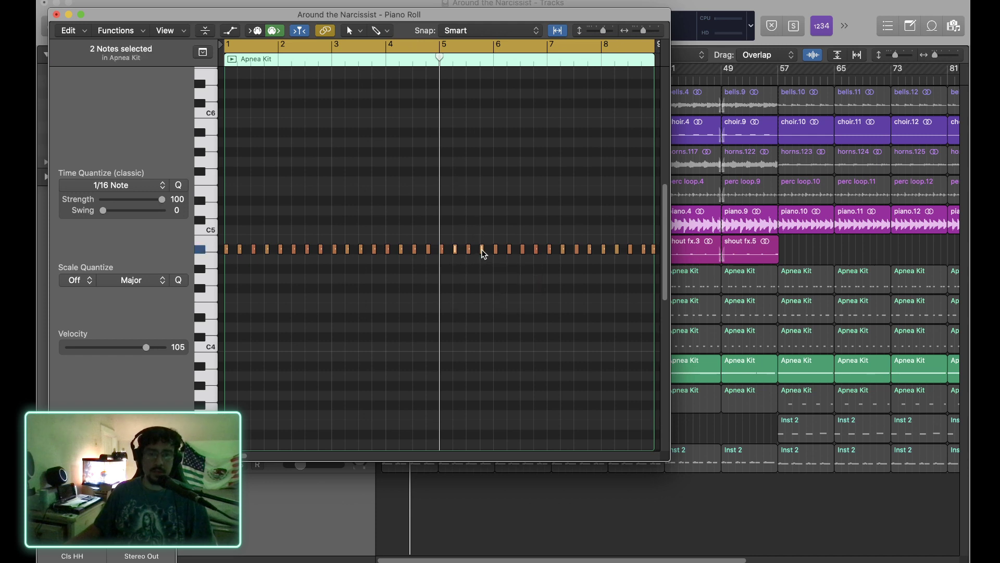
{"action": "left_click", "coordinate": [537, 251], "text": "shift"}
{"action": "left_click", "coordinate": [590, 251], "text": "shift"}
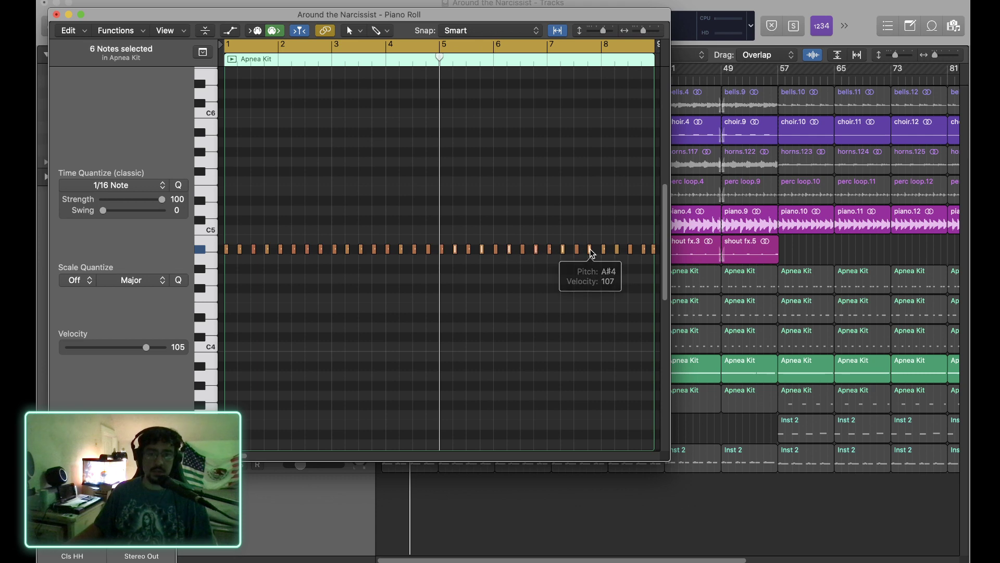
{"action": "left_click", "coordinate": [618, 250], "text": "shift"}
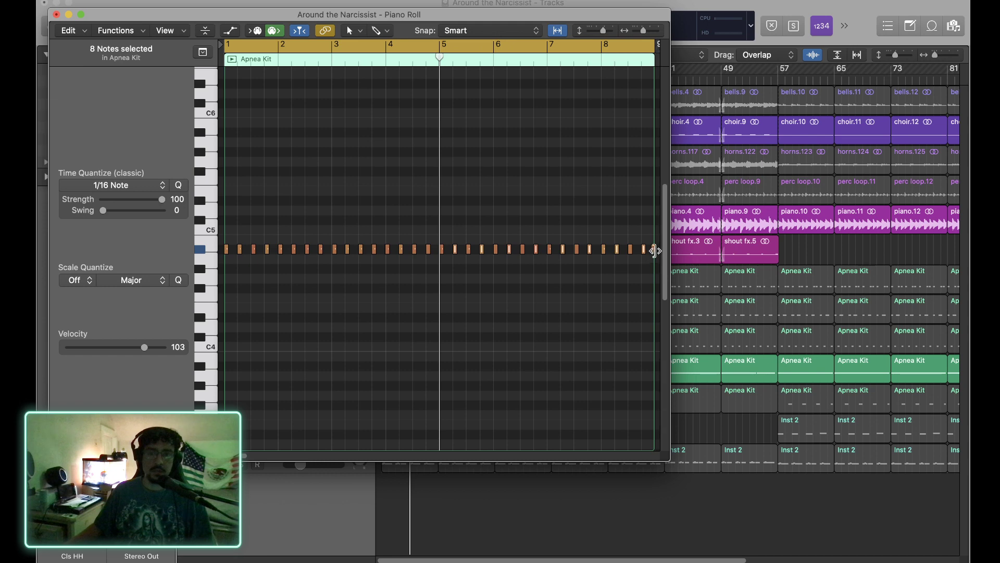
{"action": "key", "text": "Delete"}
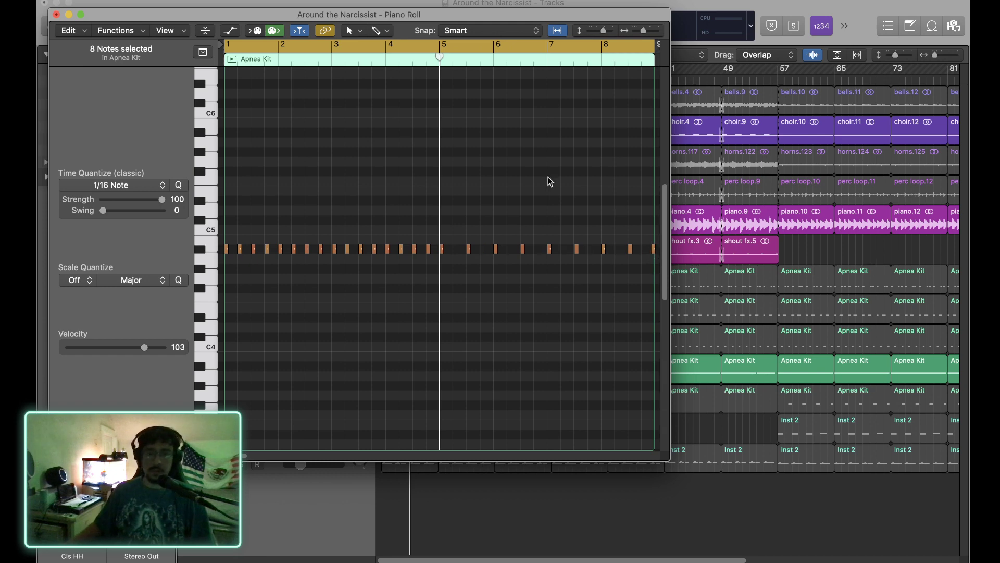
Listen to the thinned hi-hat pattern from bar 5 and move the playhead to bar 7.
{"action": "key", "text": "space"}
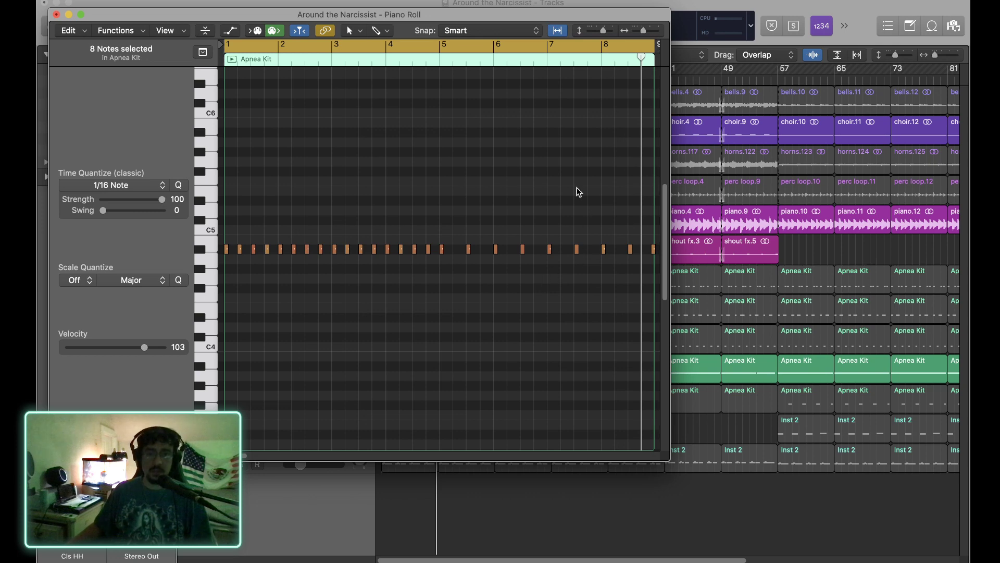
{"action": "left_click", "coordinate": [549, 60]}
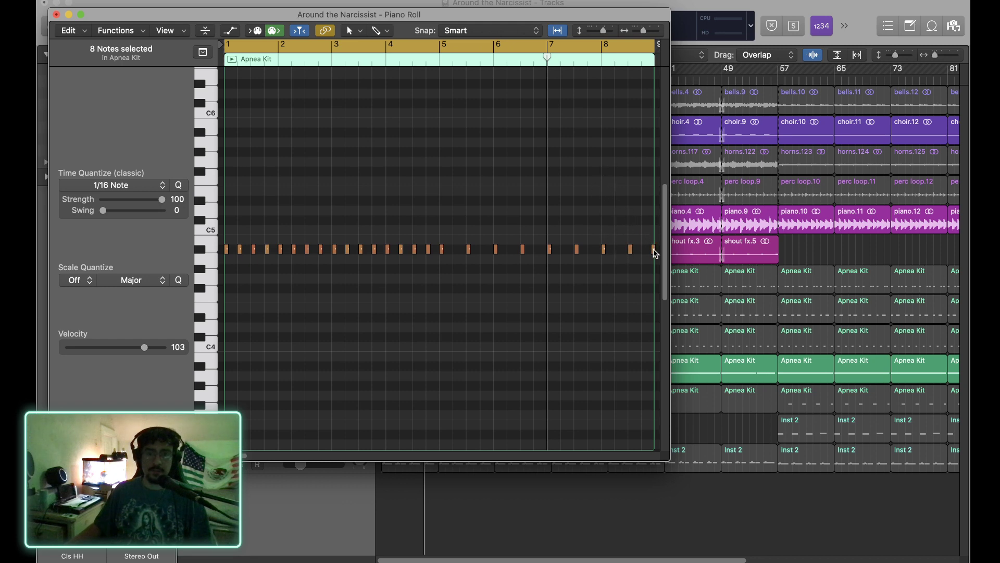
Fill in the hi-hat notes on beats 2 and 4 of bar 8 and delete the one on beat 3 of bar 5.
{"action": "left_click_drag", "start_coordinate": [654, 248], "coordinate": [619, 251]}
{"action": "left_click", "coordinate": [607, 254]}
{"action": "left_click", "coordinate": [604, 251]}
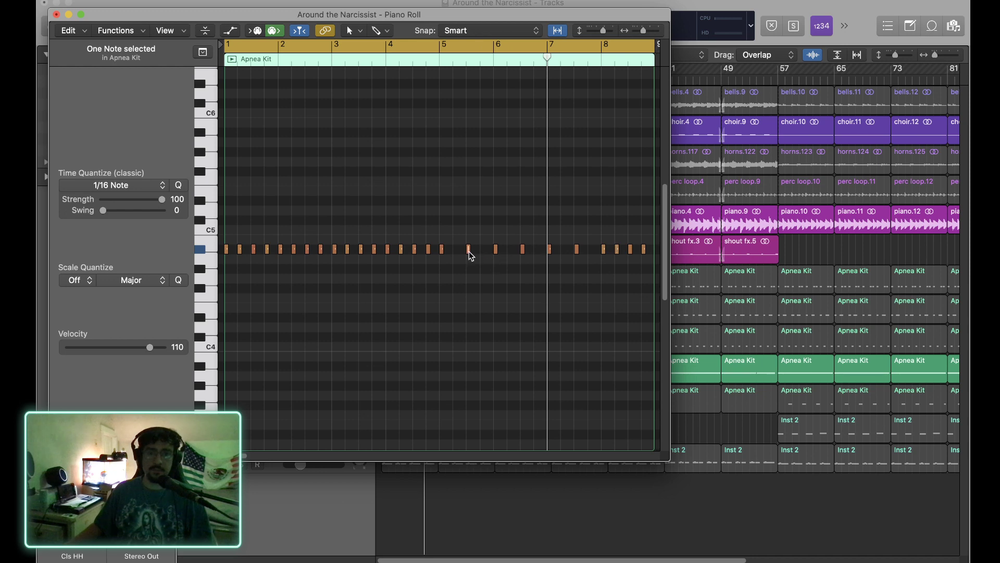
{"action": "key", "text": "Delete"}
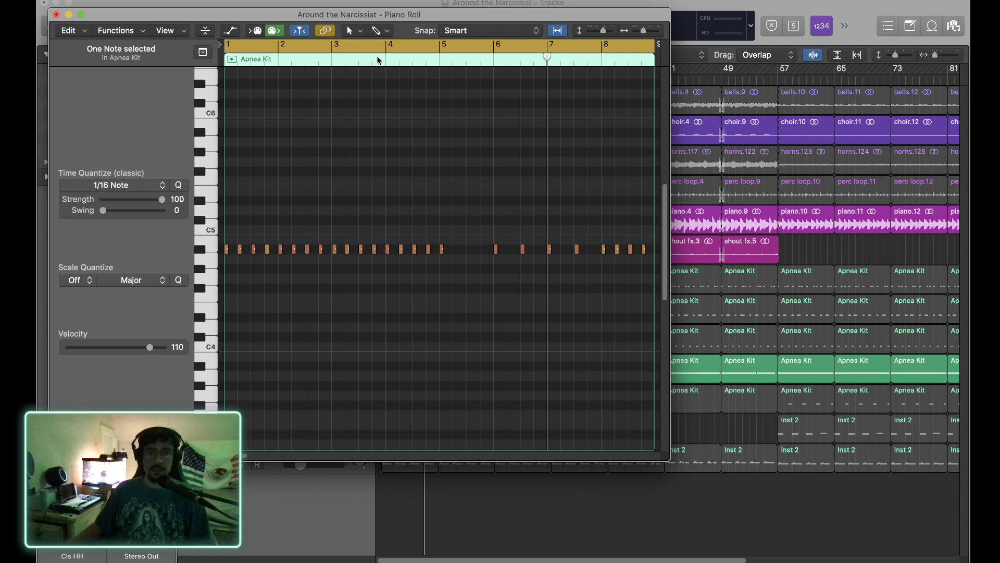
Audition the pattern and add three sixteenth-note hi-hats after beat 4 of bar 8.
{"action": "double_click", "coordinate": [383, 60]}
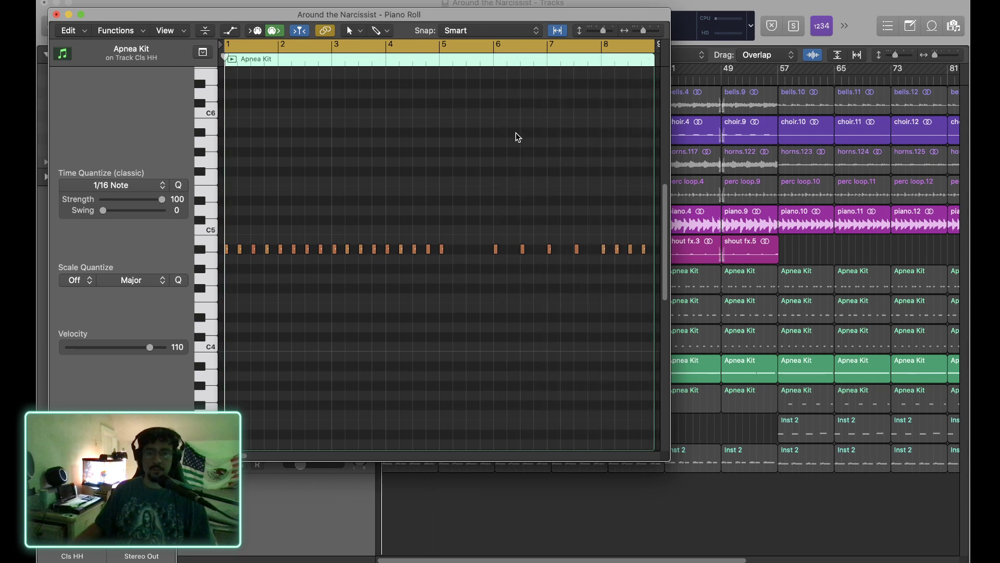
{"action": "left_click", "coordinate": [636, 62]}
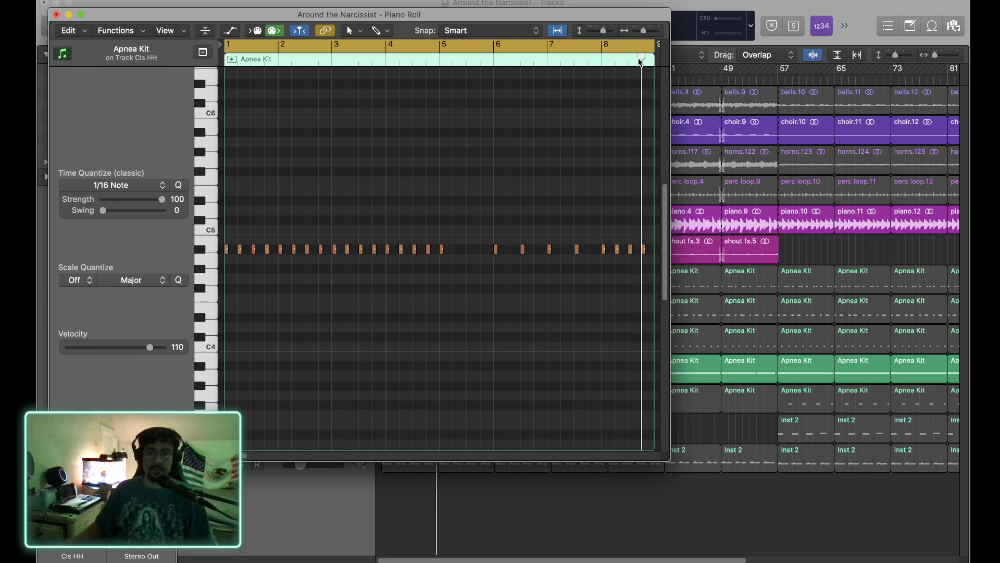
{"action": "key", "text": "super+Right"}
{"action": "key", "text": "super+Right"}
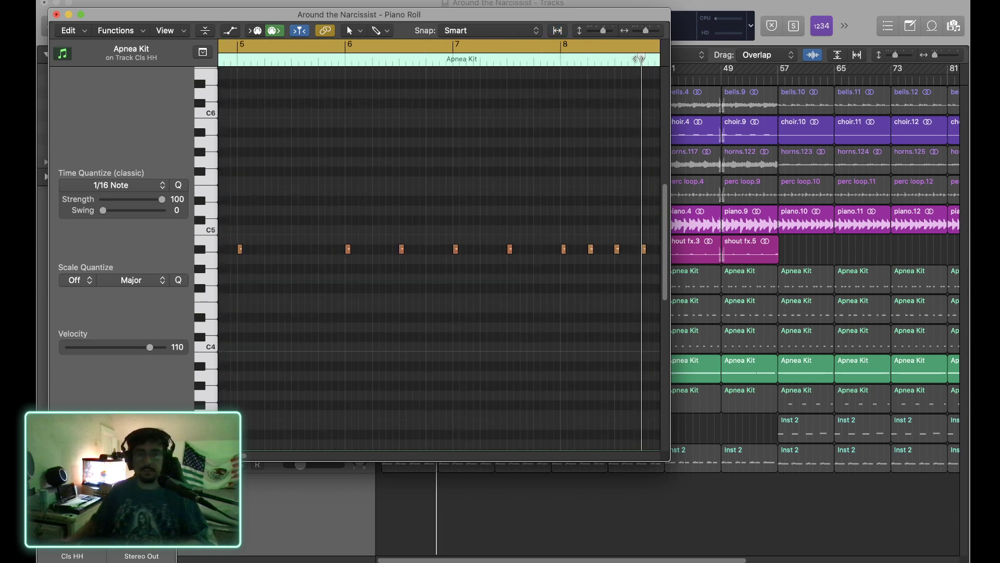
{"action": "scroll", "coordinate": [577, 245], "scroll_direction": "right", "scroll_amount": 5}
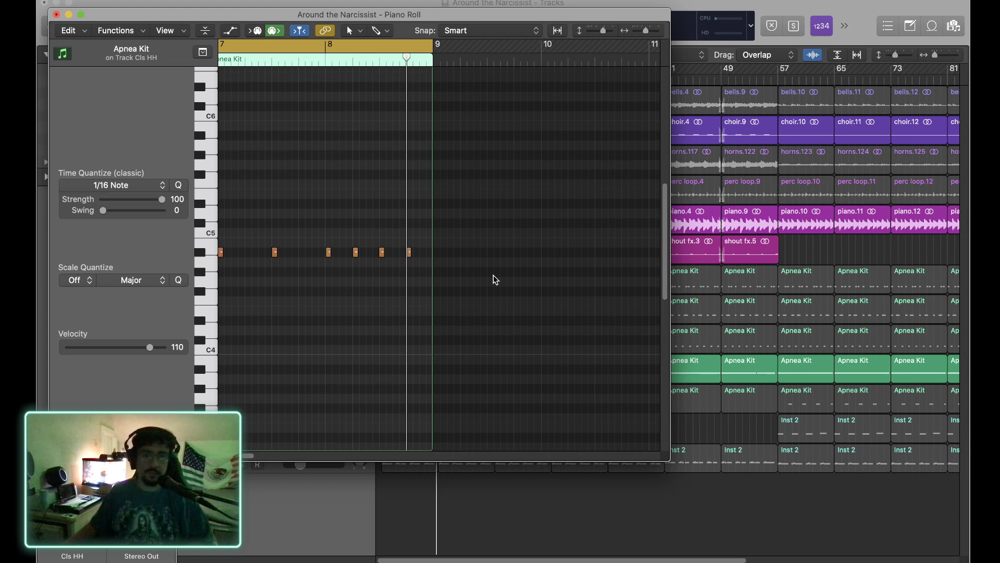
{"action": "left_click_drag", "start_coordinate": [409, 254], "coordinate": [429, 256]}
{"action": "key", "text": "space"}
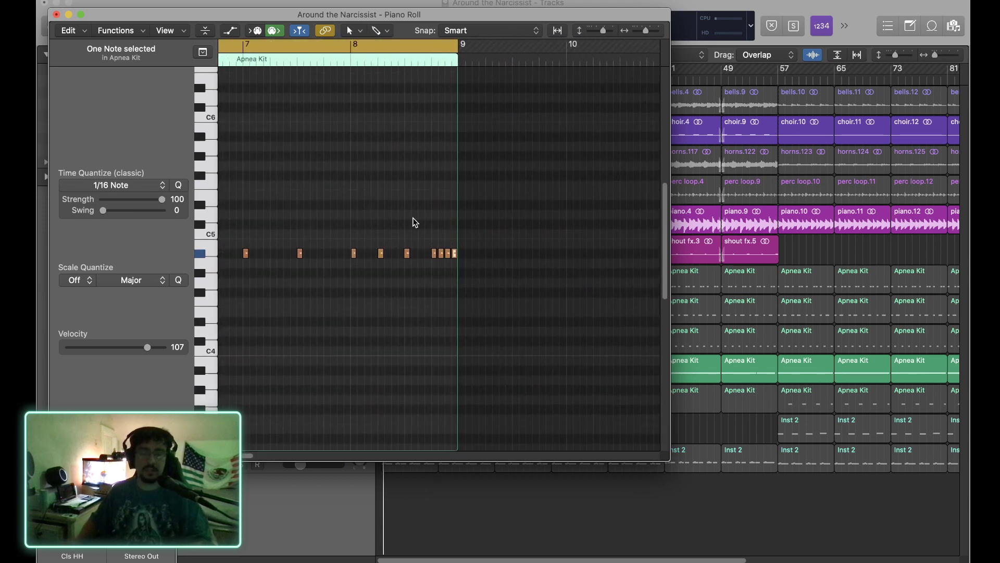
Delete the three sixteenth-note hi-hats following beat 4 of bar 8.
{"action": "key", "text": "super+Right"}
{"action": "key", "text": "super+Right"}
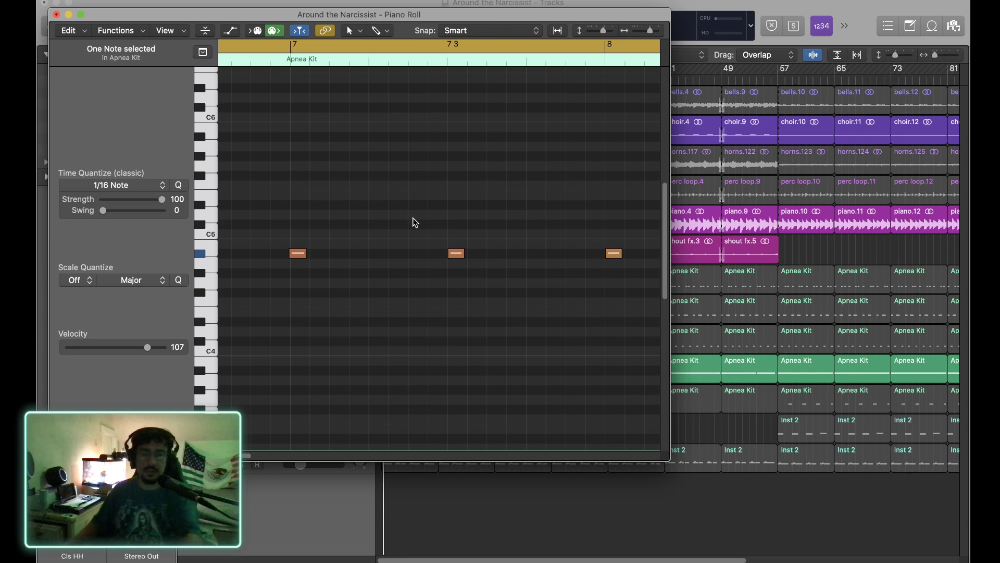
{"action": "left_click_drag", "start_coordinate": [485, 237], "coordinate": [533, 284]}
{"action": "key", "text": "Delete"}
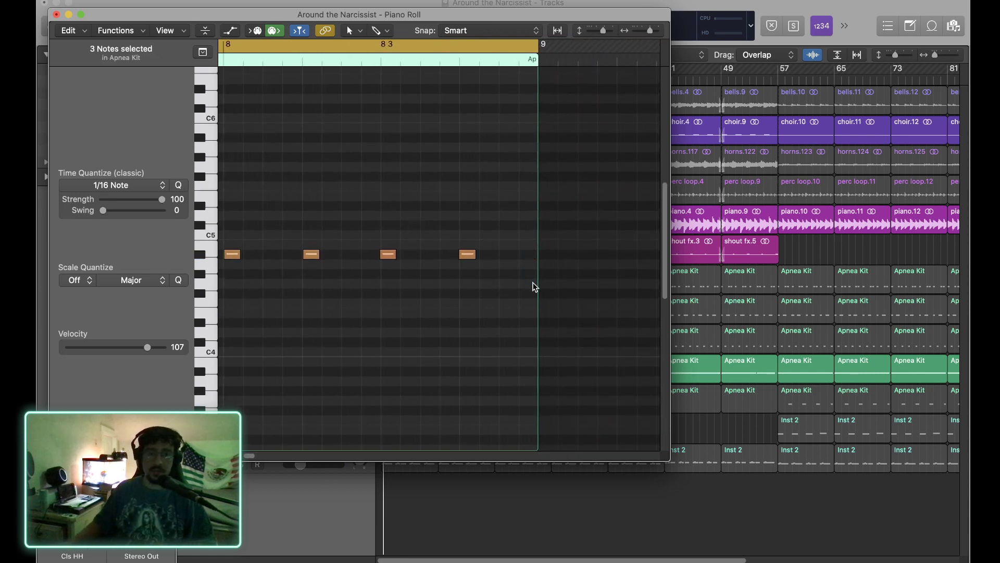
Extend the hi-hat note on beat 4 of bar 8 to the region's end and assign the Scissors tool as the secondary tool.
{"action": "left_click_drag", "start_coordinate": [473, 255], "coordinate": [538, 259]}
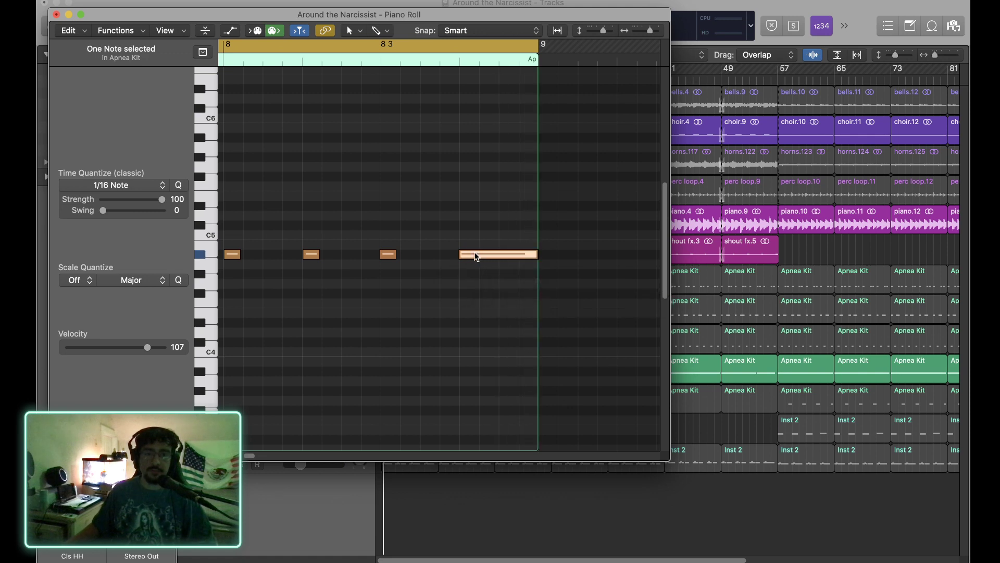
{"action": "left_click", "coordinate": [381, 30]}
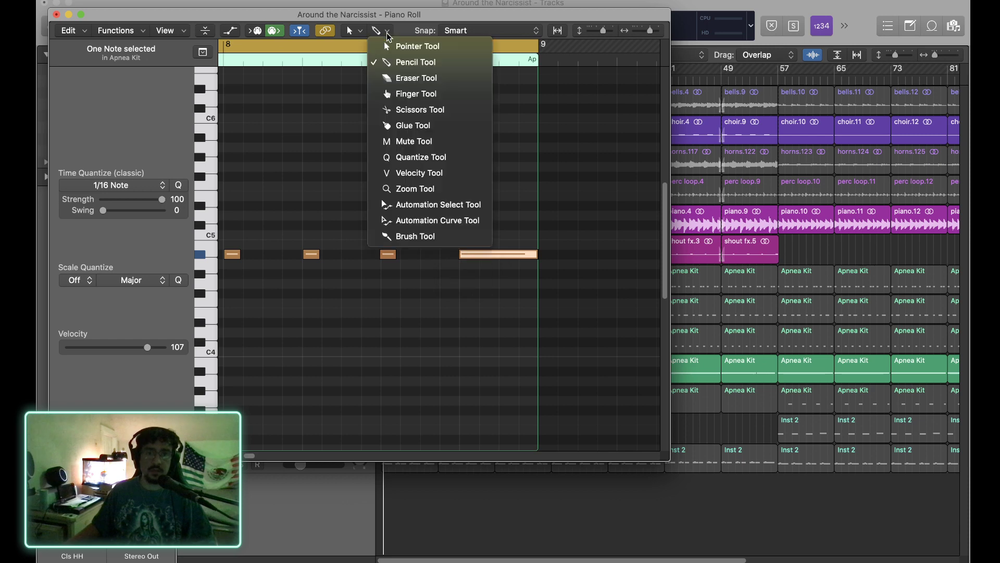
{"action": "left_click", "coordinate": [417, 110]}
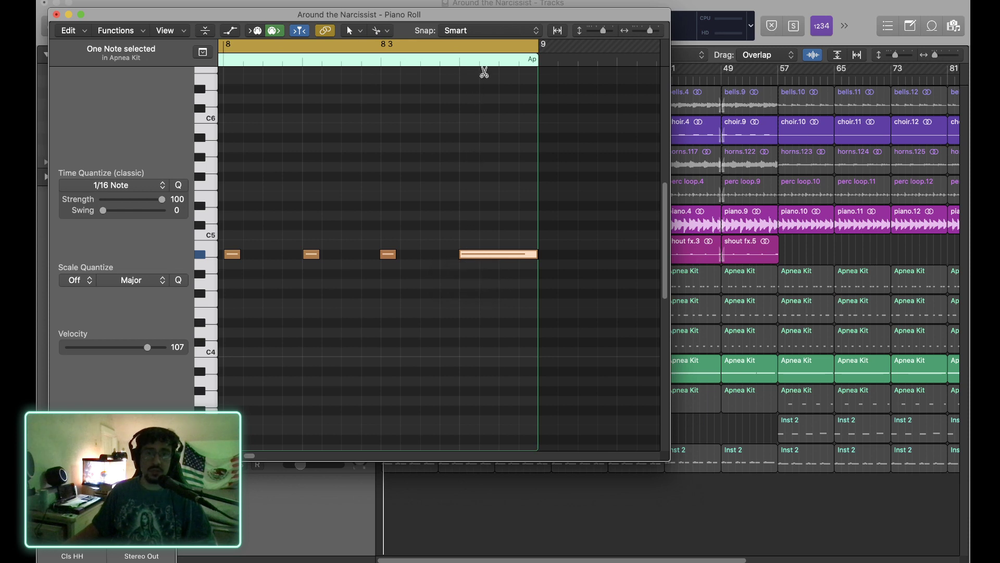
Try splitting the extended note into equal pieces at position 8 4 1 138, listen to the roll and undo the split.
{"action": "left_click", "coordinate": [471, 257], "text": "alt"}
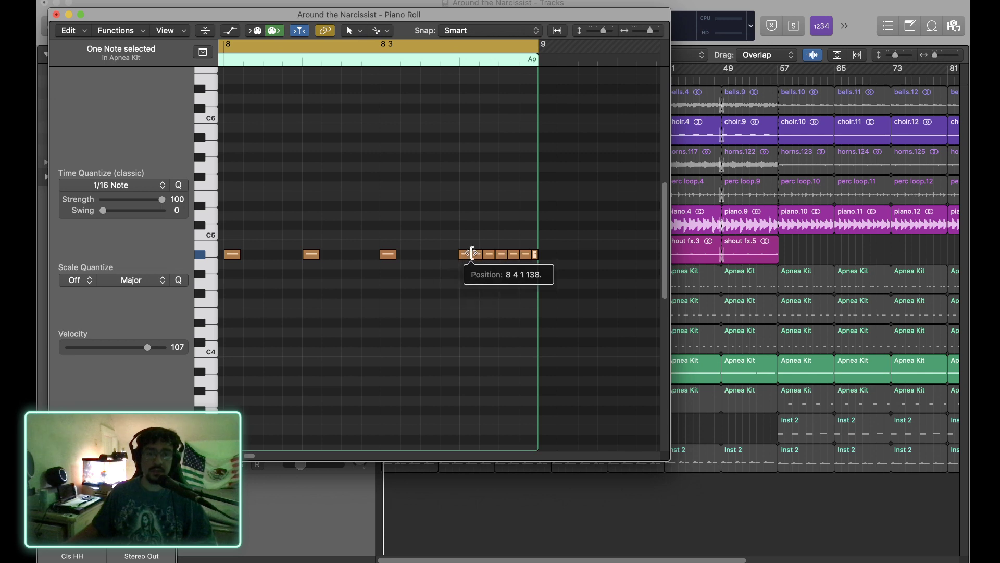
{"action": "double_click", "coordinate": [345, 55]}
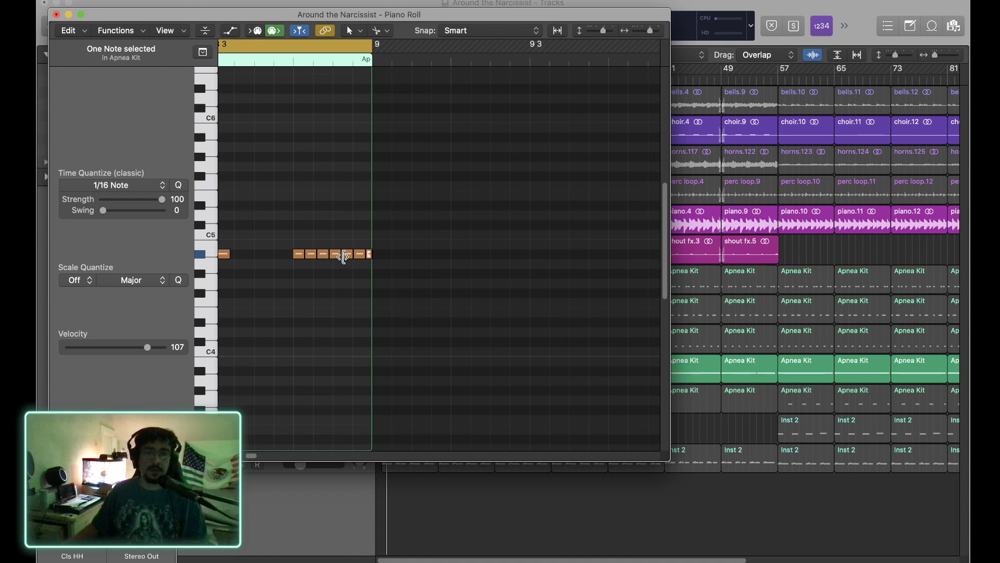
{"action": "mouse_move", "coordinate": [346, 258]}
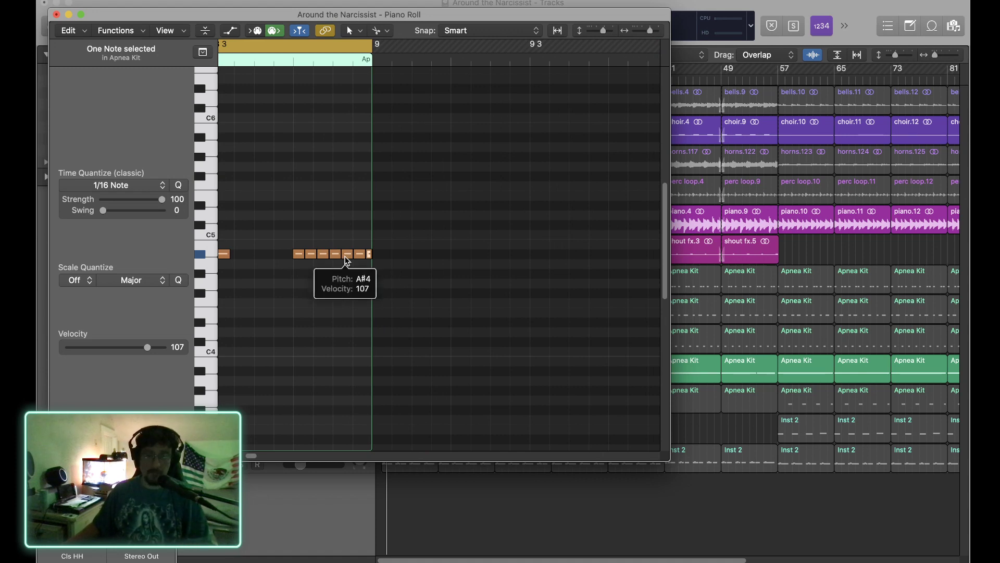
{"action": "key", "text": "super+z"}
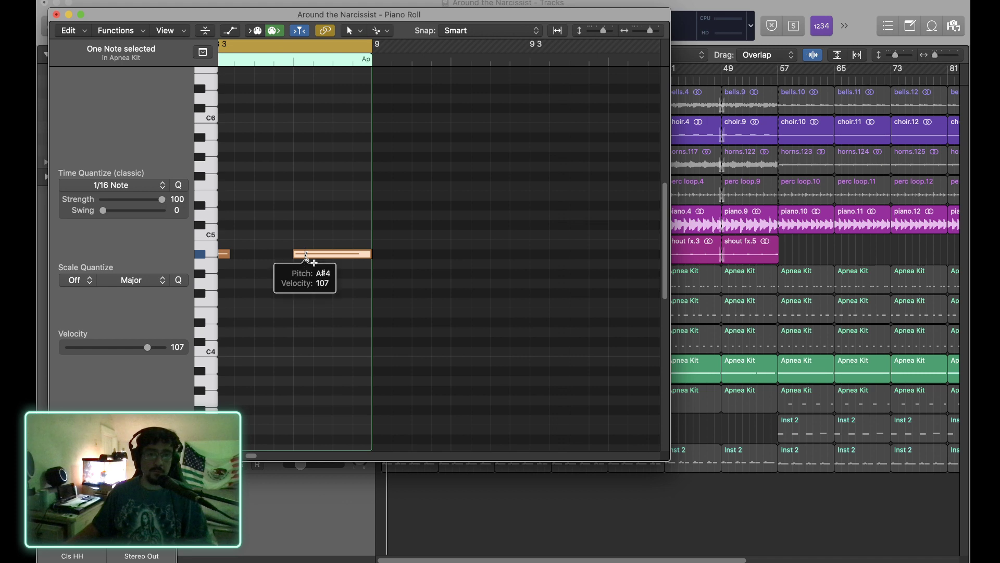
Try splitting the extended hi-hat note into finer equal pieces, listen to the roll and undo the split.
{"action": "left_click", "coordinate": [307, 256], "text": "alt"}
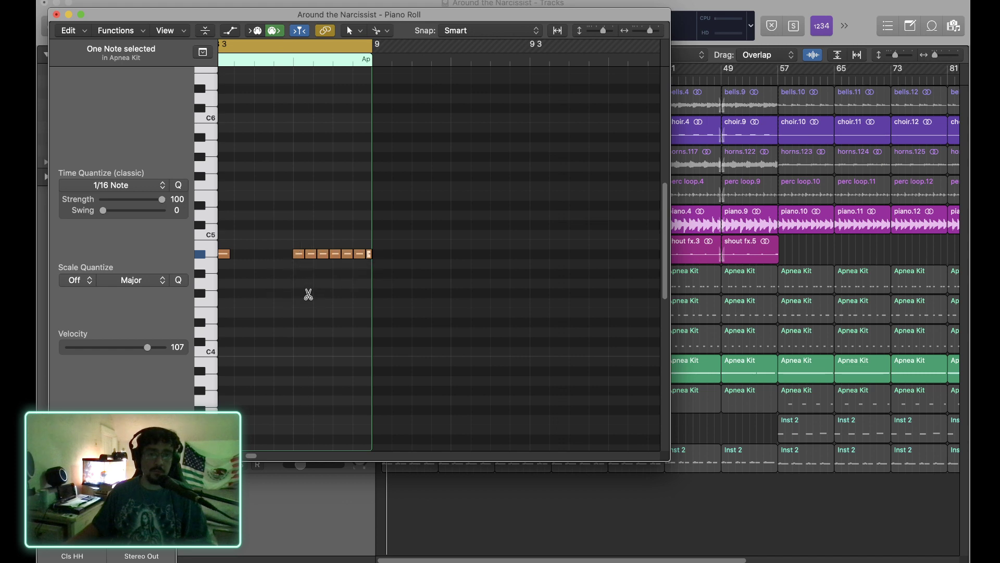
{"action": "key", "text": "super+z"}
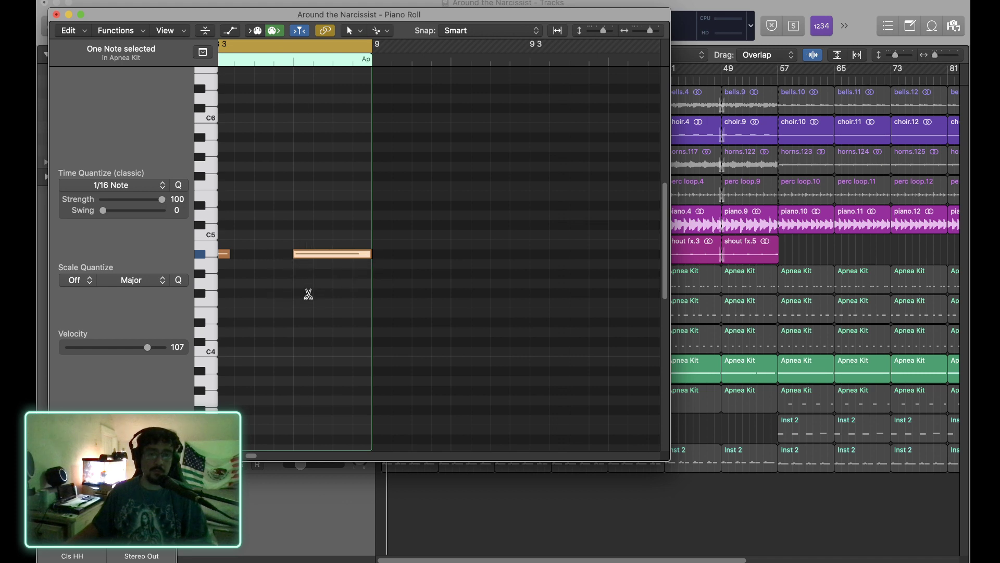
{"action": "left_click", "coordinate": [302, 255], "text": "alt"}
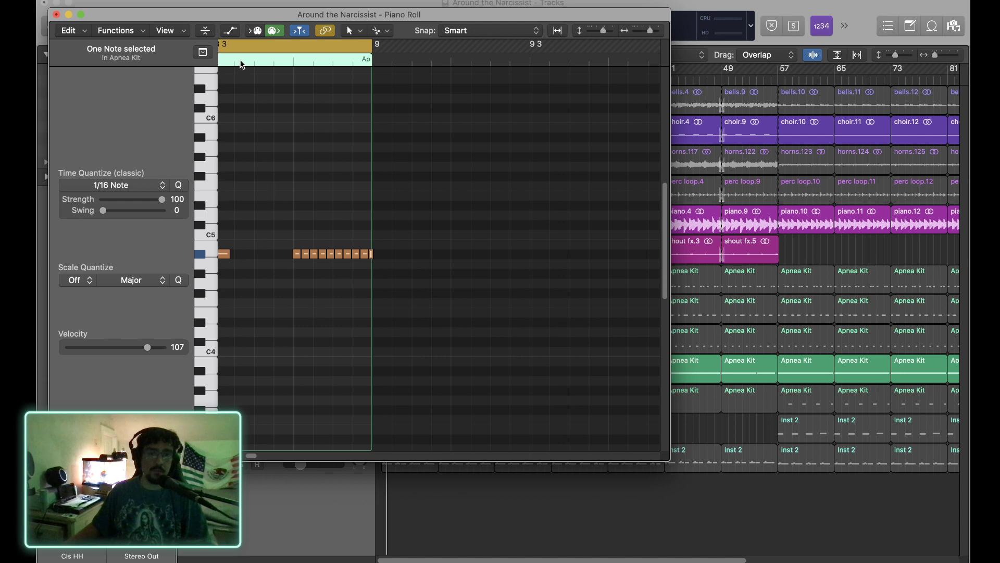
{"action": "double_click", "coordinate": [240, 60]}
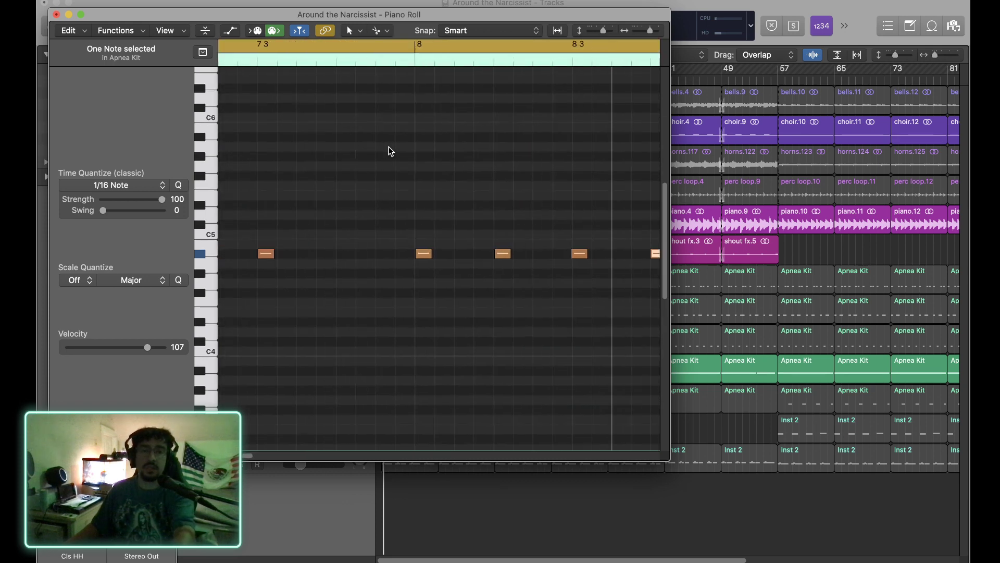
{"action": "scroll", "coordinate": [389, 147], "scroll_direction": "right", "scroll_amount": 5}
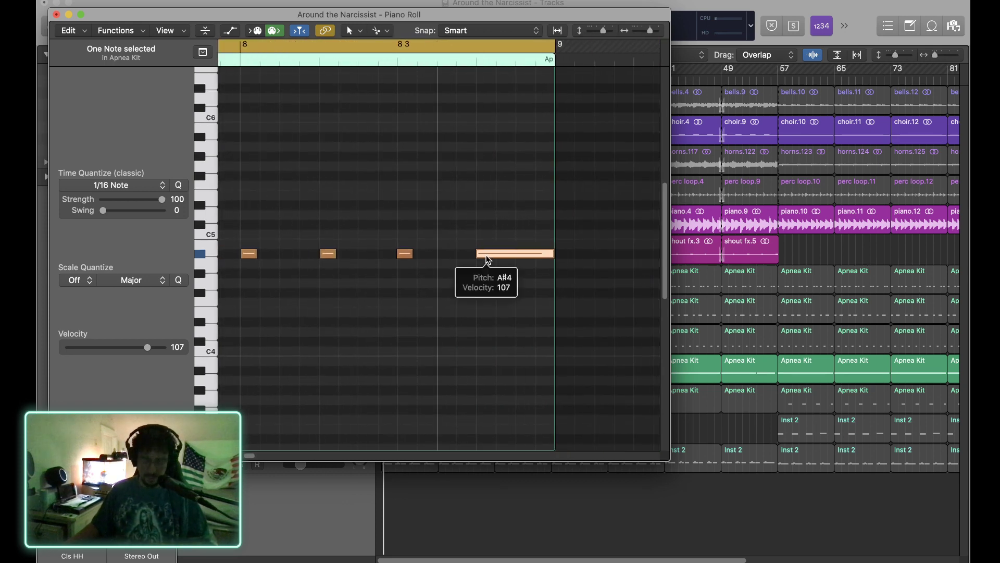
Undo the lengthening of the hi-hat note on beat 4 of bar 8 and redo it.
{"action": "key", "text": "super+z"}
{"action": "key", "text": "super+z"}
{"action": "key", "text": "super+shift+z"}
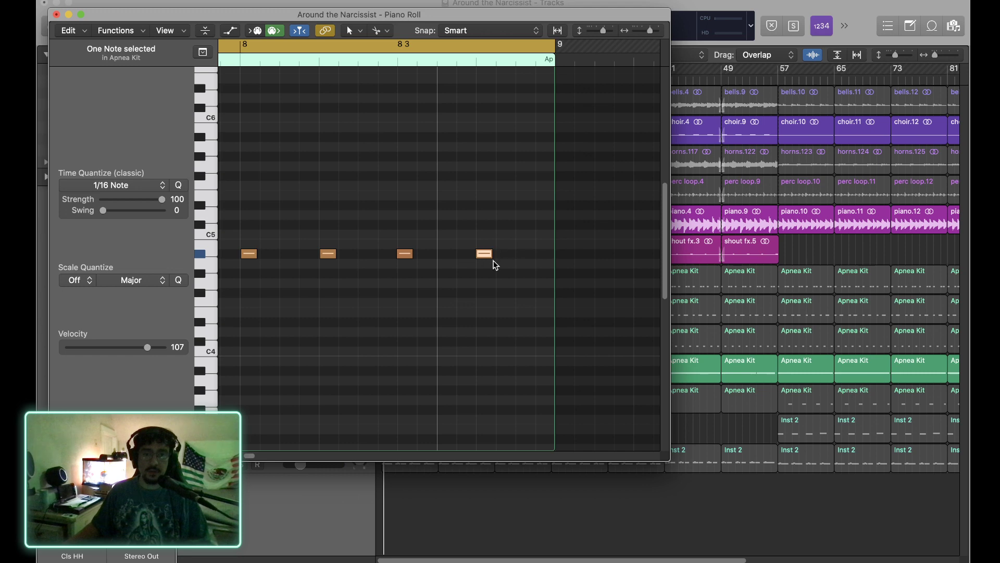
{"action": "key", "text": "super+shift+z"}
{"action": "key", "text": "super+shift+z"}
{"action": "key", "text": "super+shift+z"}
{"action": "key", "text": "super+shift+z"}
{"action": "key", "text": "super+shift+z"}
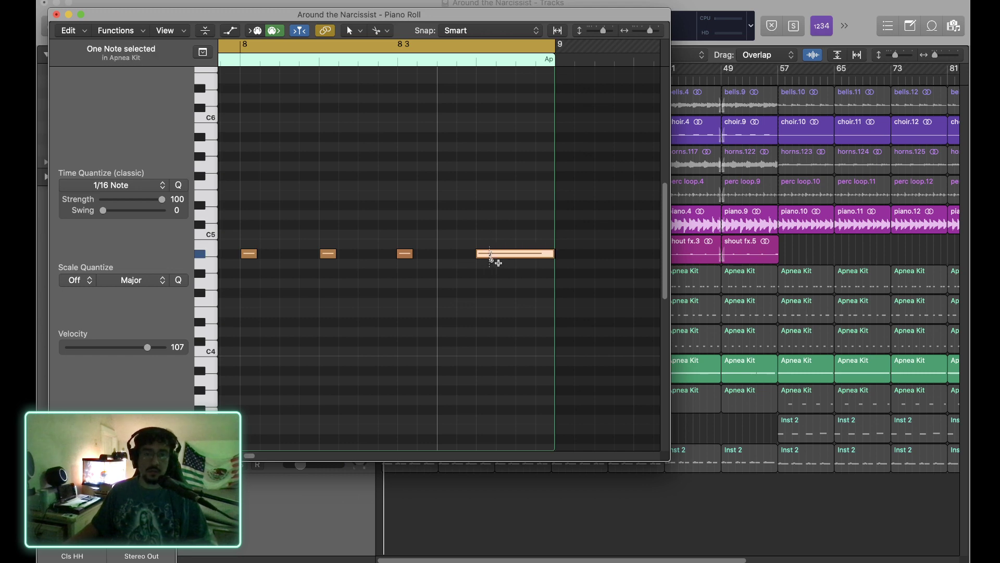
Split the extended hi-hat note into six equal pieces, audition the region, and close the Piano Roll with playback stopped.
{"action": "left_click", "coordinate": [490, 255], "text": "alt"}
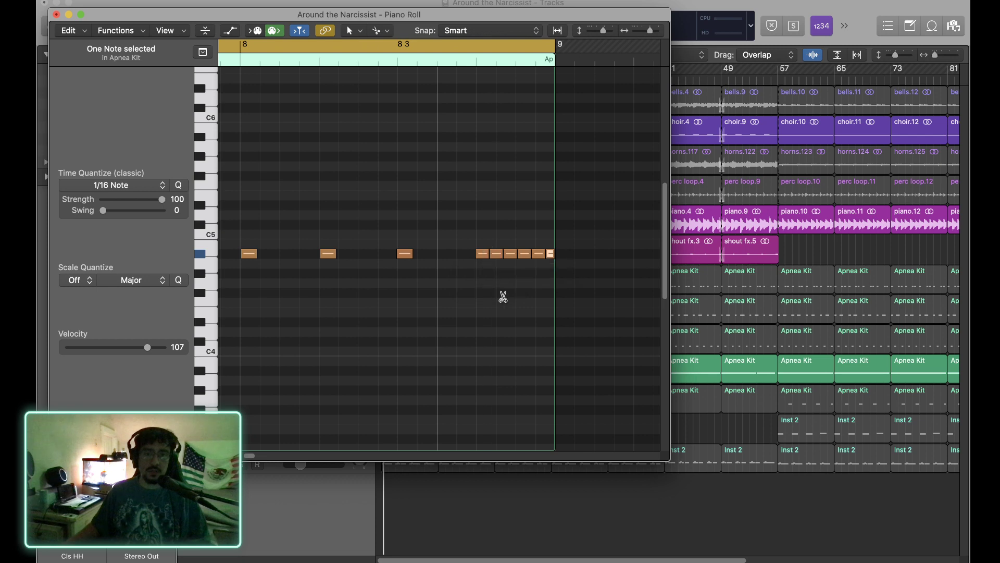
{"action": "double_click", "coordinate": [238, 58]}
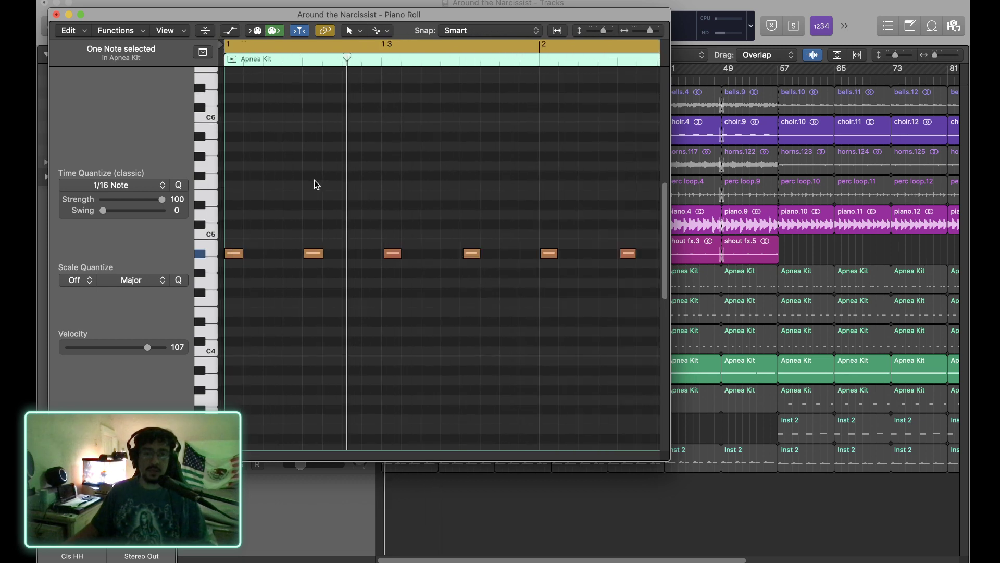
{"action": "left_click", "coordinate": [56, 14]}
{"action": "key", "text": "space"}
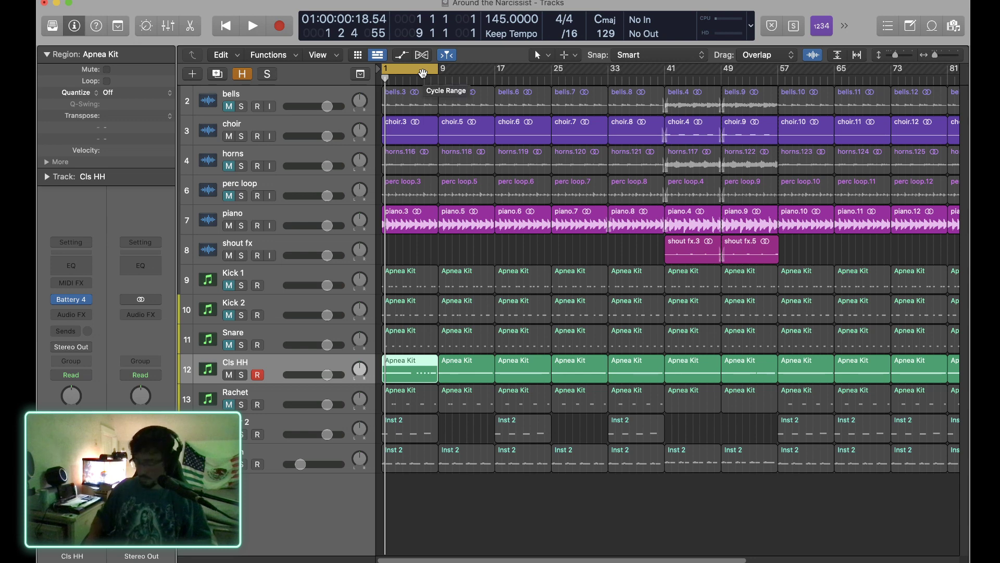
Shorten the cycle range to end at bar 5, covering only the first four bars.
{"action": "key", "text": "super+Right"}
{"action": "key", "text": "super+Right"}
{"action": "key", "text": "super+Right"}
{"action": "key", "text": "super+Right"}
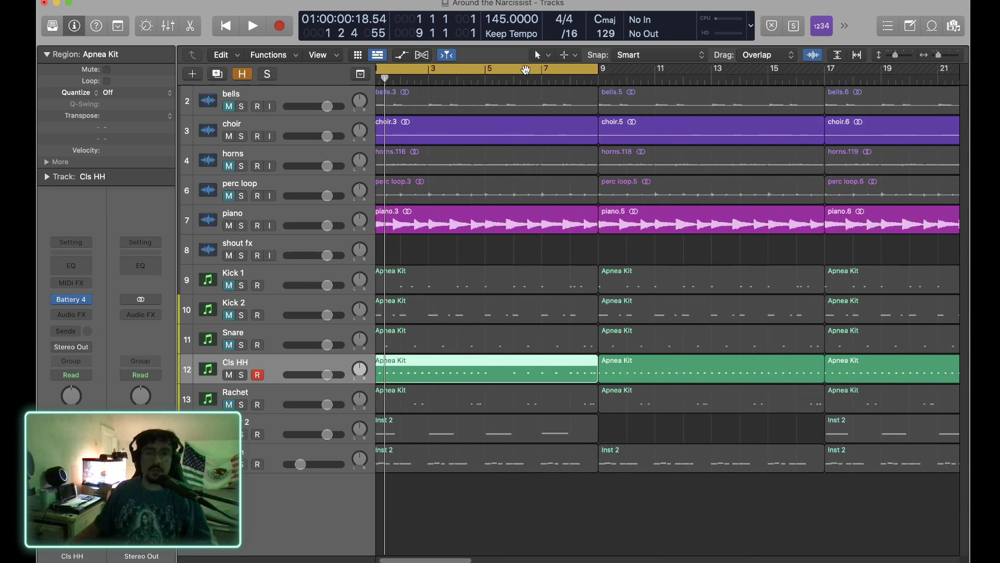
{"action": "left_click_drag", "start_coordinate": [596, 69], "coordinate": [485, 70]}
{"action": "right_click", "coordinate": [425, 70]}
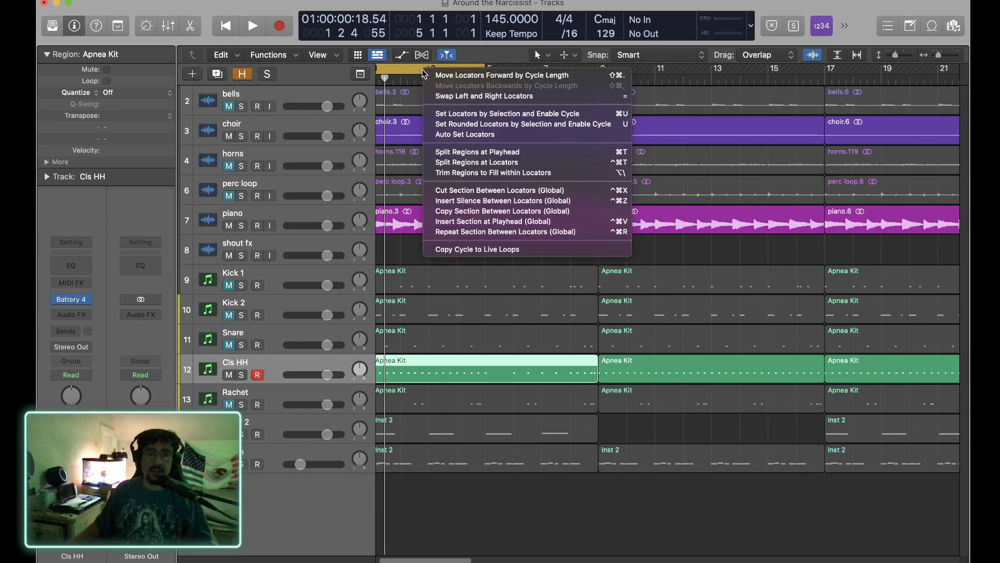
{"action": "left_click", "coordinate": [395, 266]}
Split the first region of every track at bar 5, using the Split option for notes crossing the split point.
{"action": "left_click_drag", "start_coordinate": [475, 494], "coordinate": [483, 78]}
{"action": "left_click", "coordinate": [483, 78]}
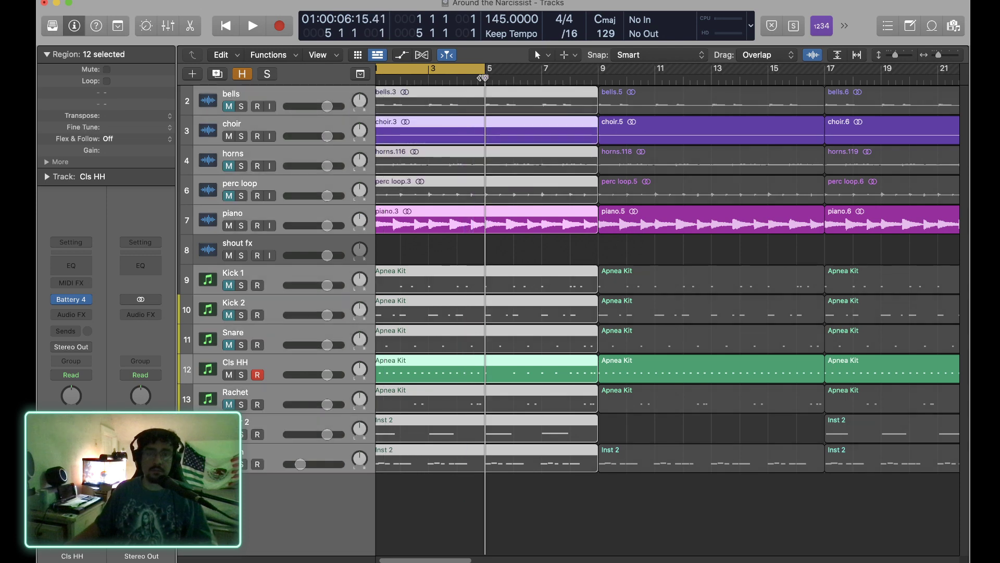
{"action": "key", "text": "super+t"}
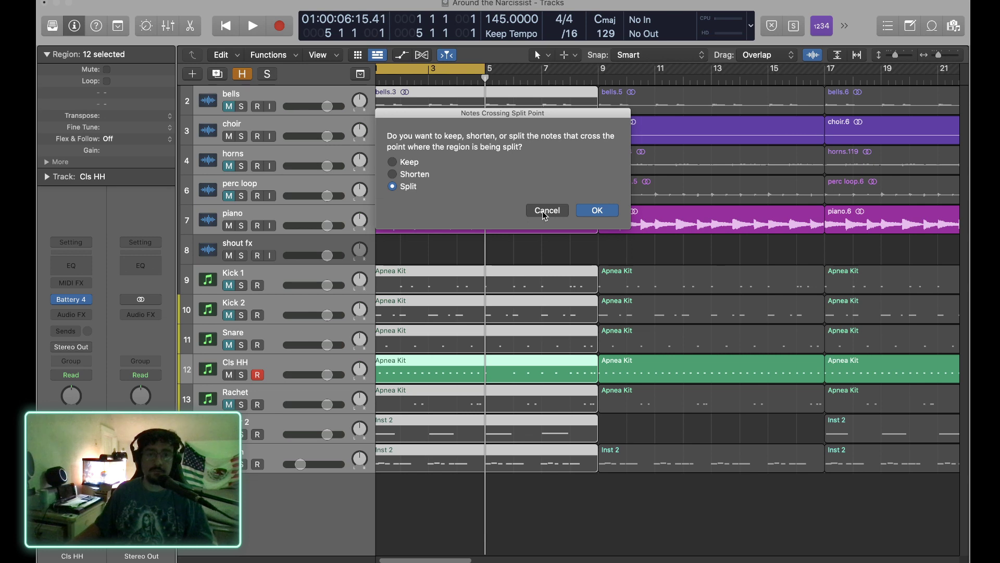
{"action": "left_click", "coordinate": [429, 175]}
{"action": "left_click", "coordinate": [411, 187]}
{"action": "left_click", "coordinate": [598, 210]}
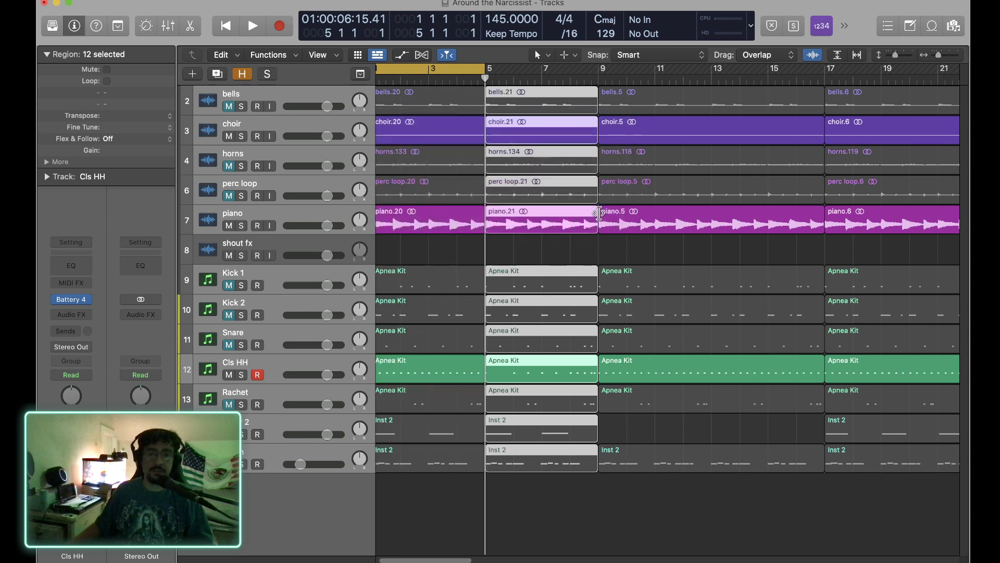
Delete the regions before bar 5, cut the section between the locators globally and return the playhead to the project start.
{"action": "left_click_drag", "start_coordinate": [431, 518], "coordinate": [426, 95]}
{"action": "key", "text": "Delete"}
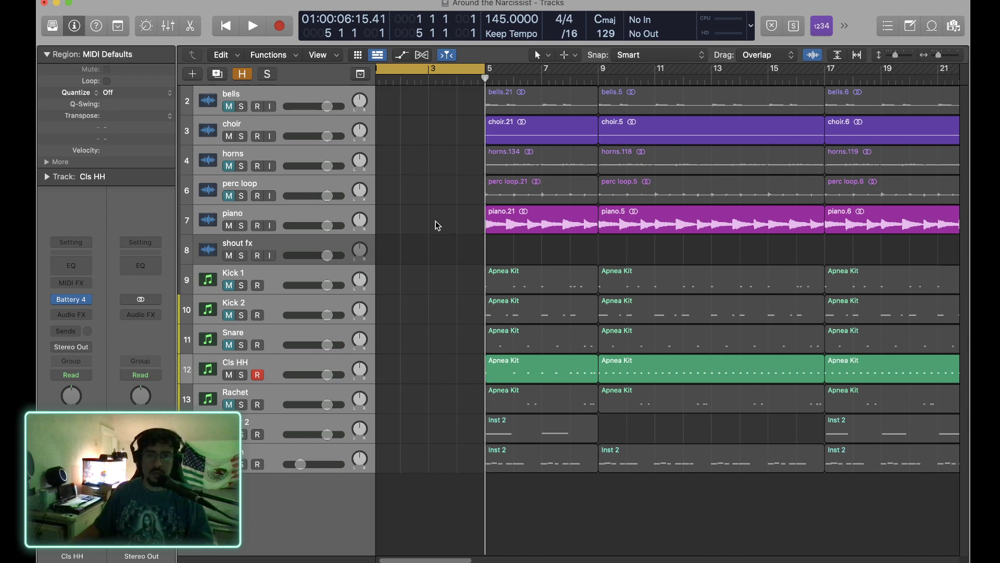
{"action": "right_click", "coordinate": [414, 77]}
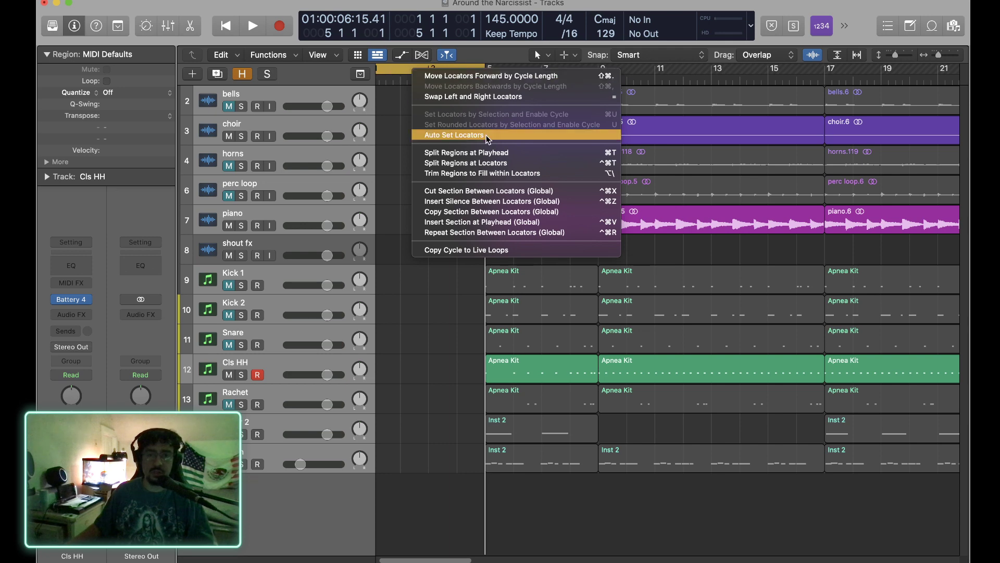
{"action": "left_click", "coordinate": [477, 196]}
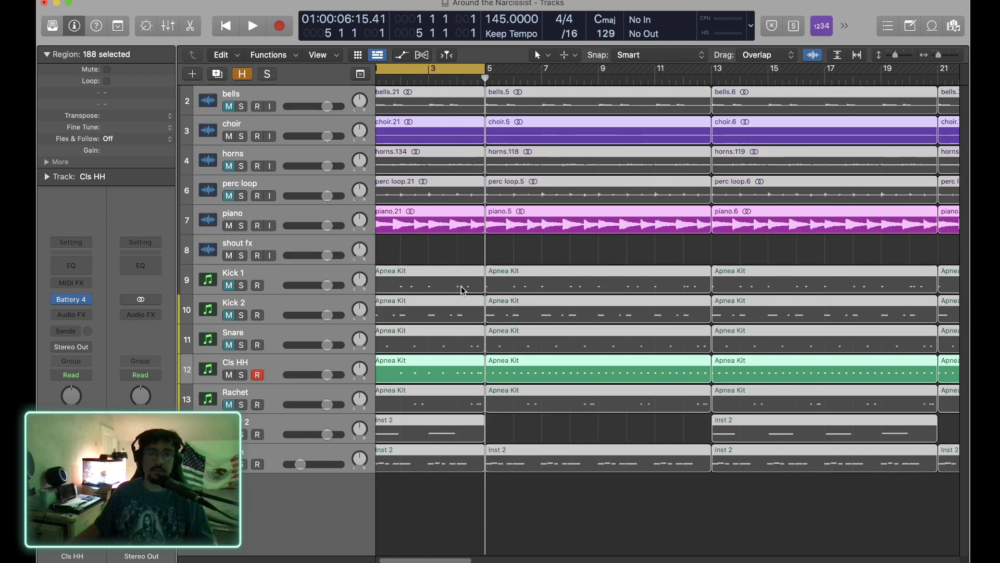
{"action": "key", "text": "Return"}
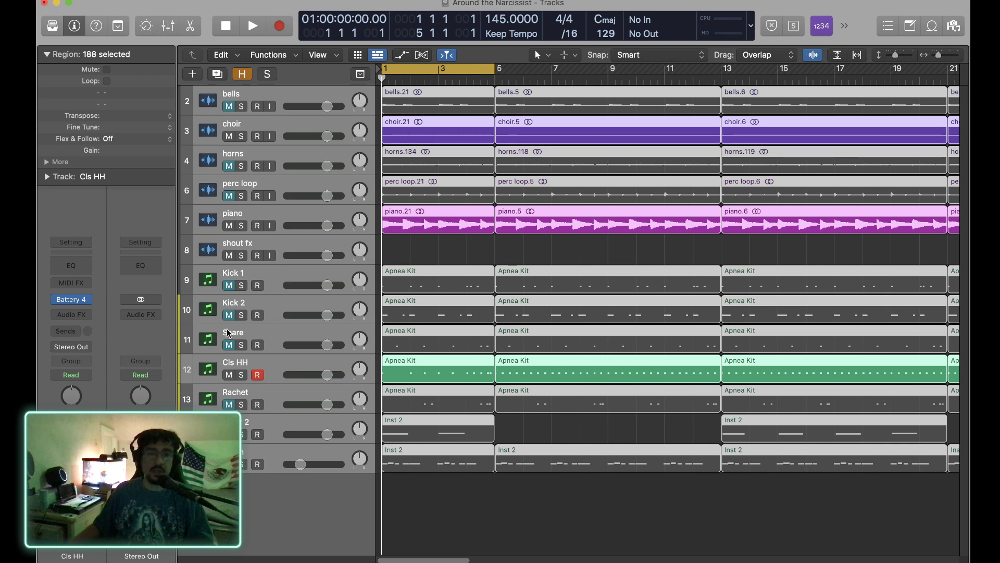
Audition the shortened intro, undo its section cut and bar 5 splits, and briefly play the restored intro from the start.
{"action": "key", "text": "space"}
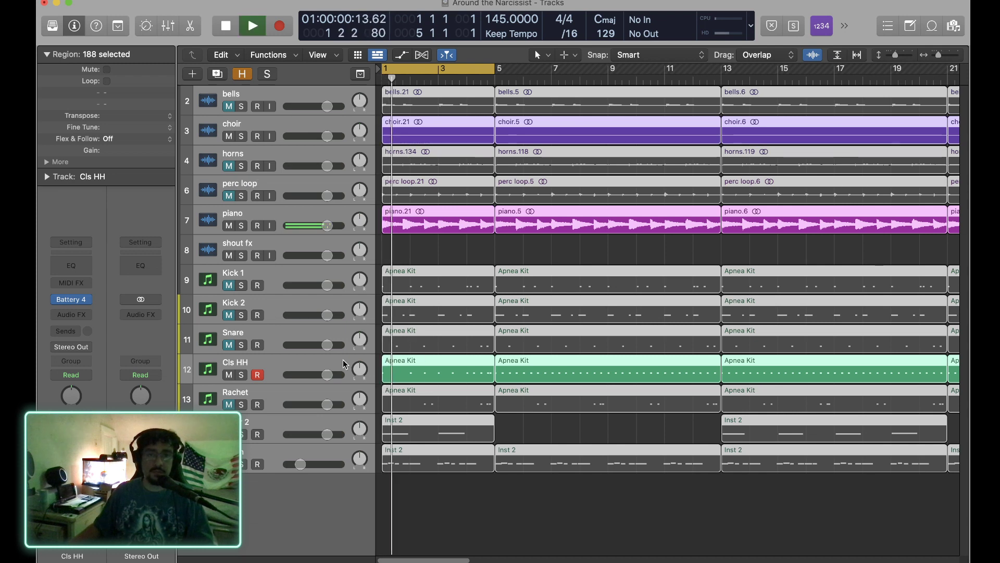
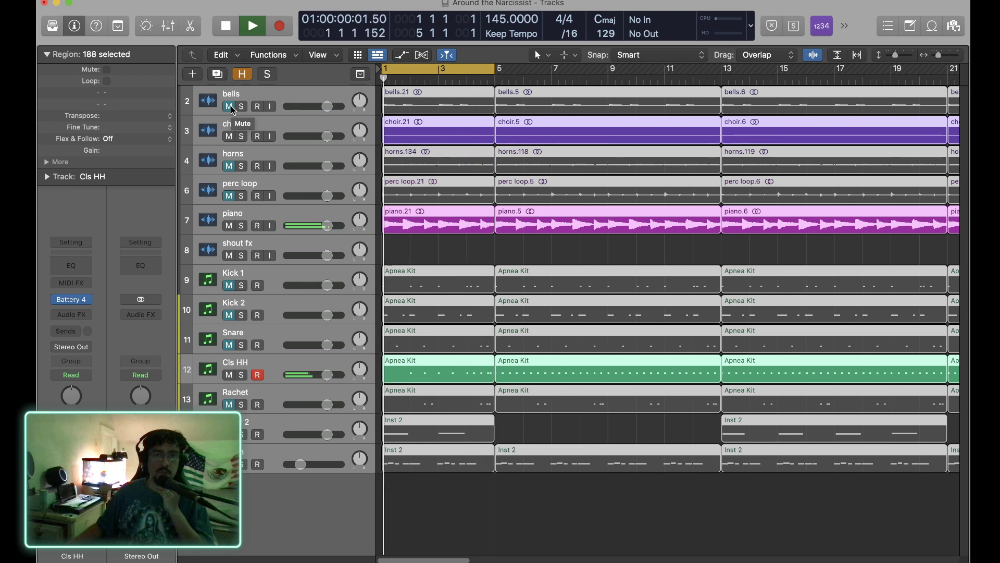
{"action": "key", "text": "space"}
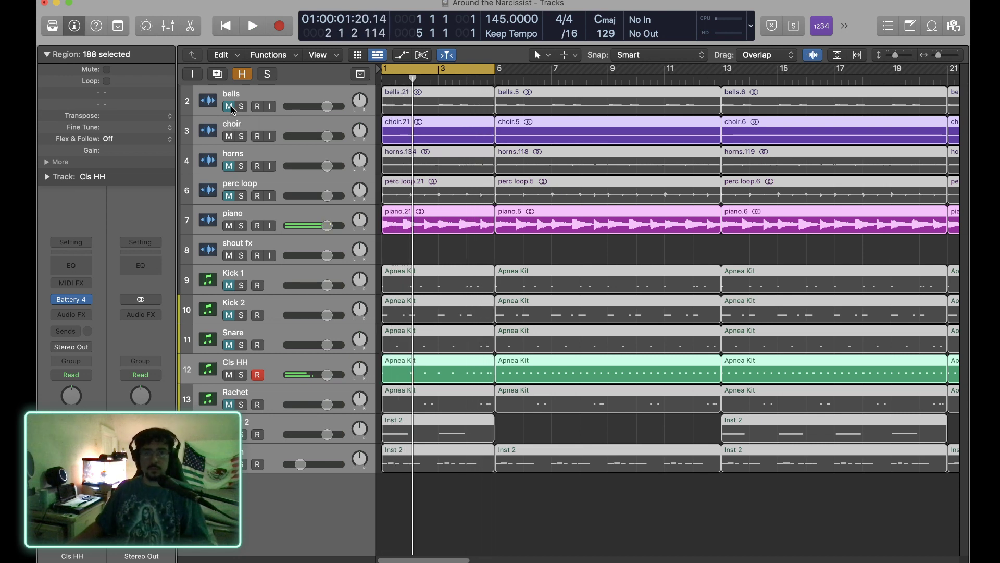
{"action": "key", "text": "super+z"}
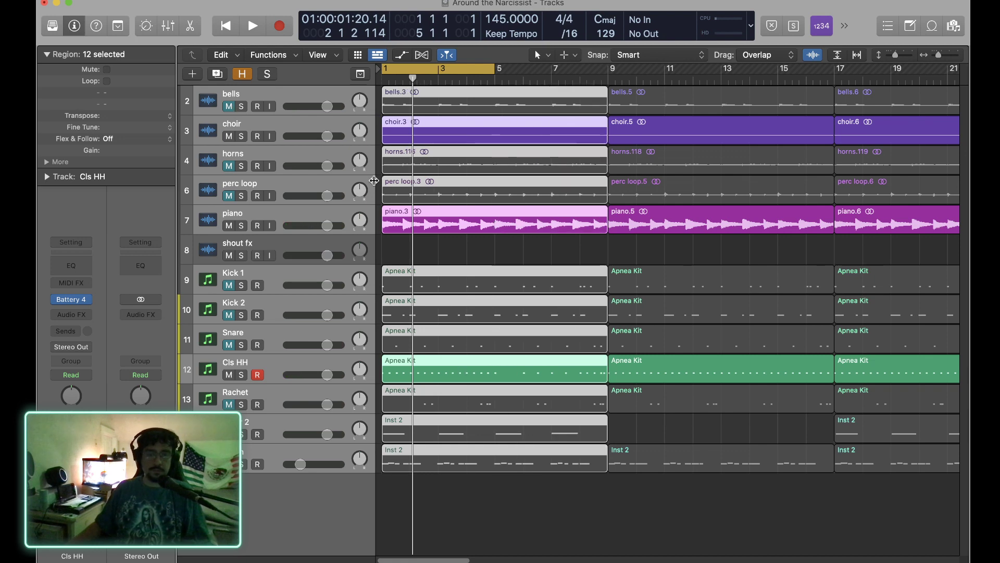
{"action": "key", "text": "Return"}
{"action": "key", "text": "space"}
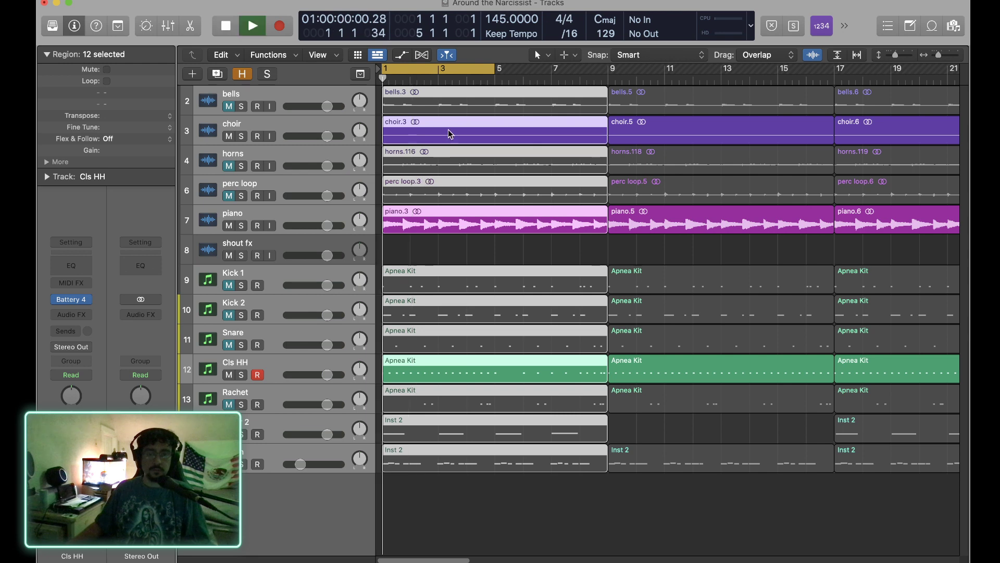
{"action": "key", "text": "space"}
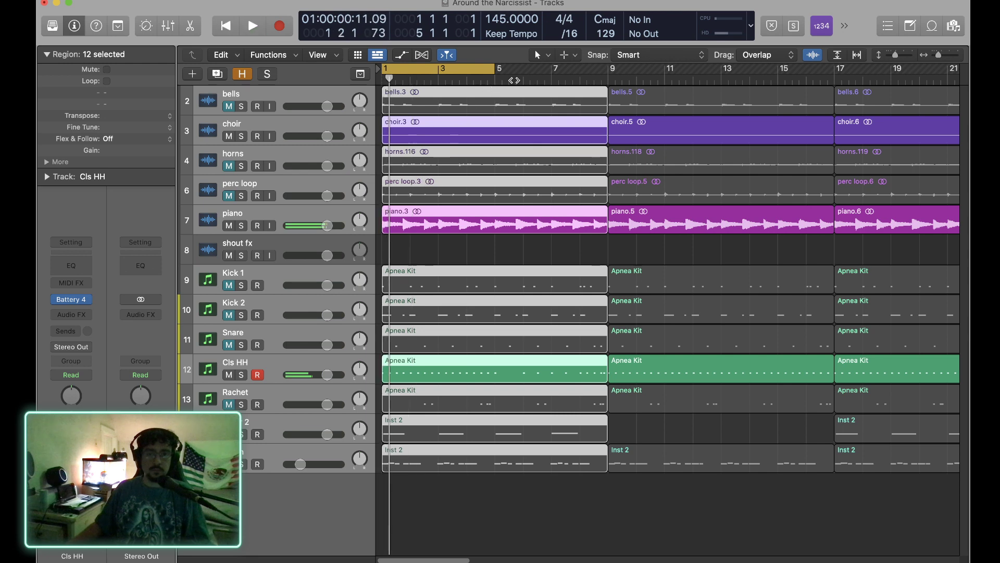
Extend the cycle range to end at bar 9, covering the full first eight bars, and audition it.
{"action": "left_click", "coordinate": [610, 72]}
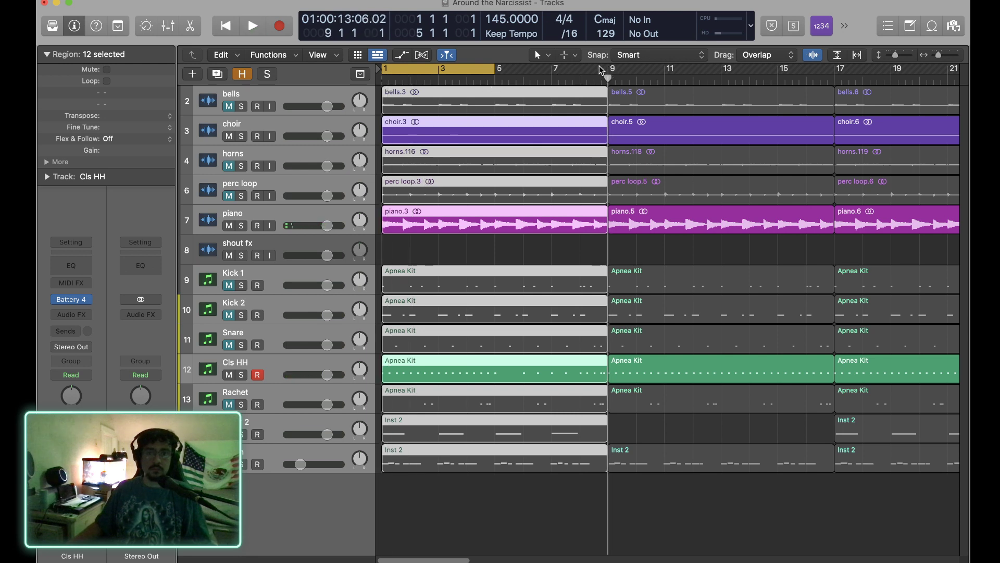
{"action": "left_click_drag", "start_coordinate": [602, 67], "coordinate": [350, 64]}
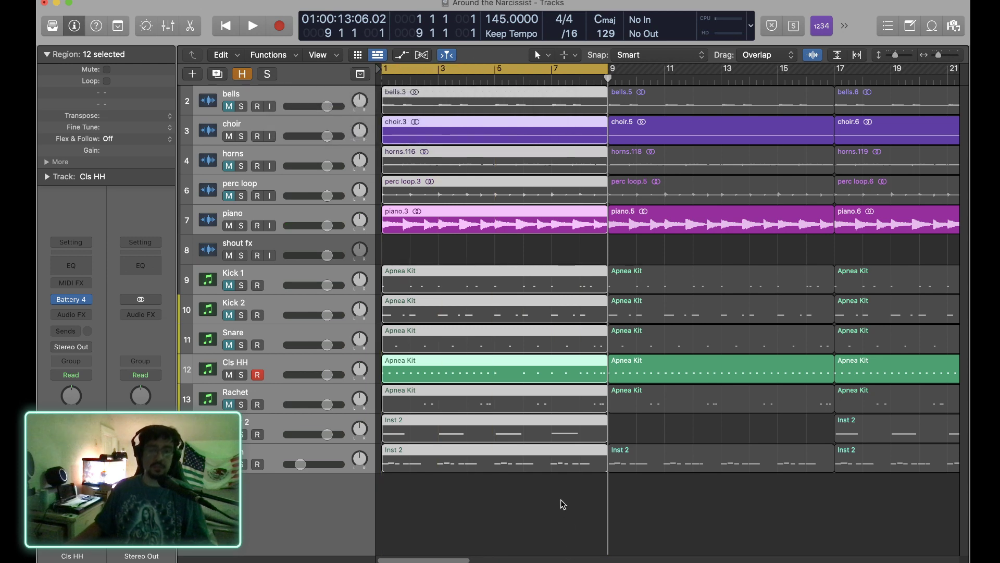
{"action": "key", "text": "space"}
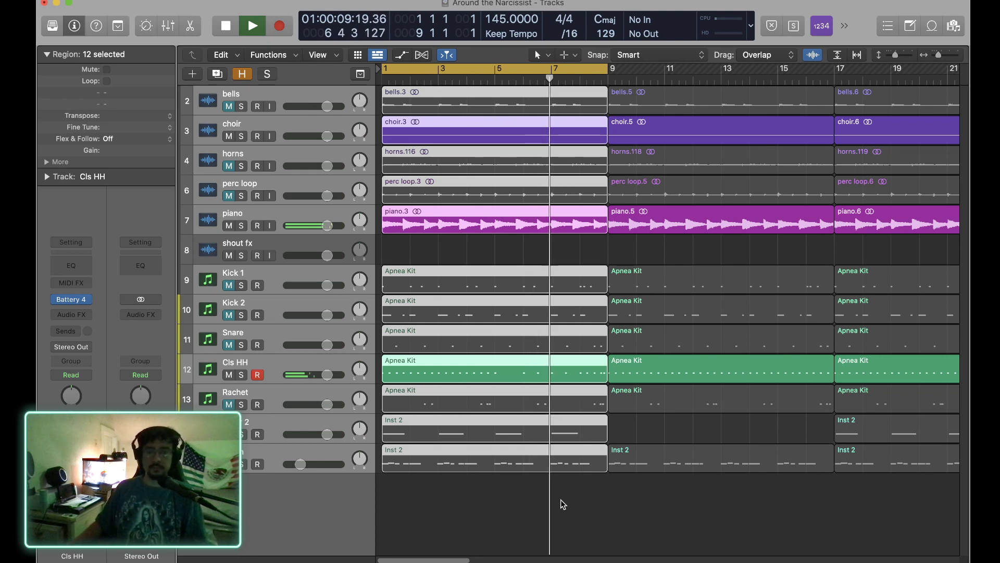
{"action": "key", "text": "space"}
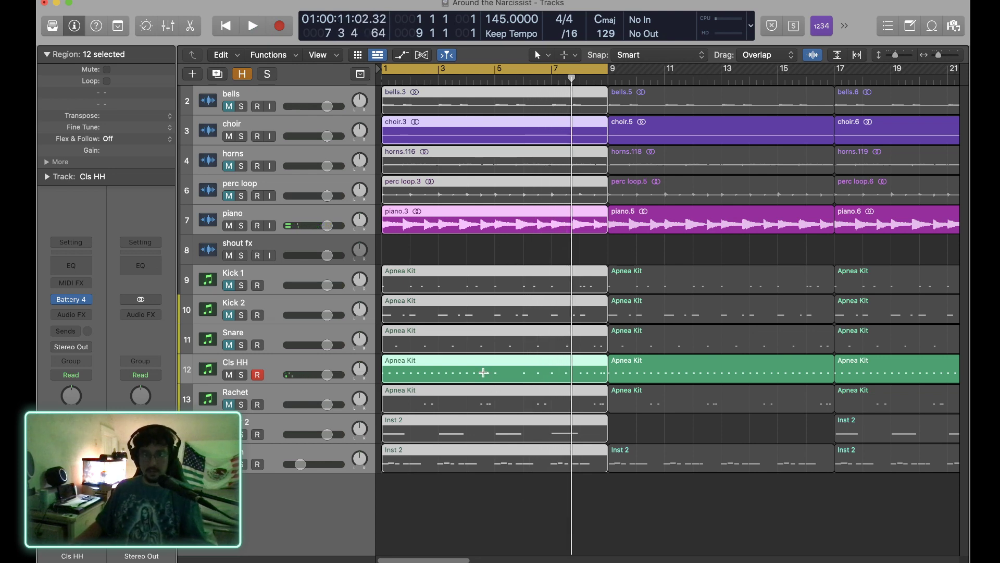
Open the first Cls HH region in the Piano Roll and delete the six off-beat hi-hat notes in bars 1 and 2.
{"action": "left_click", "coordinate": [515, 530]}
{"action": "left_click", "coordinate": [487, 374]}
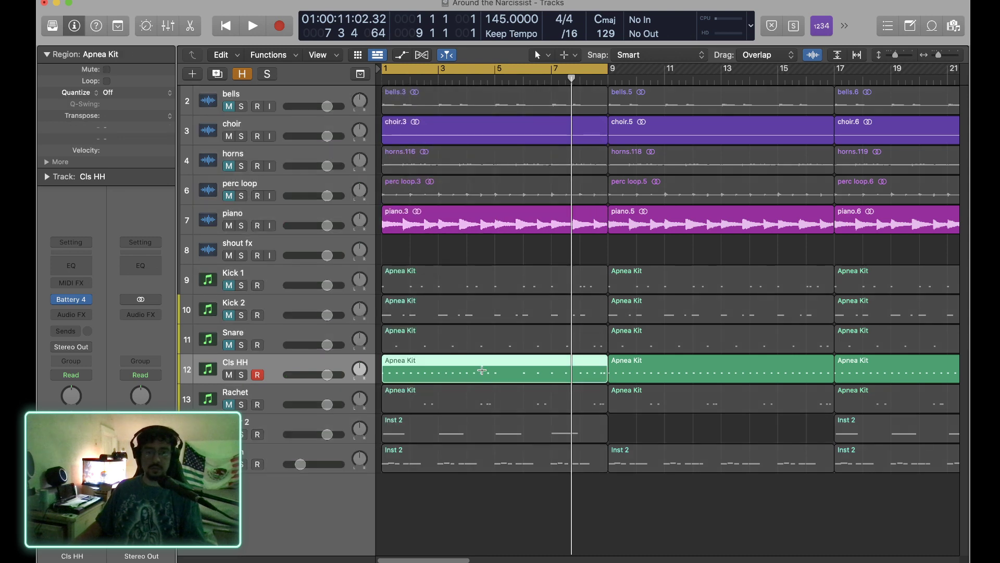
{"action": "double_click", "coordinate": [484, 373]}
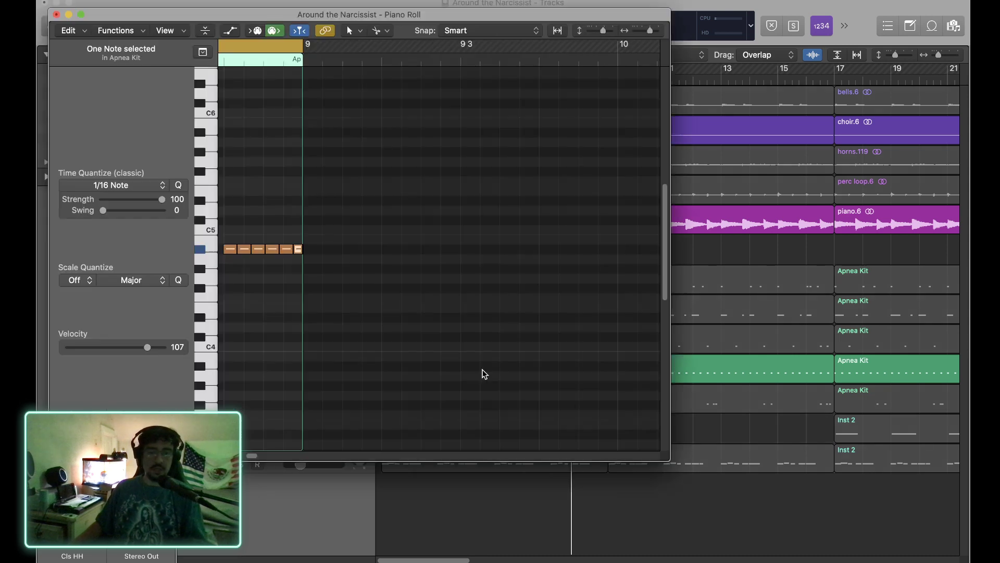
{"action": "left_click", "coordinate": [557, 31]}
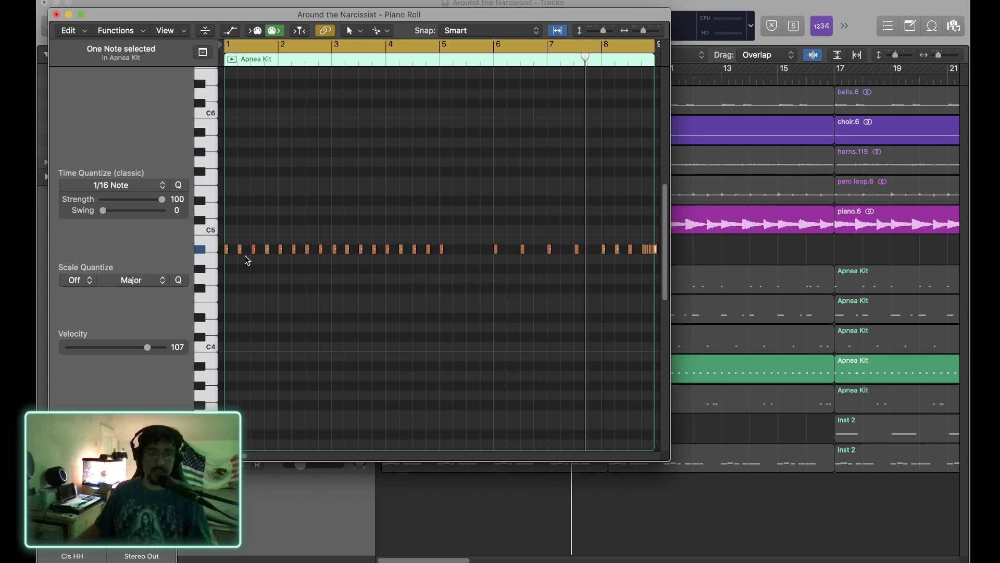
{"action": "left_click_drag", "start_coordinate": [237, 240], "coordinate": [326, 266]}
{"action": "key", "text": "Delete"}
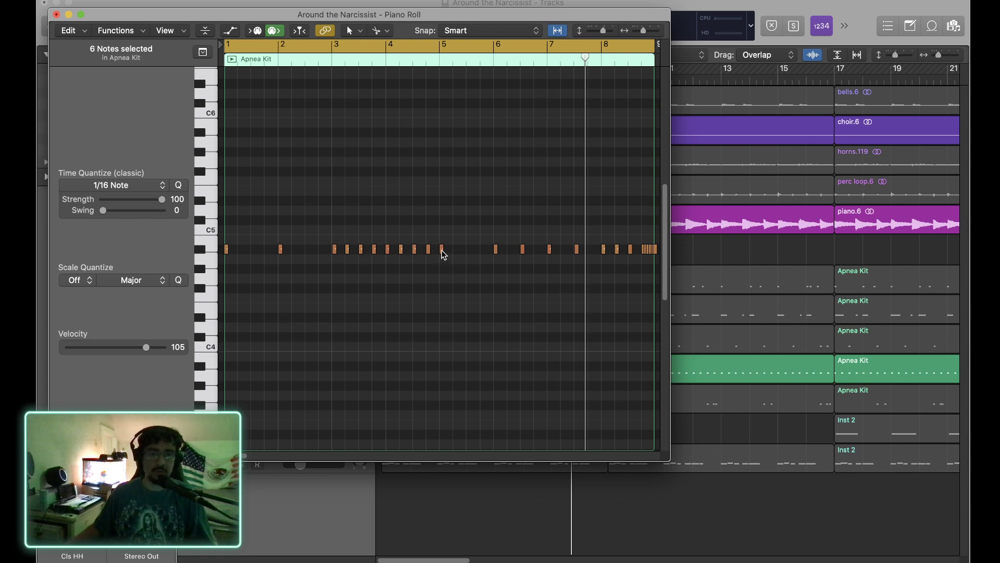
Move bar 4's hi-hats on beats 2 and 4 to the same beats of bar 7, and bar 3's beat 4 note to bar 5 beat 3.
{"action": "mouse_move", "coordinate": [442, 254]}
{"action": "left_click_drag", "start_coordinate": [426, 261], "coordinate": [402, 260]}
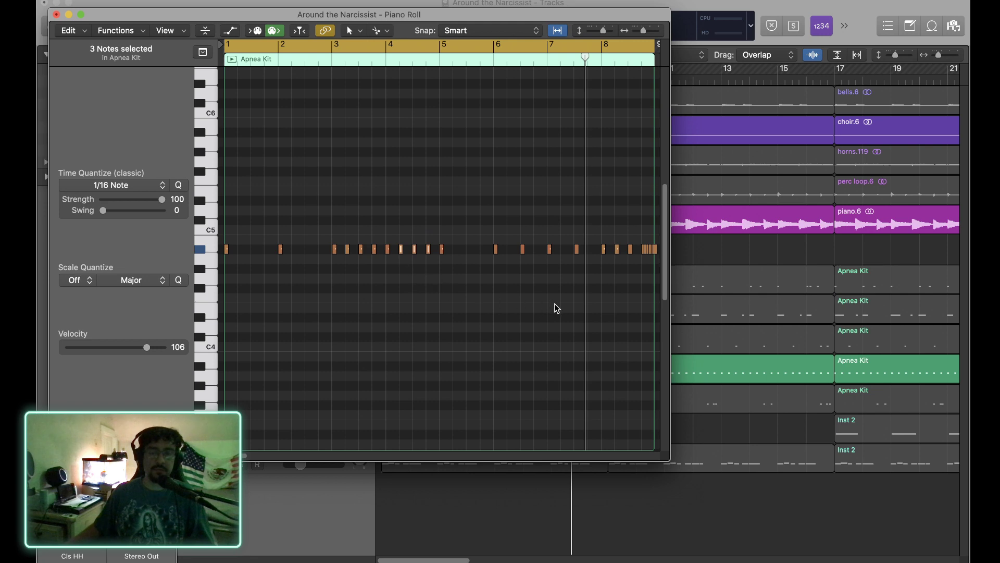
{"action": "left_click", "coordinate": [556, 308]}
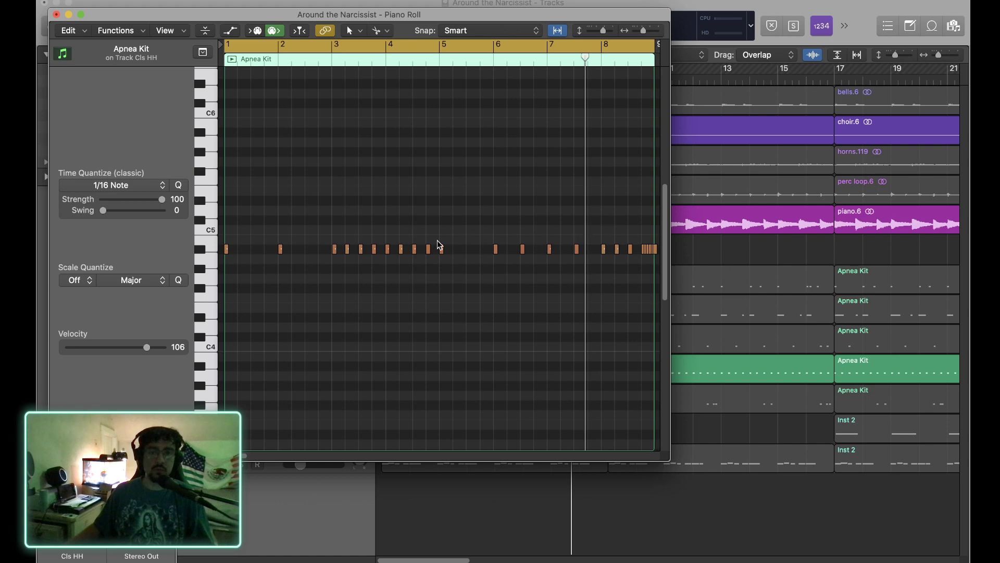
{"action": "left_click", "coordinate": [402, 249]}
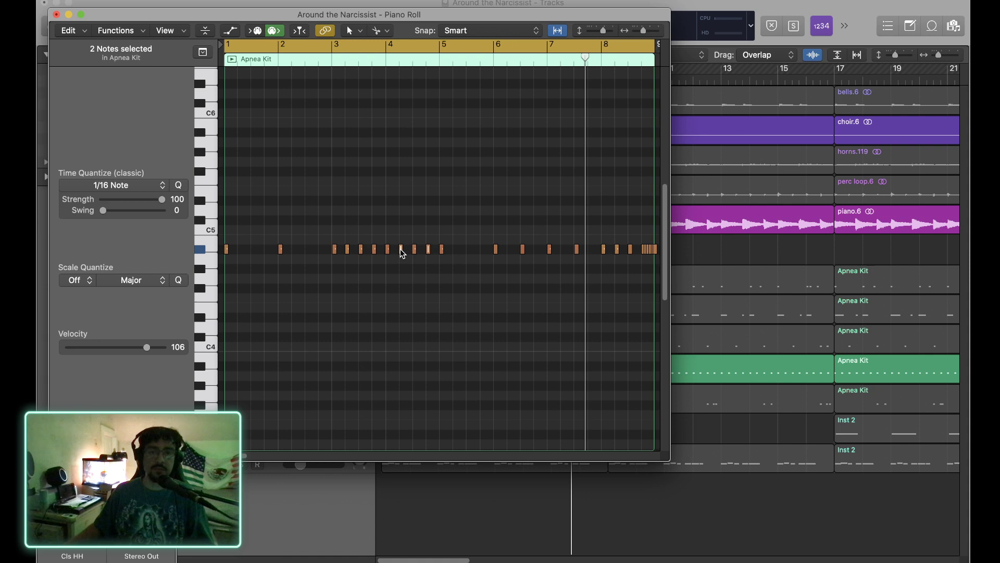
{"action": "left_click_drag", "start_coordinate": [403, 254], "coordinate": [568, 254]}
{"action": "left_click", "coordinate": [521, 292]}
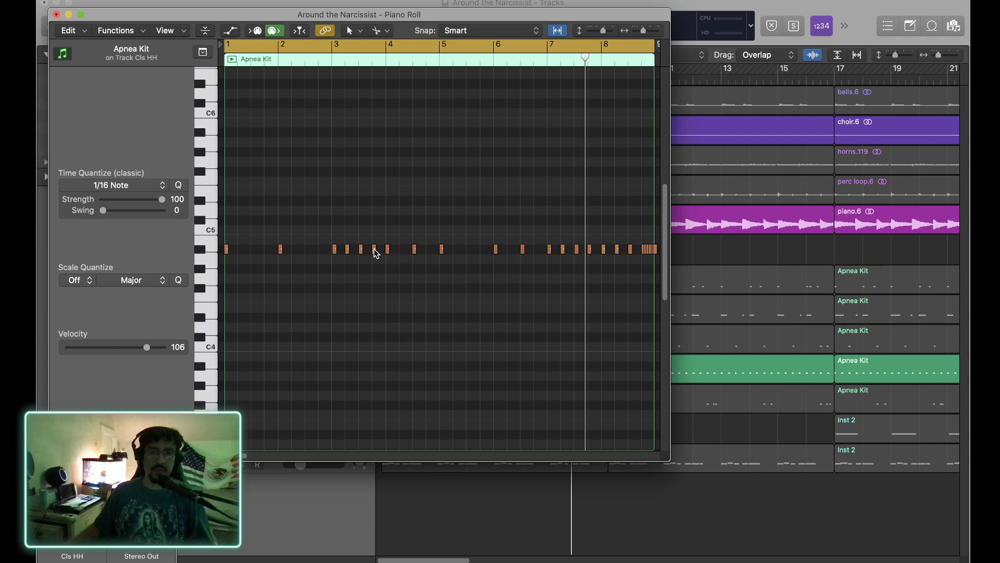
{"action": "left_click_drag", "start_coordinate": [377, 253], "coordinate": [468, 256]}
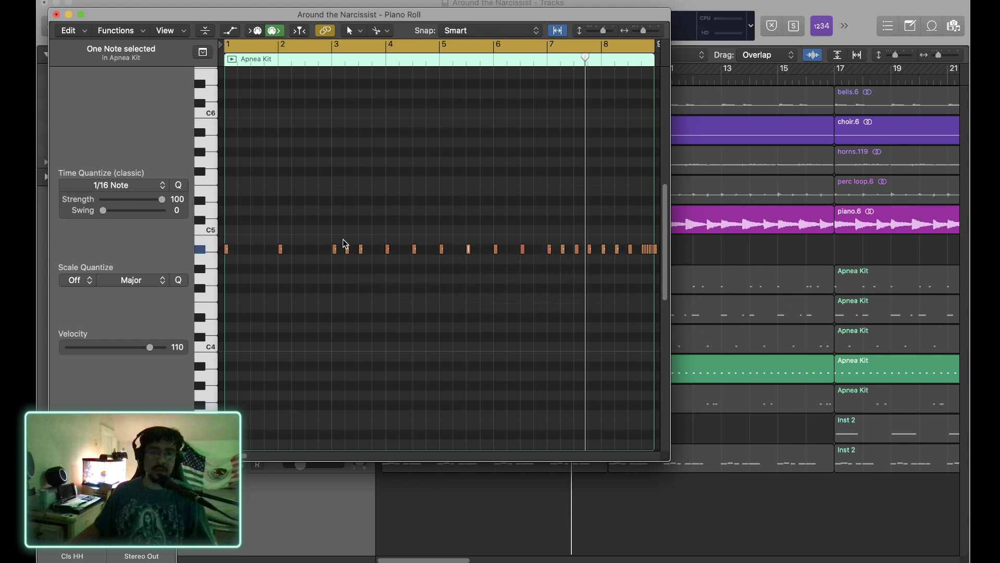
Delete the three remaining off-beat hi-hat notes in bars 3 and 4 and audition the pattern.
{"action": "left_click_drag", "start_coordinate": [345, 243], "coordinate": [418, 264]}
{"action": "key", "text": "Delete"}
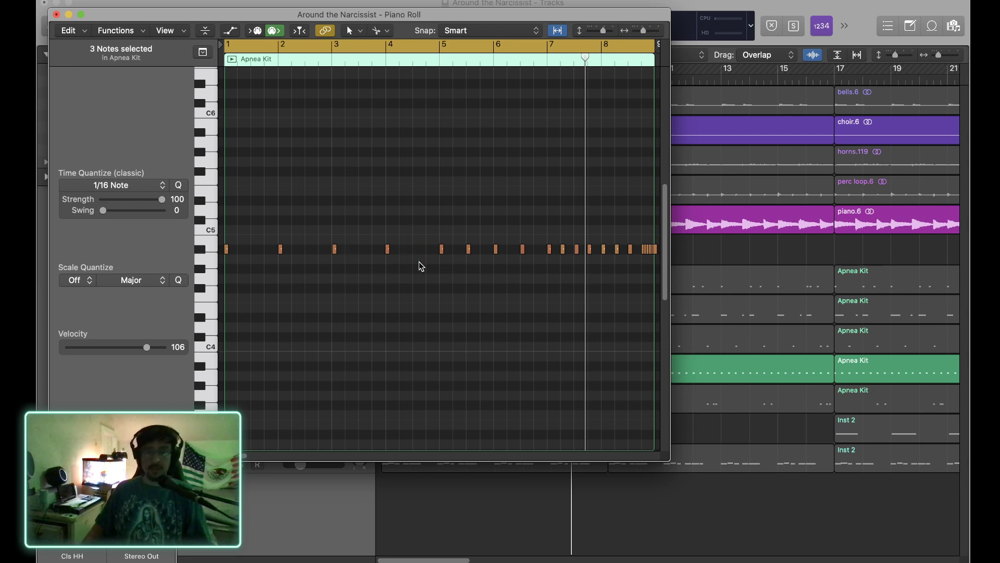
{"action": "key", "text": "space"}
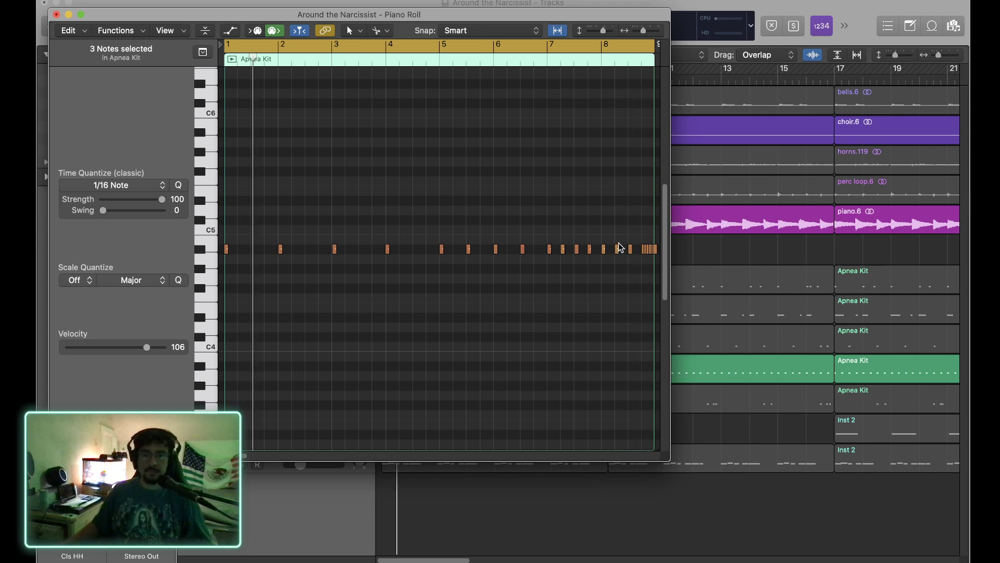
Try deleting the bar 8 hi-hat notes on beats 2 and 3 one at a time, auditioning each variation.
{"action": "left_click_drag", "start_coordinate": [611, 237], "coordinate": [622, 256]}
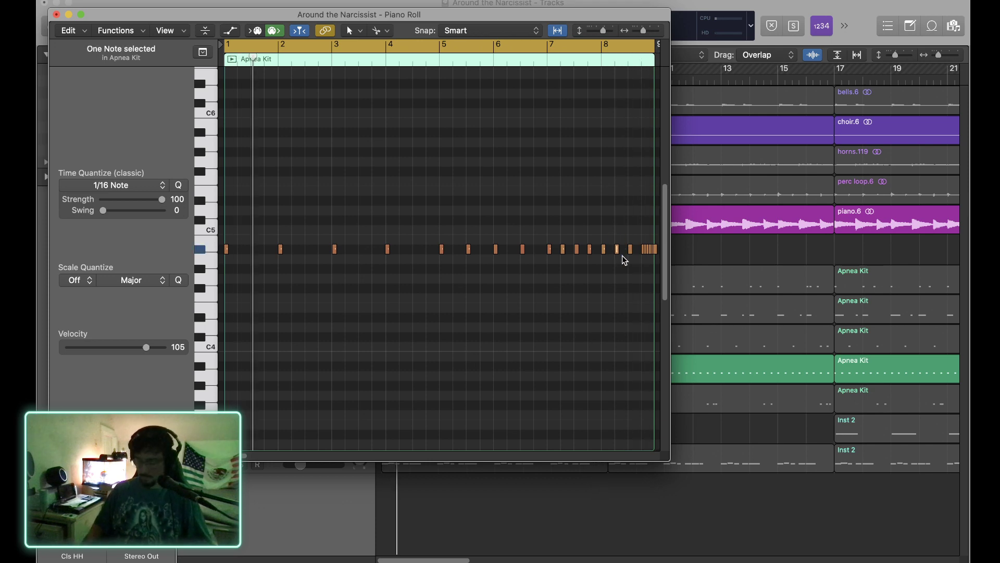
{"action": "key", "text": "Delete"}
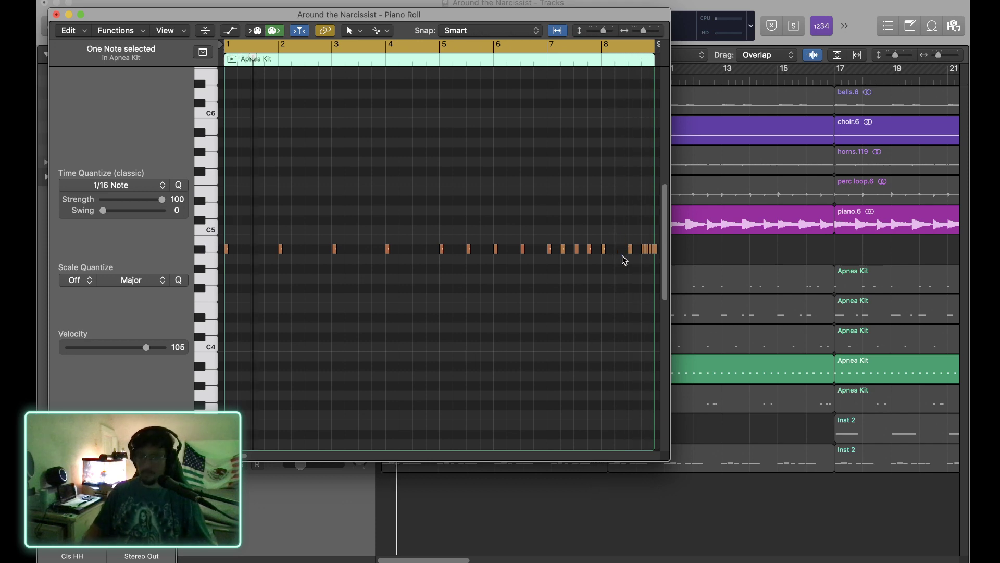
{"action": "double_click", "coordinate": [493, 61]}
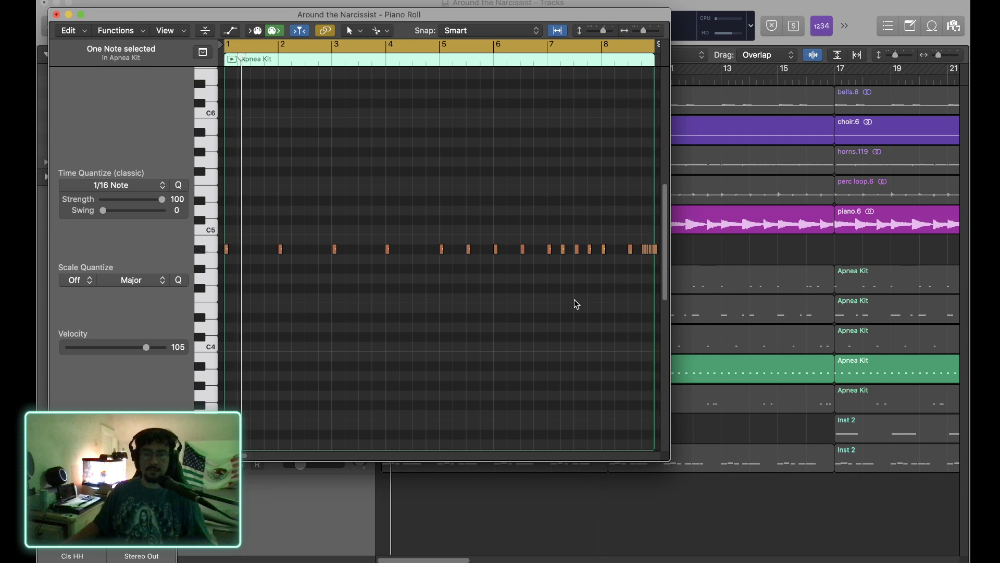
{"action": "left_click", "coordinate": [630, 249]}
{"action": "key", "text": "Delete"}
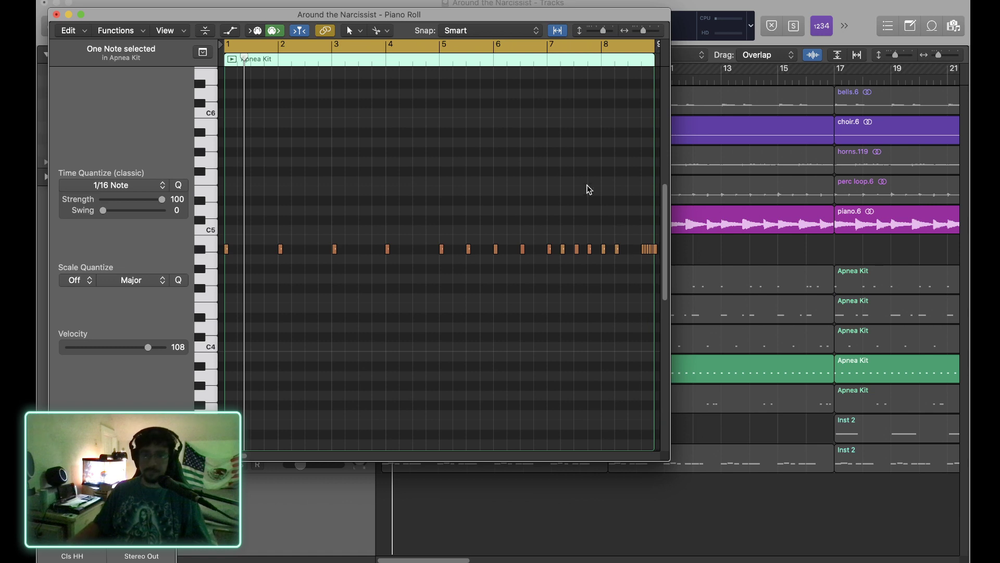
{"action": "left_click", "coordinate": [495, 63]}
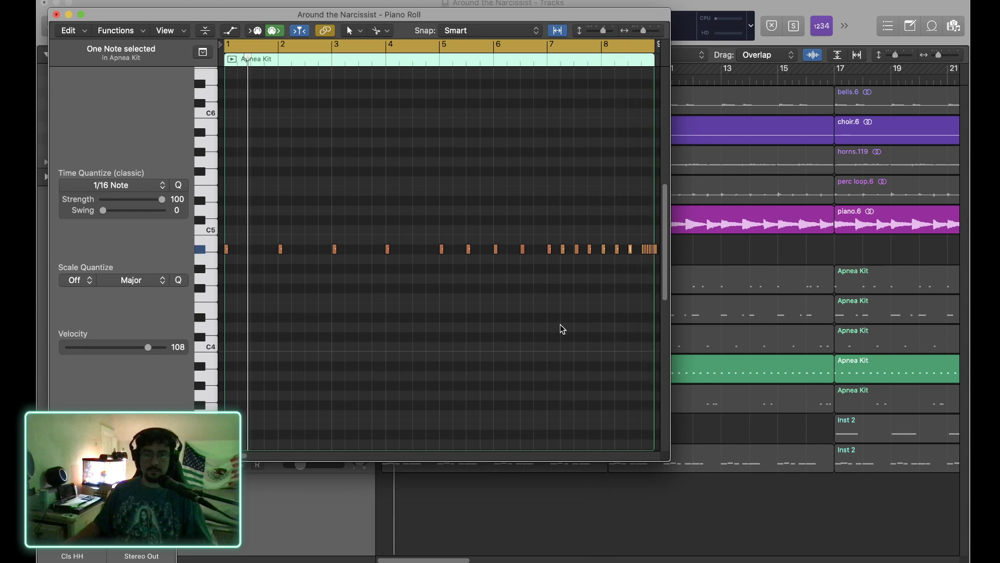
Try a short roll on beat 2 of bar 8 by lengthening the hi-hat note, splitting it into equal pieces and auditioning it.
{"action": "key", "text": "super+Right"}
{"action": "key", "text": "super+Right"}
{"action": "key", "text": "super+Right"}
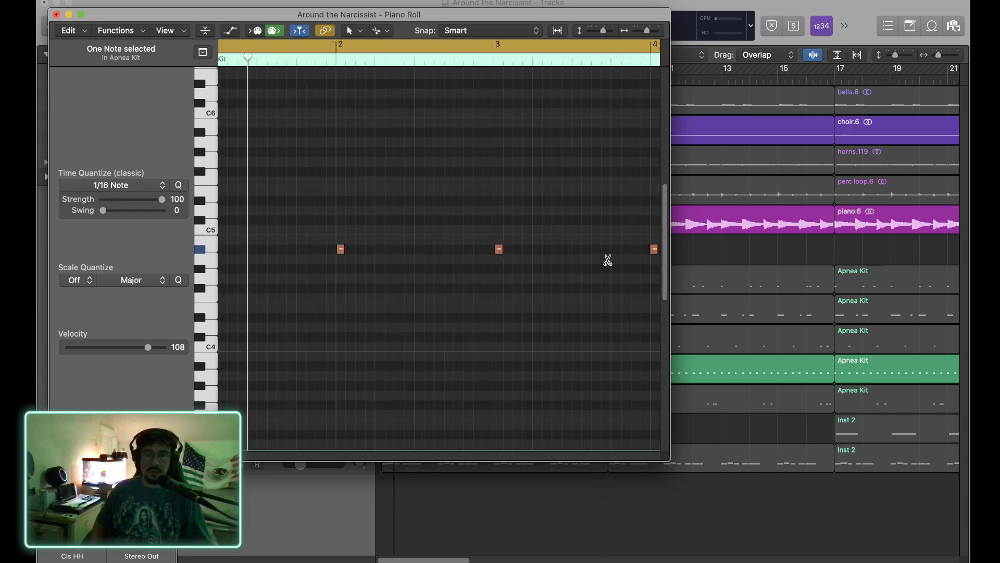
{"action": "scroll", "coordinate": [607, 254], "scroll_direction": "right", "scroll_amount": 5}
{"action": "scroll", "coordinate": [608, 255], "scroll_direction": "right", "scroll_amount": 15}
{"action": "scroll", "coordinate": [607, 254], "scroll_direction": "left", "scroll_amount": 5}
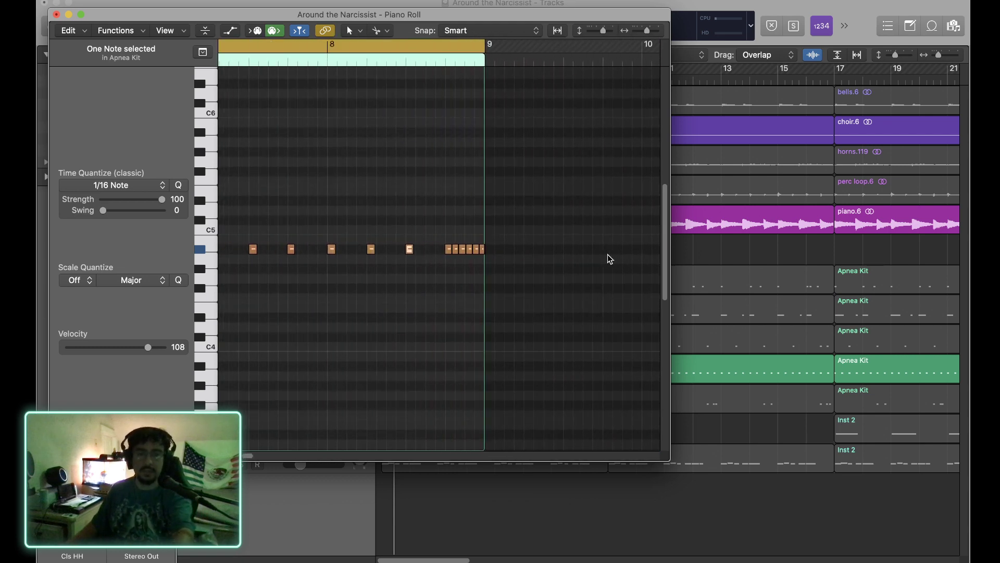
{"action": "left_click", "coordinate": [380, 281]}
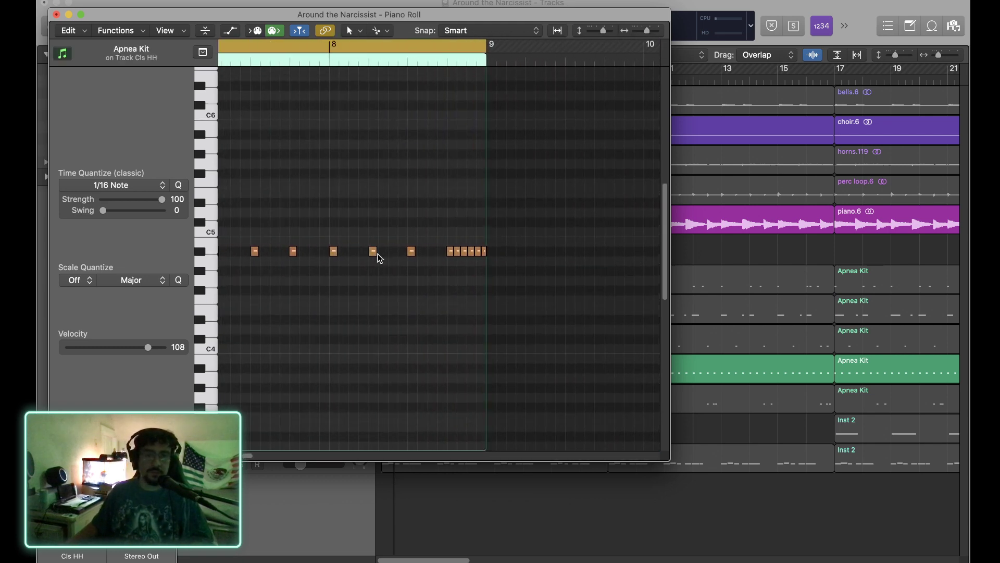
{"action": "left_click_drag", "start_coordinate": [375, 253], "coordinate": [392, 261]}
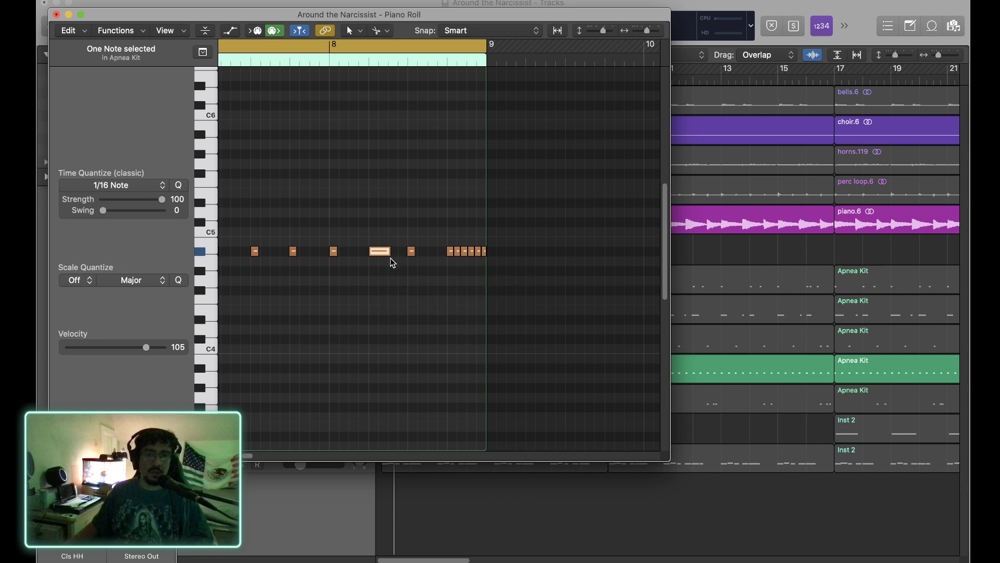
{"action": "left_click", "coordinate": [378, 258], "text": "alt+super"}
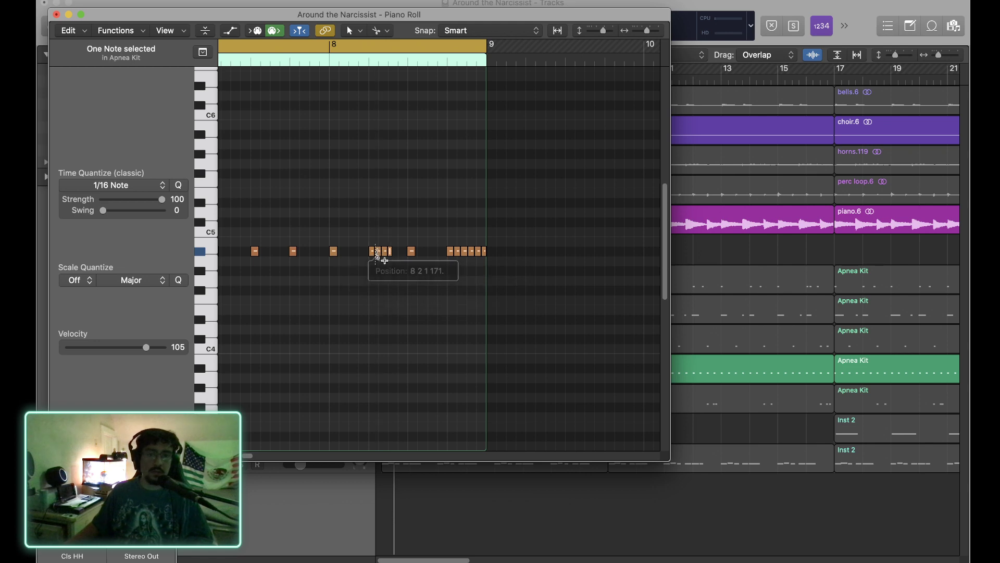
{"action": "double_click", "coordinate": [264, 69]}
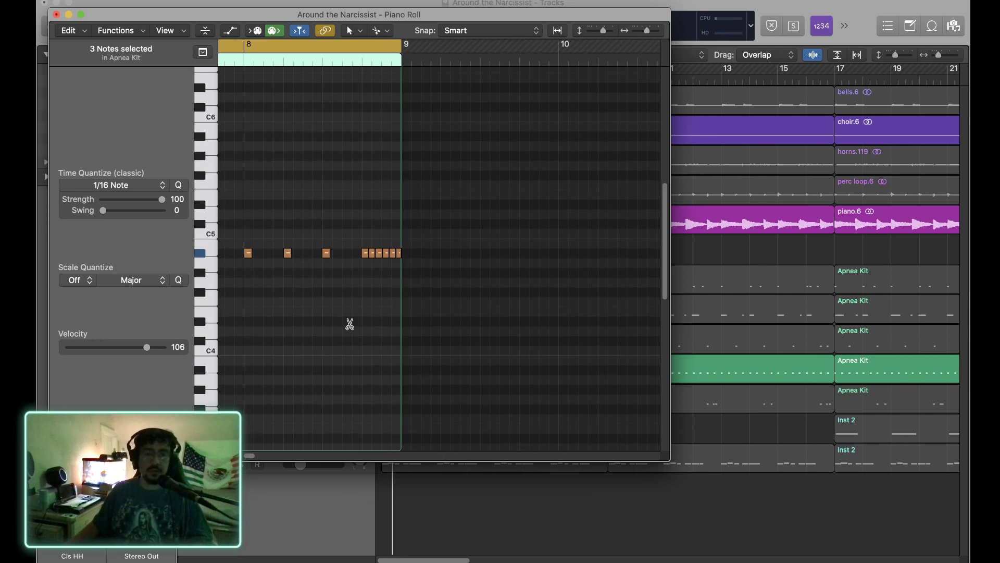
Select the hi-hat notes on beats 2 and 4 of bar 7, audition the pattern from the start and close the Piano Roll.
{"action": "scroll", "coordinate": [349, 319], "scroll_direction": "left", "scroll_amount": 5}
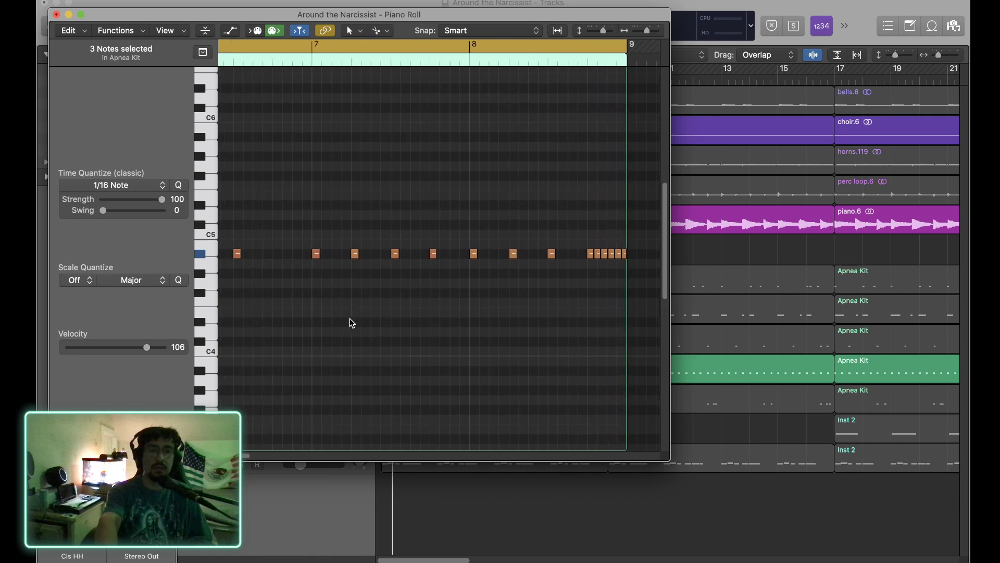
{"action": "scroll", "coordinate": [350, 319], "scroll_direction": "left", "scroll_amount": 3}
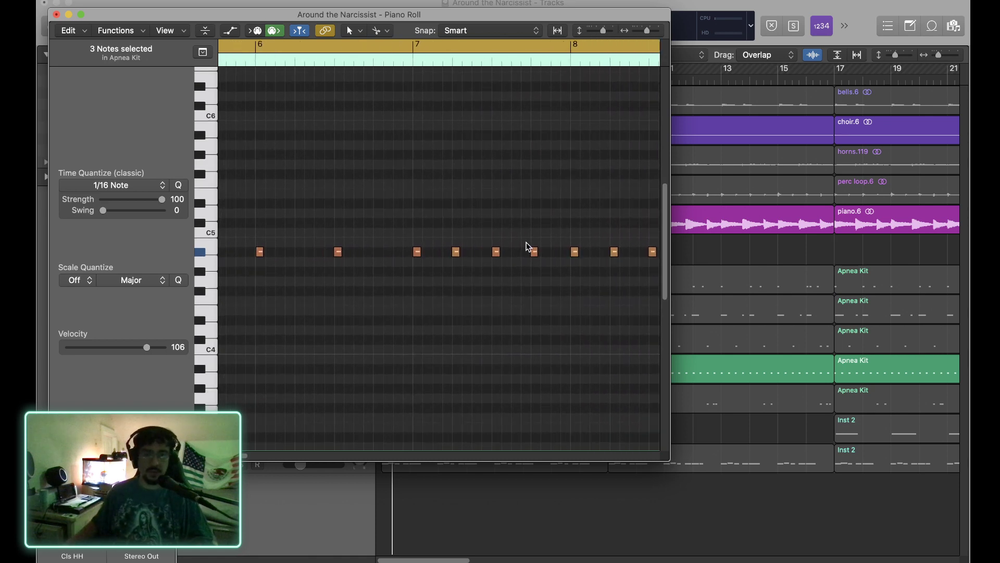
{"action": "left_click", "coordinate": [456, 252]}
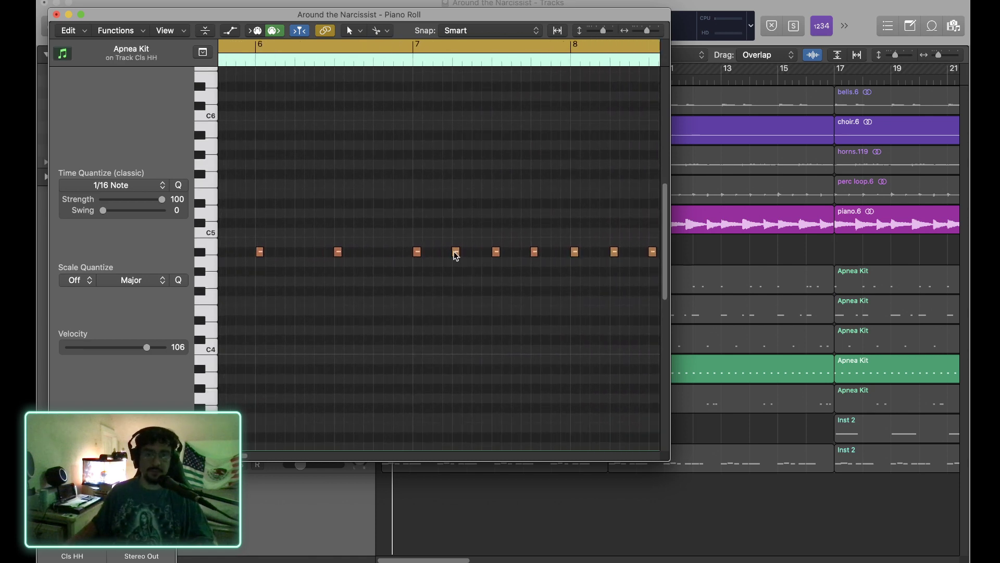
{"action": "left_click", "coordinate": [535, 253], "text": "shift"}
{"action": "key", "text": "space"}
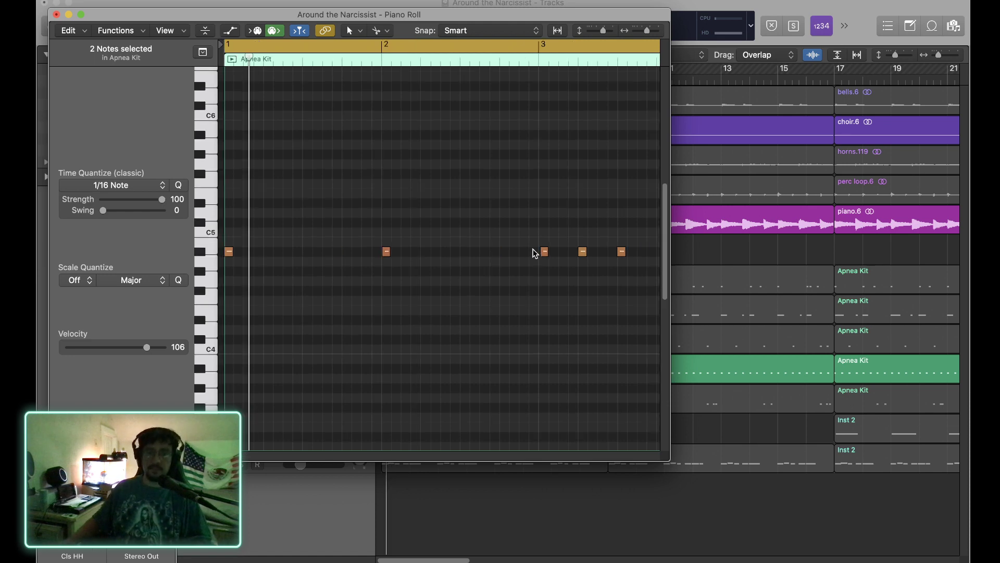
{"action": "left_click", "coordinate": [57, 15]}
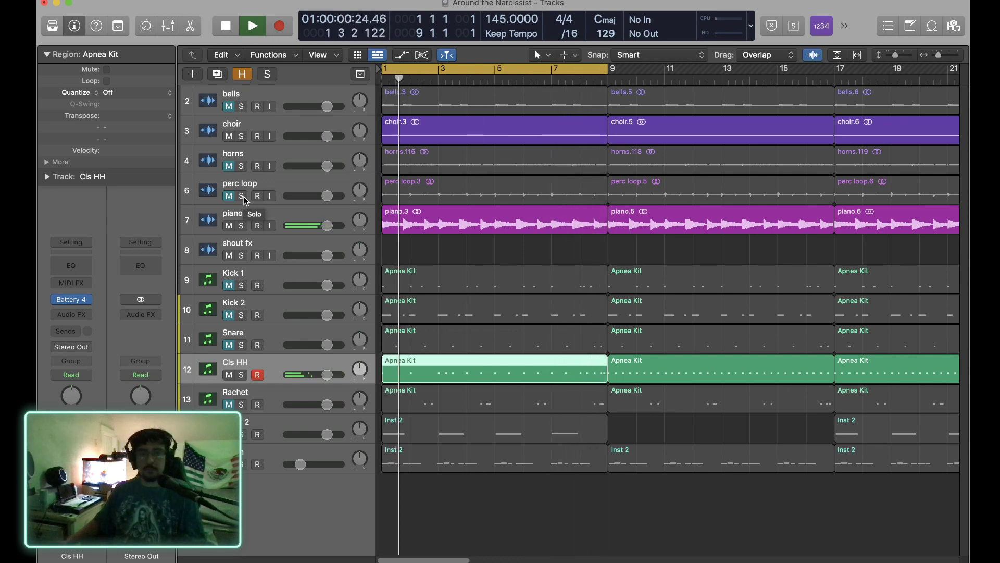
Delete the choir region in bars 1–8 and stop playback.
{"action": "left_click", "coordinate": [406, 134]}
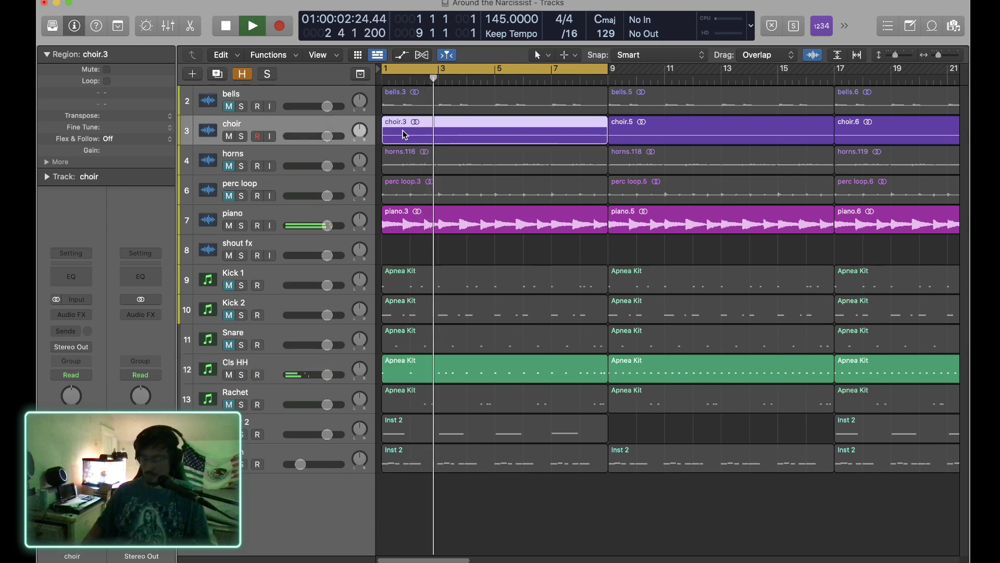
{"action": "key", "text": "Delete"}
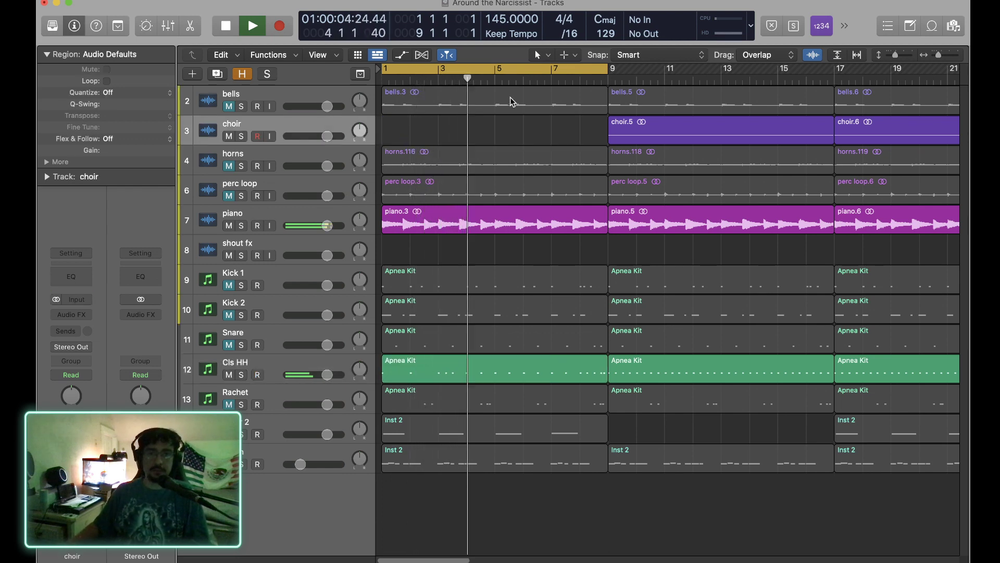
{"action": "key", "text": "space"}
Split the first bells region at bar 5 and delete its first half.
{"action": "left_click", "coordinate": [496, 81]}
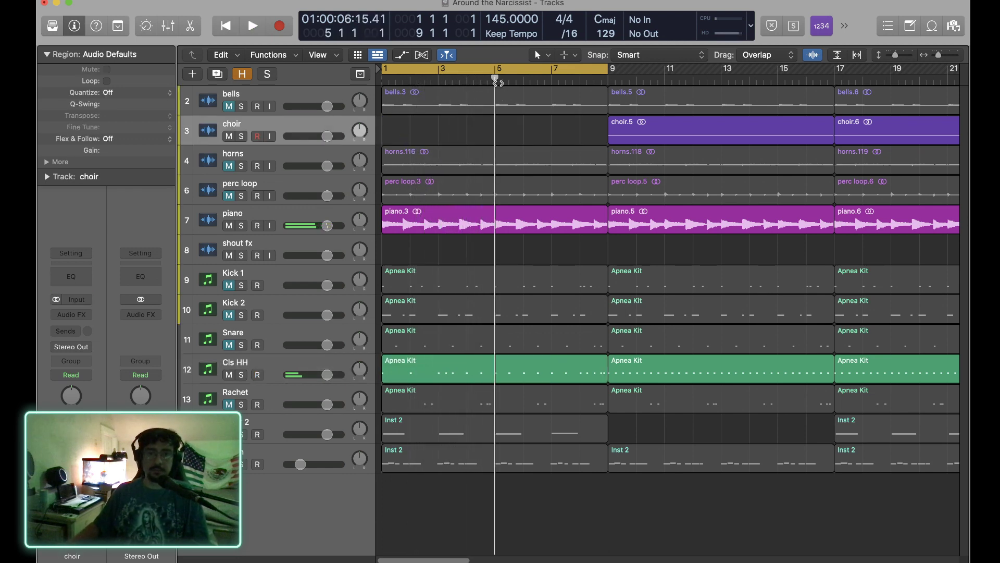
{"action": "left_click", "coordinate": [396, 109]}
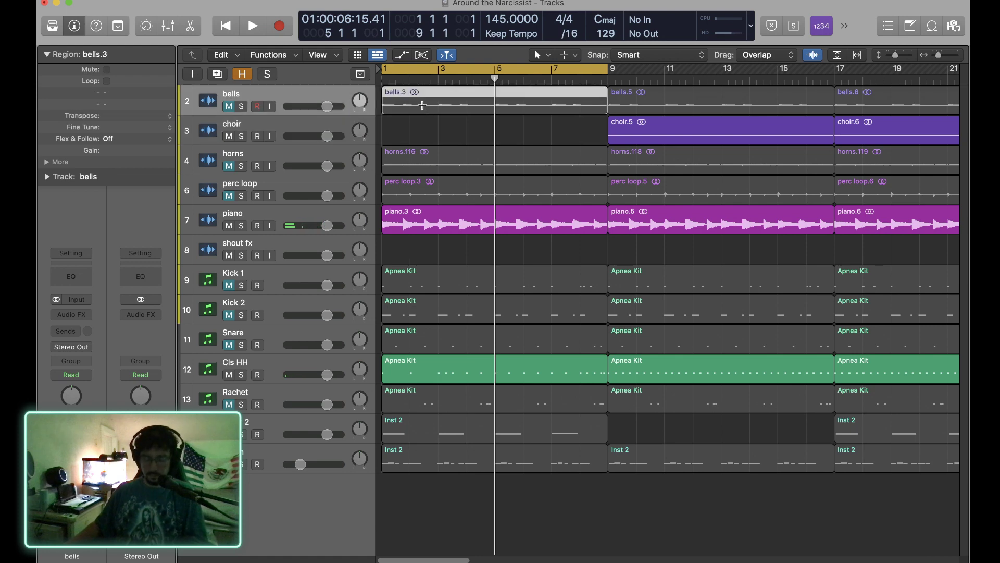
{"action": "key", "text": "super+t"}
{"action": "left_click", "coordinate": [425, 108]}
{"action": "key", "text": "Delete"}
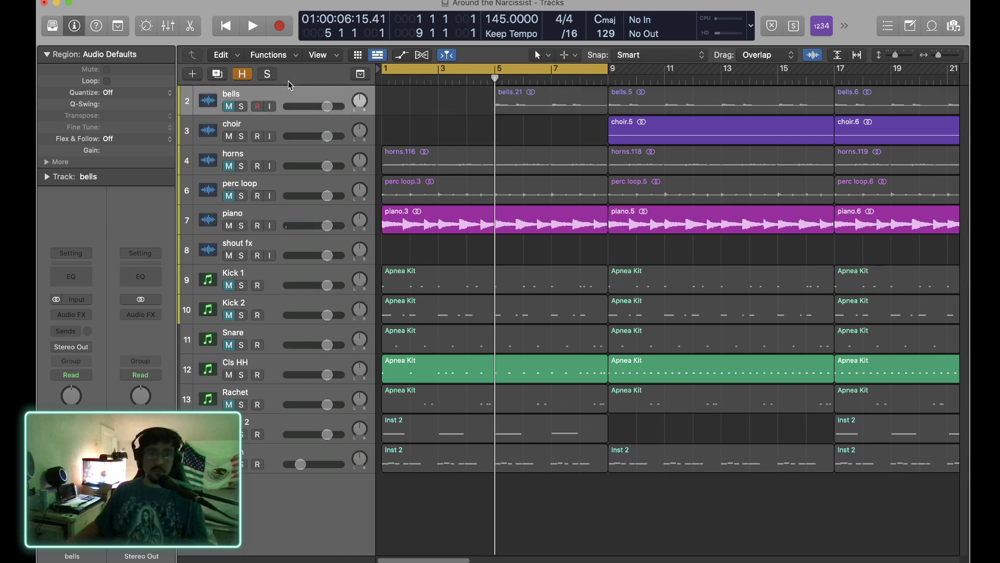
Unmute the bells track and audition the eight-bar intro from the start.
{"action": "left_click", "coordinate": [229, 107]}
{"action": "key", "text": "Return"}
{"action": "key", "text": "space"}
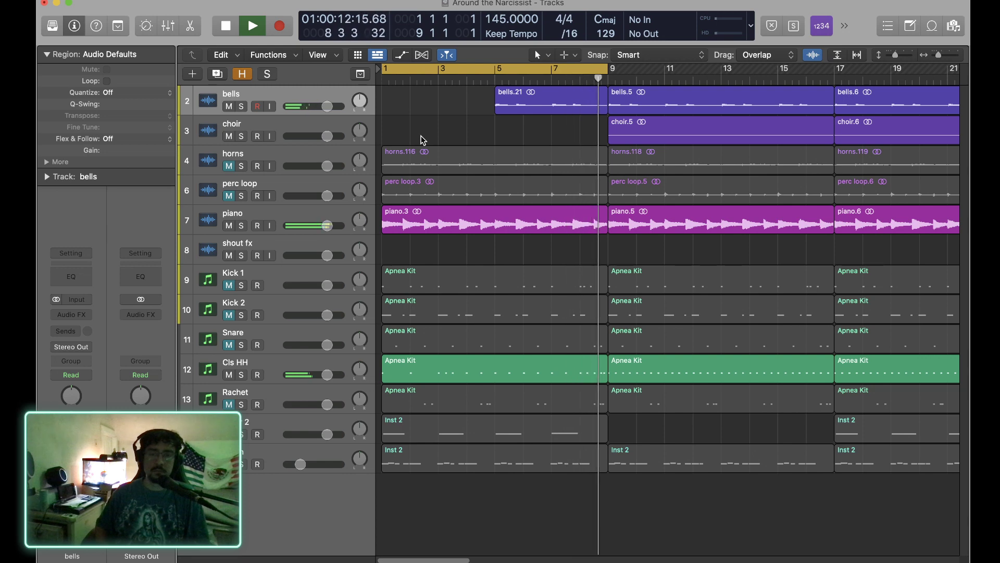
{"action": "key", "text": "space"}
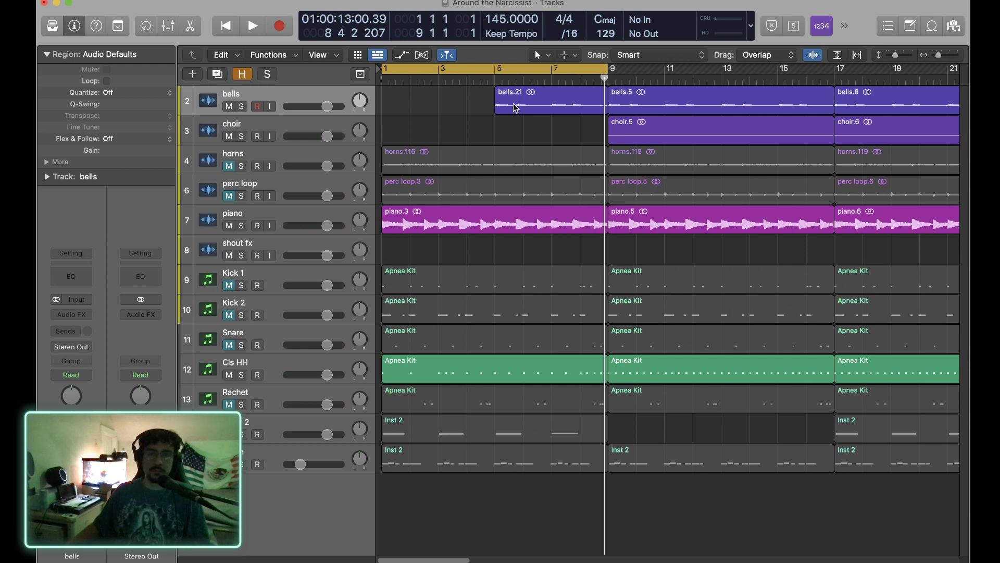
{"action": "left_click", "coordinate": [515, 107]}
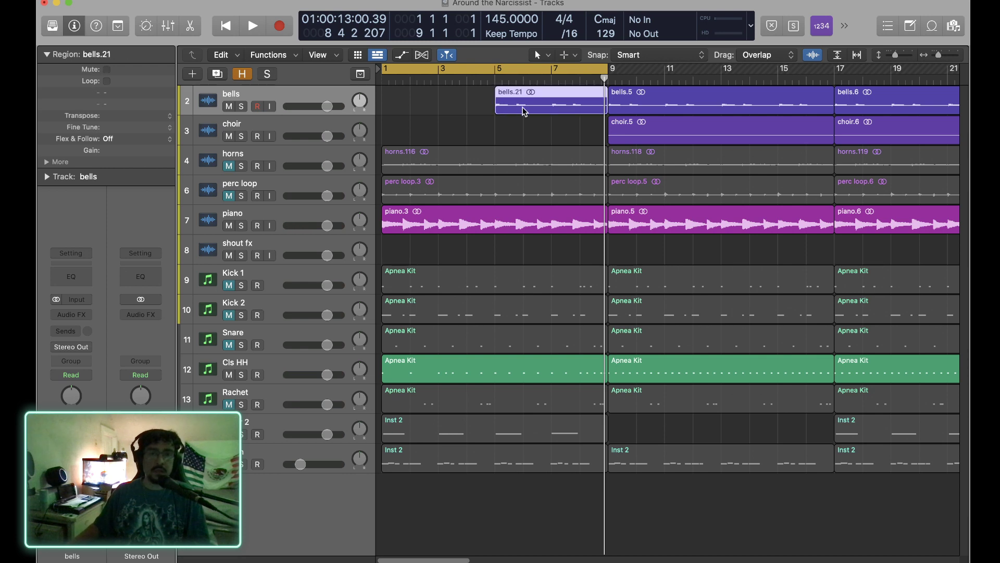
{"action": "left_click_drag", "start_coordinate": [539, 110], "coordinate": [73, 39]}
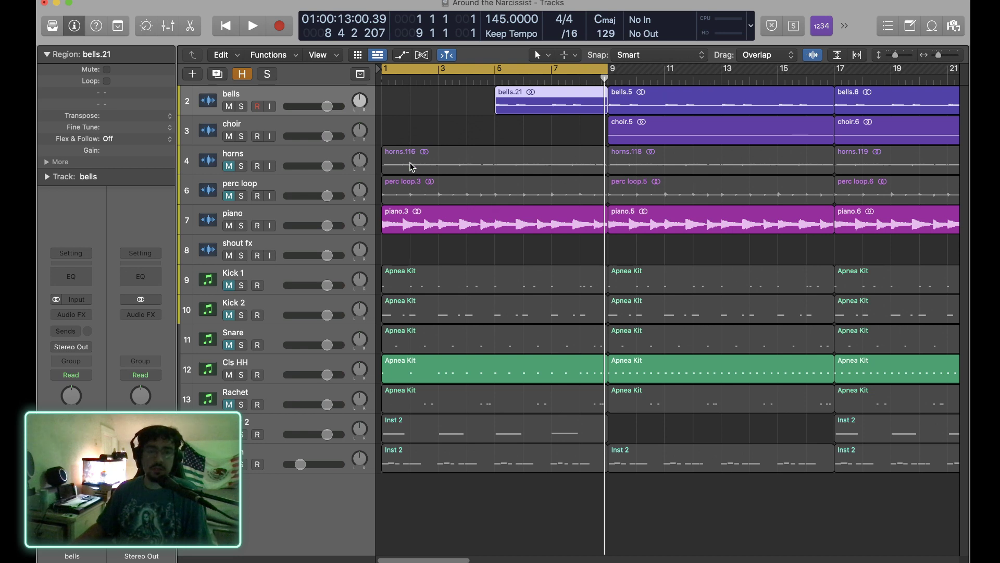
Delete the bars 1–8 regions of horns, perc loop, Kick 1, Kick 2, Snare and Rachet, plus both Inst 2 regions.
{"action": "left_click_drag", "start_coordinate": [408, 134], "coordinate": [420, 188]}
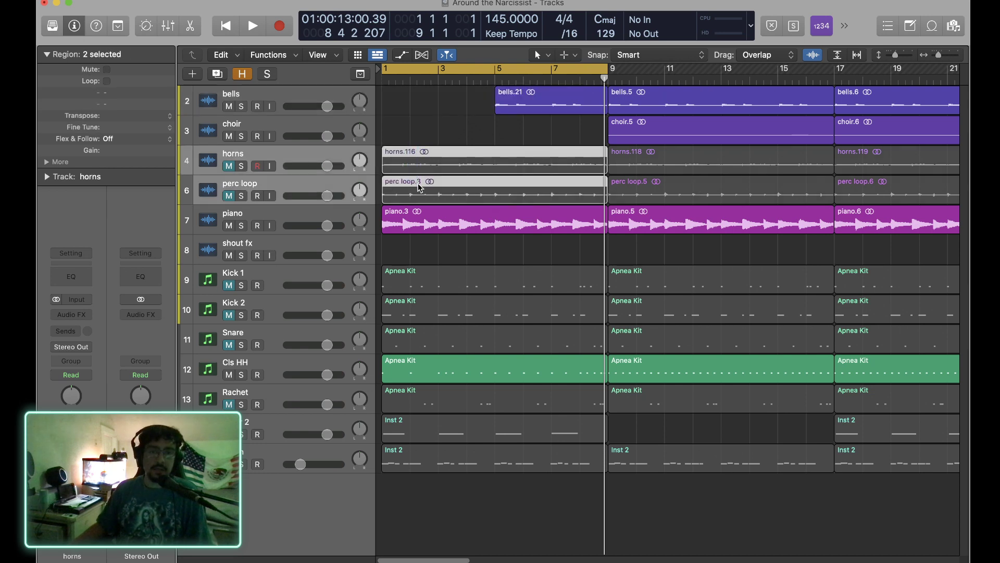
{"action": "key", "text": "Delete"}
{"action": "left_click_drag", "start_coordinate": [425, 255], "coordinate": [425, 336]}
{"action": "key", "text": "Delete"}
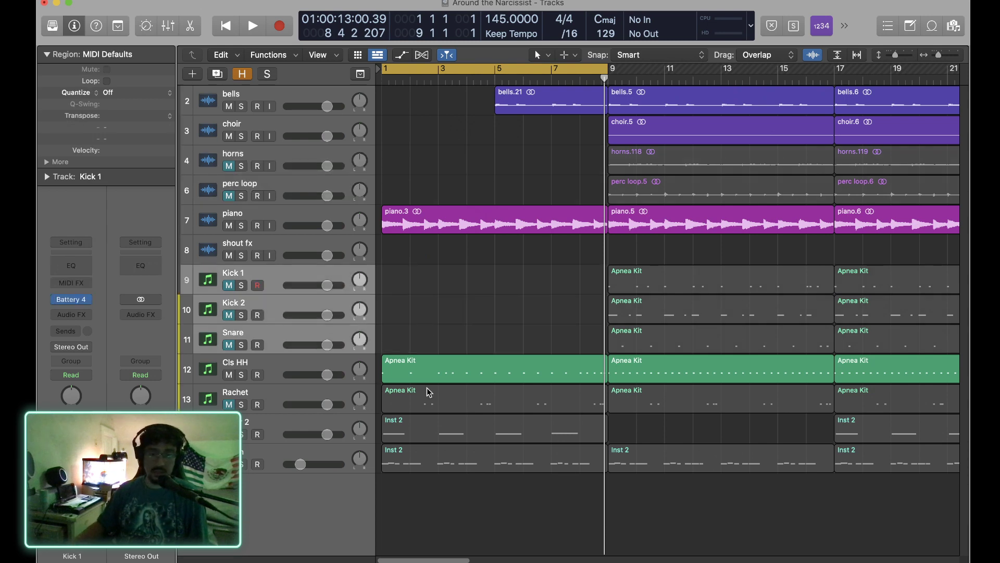
{"action": "left_click_drag", "start_coordinate": [443, 497], "coordinate": [440, 392]}
{"action": "key", "text": "Delete"}
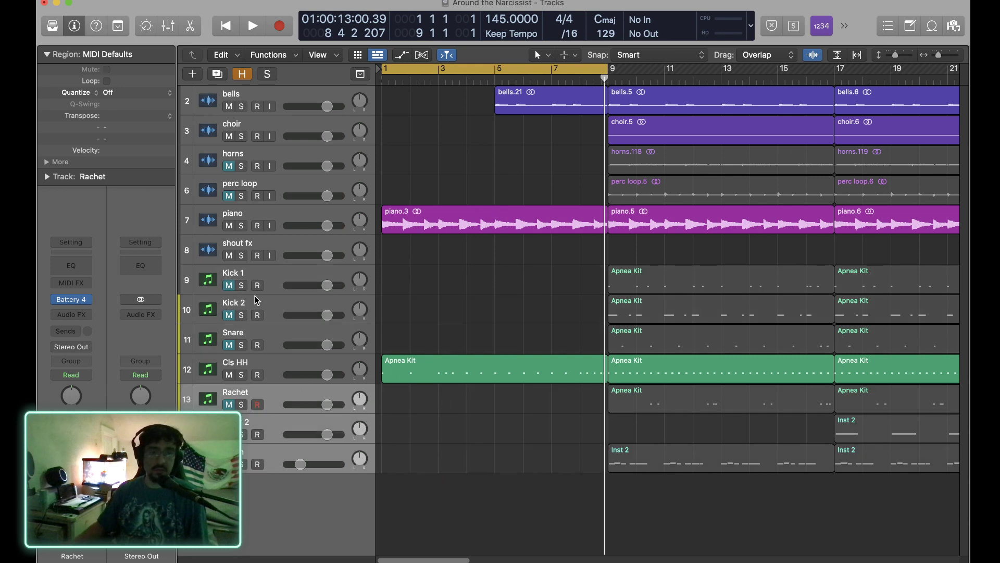
Unmute horns, perc loop and all the muted drum and instrument tracks from Kick 1 down to Synth.
{"action": "left_click", "coordinate": [228, 167]}
{"action": "left_click", "coordinate": [229, 195]}
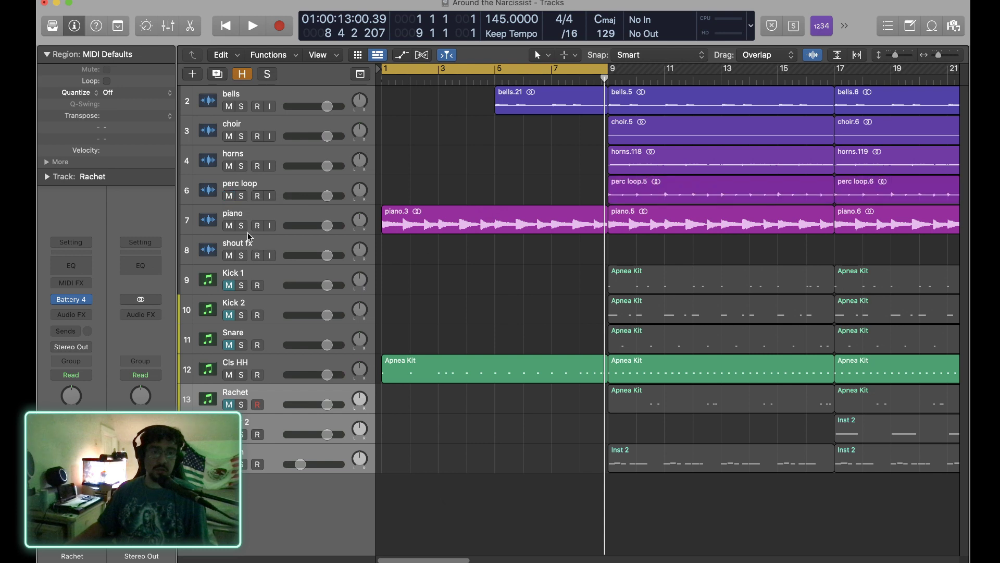
{"action": "left_click", "coordinate": [271, 274]}
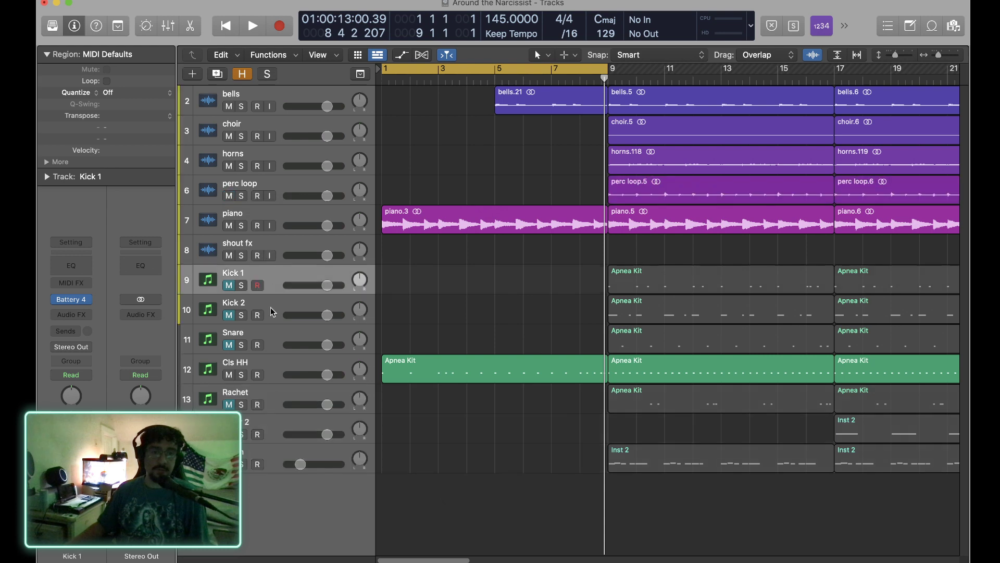
{"action": "left_click", "coordinate": [274, 453], "text": "shift"}
{"action": "left_click", "coordinate": [229, 464]}
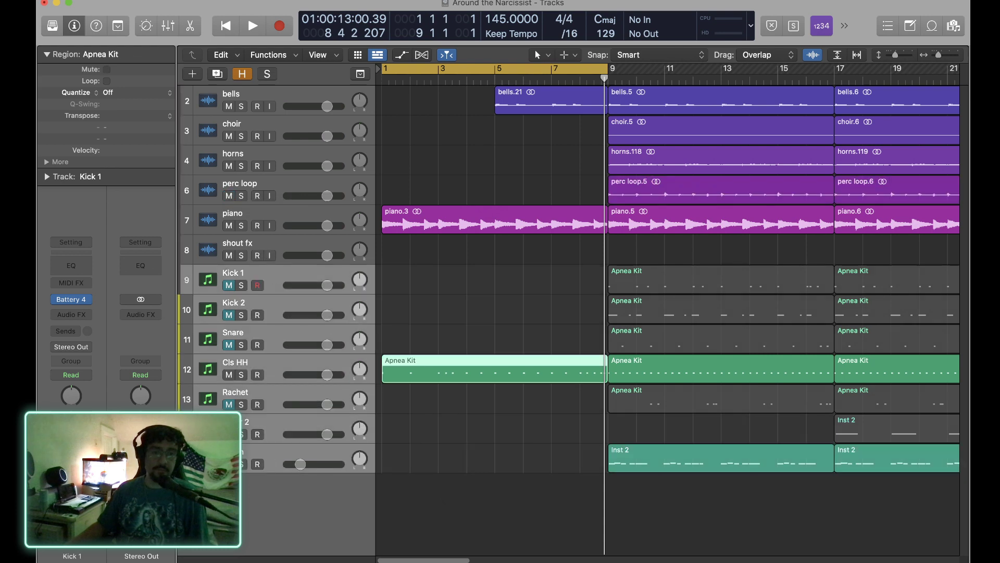
{"action": "left_click", "coordinate": [347, 526]}
{"action": "left_click", "coordinate": [642, 527]}
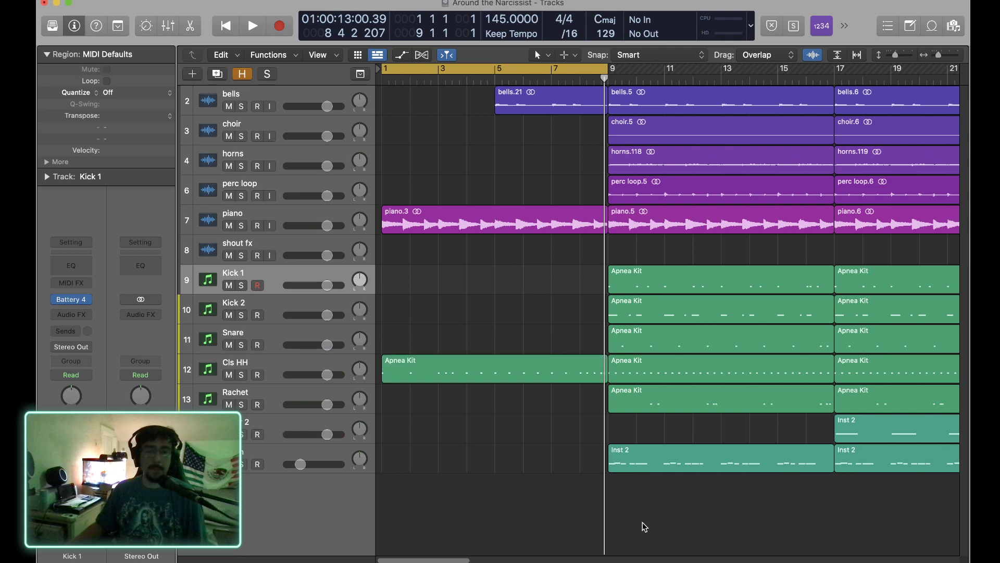
Turn off cycle mode and audition the arrangement from the start through the section beginning at bar 9.
{"action": "key", "text": "Return"}
{"action": "key", "text": "space"}
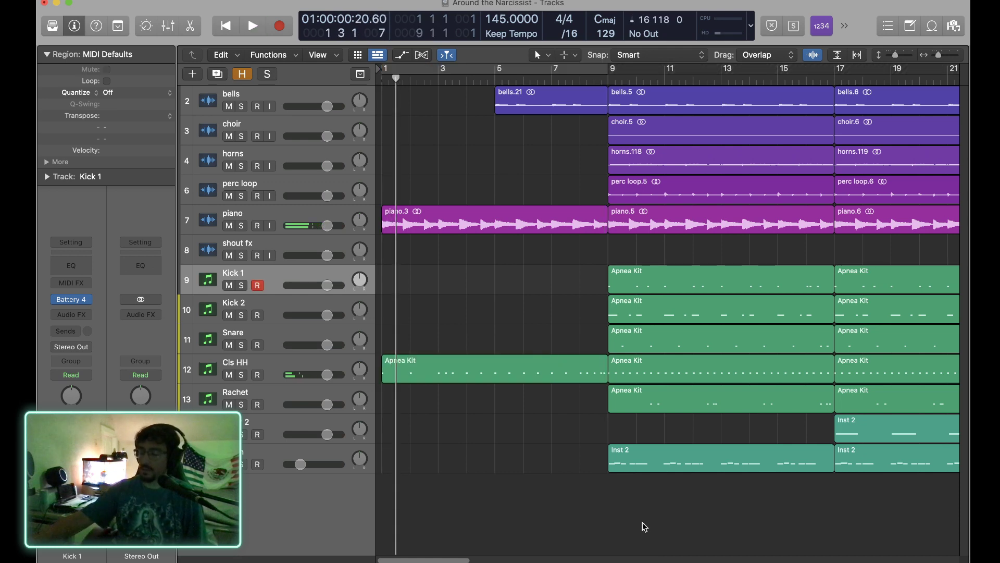
{"action": "key", "text": "space"}
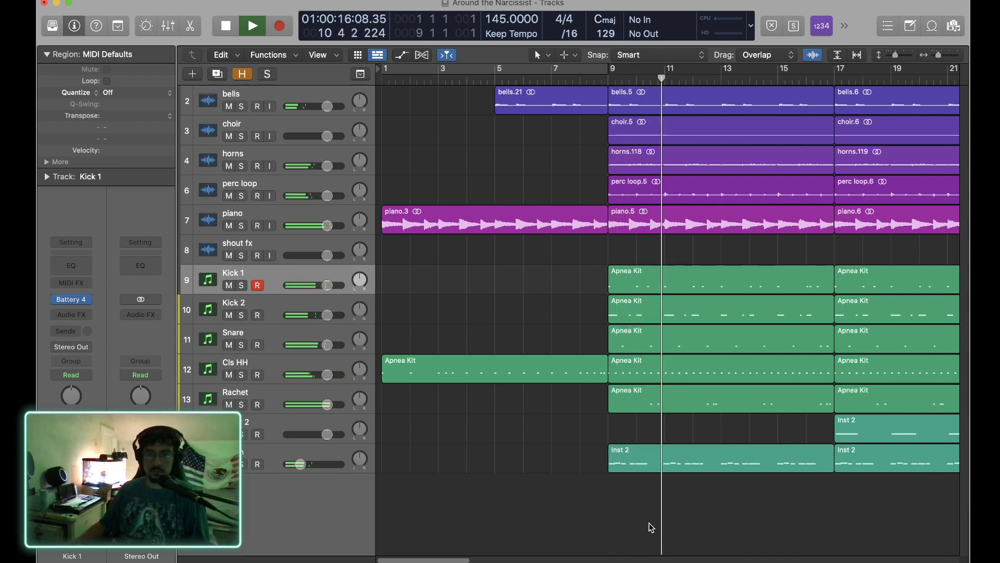
{"action": "key", "text": "space"}
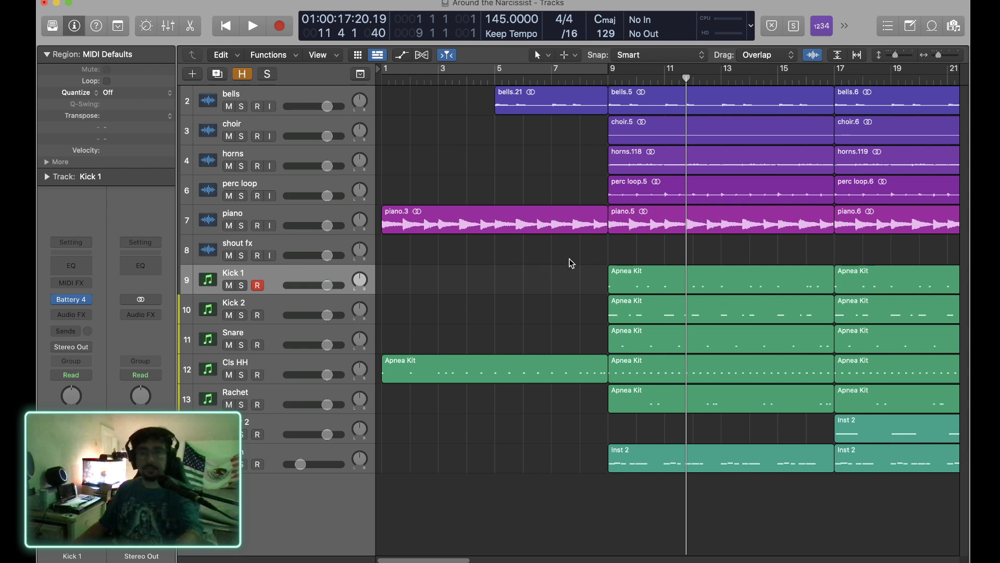
Delete the Rachet and Kick 2 regions in bars 9–16.
{"action": "scroll", "coordinate": [571, 263], "scroll_direction": "right", "scroll_amount": 5}
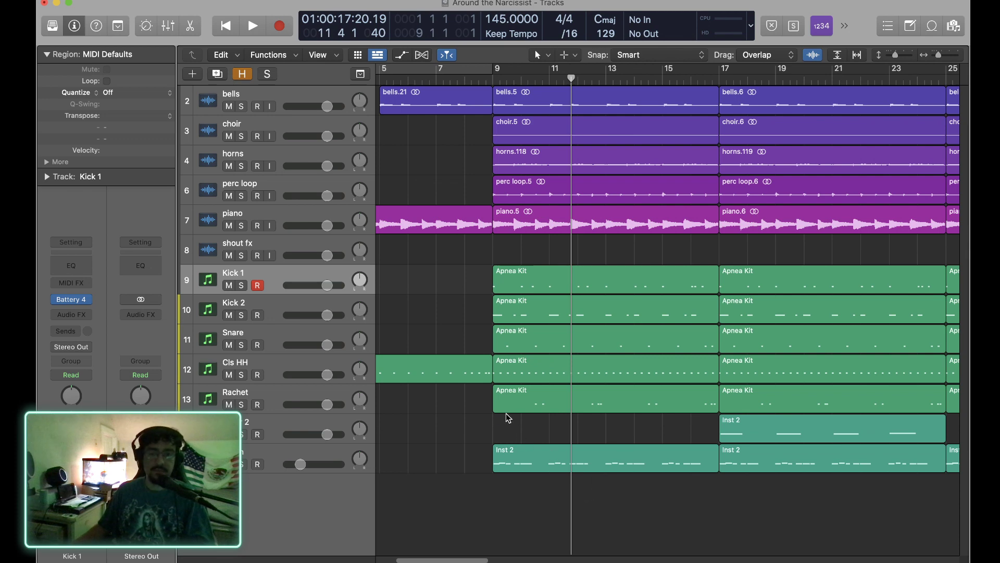
{"action": "left_click", "coordinate": [567, 412]}
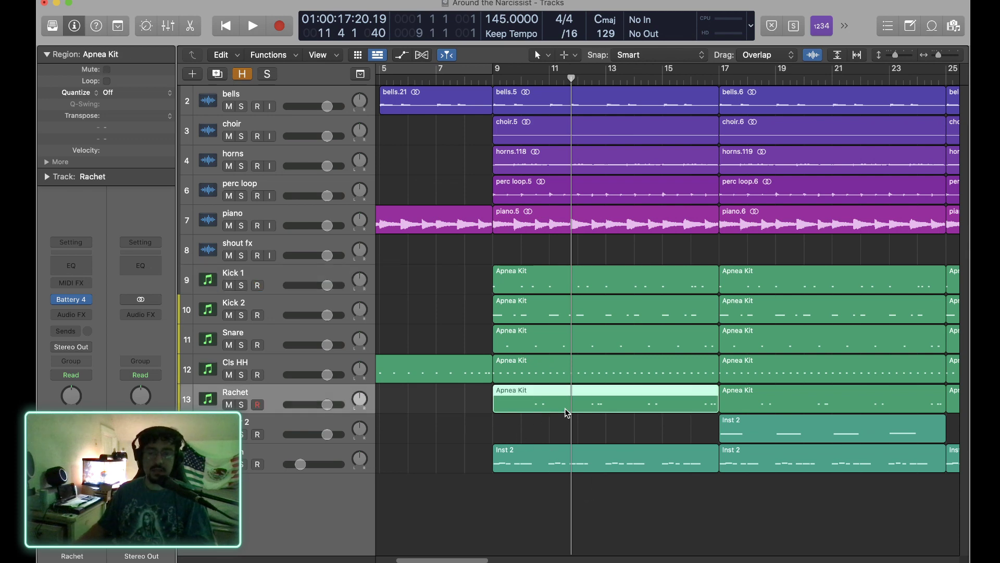
{"action": "key", "text": "Delete"}
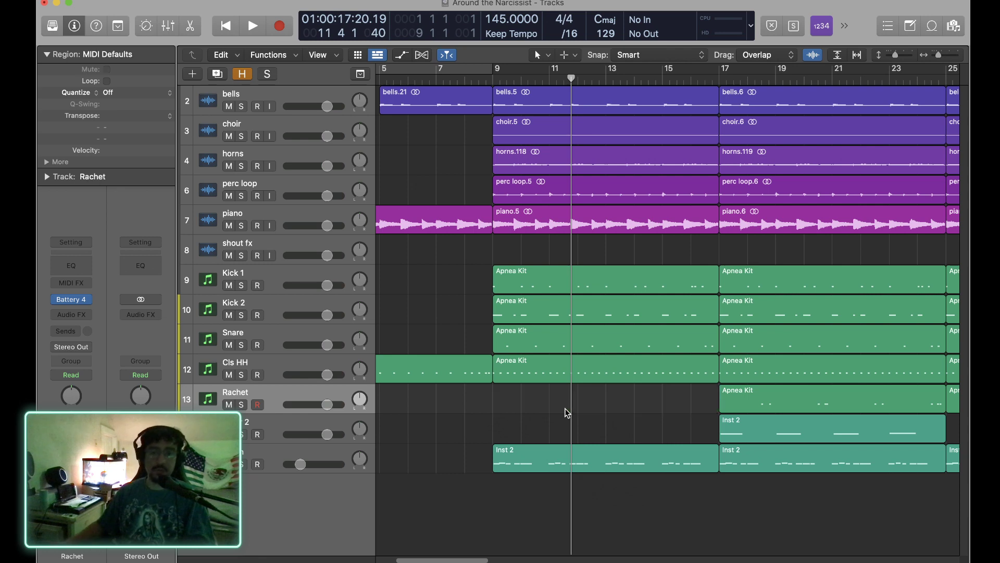
{"action": "left_click", "coordinate": [519, 317]}
{"action": "key", "text": "Delete"}
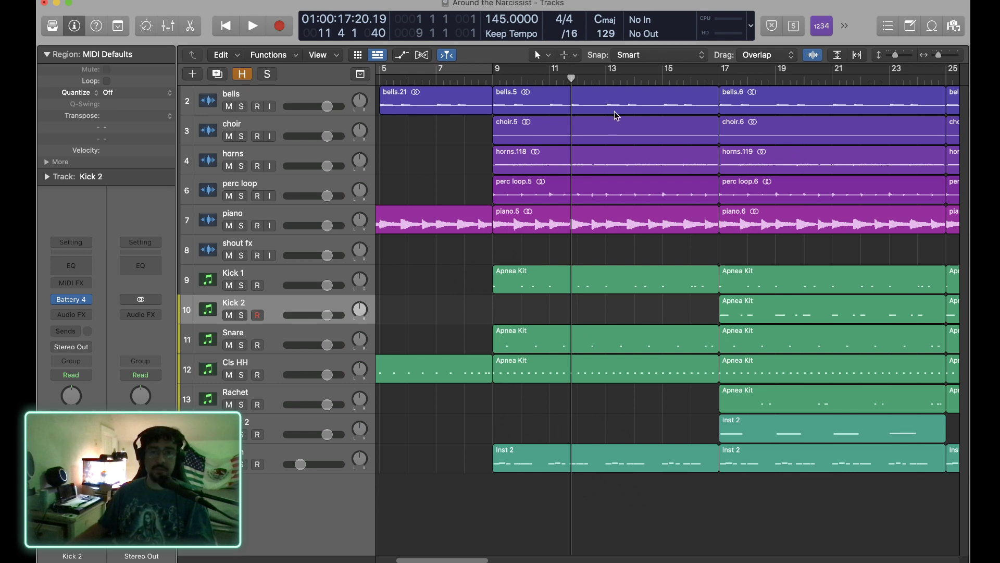
Split the Synth track's bars 9–16 region at bar 13, splitting the crossing notes, and delete its first half.
{"action": "left_click", "coordinate": [608, 79]}
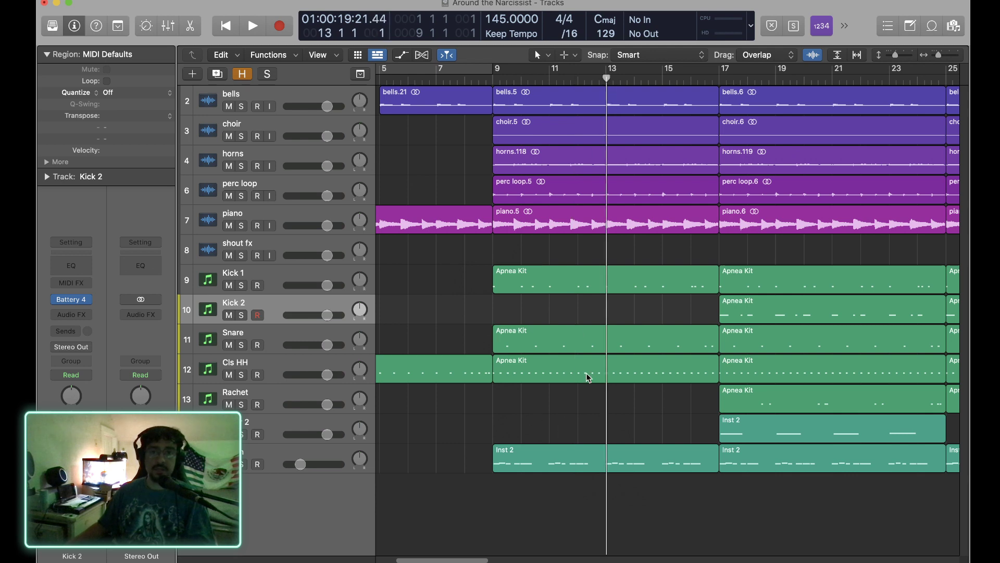
{"action": "left_click", "coordinate": [559, 471]}
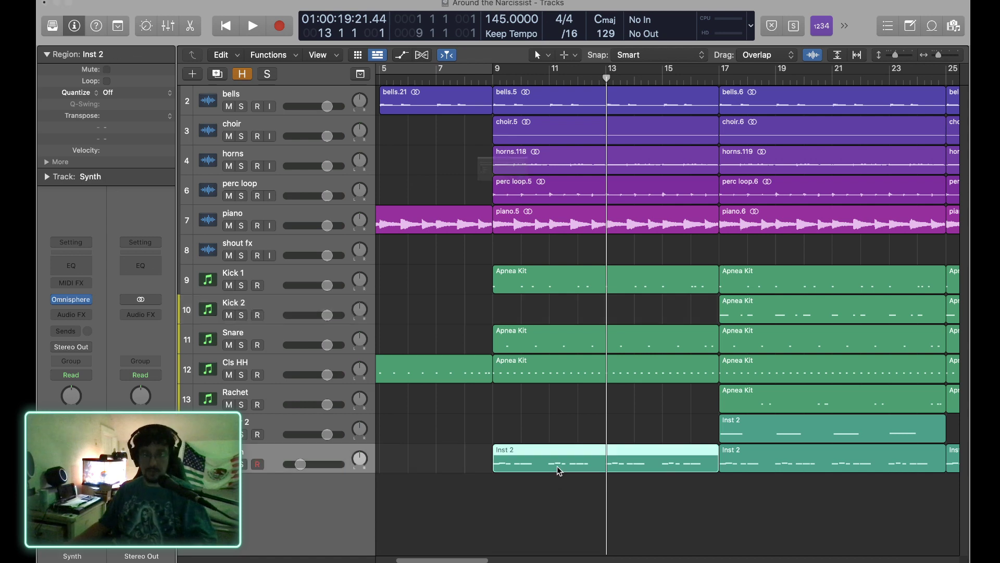
{"action": "key", "text": "super+t"}
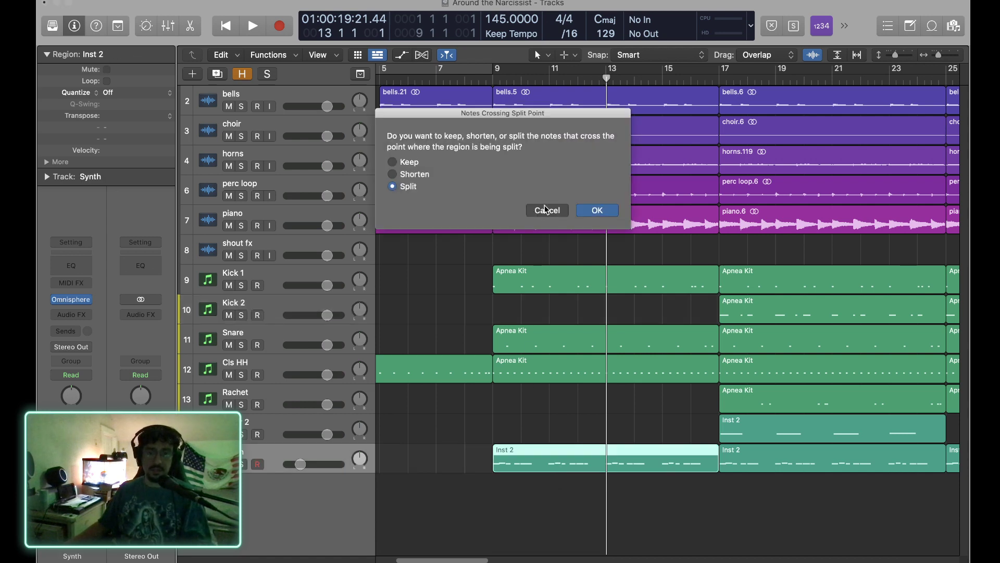
{"action": "left_click", "coordinate": [598, 210]}
{"action": "left_click", "coordinate": [585, 467]}
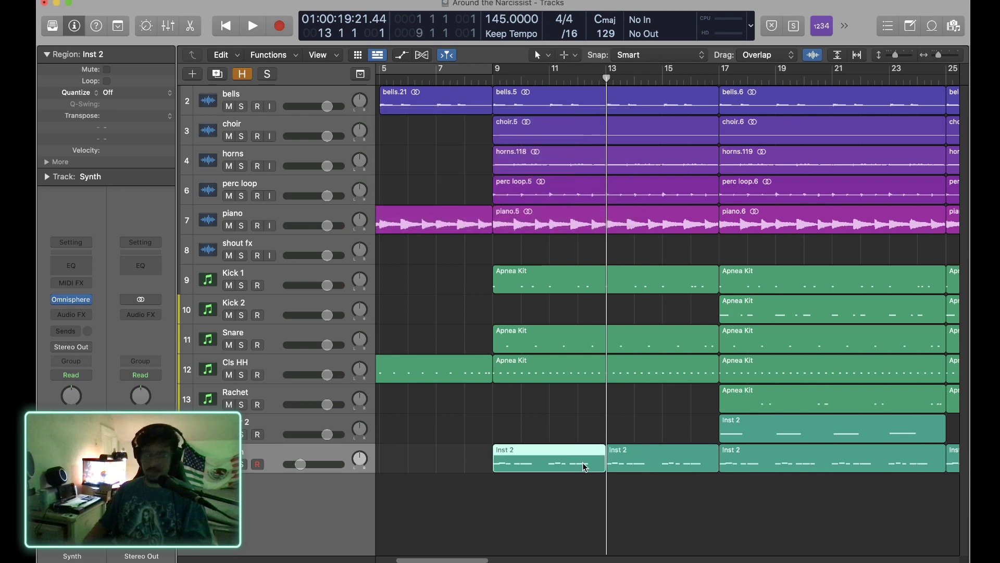
{"action": "key", "text": "Delete"}
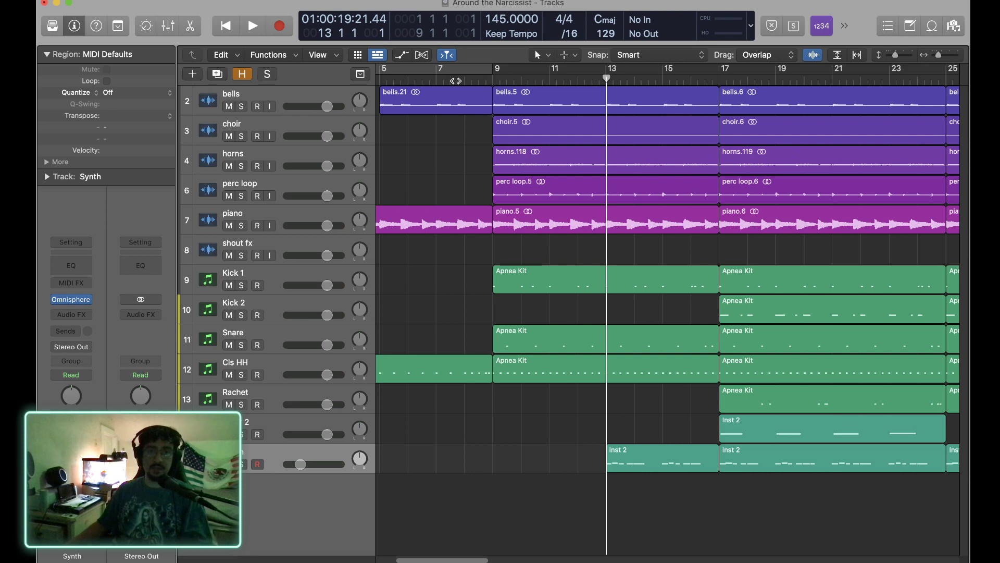
Audition the transition from about bar 7 through the section starting at bar 17.
{"action": "left_click", "coordinate": [435, 81]}
{"action": "key", "text": "space"}
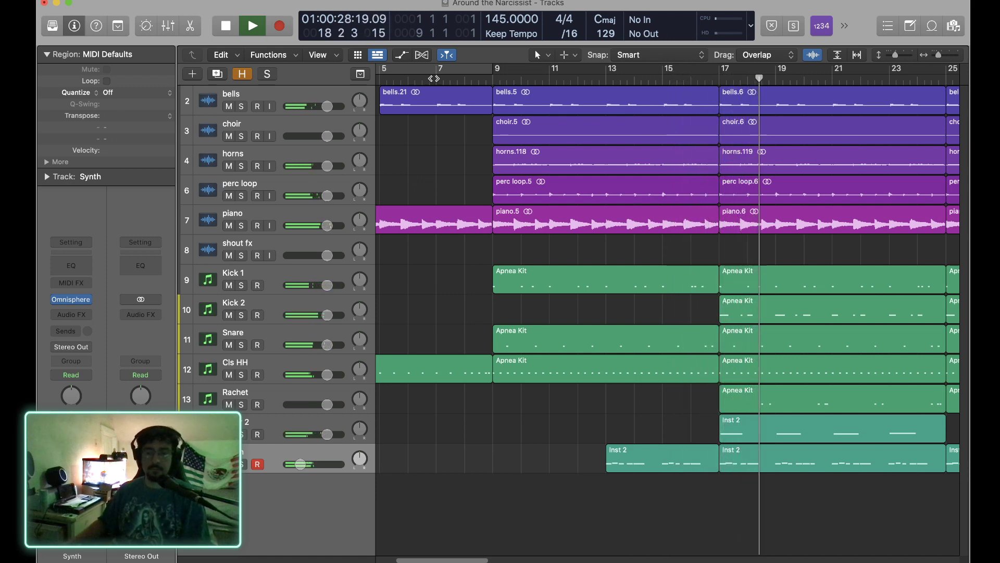
{"action": "key", "text": "space"}
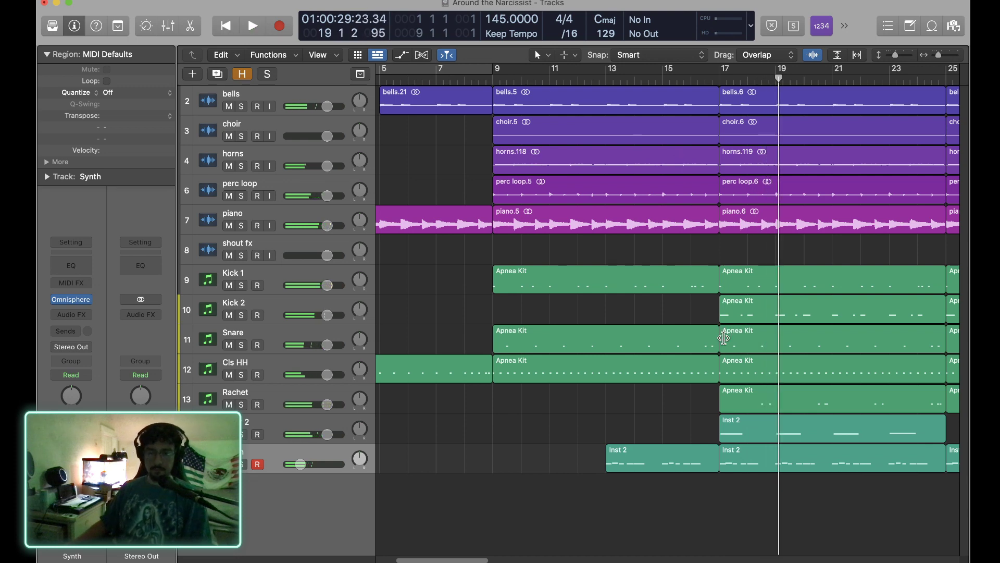
Split the Rachet track's region starting at bar 17 at bar 21 and delete its first half.
{"action": "scroll", "coordinate": [681, 369], "scroll_direction": "right", "scroll_amount": 10}
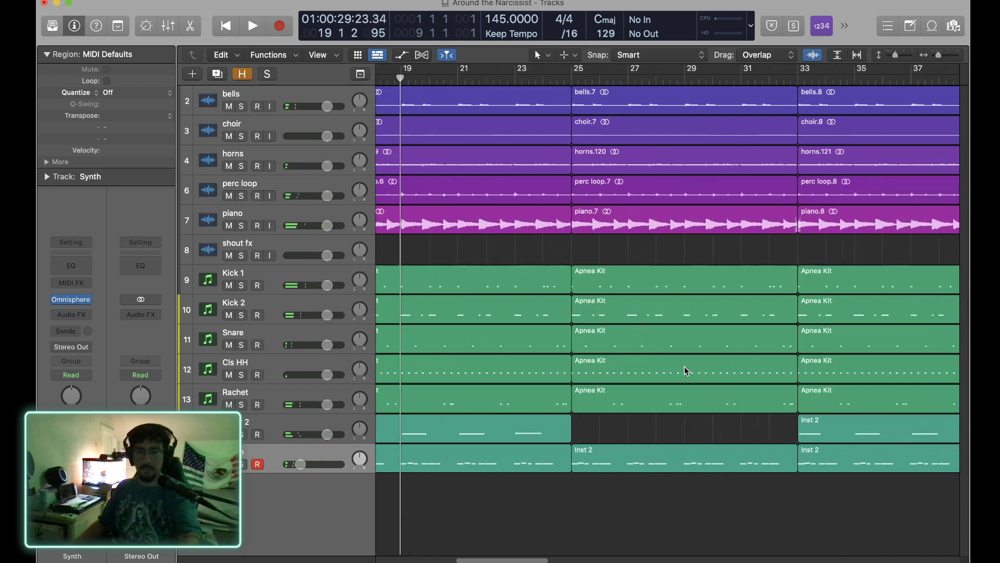
{"action": "scroll", "coordinate": [685, 371], "scroll_direction": "left", "scroll_amount": 5}
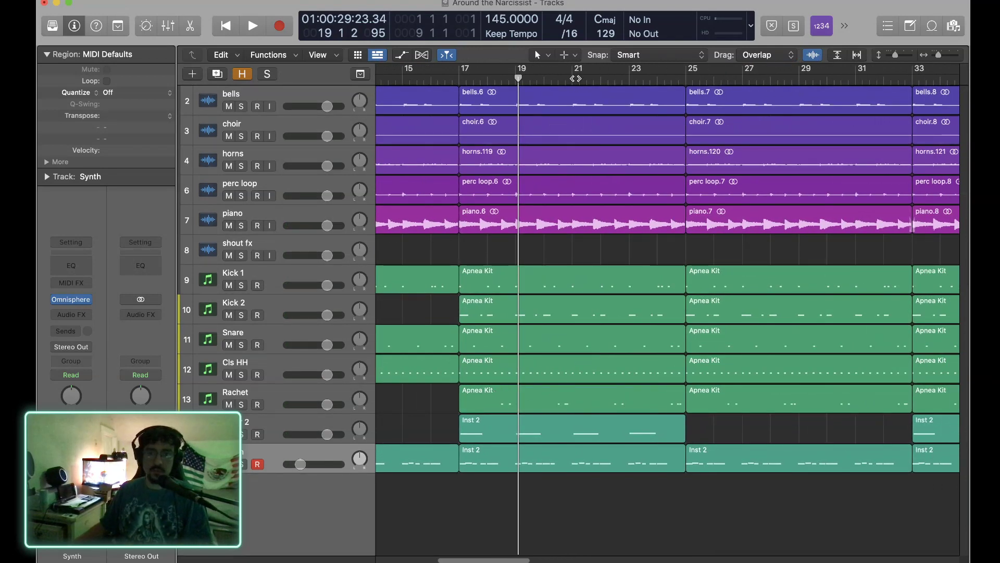
{"action": "left_click", "coordinate": [573, 78]}
{"action": "left_click", "coordinate": [518, 397]}
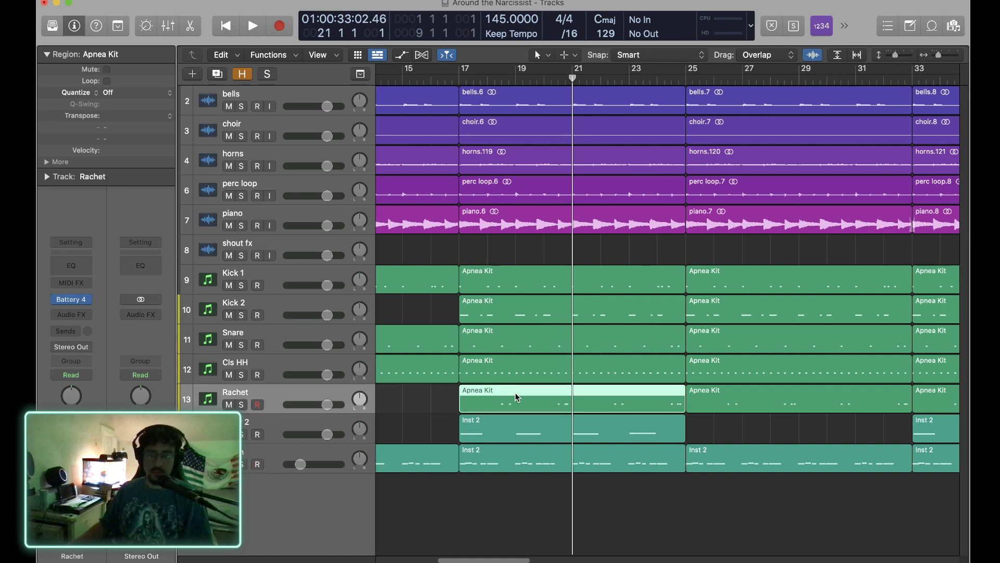
{"action": "key", "text": "super+t"}
{"action": "left_click", "coordinate": [502, 409]}
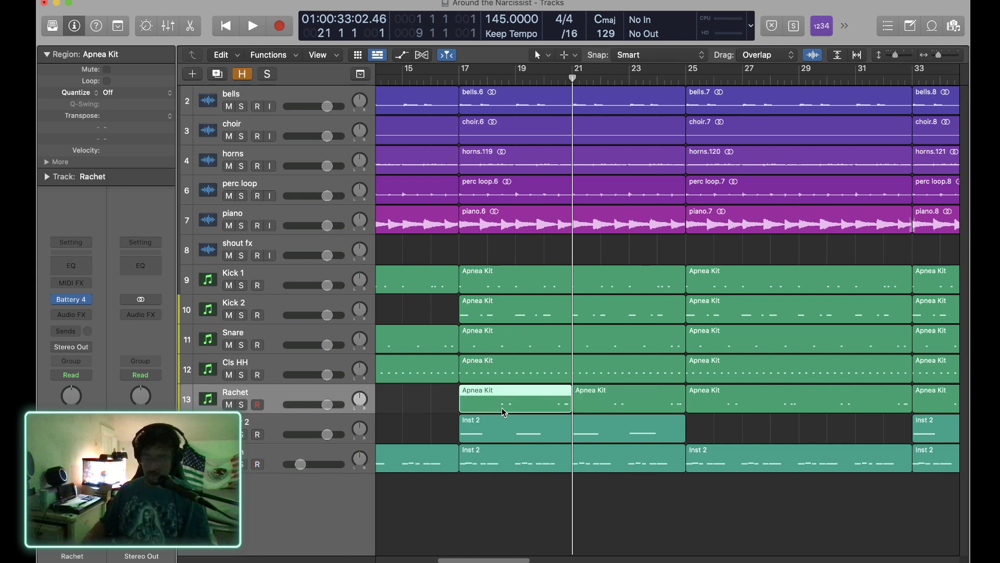
{"action": "key", "text": "BackSpace"}
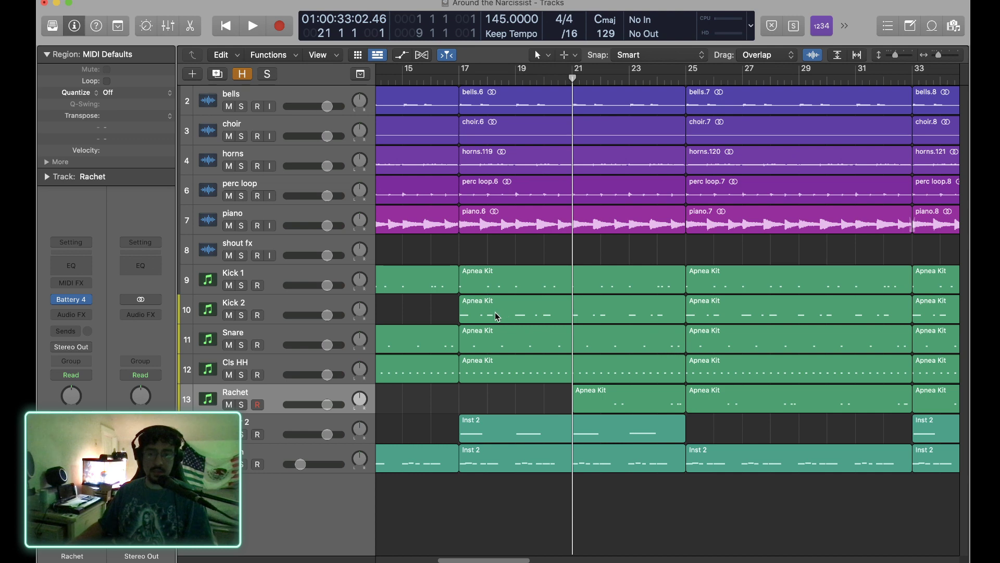
Delete the Kick 2 region in bars 17–24 and look over the whole arrangement.
{"action": "left_click", "coordinate": [519, 316]}
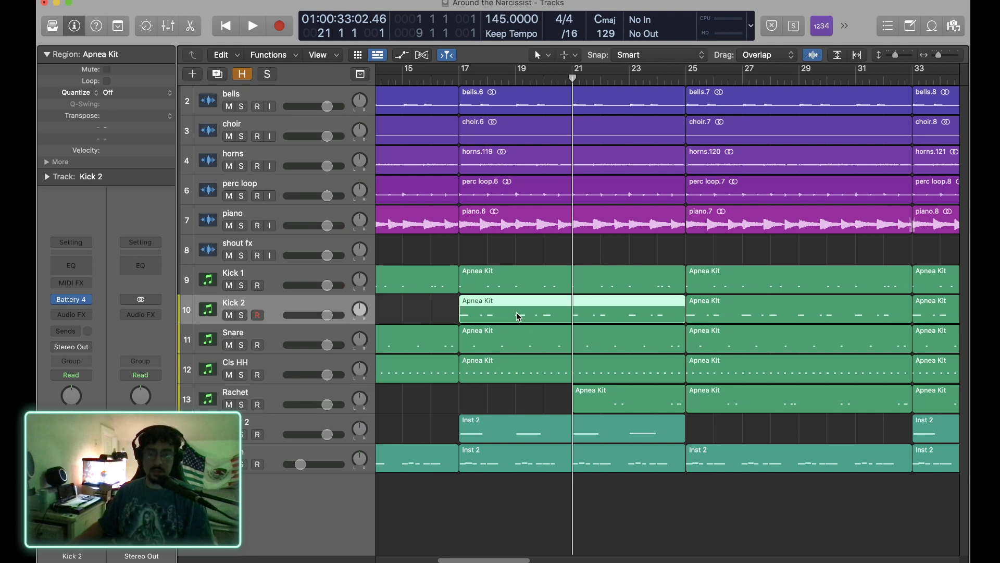
{"action": "key", "text": "BackSpace"}
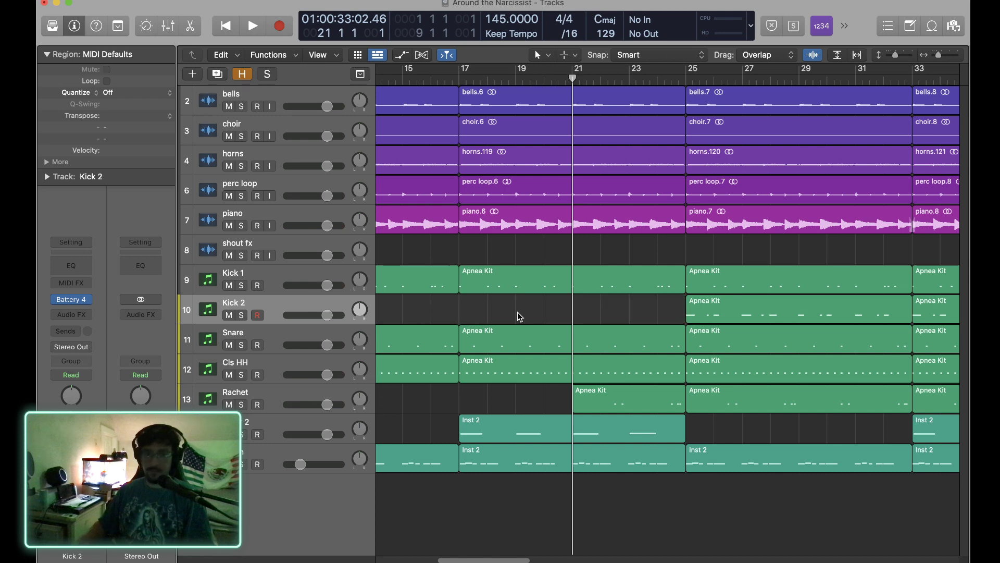
{"action": "scroll", "coordinate": [520, 317], "scroll_direction": "left", "scroll_amount": 5}
{"action": "scroll", "coordinate": [520, 316], "scroll_direction": "right", "scroll_amount": 15}
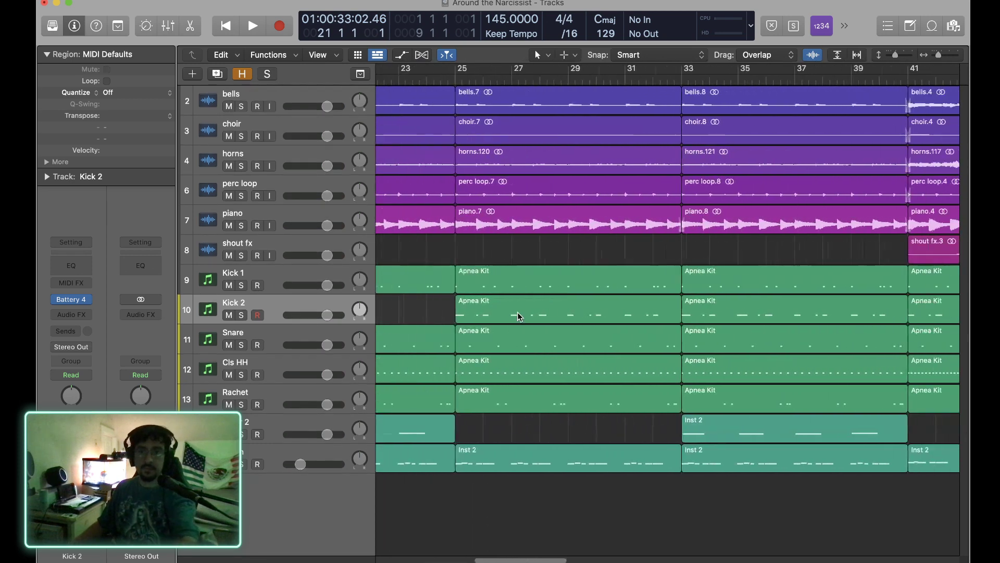
{"action": "scroll", "coordinate": [512, 319], "scroll_direction": "left", "scroll_amount": 10}
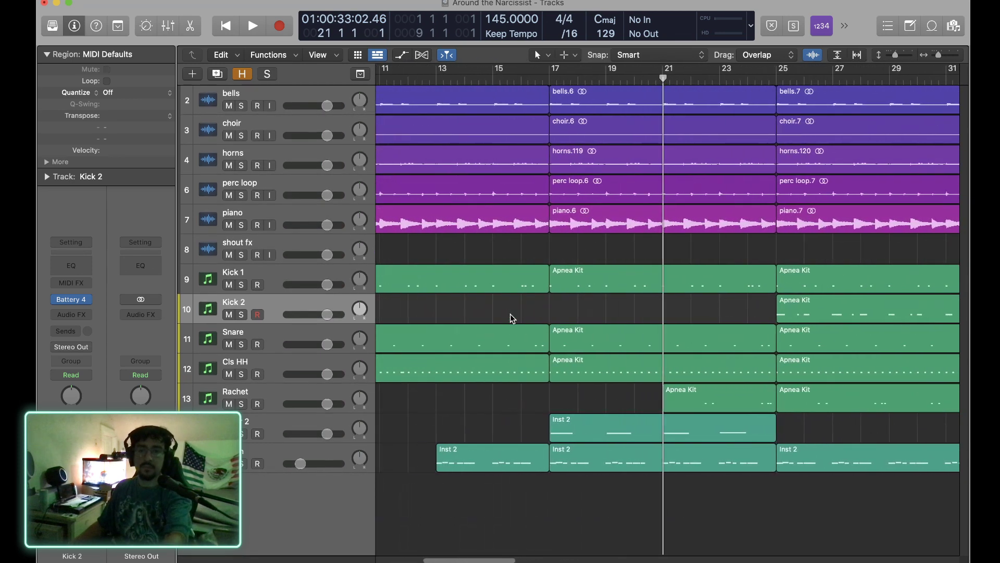
{"action": "scroll", "coordinate": [512, 319], "scroll_direction": "left", "scroll_amount": 1}
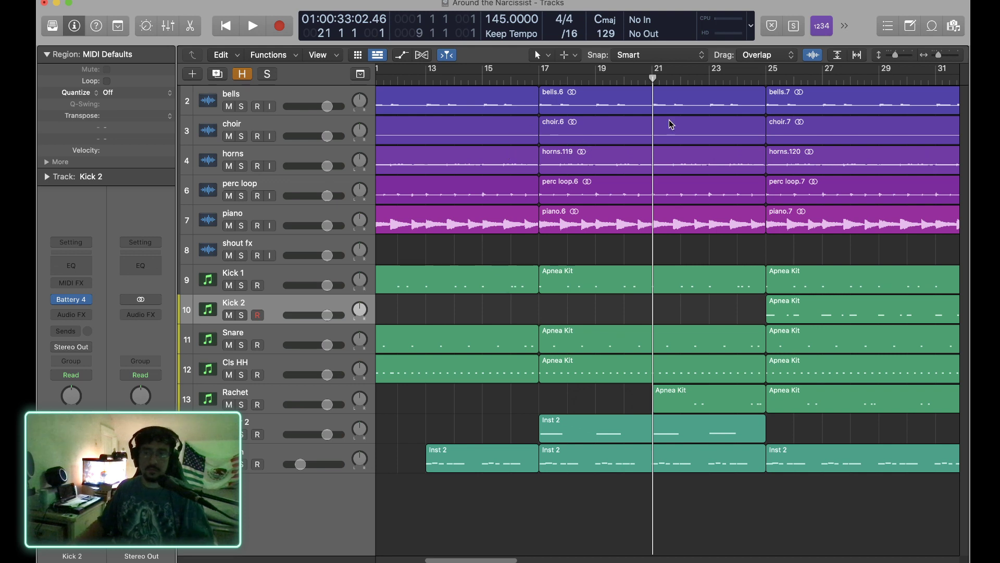
{"action": "key", "text": "z"}
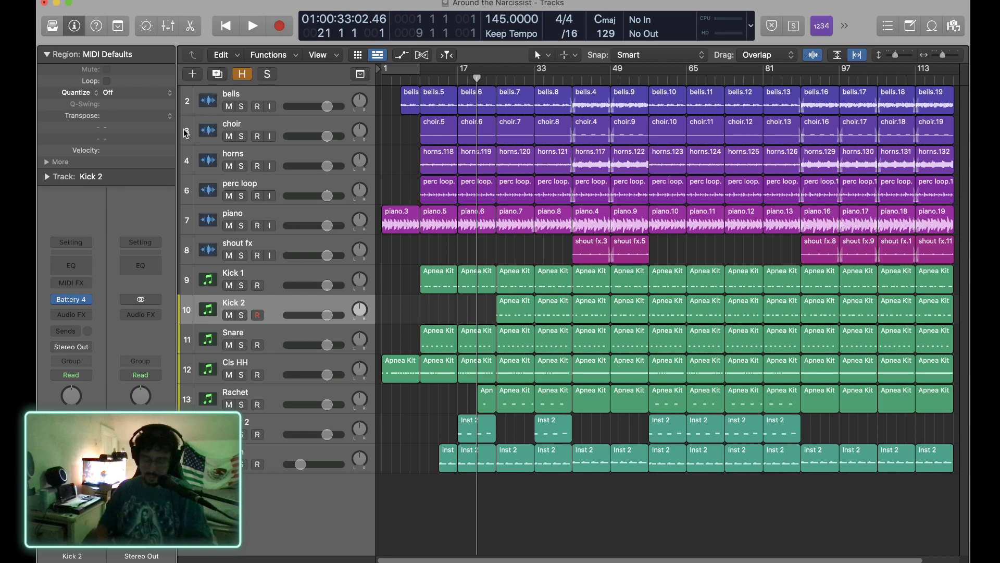
{"action": "key", "text": "h"}
{"action": "scroll", "coordinate": [324, 300], "scroll_direction": "down", "scroll_amount": 5}
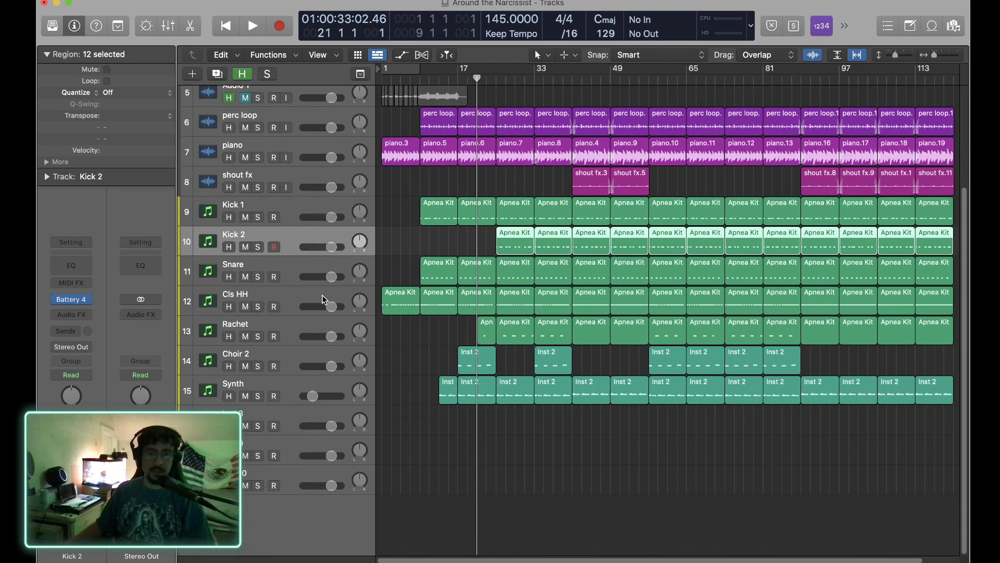
{"action": "left_click", "coordinate": [288, 410]}
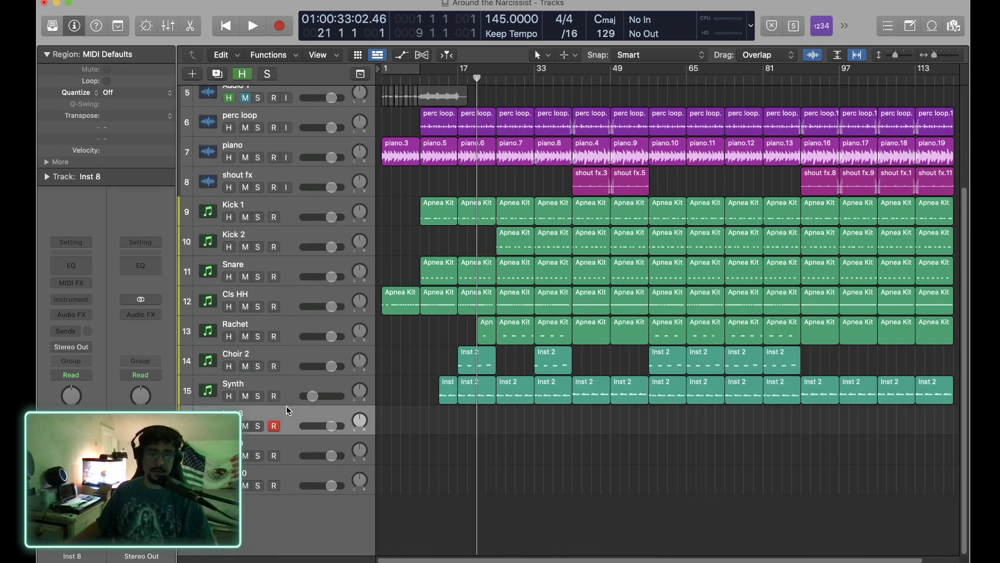
{"action": "key", "text": "h"}
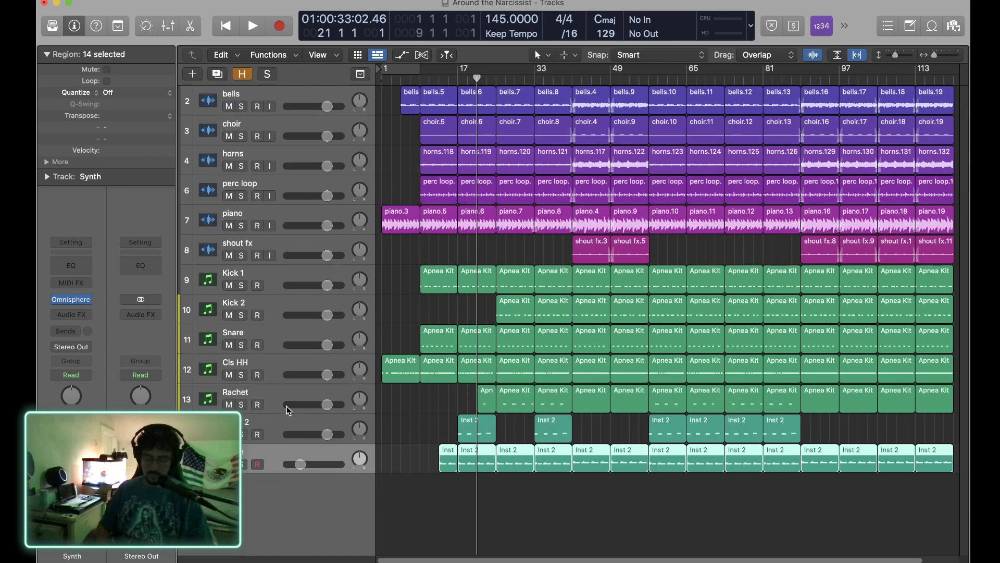
Unhide the empty Inst 8 instrument track while keeping the other hidden tracks out of view.
{"action": "key", "text": "h"}
{"action": "scroll", "coordinate": [270, 483], "scroll_direction": "down", "scroll_amount": 3}
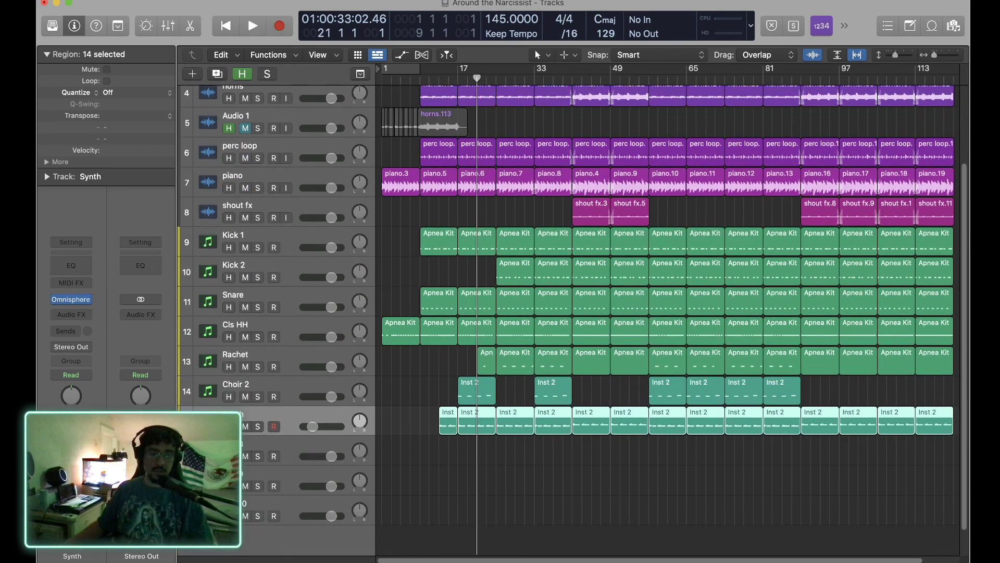
{"action": "left_click", "coordinate": [292, 449]}
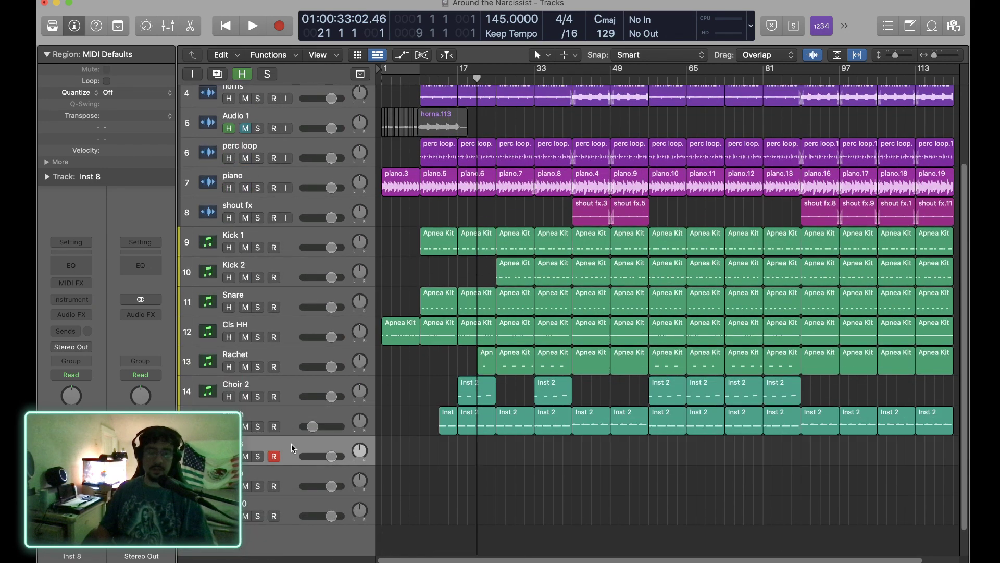
{"action": "key", "text": "h"}
Rename the Inst 8 track as Bass and move it between shout fx and Kick 1.
{"action": "double_click", "coordinate": [234, 472]}
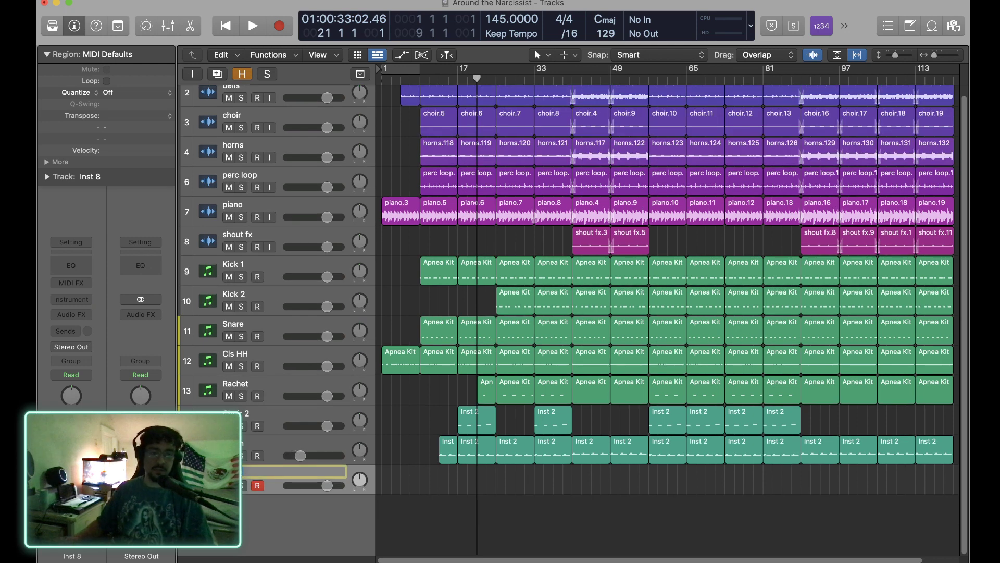
{"action": "type", "text": "Bass"}
{"action": "key", "text": "Return"}
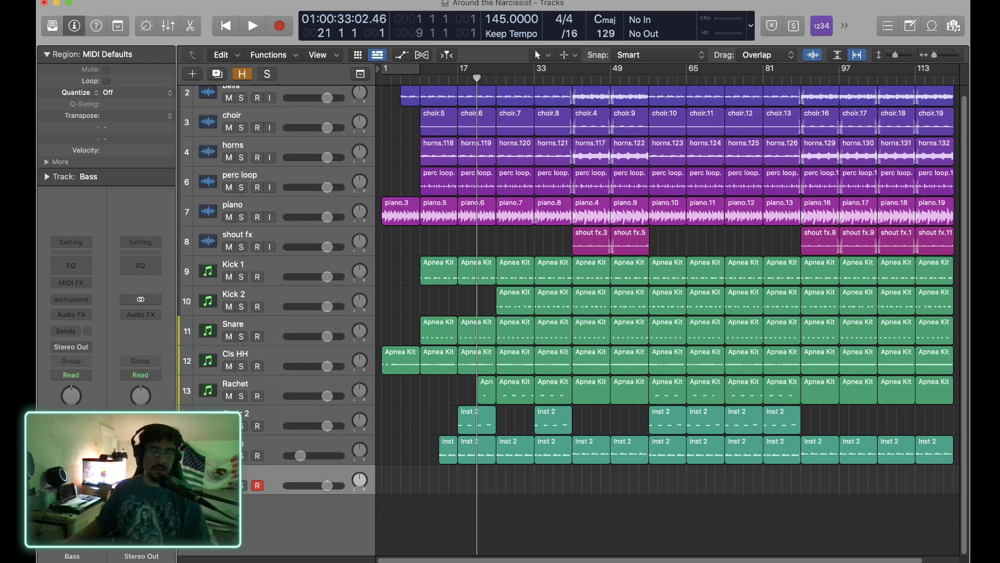
{"action": "left_click_drag", "start_coordinate": [276, 477], "coordinate": [297, 262]}
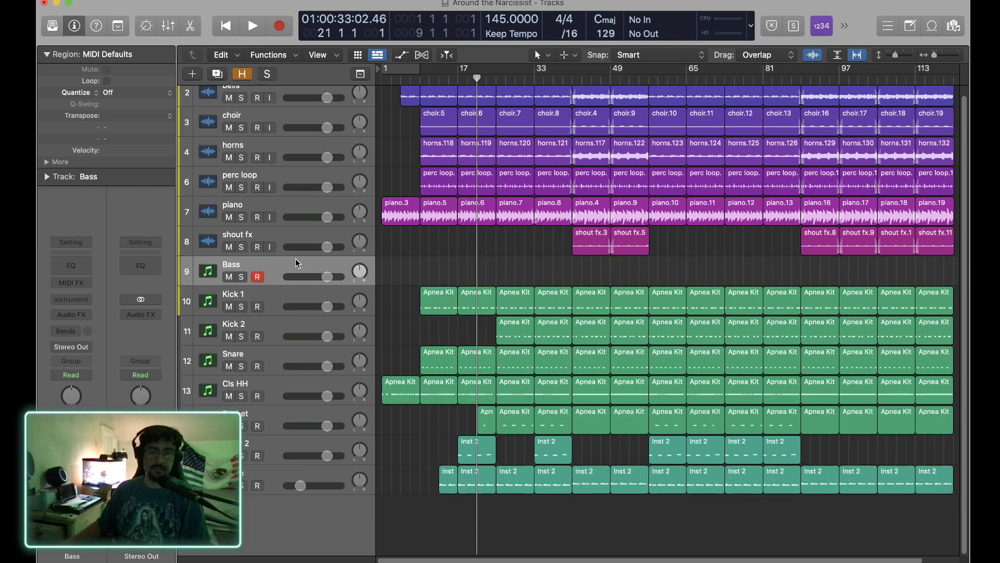
Load Omnisphere as the instrument plug-in on the Bass track.
{"action": "left_click", "coordinate": [83, 299]}
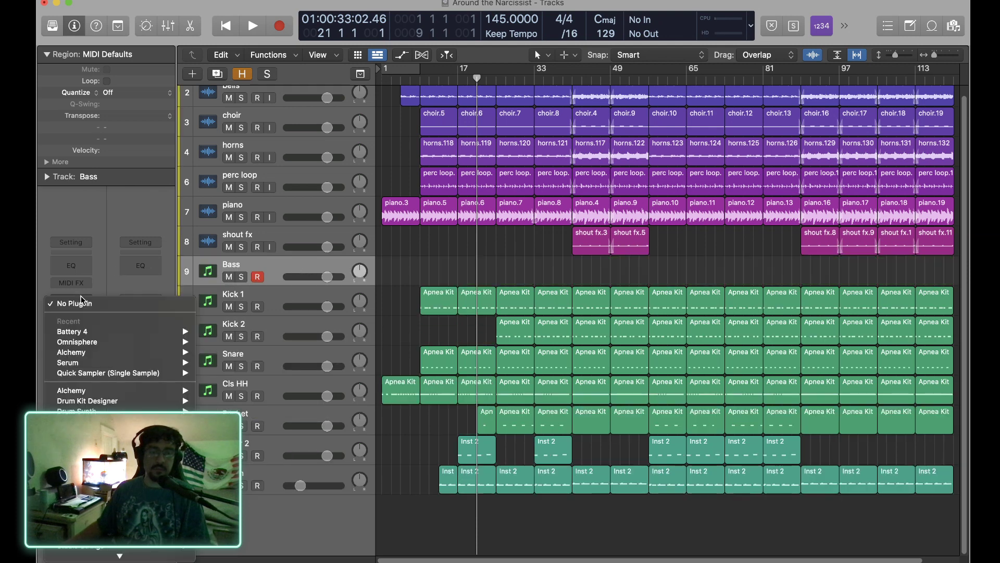
{"action": "mouse_move", "coordinate": [101, 357]}
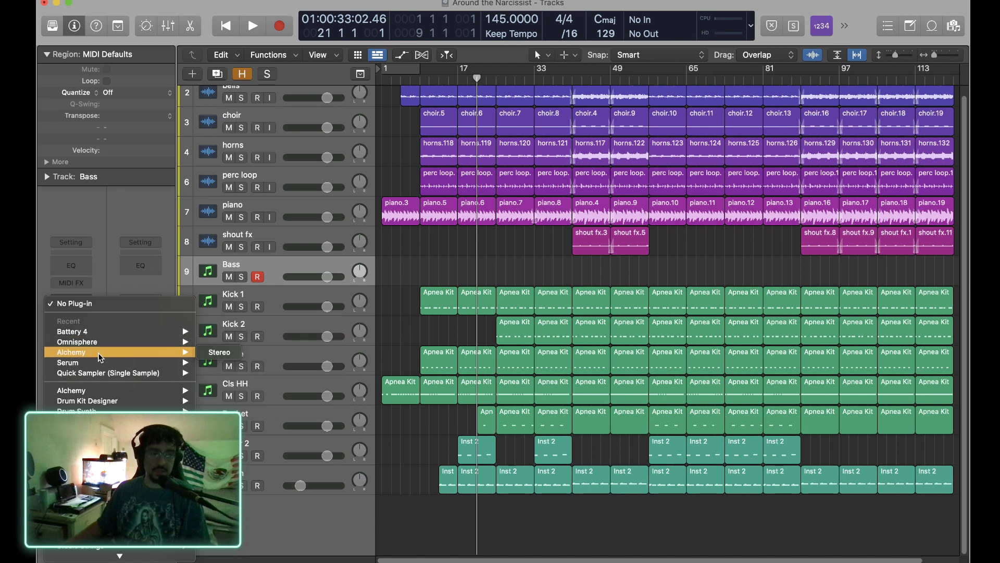
{"action": "left_click", "coordinate": [212, 344]}
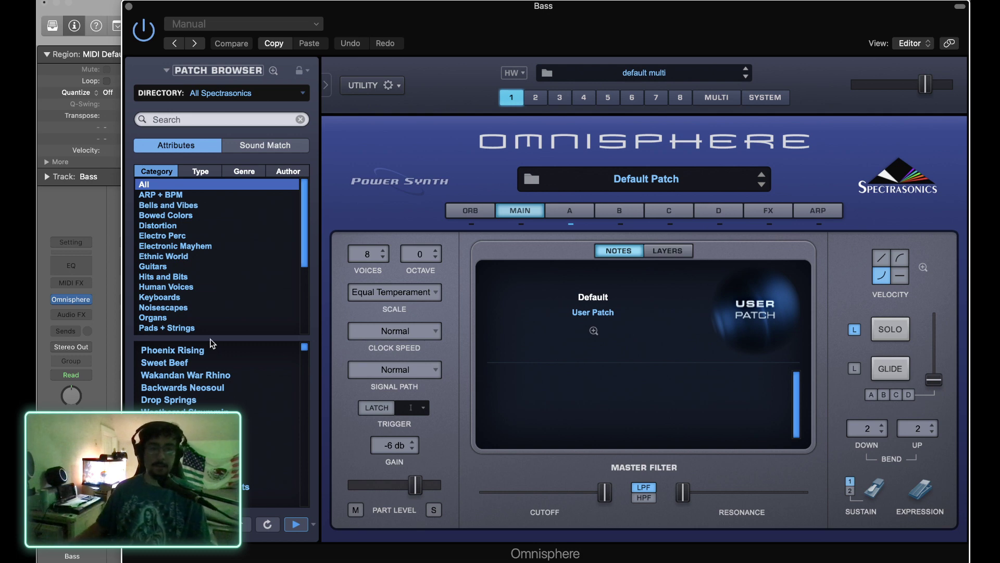
Look through the patch types and filter Omnisphere's patches by the Synth Bass category.
{"action": "left_click", "coordinate": [188, 172]}
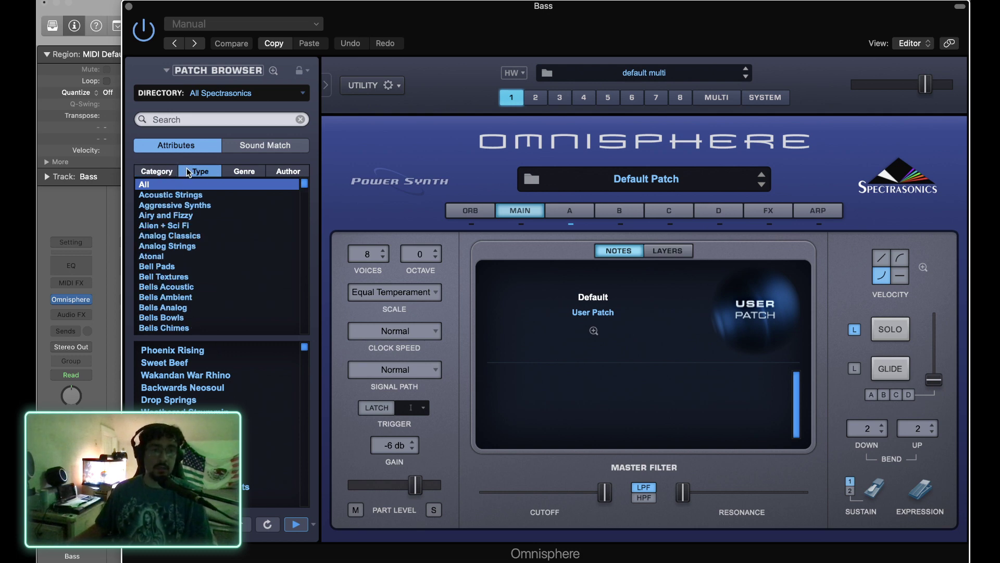
{"action": "scroll", "coordinate": [186, 264], "scroll_direction": "down", "scroll_amount": 8}
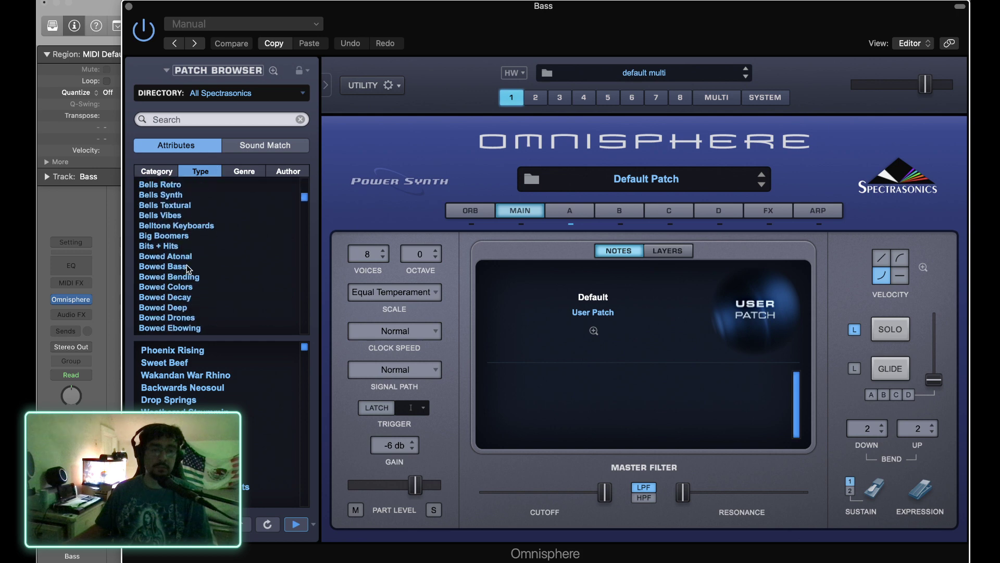
{"action": "left_click_drag", "start_coordinate": [303, 198], "coordinate": [311, 324]}
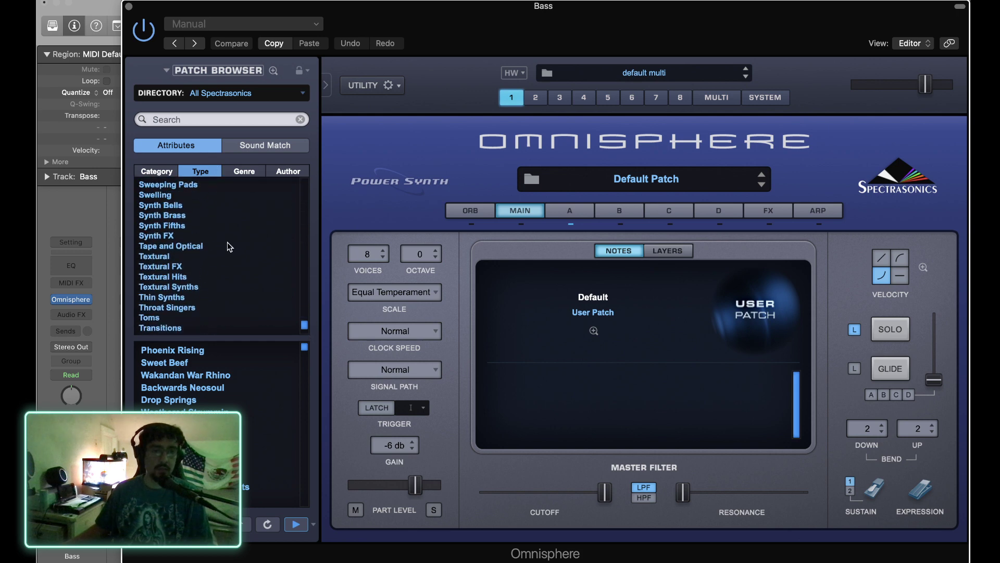
{"action": "scroll", "coordinate": [225, 235], "scroll_direction": "up", "scroll_amount": 1}
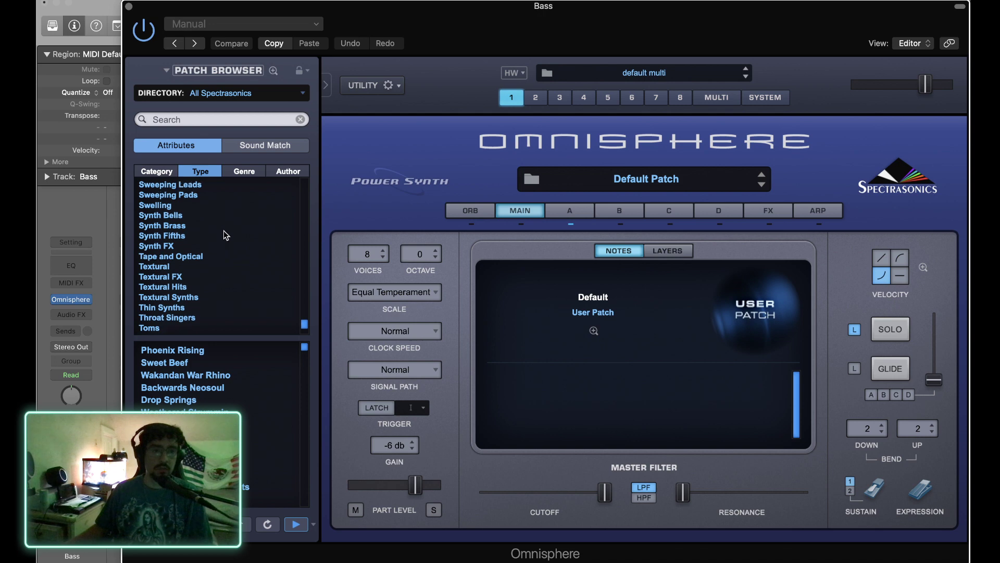
{"action": "left_click", "coordinate": [162, 175]}
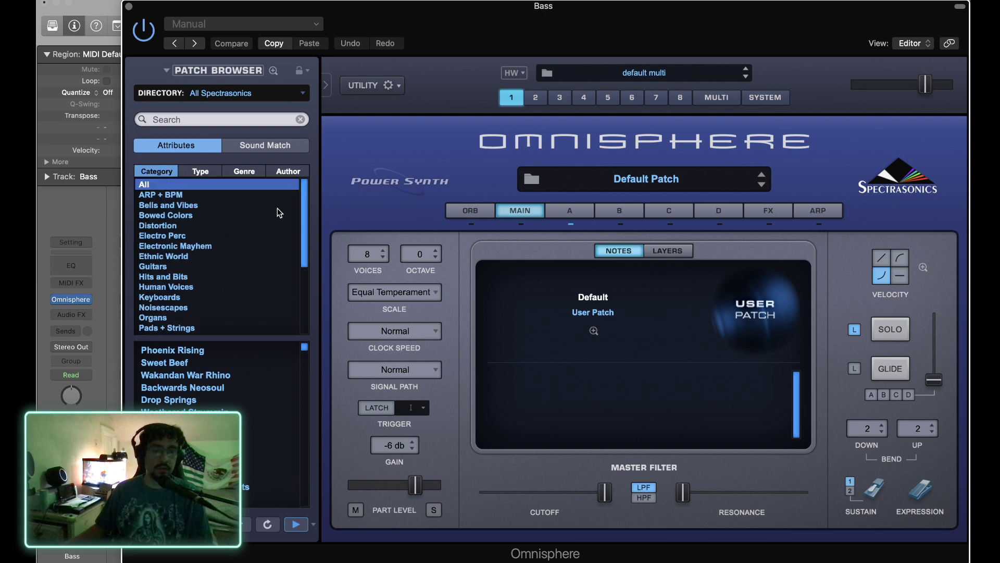
{"action": "left_click_drag", "start_coordinate": [303, 227], "coordinate": [307, 292]}
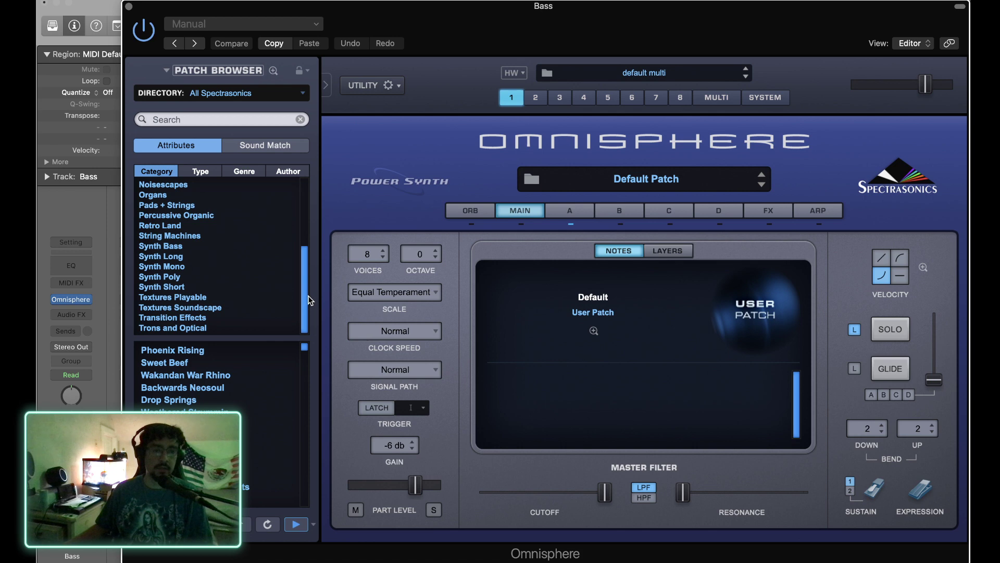
{"action": "left_click", "coordinate": [176, 245]}
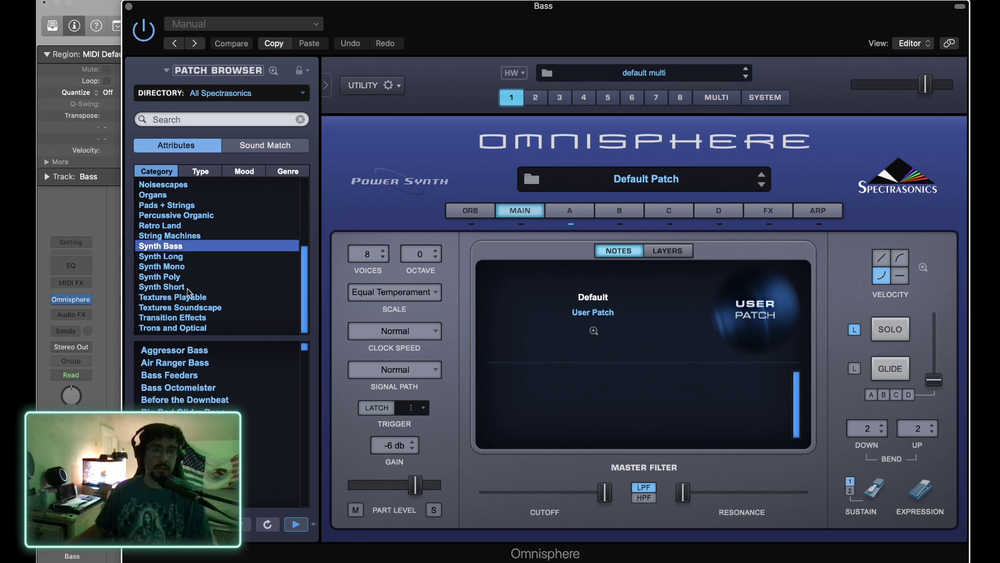
Audition the Air Ranger Bass, Bass Feeders and Bass Octomeister patches, and load Bass Feeders.
{"action": "left_click", "coordinate": [194, 362]}
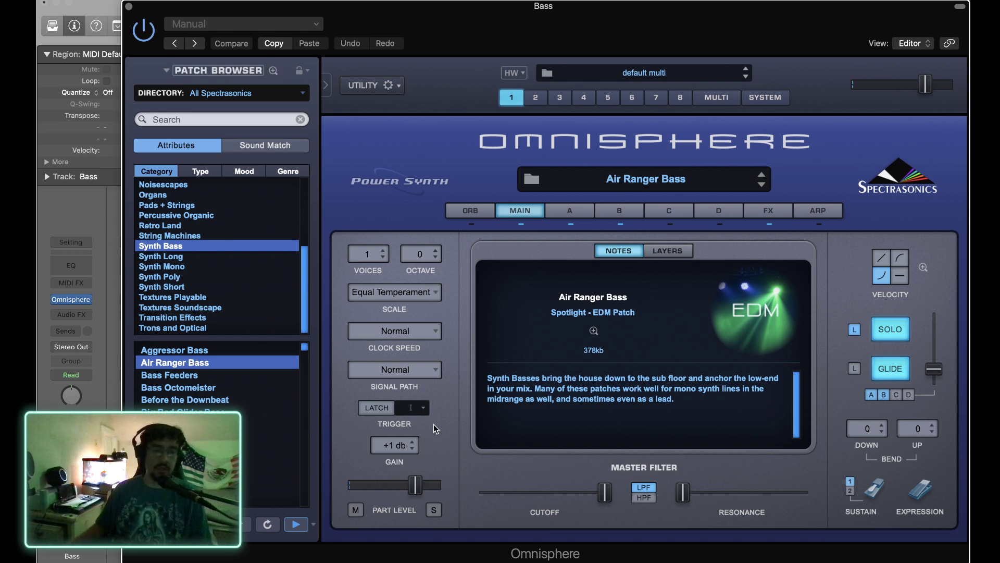
{"action": "key", "text": "Down"}
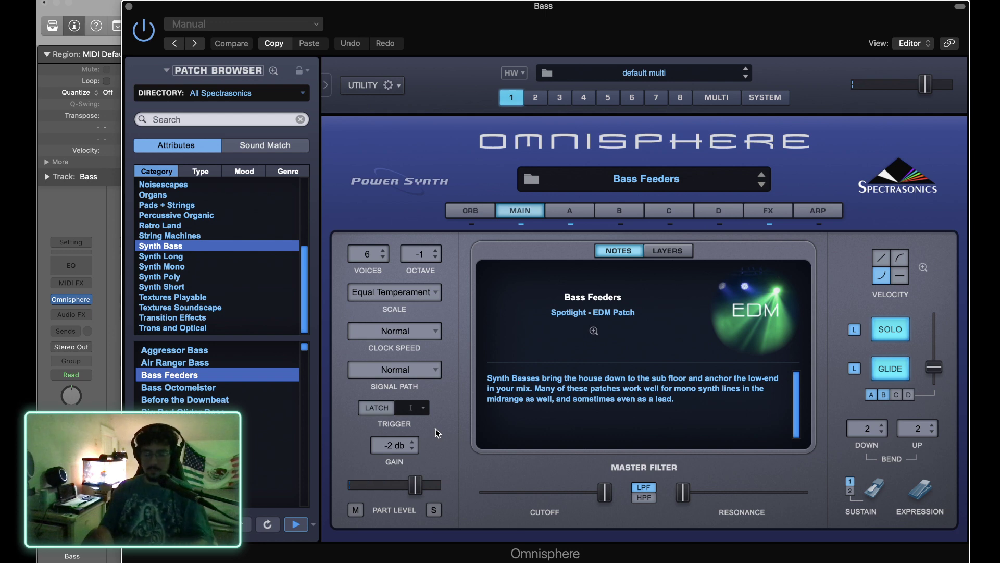
{"action": "key", "text": "Down"}
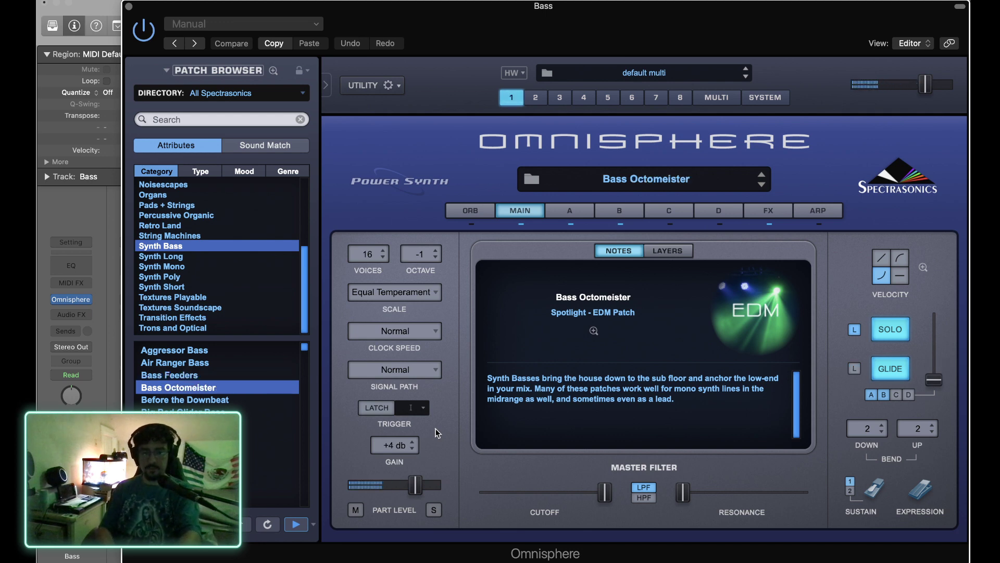
{"action": "key", "text": "Up"}
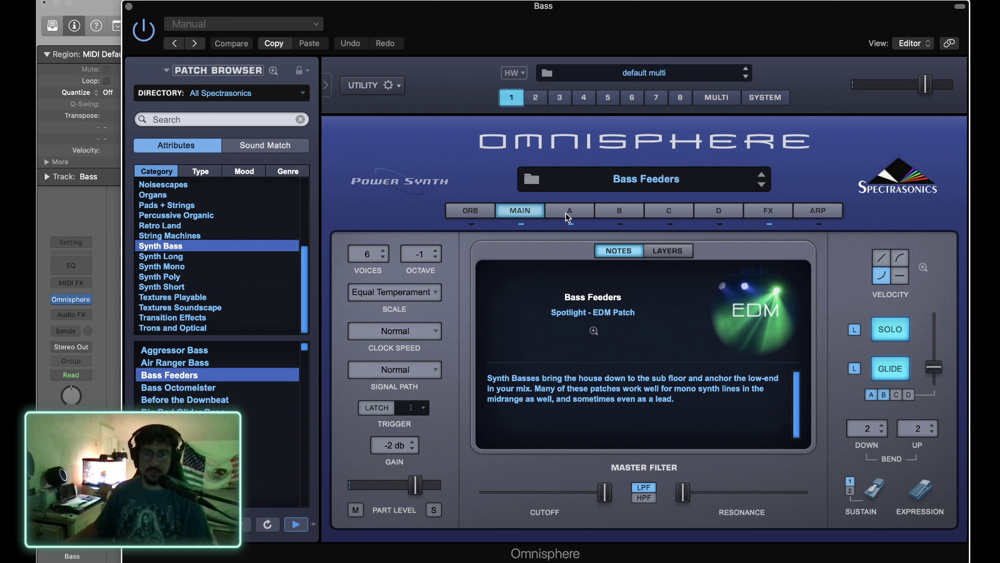
Raise the amp envelope attack slightly on layer A of the Bass Feeders patch.
{"action": "left_click", "coordinate": [569, 211]}
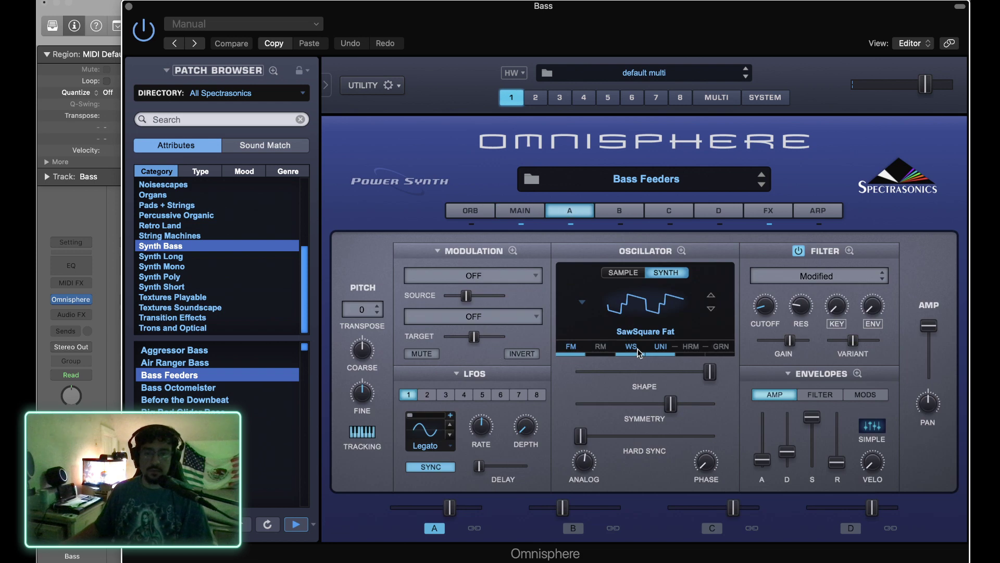
{"action": "left_click_drag", "start_coordinate": [769, 464], "coordinate": [771, 458]}
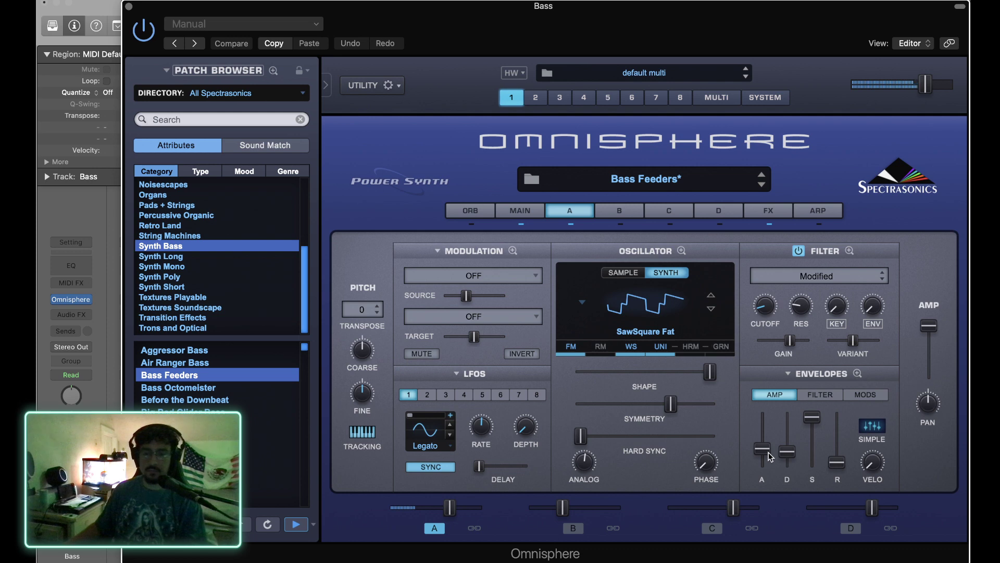
Shorten the amp attack, lower the filter cutoff and lengthen the amp release of the Bass Feeders patch.
{"action": "left_click_drag", "start_coordinate": [765, 454], "coordinate": [765, 480]}
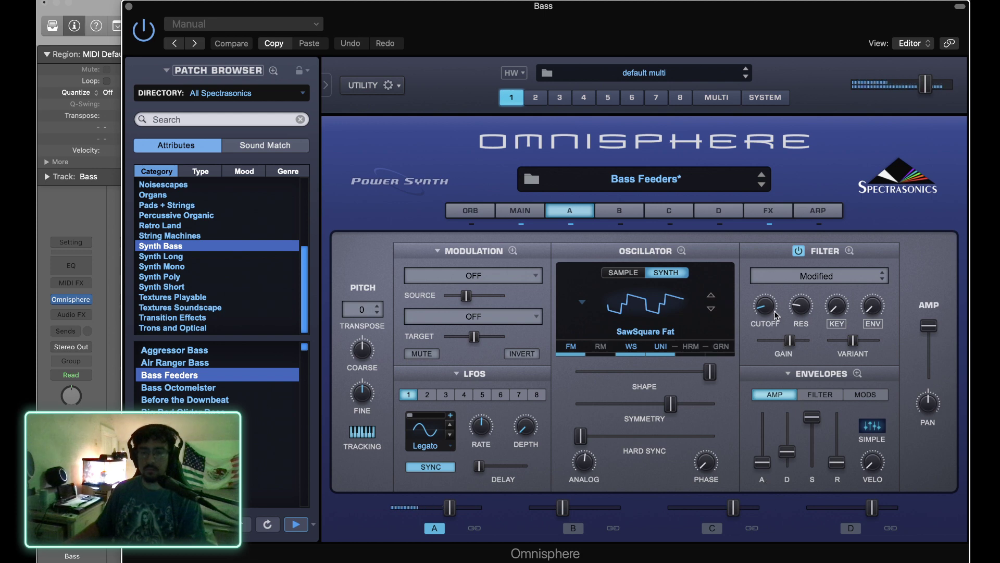
{"action": "mouse_move", "coordinate": [770, 304]}
{"action": "left_mouse_down"}
{"action": "mouse_move", "coordinate": [770, 324]}
{"action": "mouse_move", "coordinate": [770, 312]}
{"action": "left_mouse_up"}
{"action": "left_click_drag", "start_coordinate": [768, 468], "coordinate": [768, 465]}
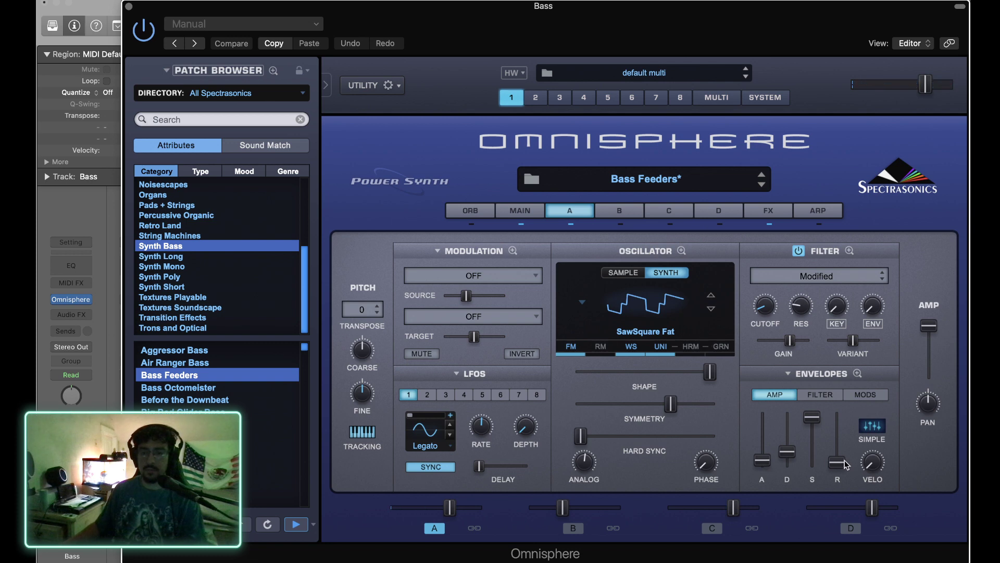
{"action": "left_click_drag", "start_coordinate": [845, 463], "coordinate": [846, 445]}
Audition the following Synth Bass patches, including Bass Octomeister and Browler Basstones, and load Circuitrix Subz.
{"action": "key", "text": "Down"}
{"action": "key", "text": "Down"}
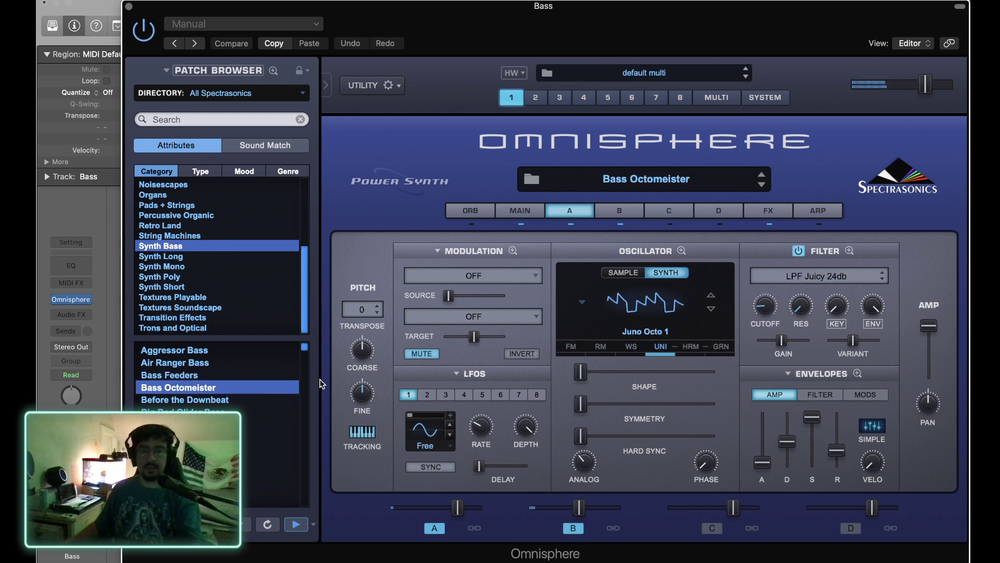
{"action": "key", "text": "Down"}
{"action": "key", "text": "Down"}
{"action": "key", "text": "Down"}
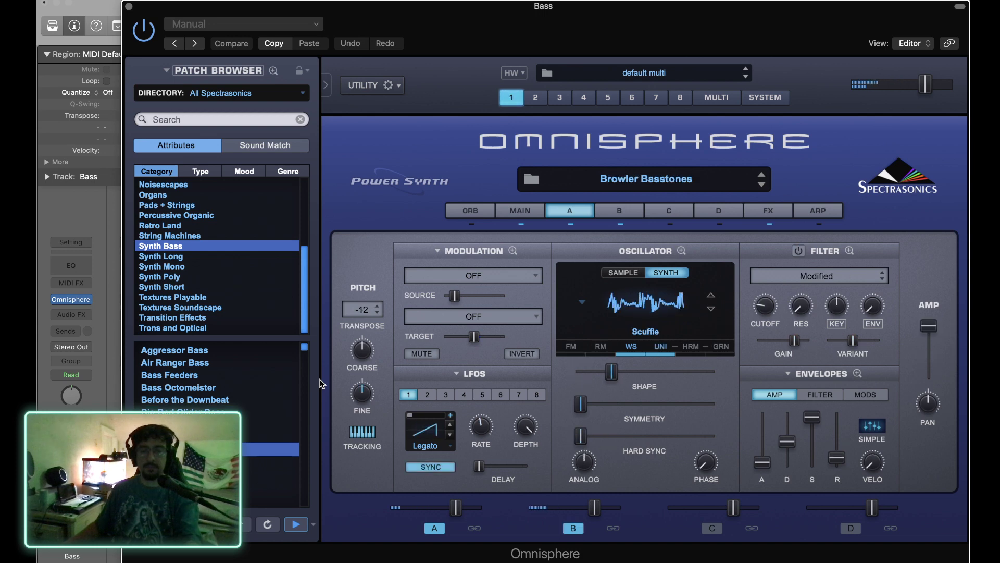
{"action": "key", "text": "Down"}
{"action": "key", "text": "Down"}
{"action": "key", "text": "Down"}
{"action": "key", "text": "Down"}
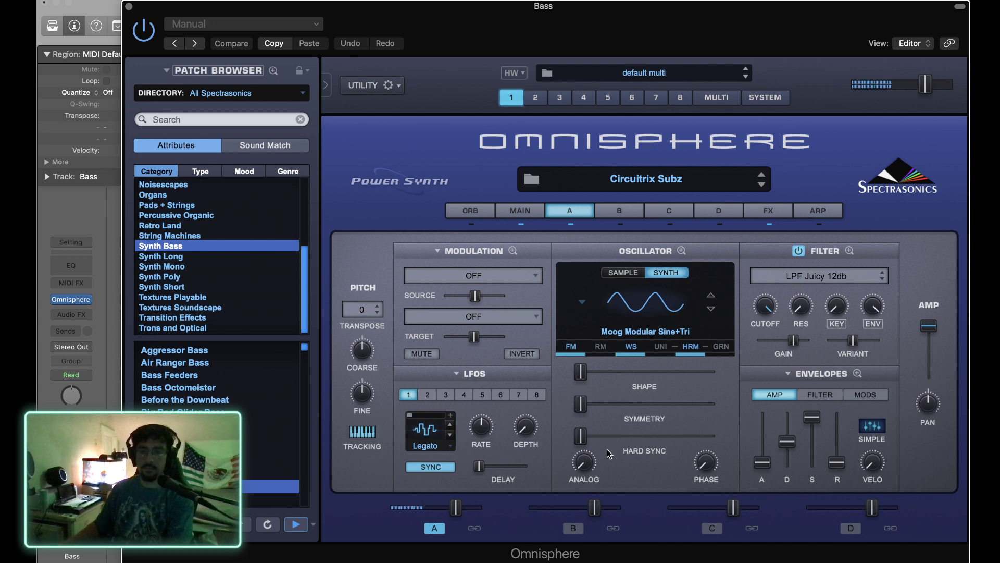
Lower the filter cutoff strongly and raise the amp attack slightly on layer A of Circuitrix Subz.
{"action": "left_click_drag", "start_coordinate": [763, 462], "coordinate": [766, 455]}
{"action": "left_click_drag", "start_coordinate": [764, 305], "coordinate": [758, 414]}
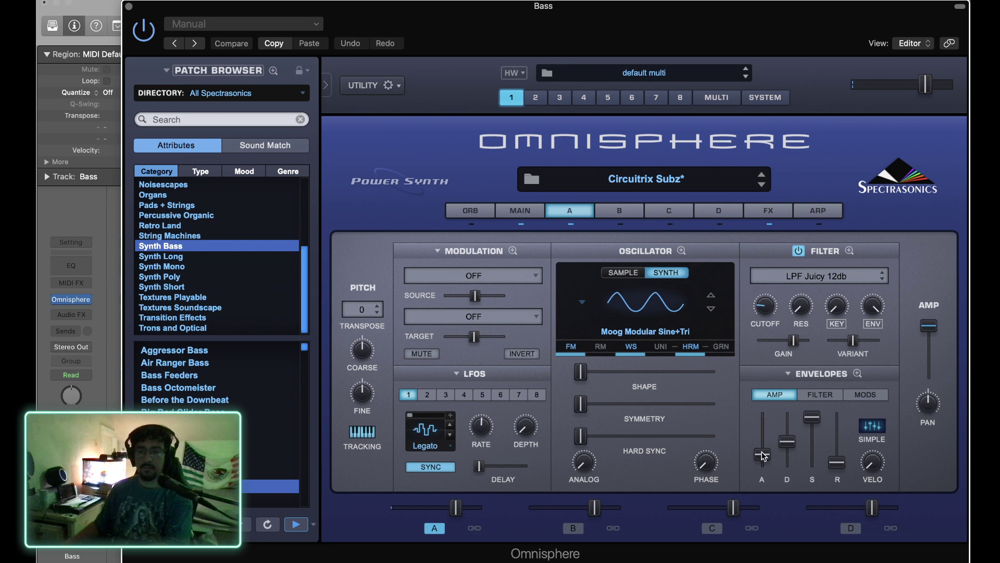
{"action": "left_click_drag", "start_coordinate": [762, 455], "coordinate": [759, 468]}
{"action": "left_click_drag", "start_coordinate": [766, 474], "coordinate": [764, 464]}
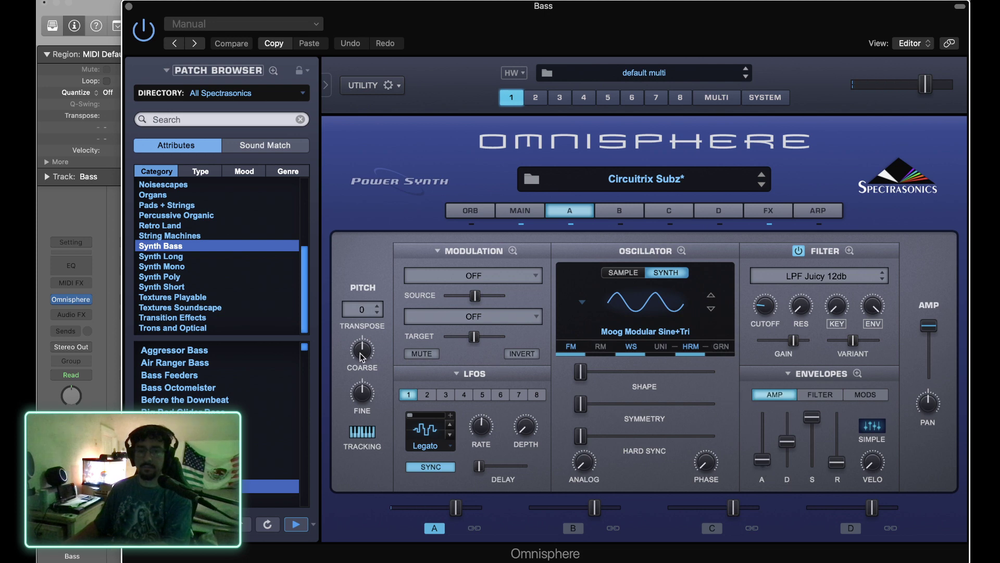
Transpose layer A to -2 and lengthen the release of its amp envelope.
{"action": "left_click", "coordinate": [378, 313]}
{"action": "left_click_drag", "start_coordinate": [843, 463], "coordinate": [845, 451]}
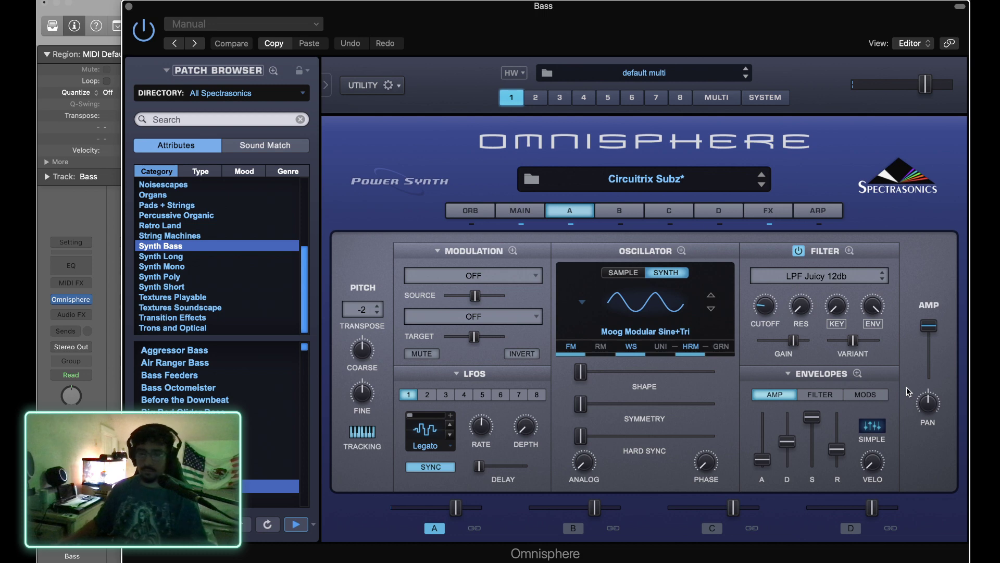
{"action": "left_click_drag", "start_coordinate": [843, 446], "coordinate": [842, 442]}
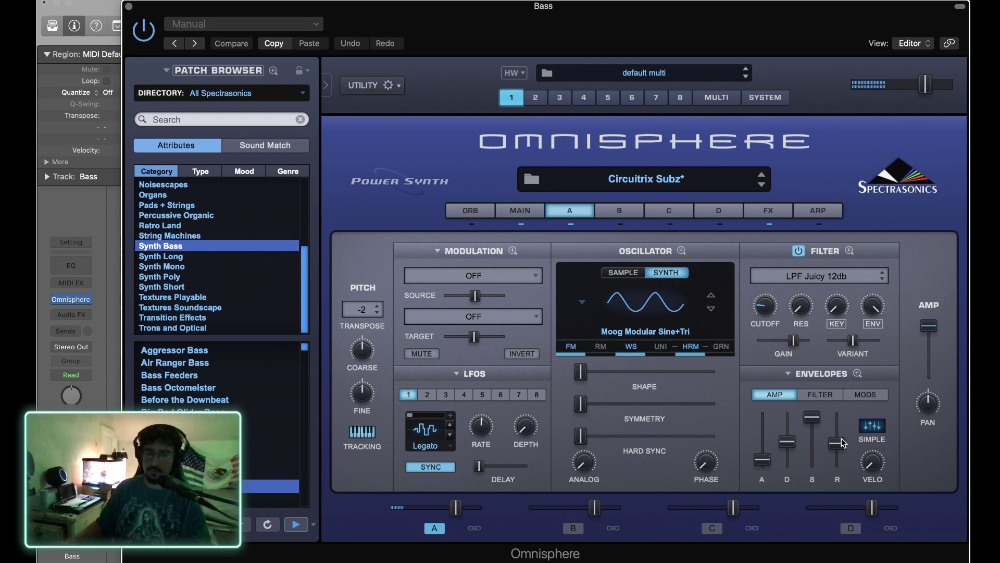
Try the Circuitrix Subz patch with Glide switched on, and turn Glide back off.
{"action": "left_click", "coordinate": [518, 215]}
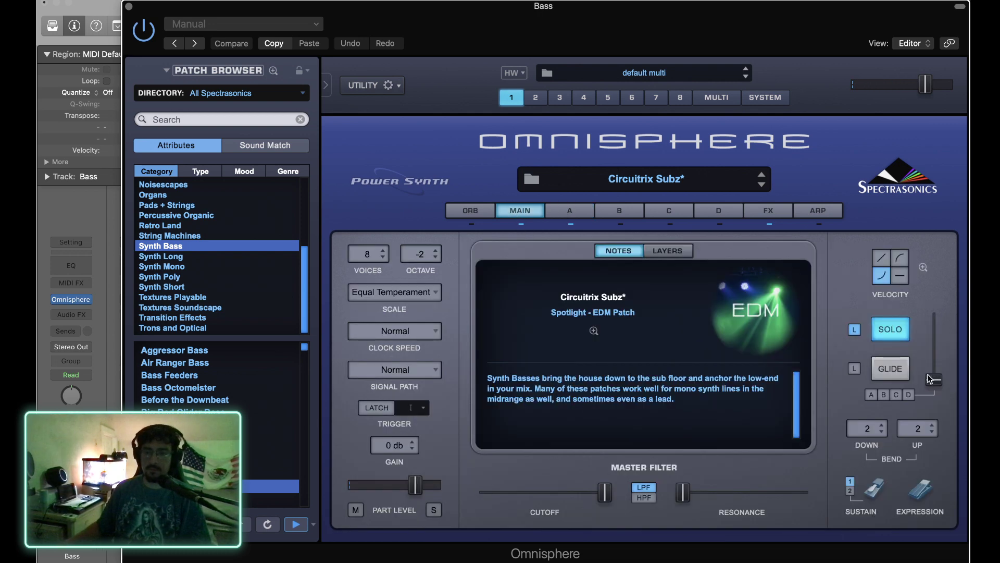
{"action": "left_click", "coordinate": [886, 367]}
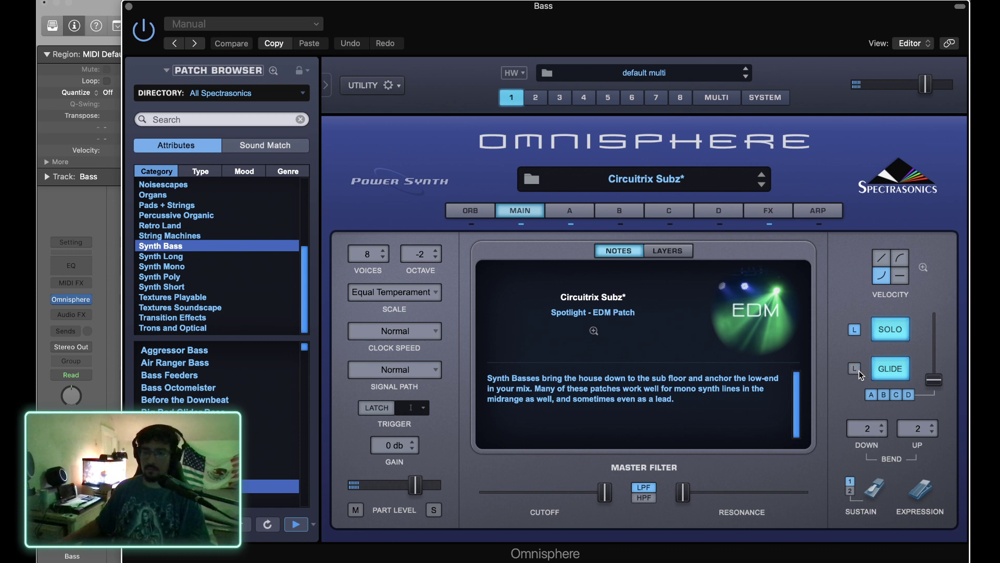
{"action": "left_click", "coordinate": [883, 367]}
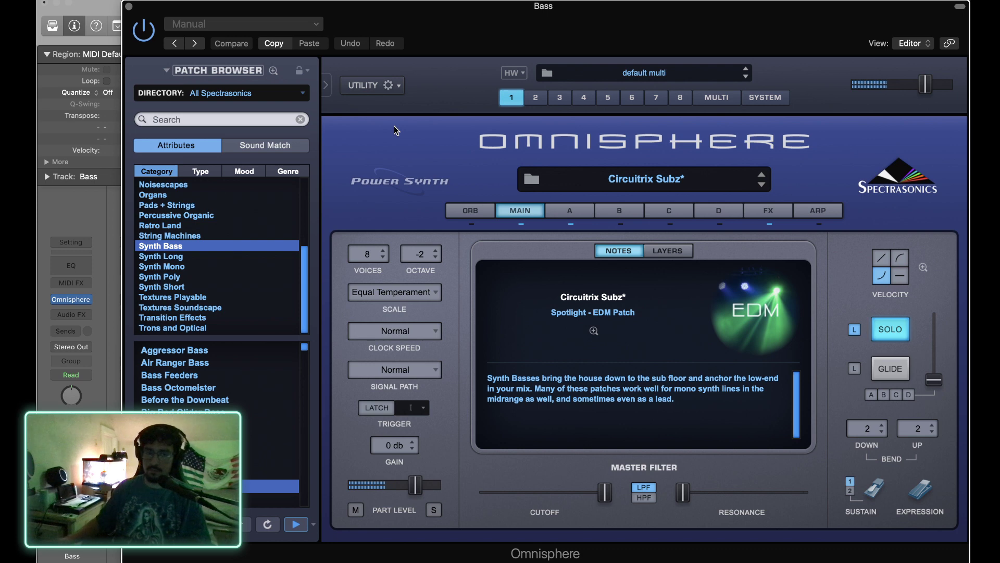
Close Omnisphere and play the song from bar 43 to rehearse the bass part along with it.
{"action": "left_click", "coordinate": [129, 7]}
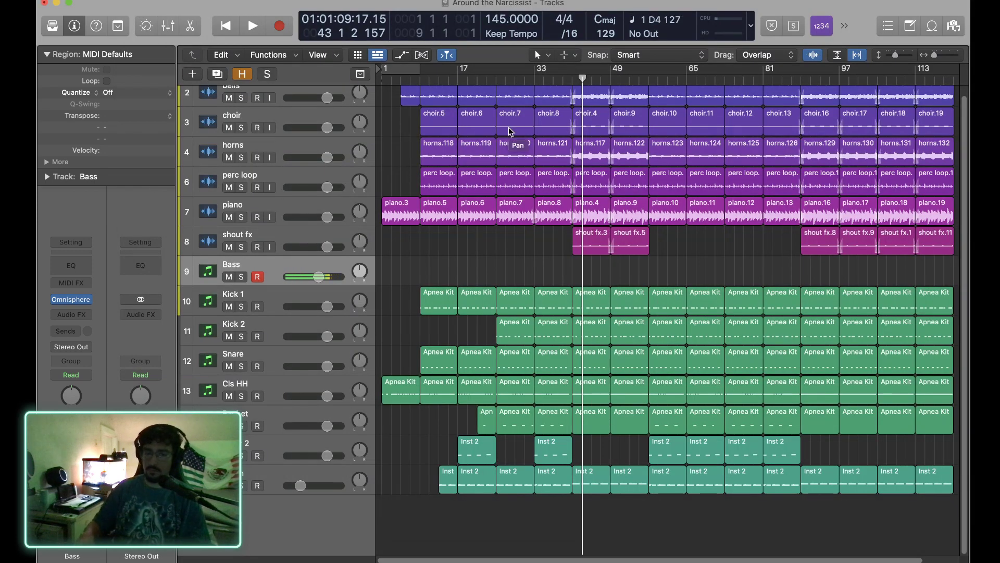
{"action": "key", "text": "space"}
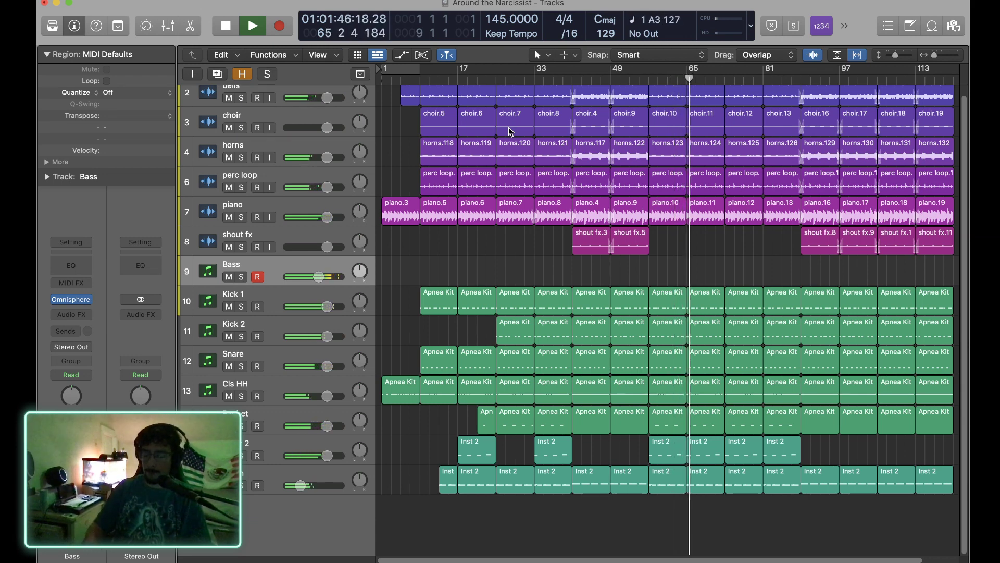
{"action": "key", "text": "space"}
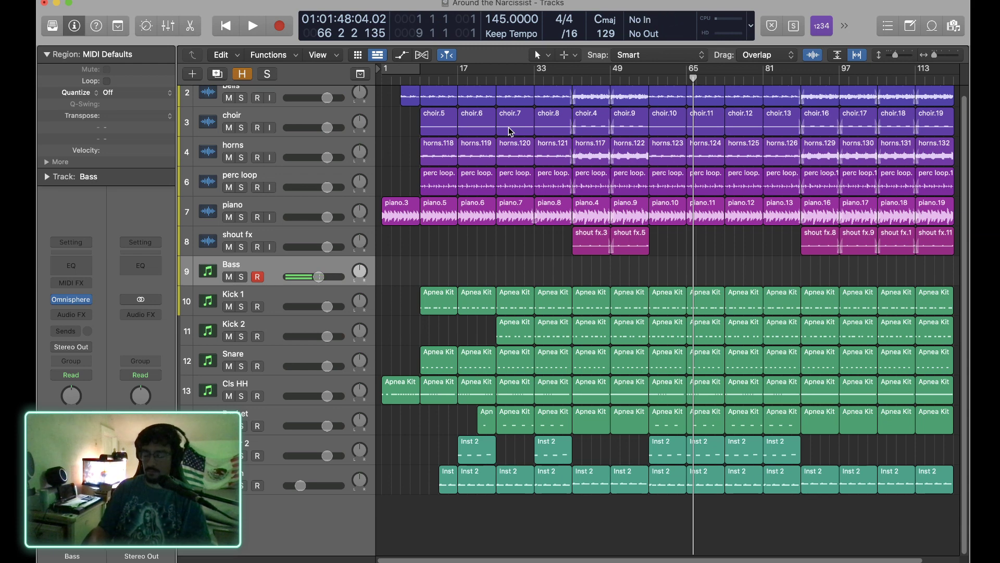
{"action": "key", "text": "space"}
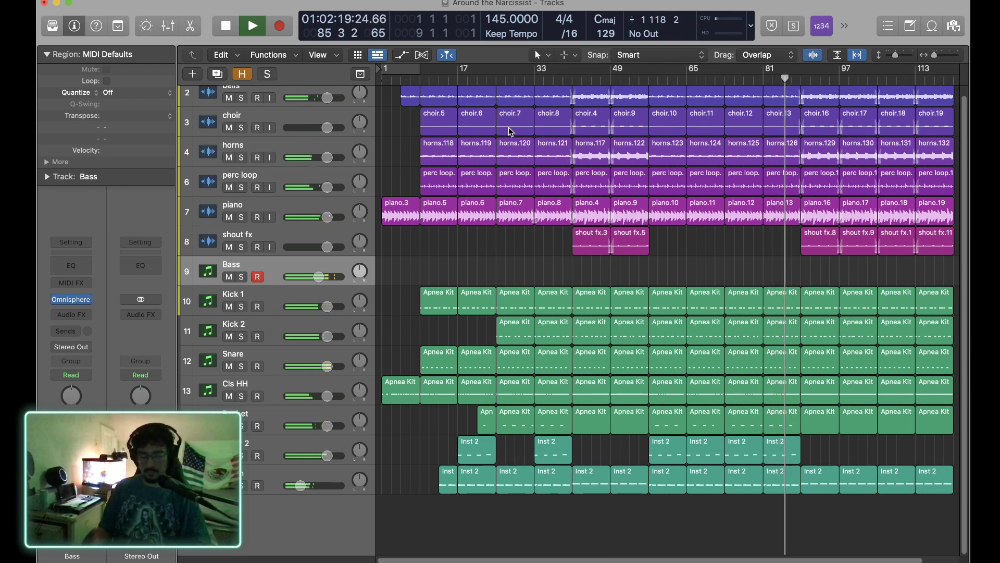
{"action": "key", "text": "space"}
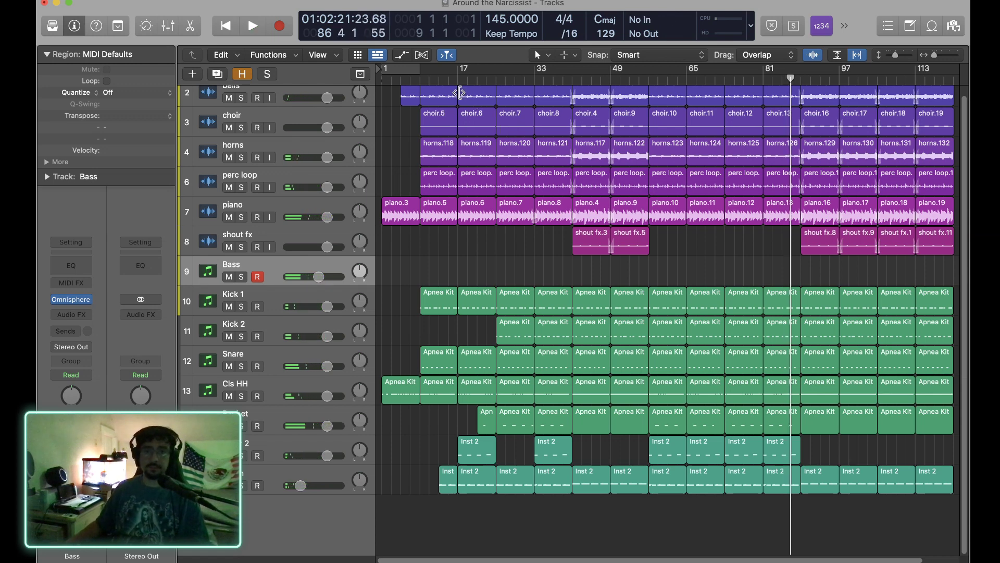
Record an eight-bar MIDI performance on the Bass track from bar 17 to bar 25.
{"action": "left_click", "coordinate": [457, 79]}
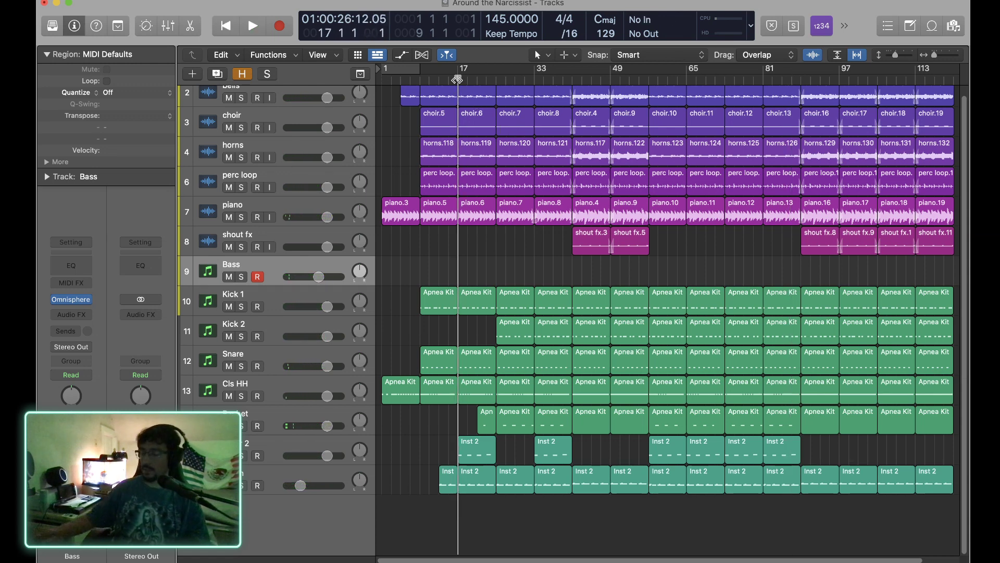
{"action": "key", "text": "space"}
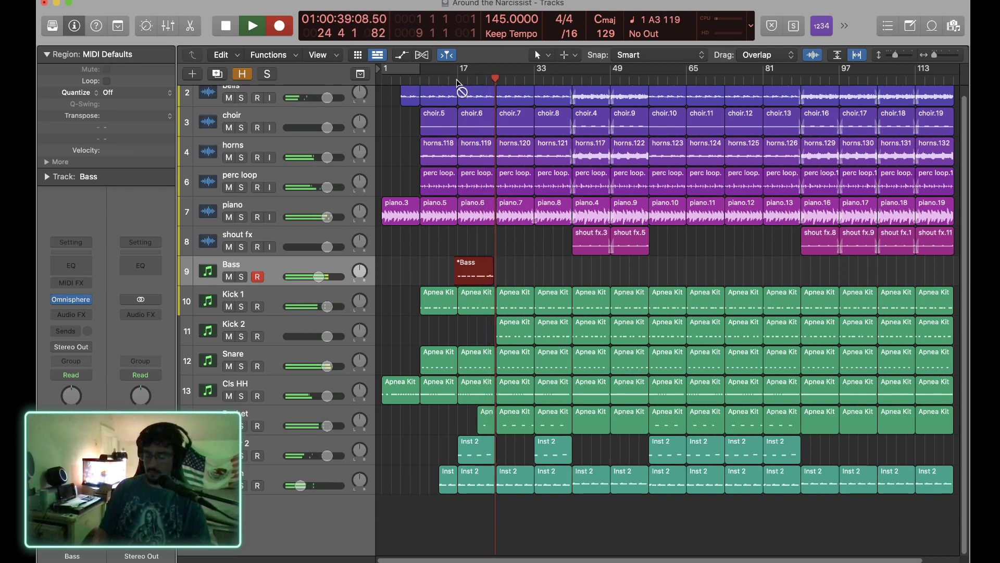
{"action": "key", "text": "space"}
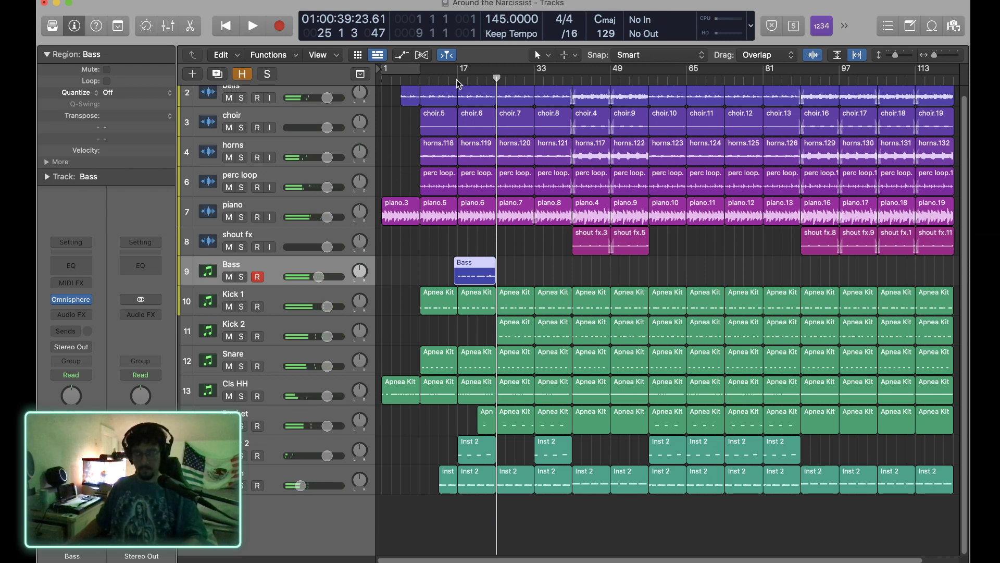
Open the recorded Bass region in the Piano Roll and lower its second and fourth notes two semitones to G3.
{"action": "key", "text": "super+4"}
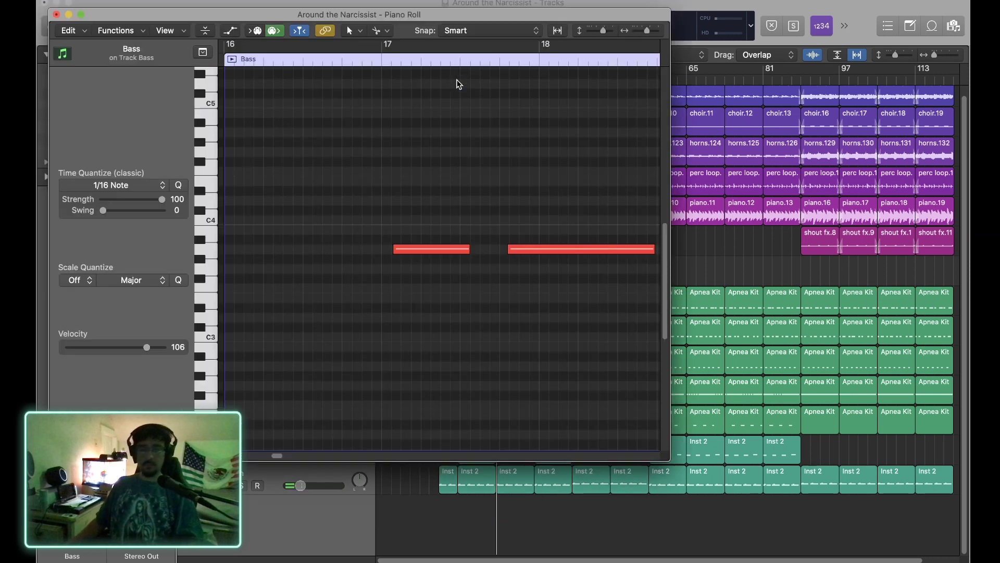
{"action": "left_click", "coordinate": [232, 60]}
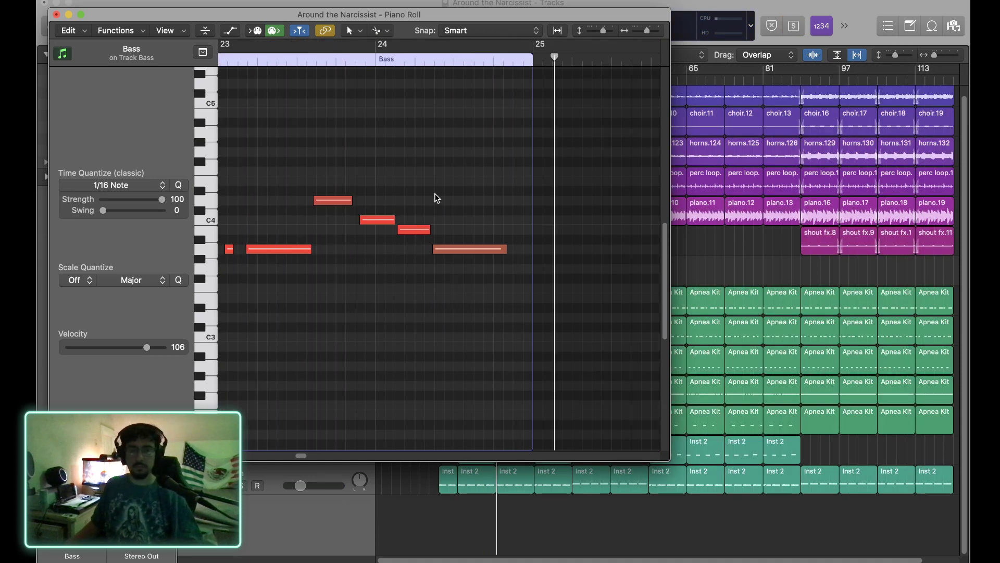
{"action": "left_click", "coordinate": [558, 31]}
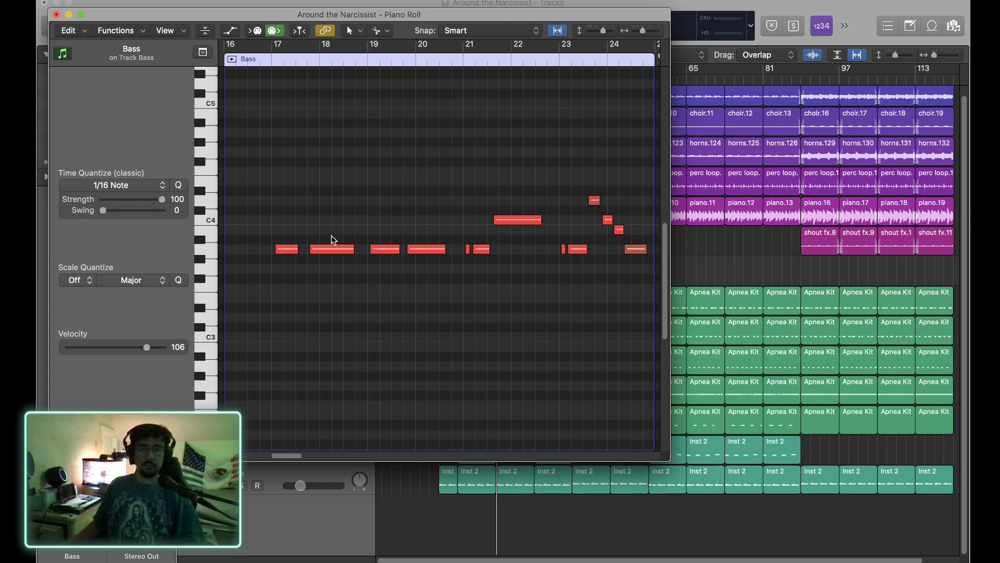
{"action": "left_click", "coordinate": [330, 251]}
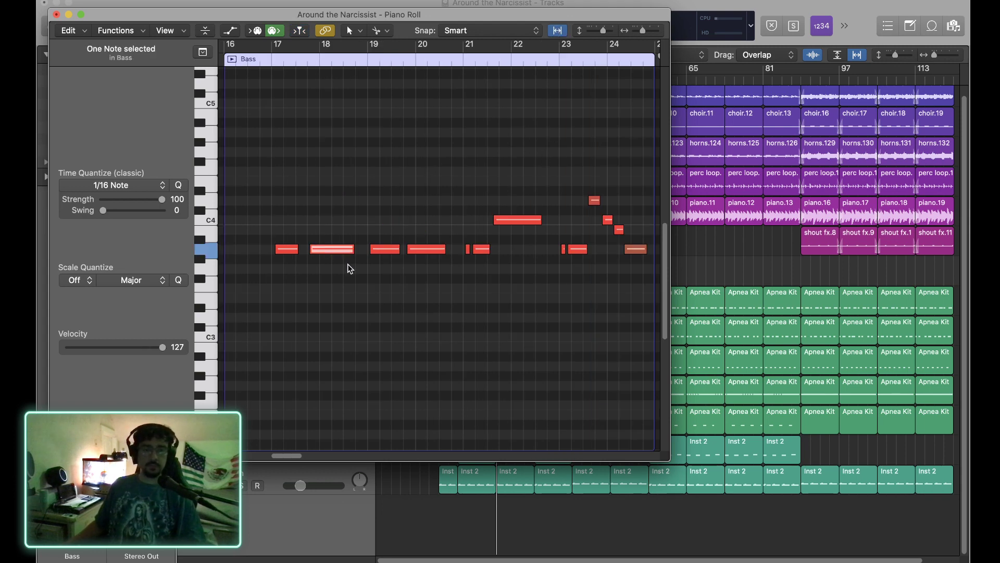
{"action": "key", "text": "alt+Down"}
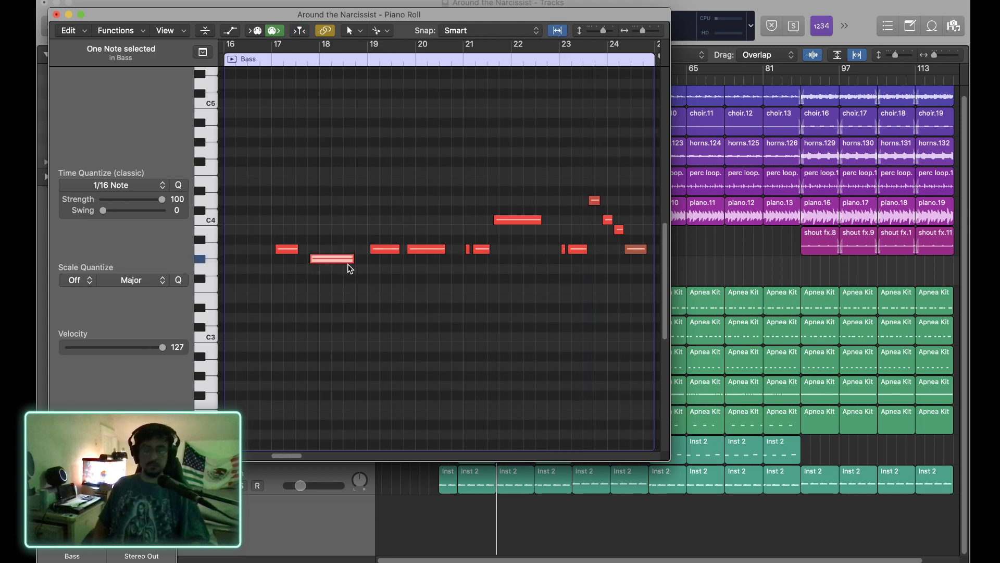
{"action": "key", "text": "alt+Down"}
{"action": "key", "text": "Right"}
{"action": "key", "text": "Right"}
{"action": "key", "text": "alt+Down"}
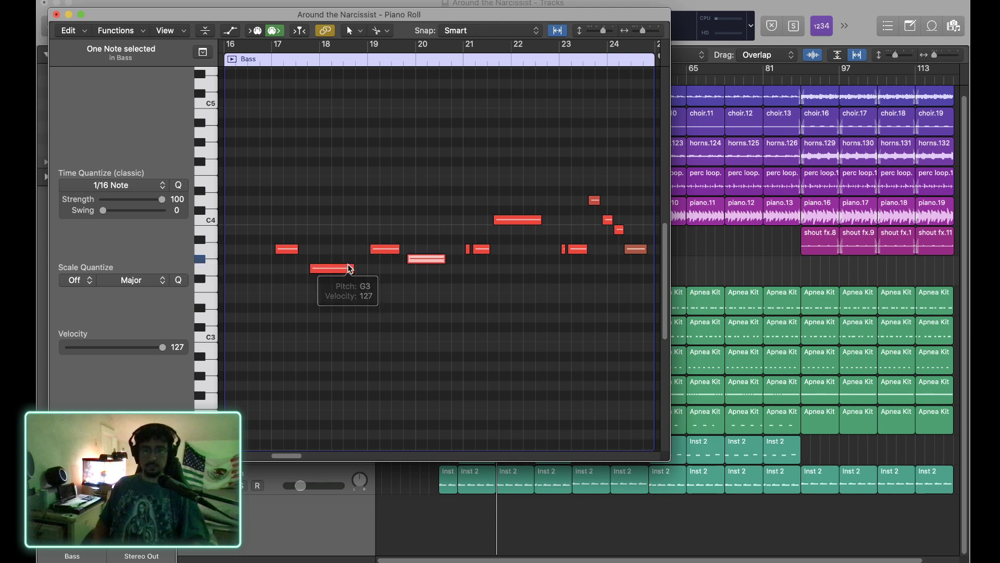
{"action": "key", "text": "alt+Down"}
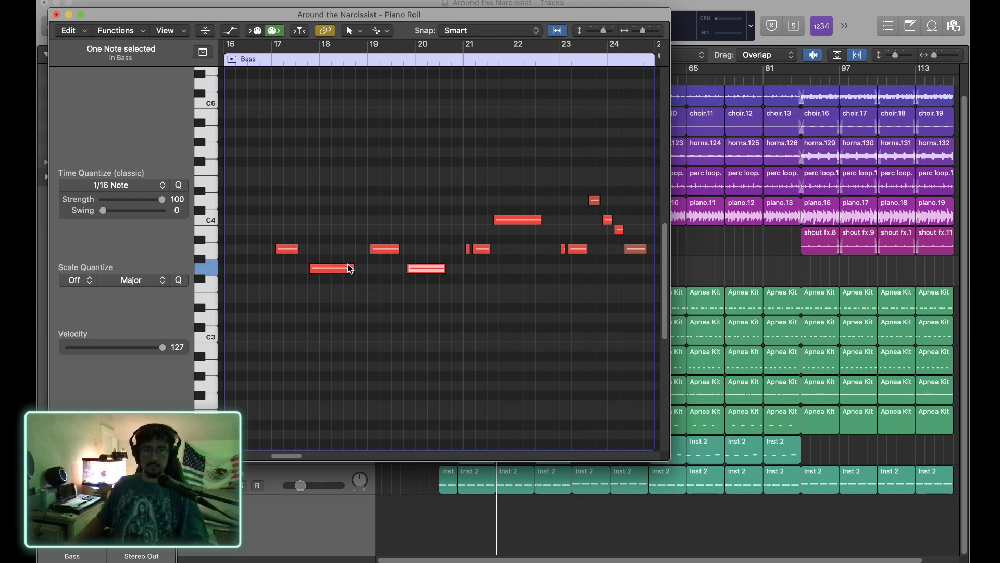
Trim the start of the Bass region to bar 17 and listen to the region soloed.
{"action": "left_click", "coordinate": [271, 57]}
{"action": "key", "text": "space"}
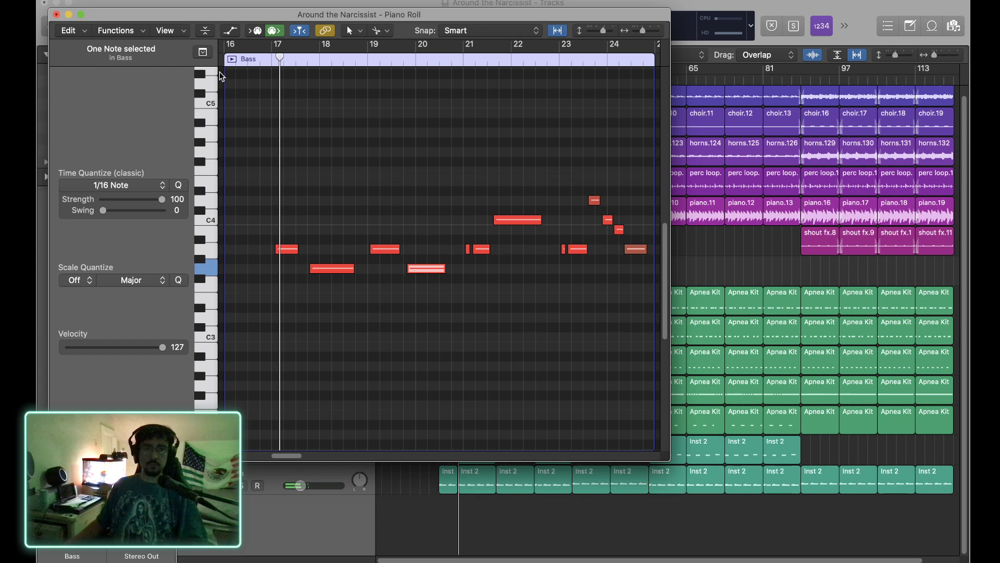
{"action": "left_click_drag", "start_coordinate": [227, 70], "coordinate": [274, 73]}
{"action": "key", "text": "ctrl+s"}
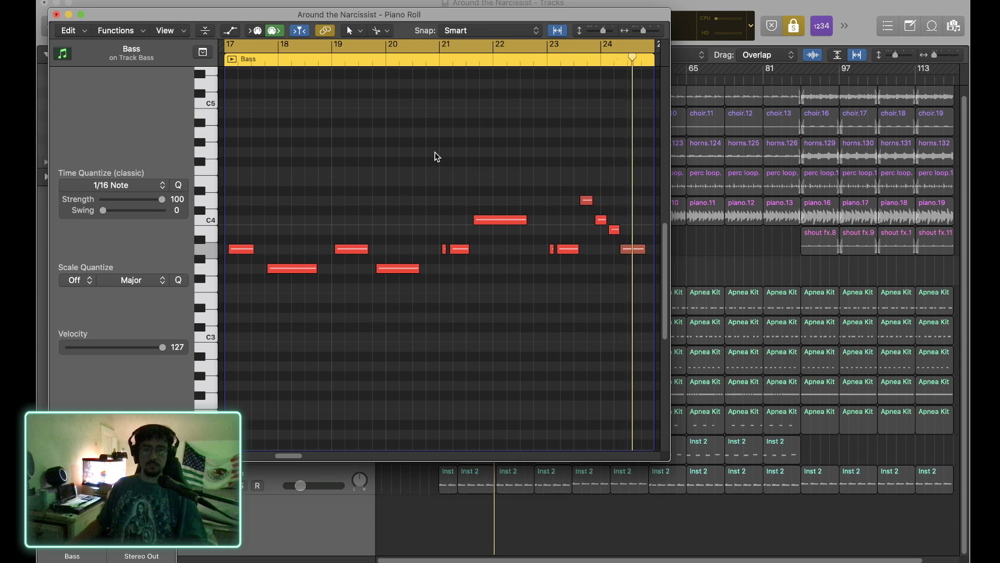
{"action": "key", "text": "ctrl+s"}
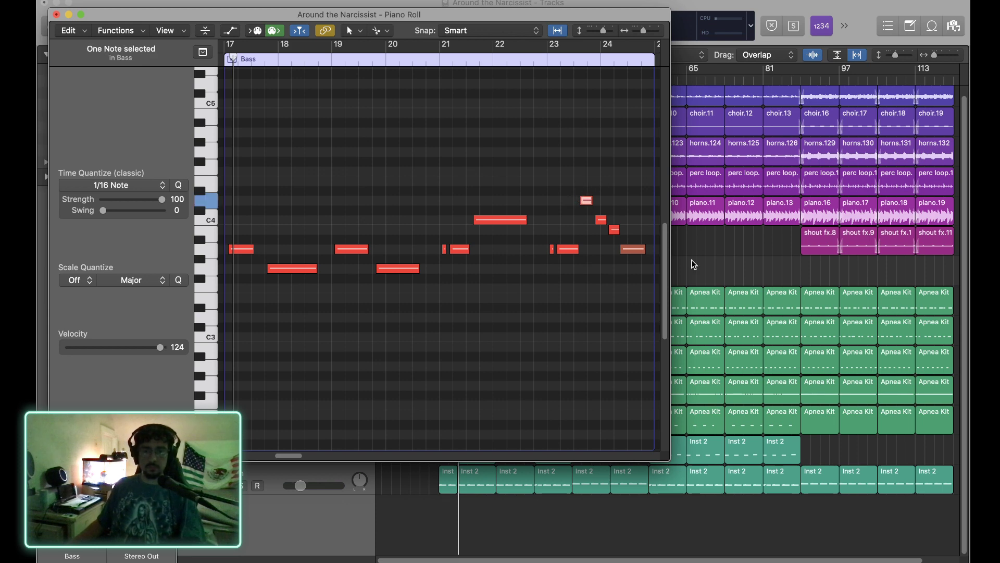
Lower the high note near the end of bar 23 three semitones to B3 and play the bass part back.
{"action": "key", "text": "alt+Down"}
{"action": "key", "text": "alt+Down"}
{"action": "key", "text": "alt+Down"}
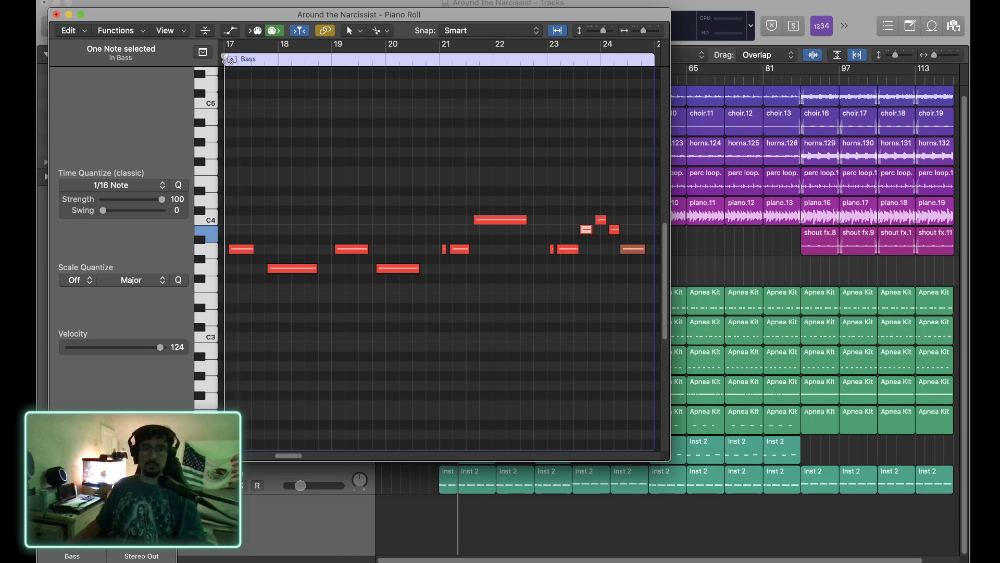
{"action": "left_click", "coordinate": [229, 59]}
{"action": "key", "text": "space"}
{"action": "left_click", "coordinate": [537, 62]}
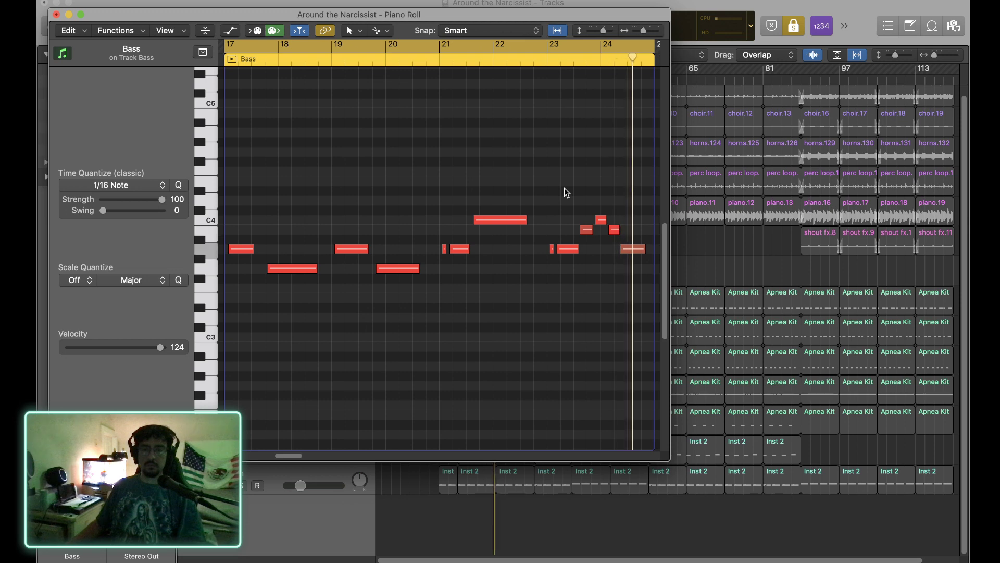
Set the three short notes of the closing run to C4, B3 and G3, and replay the bass part soloed.
{"action": "key", "text": "space"}
{"action": "key", "text": "ctrl+s"}
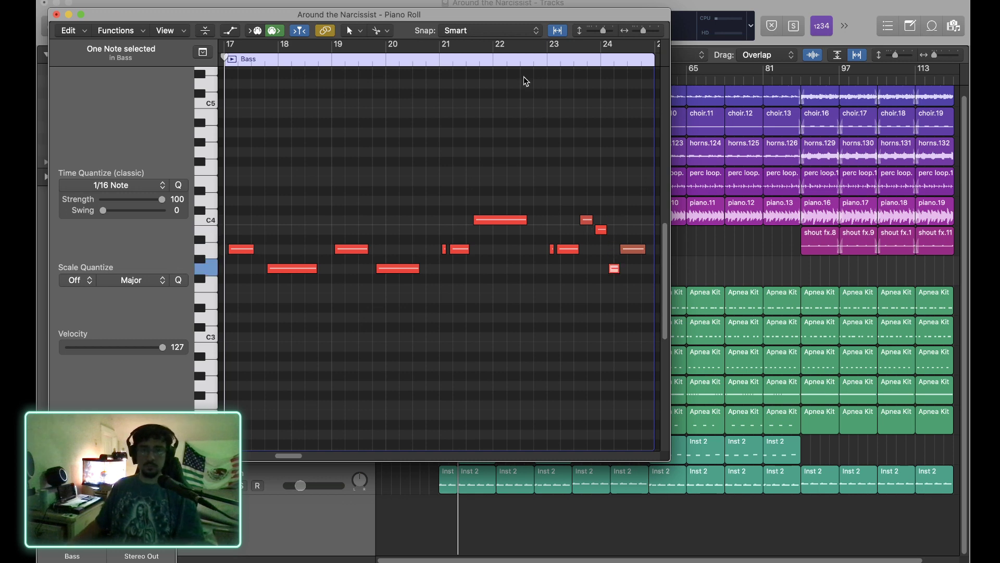
{"action": "left_click", "coordinate": [232, 62]}
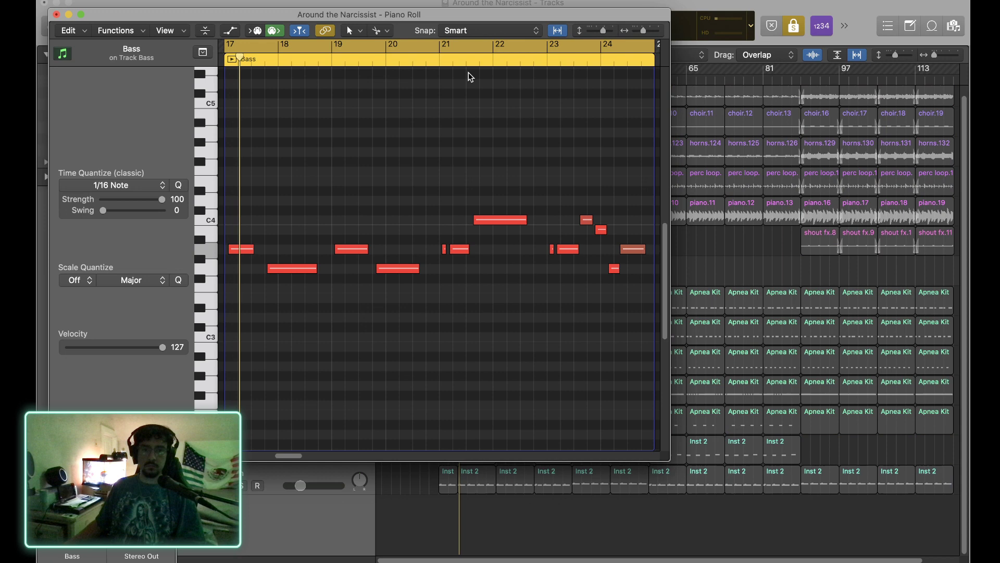
{"action": "left_click", "coordinate": [523, 61]}
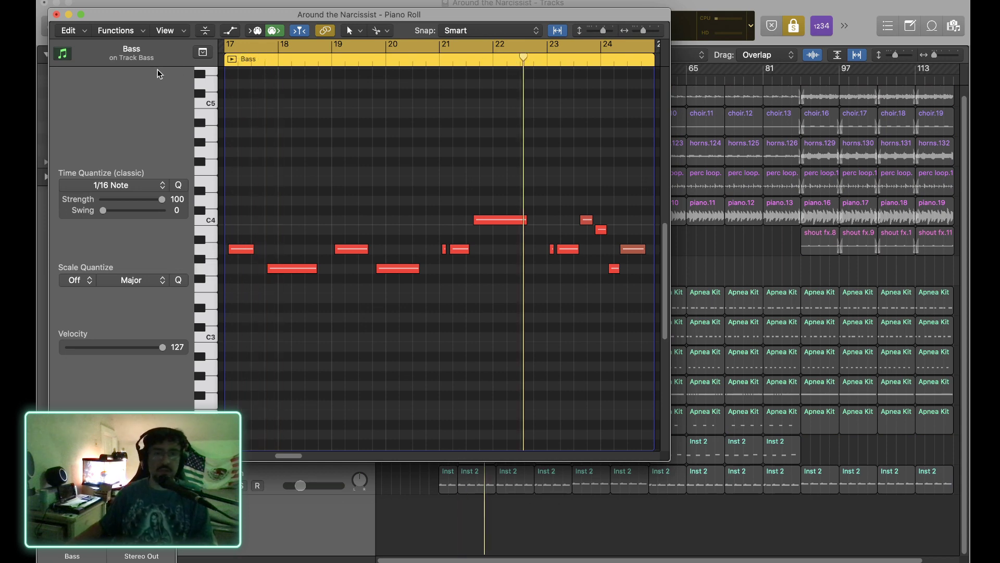
Try replacing the short A3 note at bar 23 by extending the following A3 note back to the bar line, and play the result.
{"action": "left_click", "coordinate": [232, 62]}
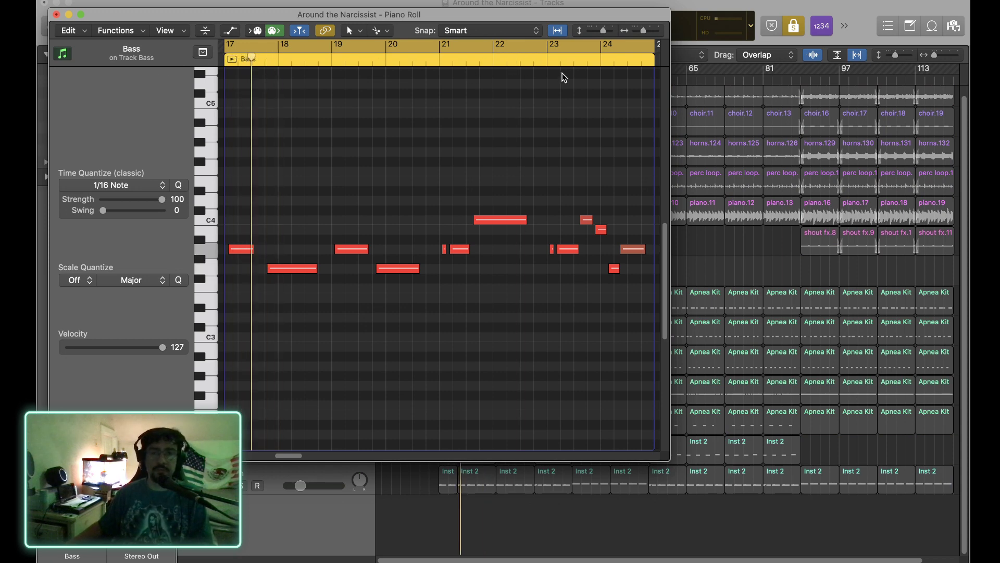
{"action": "left_click", "coordinate": [530, 62]}
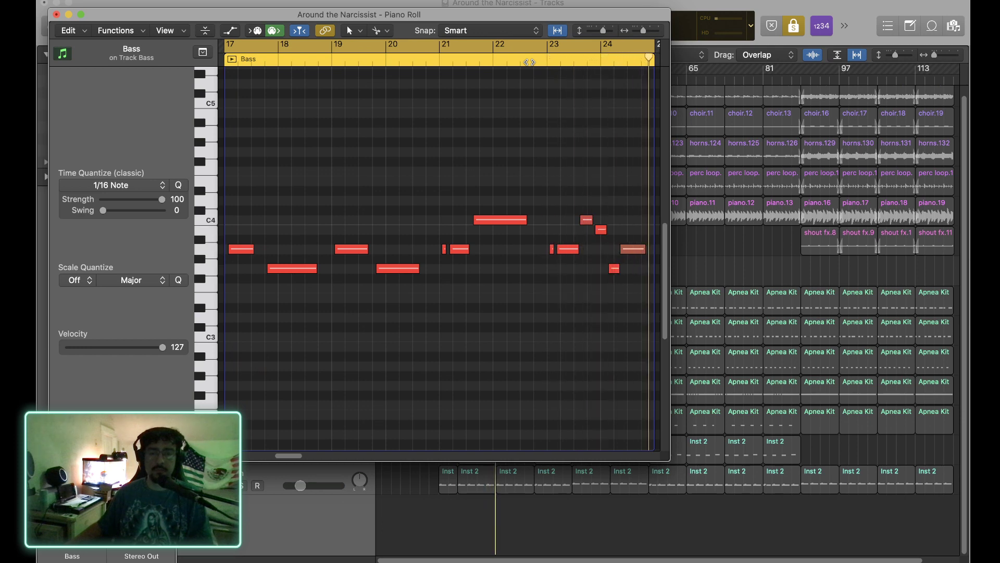
{"action": "left_click", "coordinate": [530, 62]}
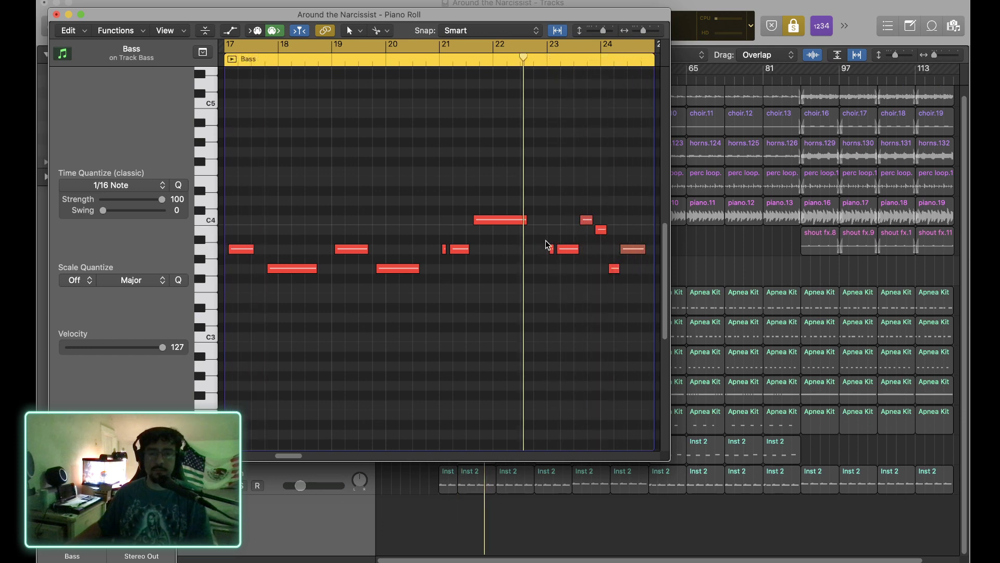
{"action": "left_click_drag", "start_coordinate": [561, 250], "coordinate": [553, 256]}
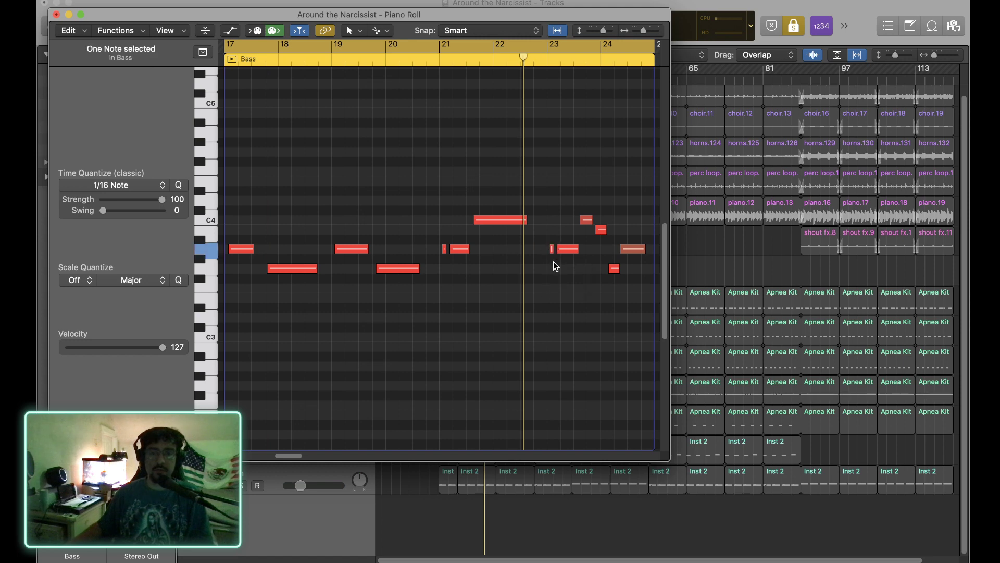
{"action": "key", "text": "Delete"}
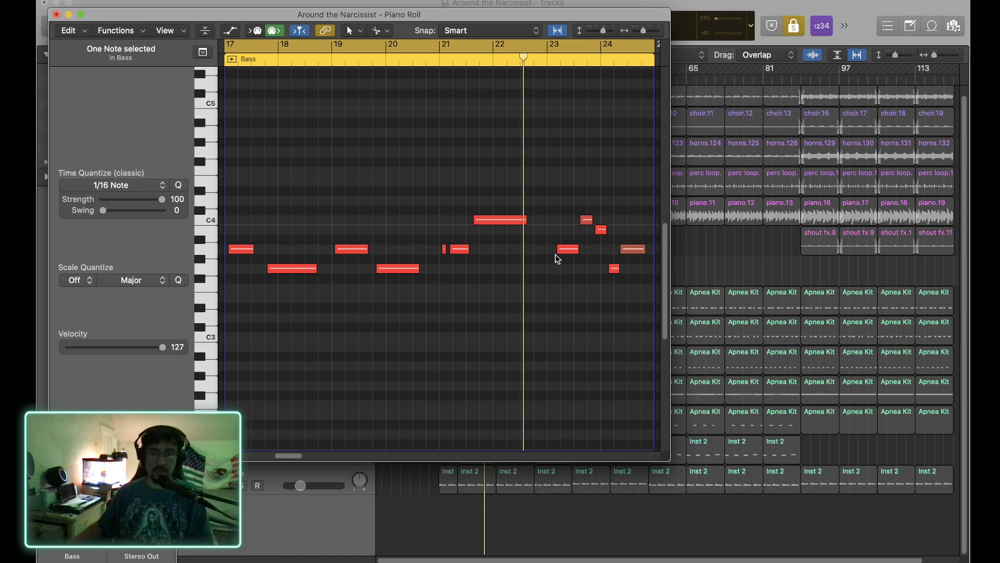
{"action": "left_click_drag", "start_coordinate": [560, 255], "coordinate": [541, 241]}
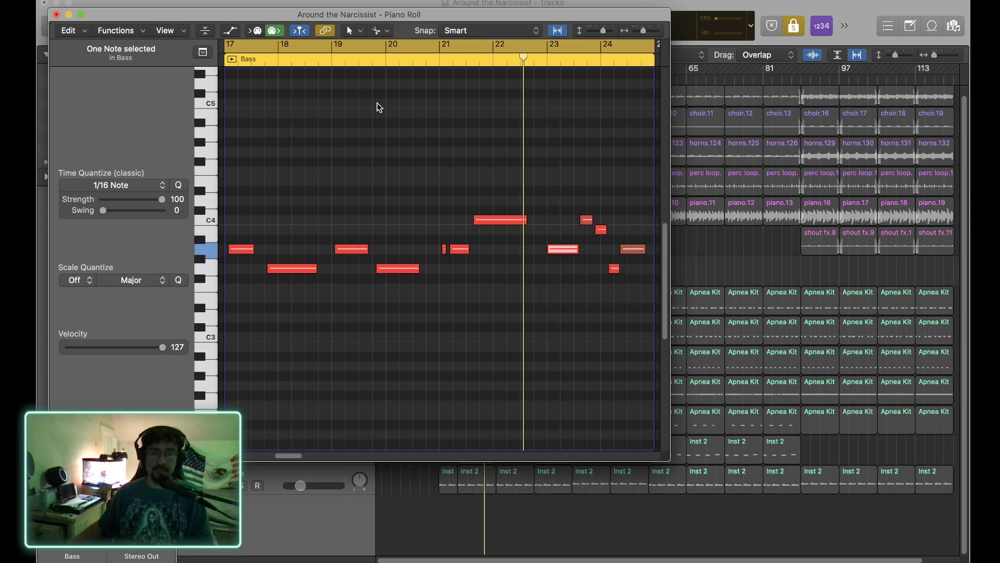
{"action": "double_click", "coordinate": [381, 63]}
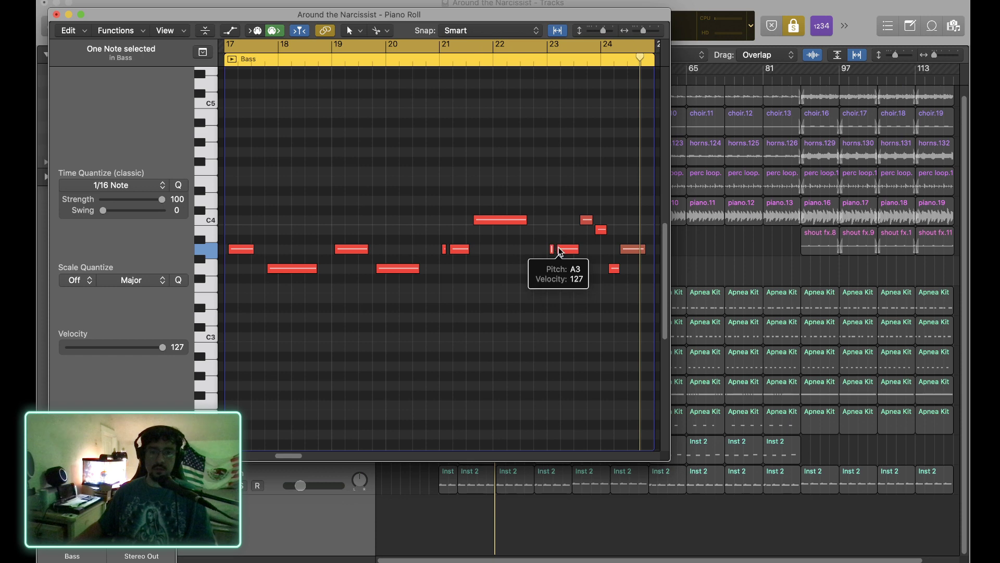
Trim the start of the longer A3 note in bar 23 to 23 2 1 1, lengthen the short A3 before it, and replay the passage.
{"action": "left_click_drag", "start_coordinate": [558, 250], "coordinate": [563, 252]}
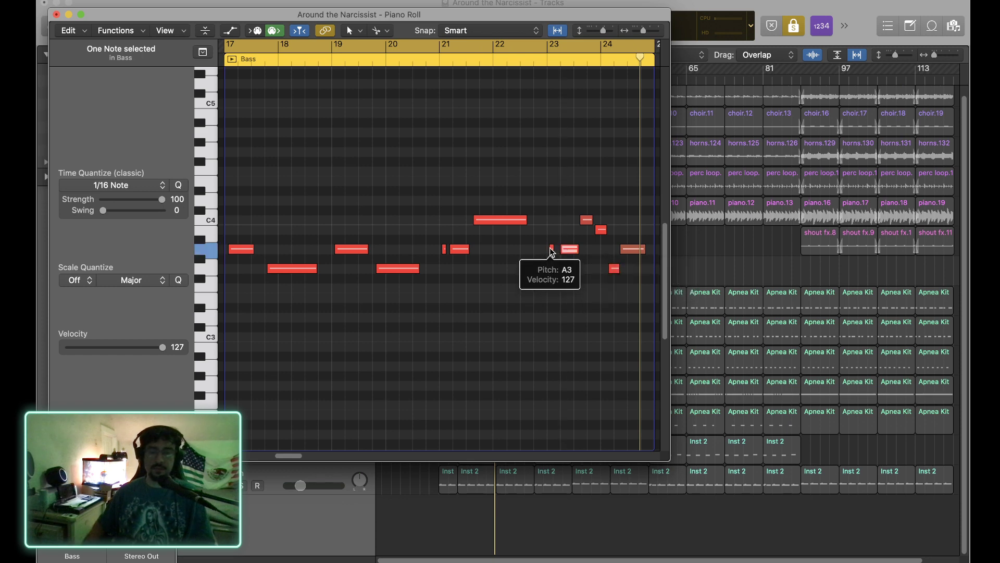
{"action": "scroll", "coordinate": [552, 252], "scroll_direction": "up", "scroll_amount": 5}
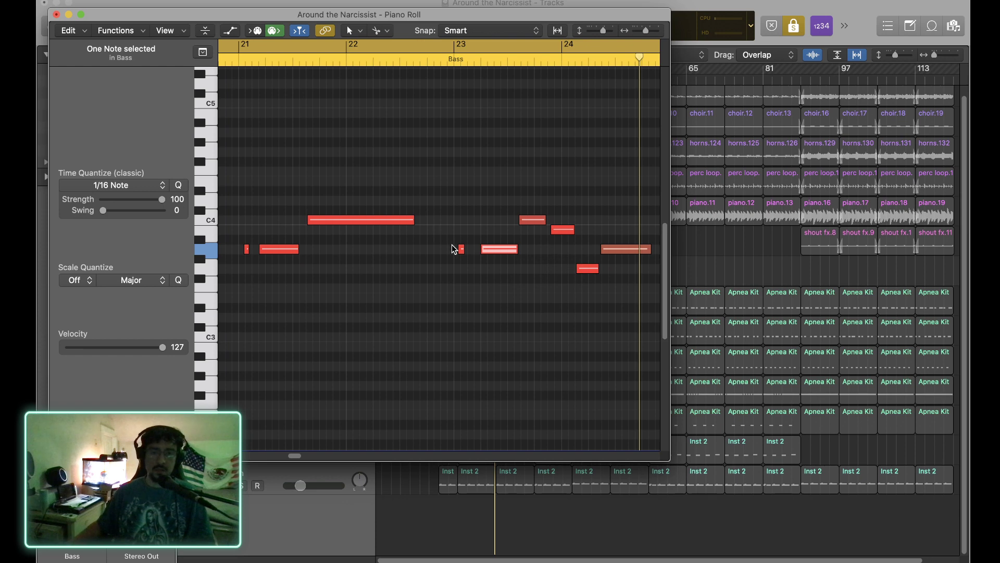
{"action": "left_click", "coordinate": [461, 252]}
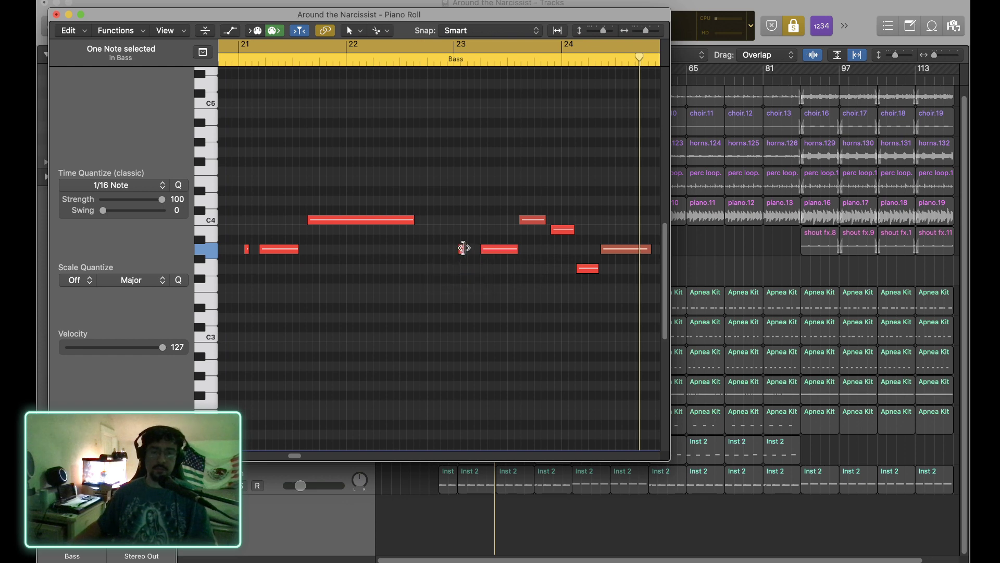
{"action": "left_click_drag", "start_coordinate": [464, 248], "coordinate": [461, 255]}
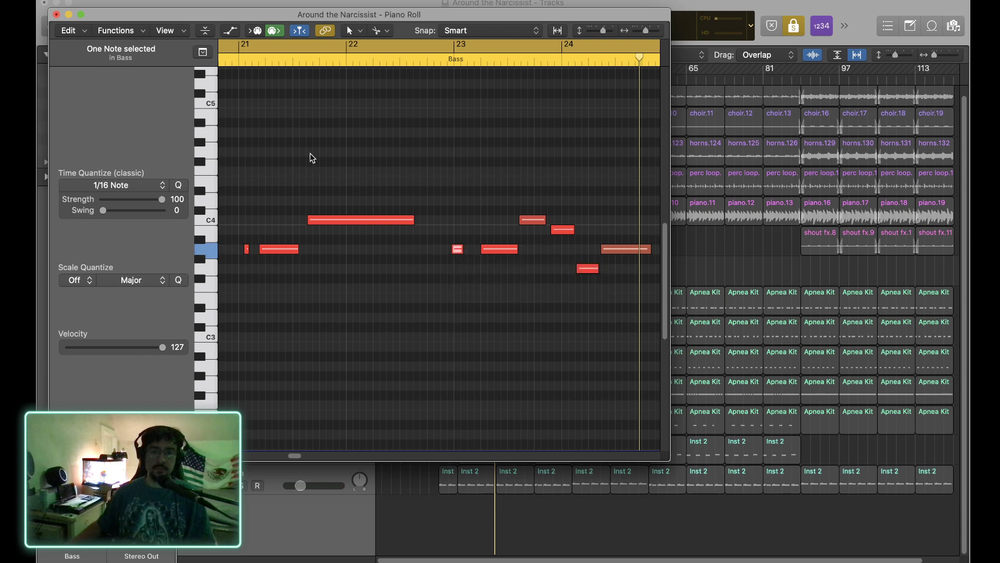
{"action": "left_click", "coordinate": [459, 249]}
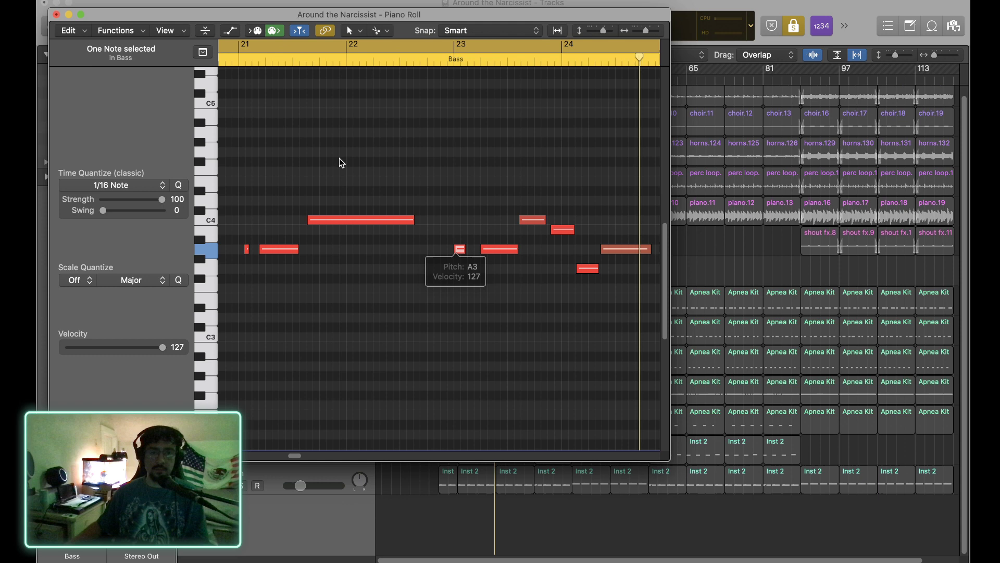
{"action": "left_click", "coordinate": [260, 60]}
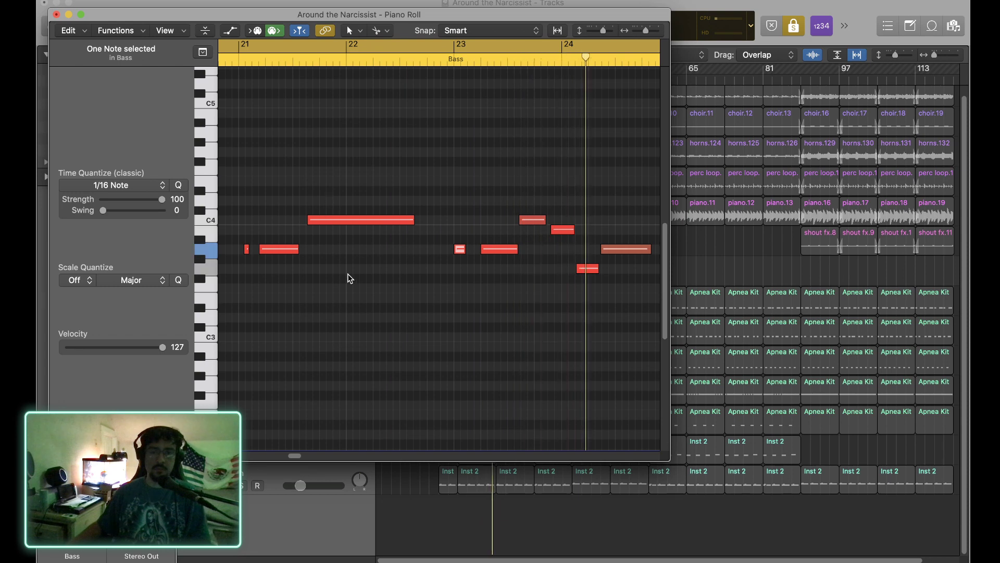
Shift the short A3 note just after bar 23 slightly later, play the passage from bar 21, and close the Piano Roll.
{"action": "left_click", "coordinate": [493, 249]}
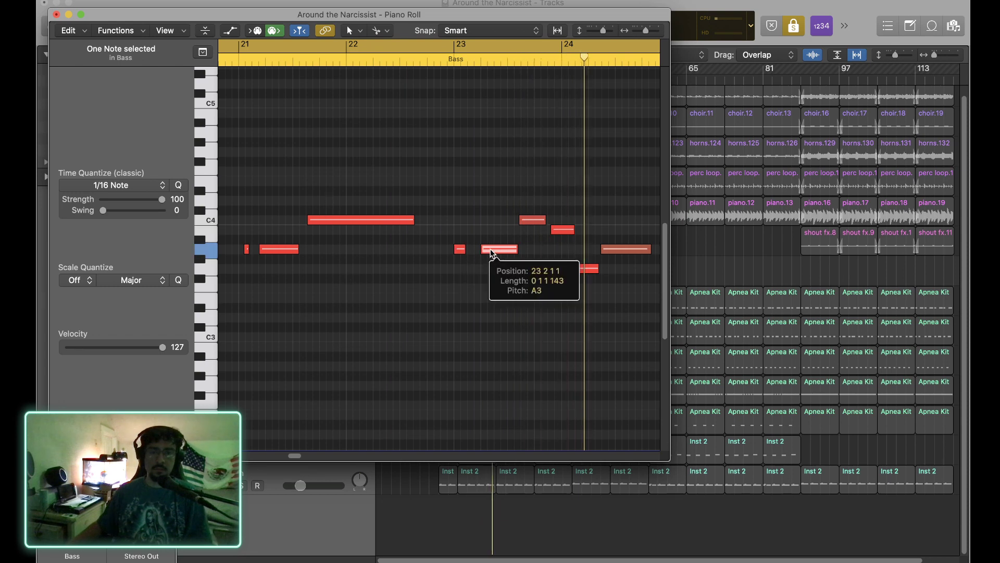
{"action": "left_click_drag", "start_coordinate": [460, 253], "coordinate": [467, 253]}
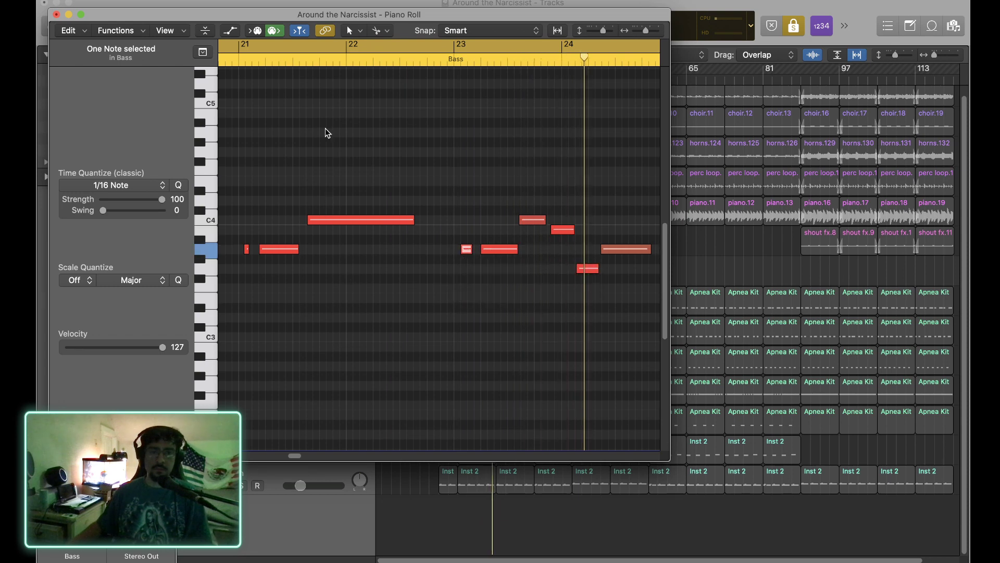
{"action": "left_click", "coordinate": [246, 63]}
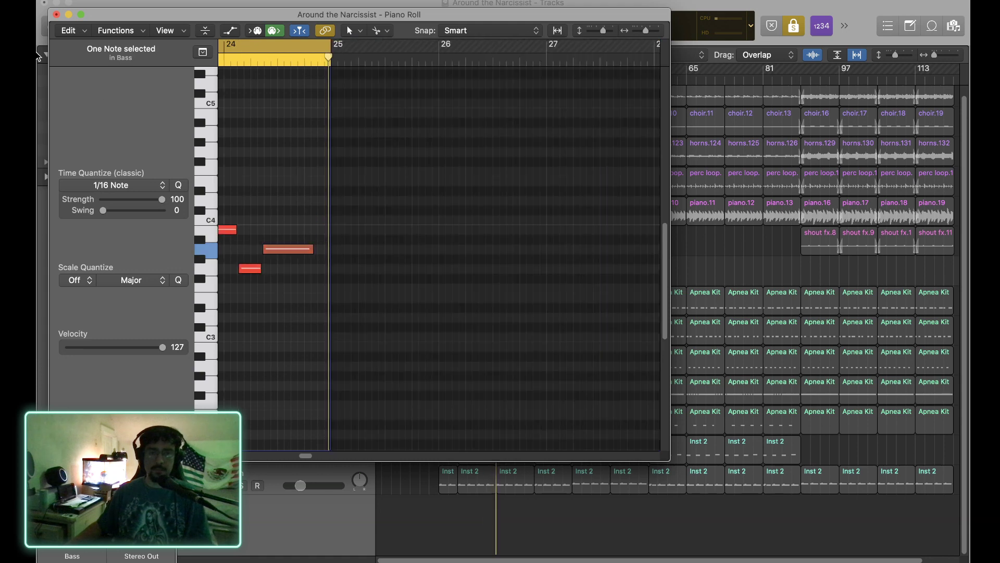
{"action": "left_click", "coordinate": [68, 14]}
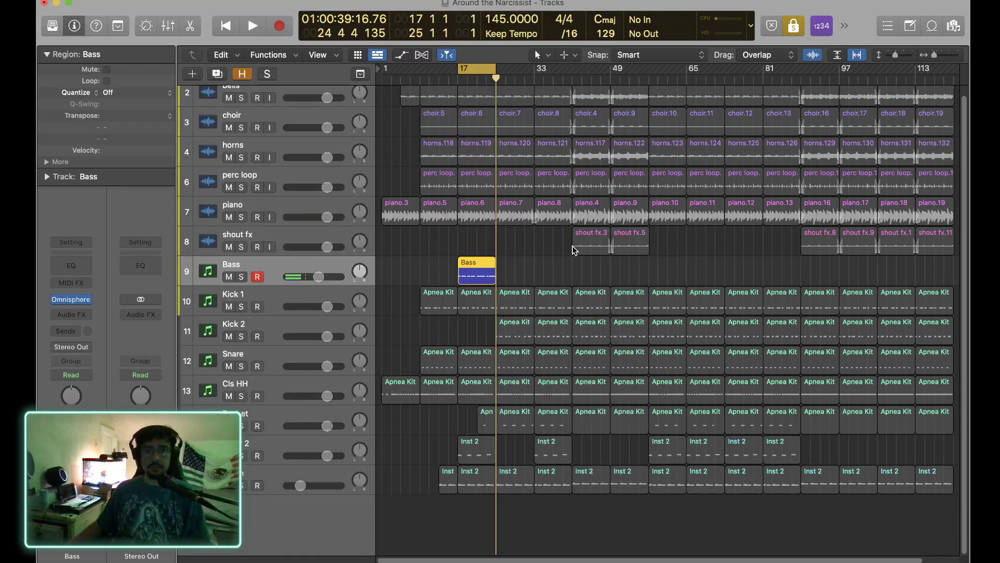
Try extending the Bass region to bar 33, listen to it soloed, and undo the extension.
{"action": "key", "text": "super+Right"}
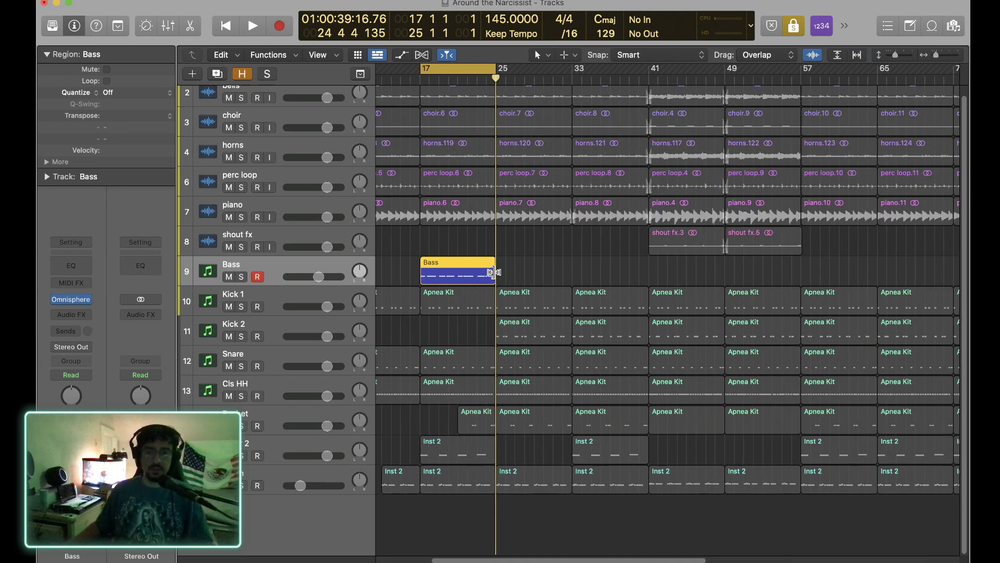
{"action": "left_click_drag", "start_coordinate": [493, 272], "coordinate": [571, 273]}
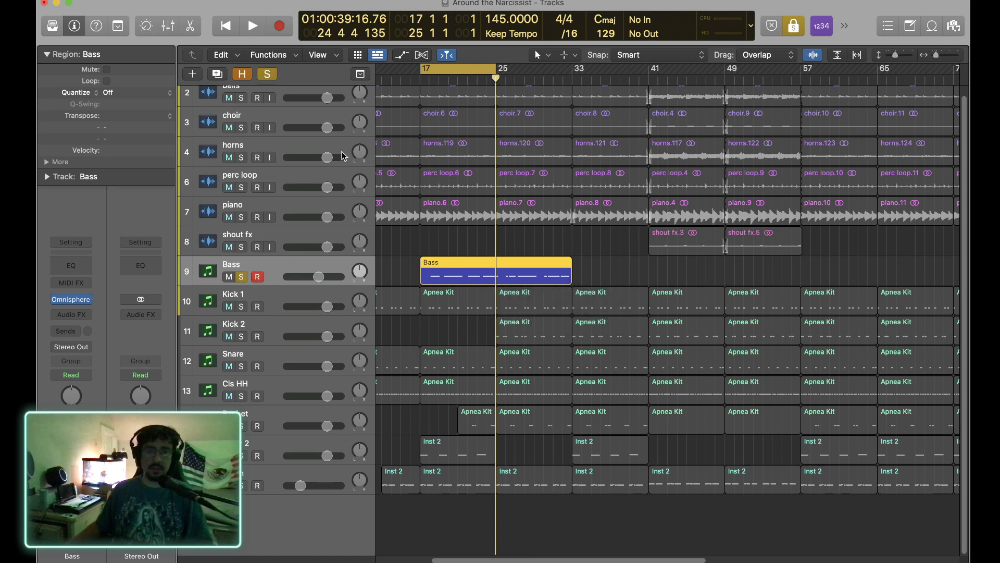
{"action": "key", "text": "space"}
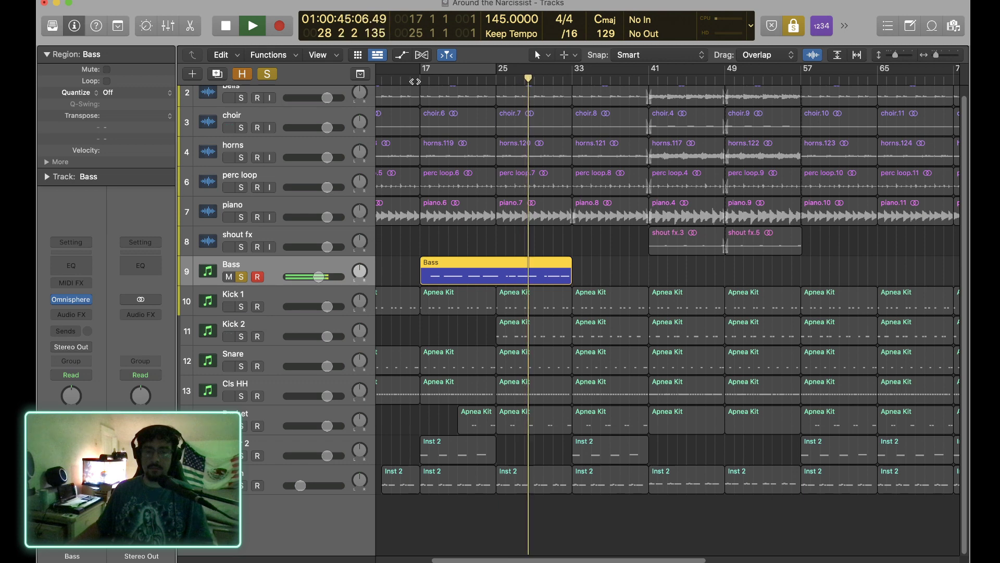
{"action": "key", "text": "space"}
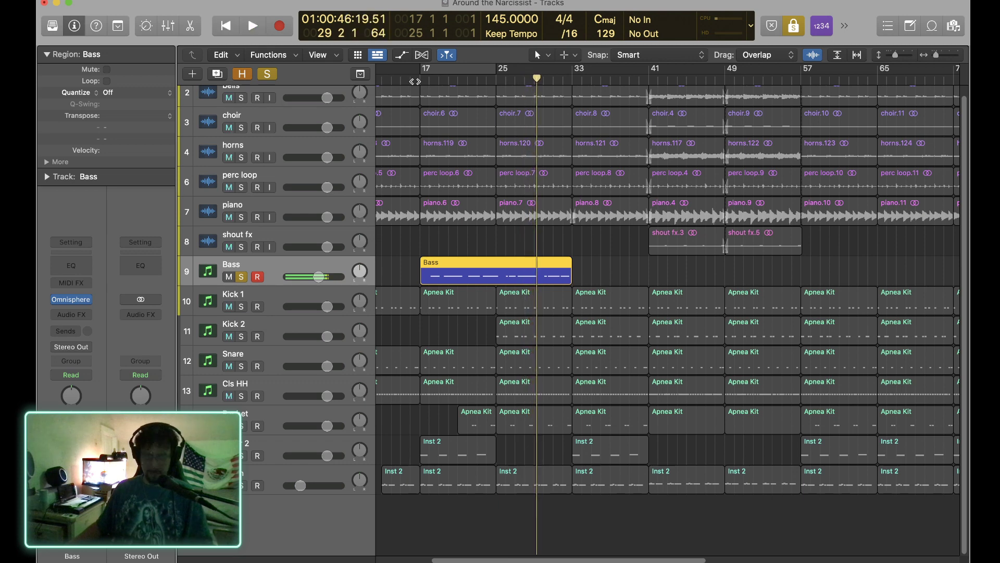
{"action": "key", "text": "super+z"}
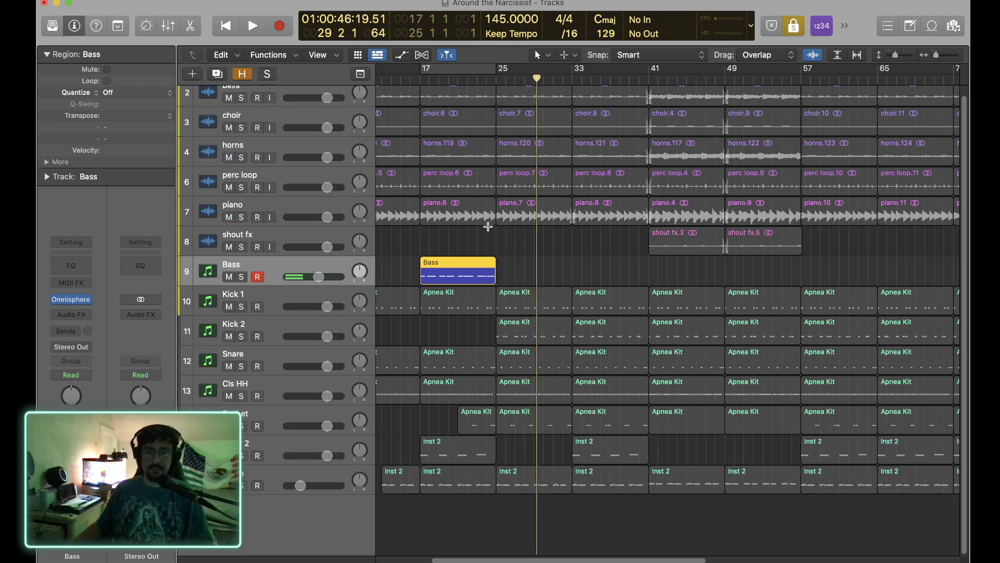
Copy the eight-bar Bass region to bars 25, 33 and 41 on the Bass track.
{"action": "scroll", "coordinate": [502, 237], "scroll_direction": "left", "scroll_amount": 5}
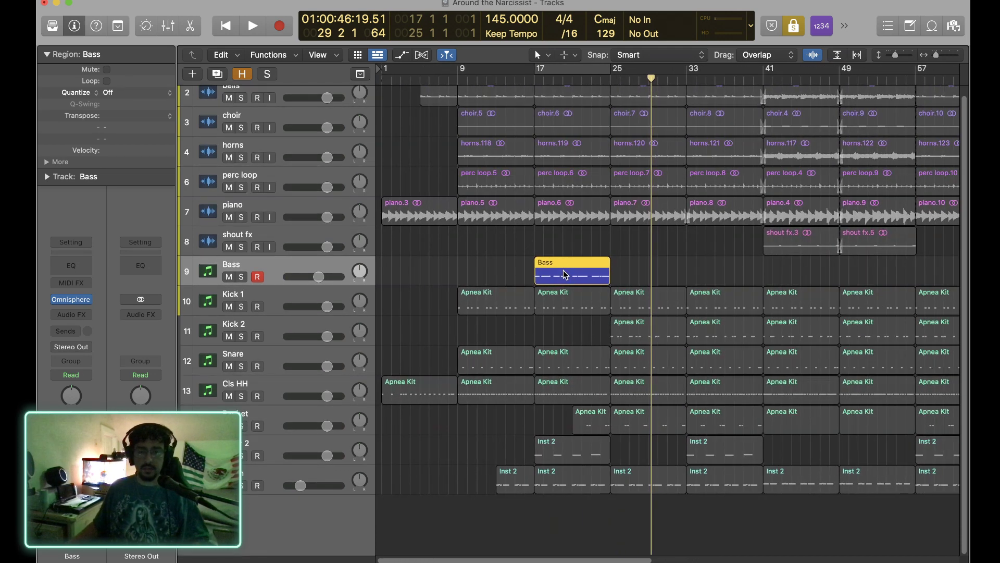
{"action": "left_click_drag", "start_coordinate": [565, 274], "coordinate": [722, 277]}
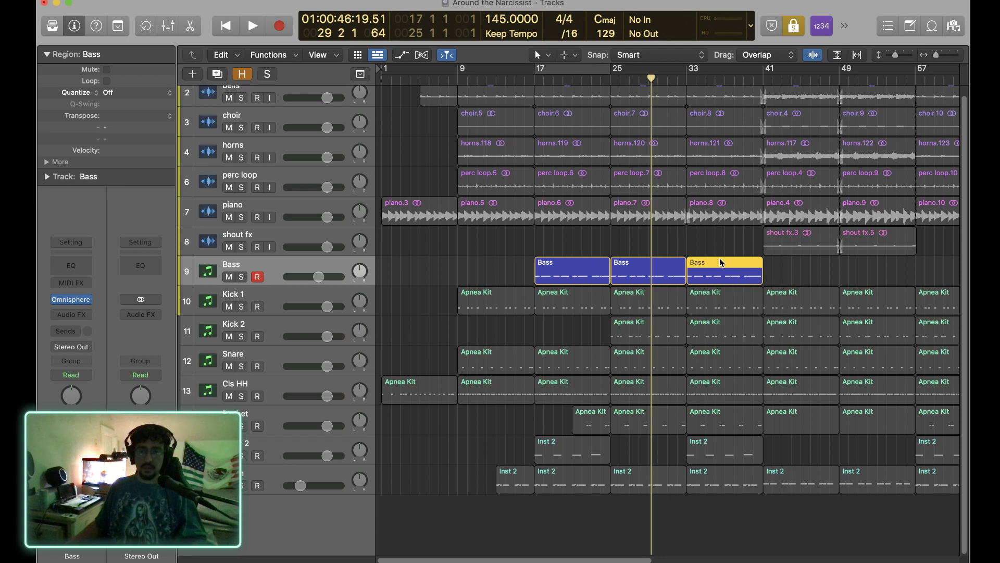
{"action": "left_click_drag", "start_coordinate": [719, 268], "coordinate": [794, 273]}
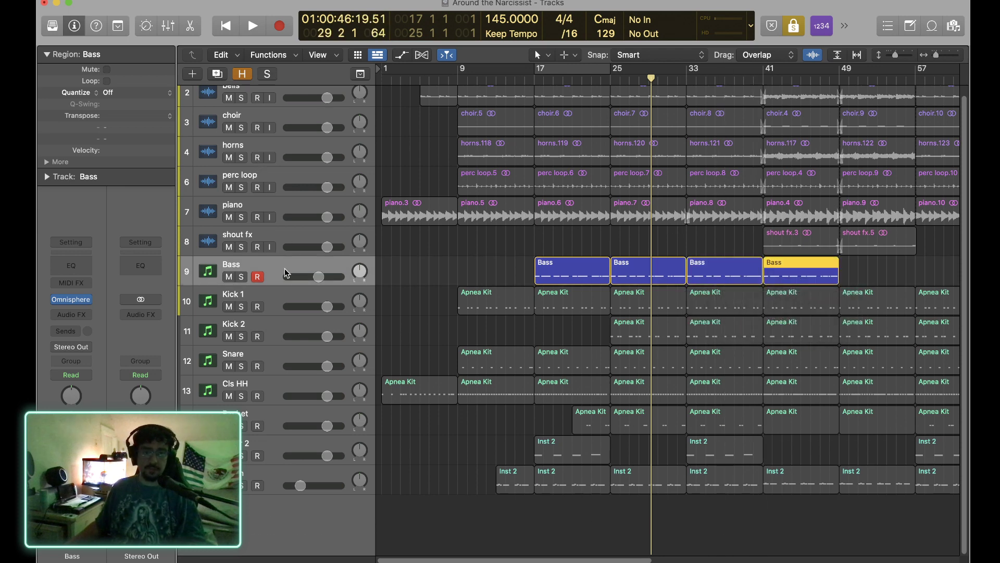
Select all regions on the Bass track and temporarily show the hidden tracks to look through the full track list.
{"action": "scroll", "coordinate": [285, 270], "scroll_direction": "up", "scroll_amount": 1}
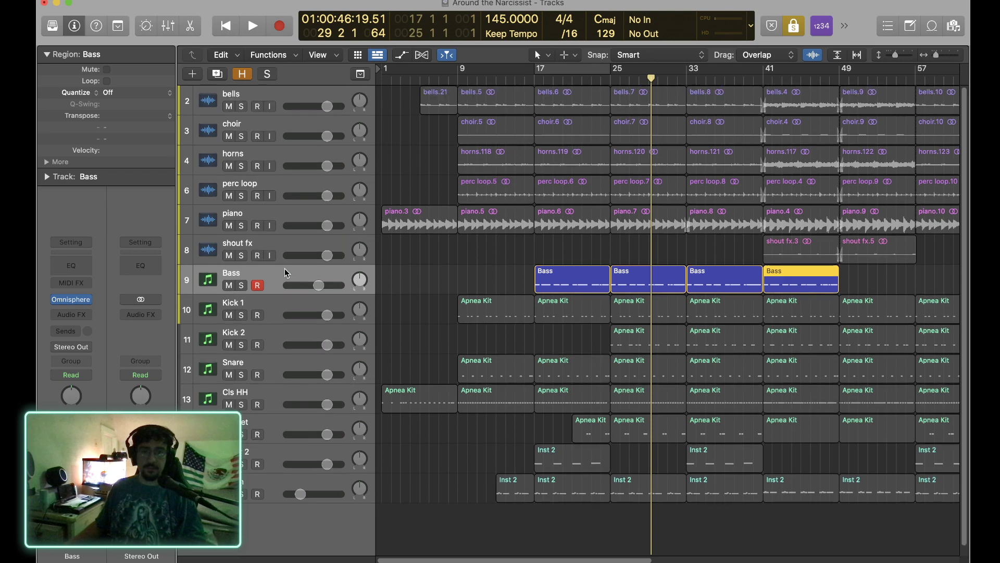
{"action": "left_click", "coordinate": [284, 242]}
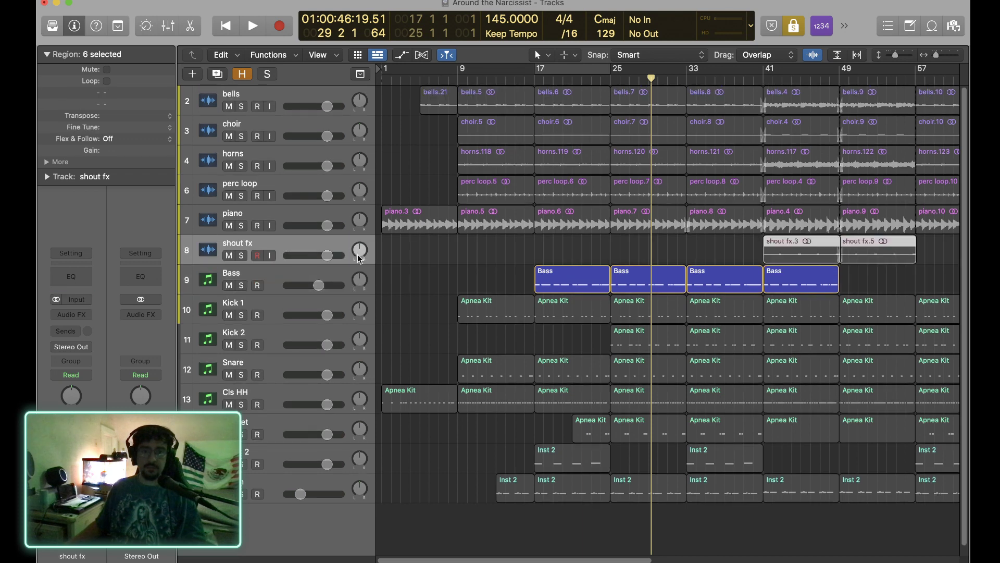
{"action": "left_click", "coordinate": [289, 274]}
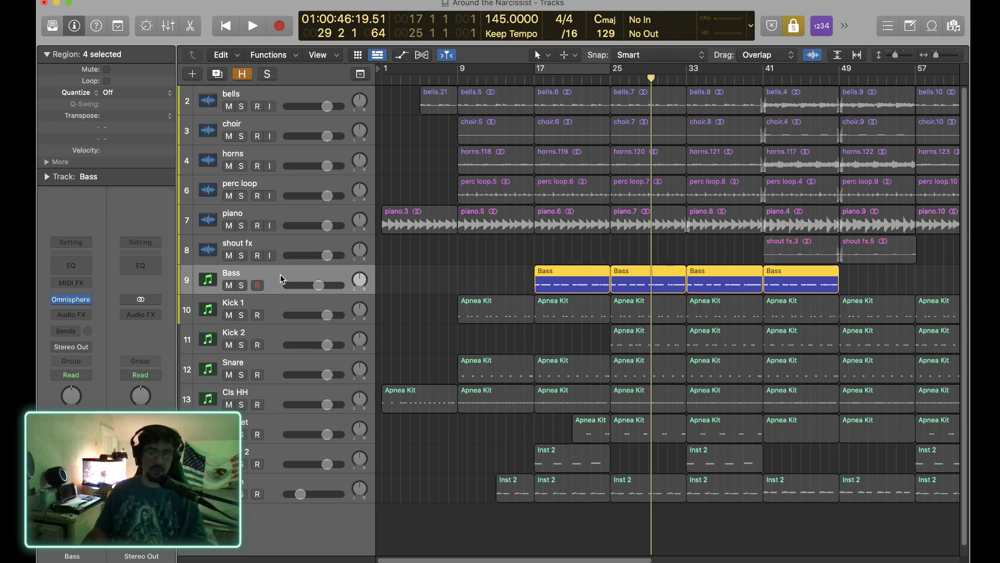
{"action": "key", "text": "h"}
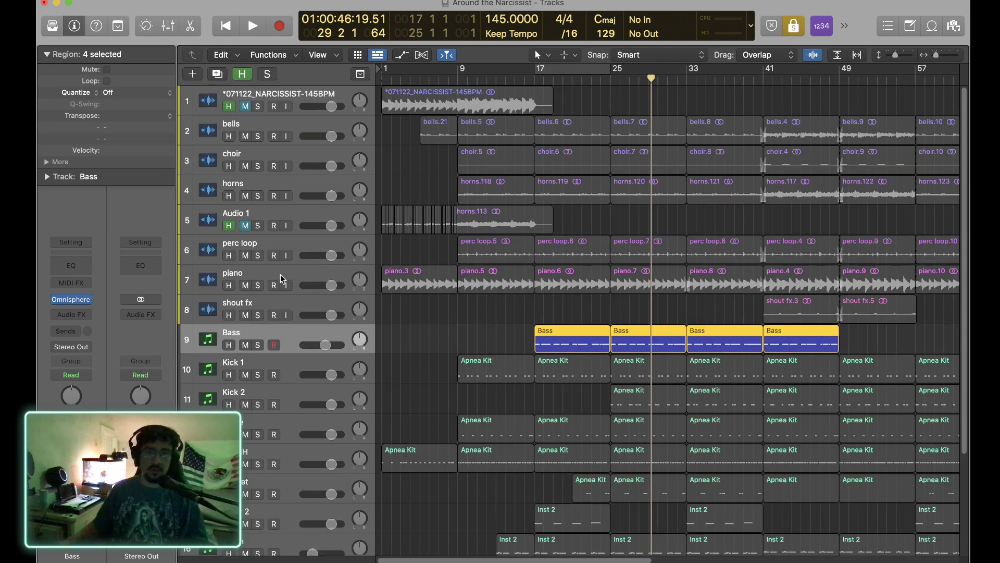
{"action": "scroll", "coordinate": [280, 274], "scroll_direction": "down", "scroll_amount": 5}
{"action": "scroll", "coordinate": [280, 274], "scroll_direction": "up", "scroll_amount": 5}
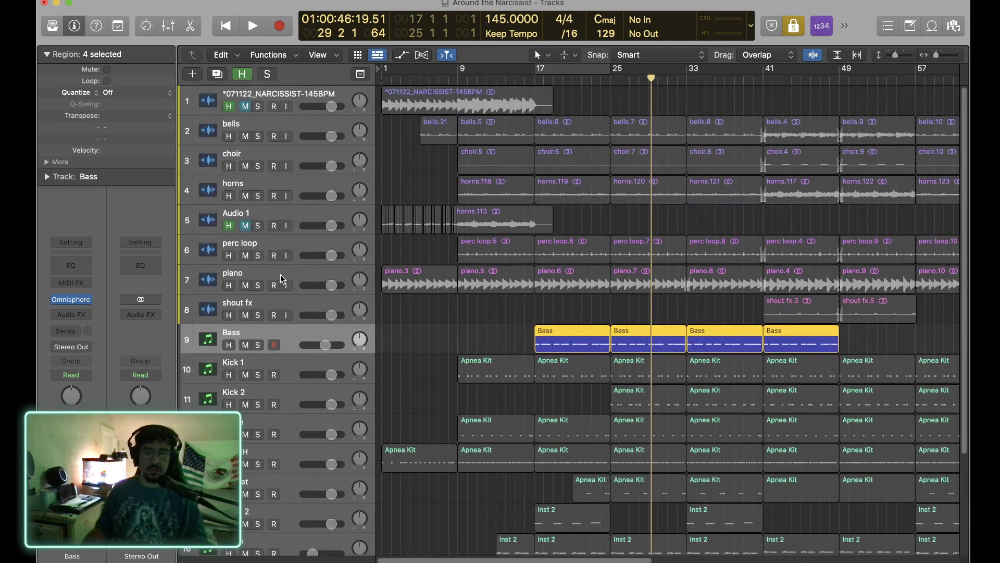
{"action": "key", "text": "h"}
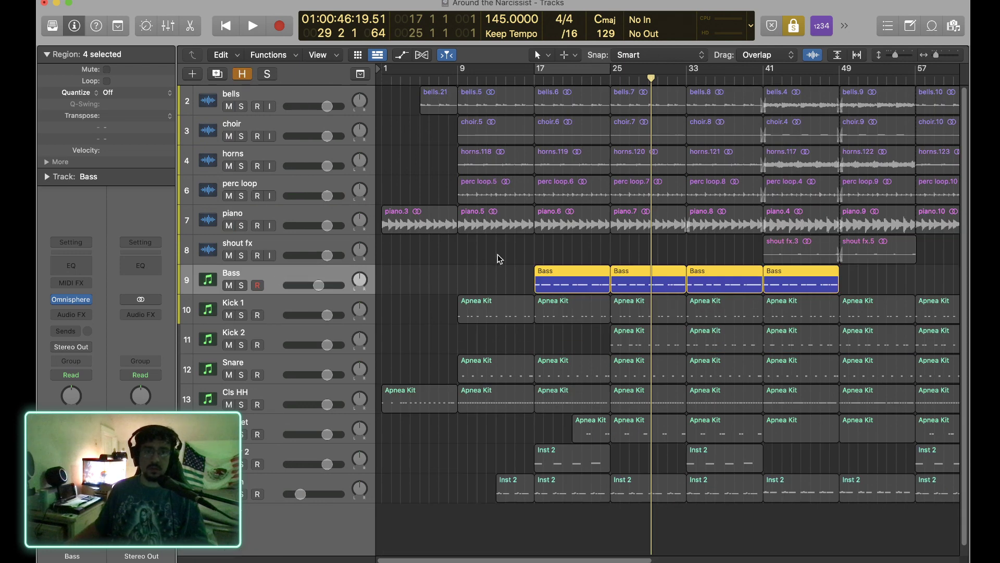
{"action": "left_click", "coordinate": [497, 268]}
{"action": "double_click", "coordinate": [570, 286]}
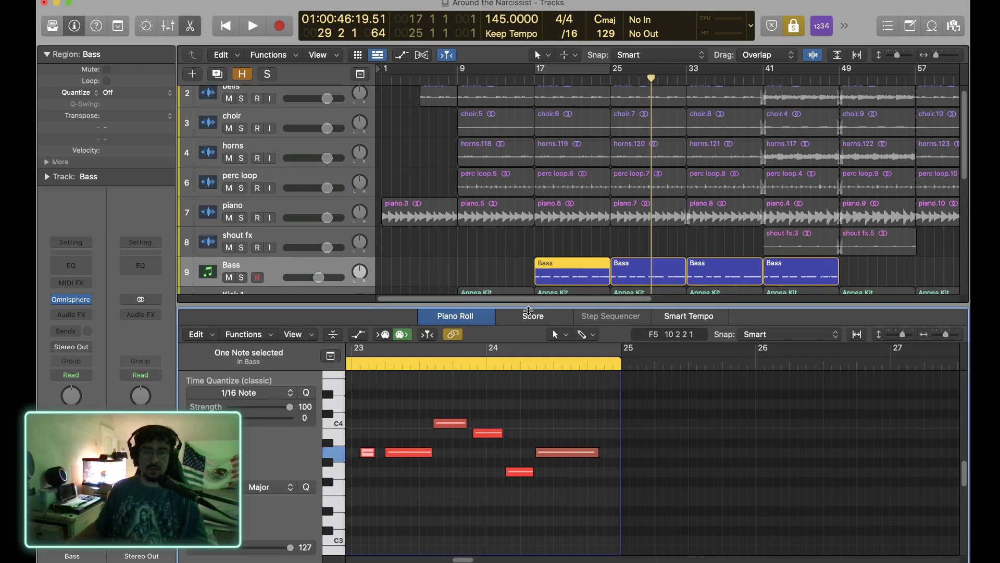
{"action": "double_click", "coordinate": [559, 284]}
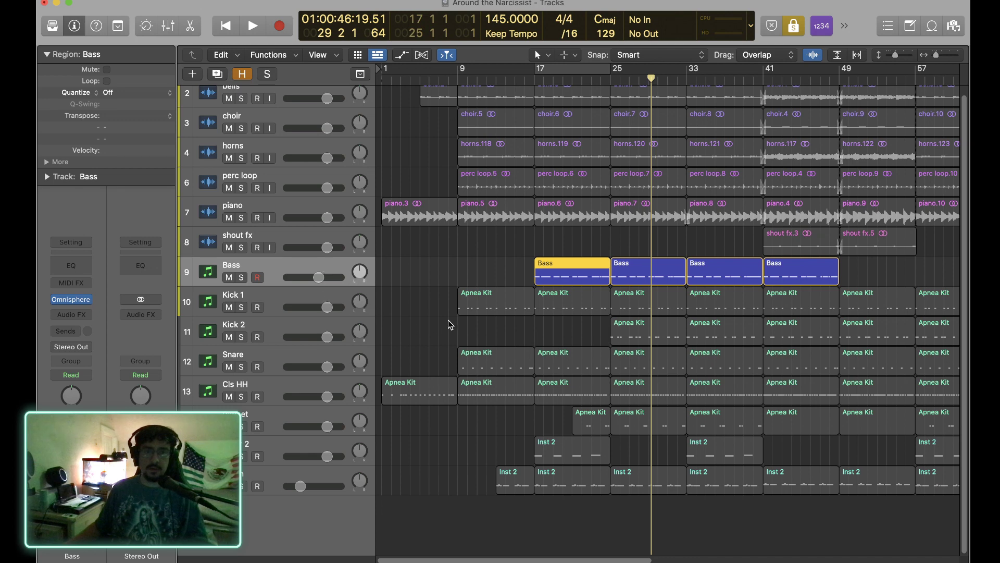
Show the hidden tracks in the arrangement.
{"action": "scroll", "coordinate": [499, 414], "scroll_direction": "up", "scroll_amount": 1}
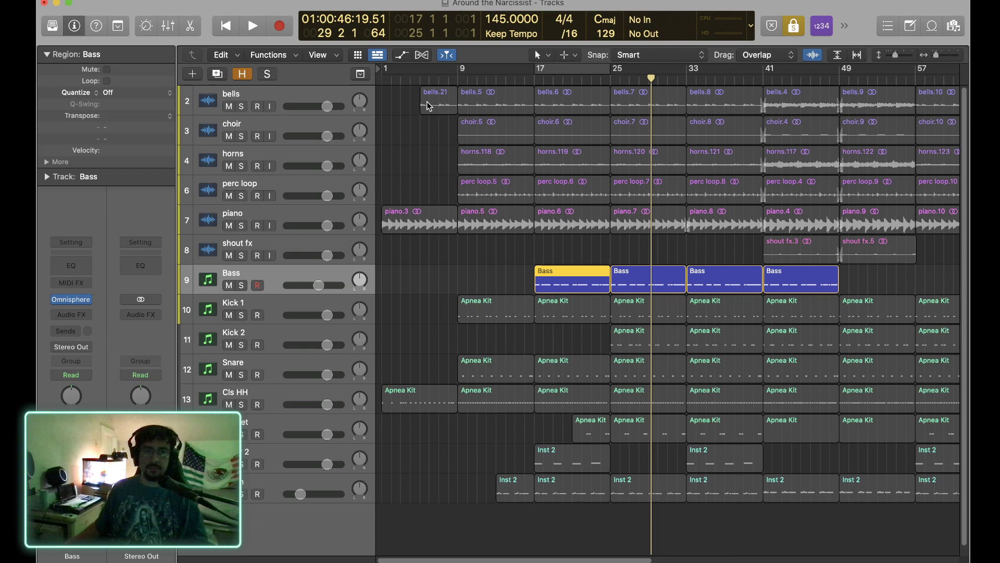
{"action": "key", "text": "h"}
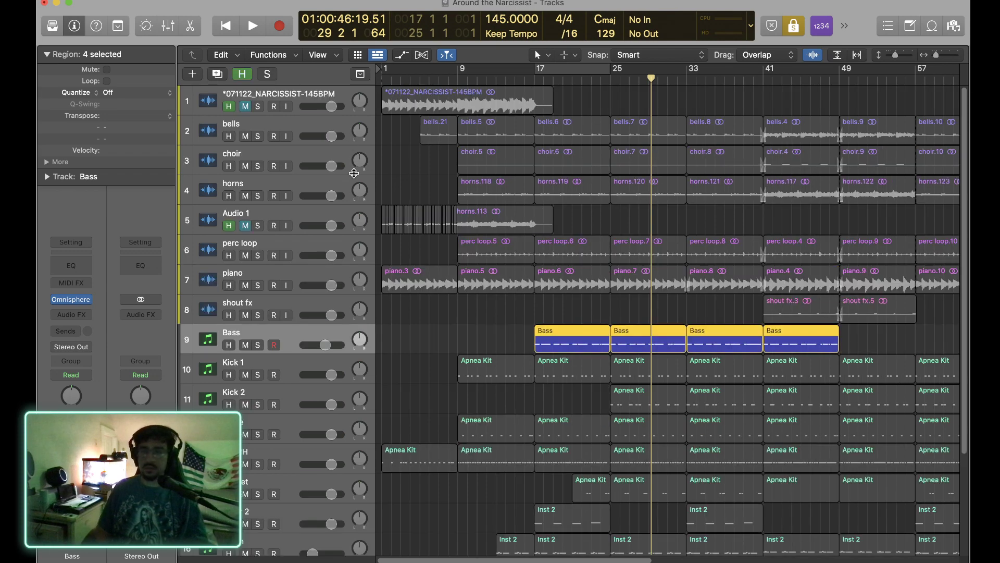
Look through the full track list and check the channel strips in the mixer.
{"action": "scroll", "coordinate": [456, 313], "scroll_direction": "down", "scroll_amount": 5}
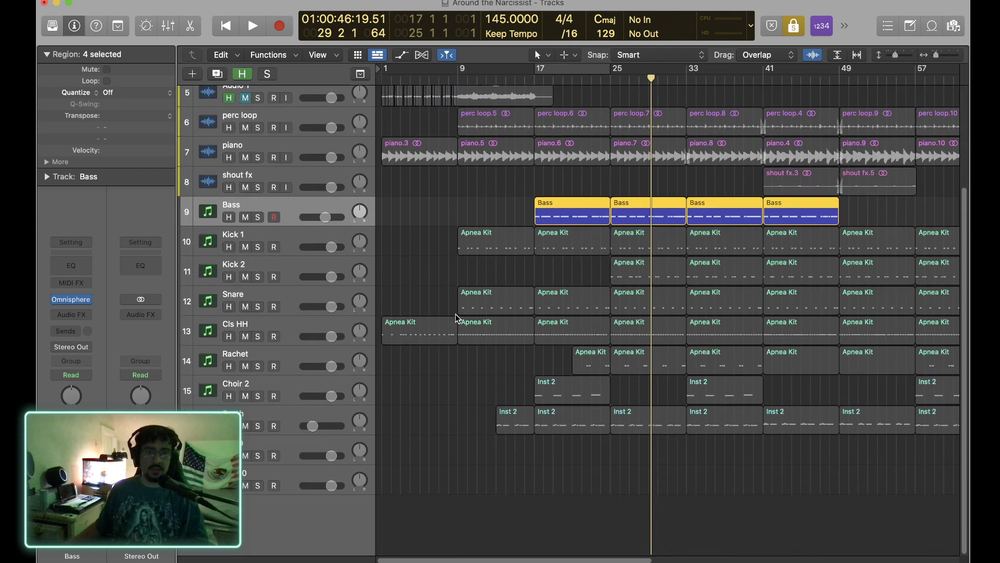
{"action": "scroll", "coordinate": [455, 313], "scroll_direction": "up", "scroll_amount": 5}
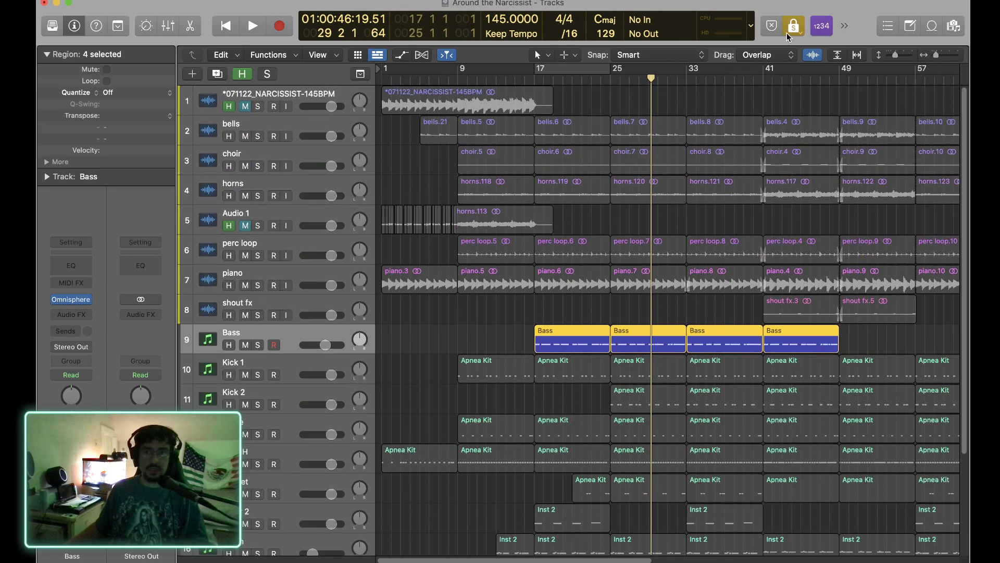
{"action": "key", "text": "x"}
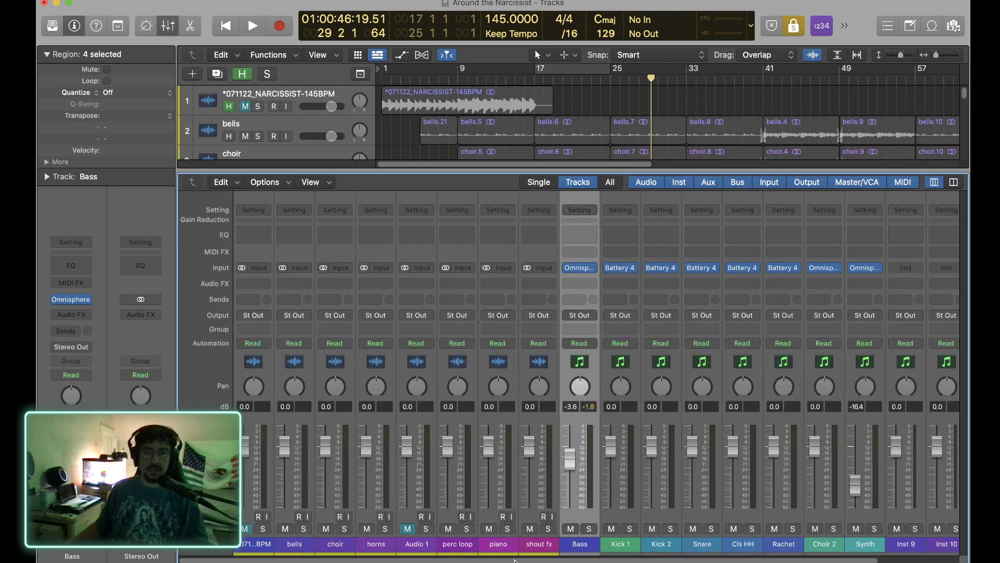
{"action": "left_click_drag", "start_coordinate": [515, 561], "coordinate": [597, 560]}
{"action": "scroll", "coordinate": [546, 531], "scroll_direction": "left", "scroll_amount": 3}
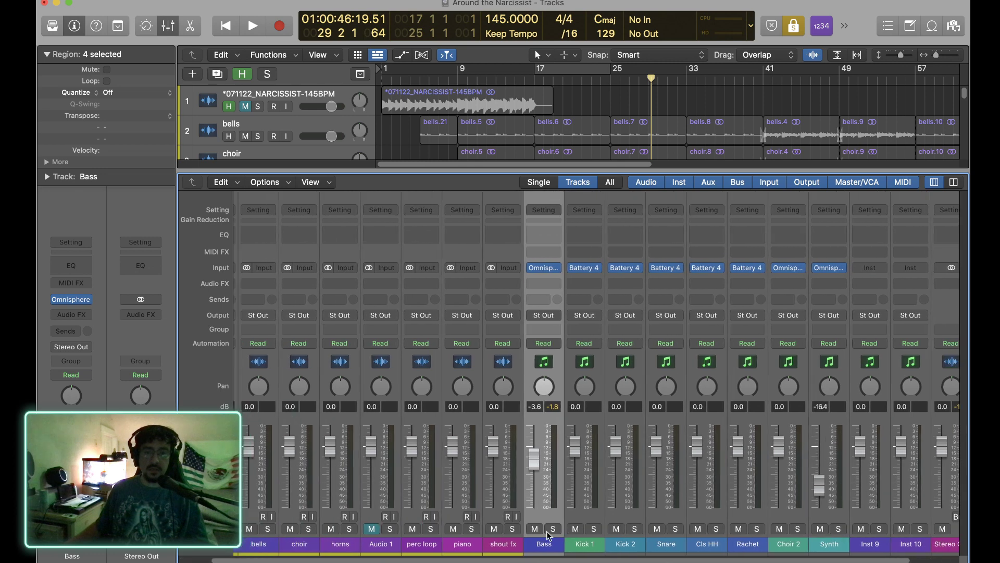
{"action": "key", "text": "x"}
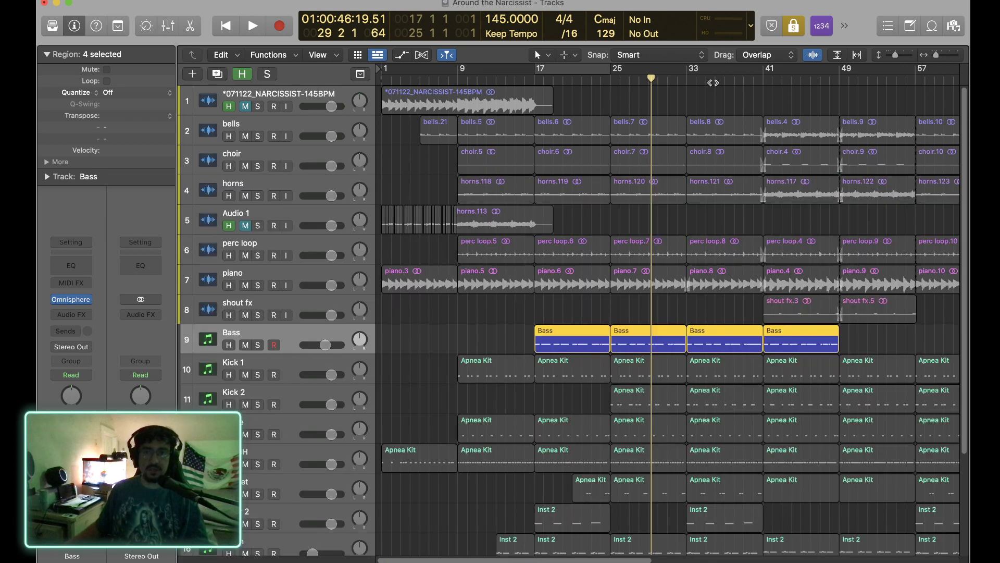
Turn off solo mode and start cycled playback over bars 41 to 49.
{"action": "left_click", "coordinate": [790, 29]}
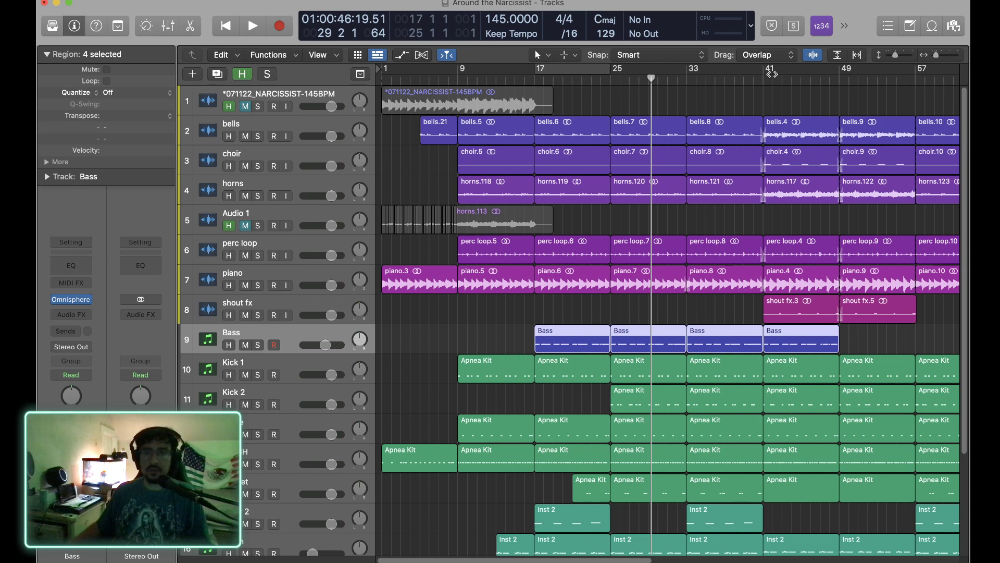
{"action": "left_click_drag", "start_coordinate": [767, 71], "coordinate": [840, 71]}
{"action": "key", "text": "space"}
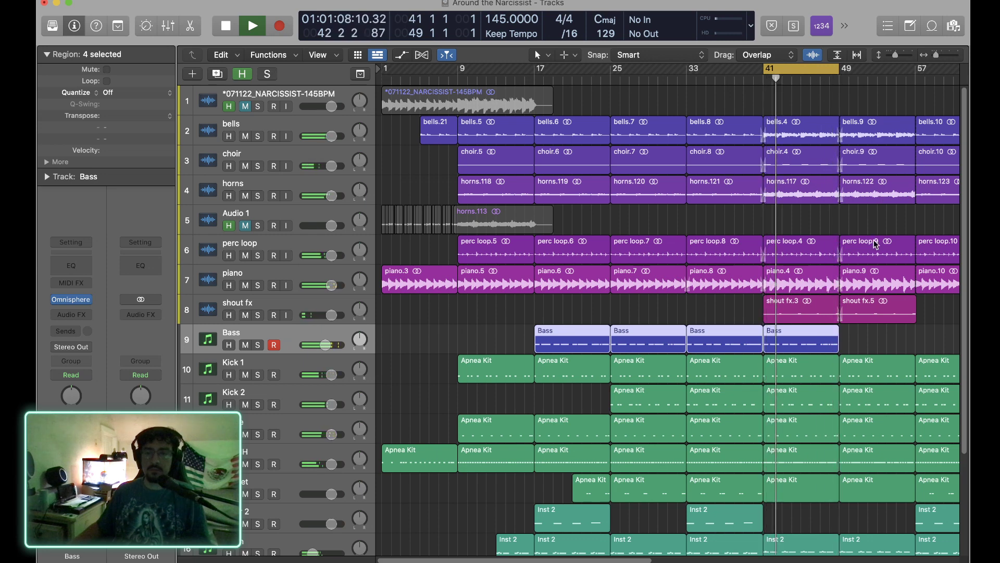
Mute the Kick 1 track during playback and hide the tracks flagged as hidden in the arrangement.
{"action": "left_click", "coordinate": [230, 375]}
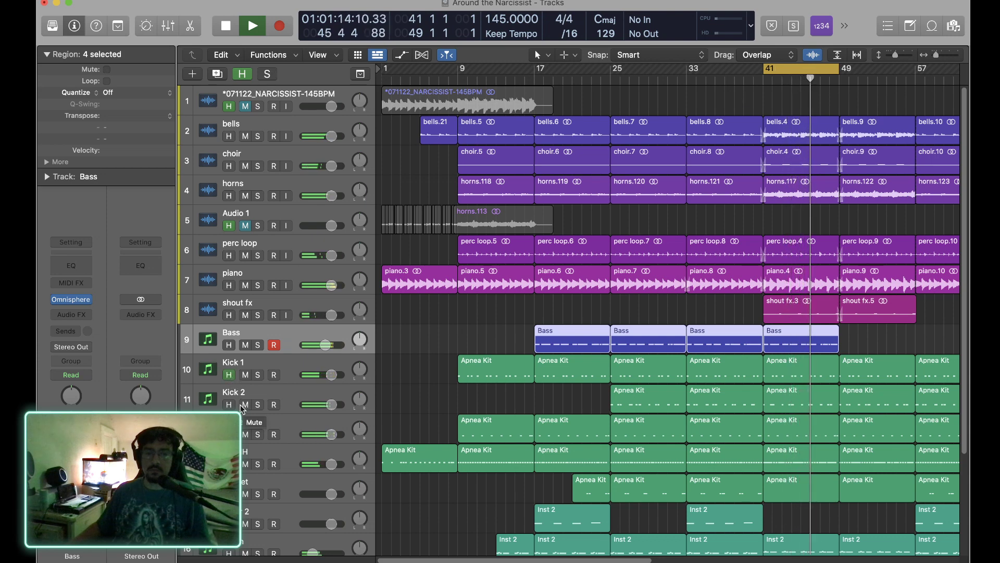
{"action": "left_click", "coordinate": [230, 375]}
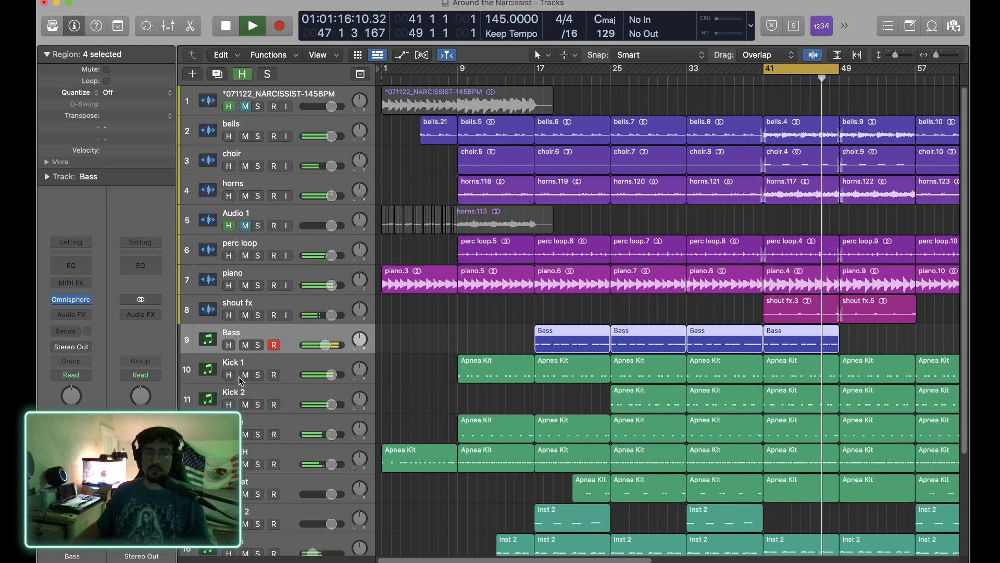
{"action": "left_click", "coordinate": [243, 375]}
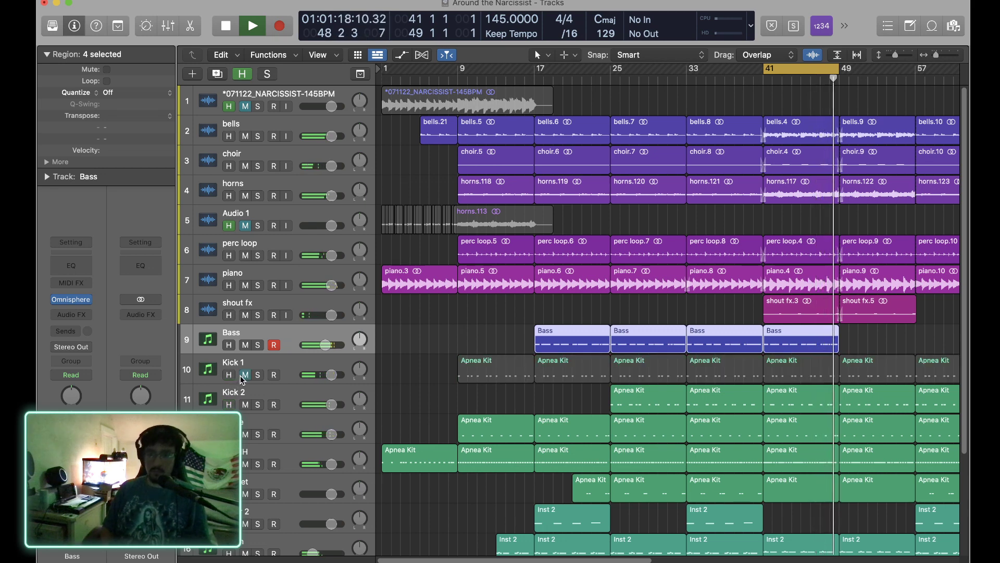
{"action": "key", "text": "h"}
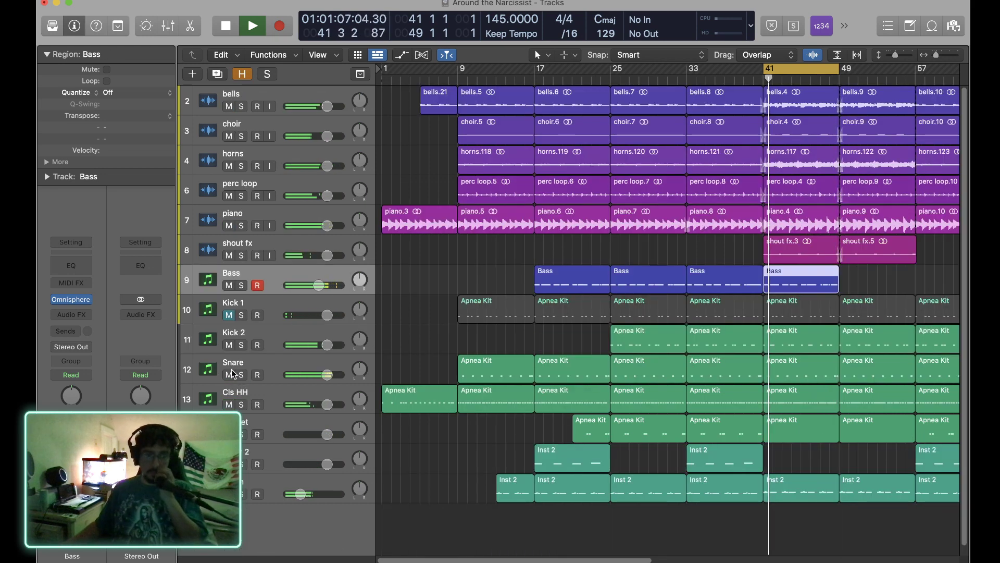
Briefly mute Kick 2 as a comparison, unmute both kick tracks and stop playback.
{"action": "left_click", "coordinate": [229, 345]}
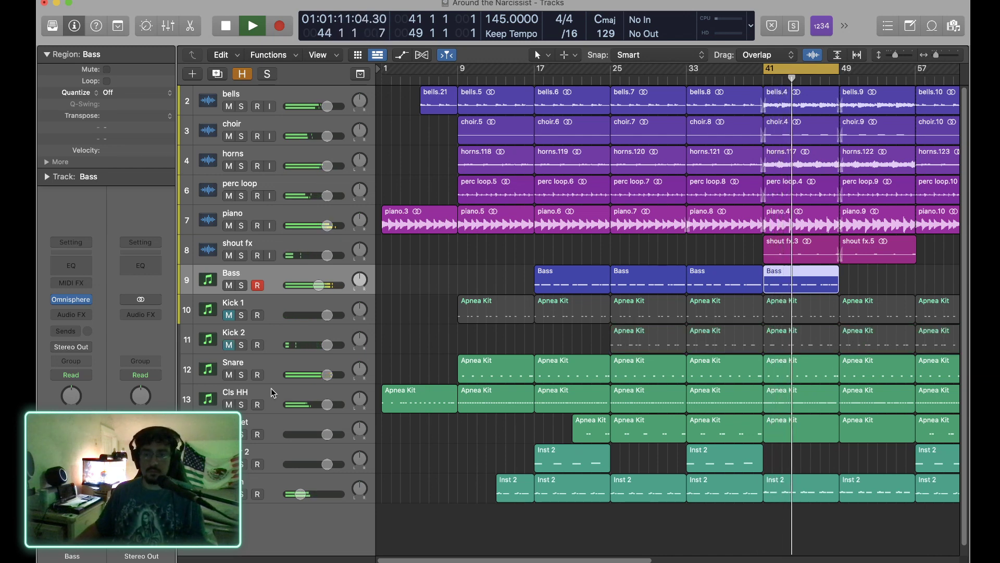
{"action": "left_click", "coordinate": [229, 345]}
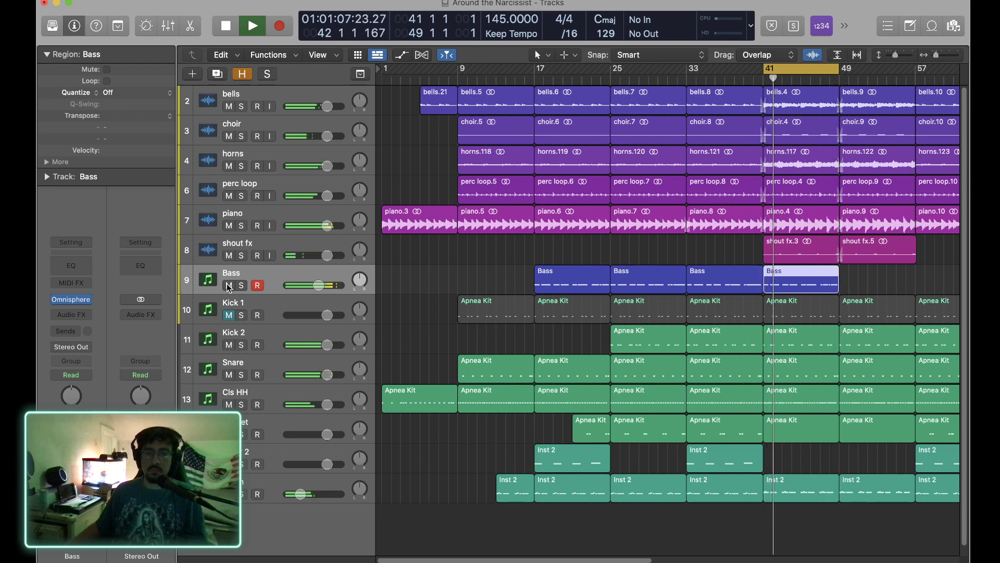
{"action": "left_click", "coordinate": [229, 315]}
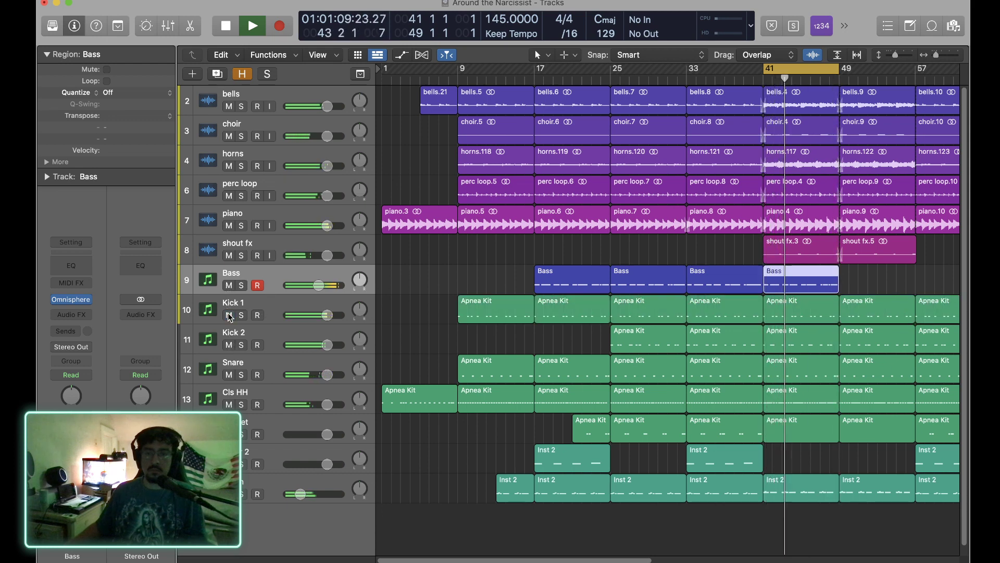
{"action": "key", "text": "space"}
Open Battery 4 on the Kick 1 track, tune the Kick Apnea 1 cell to -3.00 st and audition it.
{"action": "left_click", "coordinate": [278, 309]}
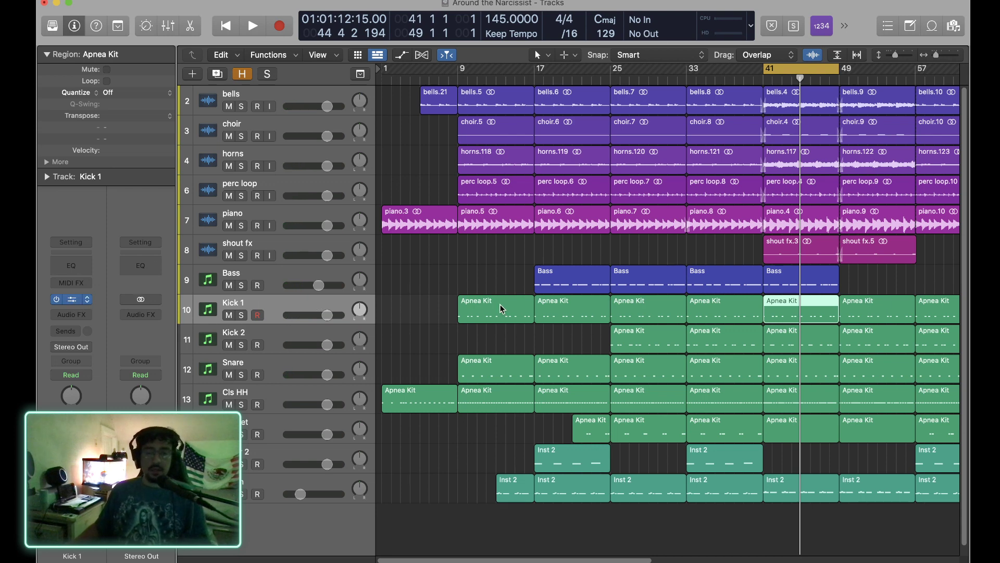
{"action": "key", "text": "v"}
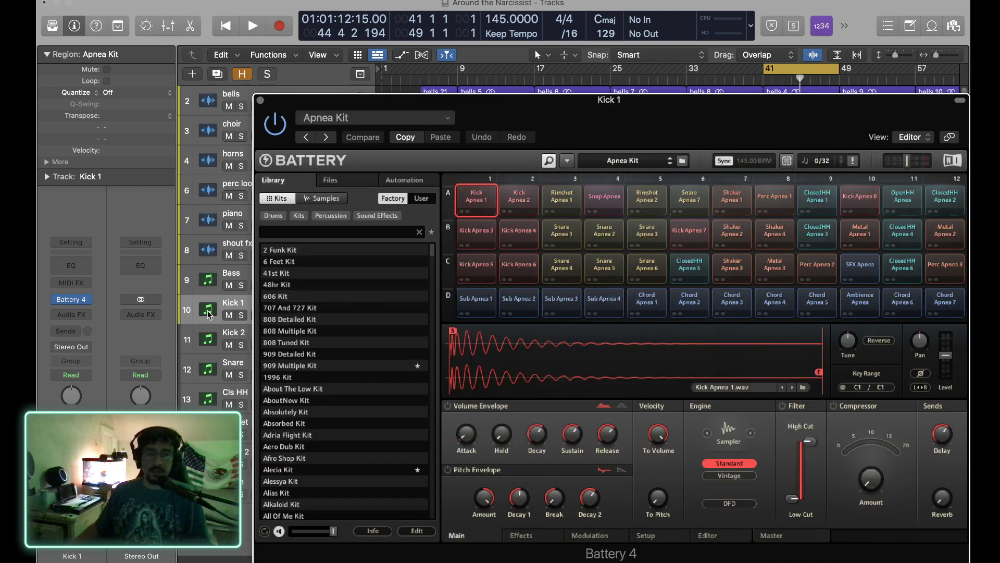
{"action": "key", "text": "space"}
{"action": "key", "text": "space"}
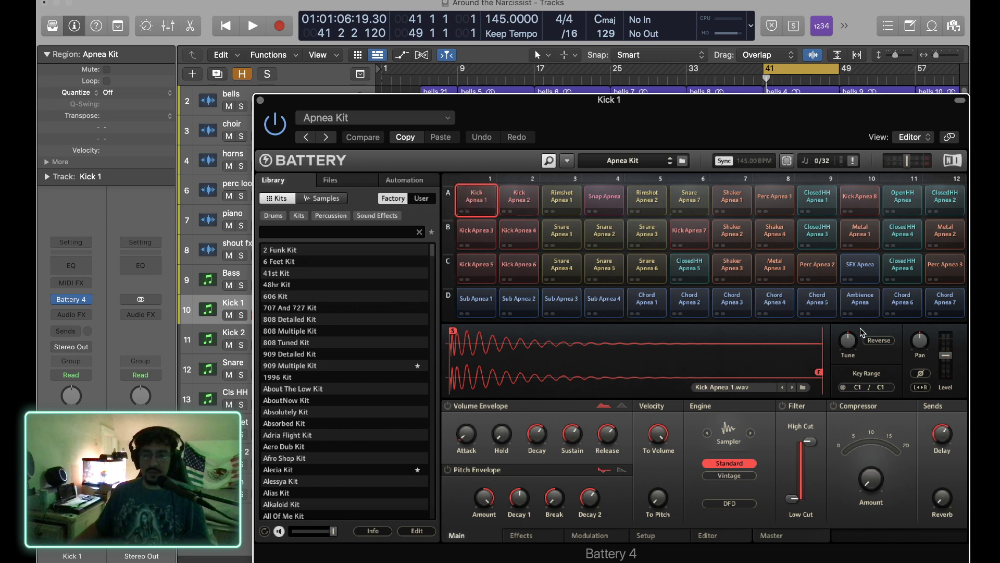
{"action": "left_click_drag", "start_coordinate": [848, 340], "coordinate": [848, 348]}
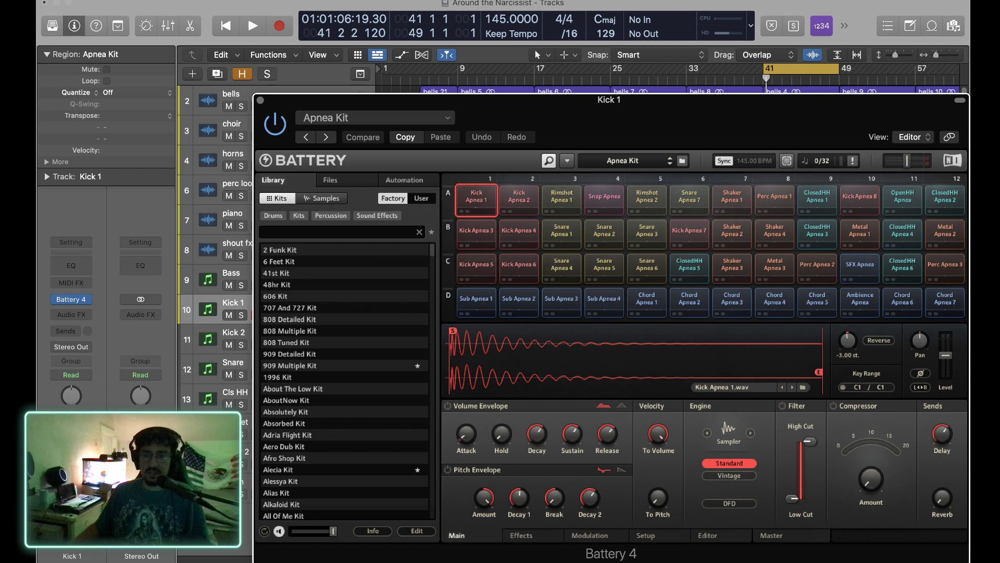
{"action": "left_click", "coordinate": [472, 202]}
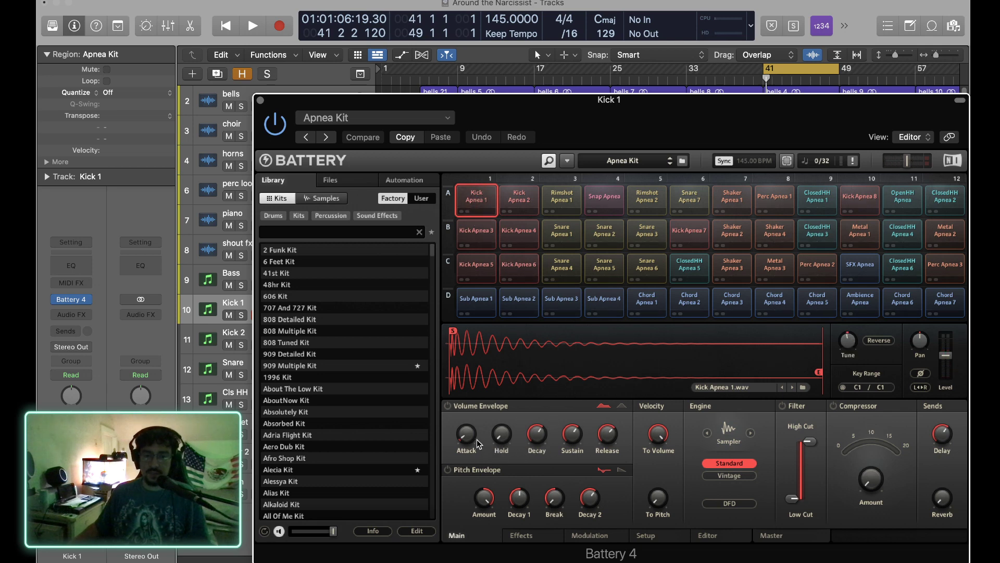
Enable the volume envelope for Kick Apnea 1, set its attack to about 2.5 ms and audition the cell.
{"action": "left_click", "coordinate": [448, 406]}
{"action": "left_click", "coordinate": [484, 203]}
{"action": "left_click", "coordinate": [485, 204]}
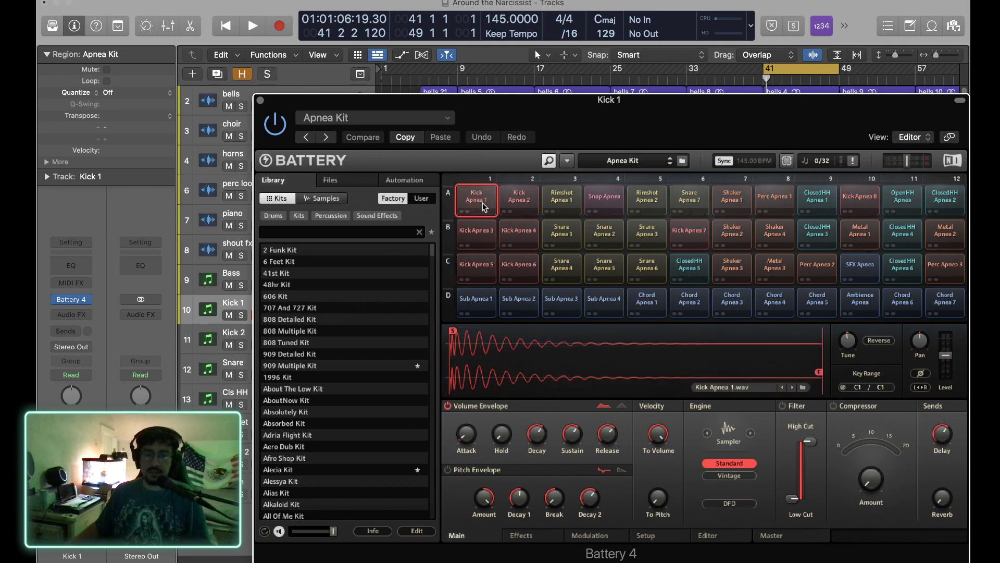
{"action": "left_click_drag", "start_coordinate": [467, 433], "coordinate": [466, 437]}
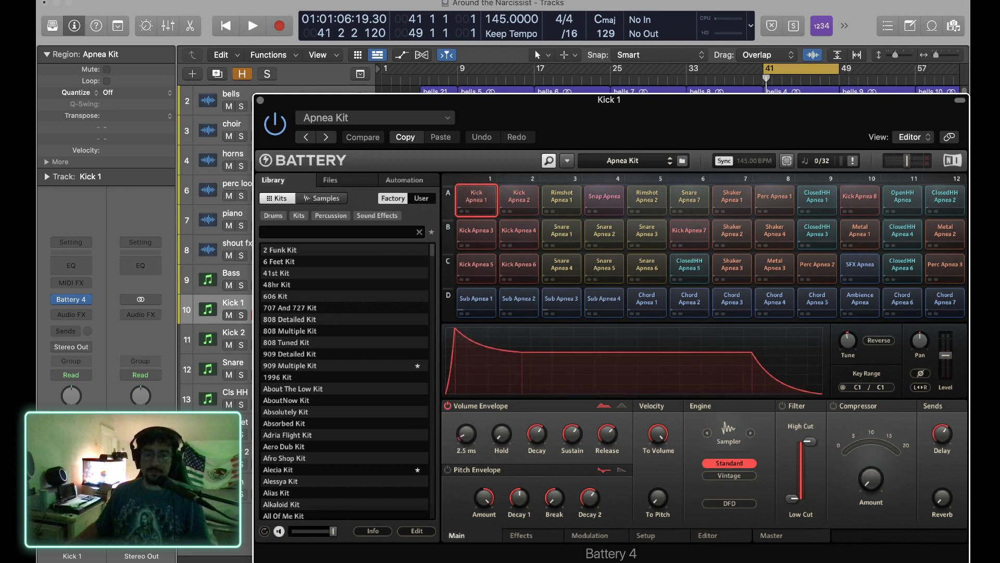
{"action": "left_click", "coordinate": [486, 206]}
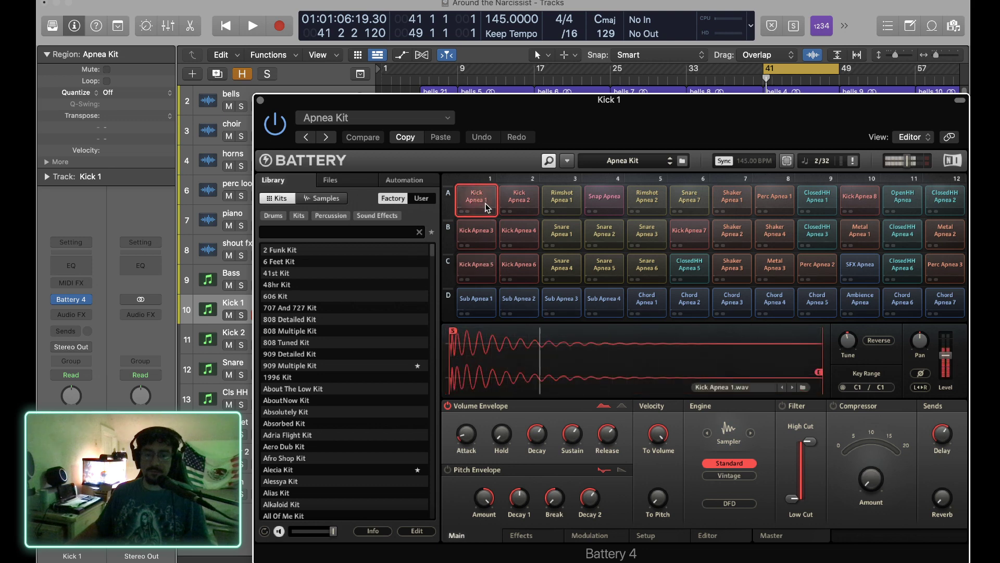
Lengthen the attack of Kick Apnea 1 a little further, auditioning the cell between adjustments.
{"action": "left_click_drag", "start_coordinate": [467, 435], "coordinate": [469, 444]}
{"action": "left_click", "coordinate": [482, 198]}
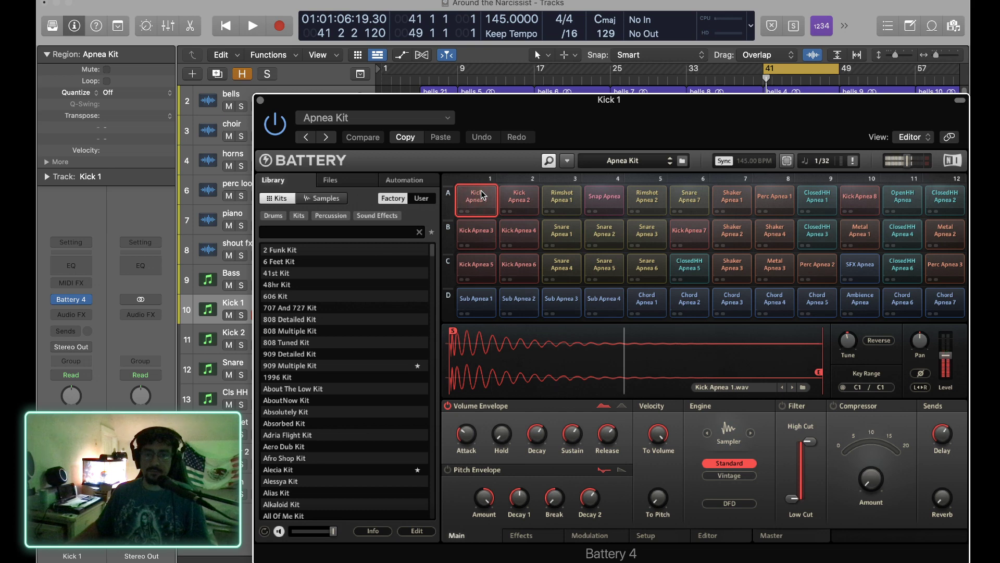
{"action": "left_click_drag", "start_coordinate": [467, 436], "coordinate": [468, 438]}
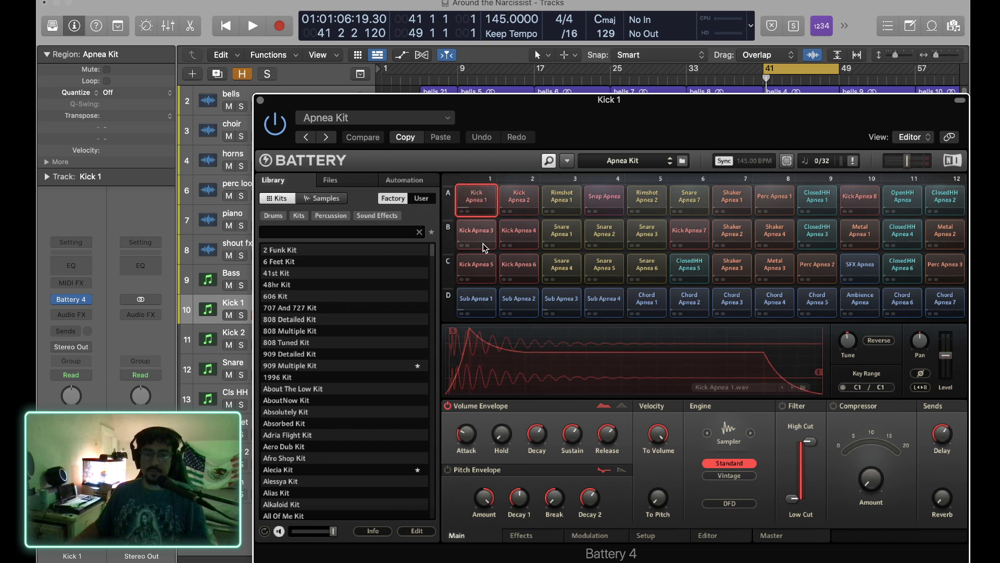
{"action": "left_click", "coordinate": [475, 200]}
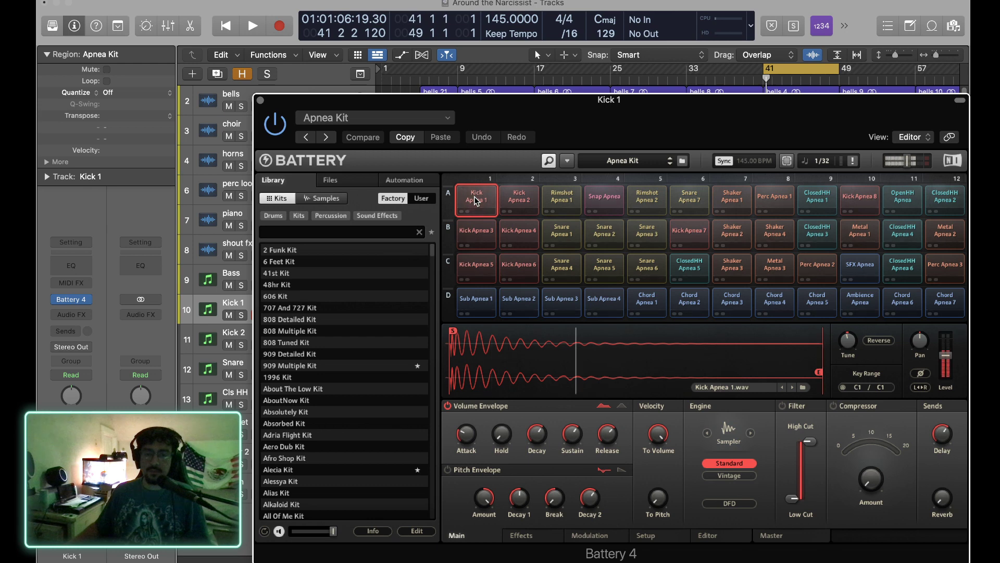
{"action": "left_click", "coordinate": [475, 199]}
{"action": "left_click", "coordinate": [475, 200]}
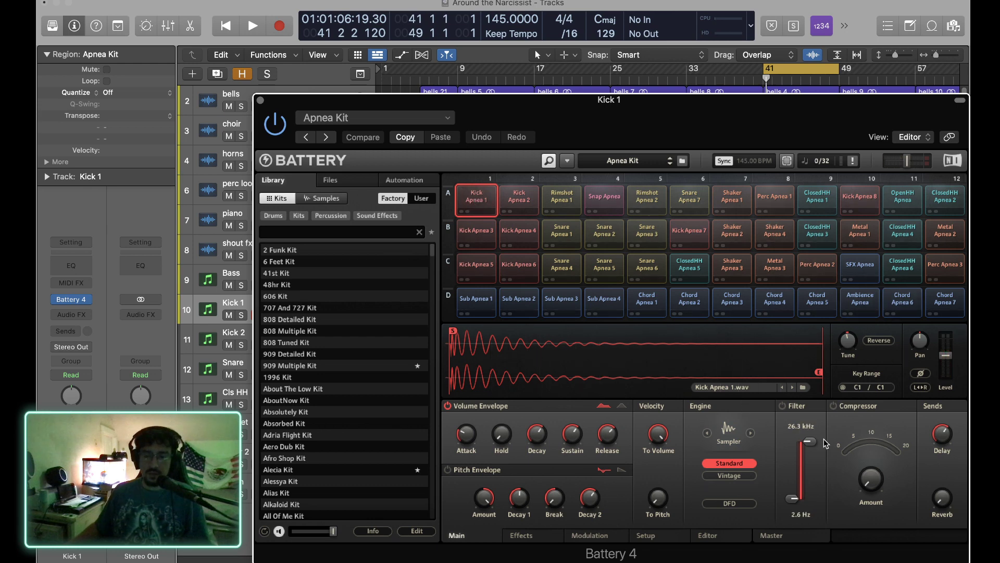
Close the Battery 4 window, solo Kick 1 and Kick 2, and play the cycled section.
{"action": "left_click", "coordinate": [261, 100]}
{"action": "left_click", "coordinate": [241, 315]}
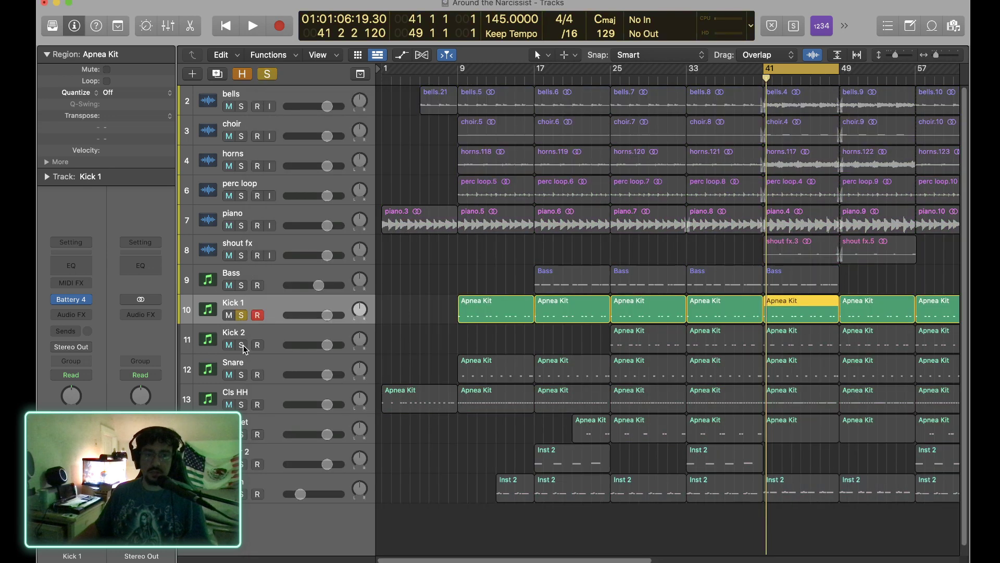
{"action": "left_click", "coordinate": [242, 345]}
{"action": "key", "text": "space"}
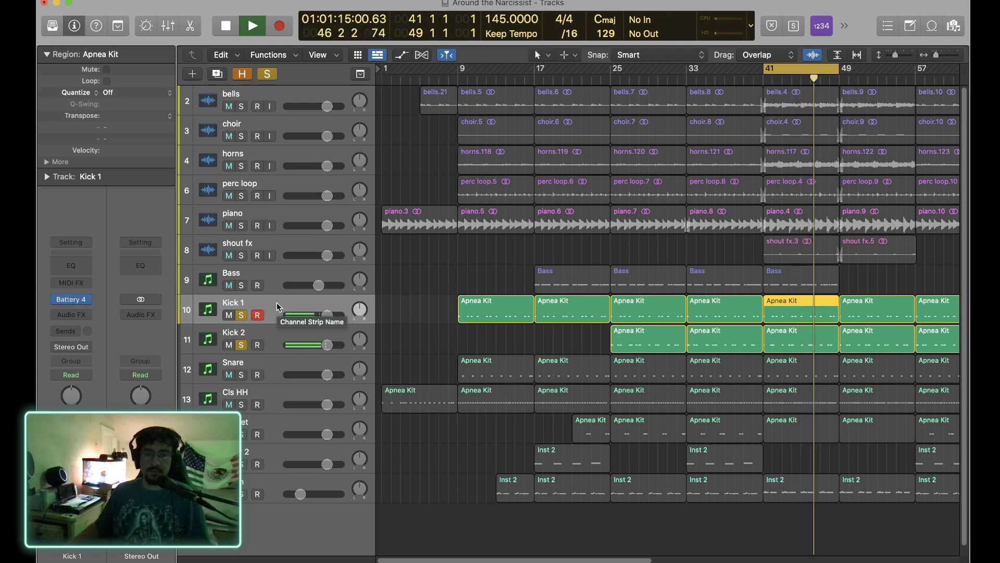
Reopen Battery 4 on Kick 1, stop playback and audition the kit's other kick cells before reselecting Kick Apnea 1.
{"action": "left_click", "coordinate": [75, 301]}
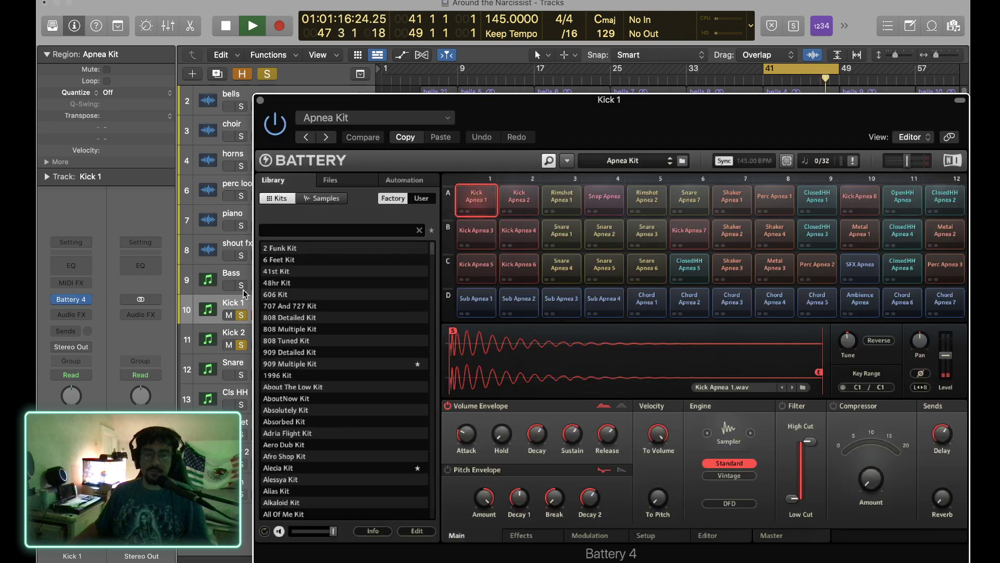
{"action": "key", "text": "space"}
{"action": "left_click", "coordinate": [486, 238]}
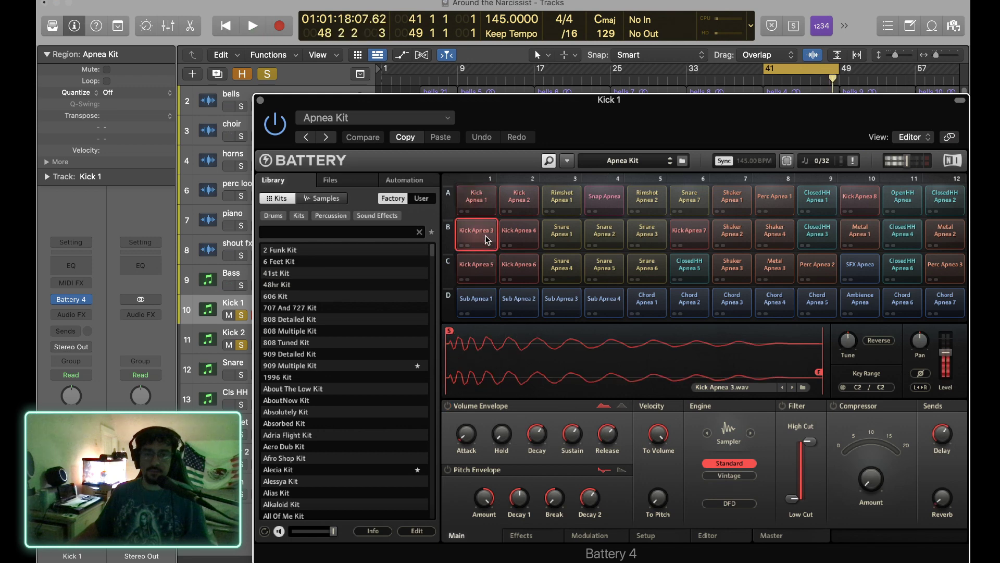
{"action": "left_click", "coordinate": [486, 265]}
{"action": "left_click", "coordinate": [519, 264]}
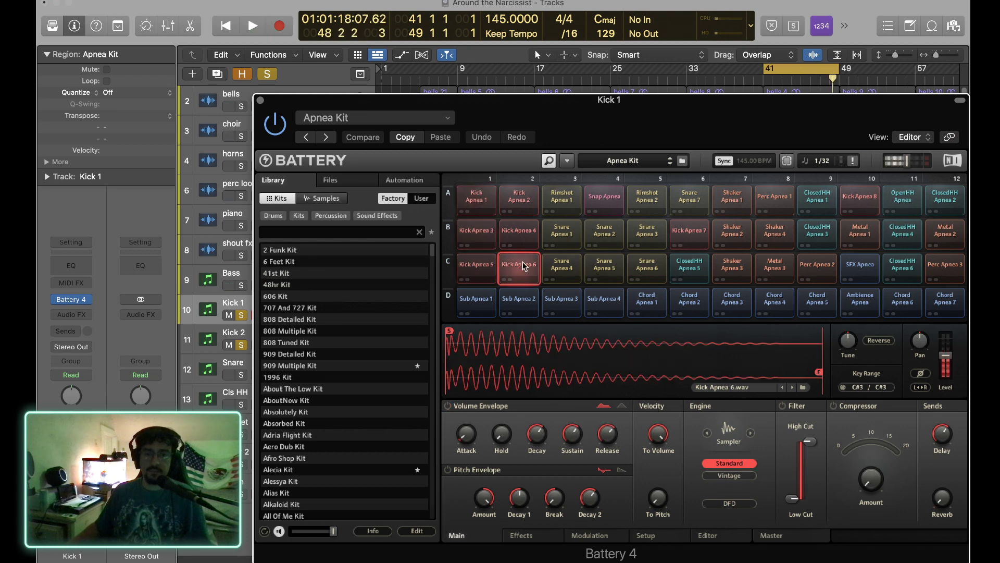
{"action": "left_click", "coordinate": [524, 233]}
{"action": "left_click", "coordinate": [527, 195]}
{"action": "left_click", "coordinate": [476, 198]}
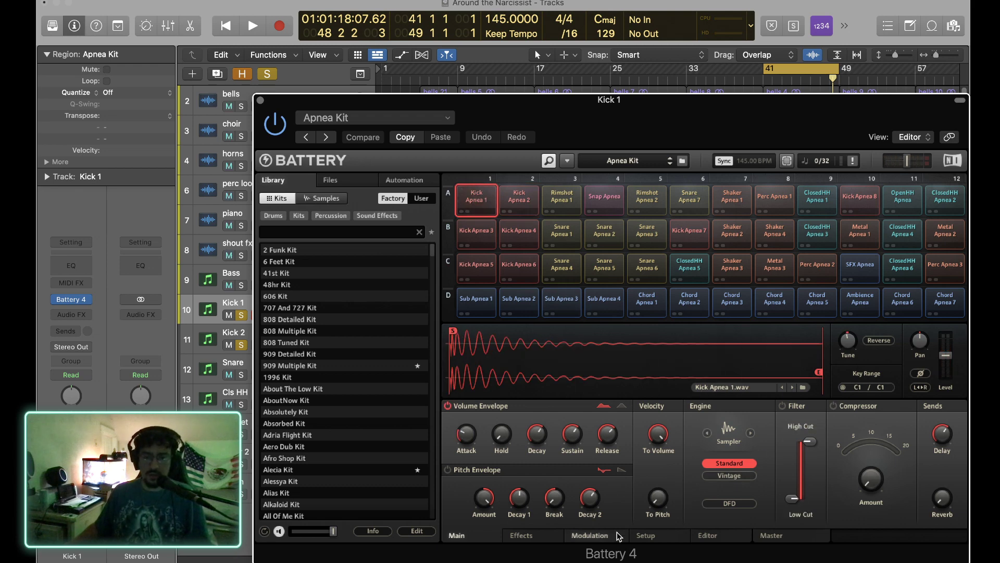
Adjust the attack of Kick Apnea 1 and look through its effects and modulation settings.
{"action": "left_click_drag", "start_coordinate": [472, 437], "coordinate": [471, 425]}
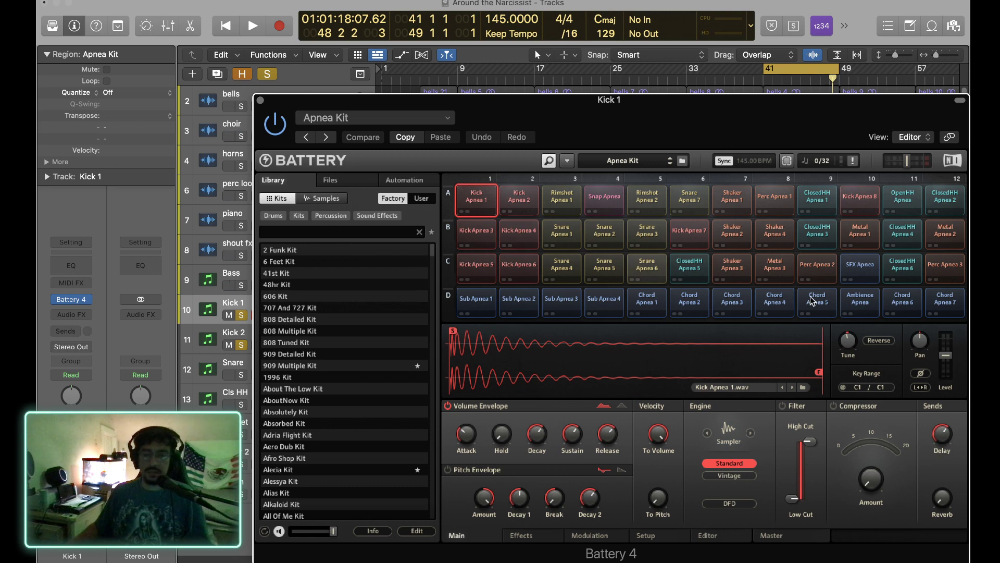
{"action": "left_click", "coordinate": [543, 535]}
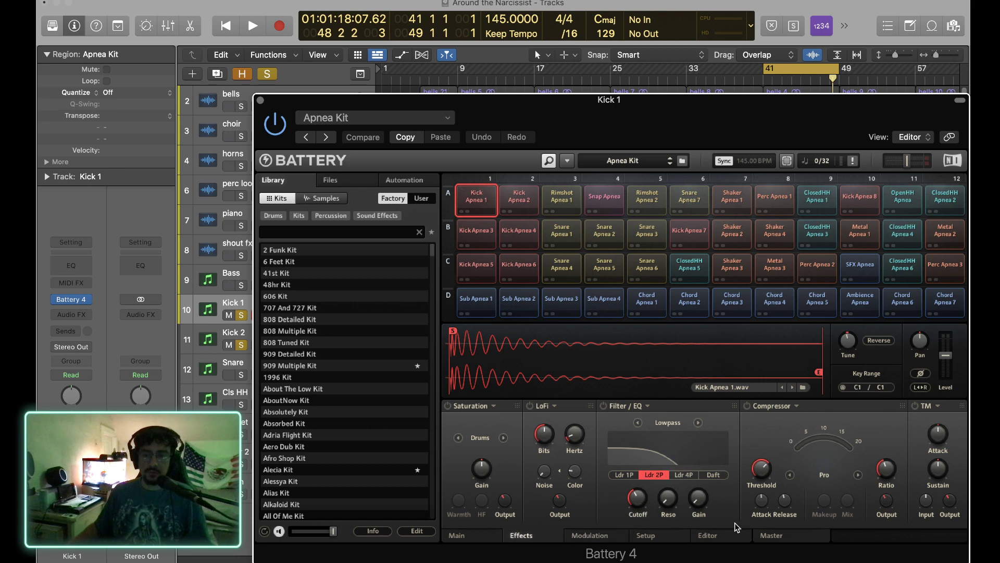
{"action": "left_click", "coordinate": [615, 543]}
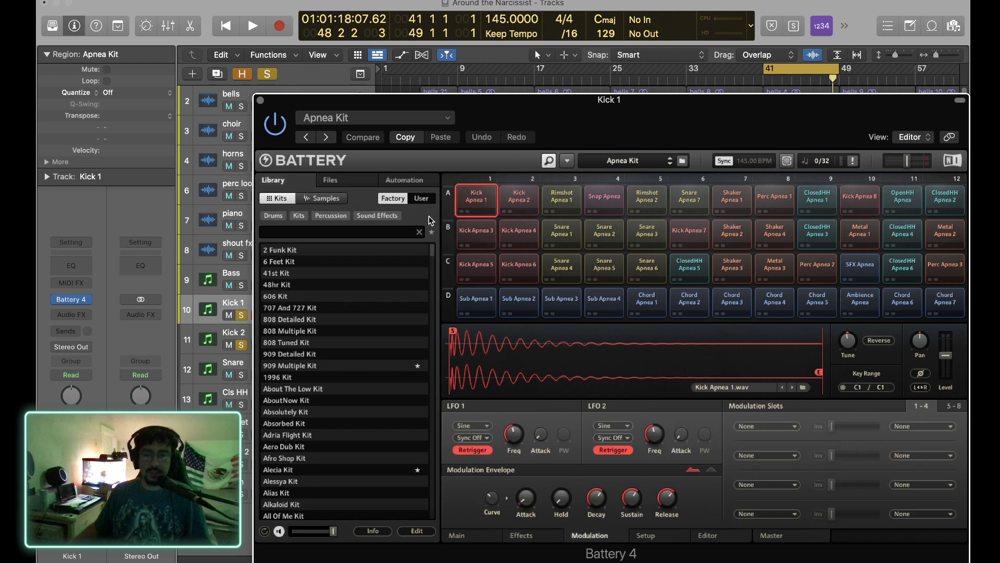
Close the Battery 4 window, play the cycled section from bar 41 and unsolo Kick 2 to hear Kick 1 alone.
{"action": "left_click", "coordinate": [261, 100]}
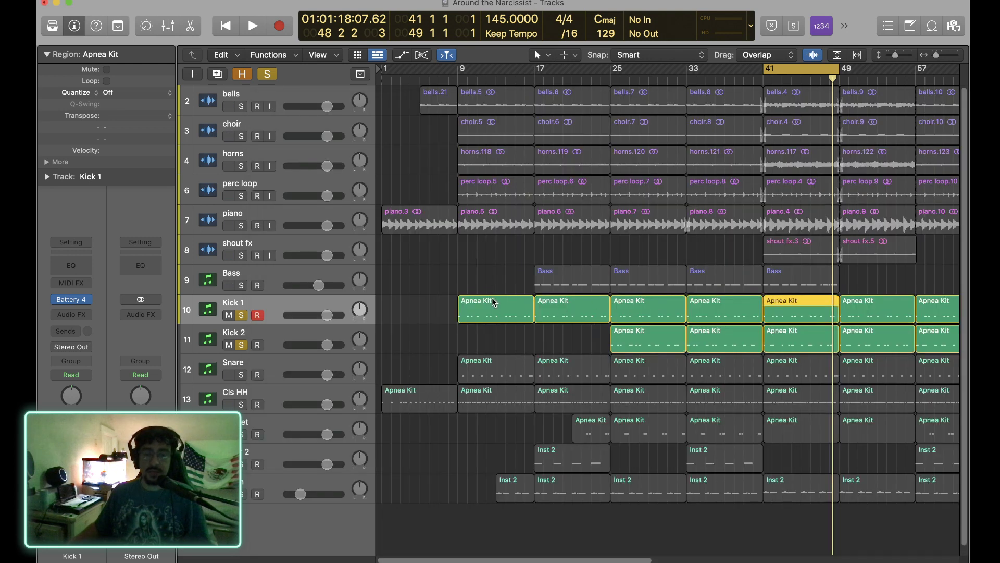
{"action": "left_click", "coordinate": [763, 83]}
{"action": "key", "text": "space"}
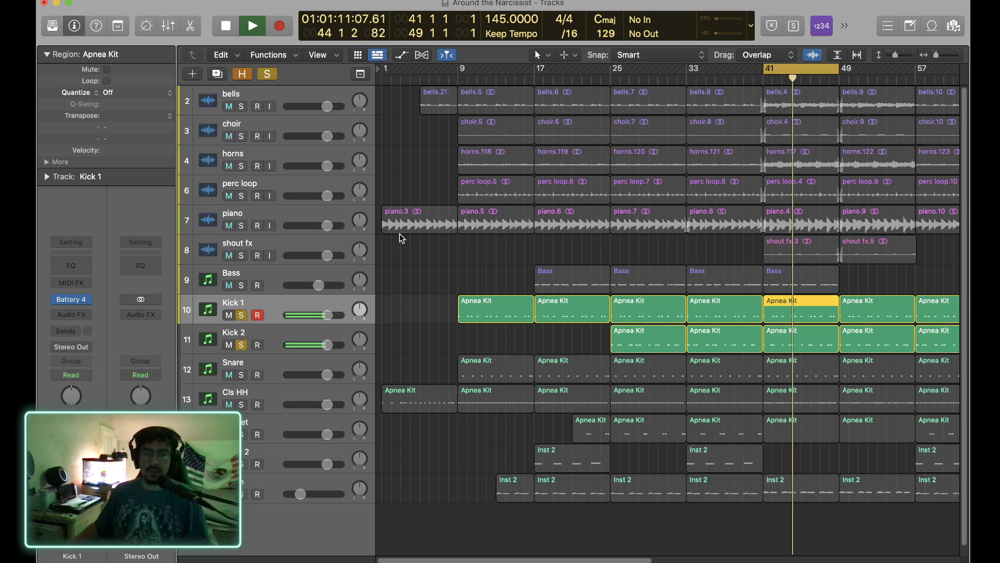
{"action": "left_click", "coordinate": [240, 345]}
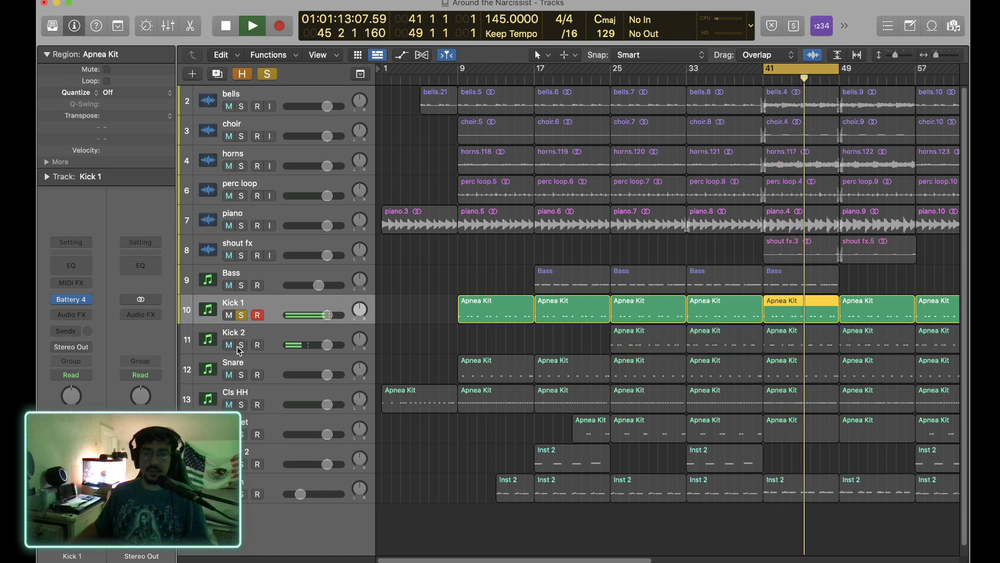
{"action": "key", "text": "space"}
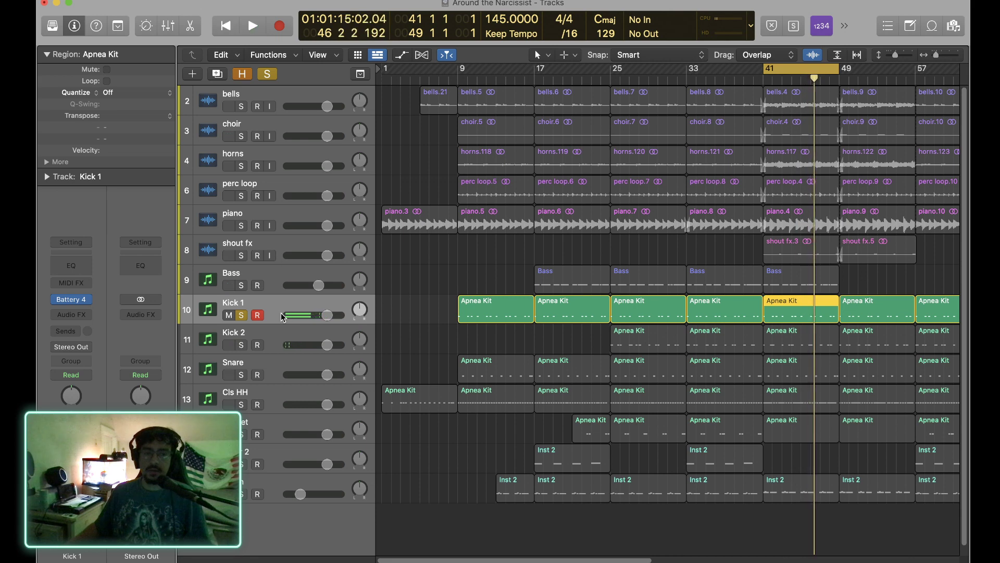
Reopen Battery 4 on Kick 1, set Kick Apnea 1's volume envelope attack to 8.9 ms and play the section briefly.
{"action": "left_click", "coordinate": [73, 300]}
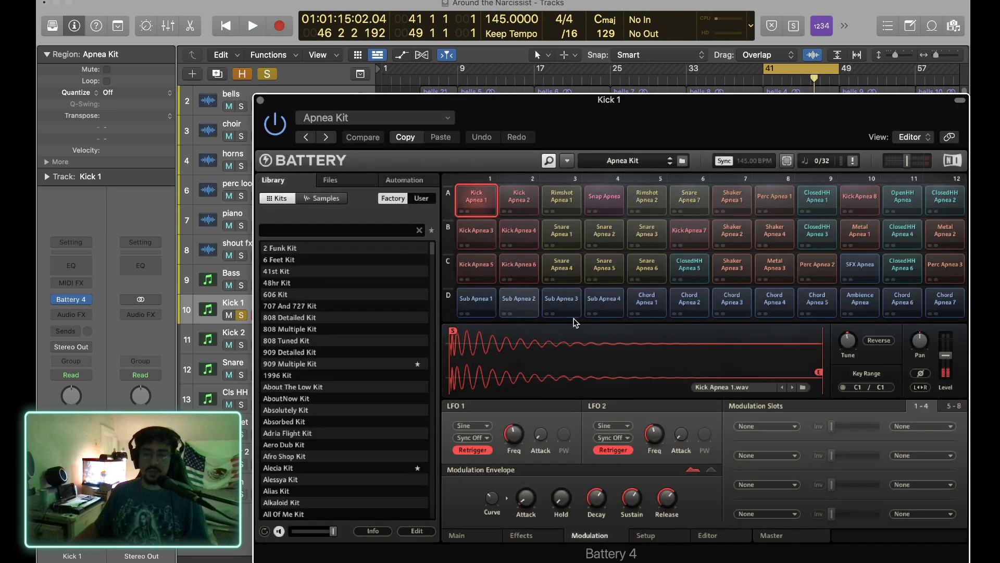
{"action": "left_click", "coordinate": [471, 536]}
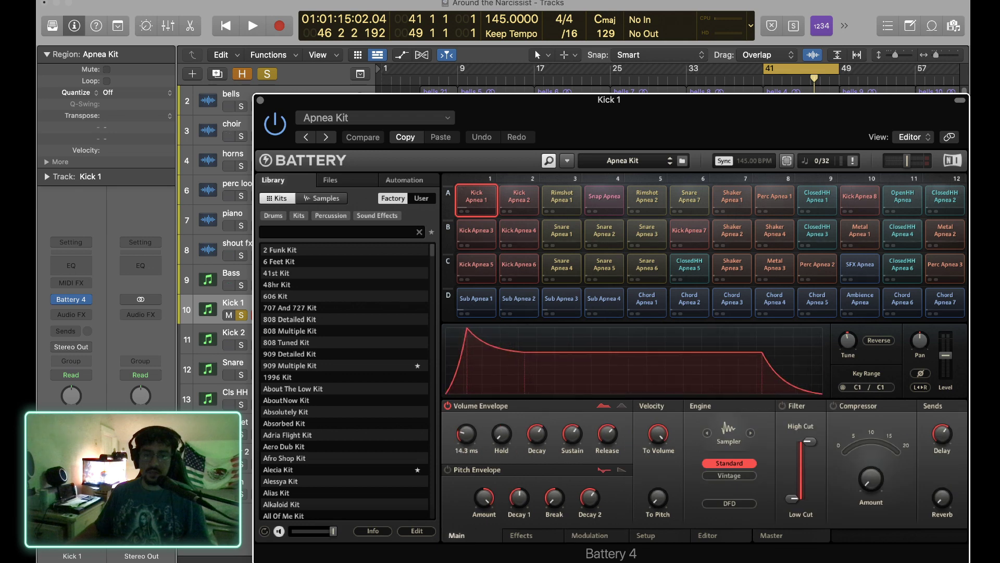
{"action": "left_click_drag", "start_coordinate": [466, 434], "coordinate": [466, 439]}
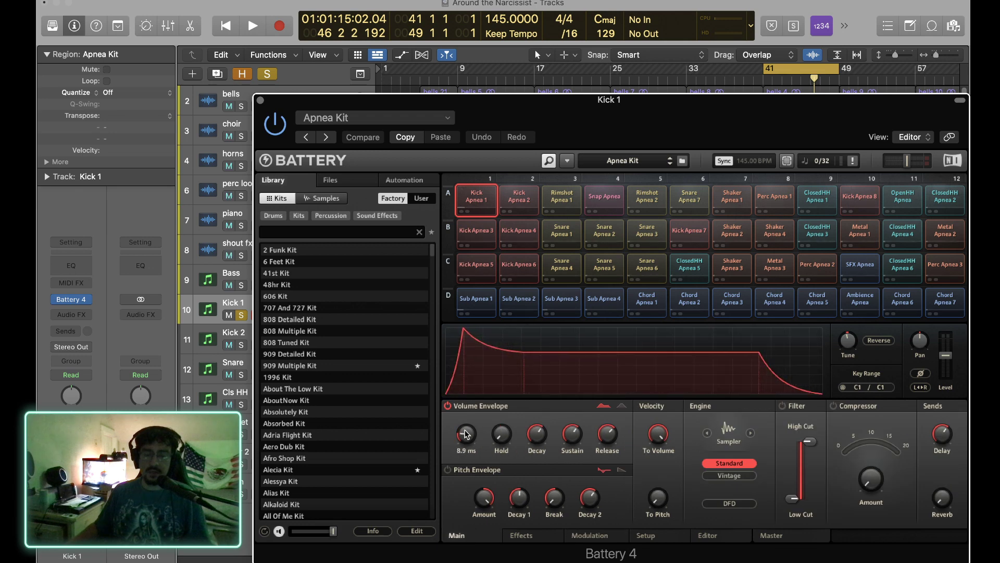
{"action": "key", "text": "space"}
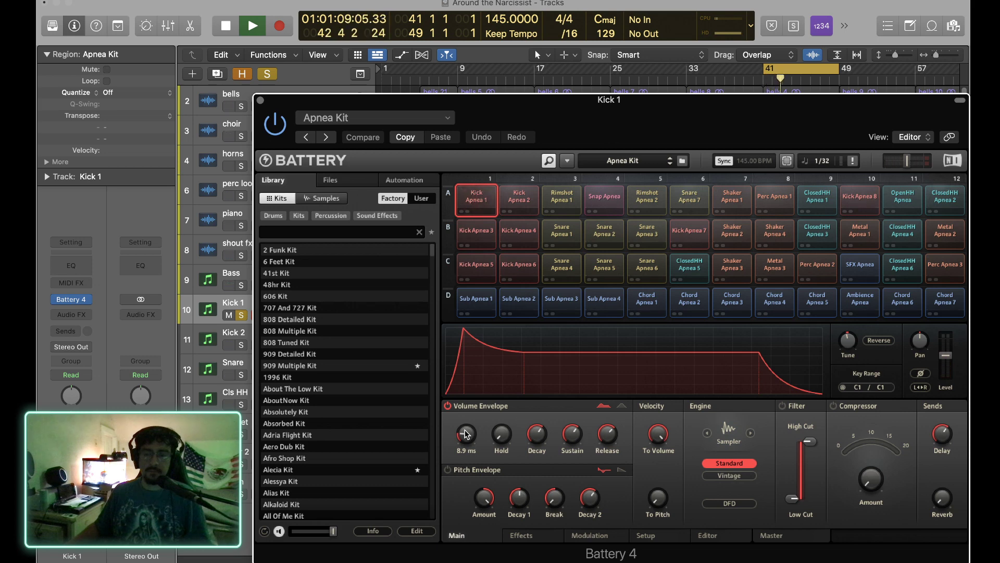
{"action": "key", "text": "space"}
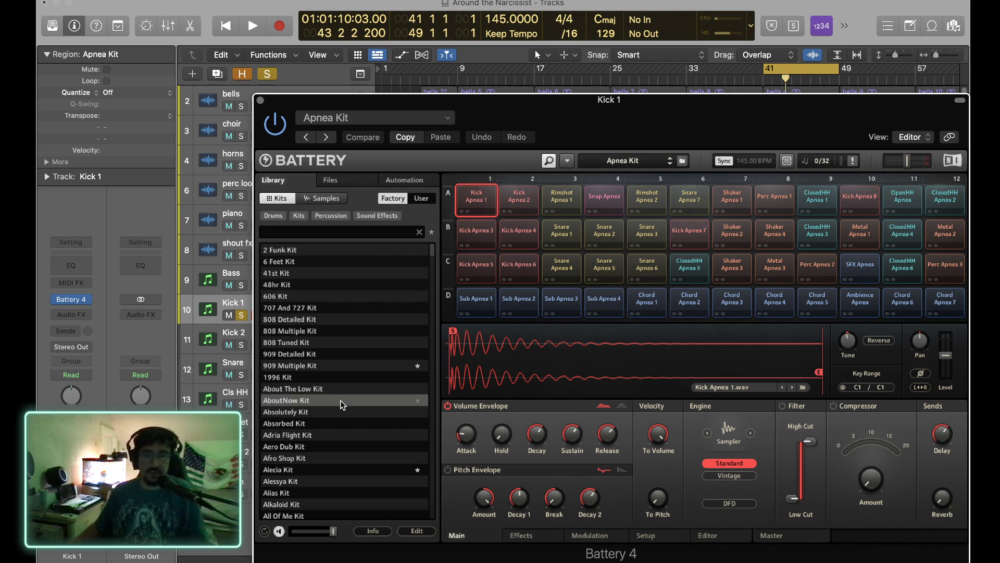
Load the Apparat Kit from the factory library and audition several of its kick cells.
{"action": "scroll", "coordinate": [344, 390], "scroll_direction": "down", "scroll_amount": 8}
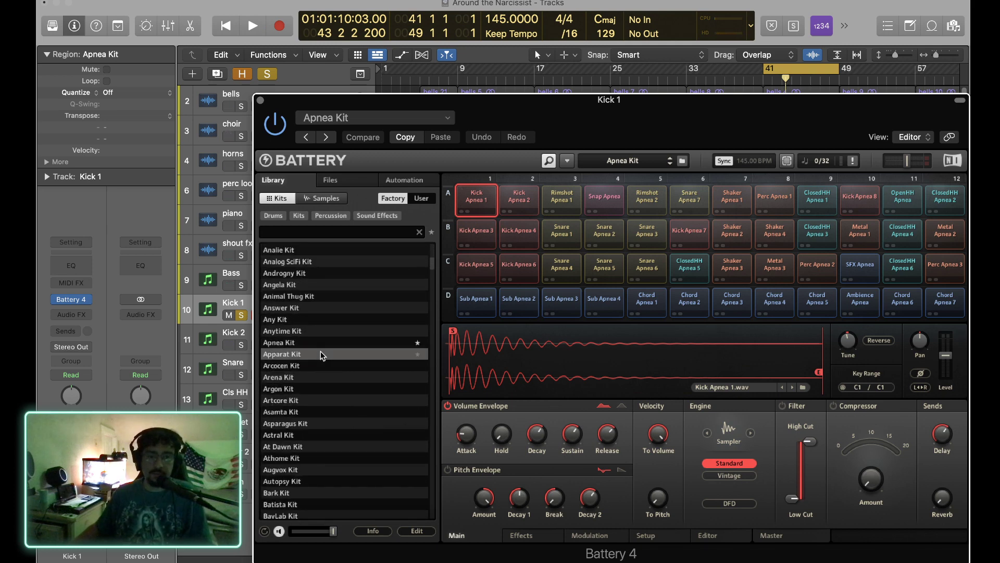
{"action": "left_click", "coordinate": [320, 354]}
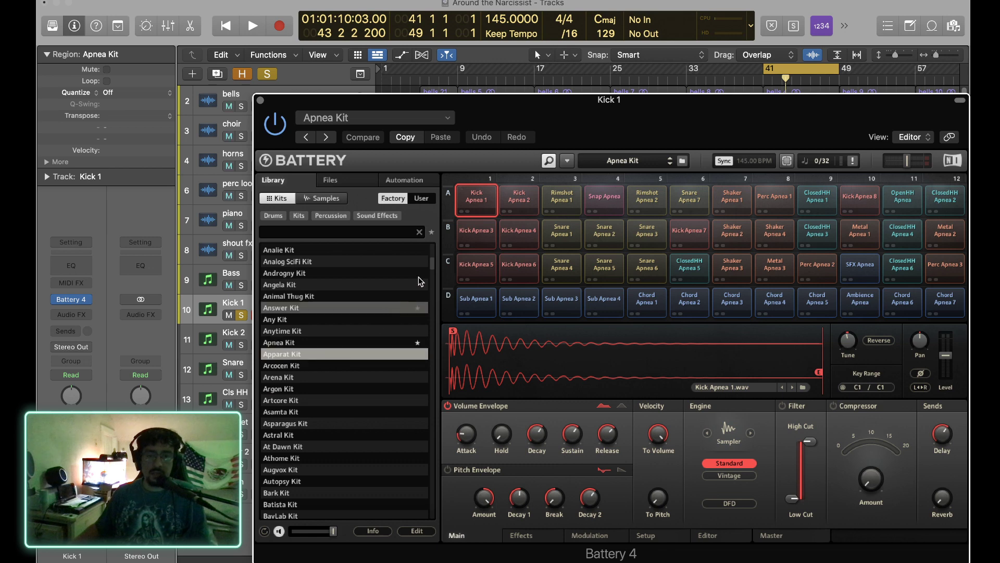
{"action": "double_click", "coordinate": [318, 354]}
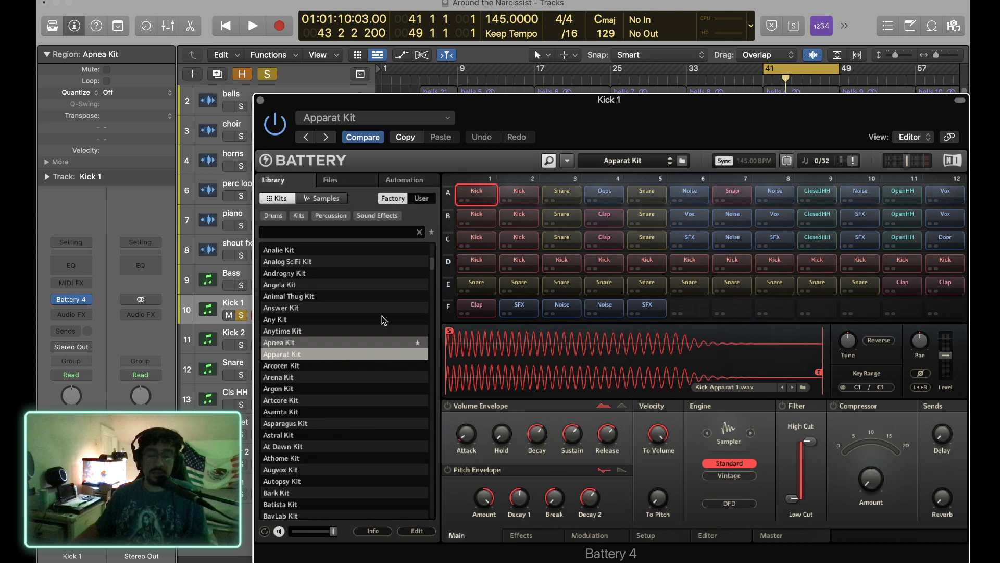
{"action": "left_click", "coordinate": [473, 196]}
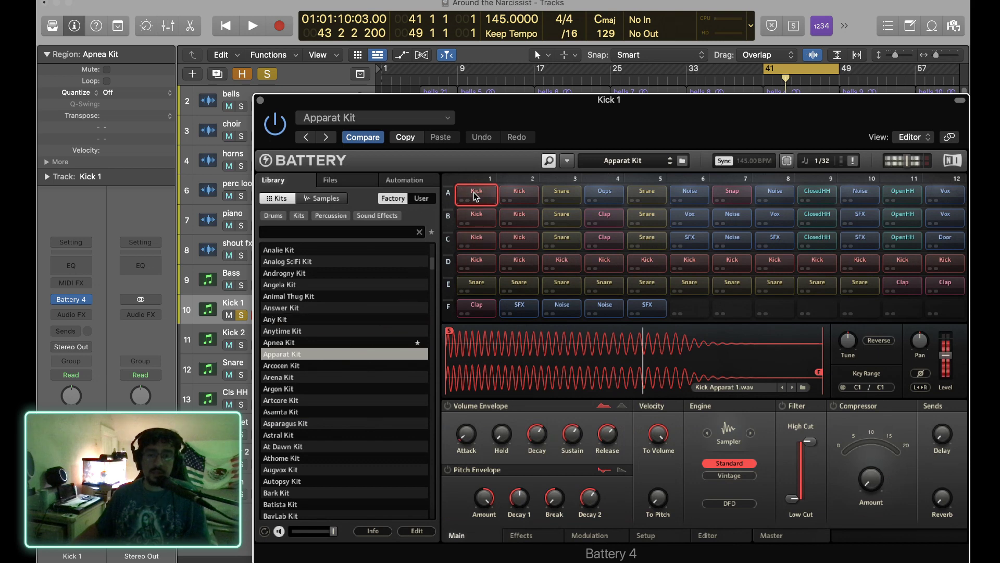
{"action": "left_click", "coordinate": [517, 192]}
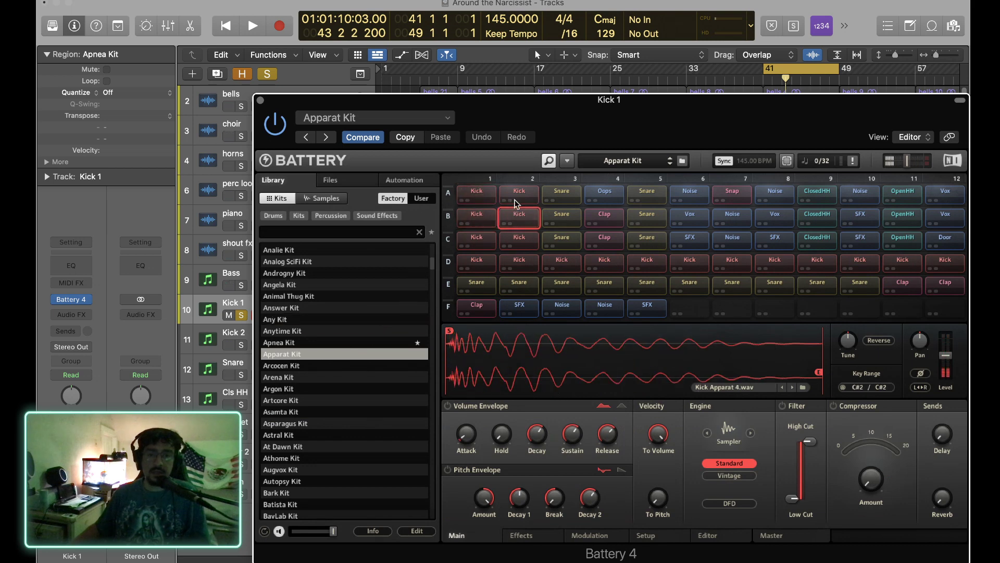
{"action": "left_click", "coordinate": [521, 233]}
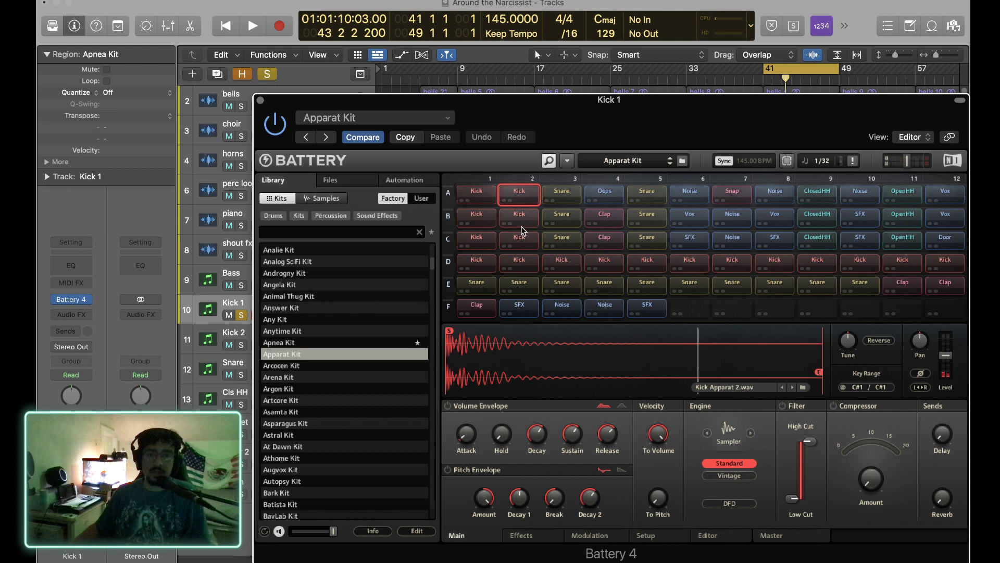
{"action": "left_click", "coordinate": [525, 262]}
{"action": "left_click", "coordinate": [478, 260]}
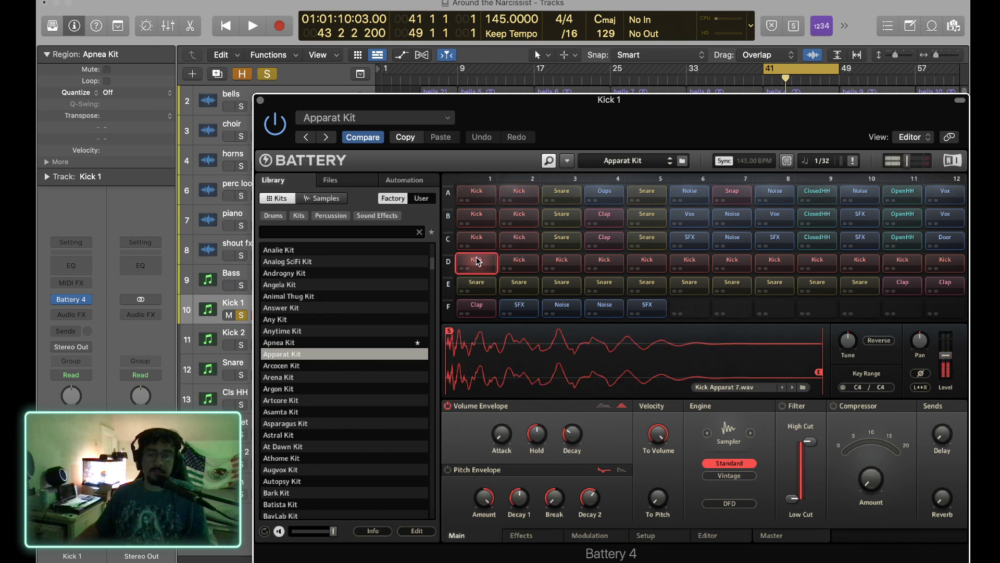
{"action": "left_click", "coordinate": [477, 196]}
Load the Arcocen Kit and audition its kick cells from Kick Arcocen 1 to 8.
{"action": "double_click", "coordinate": [313, 366]}
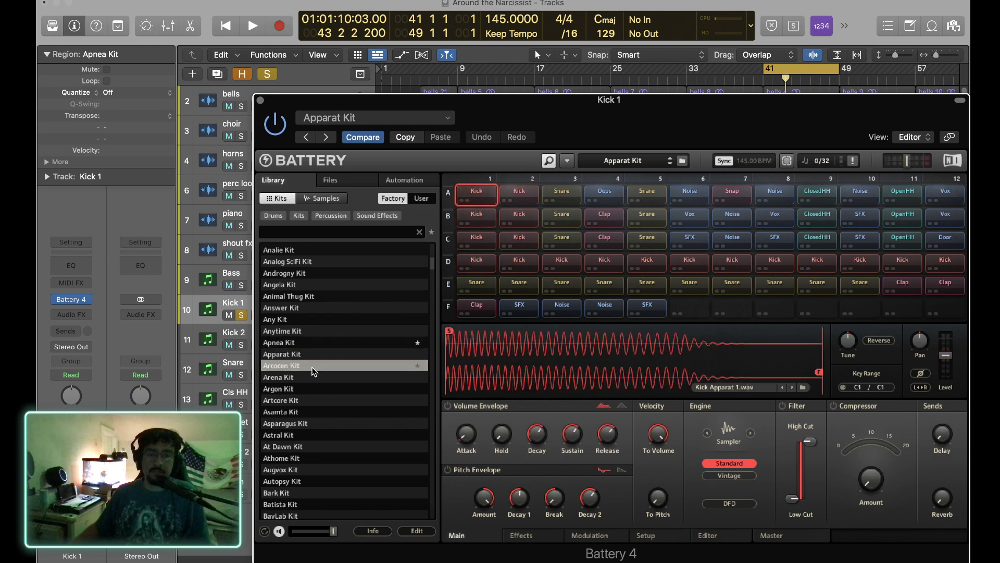
{"action": "left_click", "coordinate": [494, 197]}
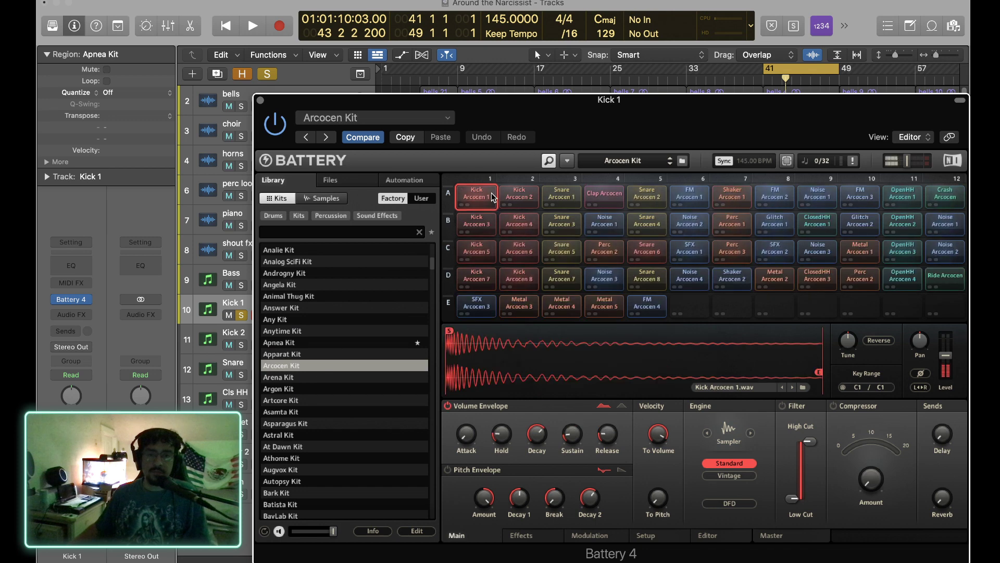
{"action": "left_click", "coordinate": [523, 196]}
{"action": "left_click", "coordinate": [523, 223]}
{"action": "left_click", "coordinate": [482, 227]}
{"action": "left_click", "coordinate": [476, 251]}
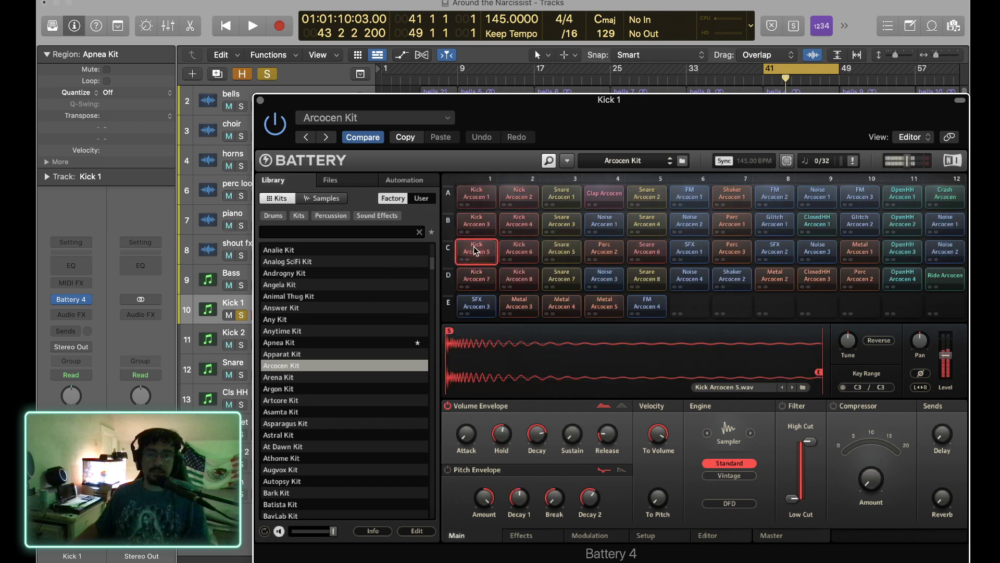
{"action": "left_click", "coordinate": [520, 250]}
{"action": "left_click", "coordinate": [520, 277]}
{"action": "left_click", "coordinate": [476, 277]}
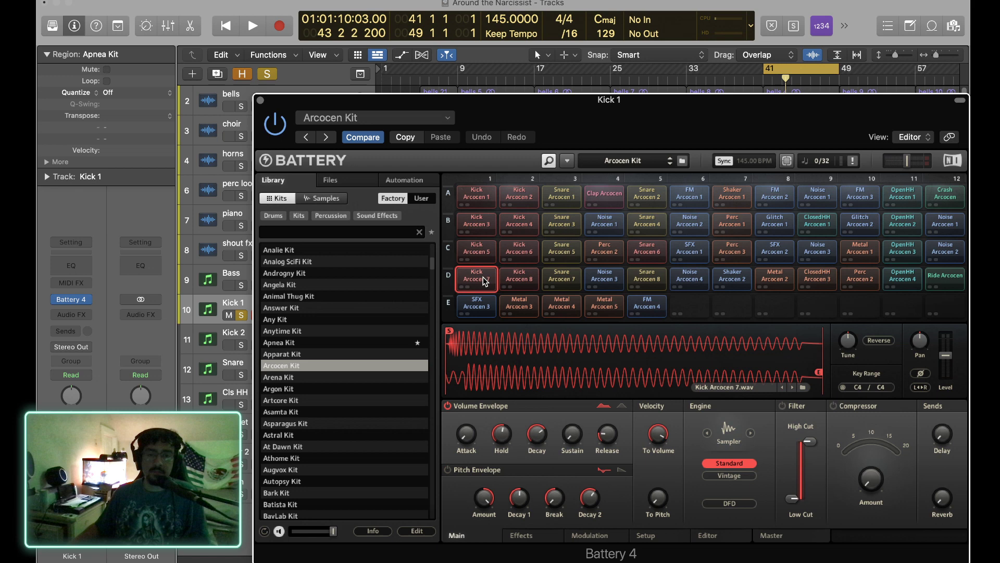
Load the Arena Kit and audition its kick cells across rows A to D.
{"action": "double_click", "coordinate": [268, 377]}
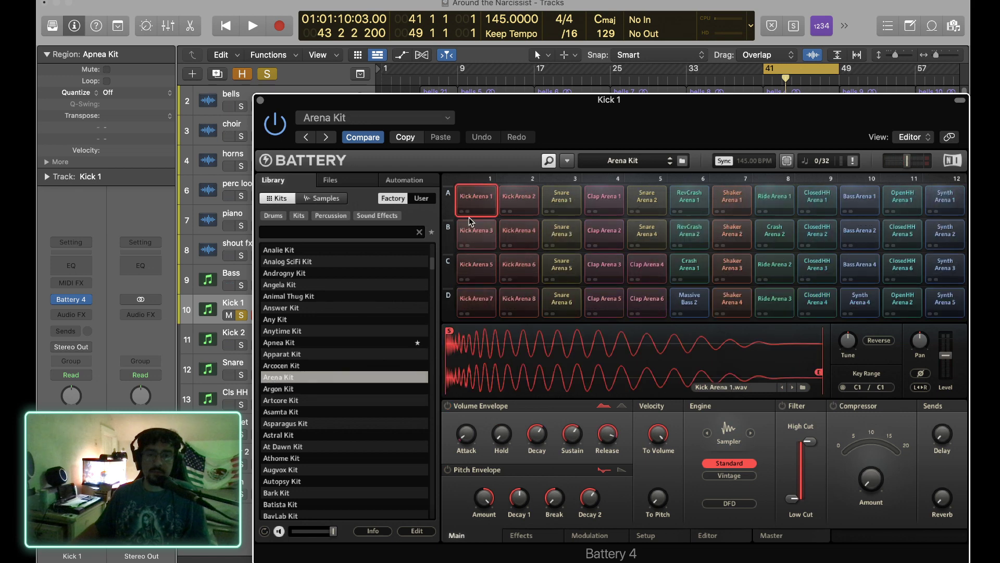
{"action": "left_click", "coordinate": [477, 197]}
{"action": "left_click", "coordinate": [513, 197]}
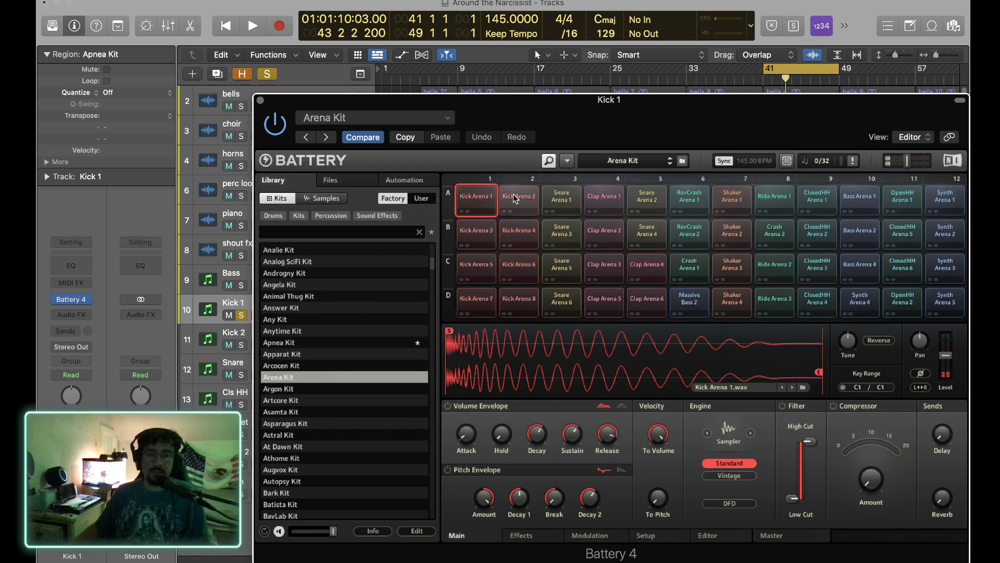
{"action": "left_click", "coordinate": [516, 231]}
{"action": "left_click", "coordinate": [517, 264]}
{"action": "left_click", "coordinate": [472, 264]}
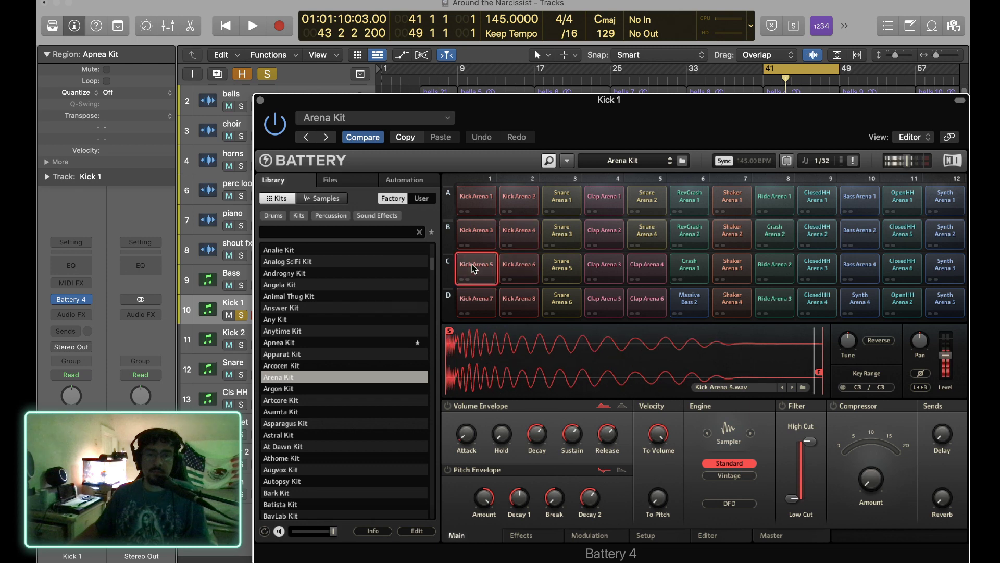
{"action": "left_click", "coordinate": [479, 237]}
{"action": "left_click", "coordinate": [477, 294]}
{"action": "left_click", "coordinate": [509, 298]}
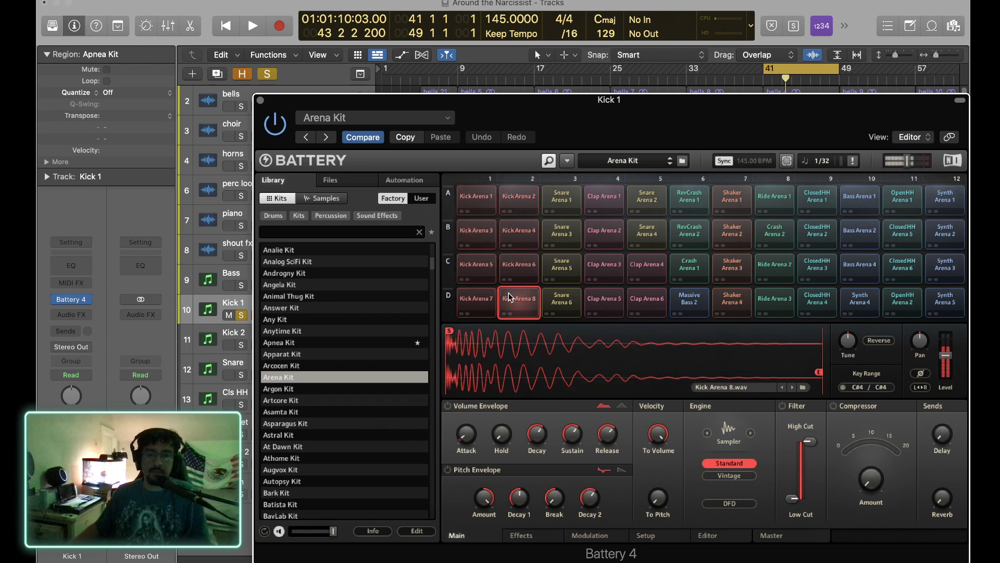
Load the Astral Kit and audition Kick Astral 1 and Kick Astral 2.
{"action": "scroll", "coordinate": [388, 353], "scroll_direction": "down", "scroll_amount": 3}
{"action": "left_click", "coordinate": [317, 365]}
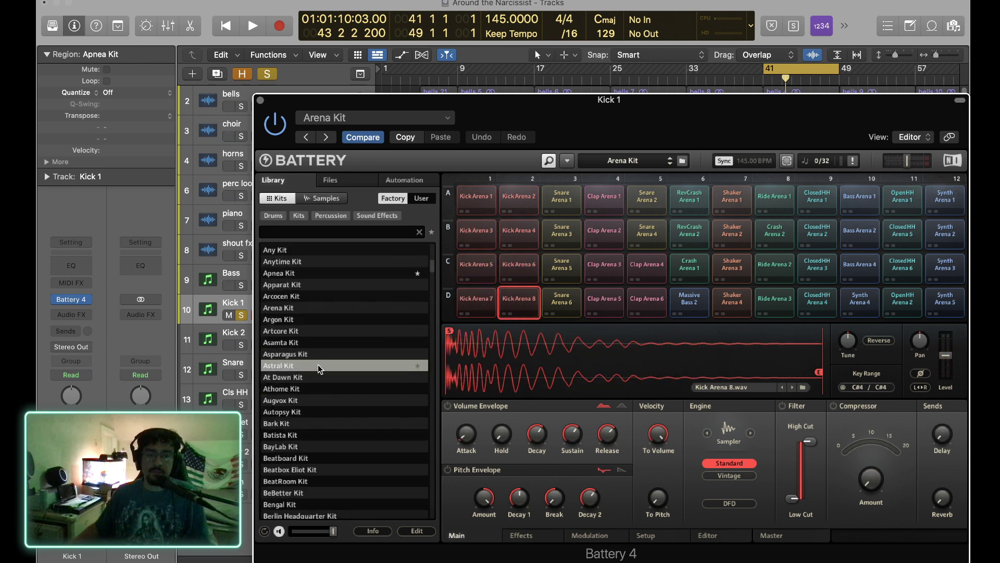
{"action": "double_click", "coordinate": [318, 365]}
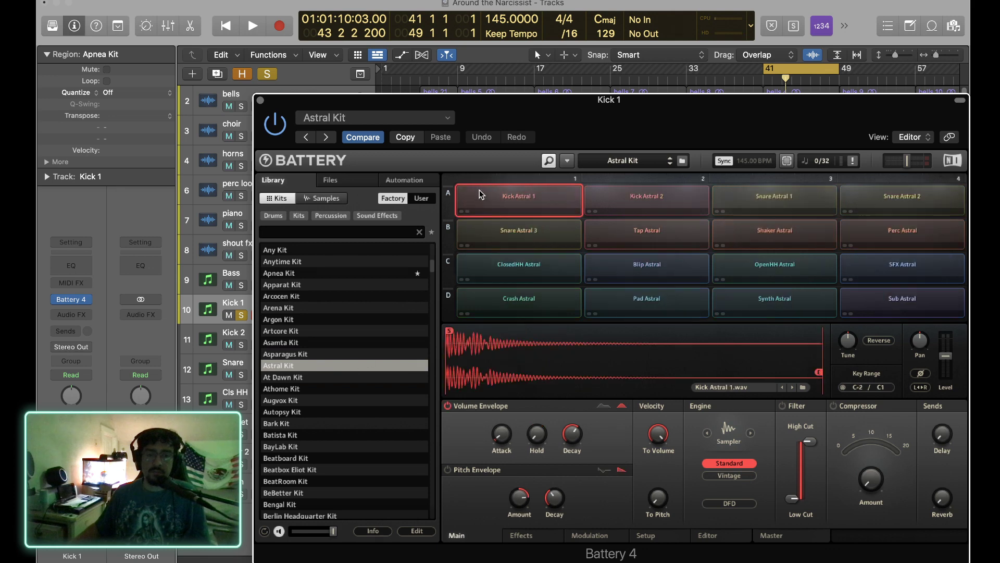
{"action": "left_click", "coordinate": [479, 195]}
{"action": "left_click", "coordinate": [607, 197]}
Load the Best of Absynth Kit and audition the kick cells in rows A and B.
{"action": "scroll", "coordinate": [317, 388], "scroll_direction": "down", "scroll_amount": 3}
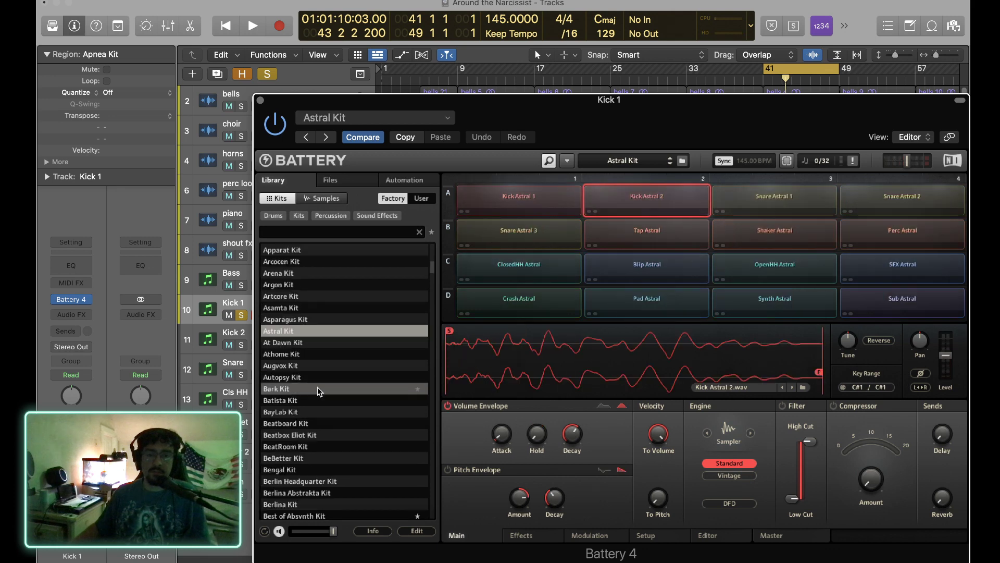
{"action": "scroll", "coordinate": [317, 386], "scroll_direction": "down", "scroll_amount": 9}
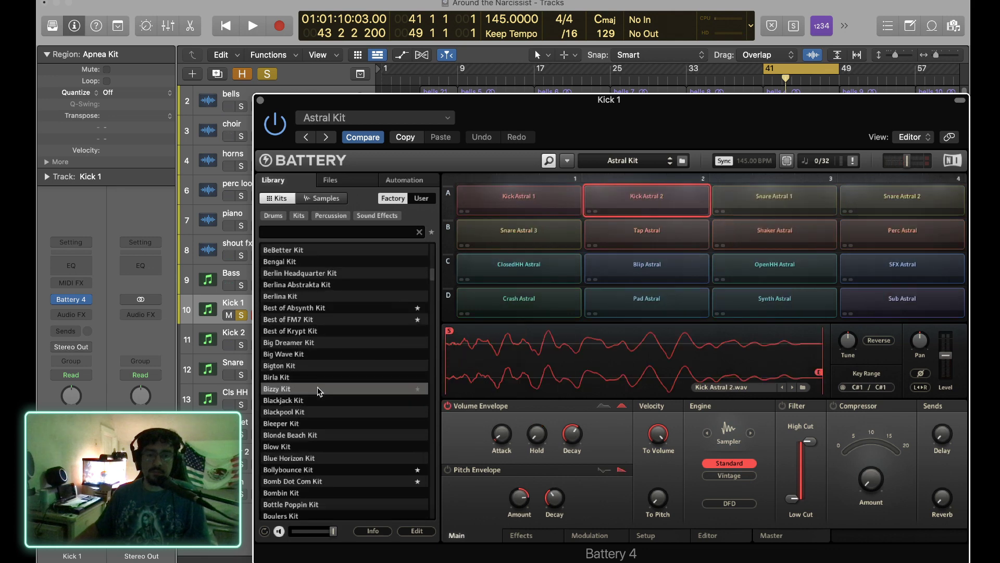
{"action": "double_click", "coordinate": [304, 307]}
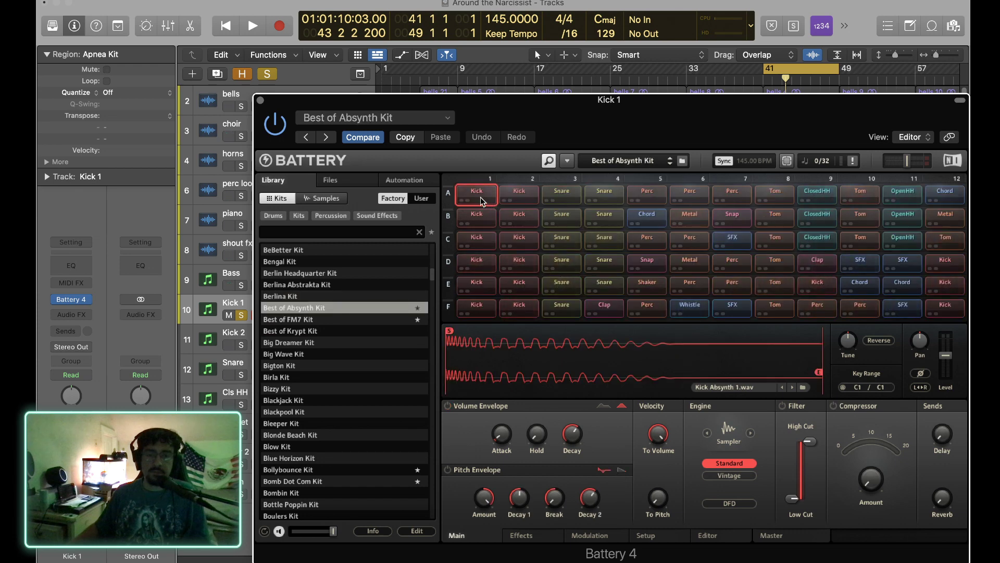
{"action": "left_click", "coordinate": [482, 200]}
{"action": "left_click", "coordinate": [482, 201]}
{"action": "left_click", "coordinate": [515, 195]}
{"action": "left_click", "coordinate": [516, 219]}
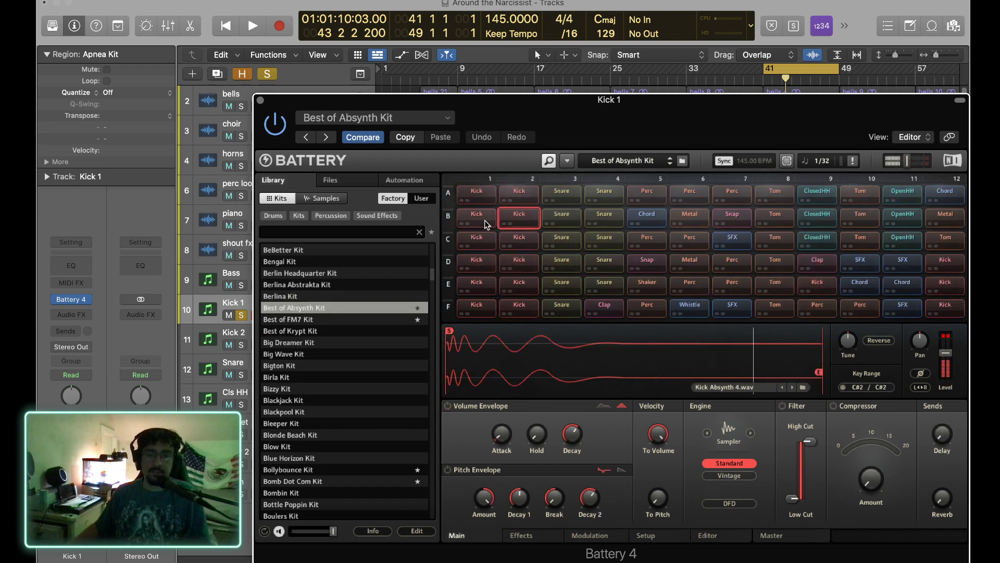
{"action": "left_click", "coordinate": [486, 224]}
{"action": "left_click", "coordinate": [506, 221]}
{"action": "left_click", "coordinate": [507, 223]}
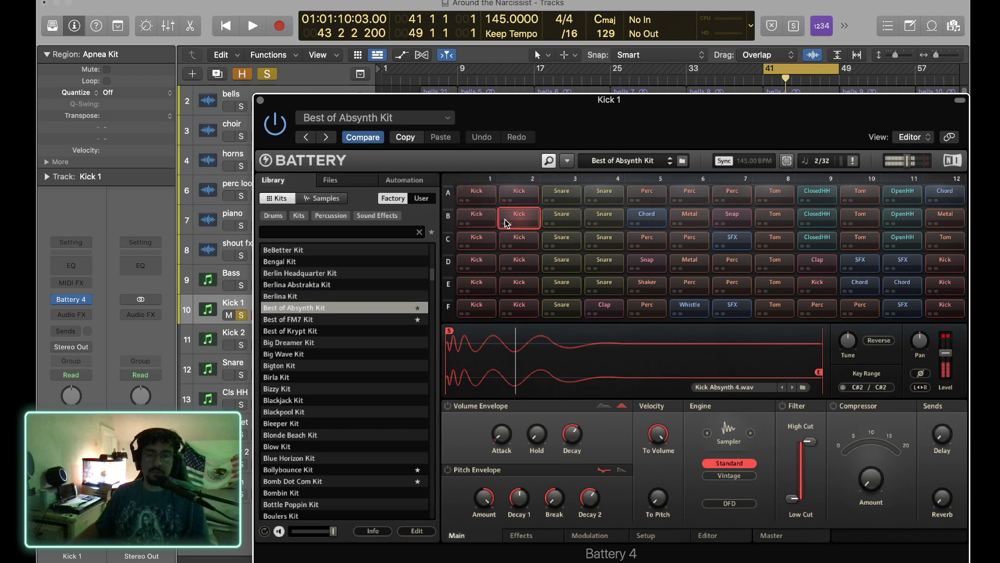
Audition the Best of Absynth Kit's kicks in rows C to F, then return to Kick Absynth 4 in cell B2.
{"action": "left_click", "coordinate": [508, 240]}
{"action": "left_click", "coordinate": [482, 244]}
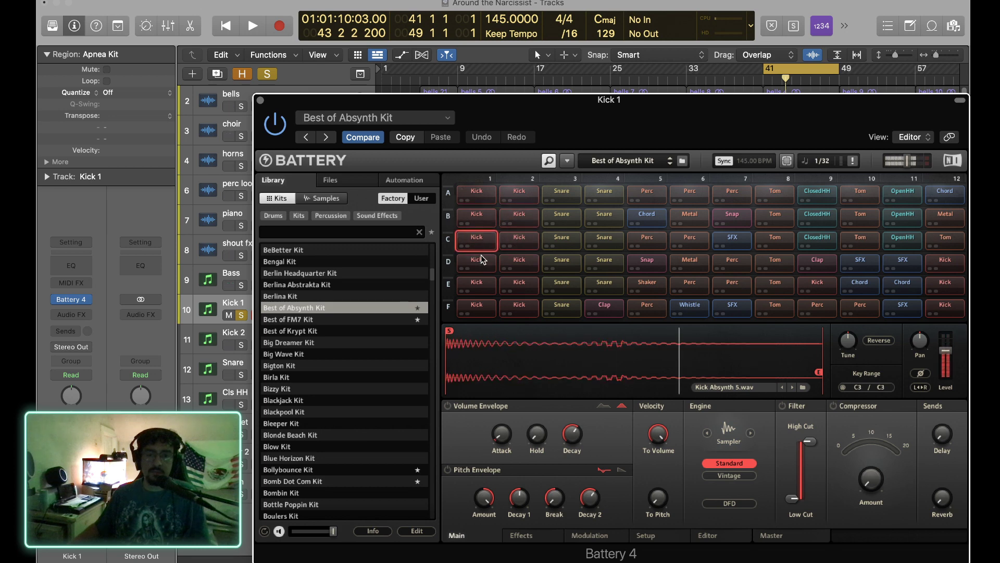
{"action": "left_click", "coordinate": [483, 259]}
{"action": "left_click", "coordinate": [518, 263]}
{"action": "left_click", "coordinate": [504, 285]}
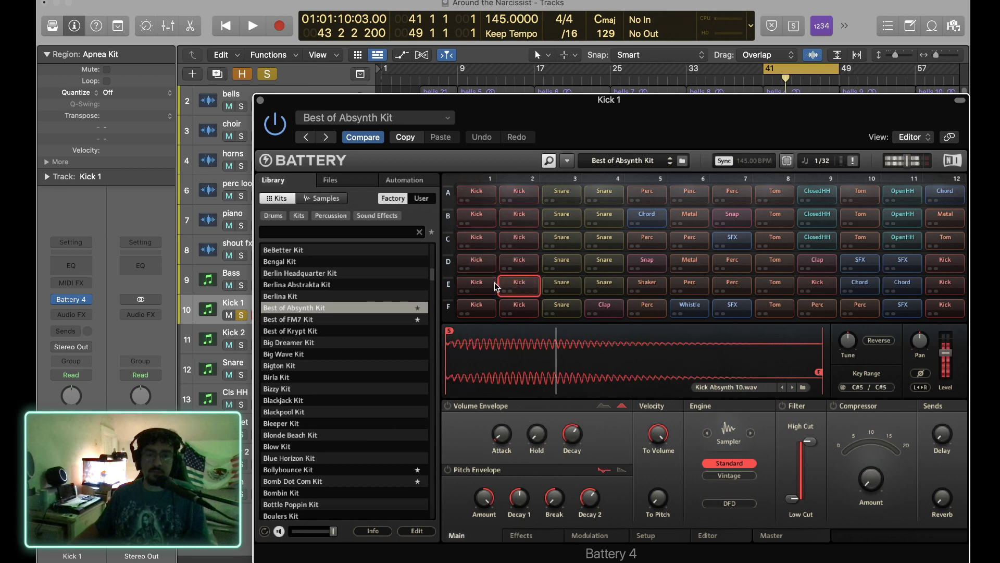
{"action": "left_click", "coordinate": [493, 286]}
{"action": "left_click", "coordinate": [487, 307]}
{"action": "left_click", "coordinate": [519, 309]}
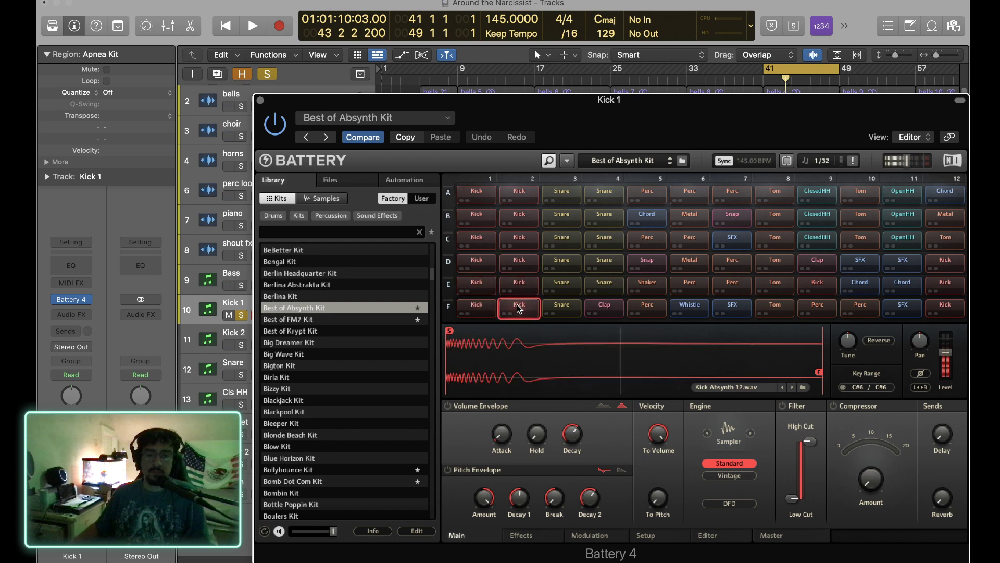
{"action": "left_click", "coordinate": [519, 214]}
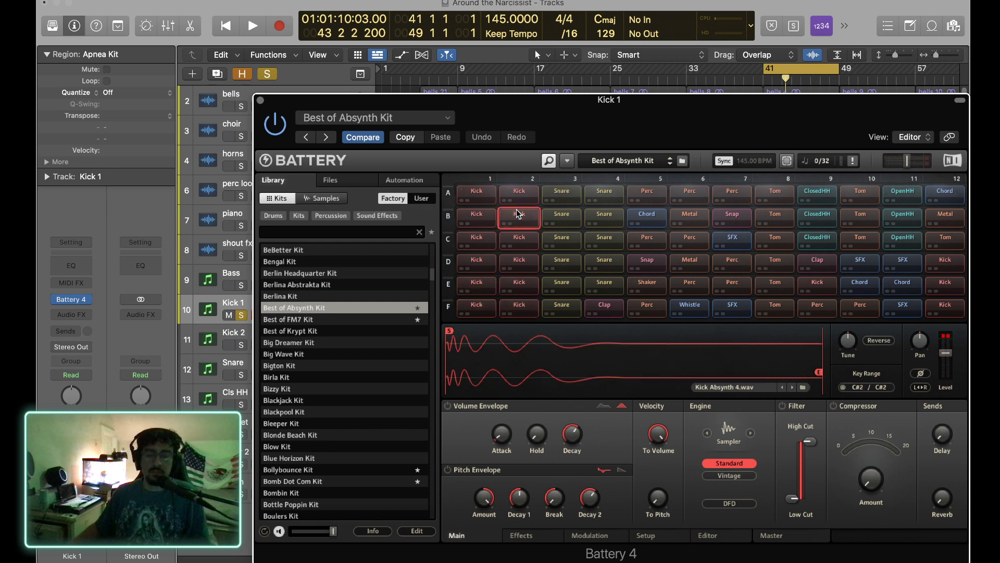
Enable the volume envelope on the B2 kick, set attack to about 18.3 ms and decay to about 278.4 ms, auditioning the changes.
{"action": "left_click", "coordinate": [518, 214]}
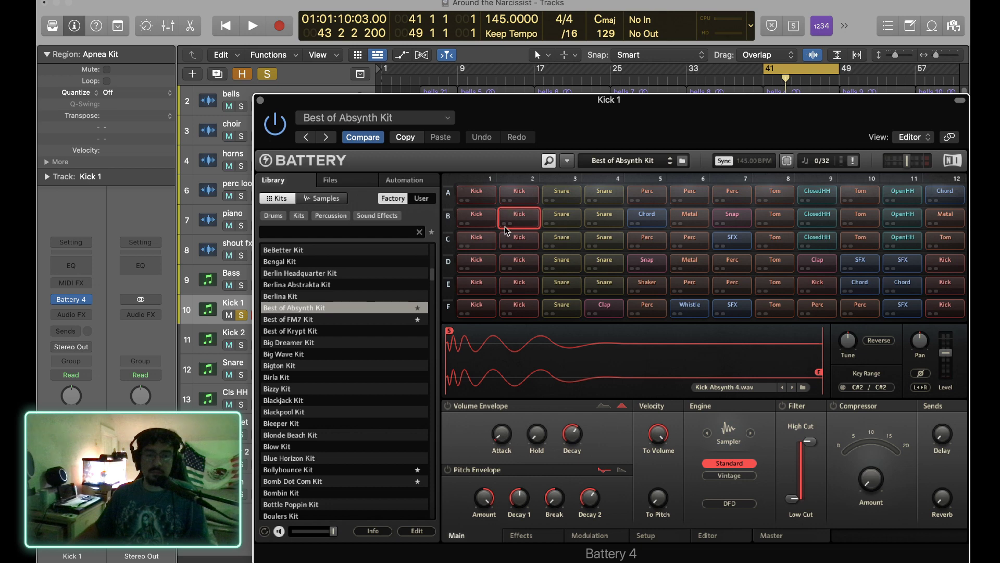
{"action": "left_click", "coordinate": [447, 405]}
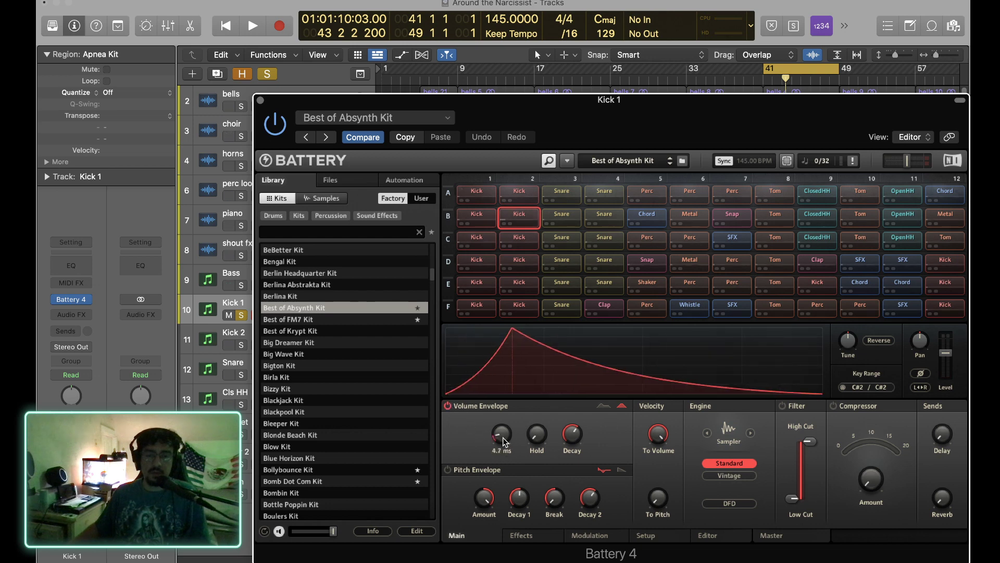
{"action": "left_click", "coordinate": [518, 215]}
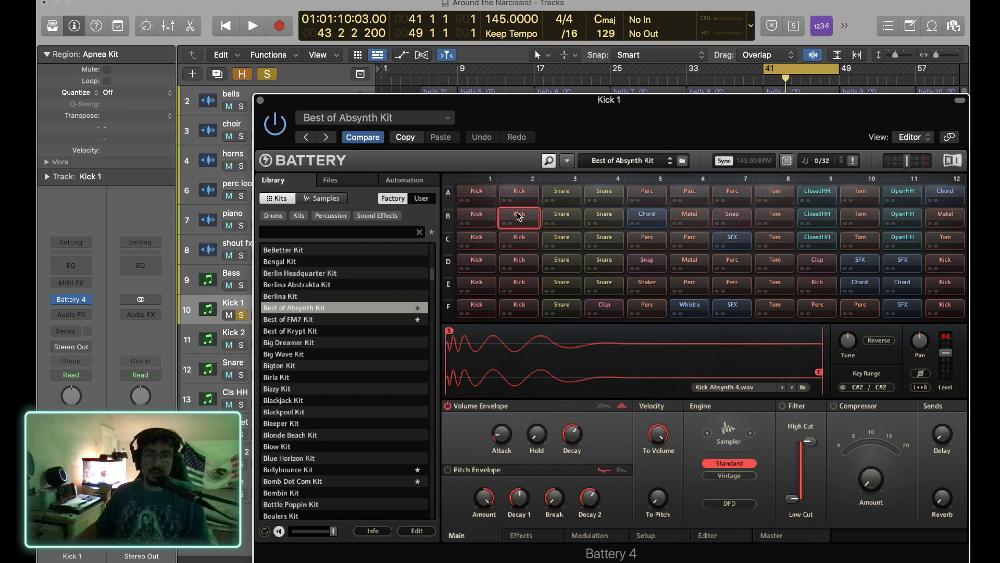
{"action": "left_click_drag", "start_coordinate": [503, 431], "coordinate": [504, 417]}
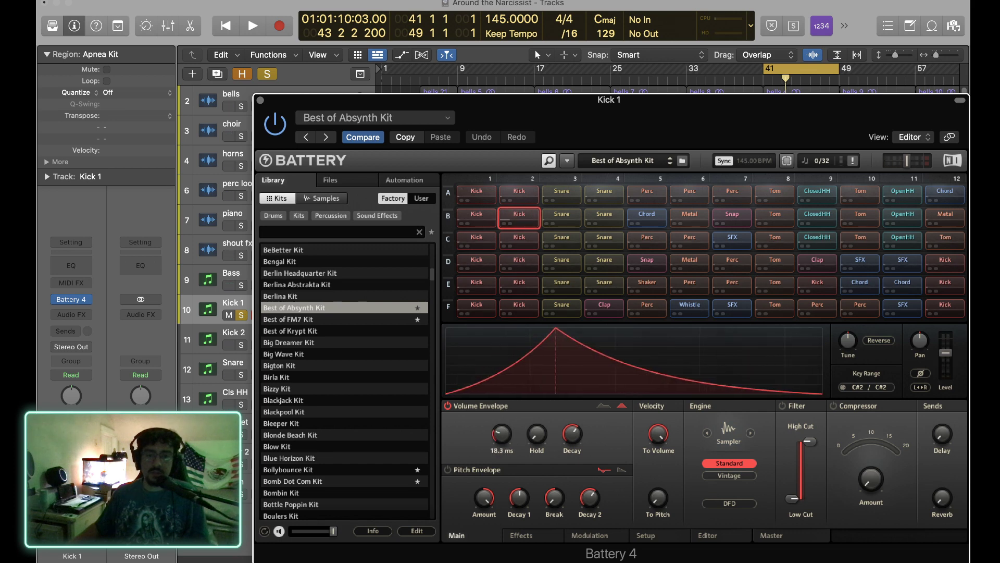
{"action": "left_click", "coordinate": [525, 216]}
{"action": "left_click", "coordinate": [524, 216]}
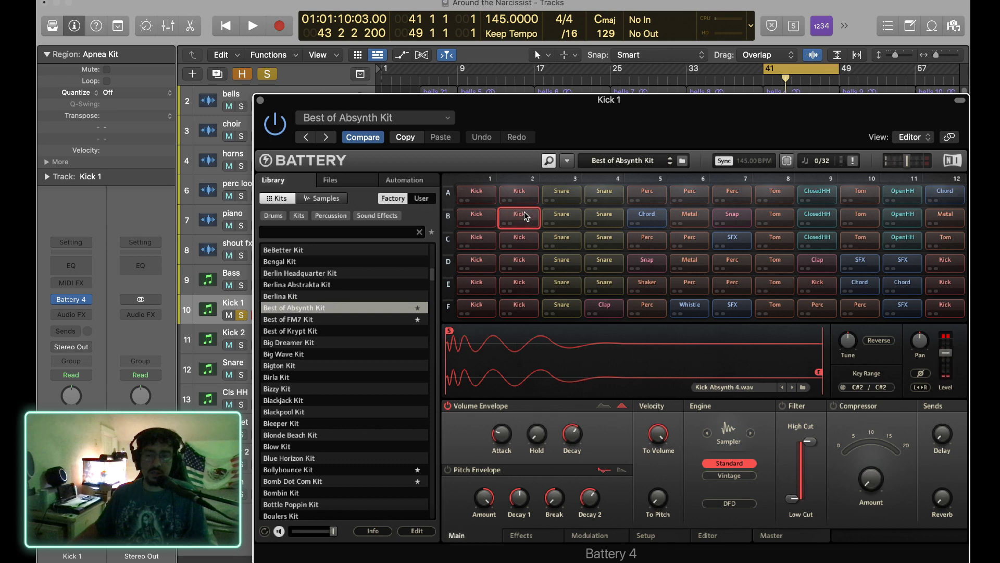
{"action": "left_click", "coordinate": [525, 216]}
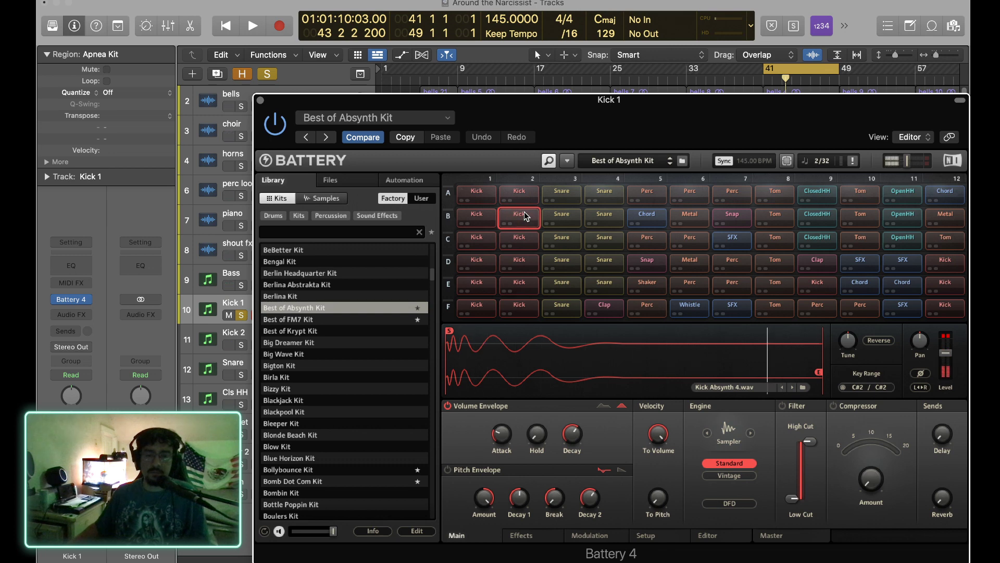
{"action": "mouse_move", "coordinate": [571, 436]}
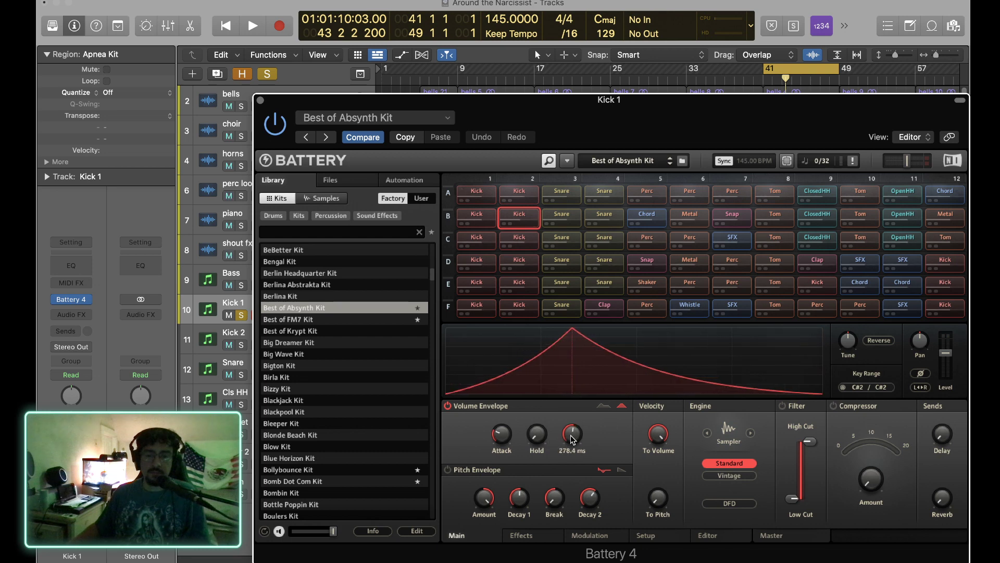
{"action": "left_click", "coordinate": [525, 222]}
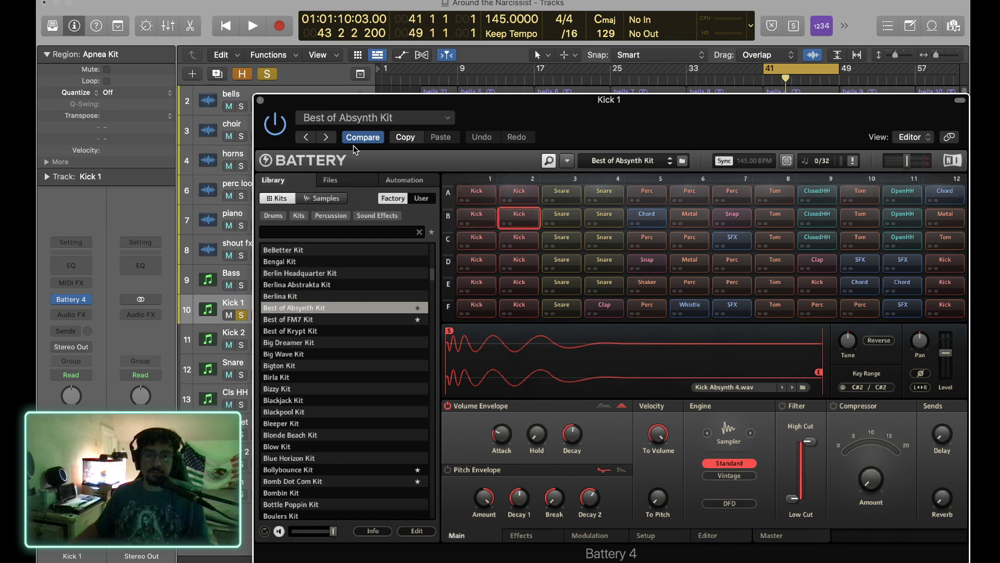
{"action": "left_click", "coordinate": [261, 101]}
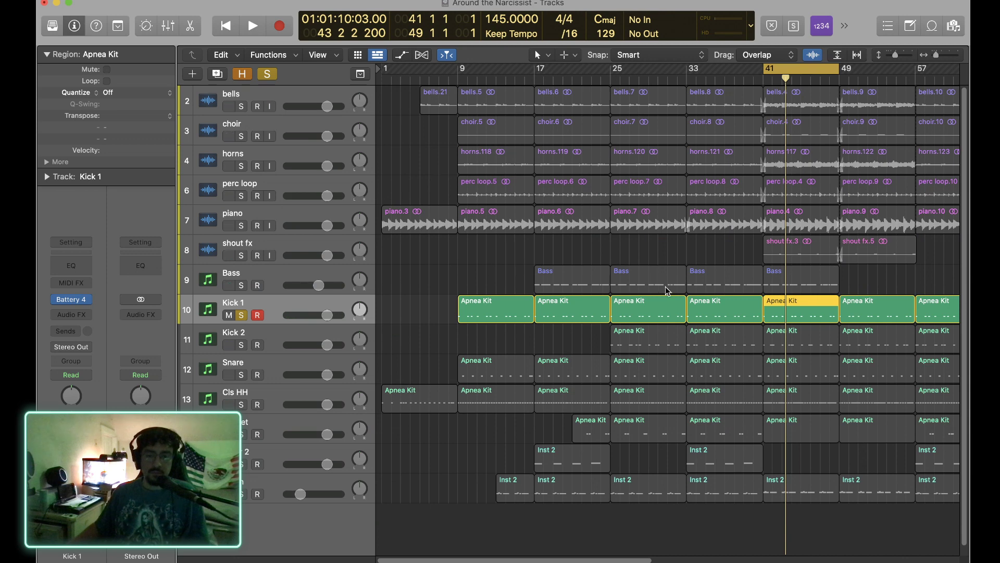
Reopen Kick 1's Battery 4 instrument and audition the cell B2 kick to check which key triggers it.
{"action": "left_click", "coordinate": [72, 300]}
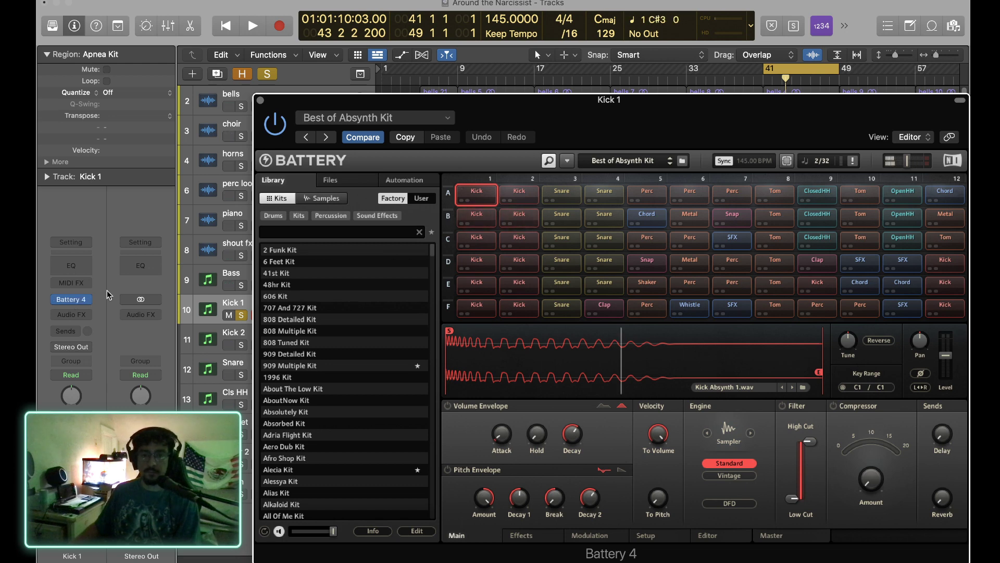
{"action": "left_click", "coordinate": [523, 216]}
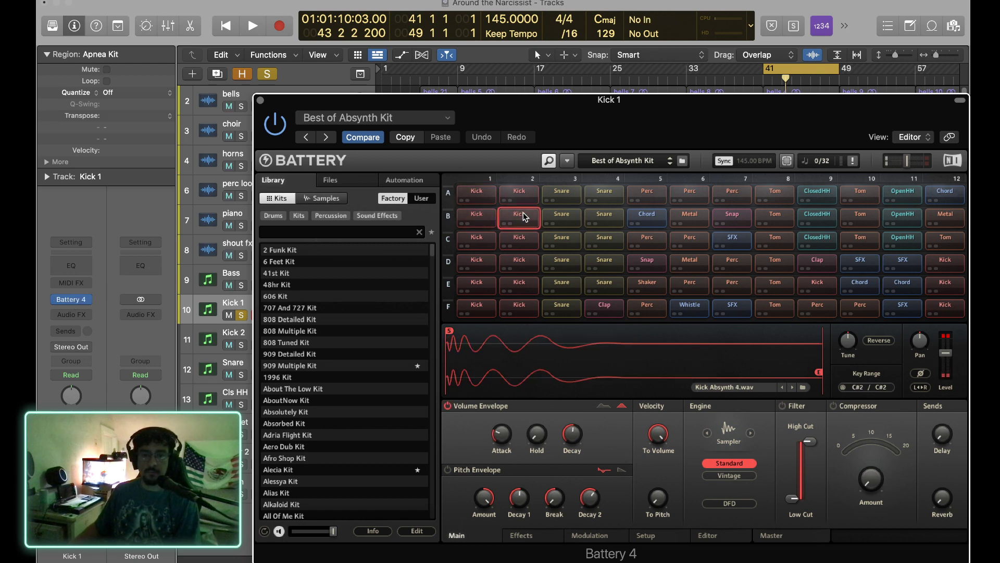
{"action": "left_click", "coordinate": [260, 100]}
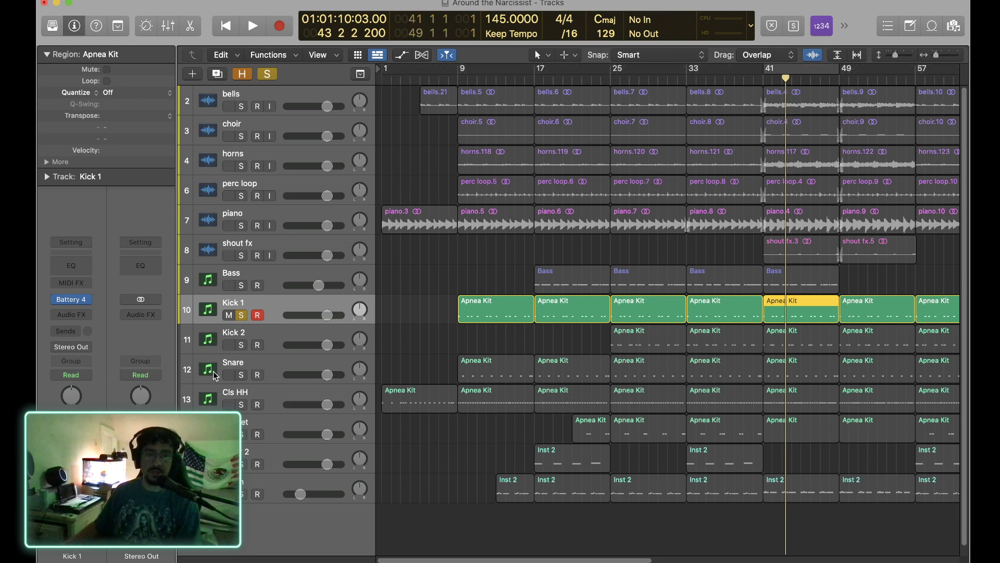
Transpose all notes in the Kick 1 regions up one semitone and one octave in the Piano Roll.
{"action": "left_click", "coordinate": [291, 305]}
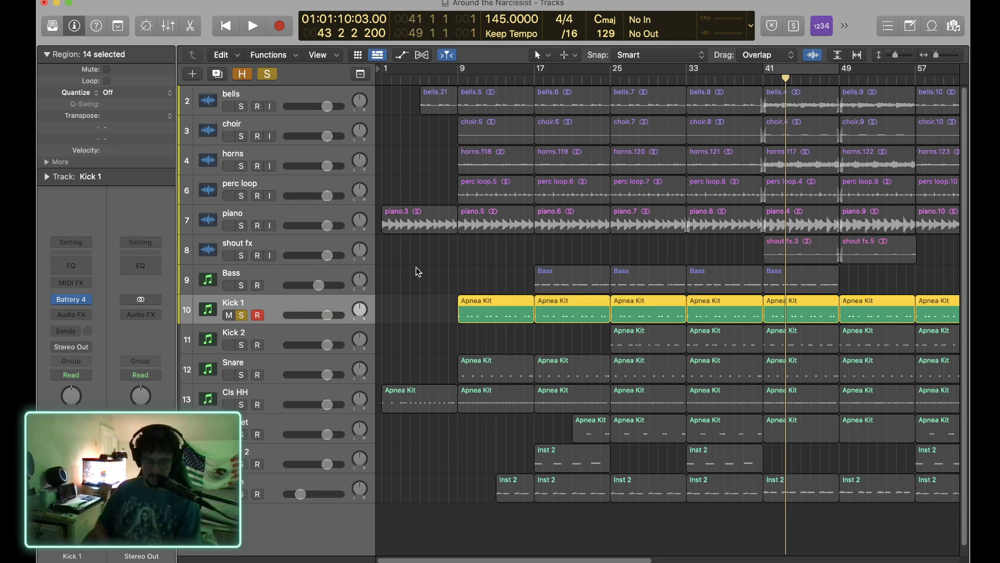
{"action": "key", "text": "super+4"}
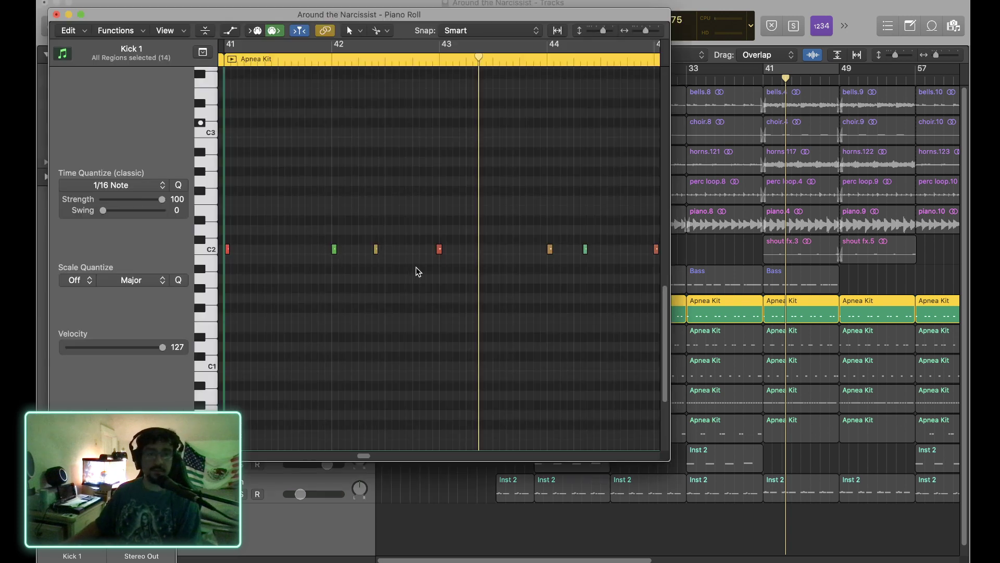
{"action": "left_click", "coordinate": [213, 250]}
{"action": "key", "text": "alt+Up"}
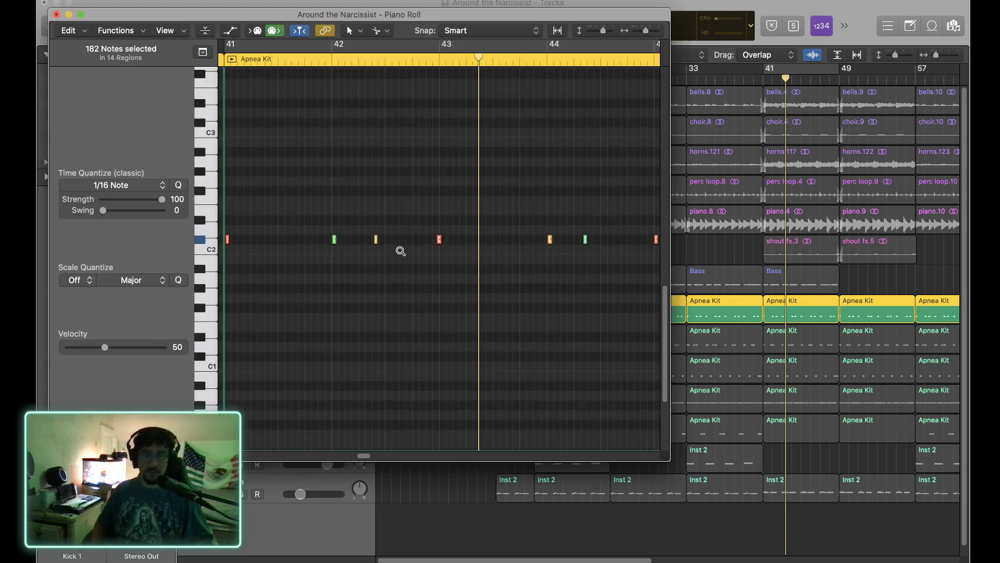
{"action": "key", "text": "alt+shift+Up"}
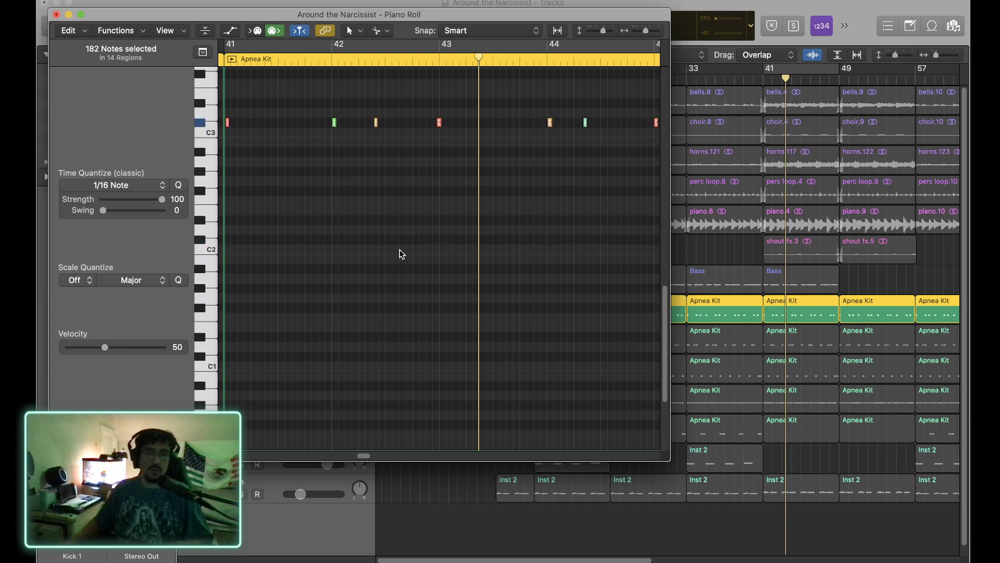
{"action": "left_click", "coordinate": [56, 15]}
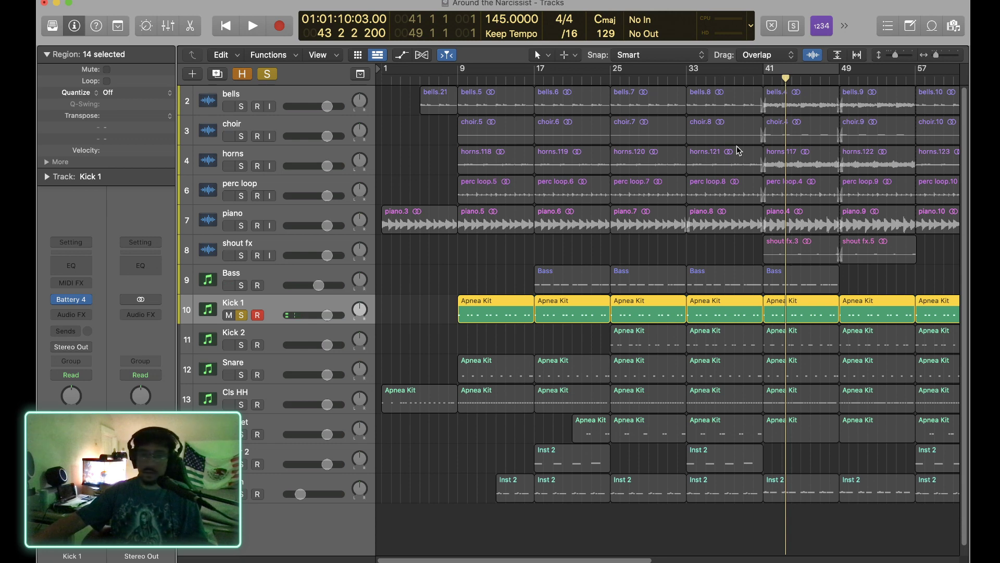
Play the soloed Kick 1 track with cycling enabled over bars 41 to 49, checking its Battery 4 kit.
{"action": "key", "text": "space"}
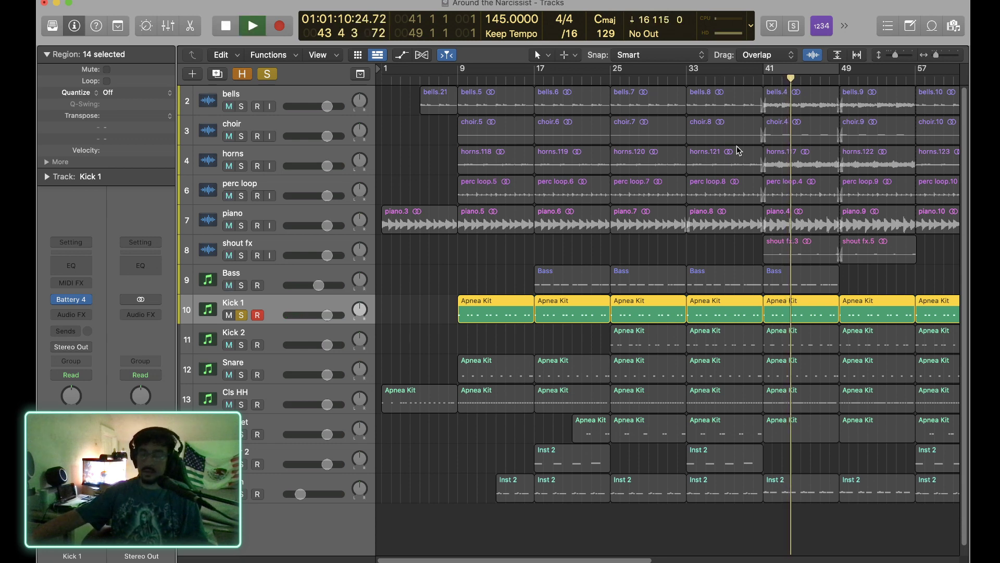
{"action": "key", "text": "c"}
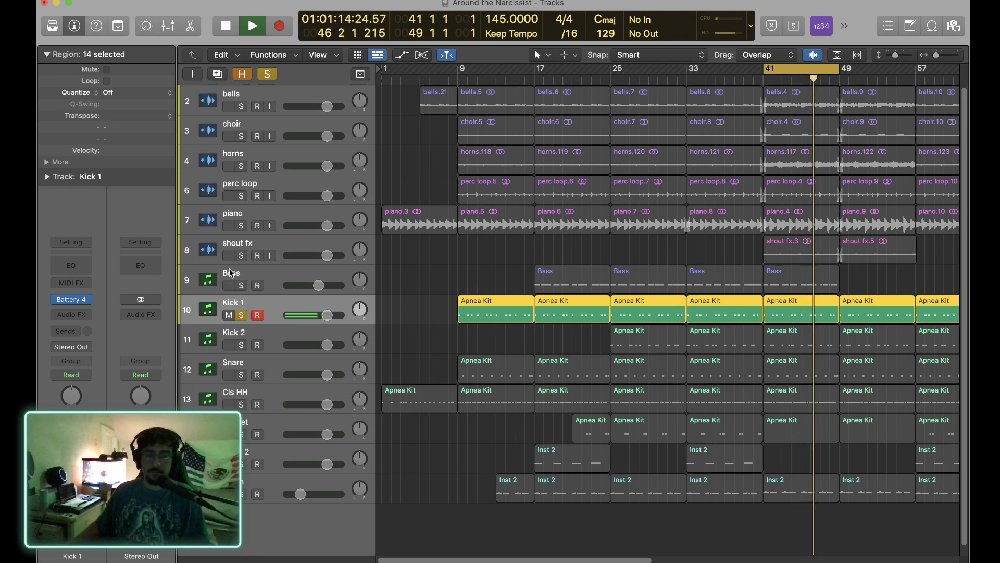
{"action": "left_click", "coordinate": [73, 301]}
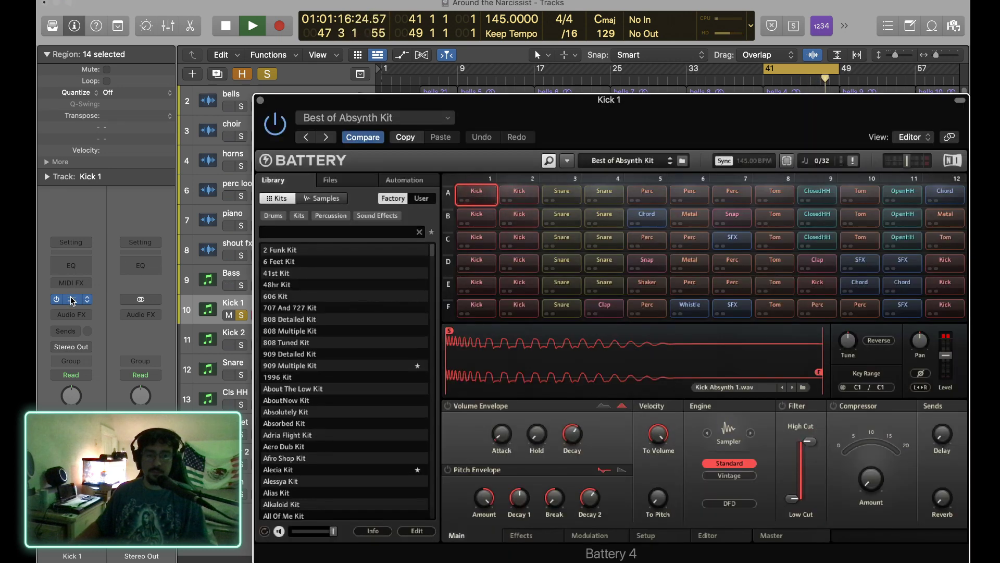
{"action": "left_click", "coordinate": [66, 443]}
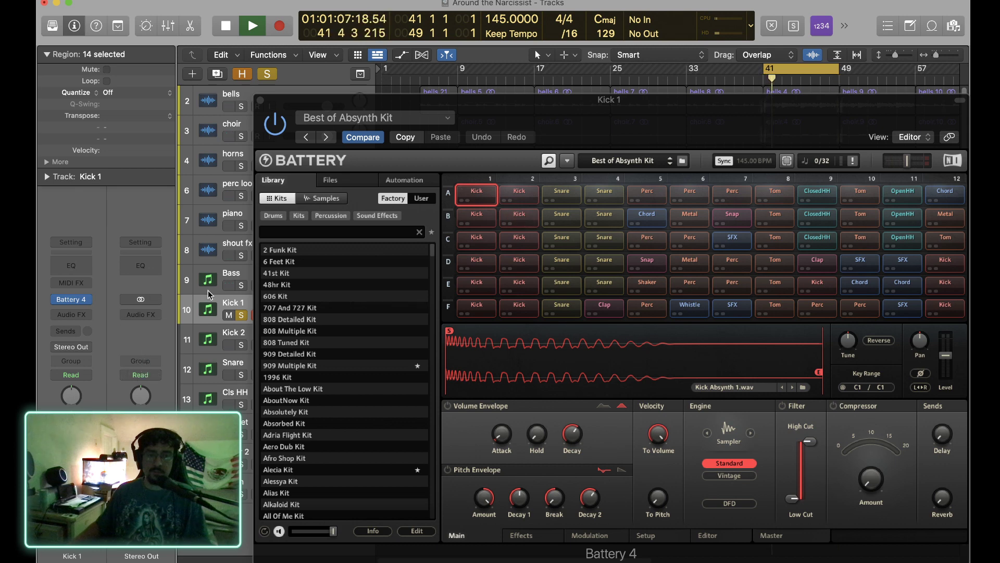
{"action": "left_click", "coordinate": [261, 101]}
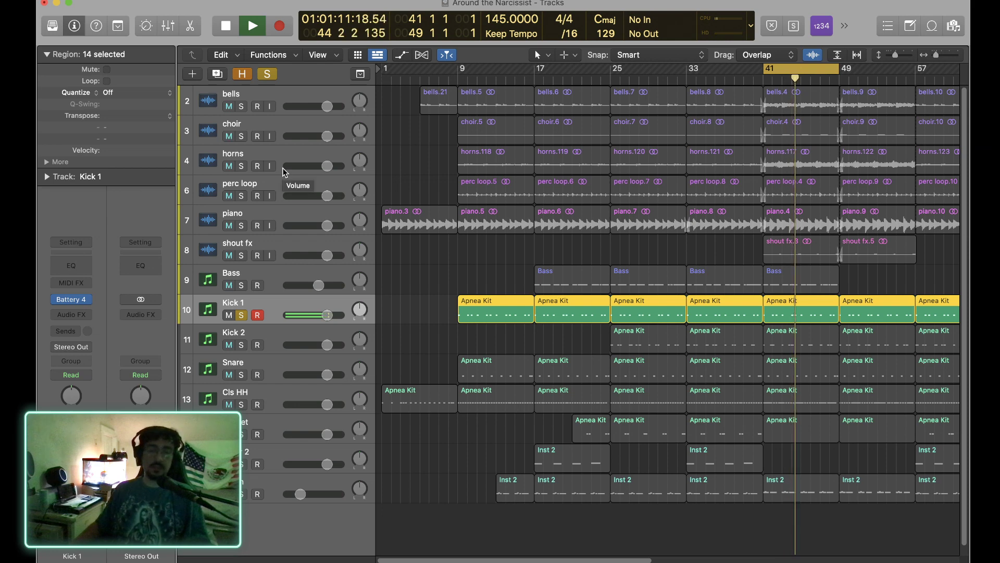
{"action": "mouse_move", "coordinate": [281, 562]}
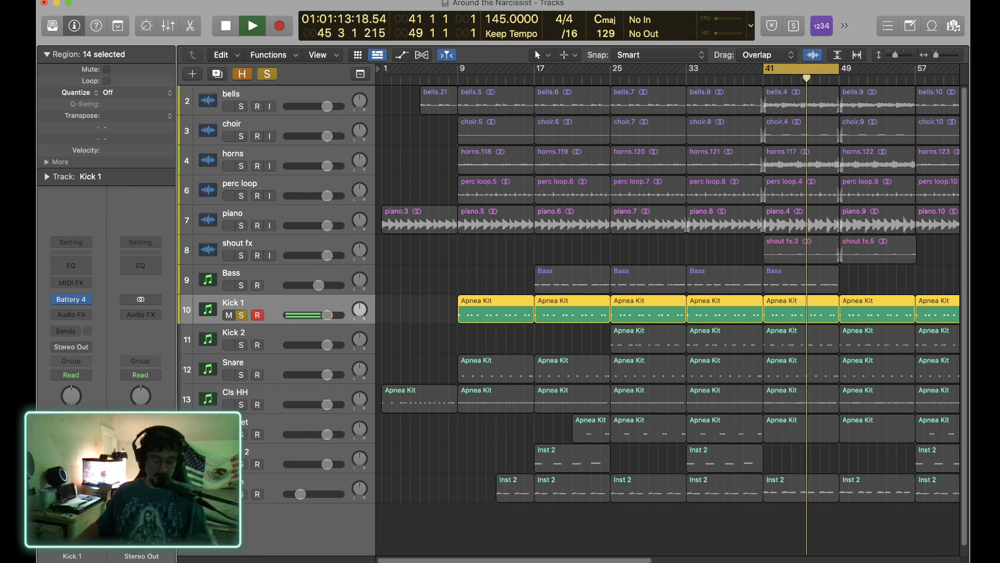
{"action": "key", "text": "space"}
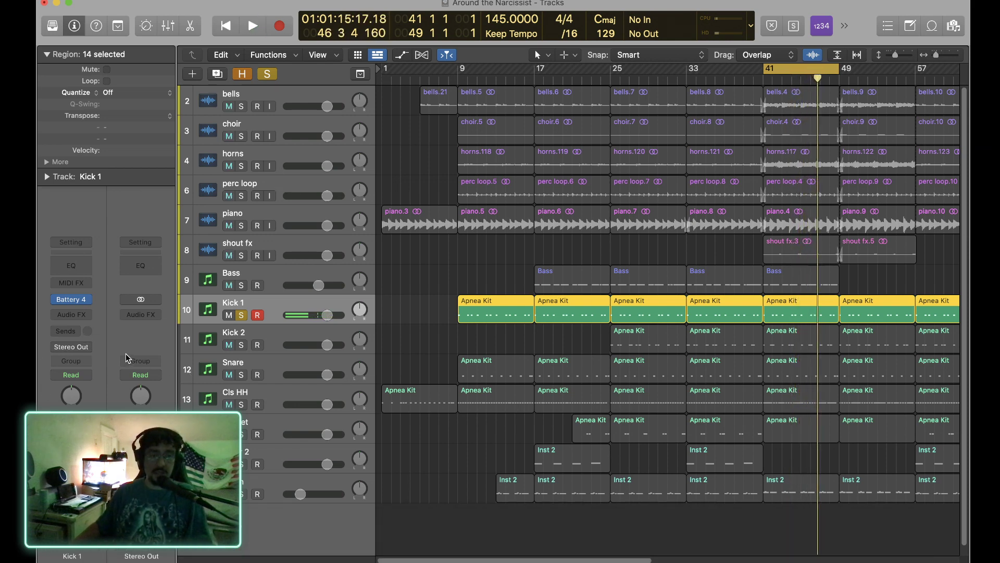
Turn off solo and play the full mix over bars 41 to 49, briefly muting the Bass track for comparison.
{"action": "key", "text": "s"}
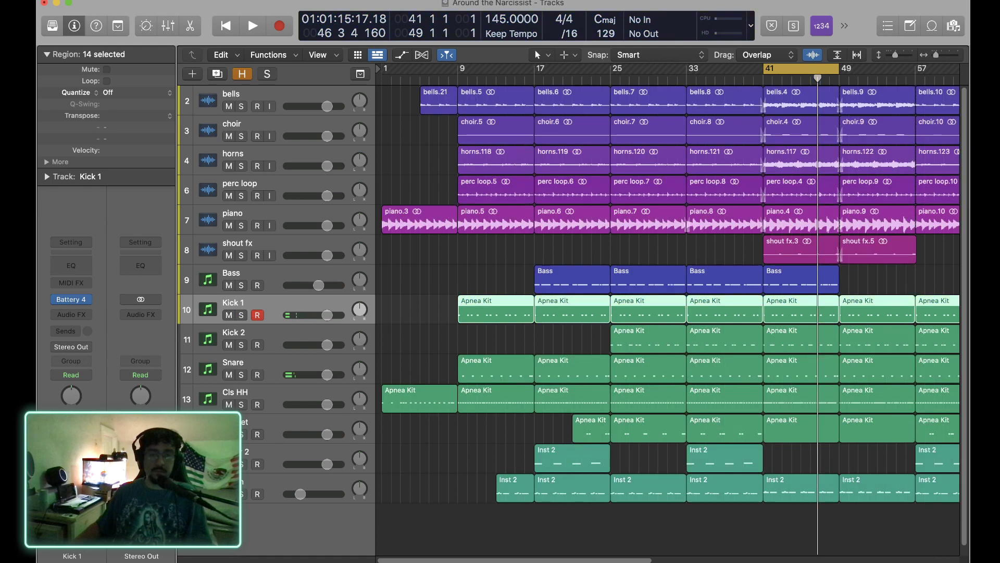
{"action": "key", "text": "space"}
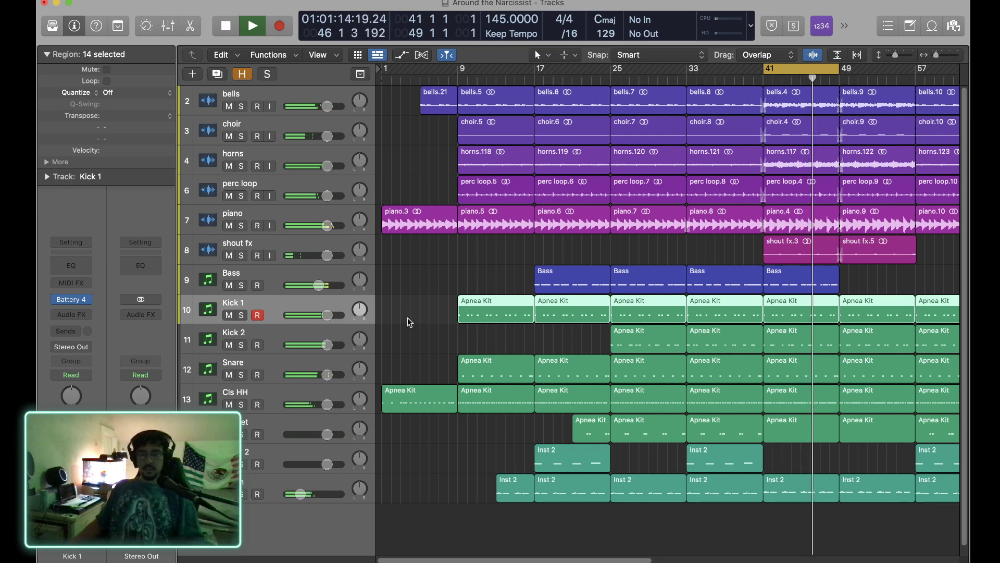
{"action": "left_click", "coordinate": [229, 285]}
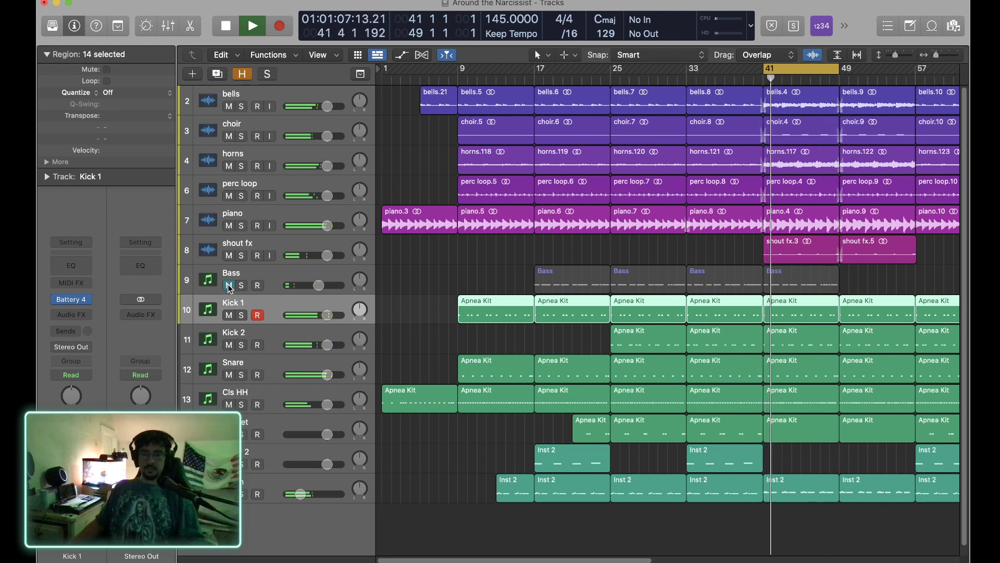
{"action": "left_click", "coordinate": [229, 285]}
{"action": "key", "text": "space"}
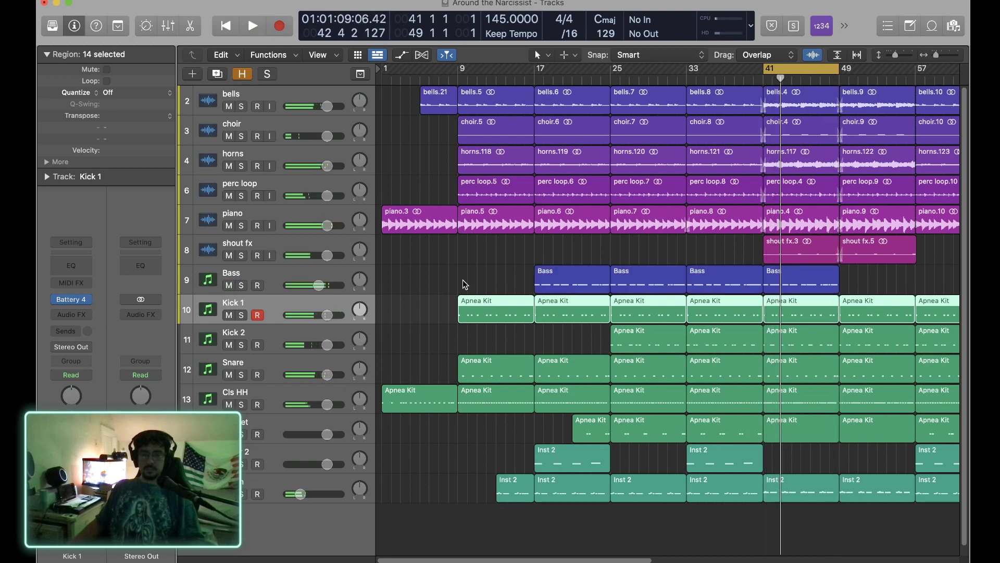
Repeat the Bass region at bar 41 once to fill bars 49 to 57.
{"action": "left_click", "coordinate": [877, 289]}
{"action": "left_click", "coordinate": [832, 289]}
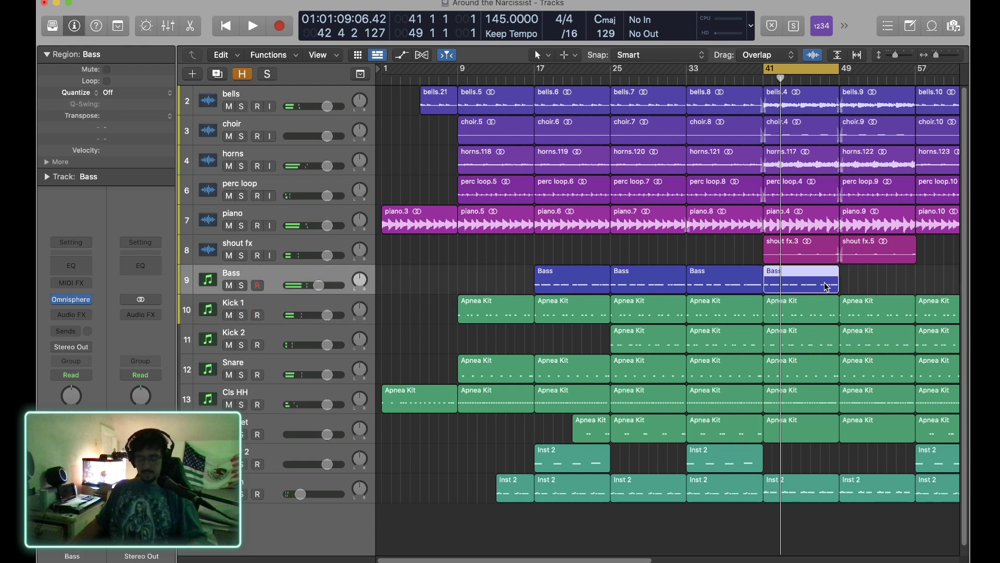
{"action": "key", "text": "super+r"}
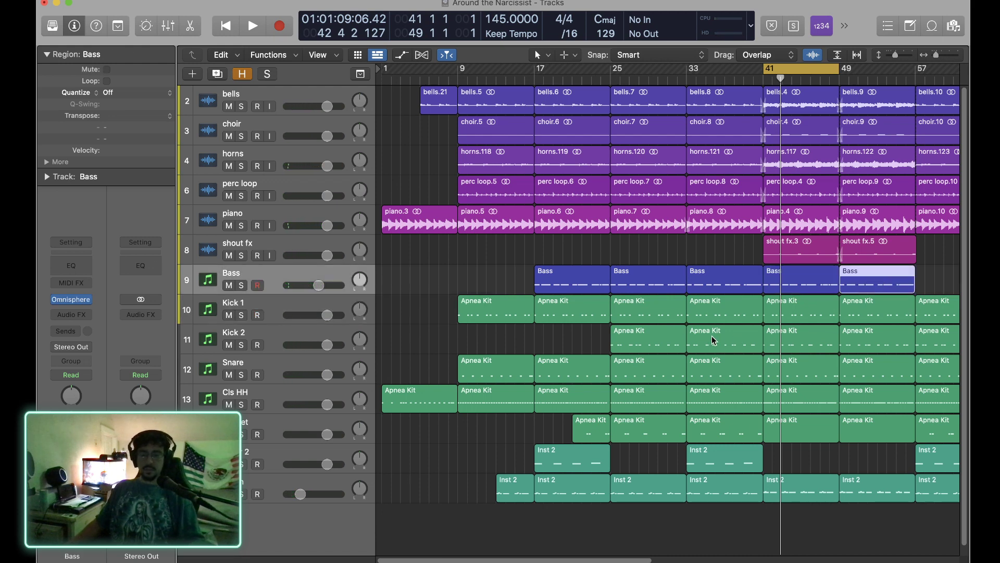
Copy the Bass region at bar 49 to bar 65, leaving an eight-bar gap from bar 57.
{"action": "scroll", "coordinate": [469, 320], "scroll_direction": "right", "scroll_amount": 5}
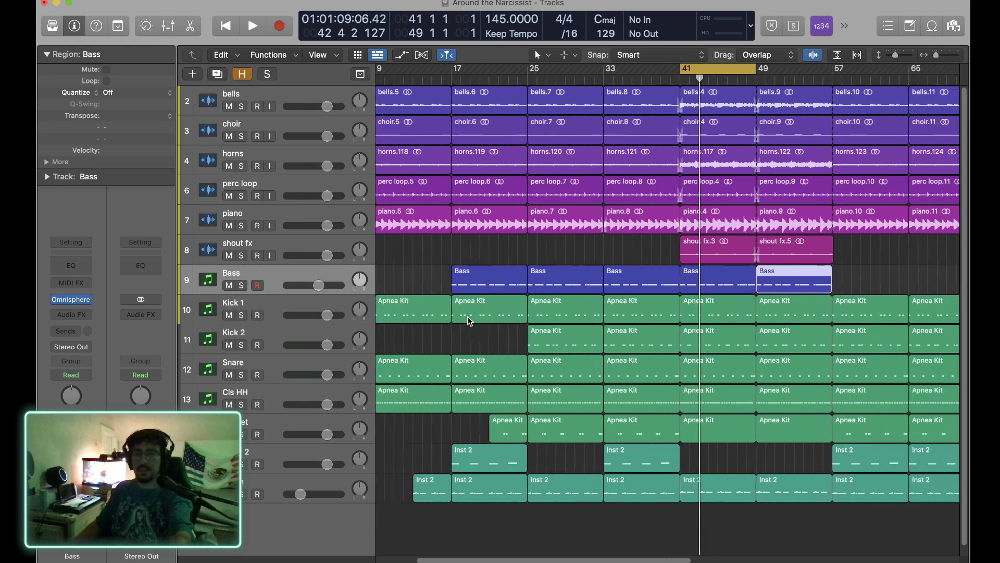
{"action": "scroll", "coordinate": [469, 320], "scroll_direction": "right", "scroll_amount": 2}
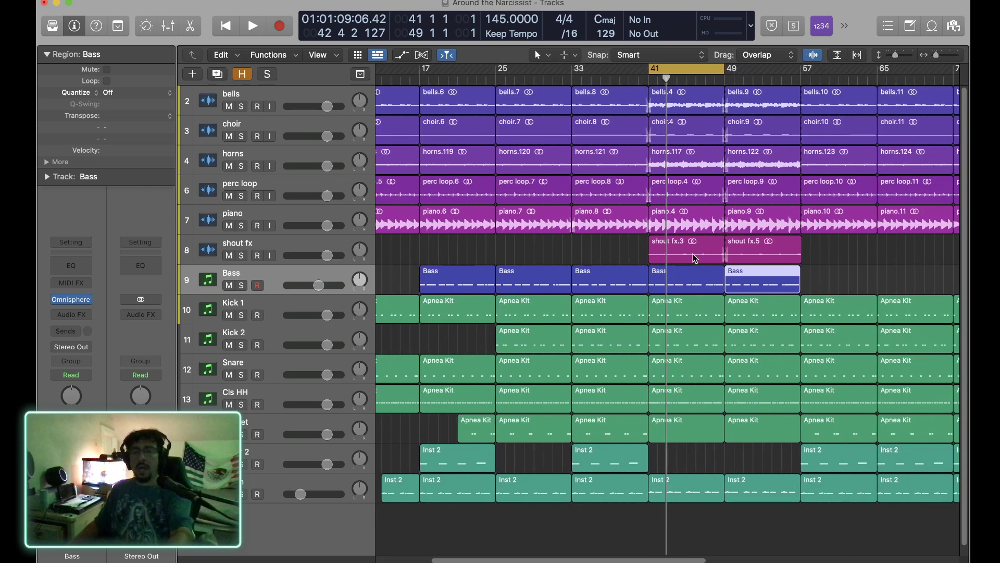
{"action": "scroll", "coordinate": [694, 256], "scroll_direction": "right", "scroll_amount": 8}
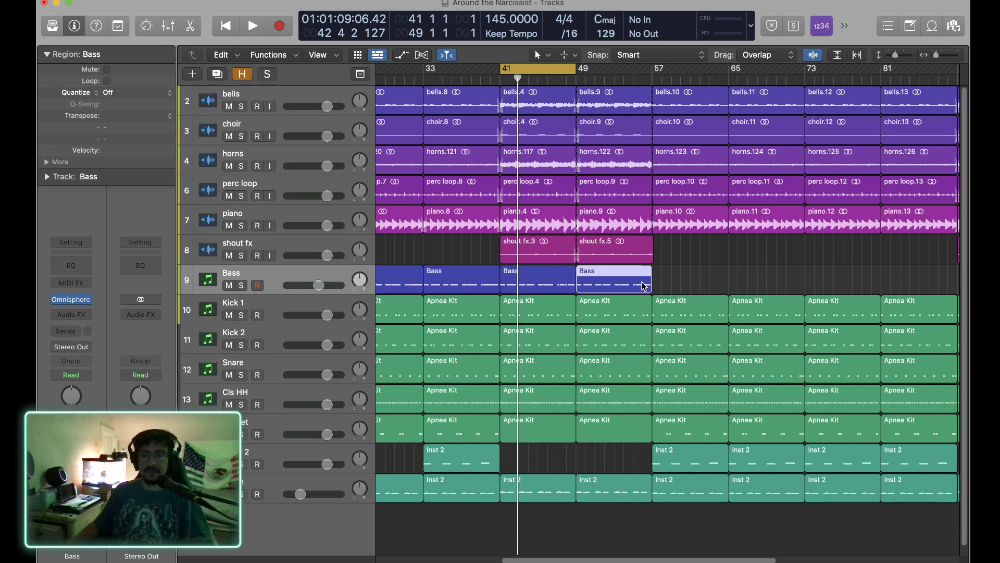
{"action": "left_click", "coordinate": [694, 280]}
{"action": "left_click_drag", "start_coordinate": [638, 282], "coordinate": [761, 279]}
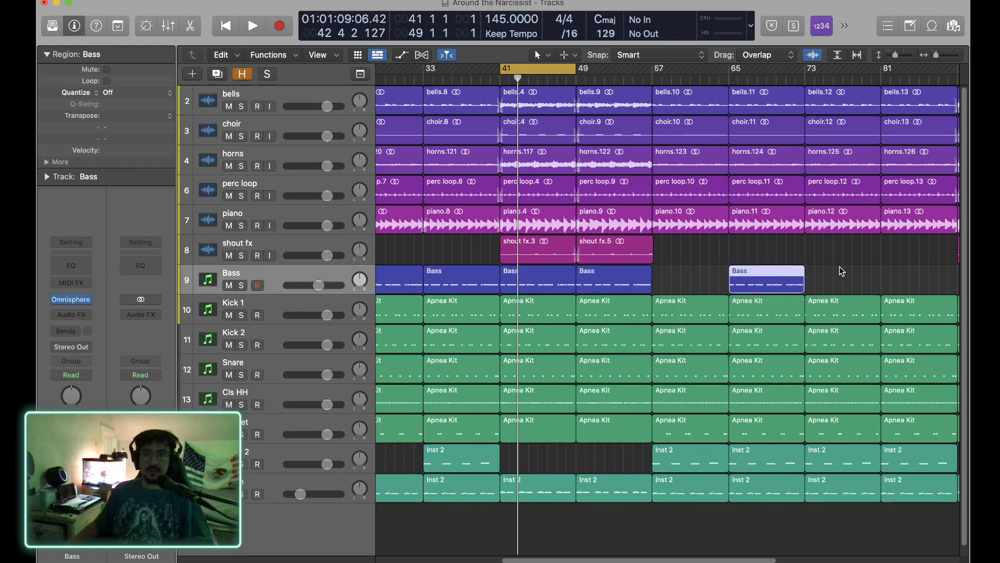
Repeat the Bass region at bar 65 four times, with copies starting at bars 73, 81, 89 and 97.
{"action": "key", "text": "super+r"}
{"action": "key", "text": "super+r"}
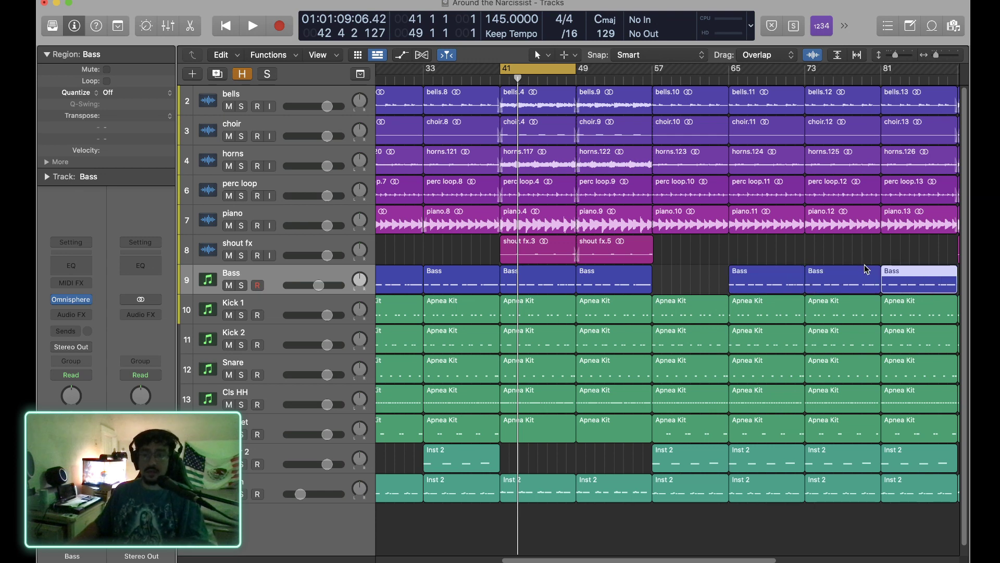
{"action": "scroll", "coordinate": [864, 264], "scroll_direction": "right", "scroll_amount": 5}
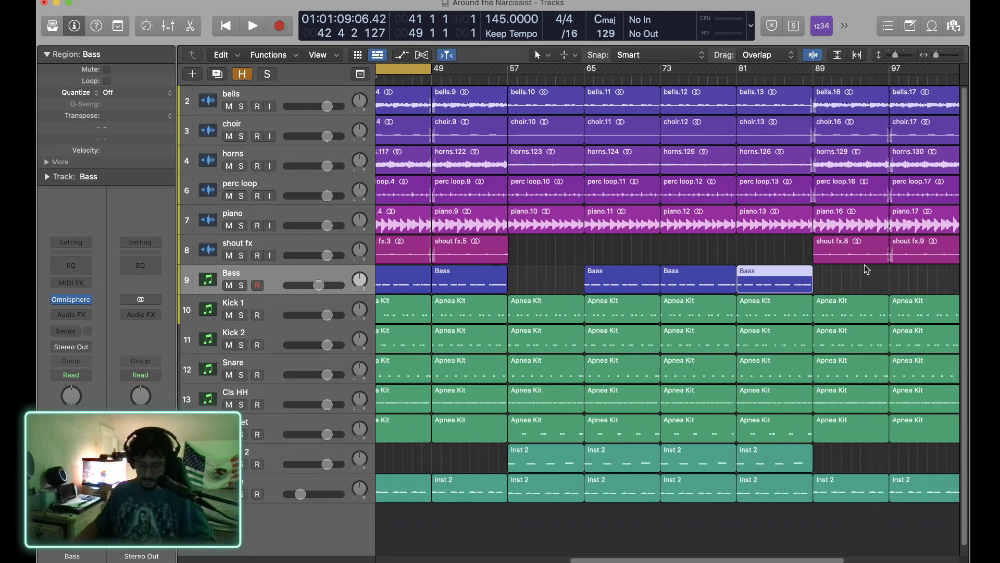
{"action": "key", "text": "super+r"}
{"action": "key", "text": "super+r"}
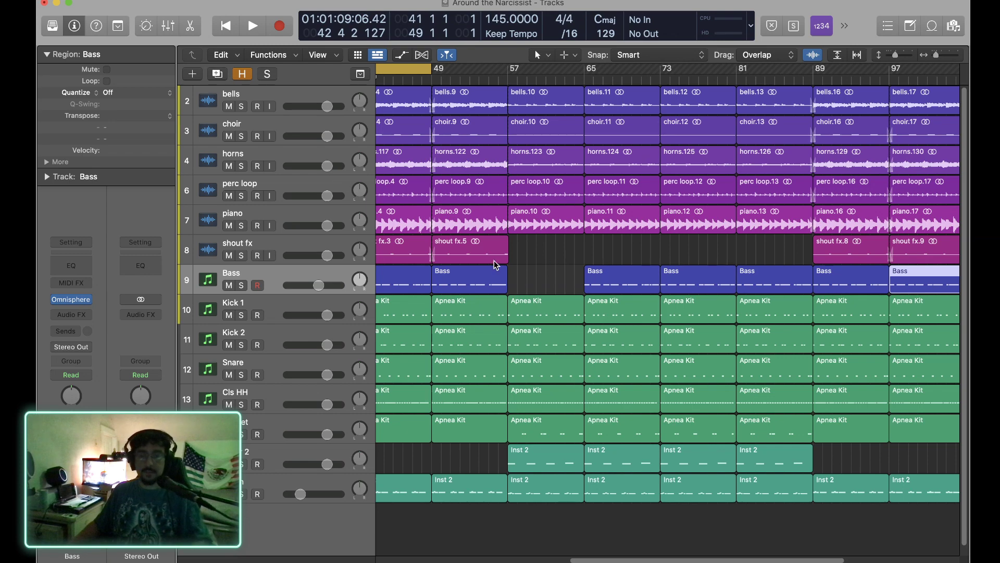
{"action": "scroll", "coordinate": [494, 260], "scroll_direction": "left", "scroll_amount": 15}
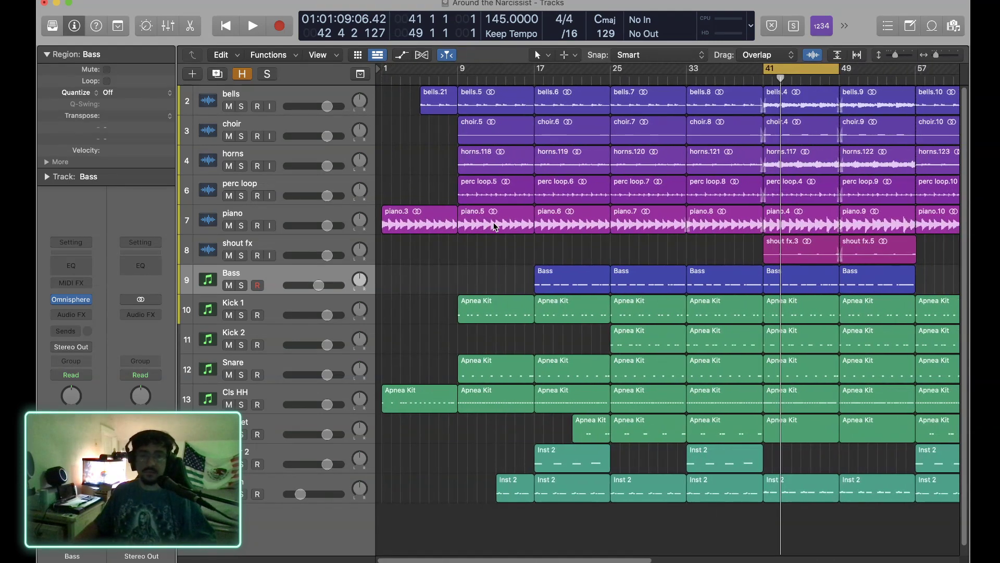